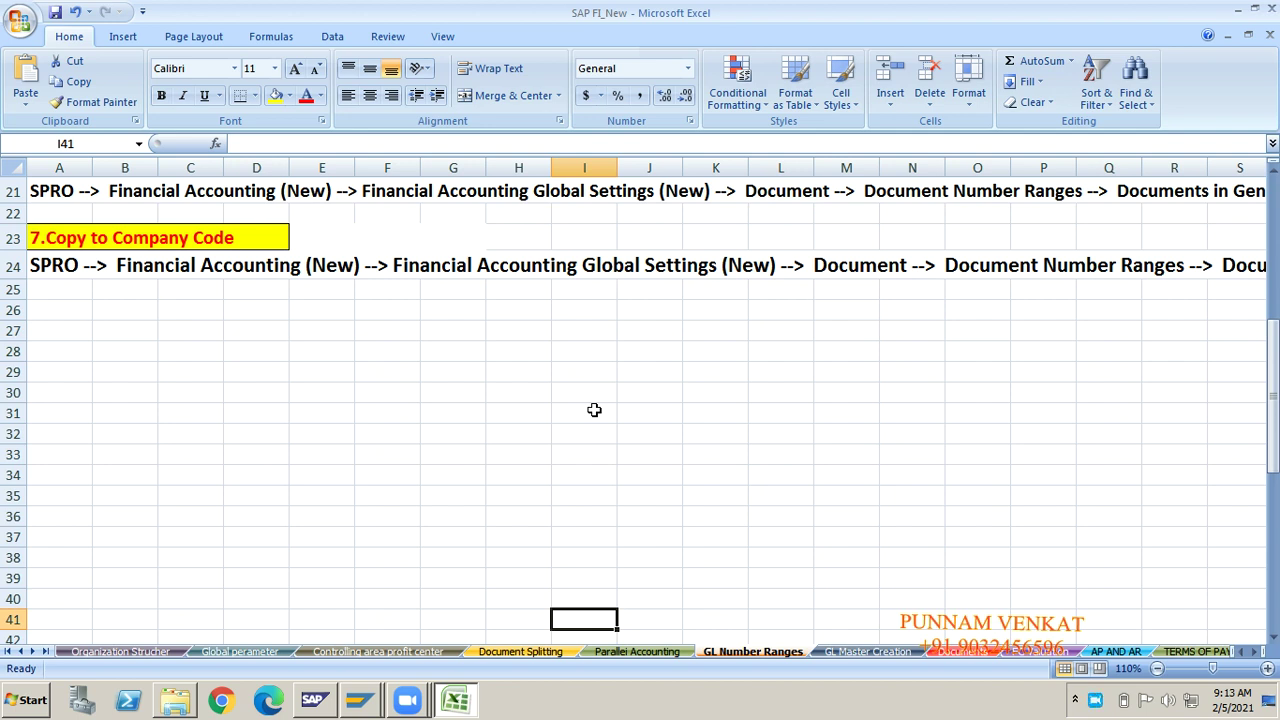
# Enter the heading "Document Type" in cell E34 of the GL Number Ranges sheet.
pyautogui.press('Up')
pyautogui.press('Up')
pyautogui.press('Up')
pyautogui.press('Up')
pyautogui.press('Up')
pyautogui.press('Up')
pyautogui.press('Left')
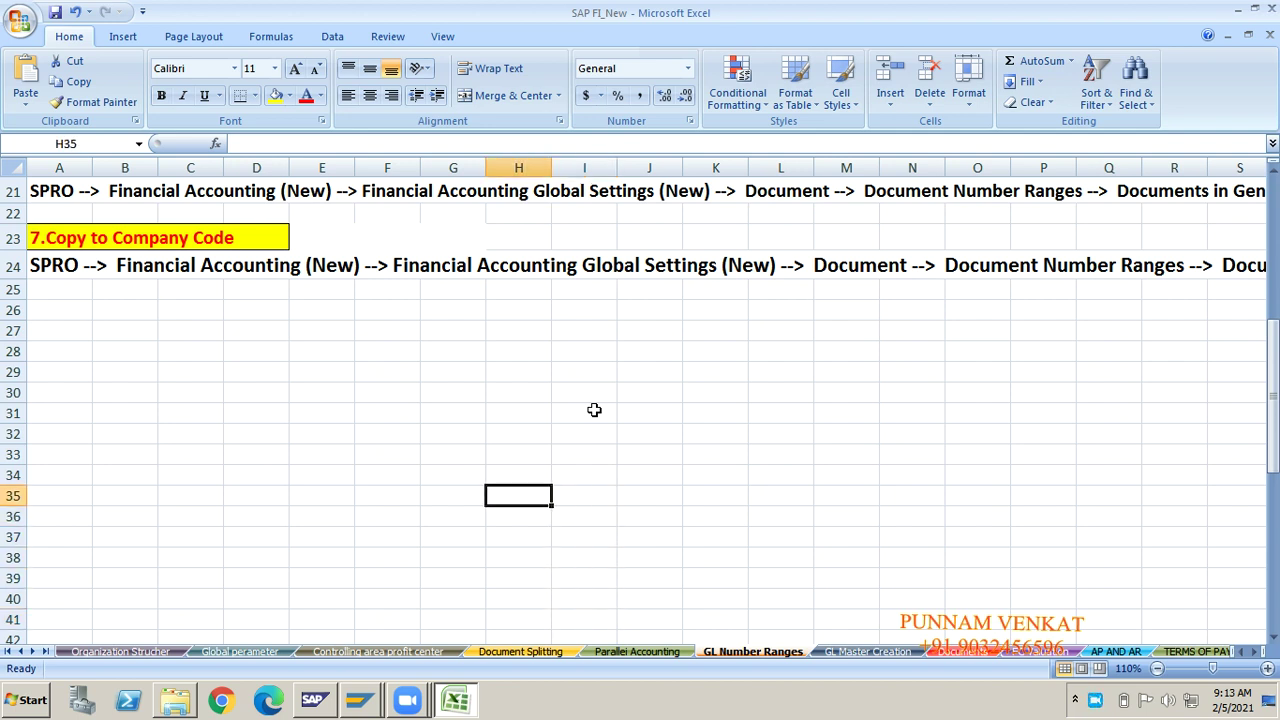
pyautogui.press('Up')
pyautogui.press('Left')
pyautogui.press('Left')
pyautogui.press('Left')
pyautogui.write('Doc')
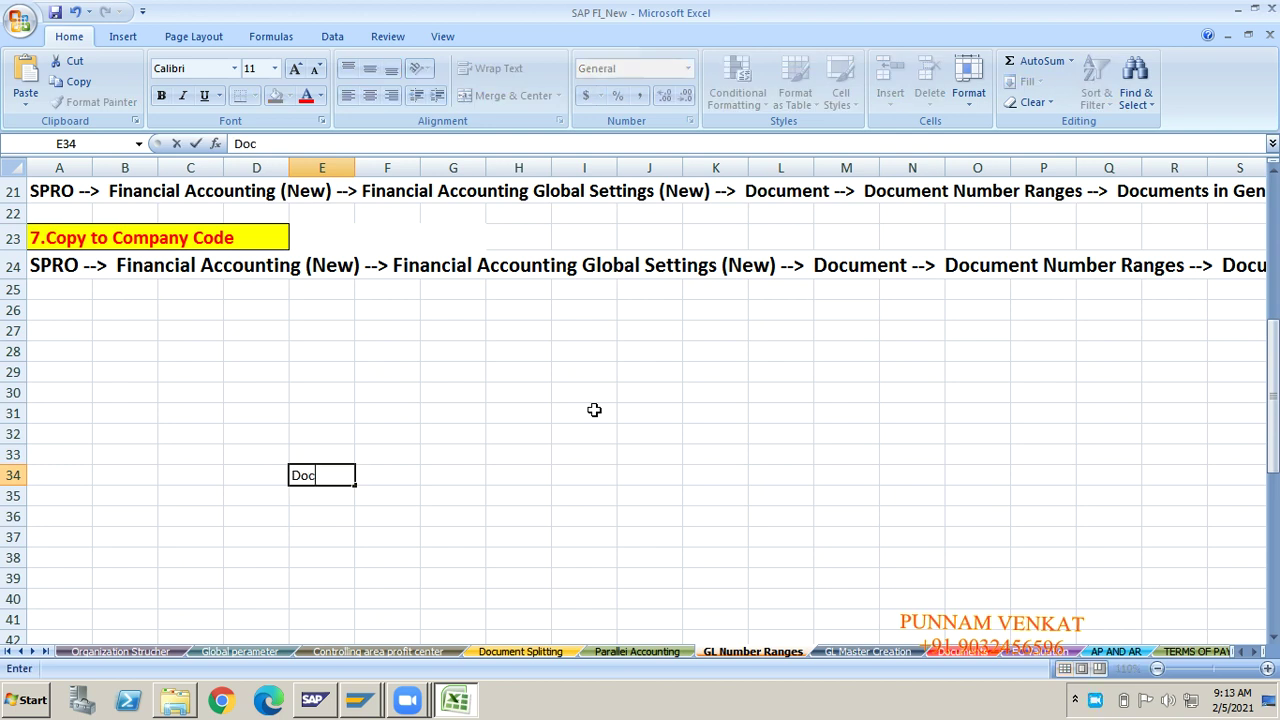
pyautogui.write('ument Type')
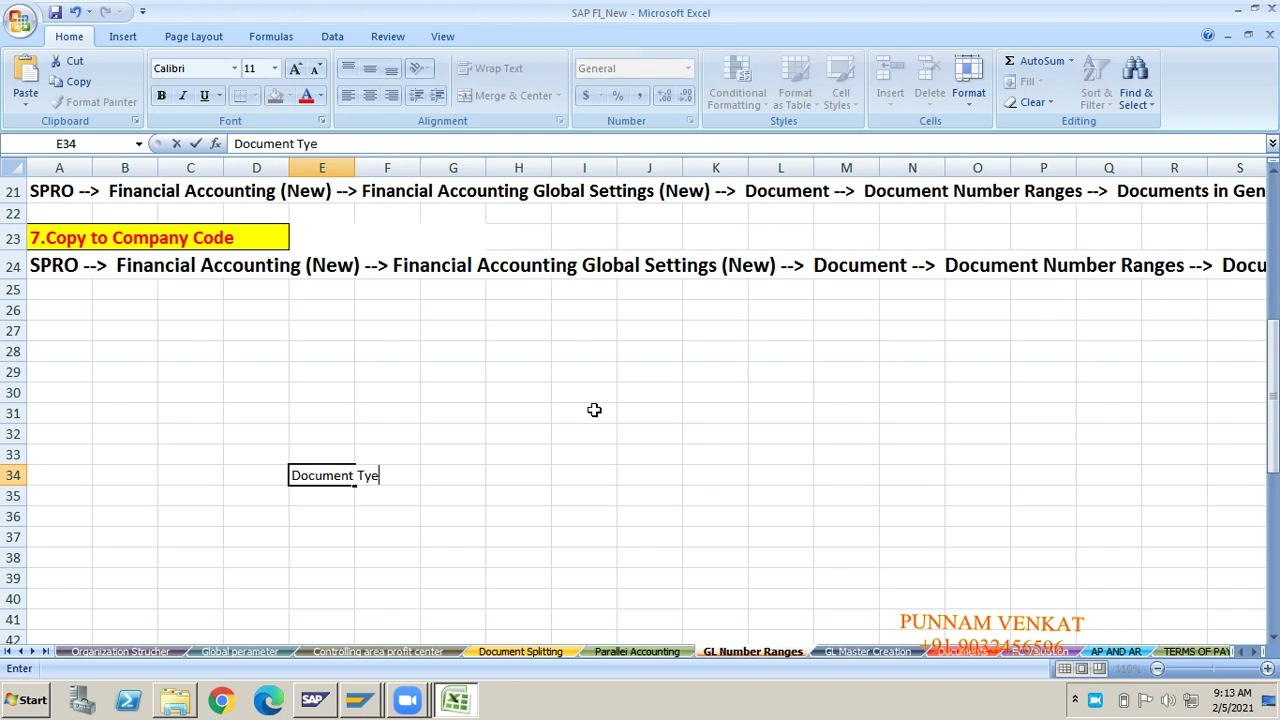
pyautogui.press('BackSpace')
pyautogui.write('pe')
pyautogui.press('Return')
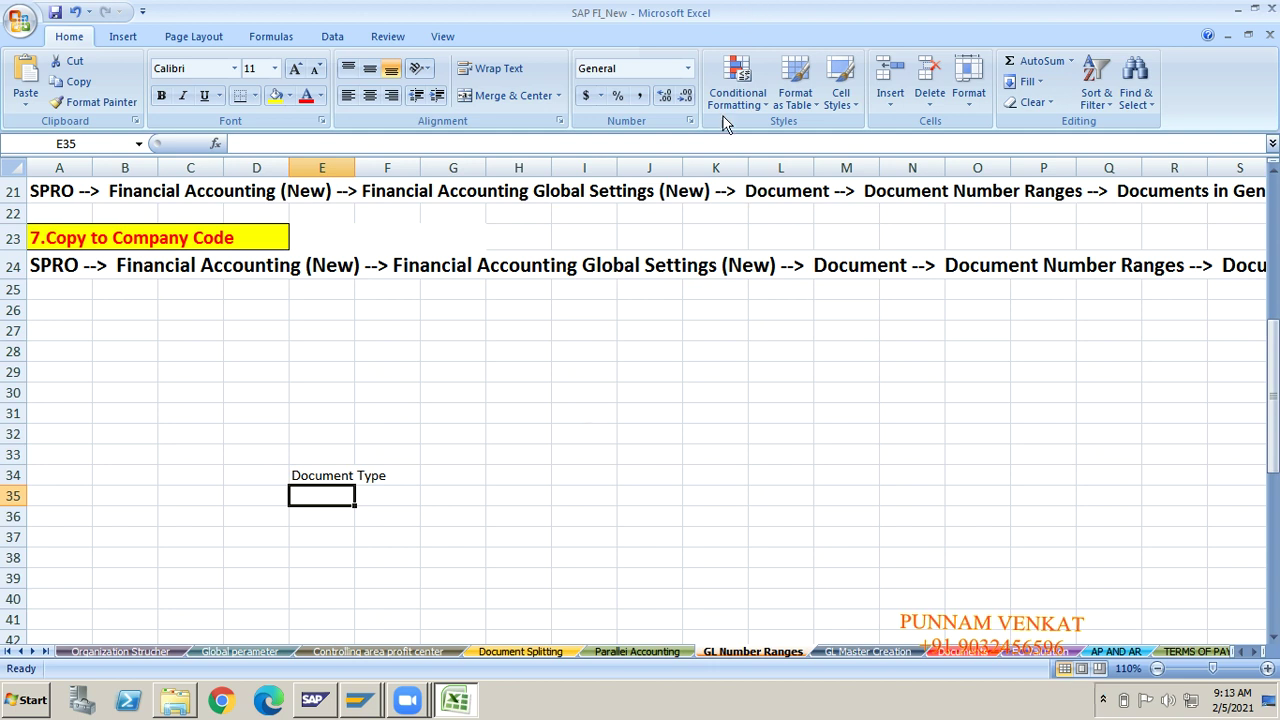
# Enter the label "Non Sap" in cell D42, below the Document Type heading.
pyautogui.click(576, 441)
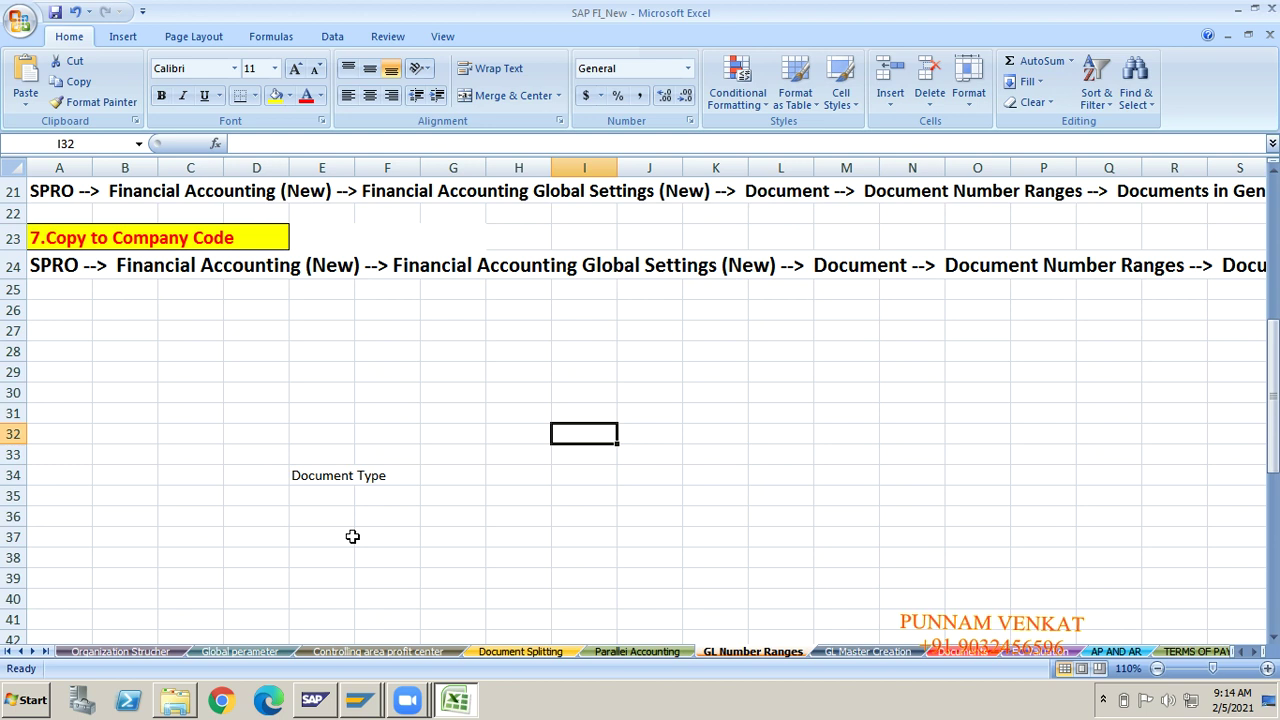
pyautogui.press('Down')
pyautogui.press('Down')
pyautogui.press('Down')
pyautogui.press('Down')
pyautogui.press('Down')
pyautogui.press('Down')
pyautogui.press('Down')
pyautogui.press('Down')
pyautogui.press('Down')
pyautogui.press('Down')
pyautogui.press('Down')
pyautogui.press('Down')
pyautogui.press('Down')
pyautogui.press('Down')
pyautogui.press('Down')
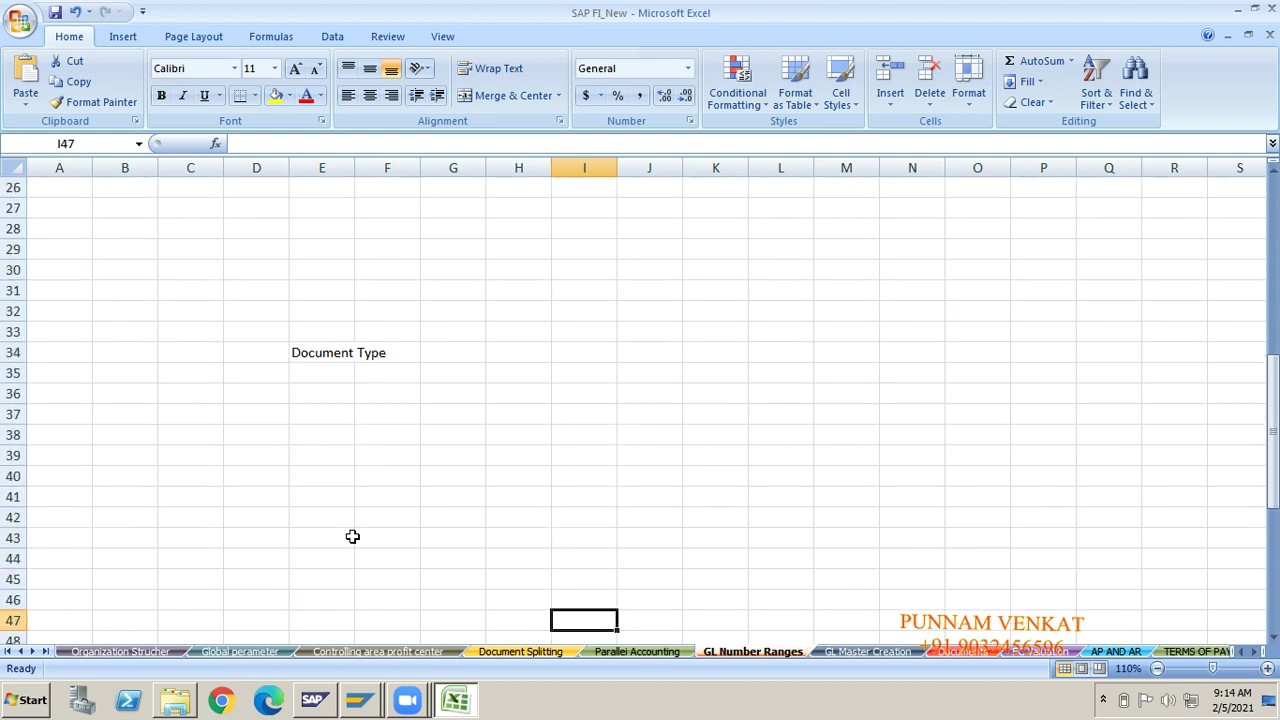
pyautogui.press('Left')
pyautogui.press('Left')
pyautogui.press('Left')
pyautogui.press('Left')
pyautogui.press('Left')
pyautogui.press('Up')
pyautogui.press('Up')
pyautogui.press('Up')
pyautogui.press('Up')
pyautogui.press('Up')
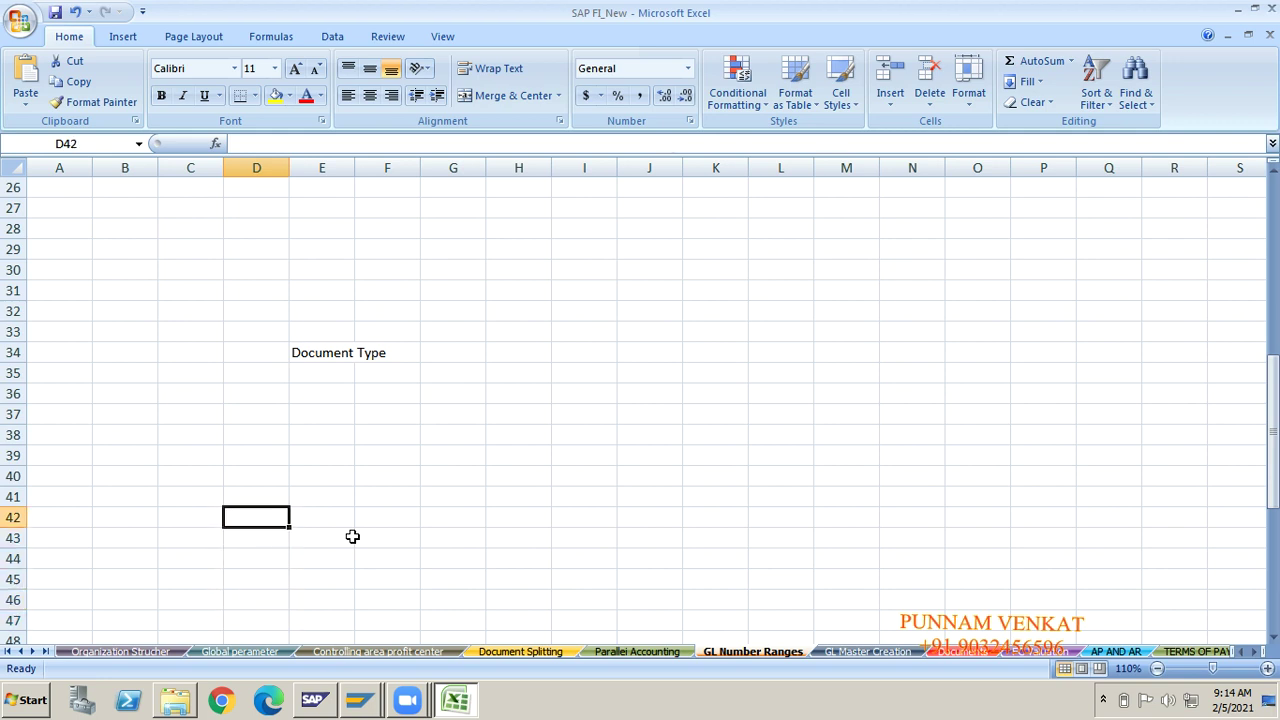
pyautogui.write('Non ')
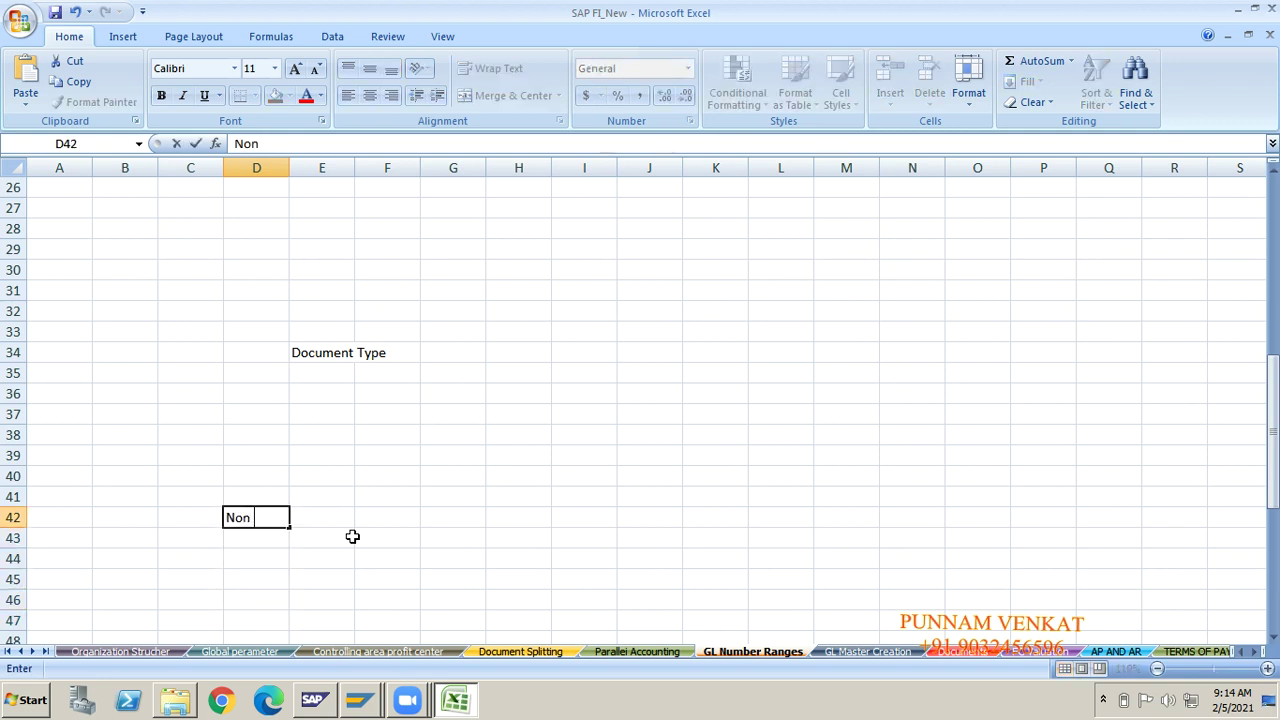
pyautogui.write('Sap')
pyautogui.press('Return')
# Enter "Accouting entry" in cell D44, two rows below the Non Sap label.
pyautogui.press('Return')
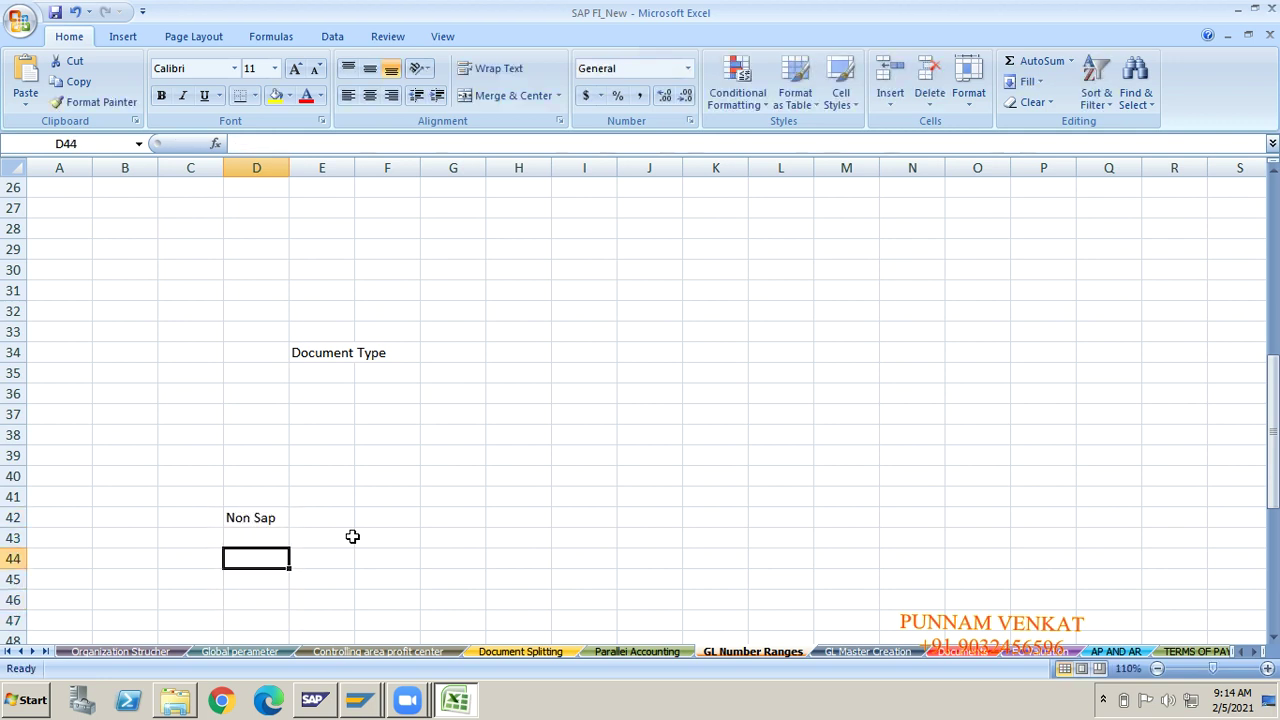
pyautogui.write('Accouting ent')
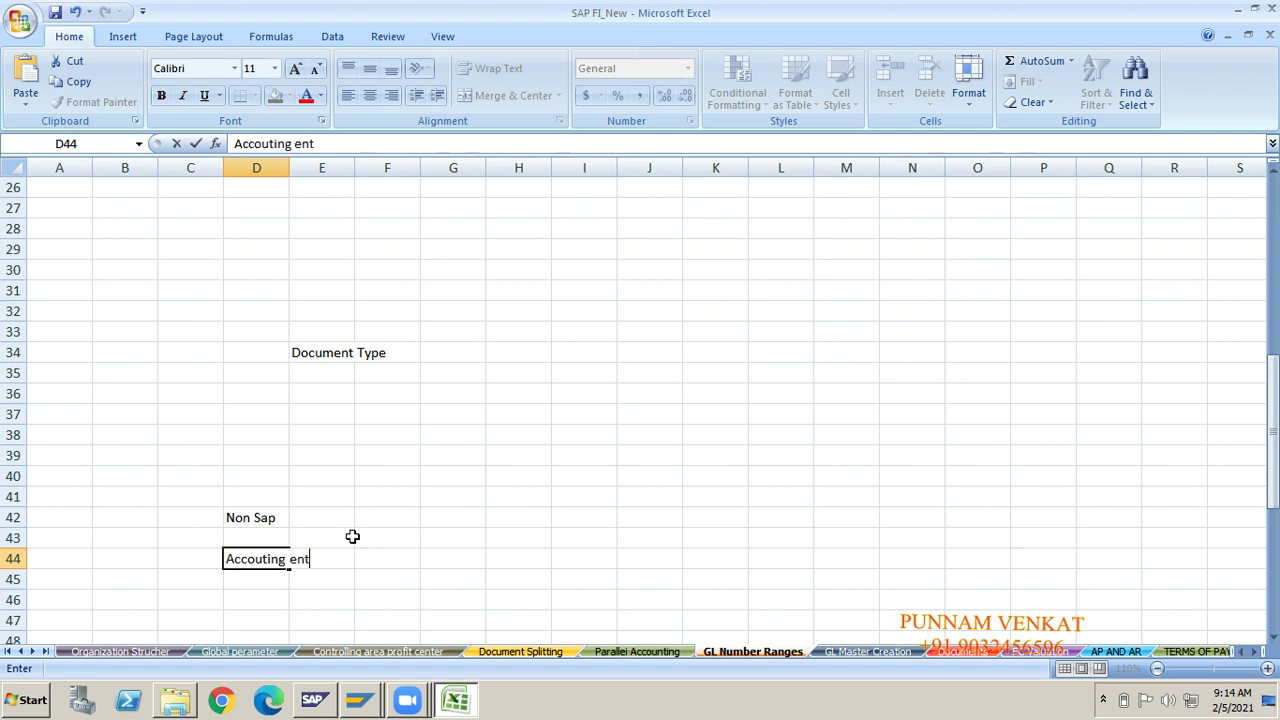
pyautogui.write('y')
pyautogui.press('BackSpace')
pyautogui.press('BackSpace')
pyautogui.write('try')
pyautogui.press('Return')
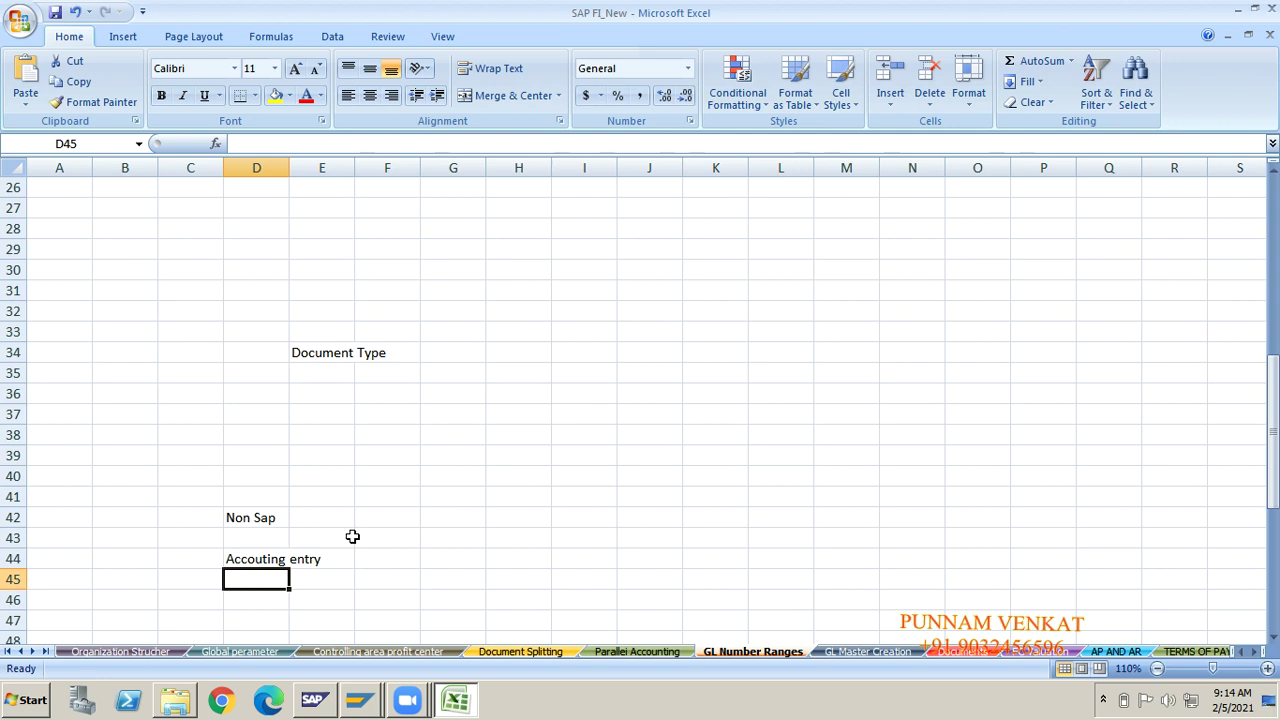
# Enter the label "sap" in cell H42, on the same row as Non Sap.
pyautogui.press('Up')
pyautogui.press('Up')
pyautogui.press('Up')
pyautogui.press('Right')
pyautogui.press('Right')
pyautogui.press('Right')
pyautogui.press('Right')
pyautogui.write('s')
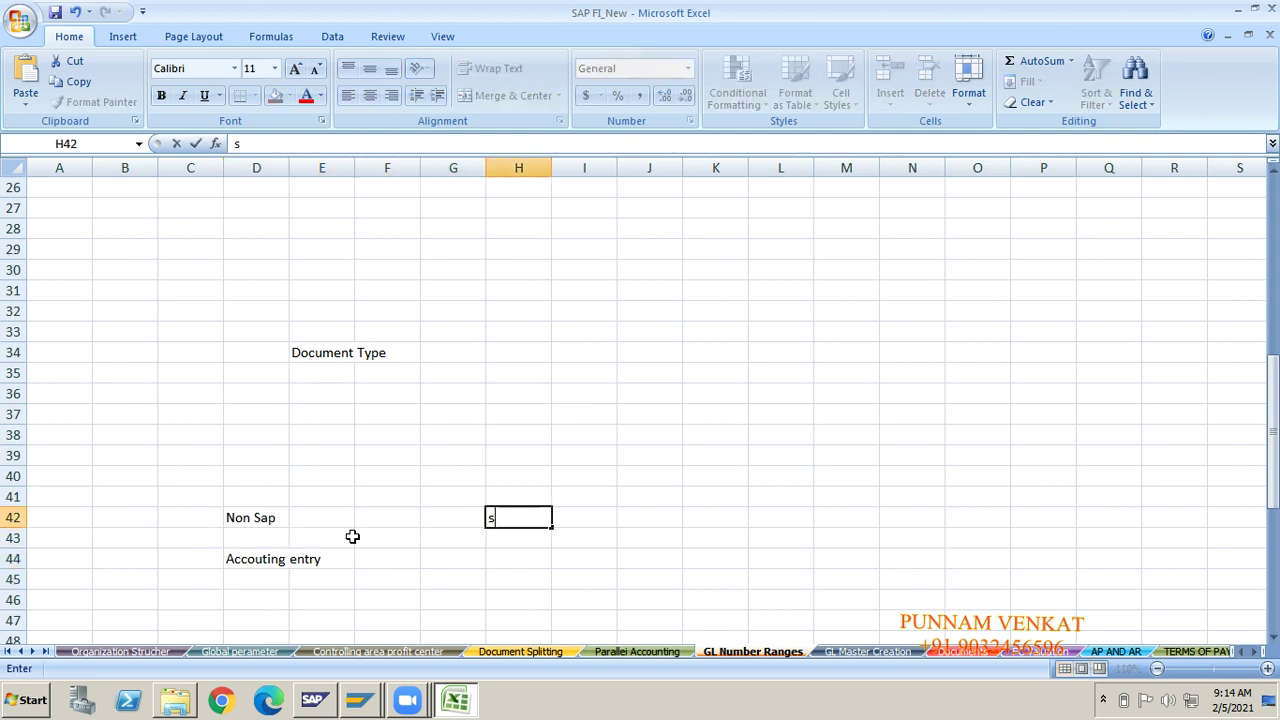
pyautogui.write('ap')
pyautogui.press('Return')
# Enter "Document Entry" in cell H44, two rows below the sap label.
pyautogui.press('Return')
pyautogui.write('Doc')
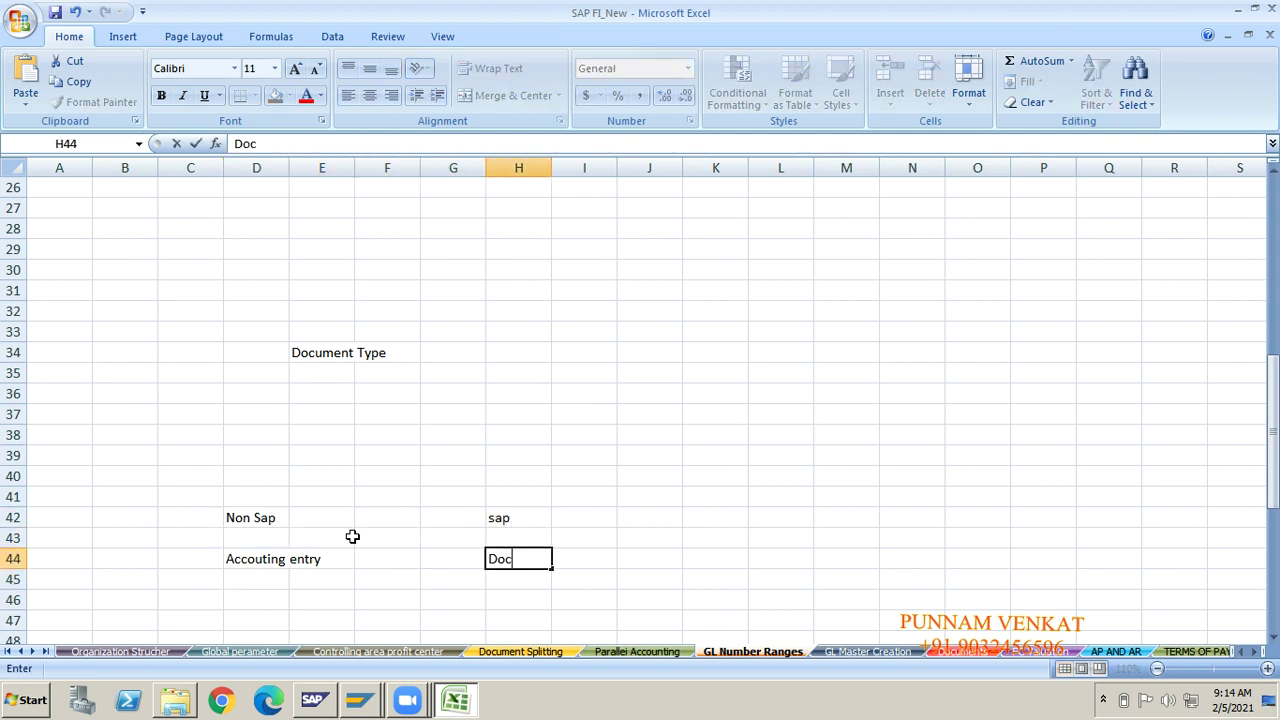
pyautogui.write('ument Entrt')
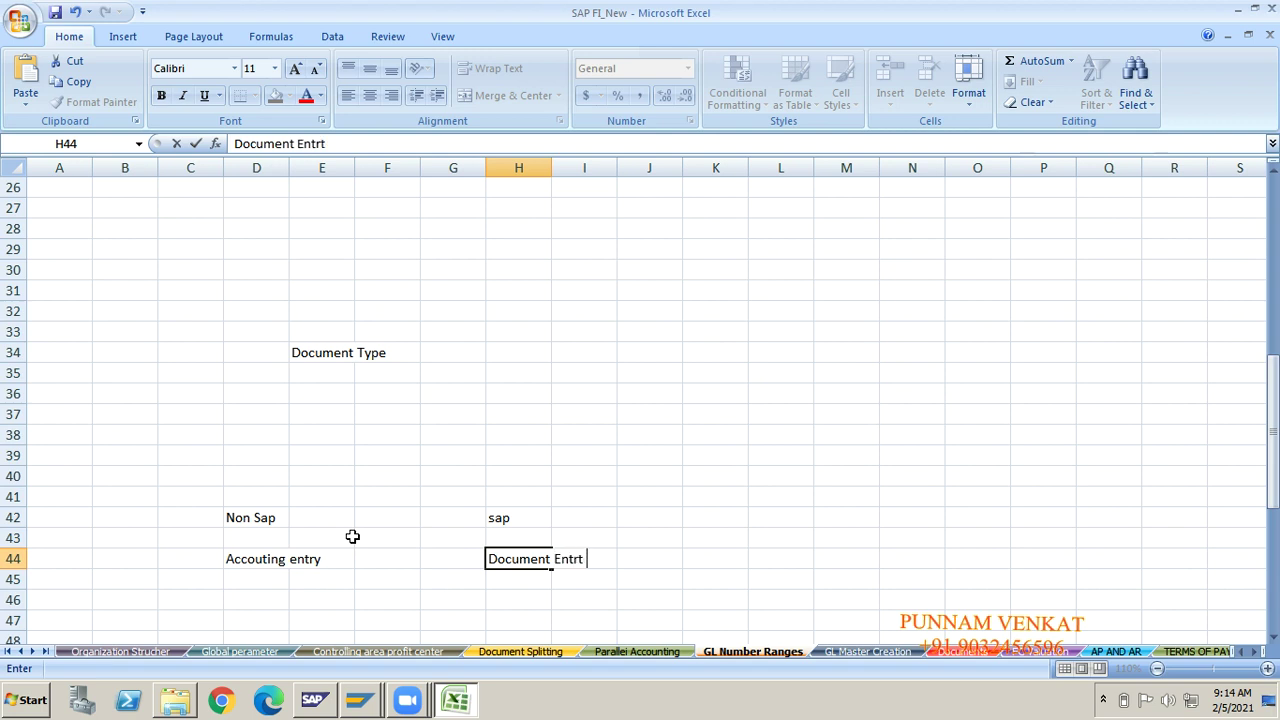
pyautogui.press('Return')
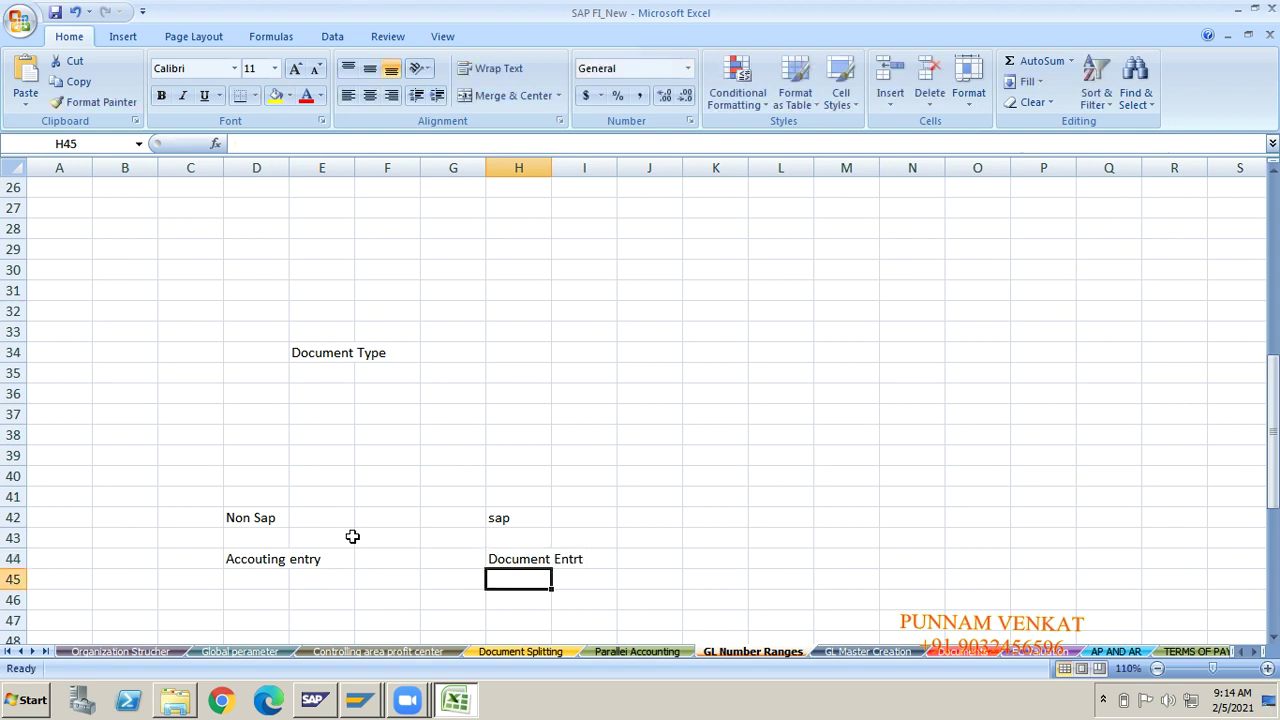
pyautogui.press('Up')
pyautogui.press('Right')
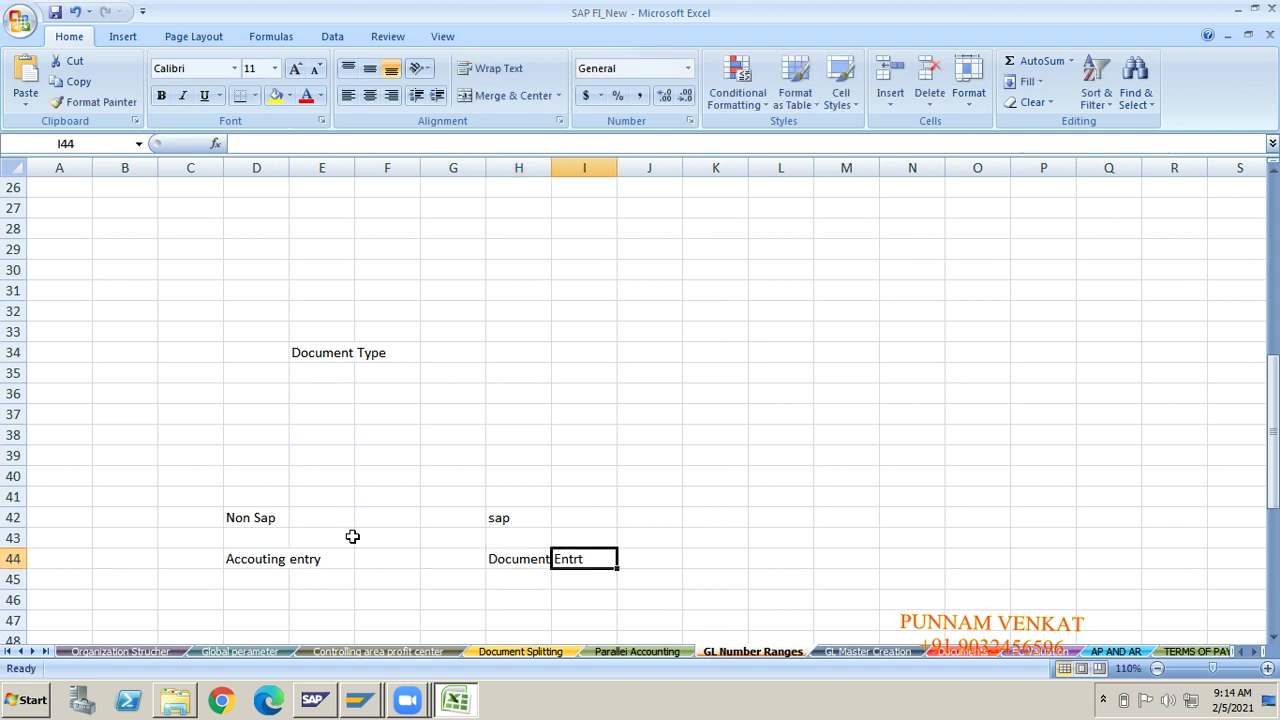
pyautogui.press('Left')
pyautogui.click(346, 144)
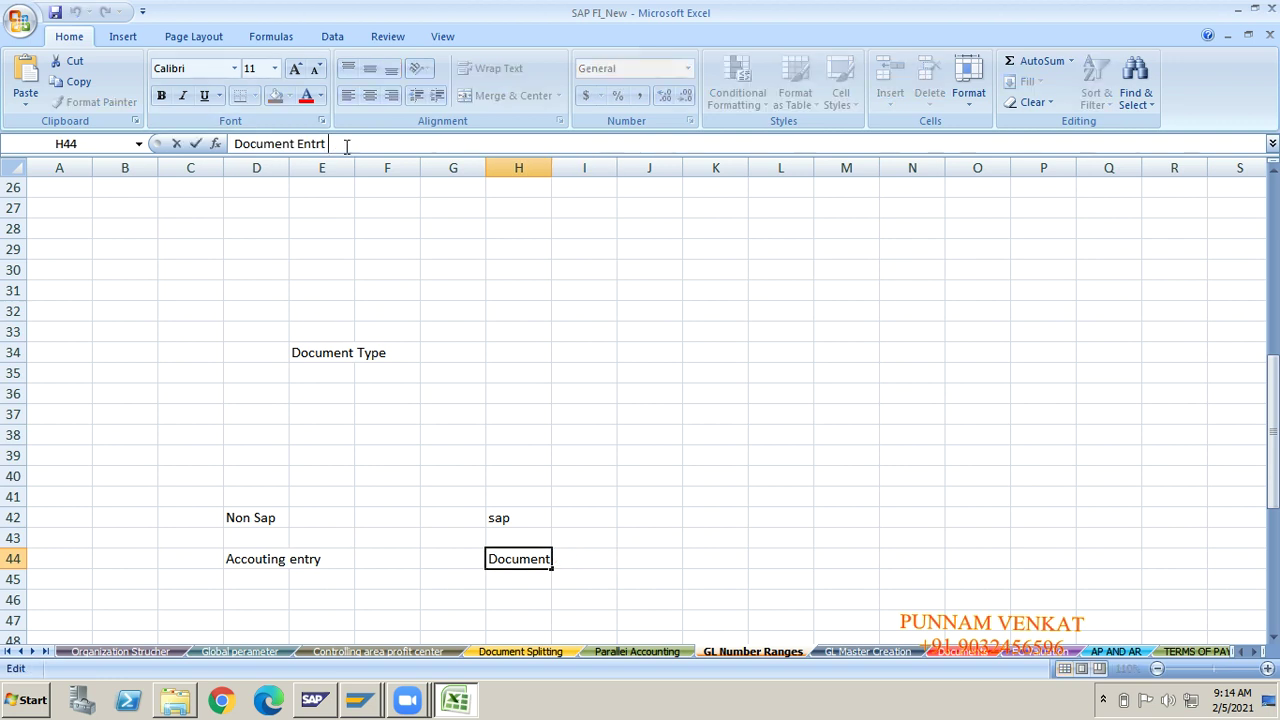
pyautogui.press('BackSpace')
pyautogui.press('BackSpace')
pyautogui.write('ry')
pyautogui.press('Return')
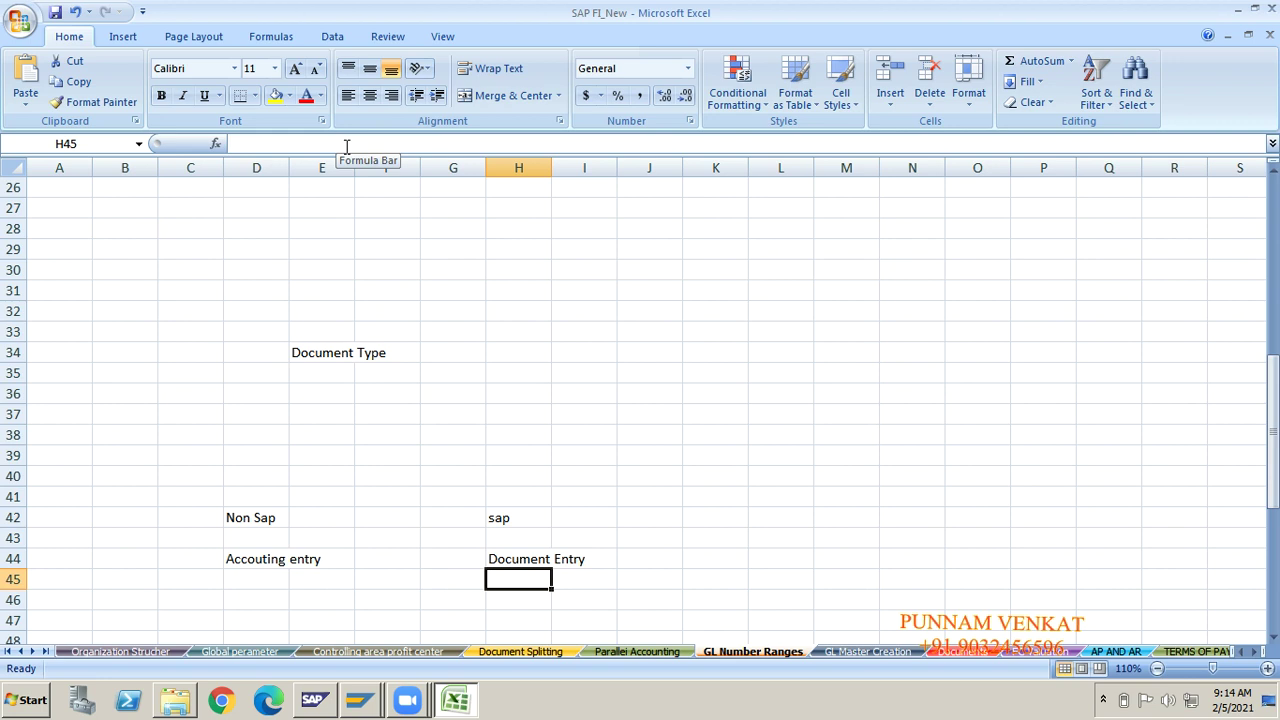
# Enter "Accouting type" in cell D48, in the Non Sap column.
pyautogui.press('Down')
pyautogui.press('Down')
pyautogui.press('Down')
pyautogui.press('Down')
pyautogui.press('Down')
pyautogui.press('Left')
pyautogui.press('Left')
pyautogui.press('Left')
pyautogui.press('Left')
pyautogui.press('Left')
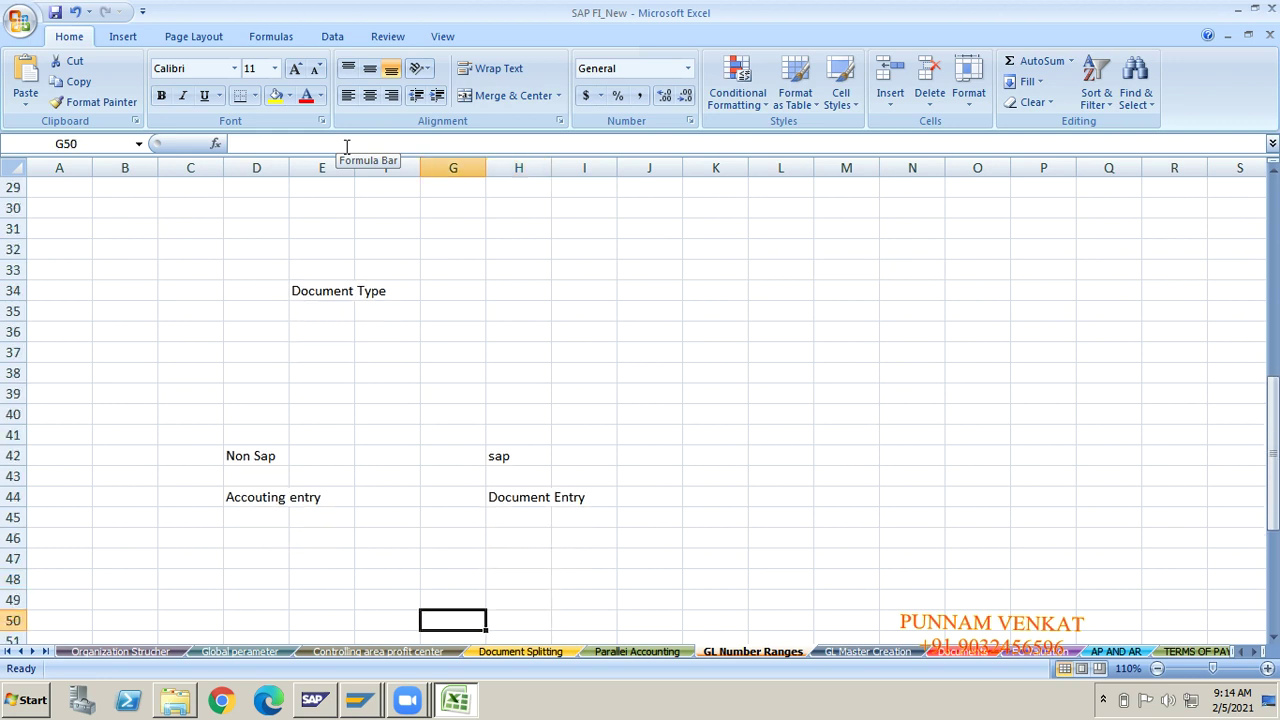
pyautogui.press('Up')
pyautogui.press('Up')
pyautogui.press('Right')
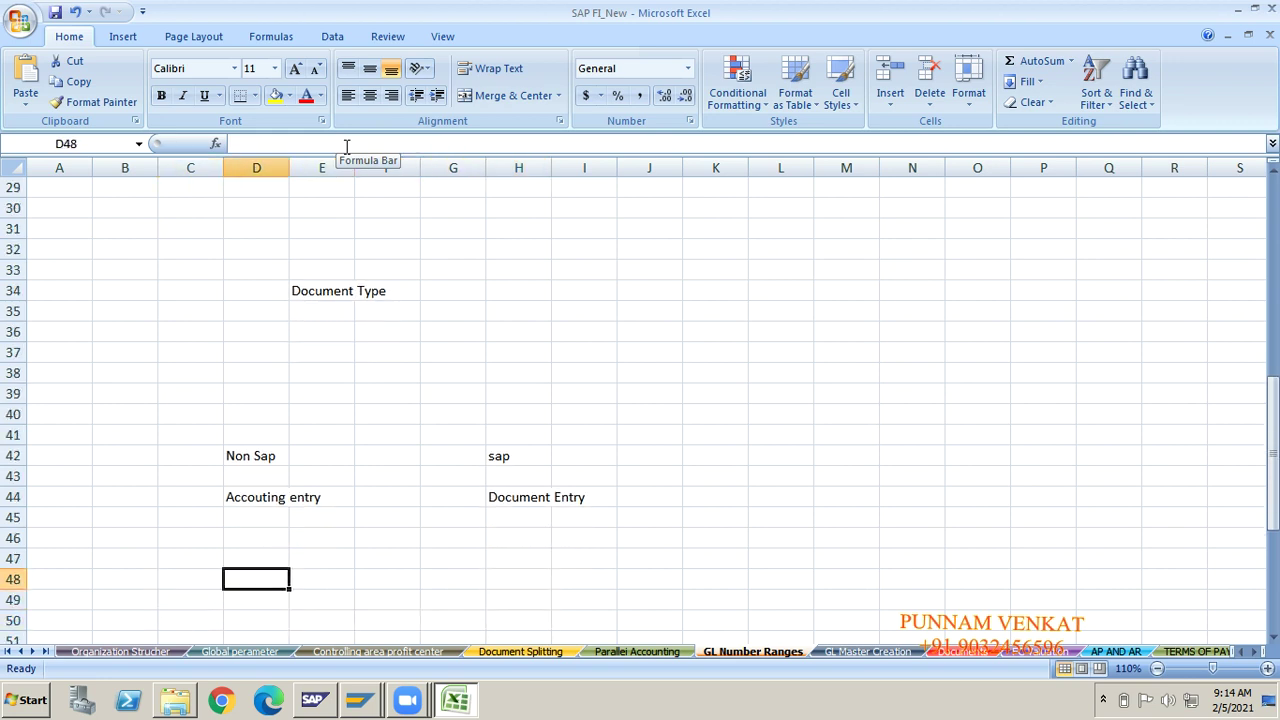
pyautogui.write('Accouting y')
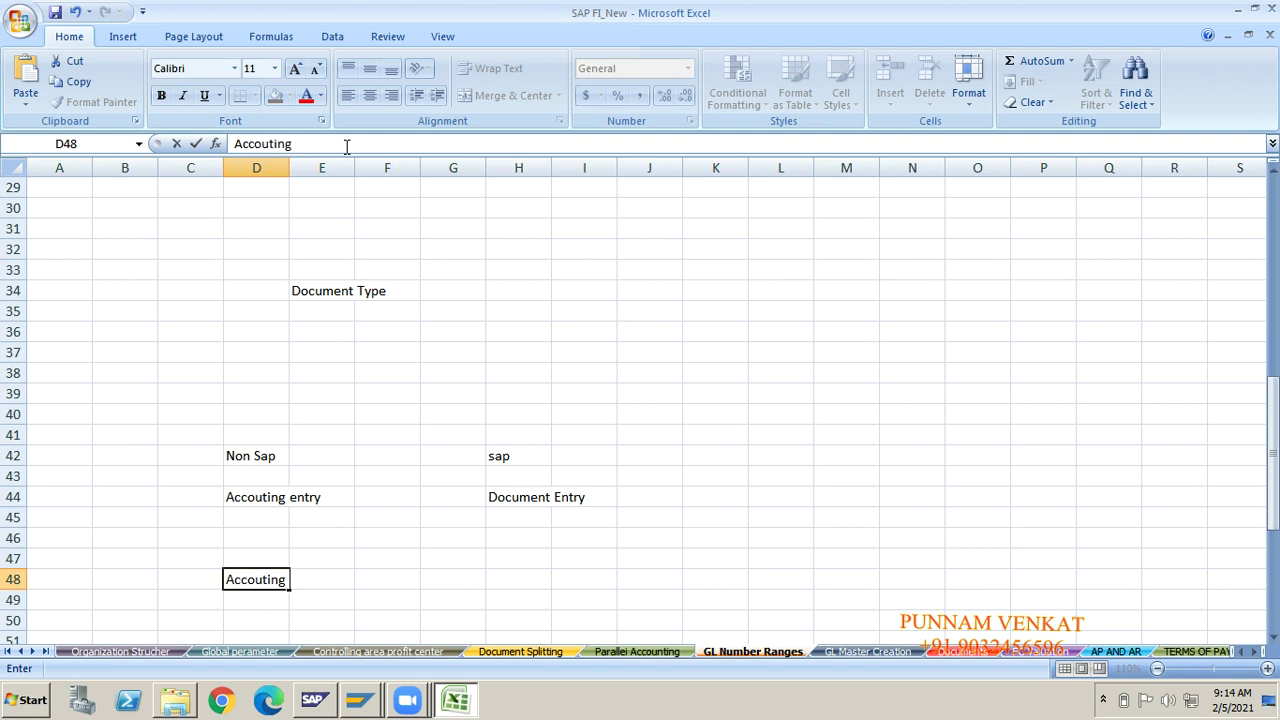
pyautogui.press('BackSpace')
pyautogui.write('type')
# Enter "Document type" in cell H48, in the sap column.
pyautogui.press('Right')
pyautogui.press('Right')
pyautogui.press('Right')
pyautogui.press('Right')
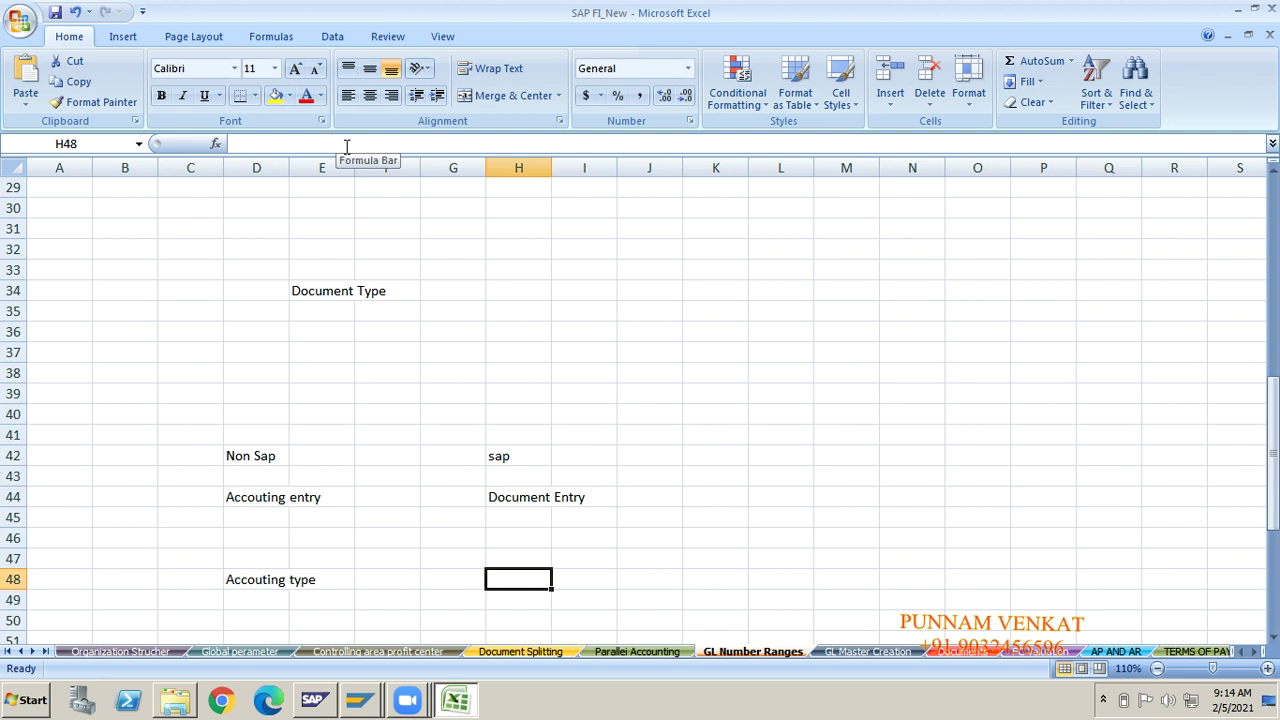
pyautogui.write('Document t')
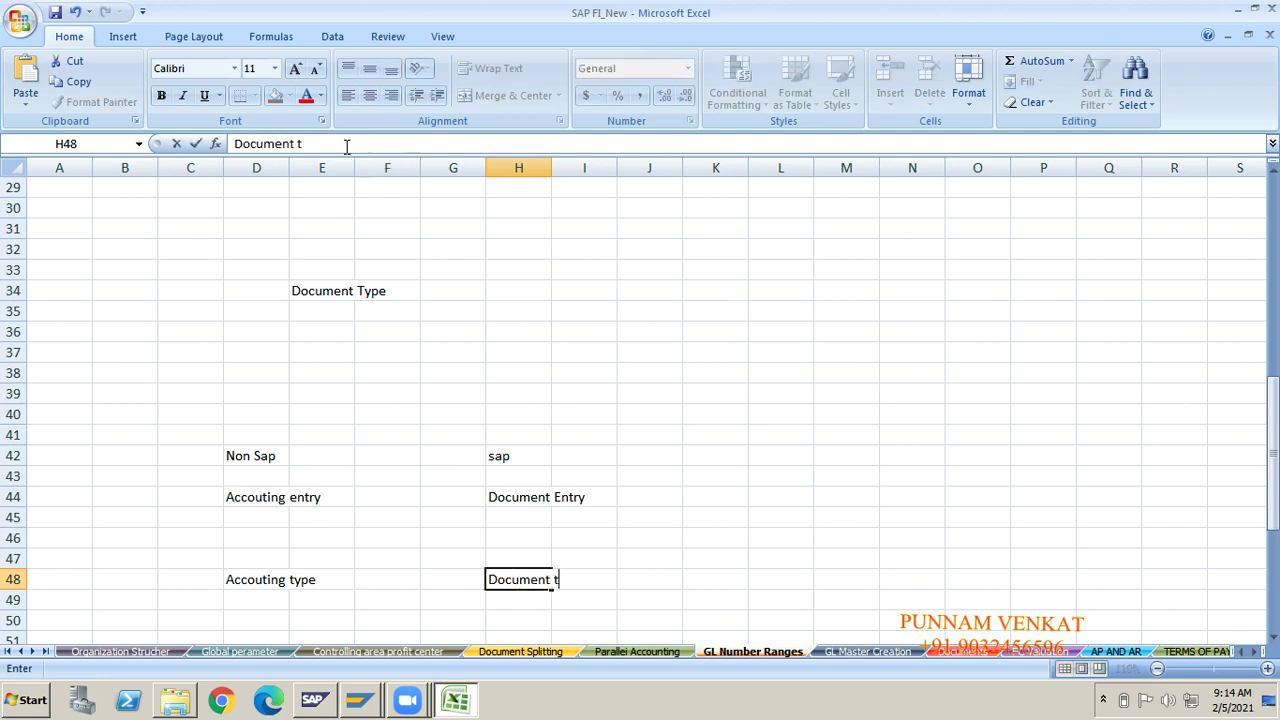
pyautogui.write('ype')
pyautogui.press('Return')
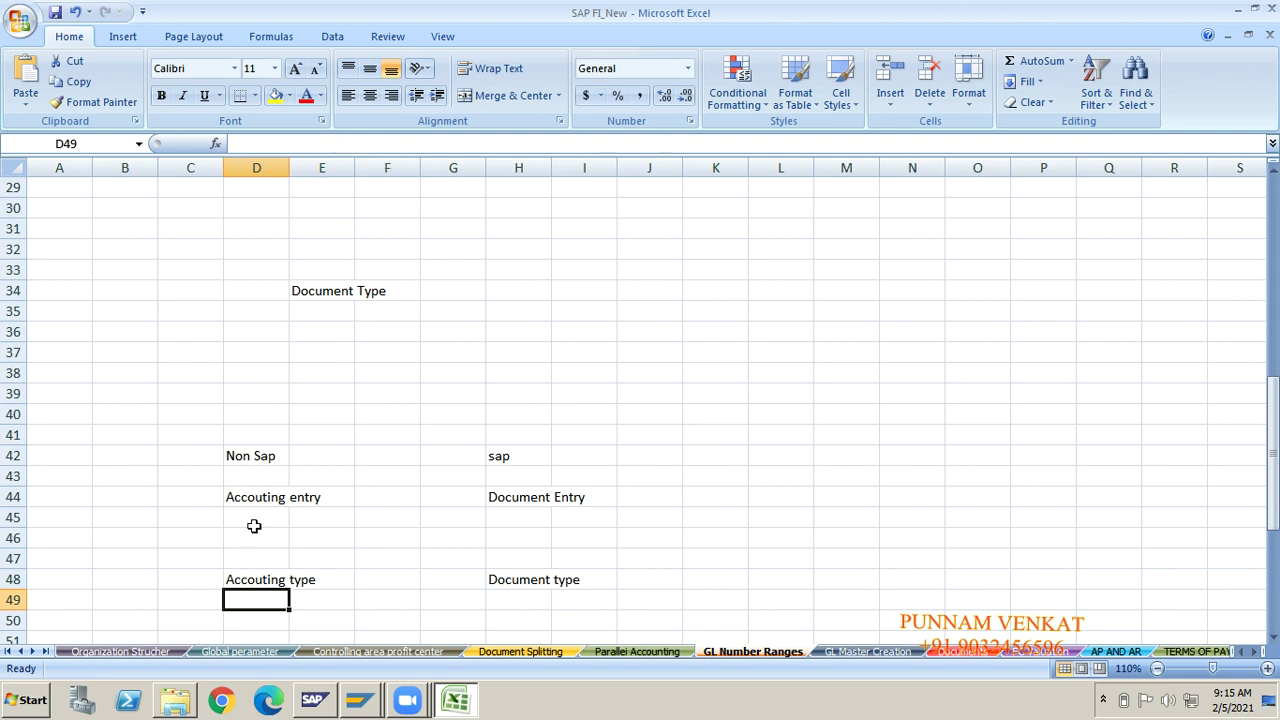
# Insert the word "Entry" in cell D48 so that it reads "Accouting Entry type".
pyautogui.click(246, 582)
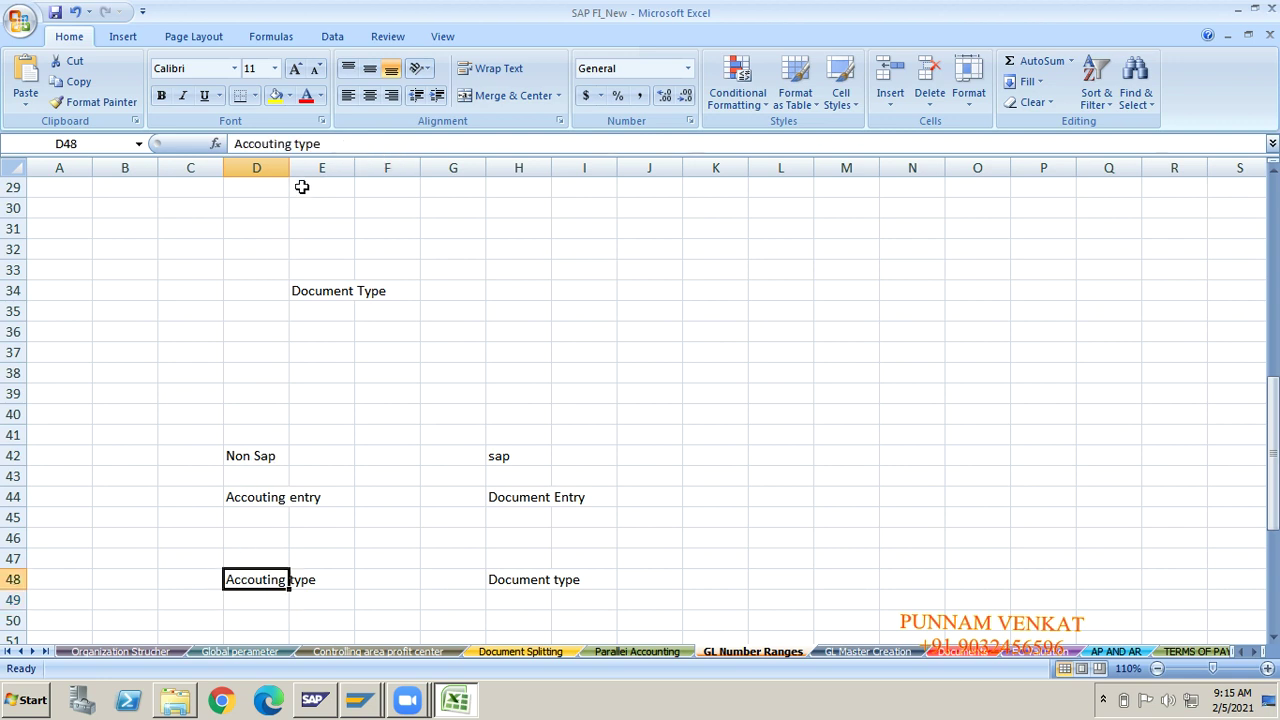
pyautogui.click(292, 144)
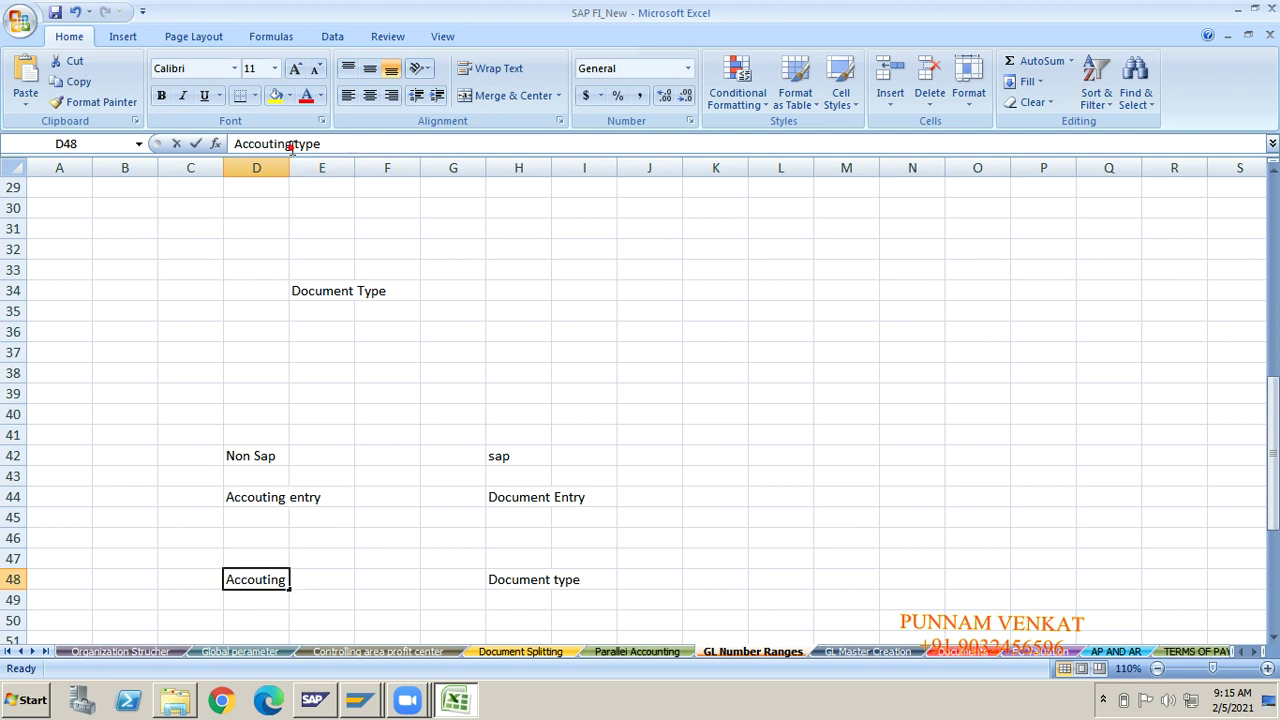
pyautogui.write('Entry')
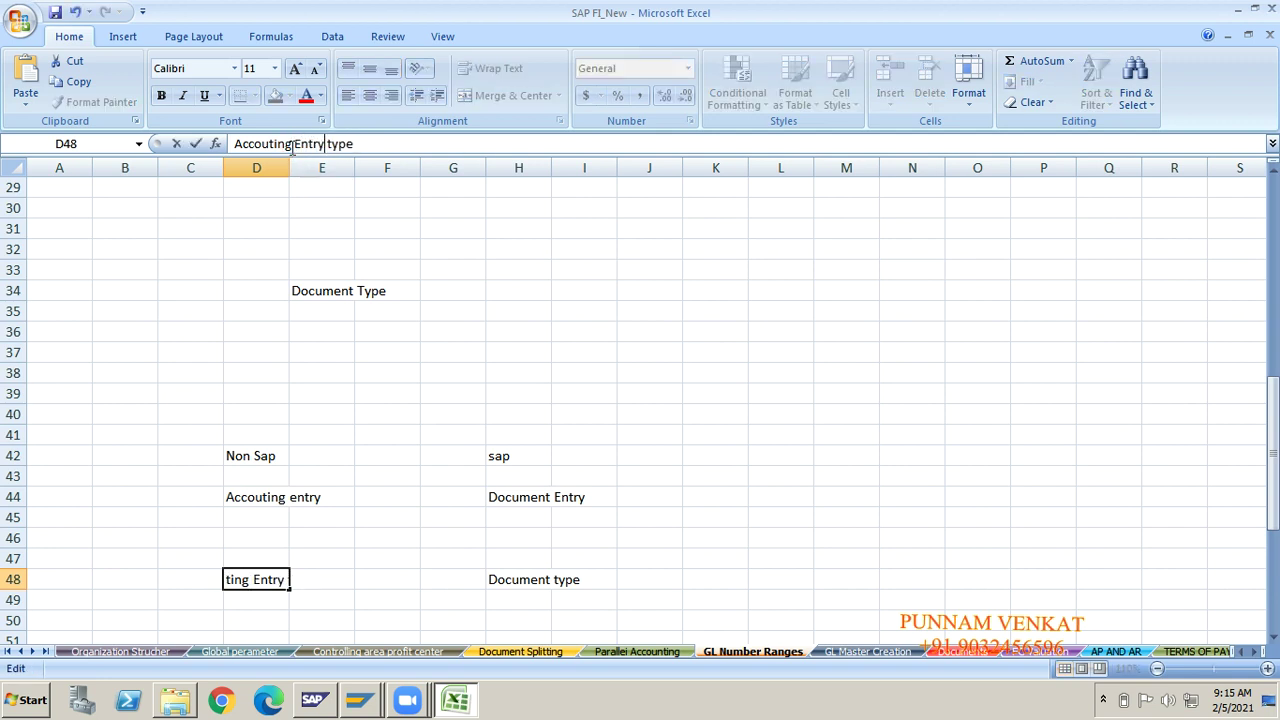
pyautogui.press('Return')
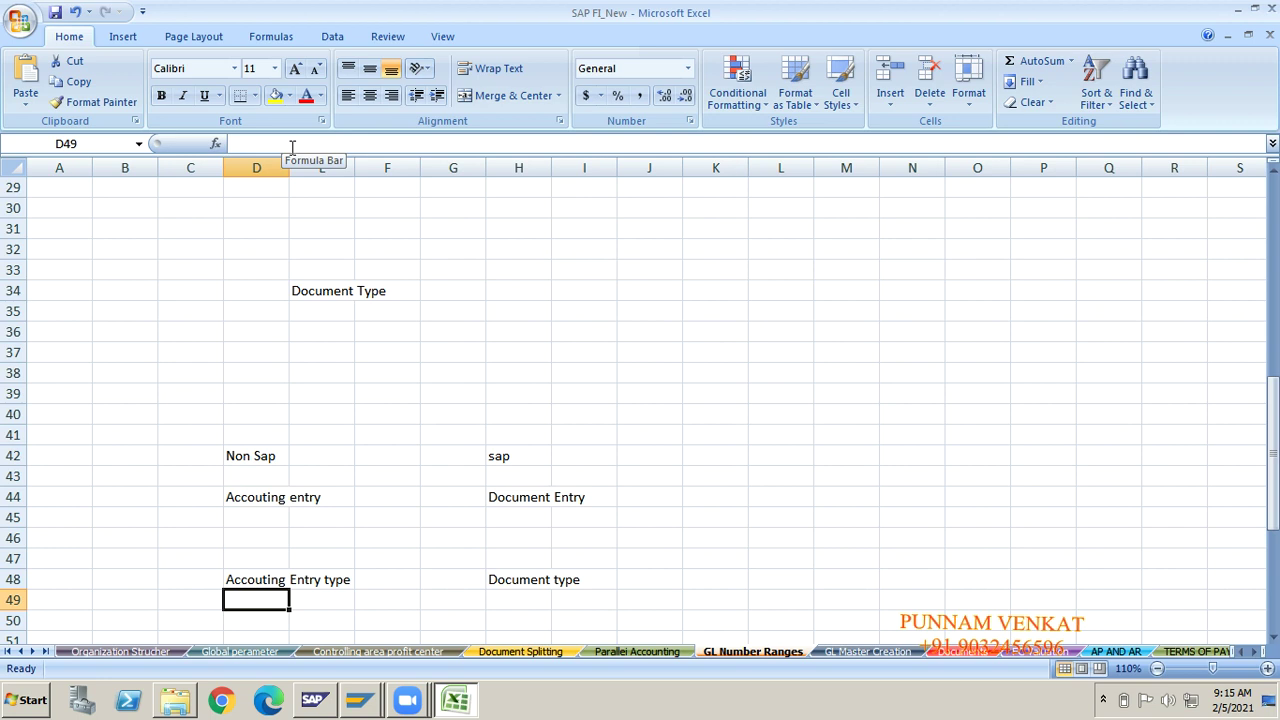
pyautogui.press('Up')
pyautogui.press('Right')
pyautogui.press('Right')
pyautogui.press('Right')
pyautogui.press('Right')
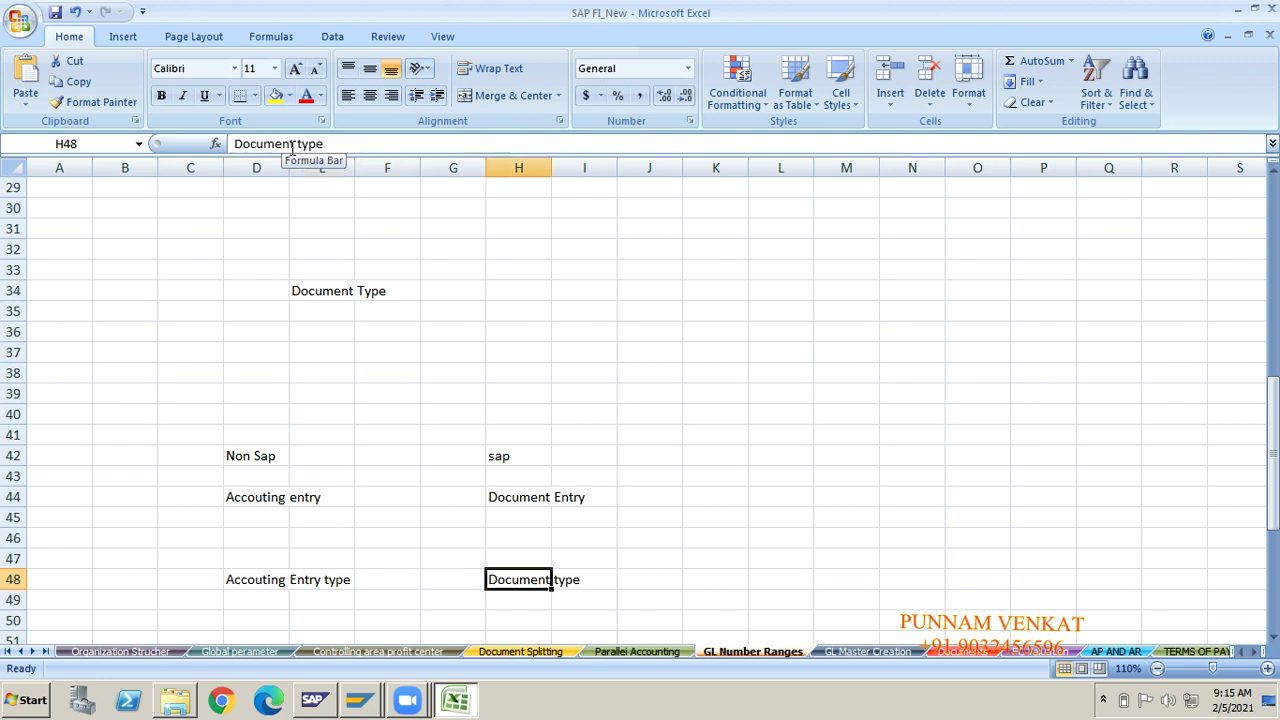
pyautogui.press('Left')
pyautogui.press('Left')
pyautogui.press('Left')
pyautogui.press('Left')
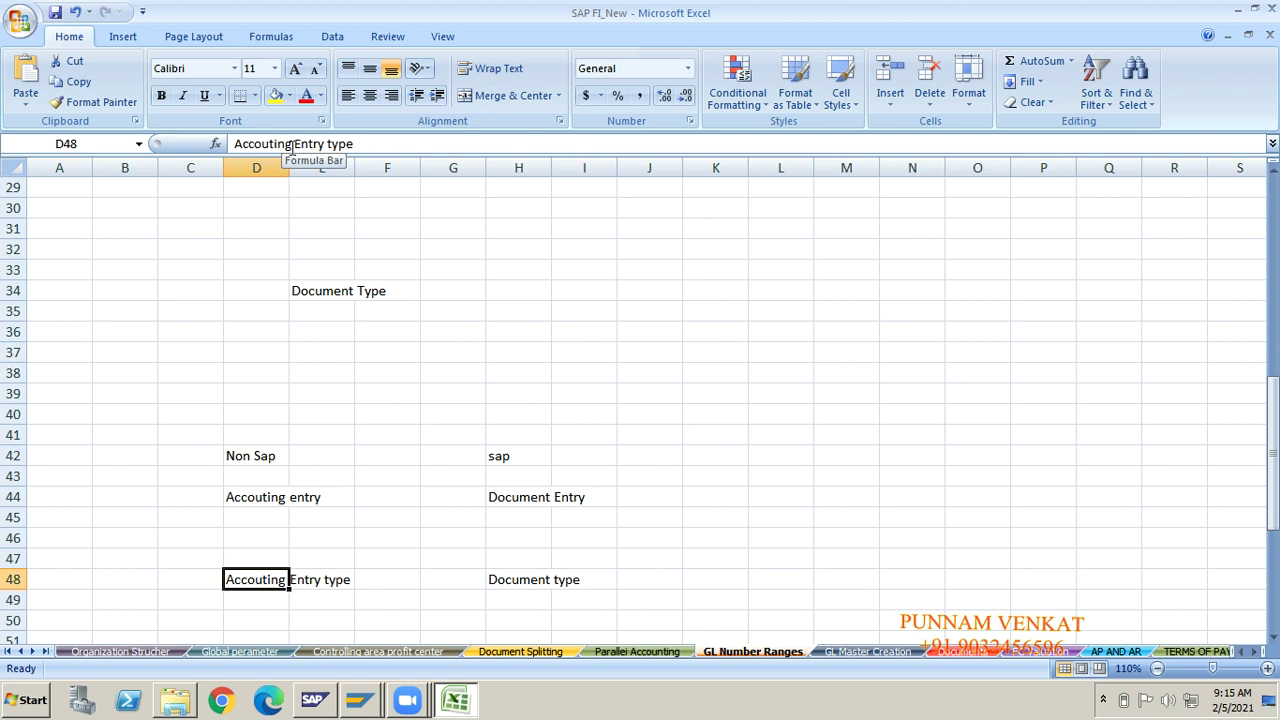
# Enter the label "type" in cell M43, to the right of the Non Sap and sap comparison.
pyautogui.press('Right')
pyautogui.press('Right')
pyautogui.press('Right')
pyautogui.press('Right')
pyautogui.press('Right')
pyautogui.press('Right')
pyautogui.press('Right')
pyautogui.press('Right')
pyautogui.press('Right')
pyautogui.press('Right')
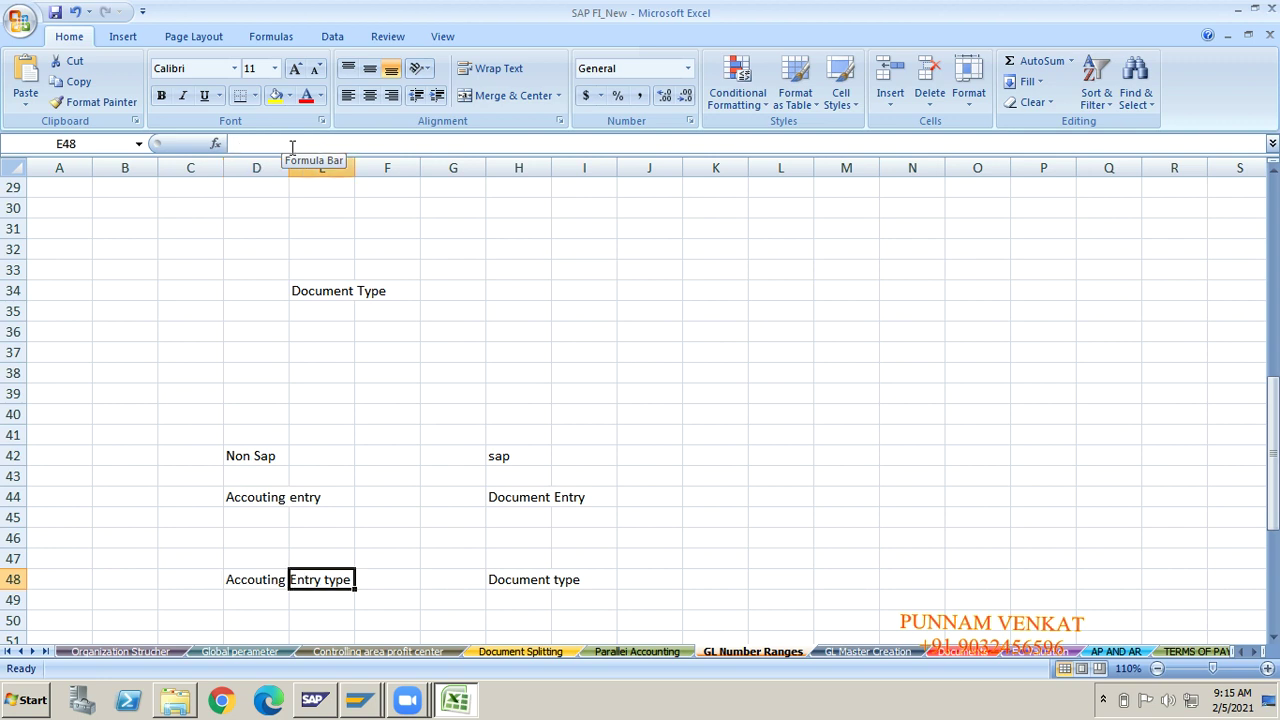
pyautogui.press('Up')
pyautogui.press('Up')
pyautogui.press('Up')
pyautogui.press('Up')
pyautogui.press('Up')
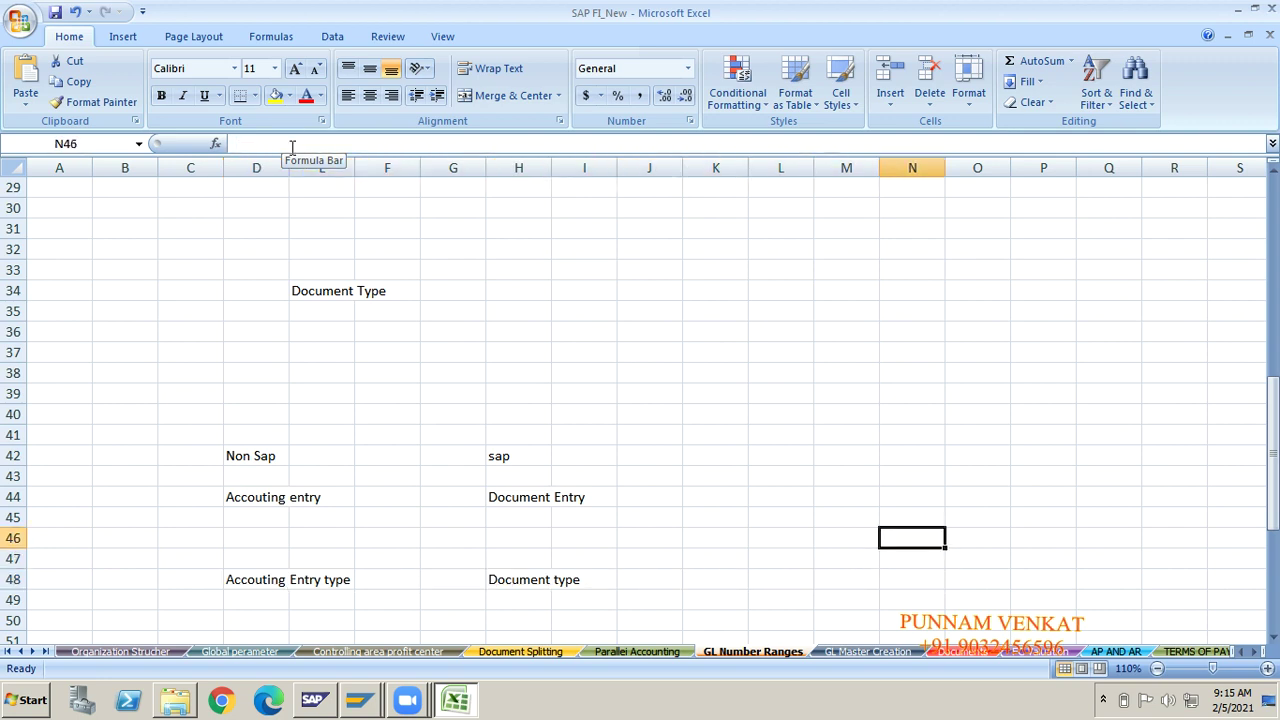
pyautogui.press('Left')
pyautogui.write('type')
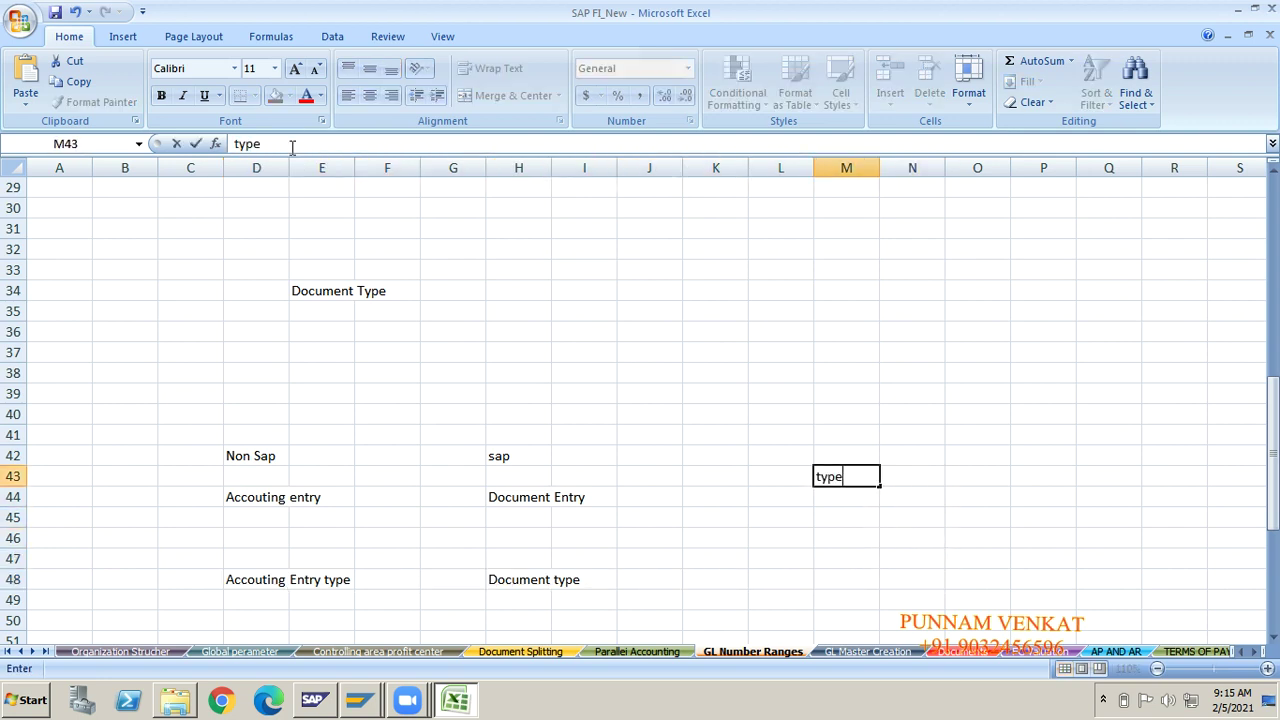
pyautogui.press('Return')
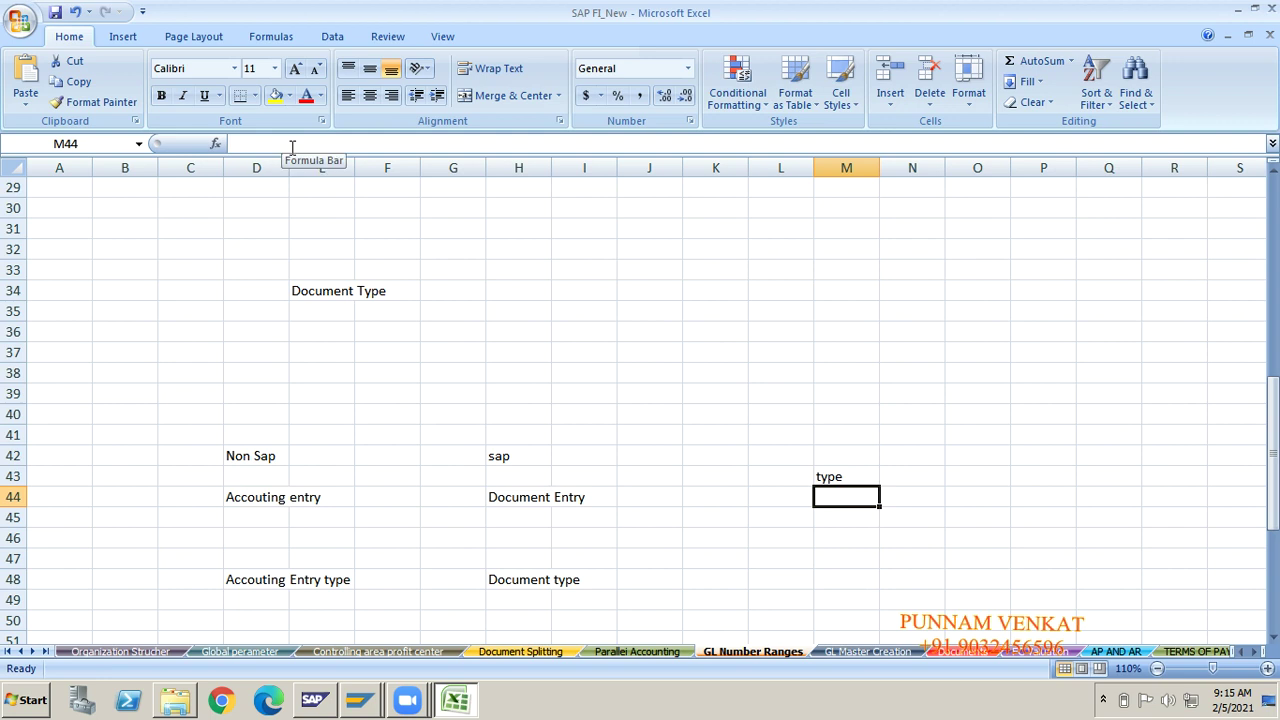
pyautogui.press('Down')
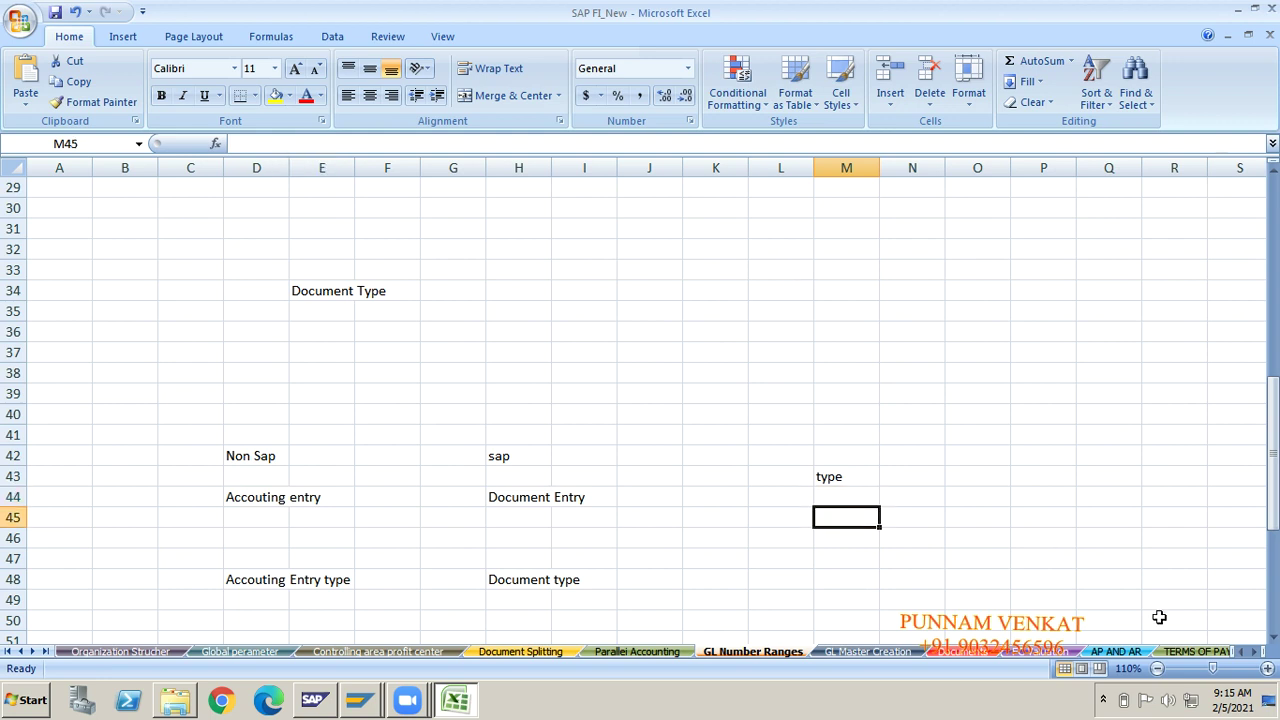
# Enter "Customer Inovice" in cell M45, as the first item under the type label.
pyautogui.click(1267, 668)
pyautogui.click(1267, 668)
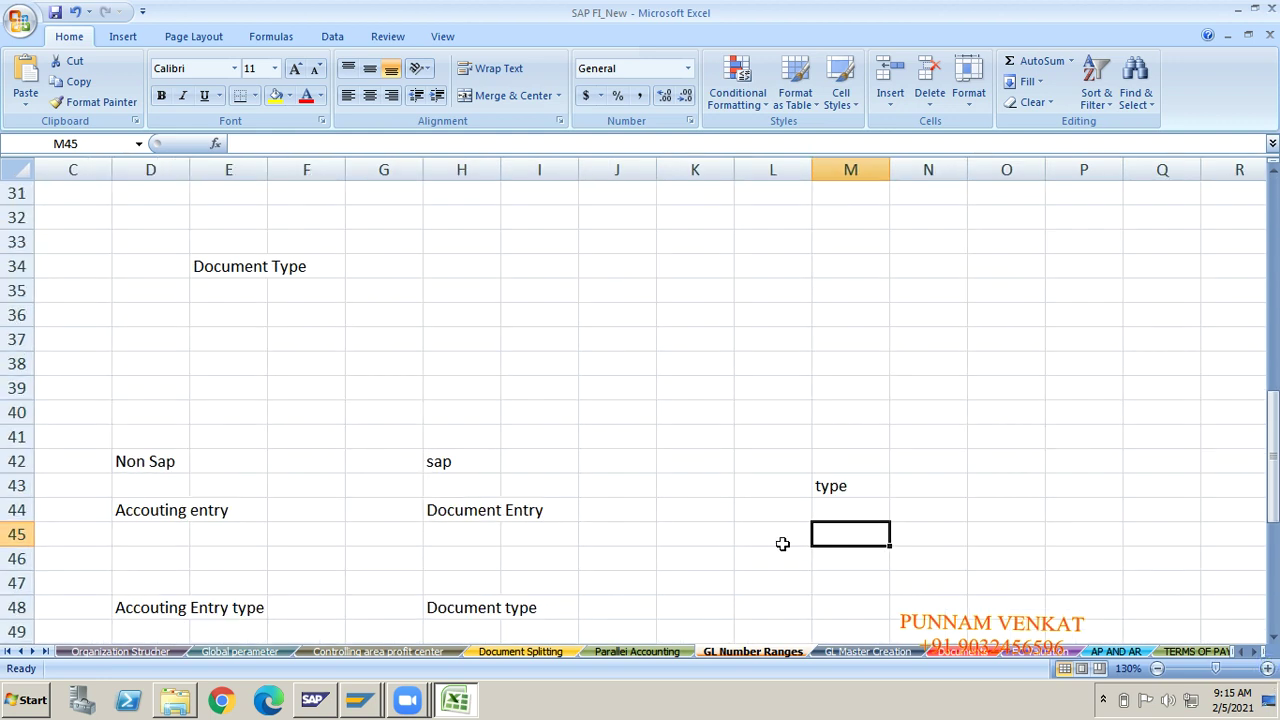
pyautogui.press('Down')
pyautogui.press('Down')
pyautogui.press('Down')
pyautogui.press('Down')
pyautogui.press('Down')
pyautogui.press('Down')
pyautogui.press('Up')
pyautogui.press('Up')
pyautogui.press('Up')
pyautogui.press('Up')
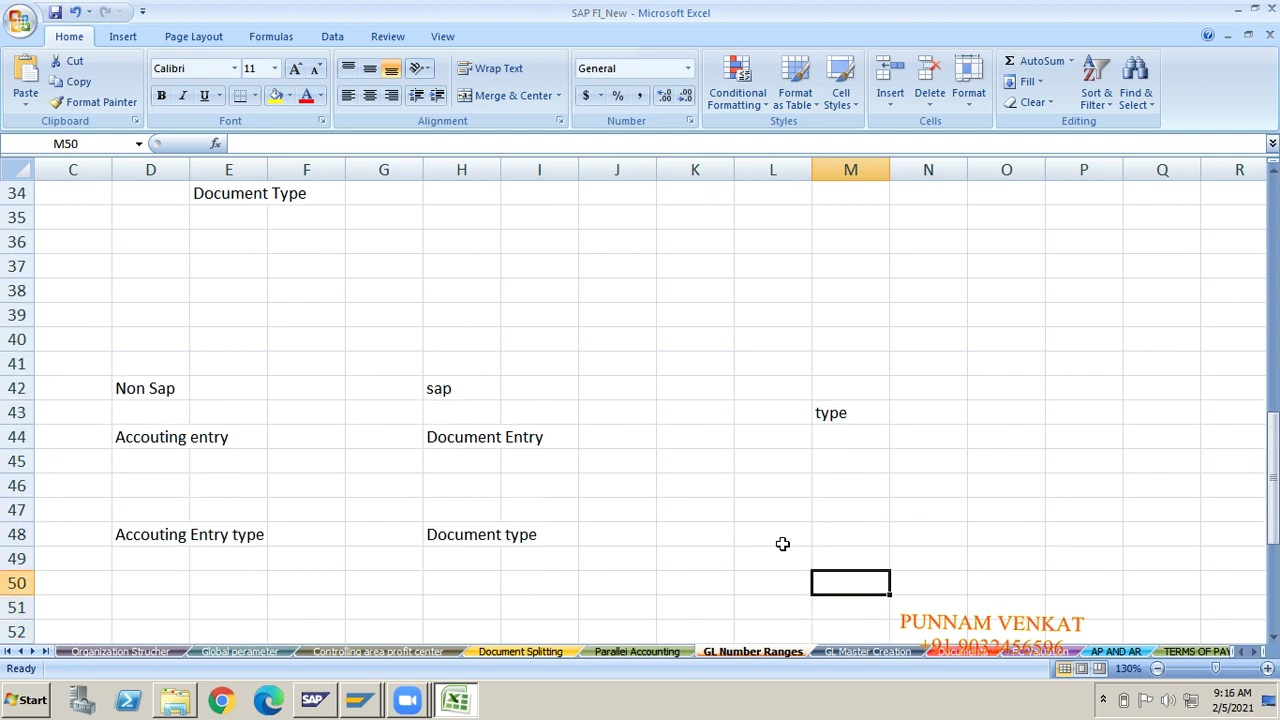
pyautogui.press('Up')
pyautogui.press('Up')
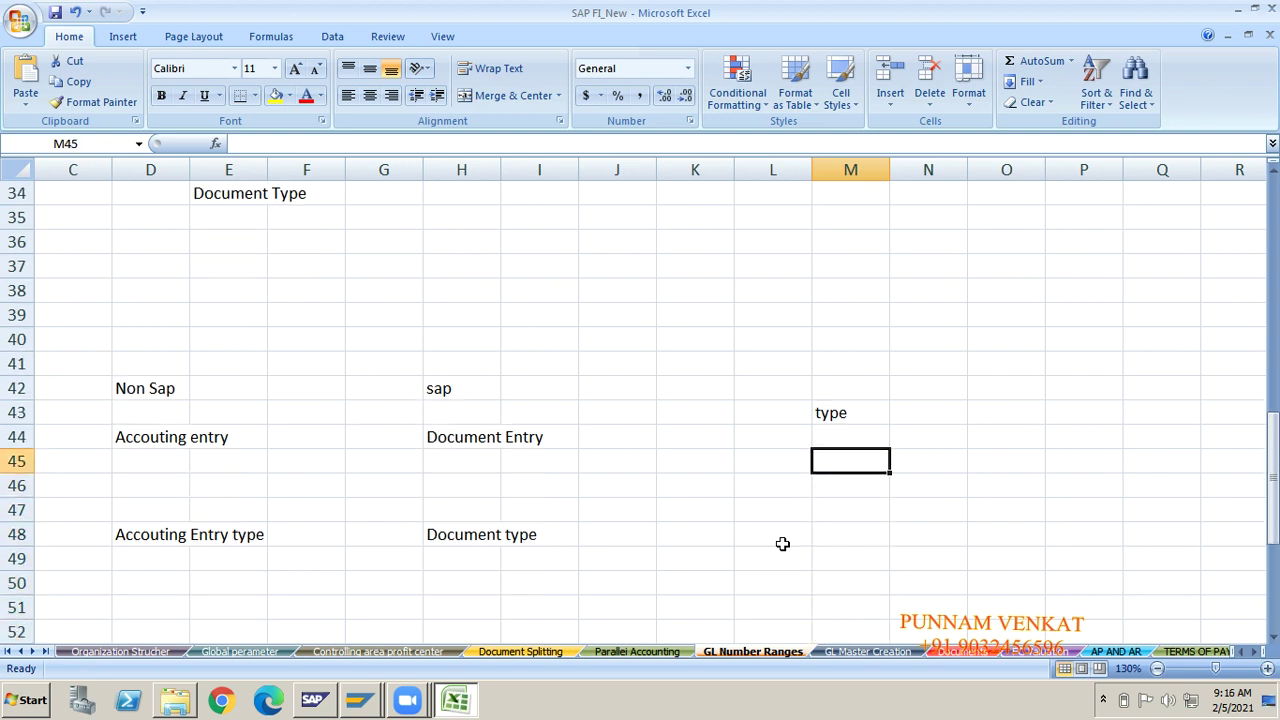
pyautogui.write('cUSTOMER ')
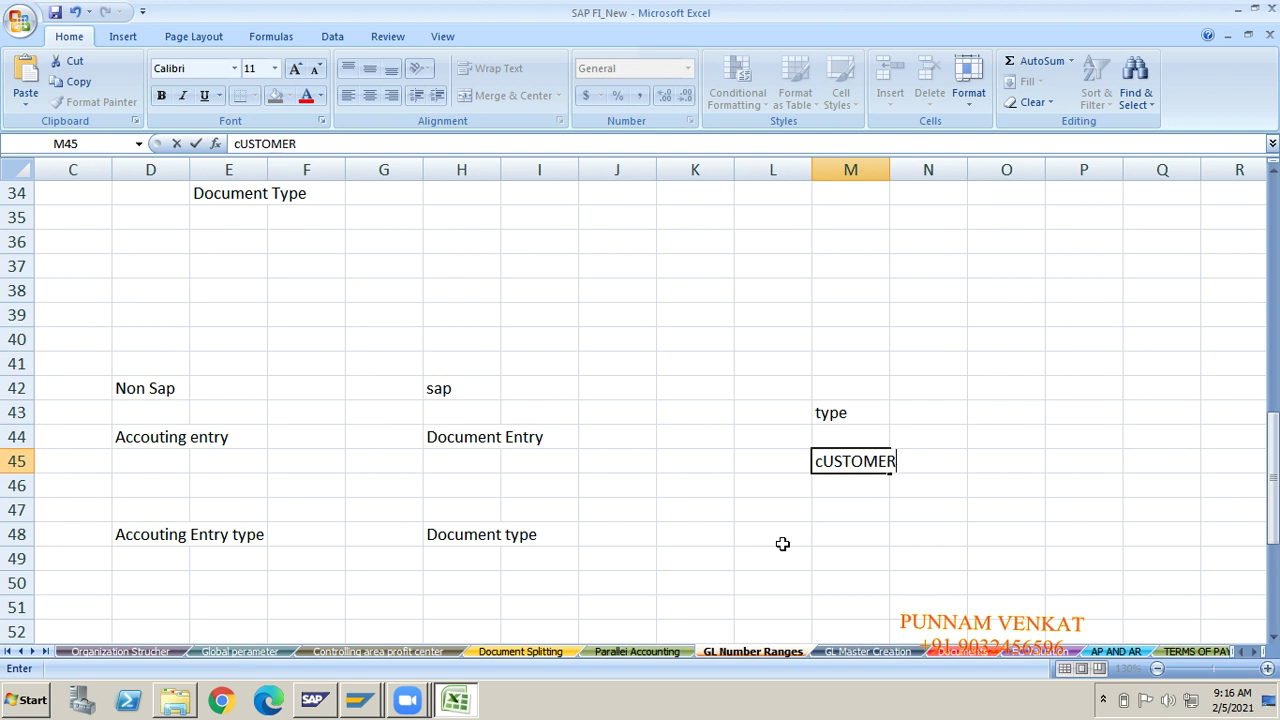
pyautogui.write('INovice')
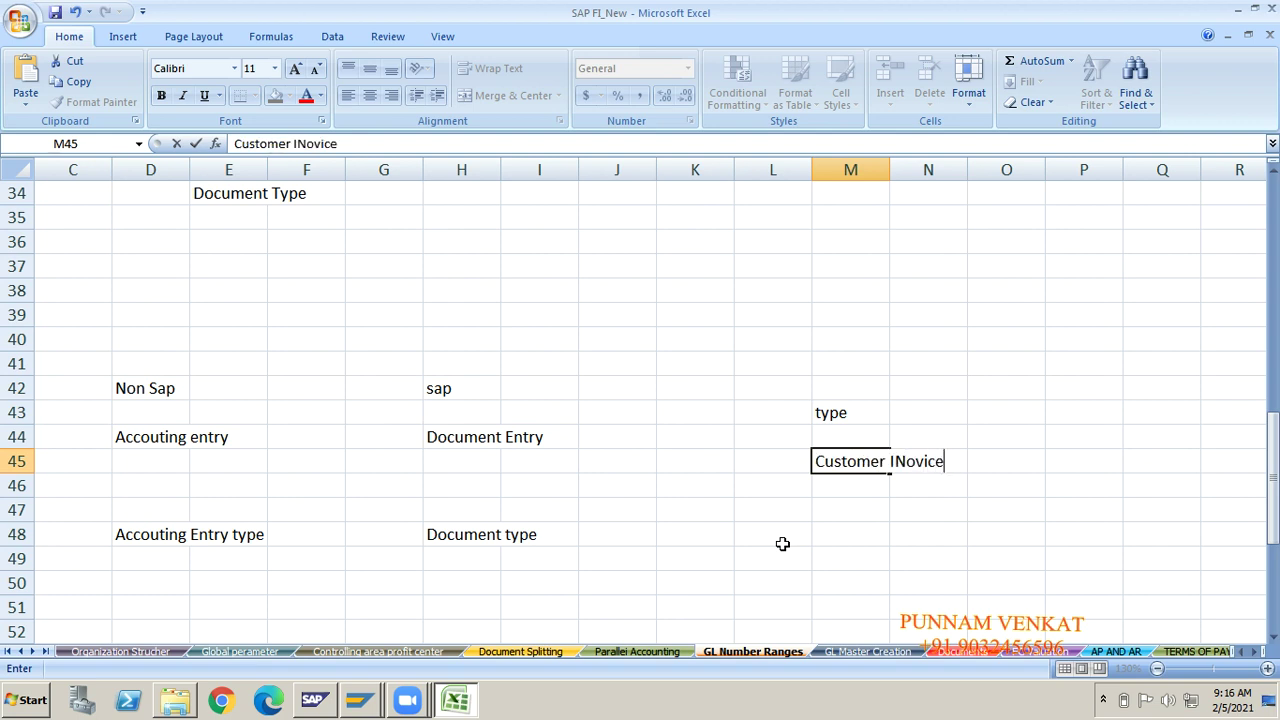
pyautogui.press('Return')
# Add "Vendor invoice" in cell M46 and "GL Posting" in cell M47 to the type list.
pyautogui.write('Ven')
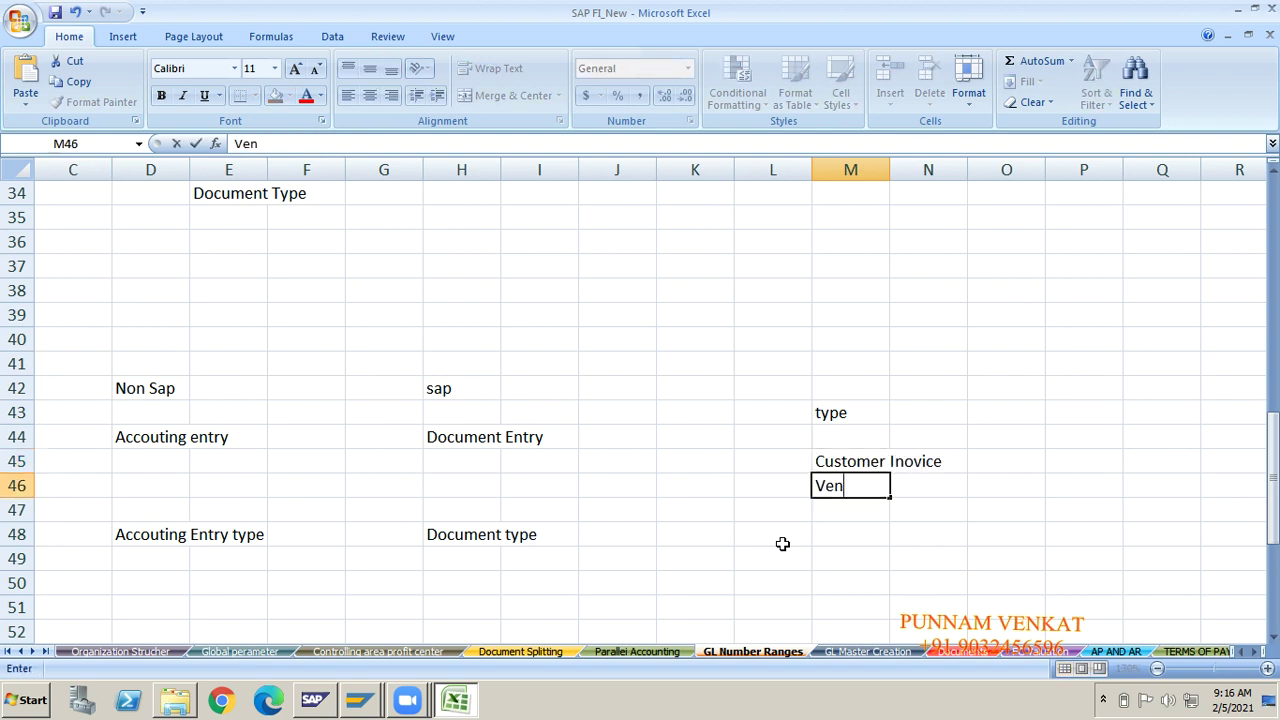
pyautogui.write('dor invoice')
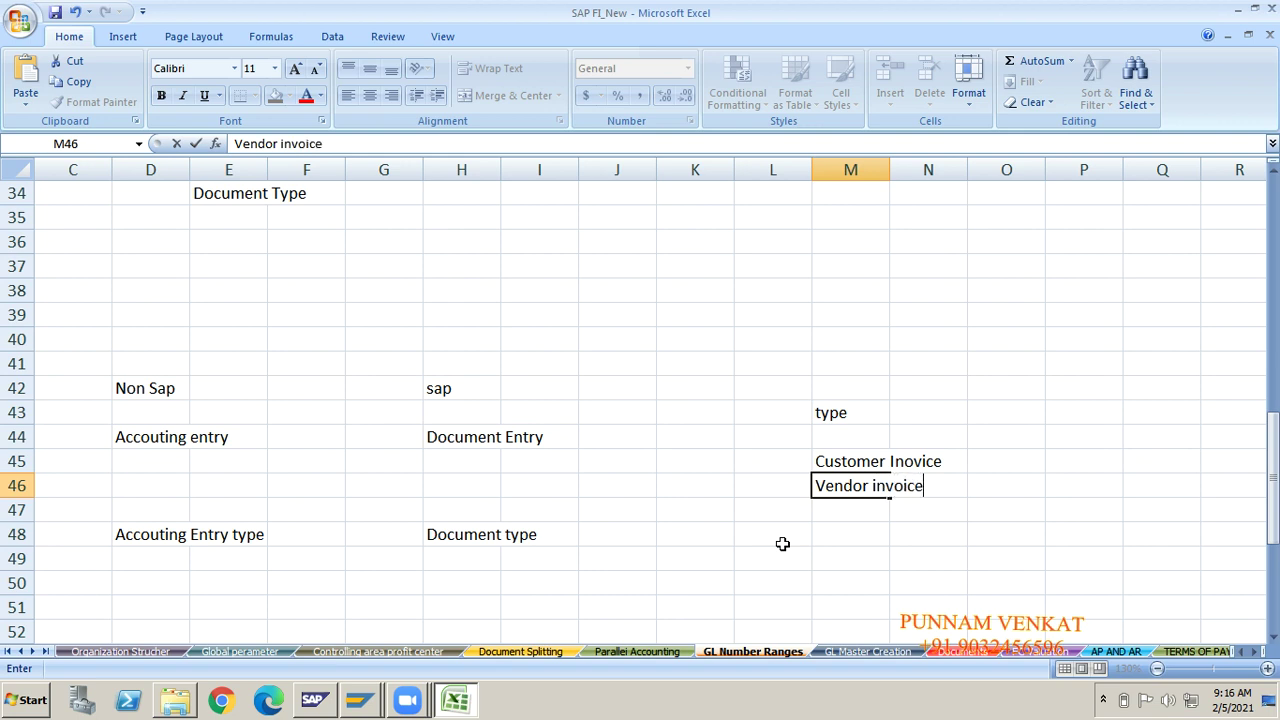
pyautogui.press('Return')
pyautogui.write('G')
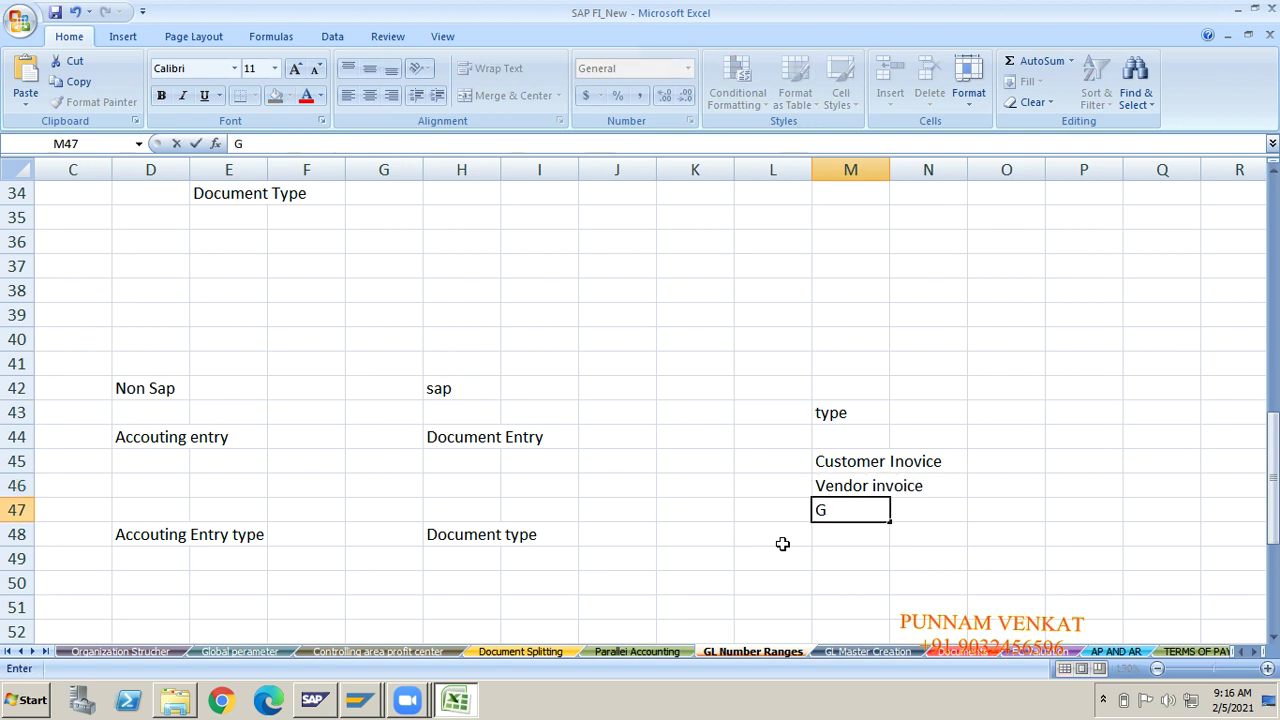
pyautogui.write('L Posting')
pyautogui.press('Return')
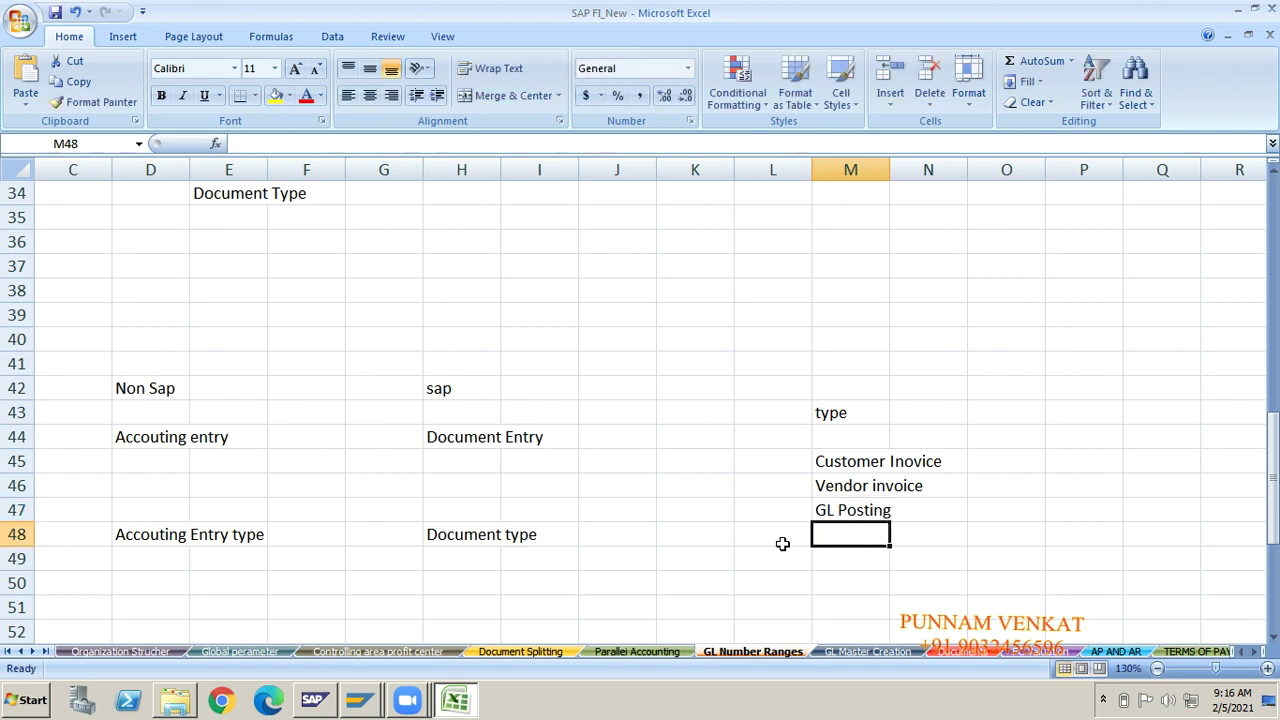
# Add "Customer paymebt" in cell M48 and "Vendor payment" in cell M49 to the type list.
pyautogui.write('Custeomr')
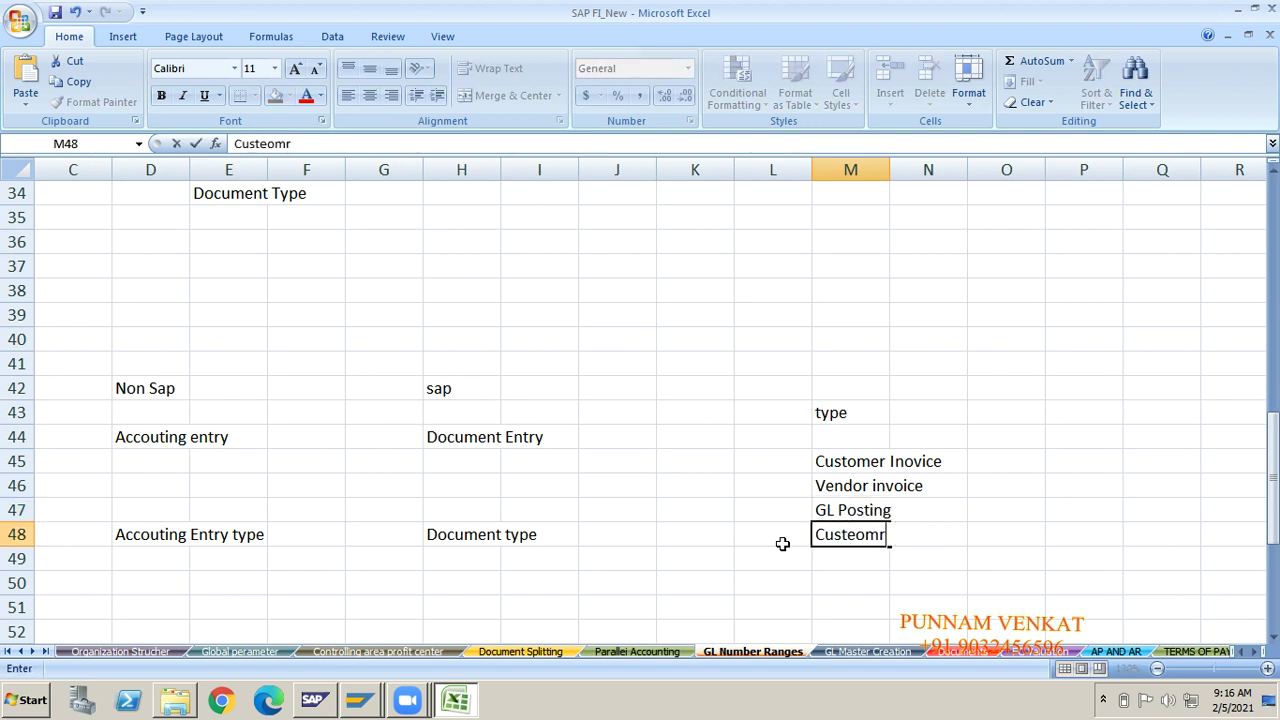
pyautogui.press('BackSpace')
pyautogui.press('BackSpace')
pyautogui.press('BackSpace')
pyautogui.press('BackSpace')
pyautogui.write('omer paymebt')
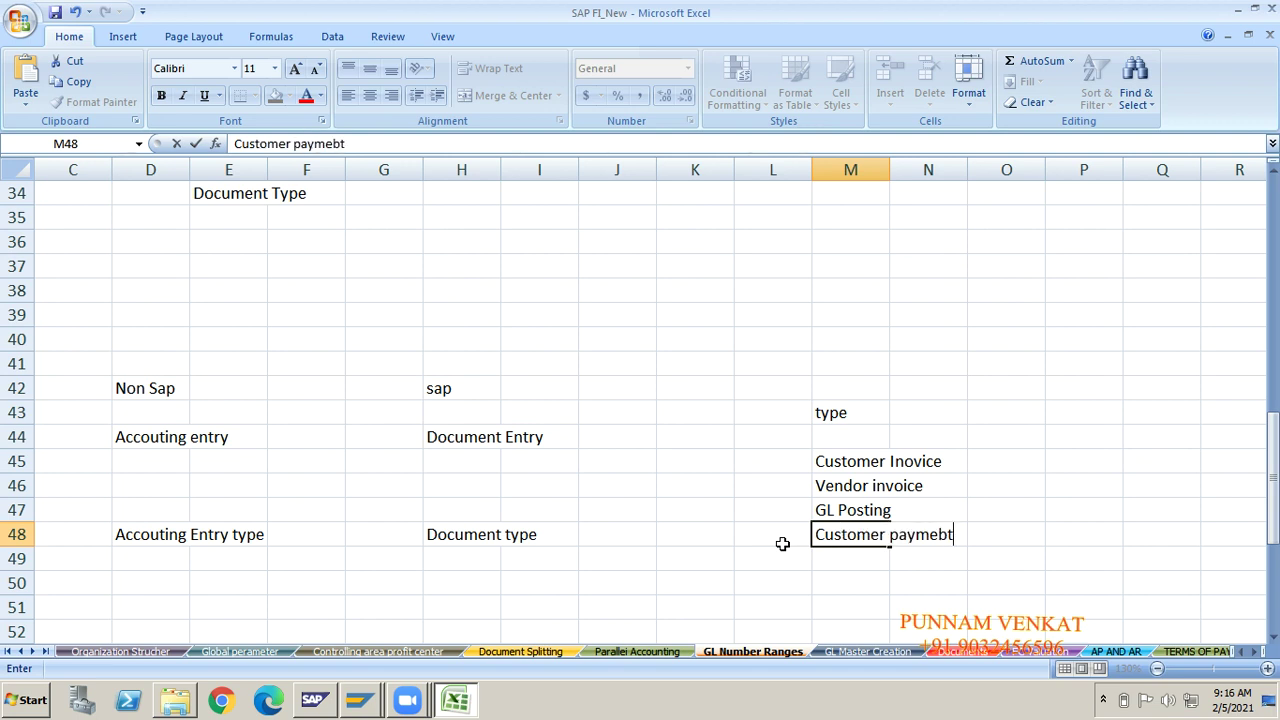
pyautogui.press('Return')
pyautogui.write('Vendor p')
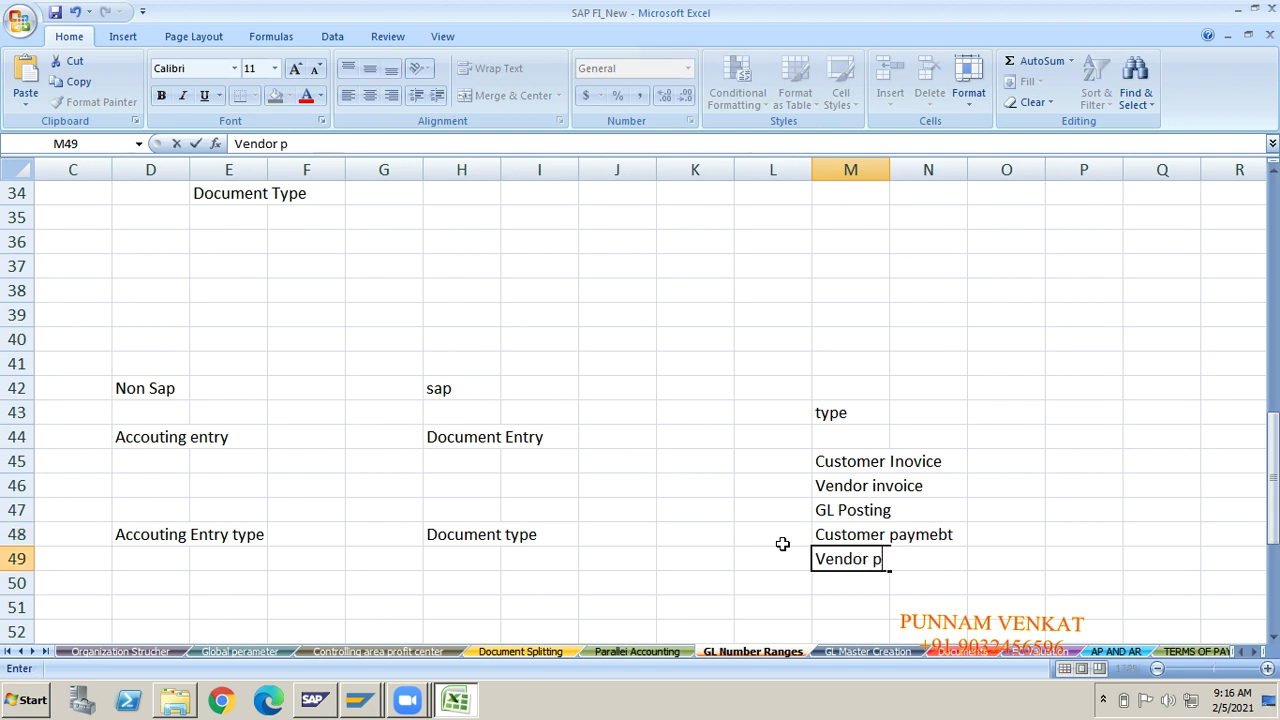
pyautogui.write('ayment')
pyautogui.press('Return')
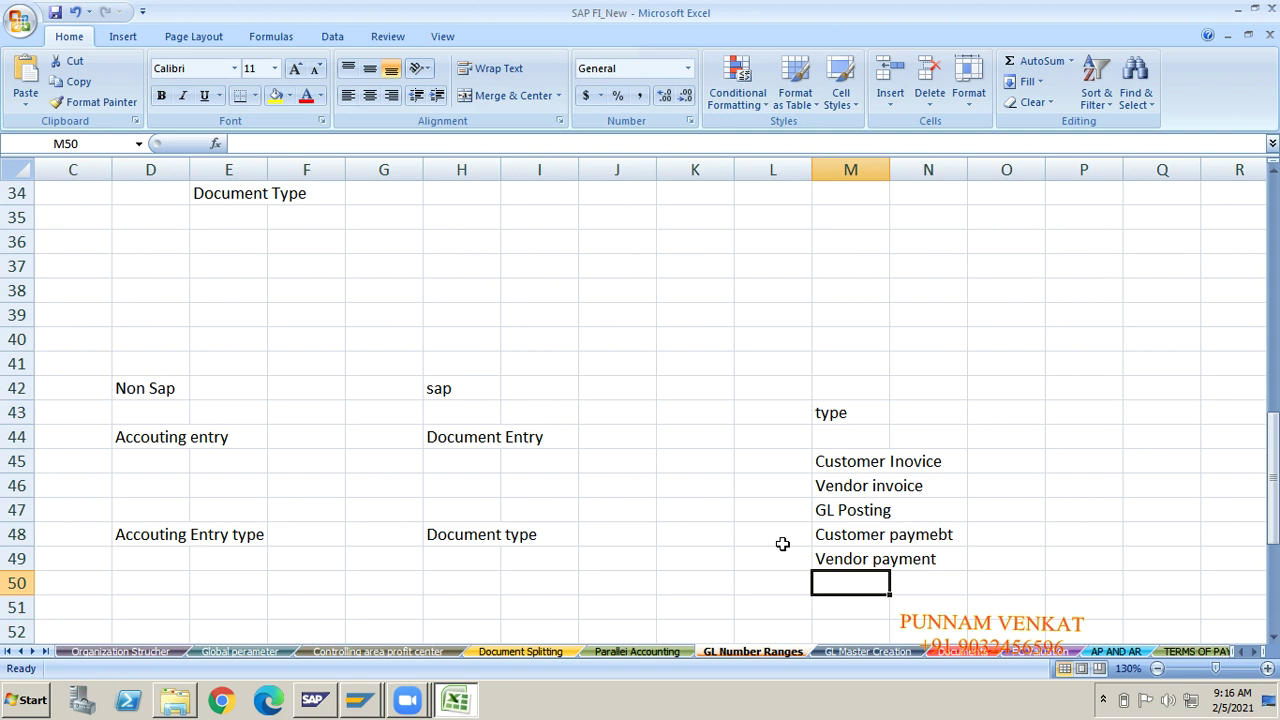
# Enter the definition "Document type is Clasify the Accouting entry" in cell F53, below the comparison table.
pyautogui.press('Left')
pyautogui.press('Left')
pyautogui.press('Left')
pyautogui.press('Left')
pyautogui.press('Left')
pyautogui.press('Left')
pyautogui.press('Left')
pyautogui.press('Left')
pyautogui.press('Down')
pyautogui.press('Down')
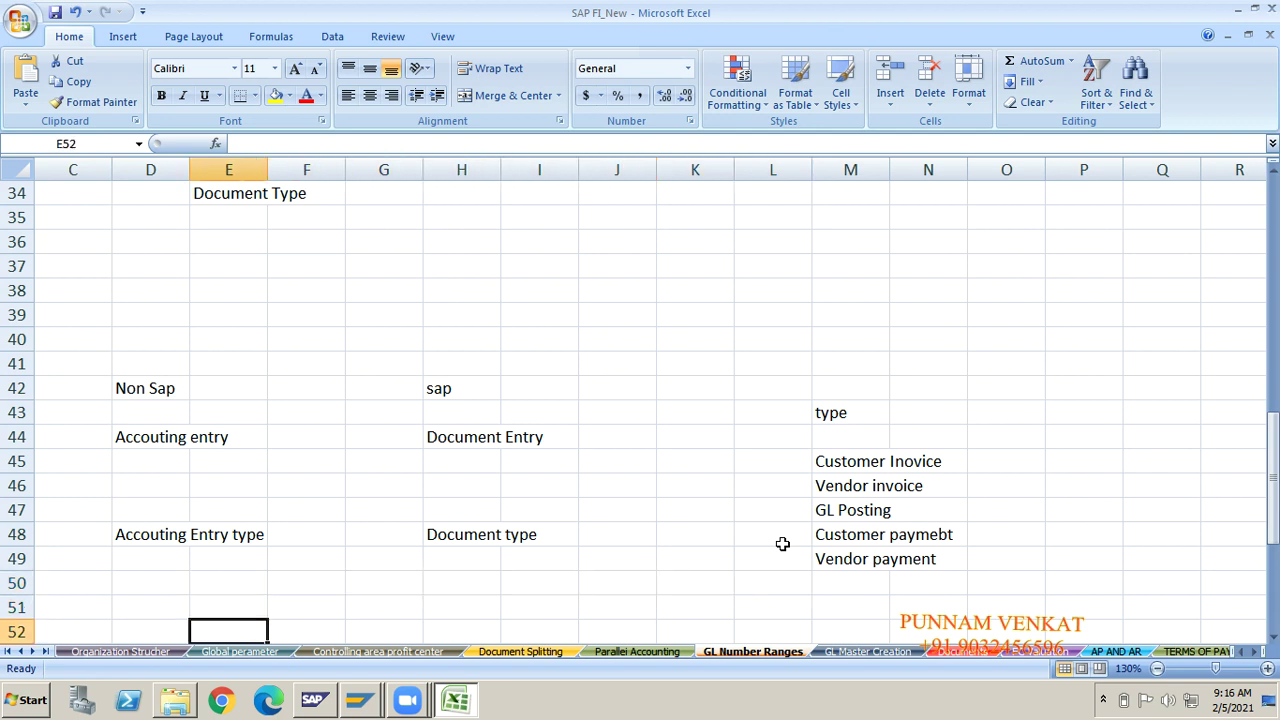
pyautogui.press('Down')
pyautogui.press('Down')
pyautogui.press('Up')
pyautogui.press('Right')
pyautogui.press('Right')
pyautogui.press('Left')
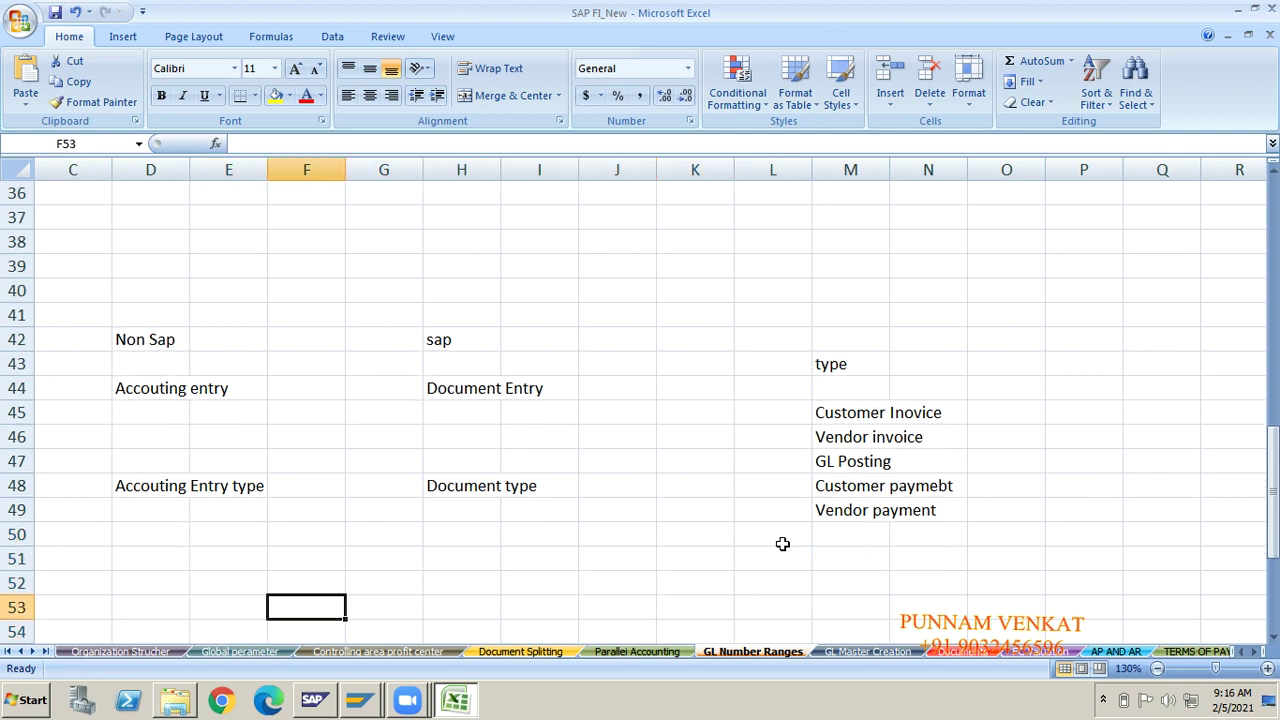
pyautogui.write('Document t')
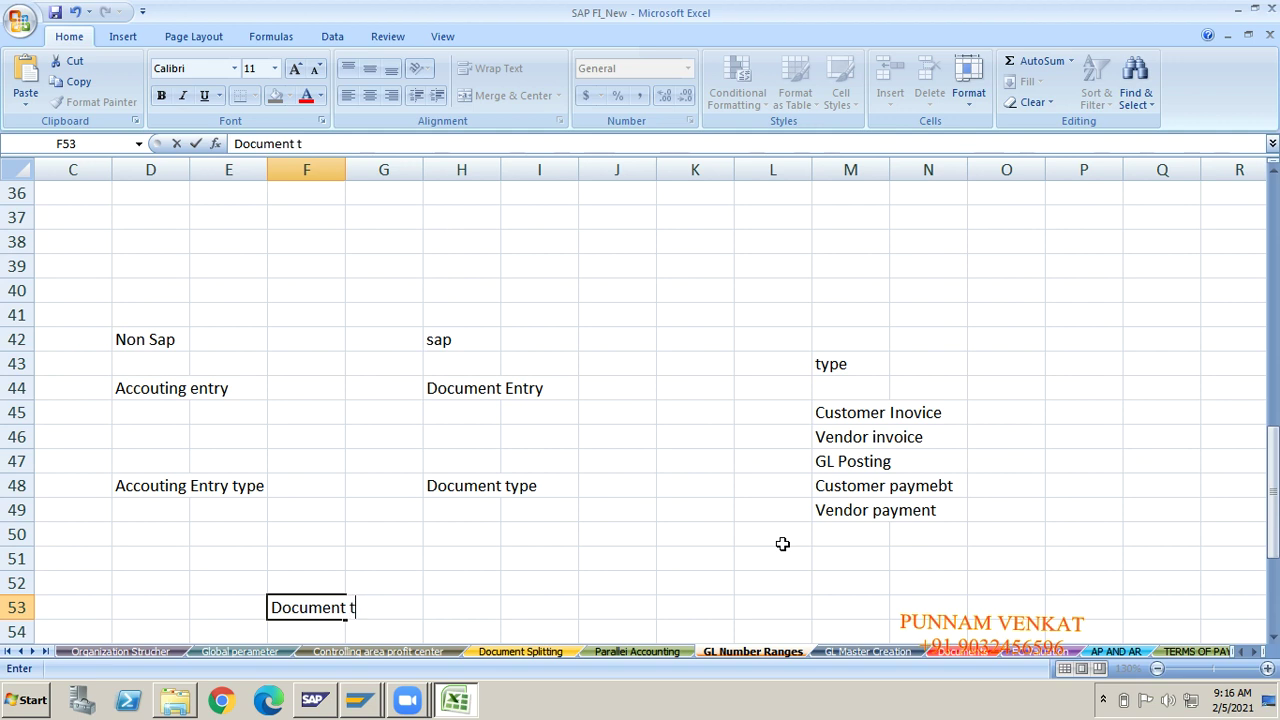
pyautogui.write('ype is Clasify the')
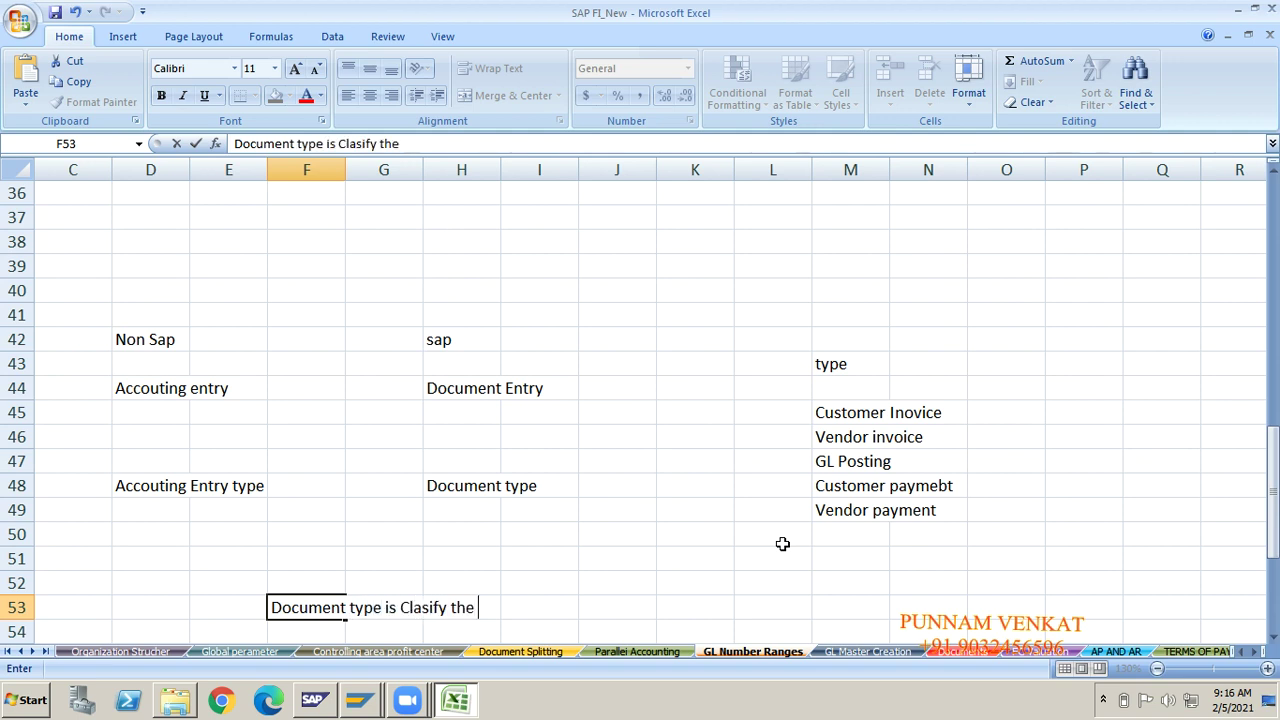
pyautogui.write(' Accouting')
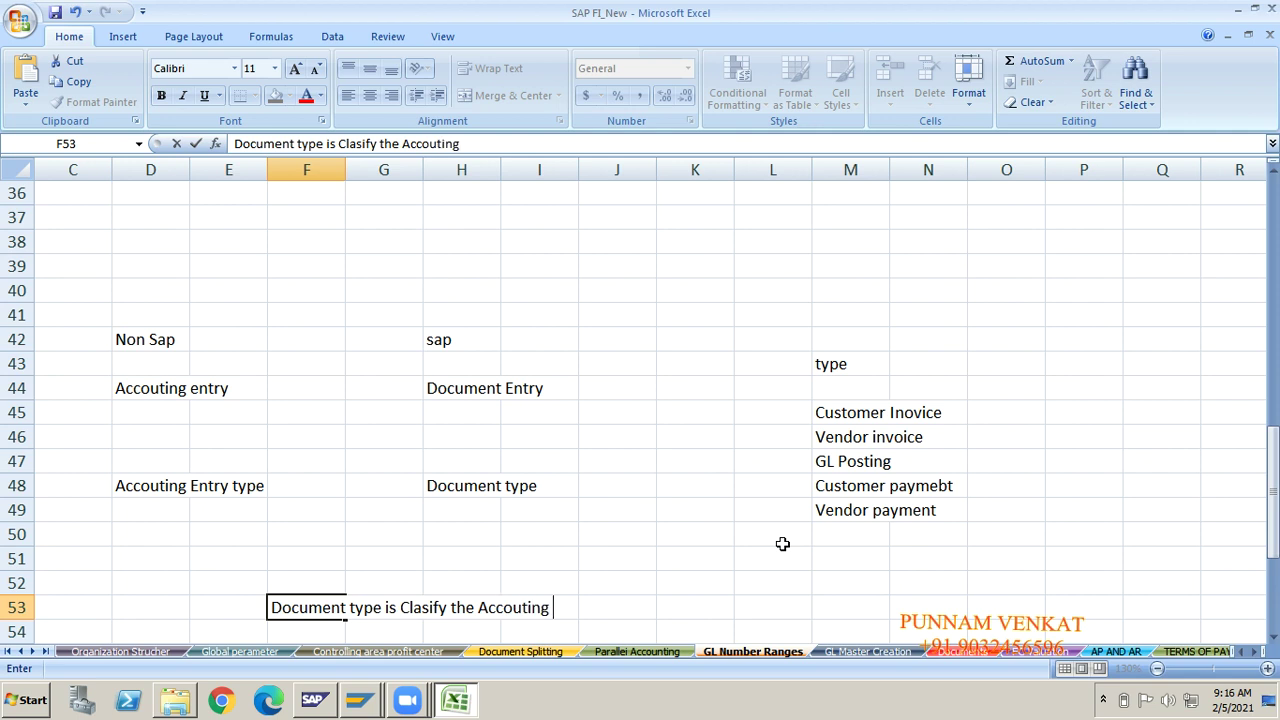
pyautogui.write(' entry')
pyautogui.press('Return')
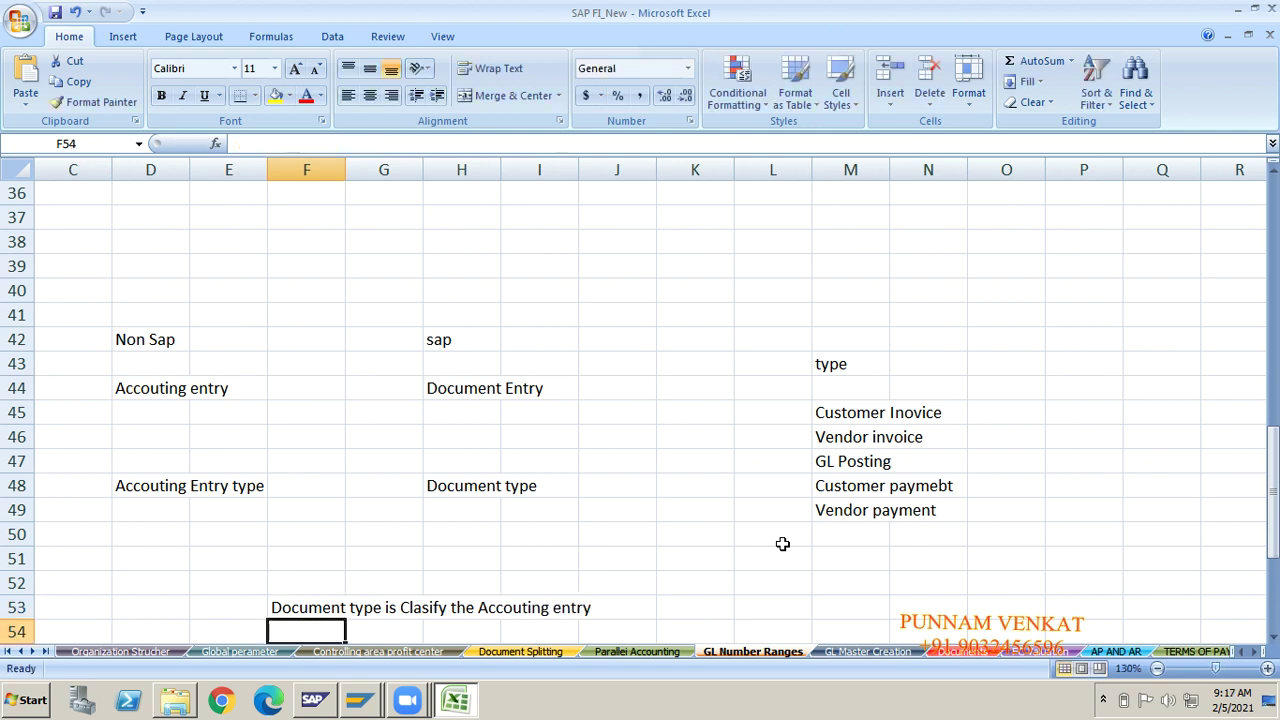
# Select the list of entry types in M45:N49, from the customer invoice to the vendor payment.
pyautogui.press('Up')
pyautogui.press('Up')
pyautogui.press('Down')
pyautogui.press('Down')
pyautogui.press('Up')
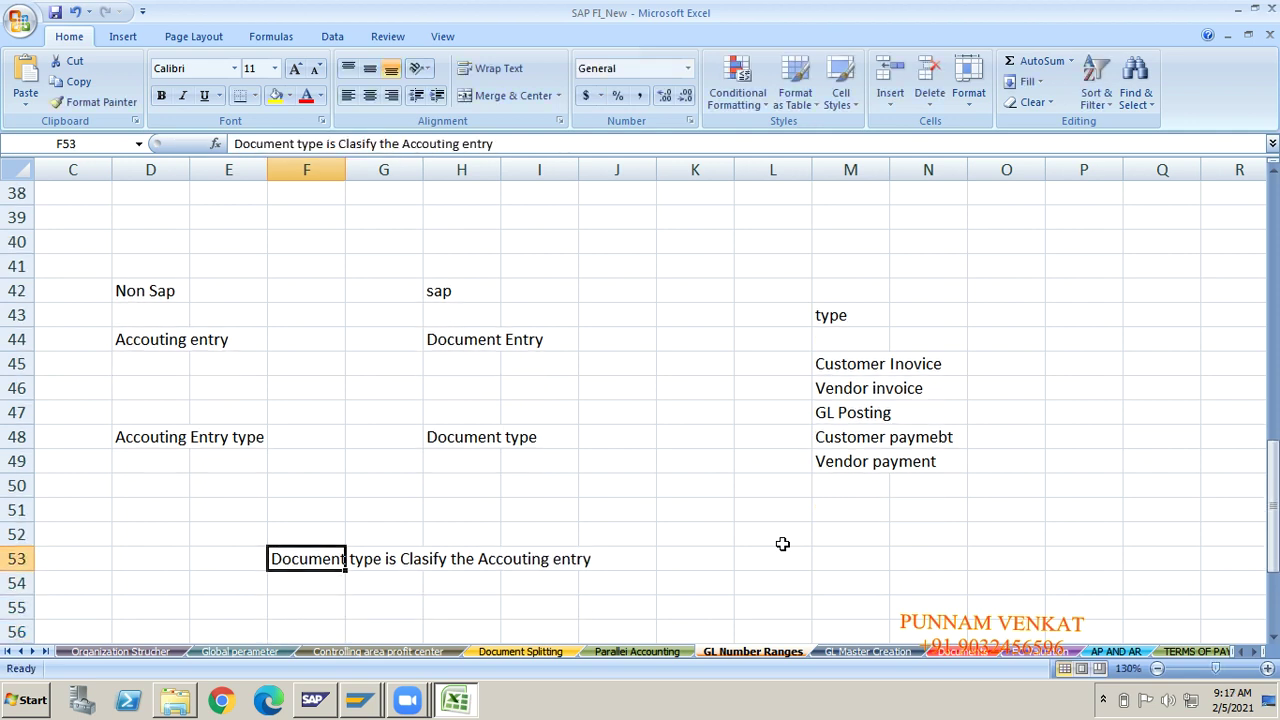
pyautogui.press('Right')
pyautogui.press('Right')
pyautogui.press('Right')
pyautogui.press('Right')
pyautogui.press('Right')
pyautogui.press('Right')
pyautogui.press('Up')
pyautogui.press('Up')
pyautogui.press('Up')
pyautogui.press('Up')
pyautogui.press('Up')
pyautogui.press('Up')
pyautogui.press('Up')
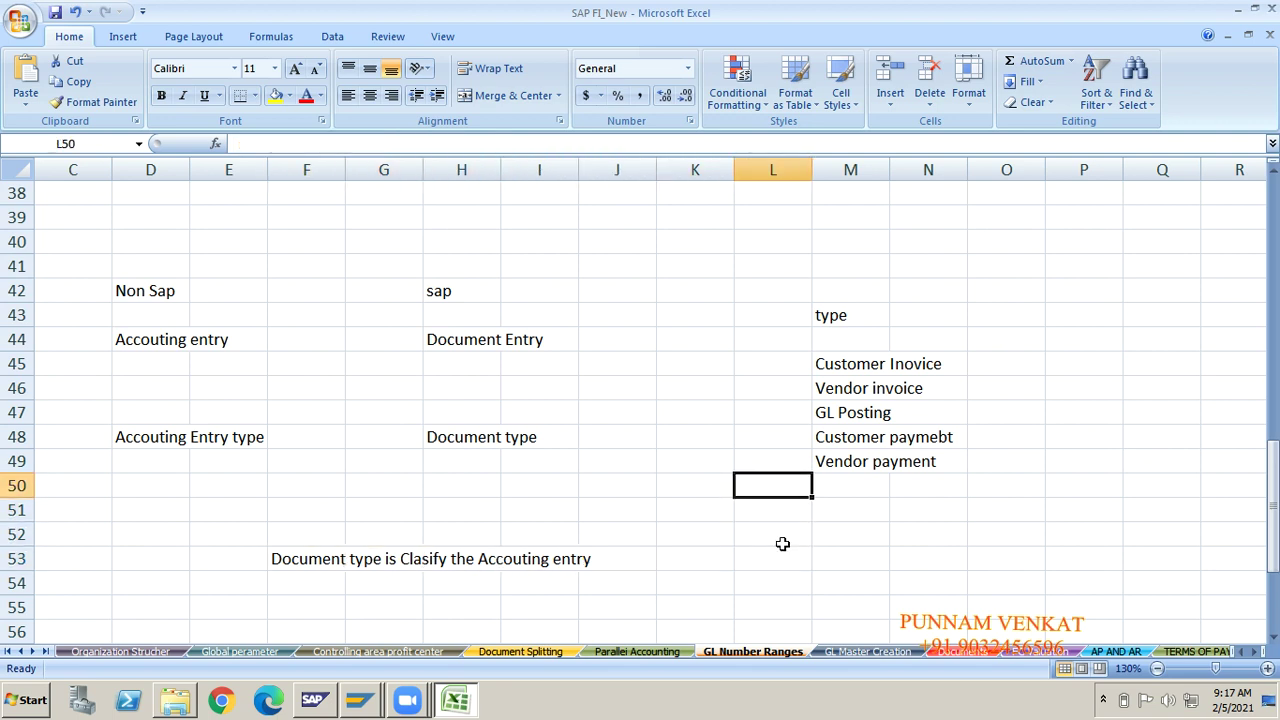
pyautogui.press('Up')
pyautogui.press('Right')
pyautogui.hotkey('shift', 'Right')
pyautogui.hotkey('shift', 'Right')
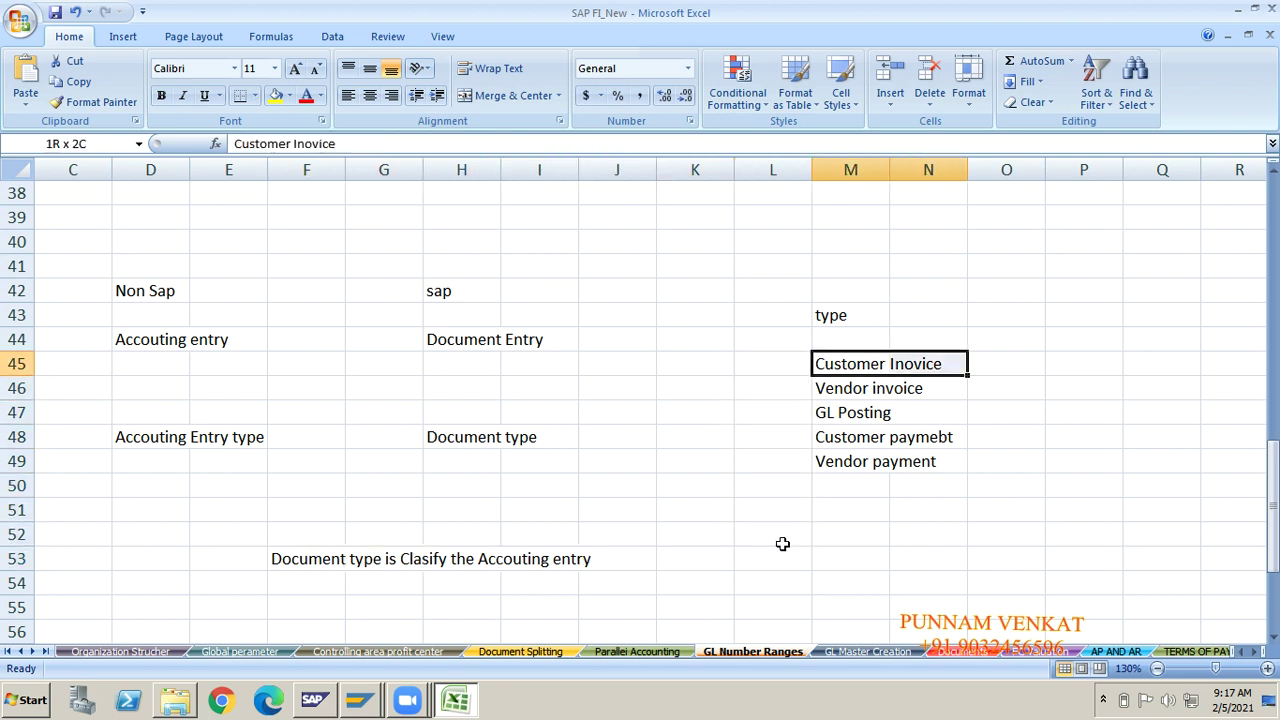
pyautogui.hotkey('shift', 'Down')
pyautogui.hotkey('shift', 'Down')
pyautogui.hotkey('shift', 'Down')
pyautogui.hotkey('shift', 'Down')
pyautogui.hotkey('shift', 'Left')
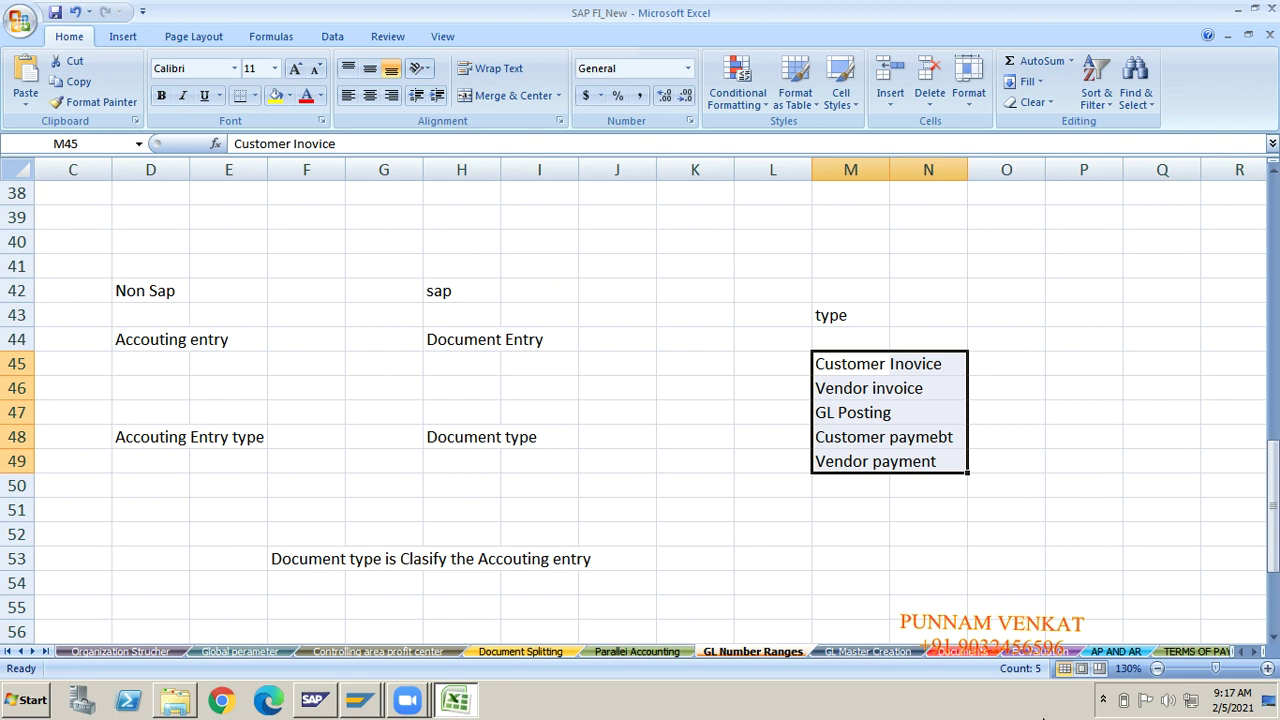
pyautogui.click(1105, 700)
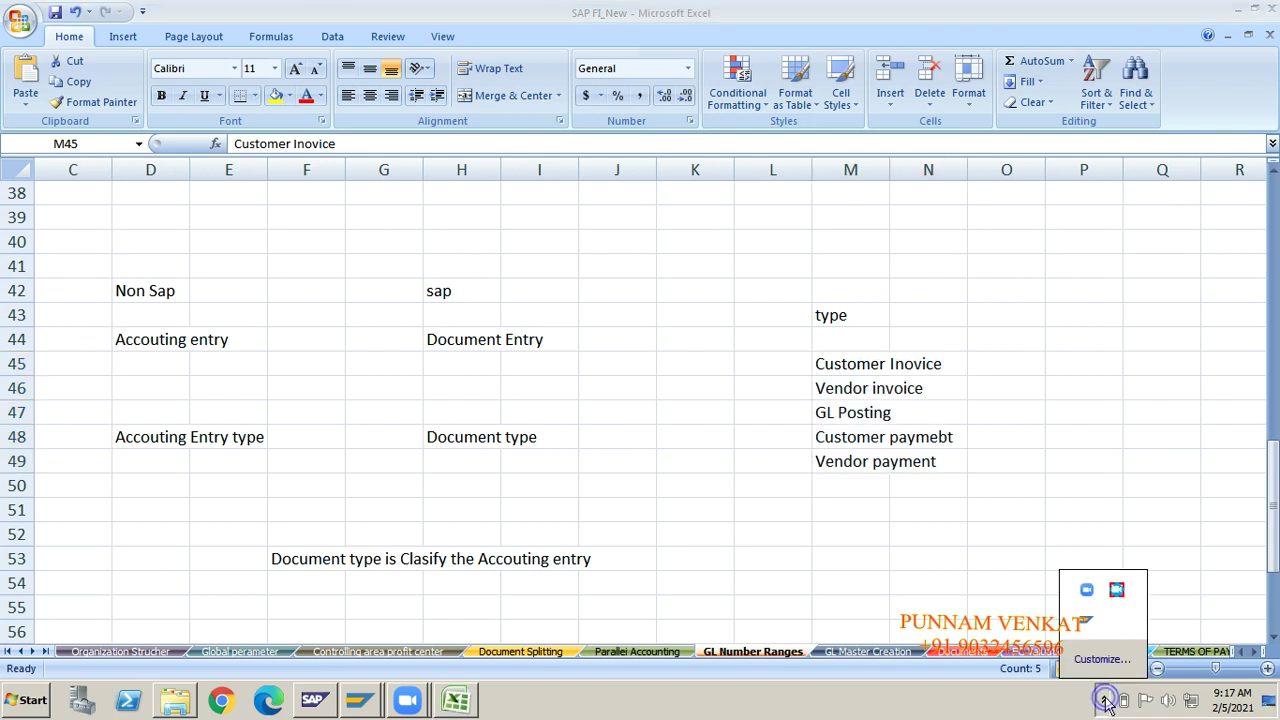
pyautogui.click(718, 533)
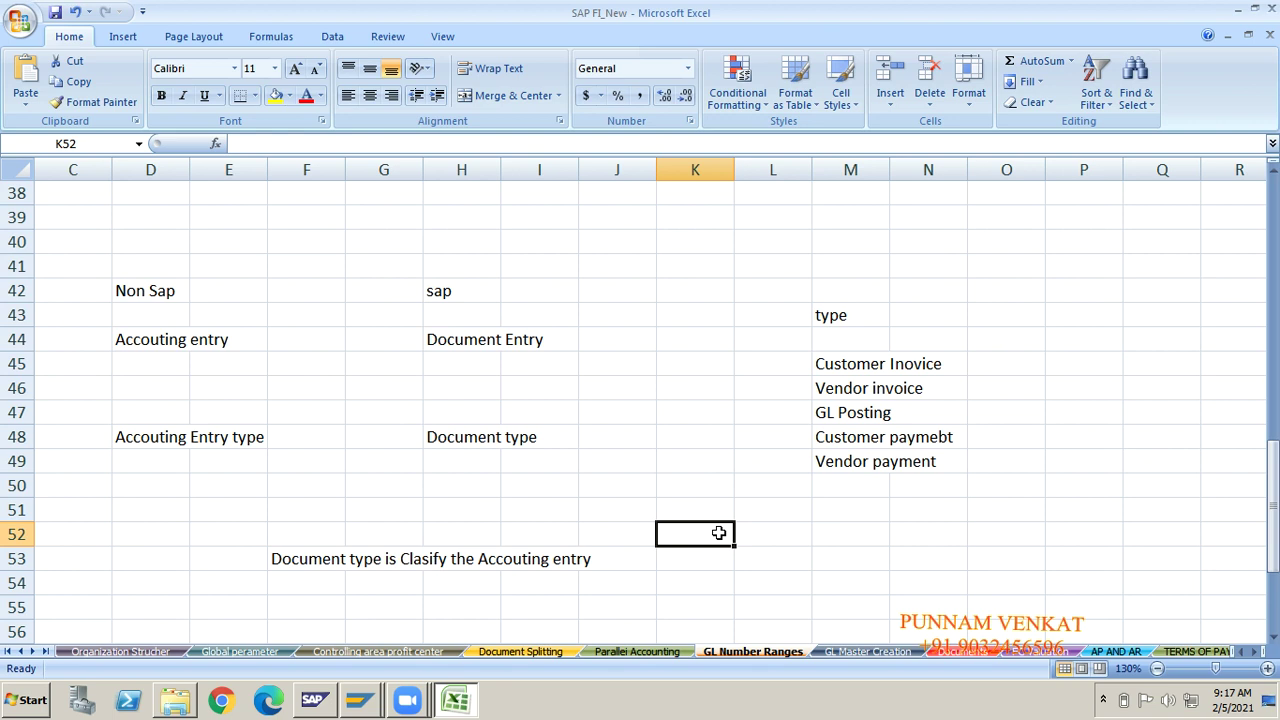
pyautogui.click(727, 447)
pyautogui.click(704, 12)
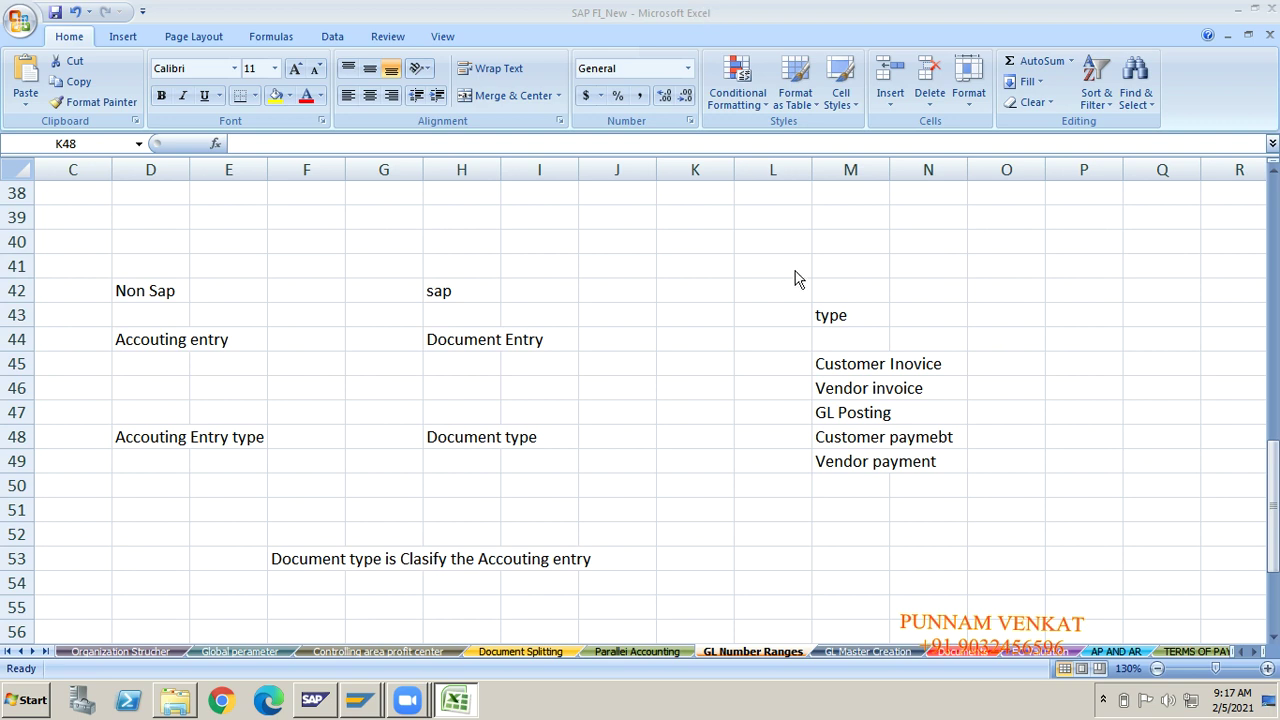
pyautogui.click(679, 436)
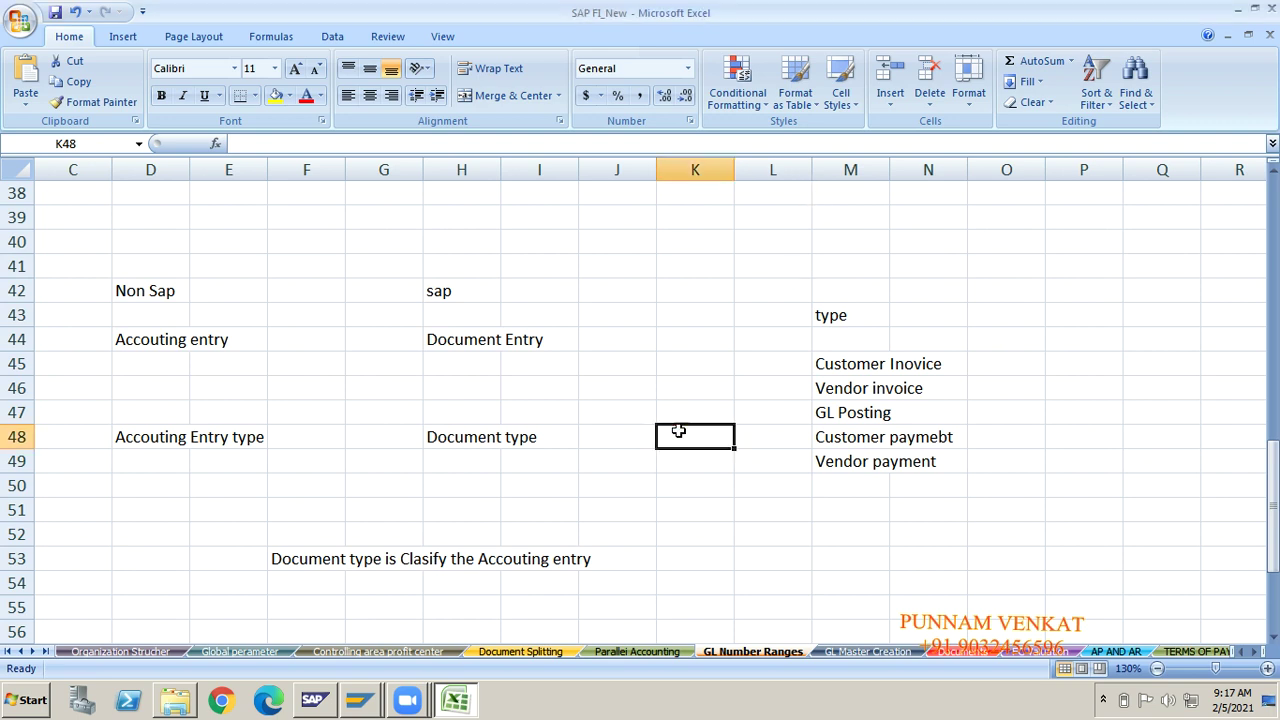
# Re-enter the label "type" in cell M43, above the list of entry types.
pyautogui.press('Up')
pyautogui.press('Up')
pyautogui.press('Up')
pyautogui.press('Up')
pyautogui.press('Up')
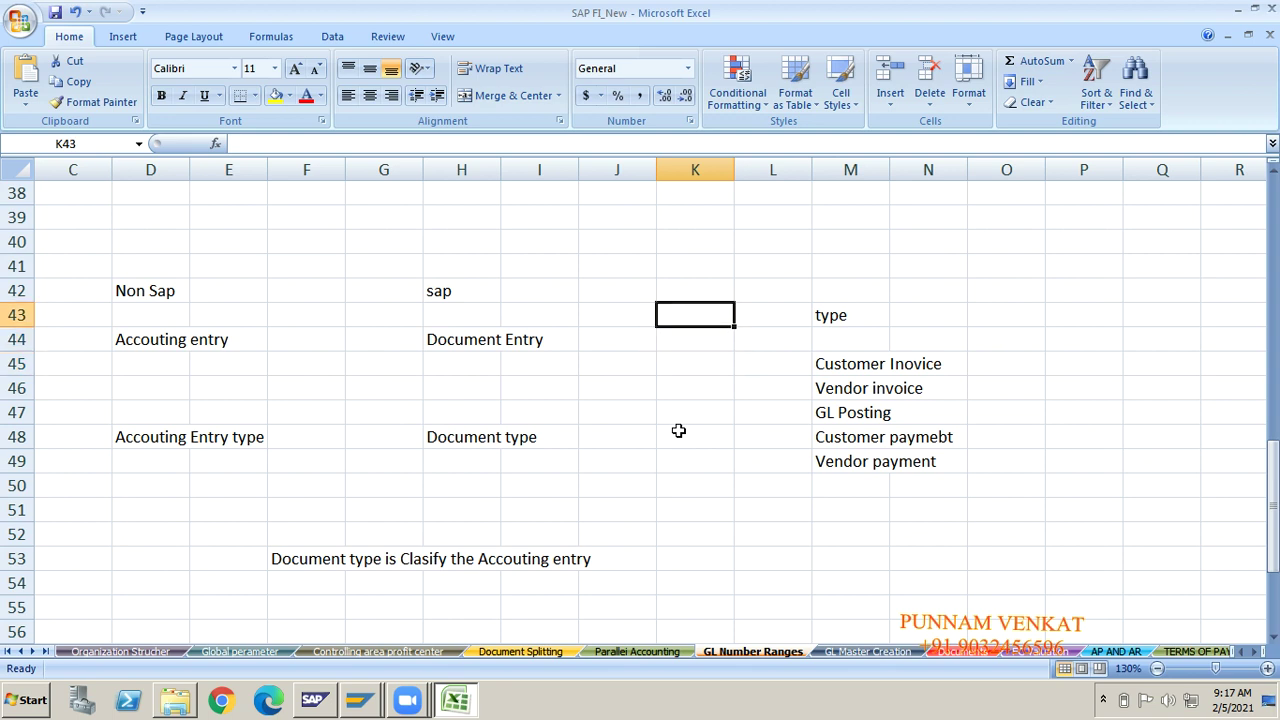
pyautogui.press('Right')
pyautogui.press('Right')
pyautogui.write('type')
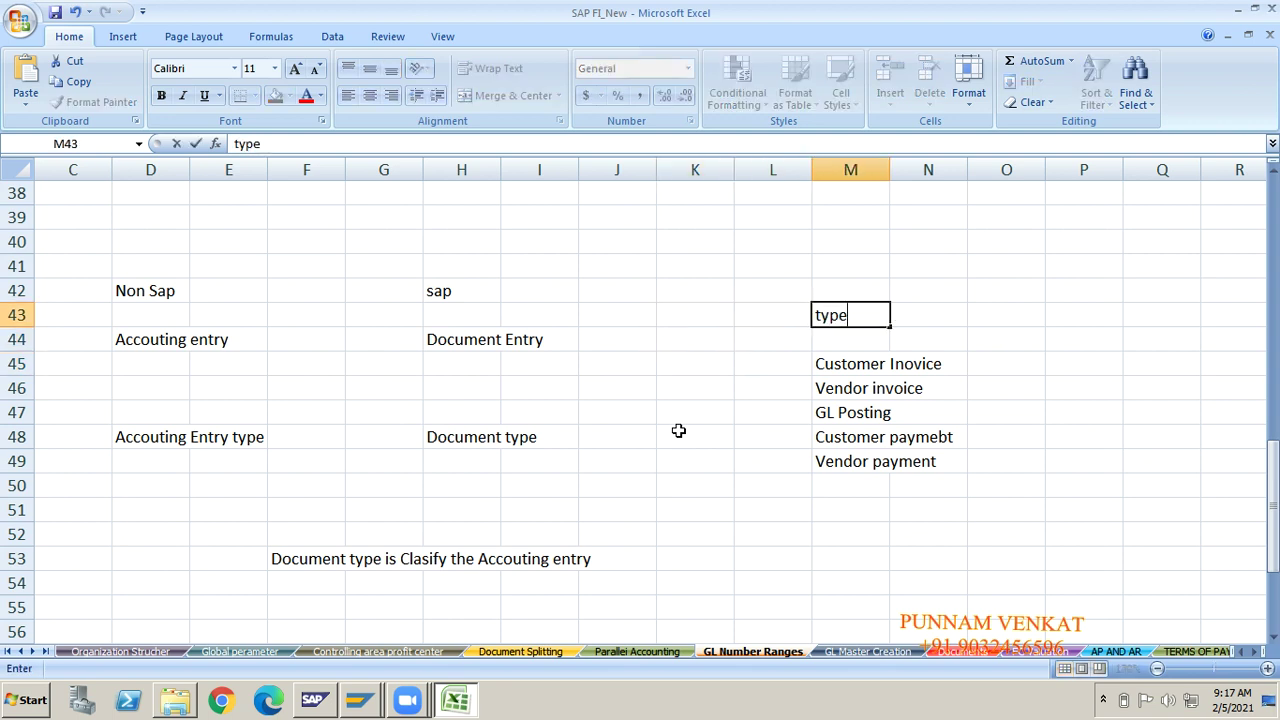
pyautogui.press('Return')
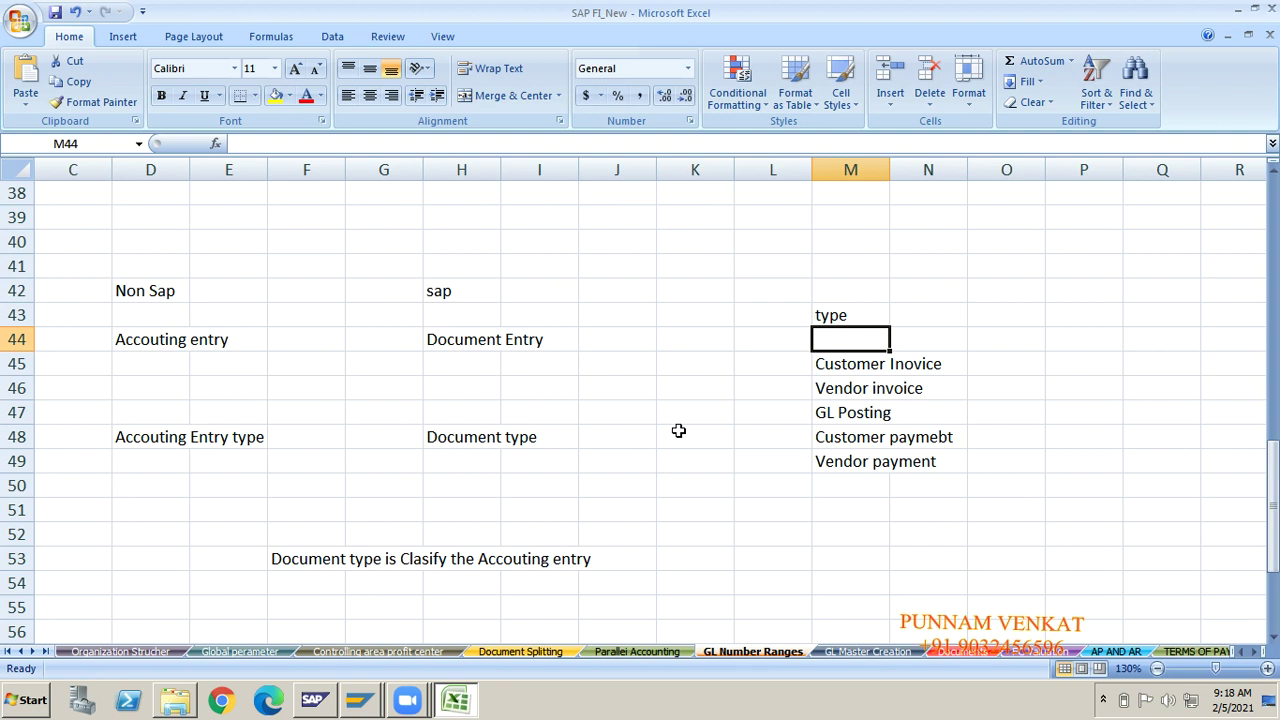
# Enter the number 1000 in cell M55, below the list of entry types.
pyautogui.press('Down')
pyautogui.press('Down')
pyautogui.press('Down')
pyautogui.press('Down')
pyautogui.press('Down')
pyautogui.press('Down')
pyautogui.press('Down')
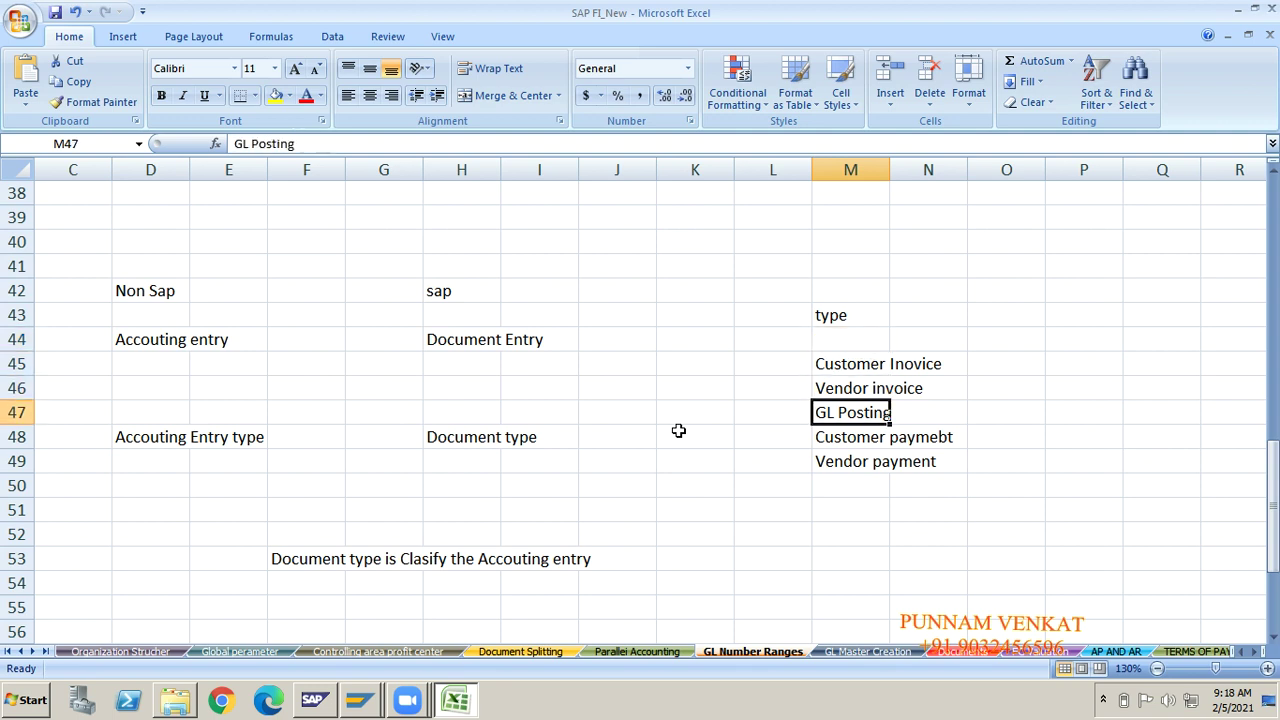
pyautogui.press('Down')
pyautogui.press('Down')
pyautogui.press('Down')
pyautogui.press('Down')
pyautogui.press('Down')
pyautogui.press('Down')
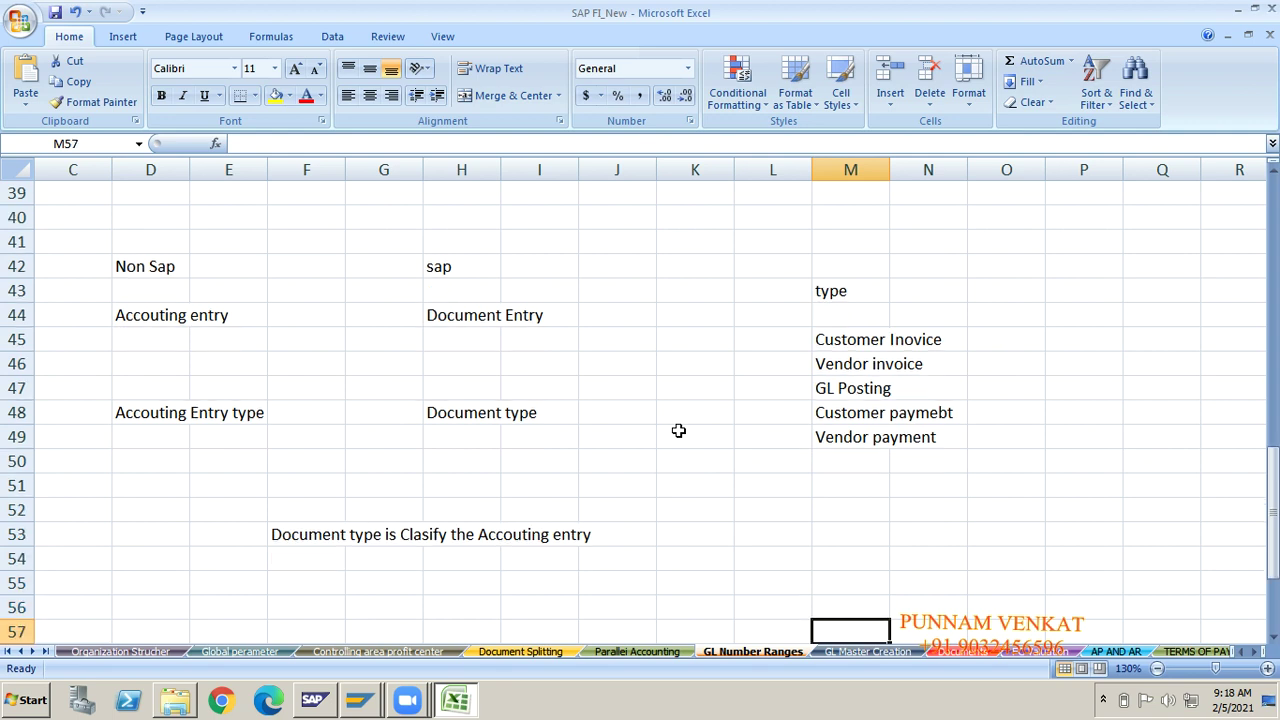
pyautogui.press('Up')
pyautogui.press('Up')
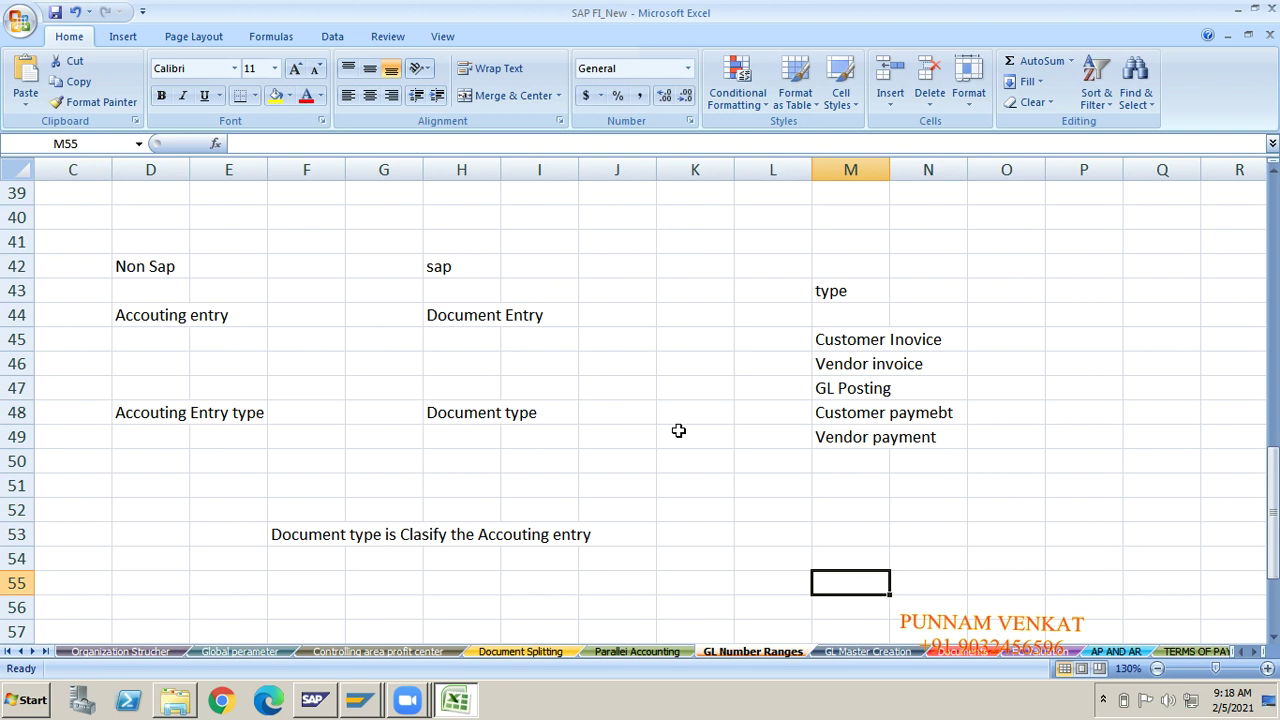
pyautogui.write('1000')
pyautogui.press('Return')
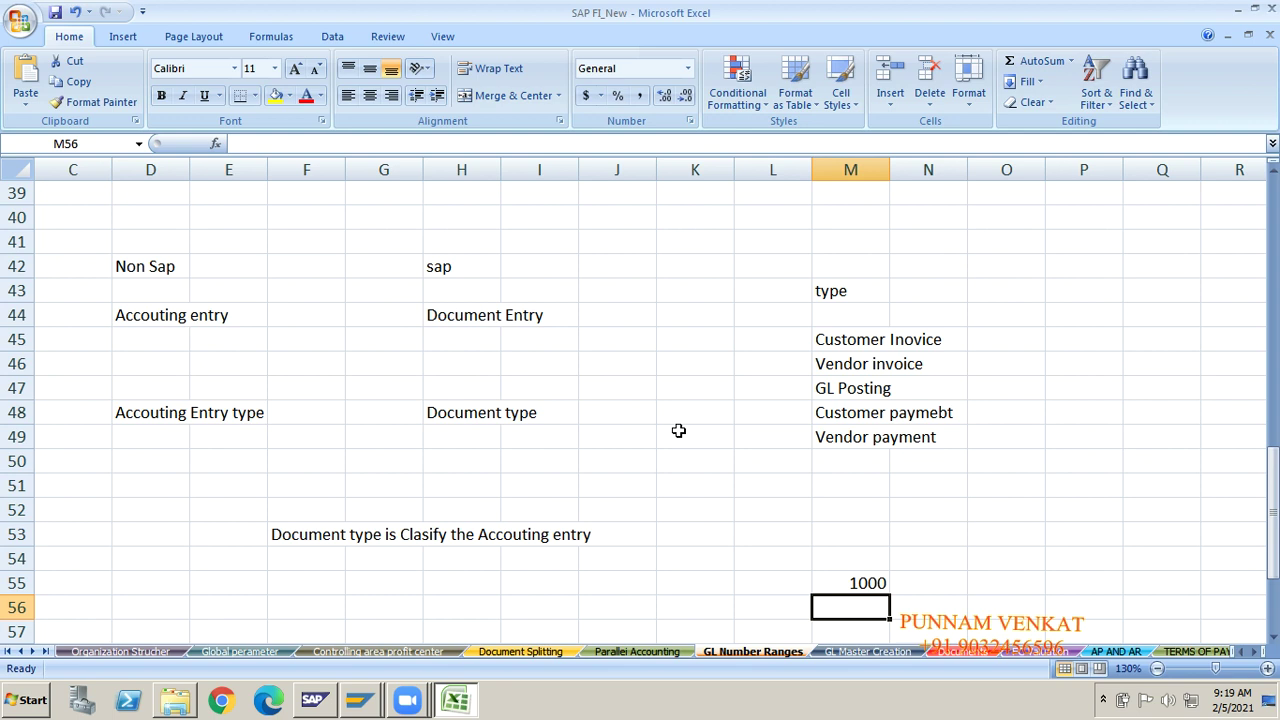
pyautogui.press('Up')
pyautogui.press('Up')
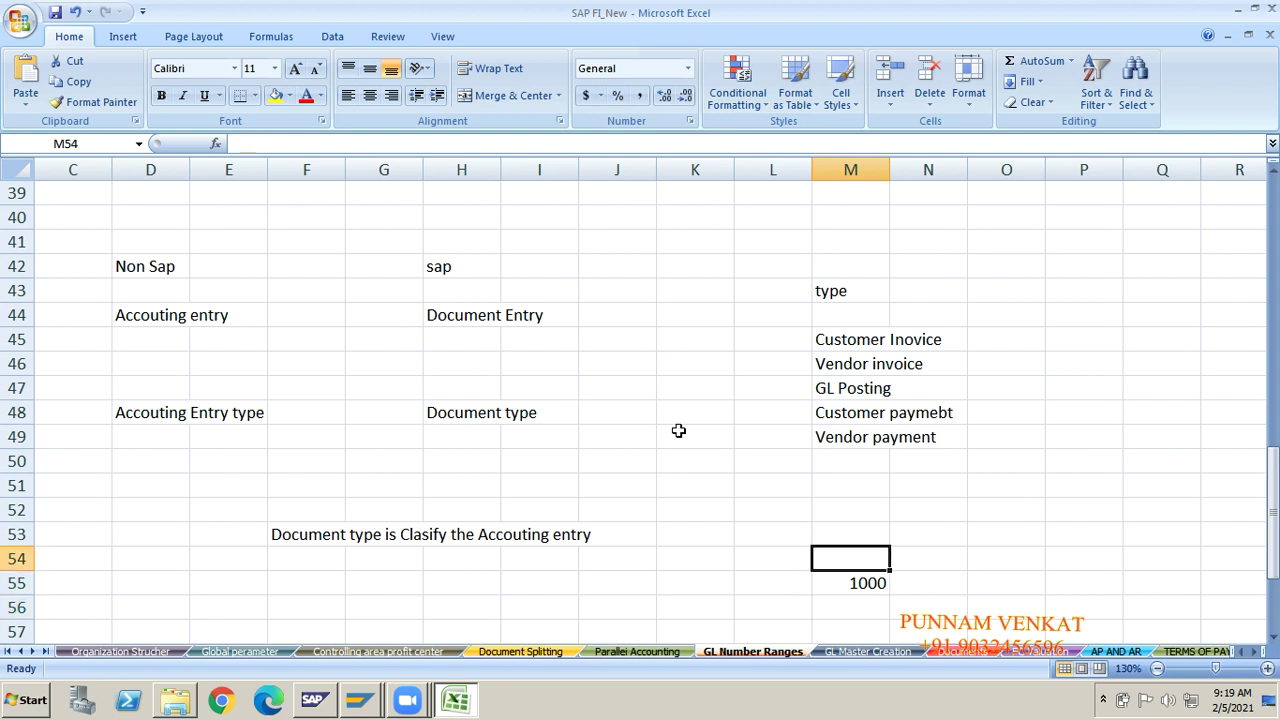
# Enter the number 58 in cell O54, diagonally above the 1000 entry.
pyautogui.press('Right')
pyautogui.press('Right')
pyautogui.press('Right')
pyautogui.press('Right')
pyautogui.press('Right')
pyautogui.press('Right')
pyautogui.press('Right')
pyautogui.press('Left')
pyautogui.press('Left')
pyautogui.press('Left')
pyautogui.press('Left')
pyautogui.press('Left')
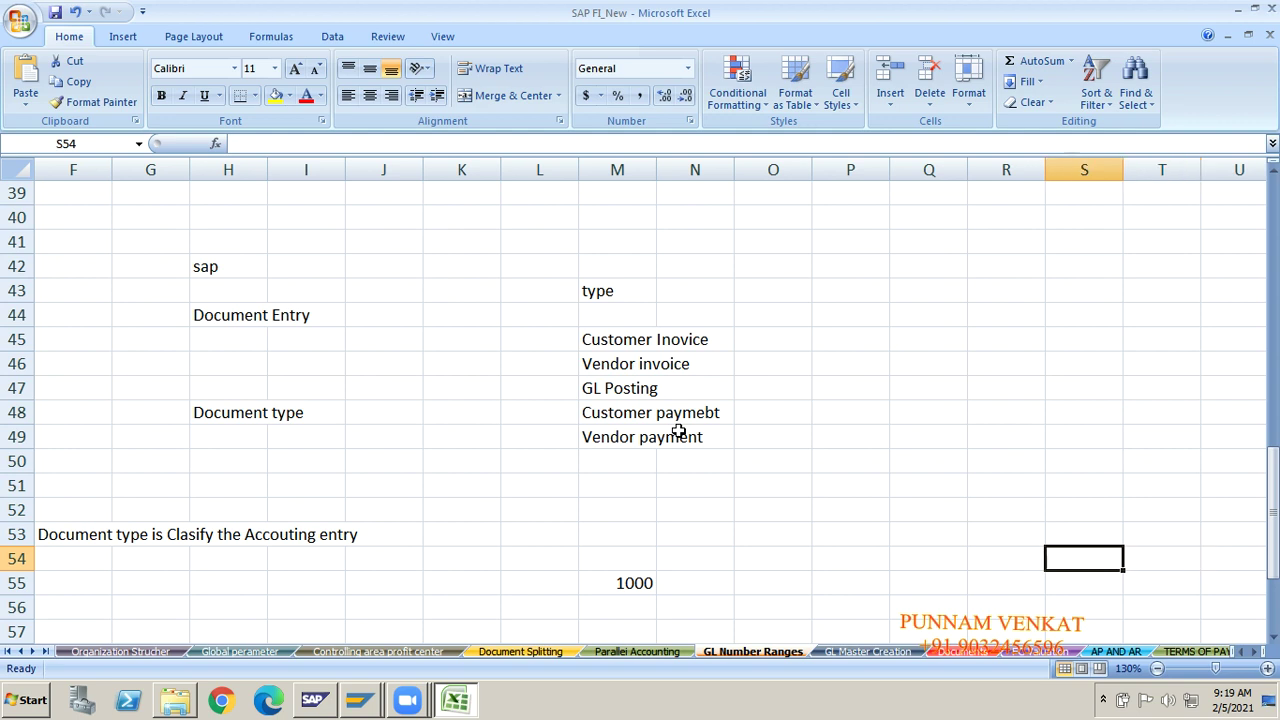
pyautogui.write('58')
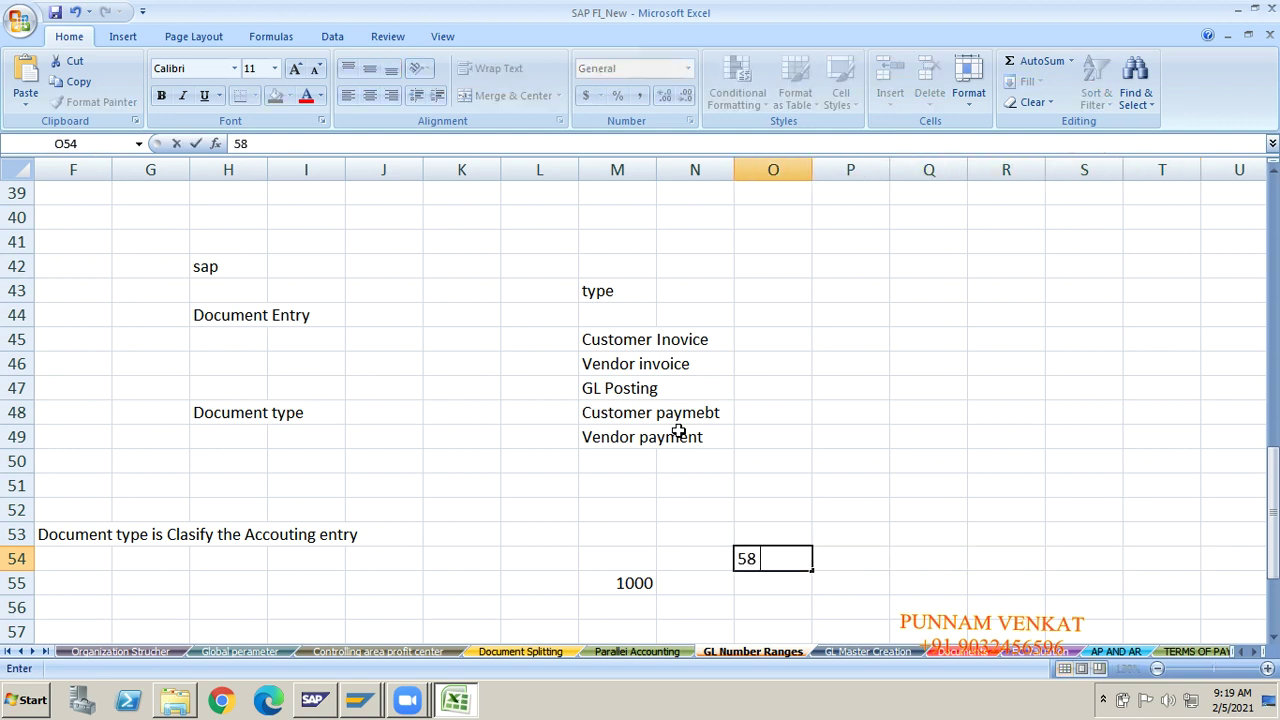
pyautogui.press('Tab')
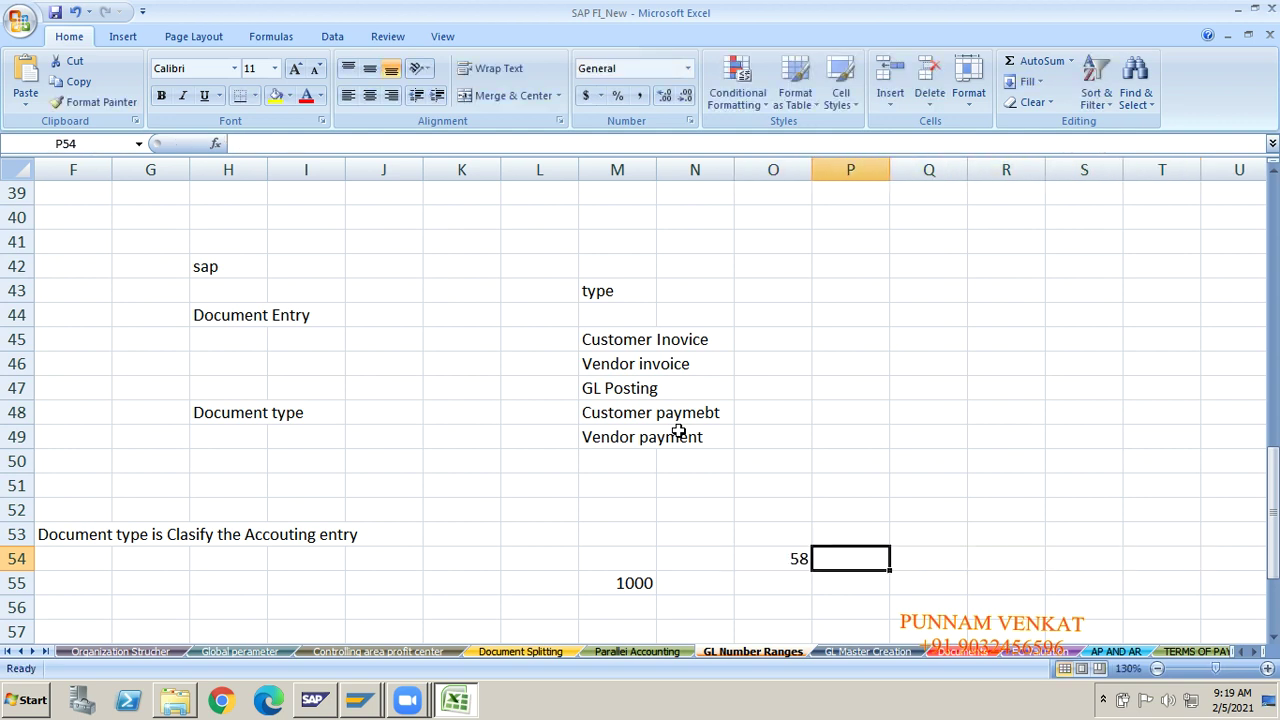
# Highlight the number in cell O54 with a yellow fill.
pyautogui.press('Left')
pyautogui.press('Down')
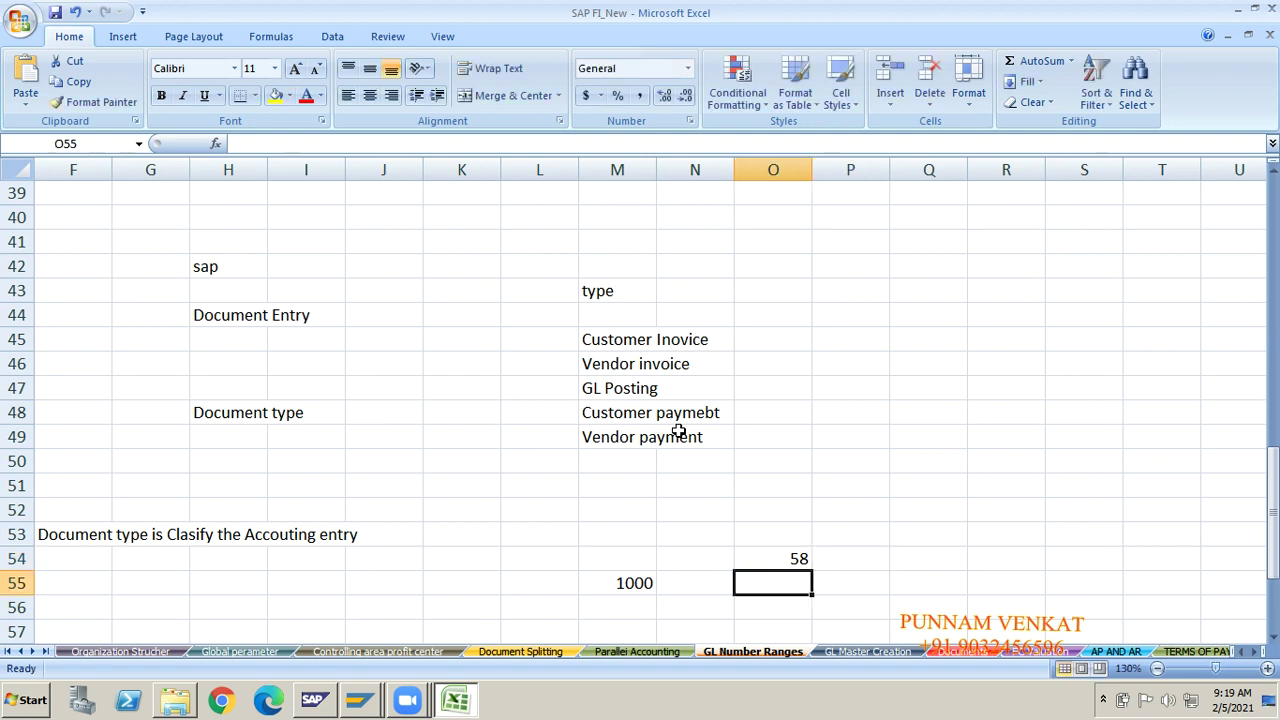
pyautogui.press('Left')
pyautogui.press('Up')
pyautogui.press('Right')
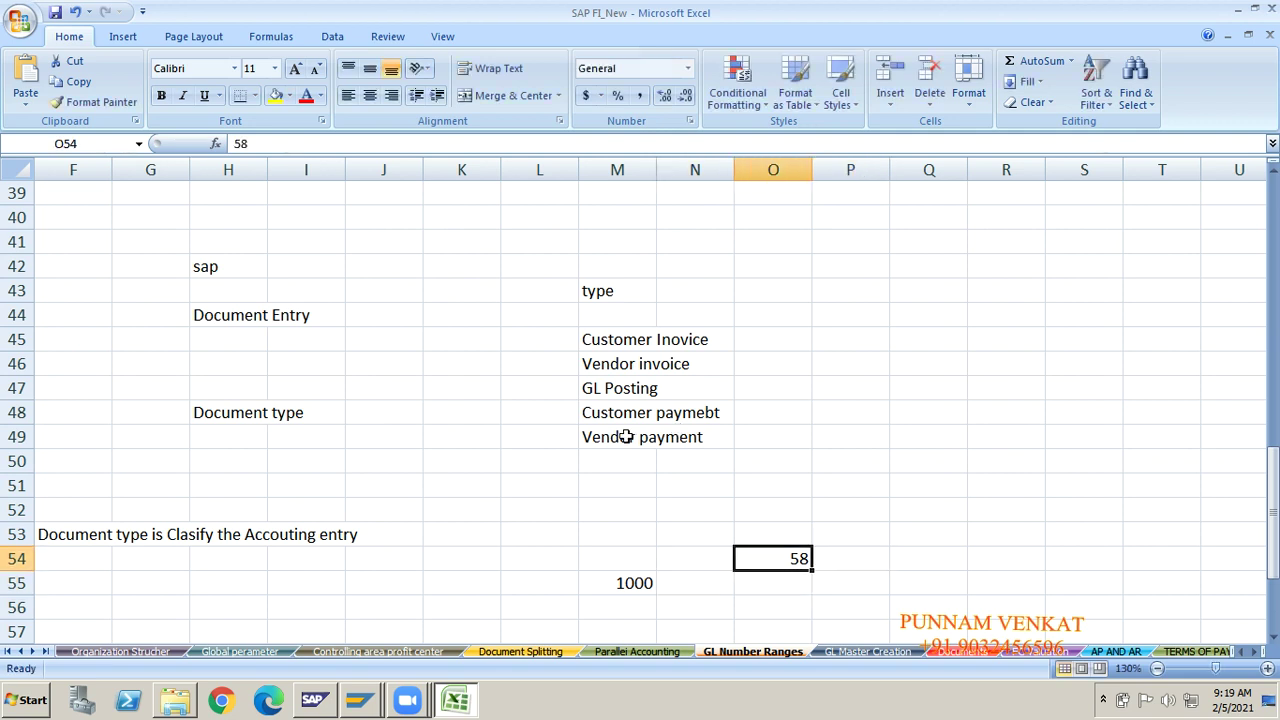
pyautogui.click(276, 96)
# Enter the label "Standradad Document type" in cell Q54, beside the highlighted number.
pyautogui.press('Right')
pyautogui.press('Right')
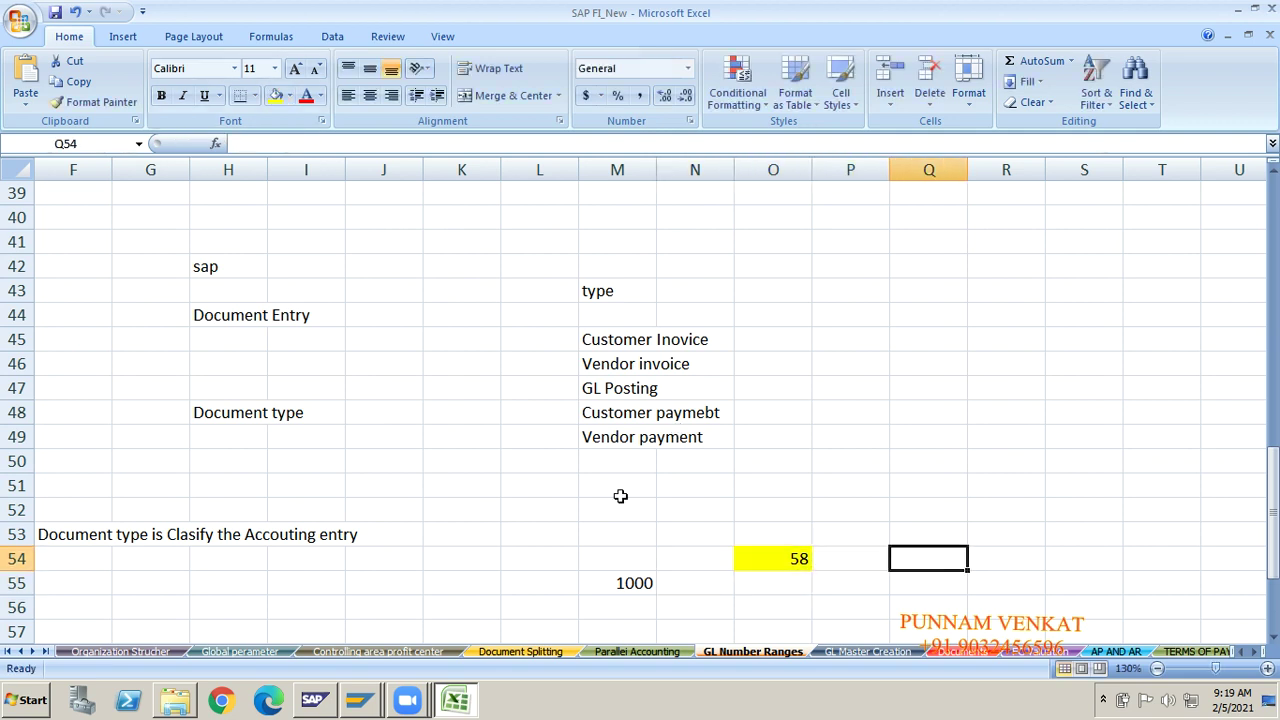
pyautogui.press('Left')
pyautogui.press('Right')
pyautogui.write('S')
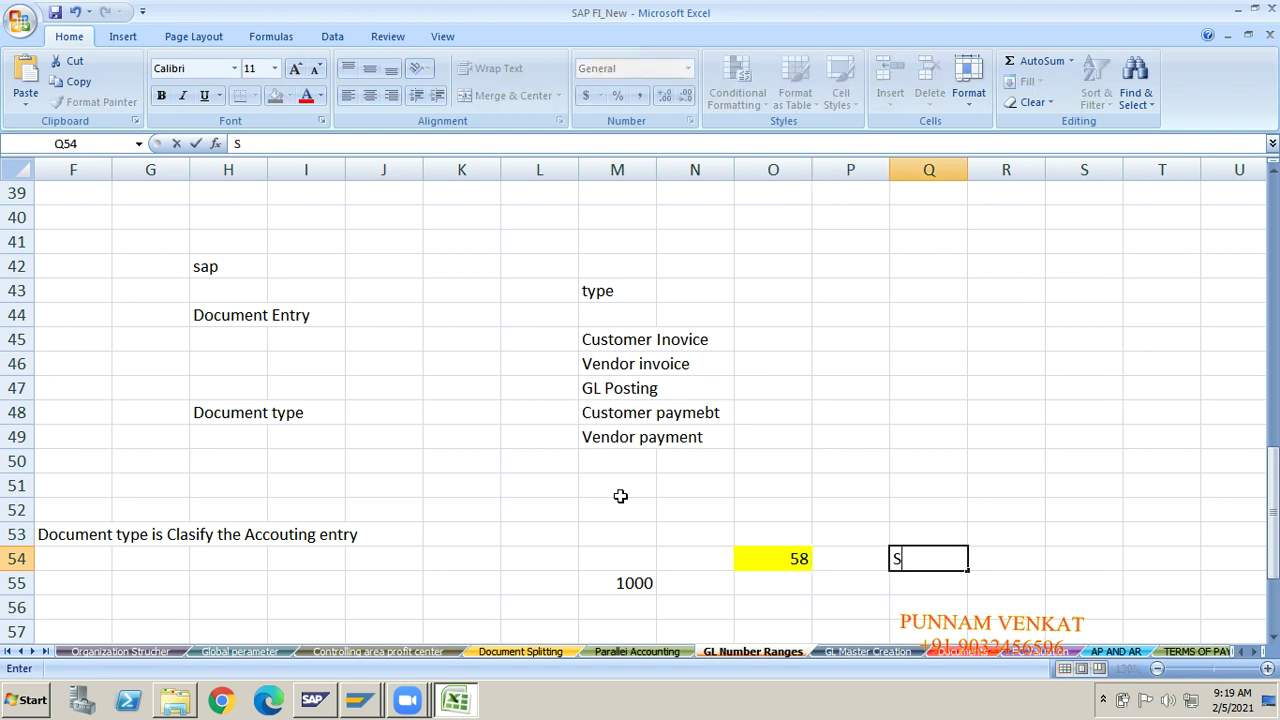
pyautogui.write('tandrat')
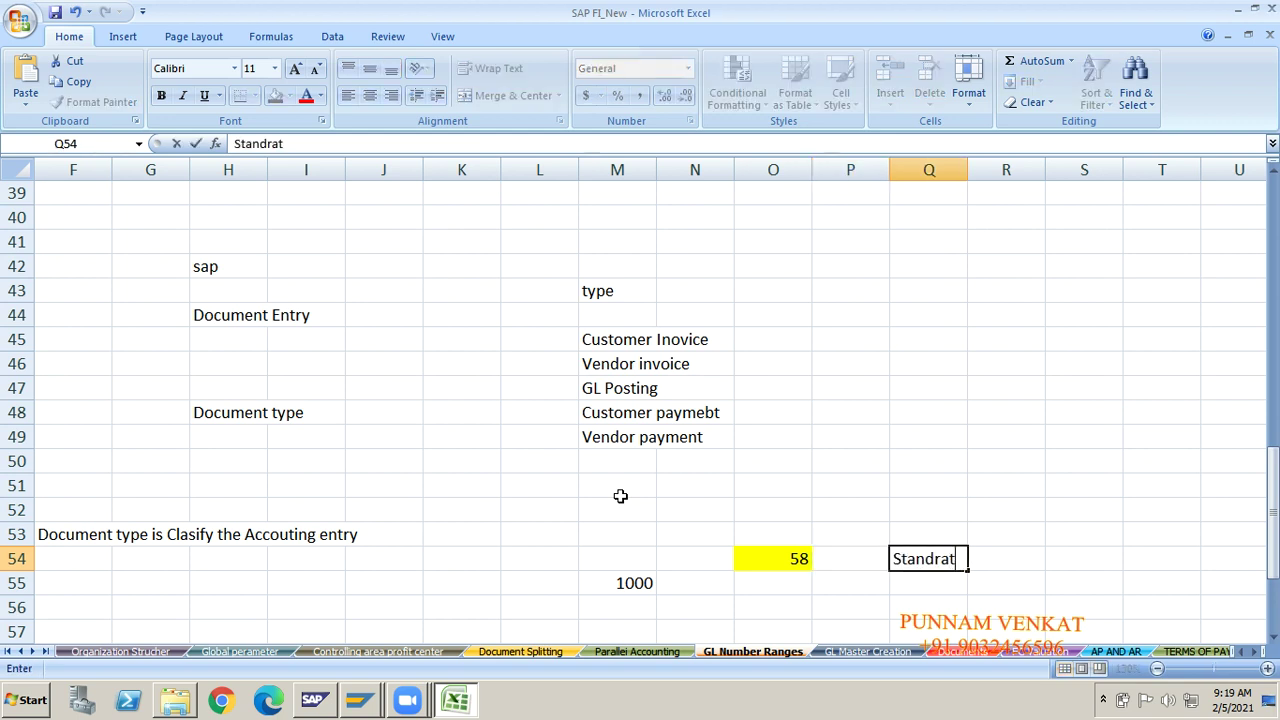
pyautogui.press('BackSpace')
pyautogui.press('BackSpace')
pyautogui.press('BackSpace')
pyautogui.write('radat')
pyautogui.press('BackSpace')
pyautogui.write('d Document type')
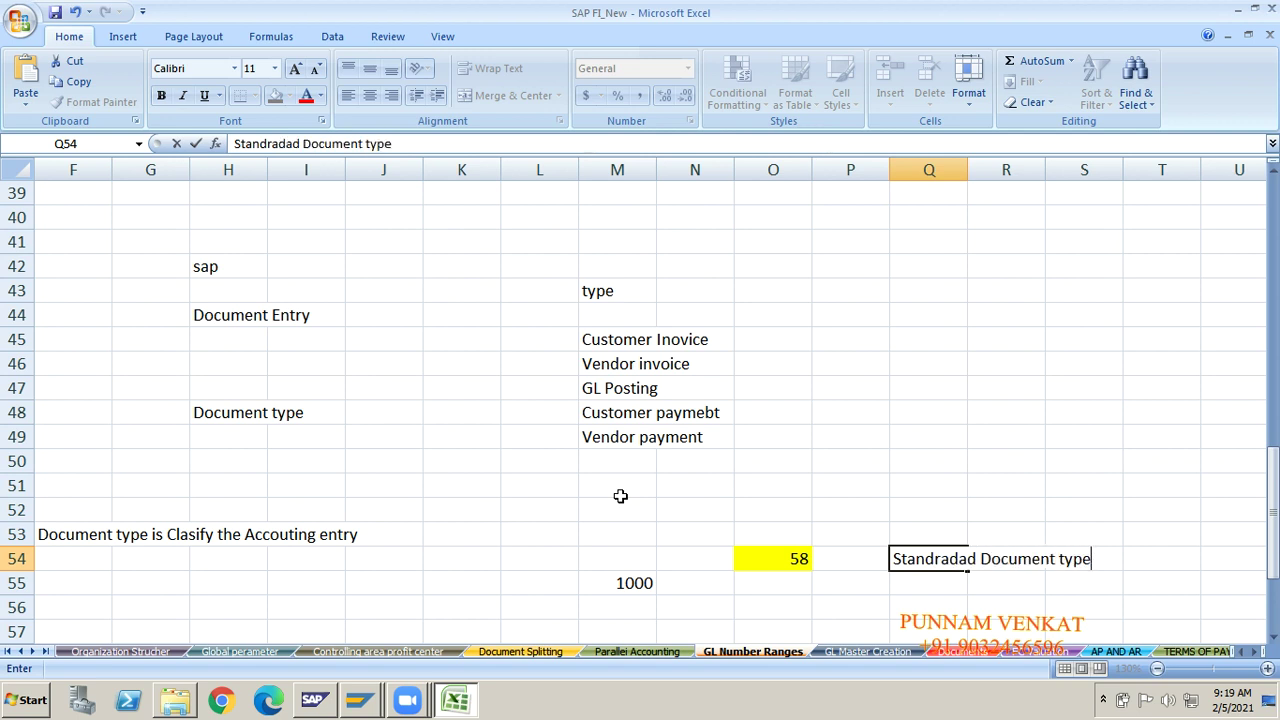
pyautogui.press('Return')
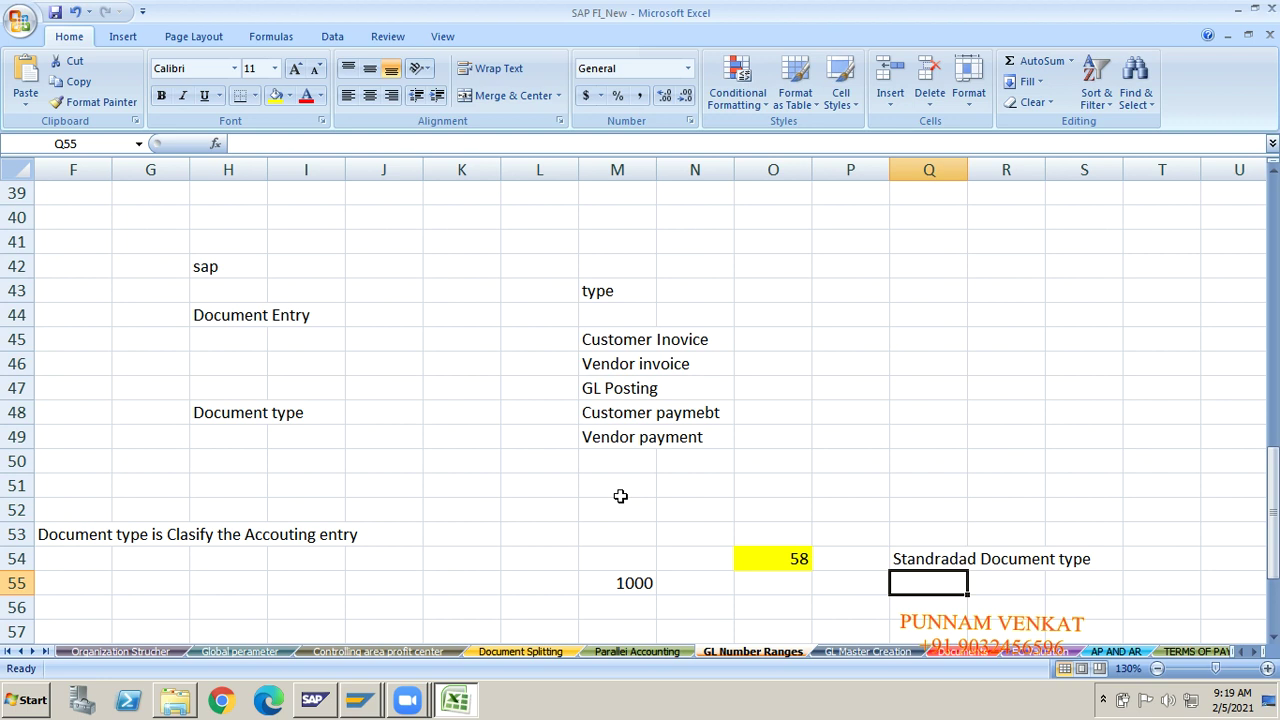
# Shorten the first word of the label in Q54 so it reads "Std Document type".
pyautogui.press('Up')
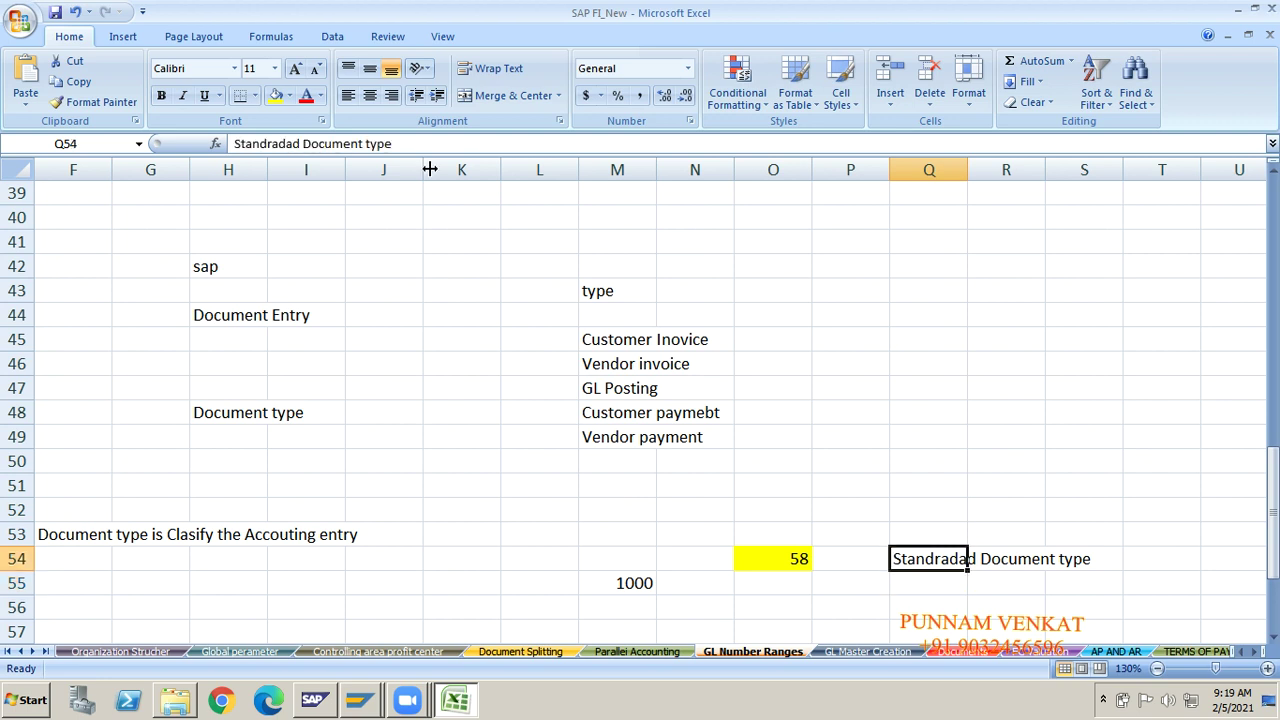
pyautogui.click(305, 143)
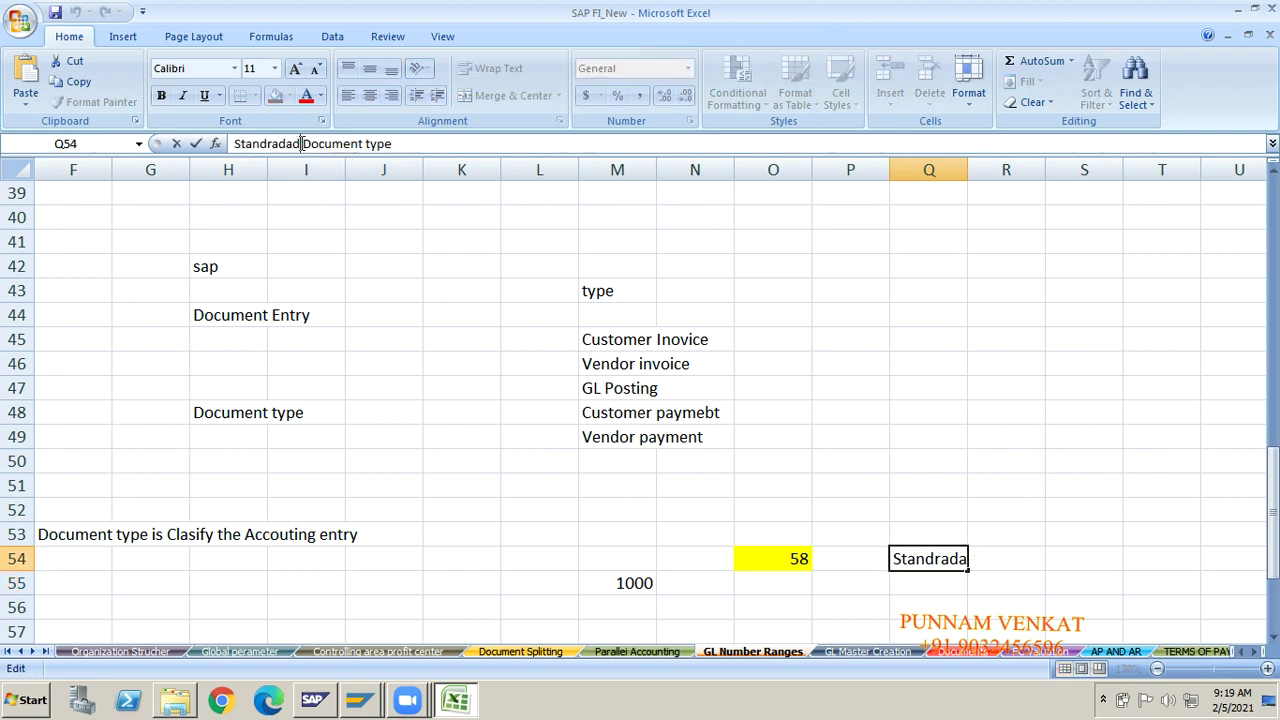
pyautogui.press('BackSpace')
pyautogui.press('BackSpace')
pyautogui.press('BackSpace')
pyautogui.press('BackSpace')
pyautogui.press('BackSpace')
pyautogui.press('BackSpace')
pyautogui.press('BackSpace')
pyautogui.press('BackSpace')
pyautogui.write('d')
pyautogui.press('Return')
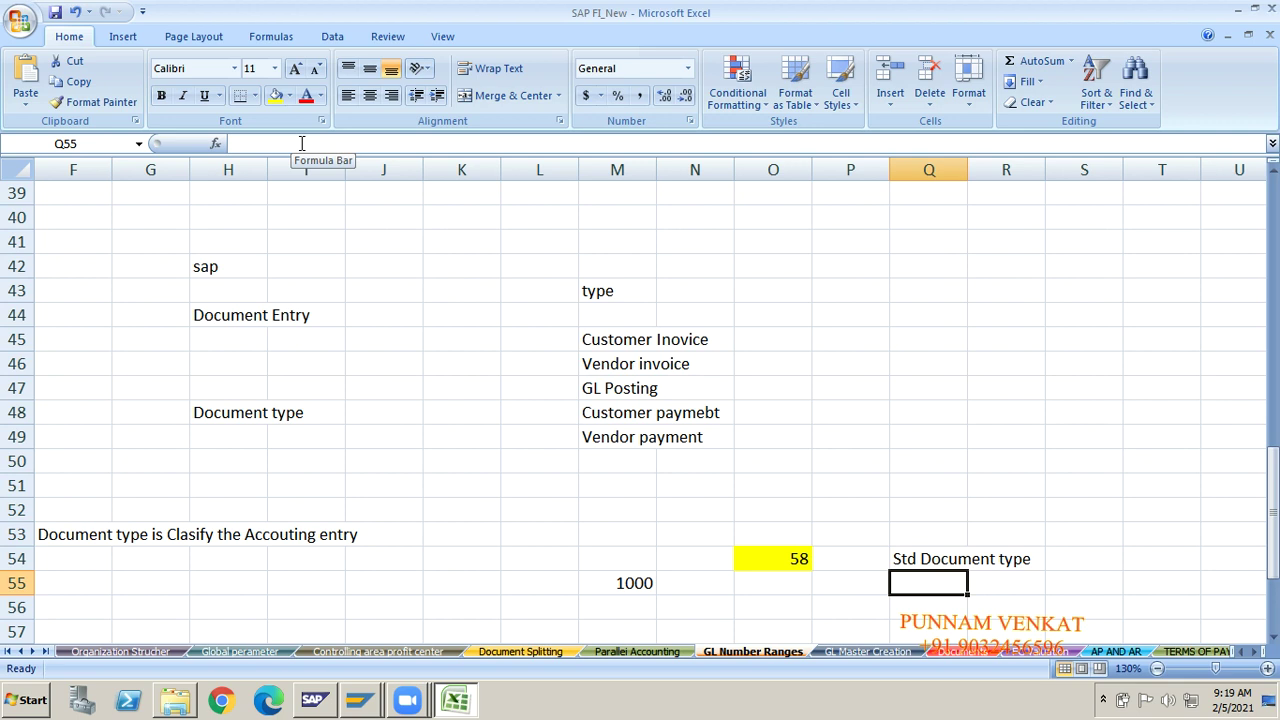
# Enter the document type code SA for GL Posting in cell O47.
pyautogui.press('Up')
pyautogui.press('Up')
pyautogui.press('Up')
pyautogui.press('Up')
pyautogui.press('Up')
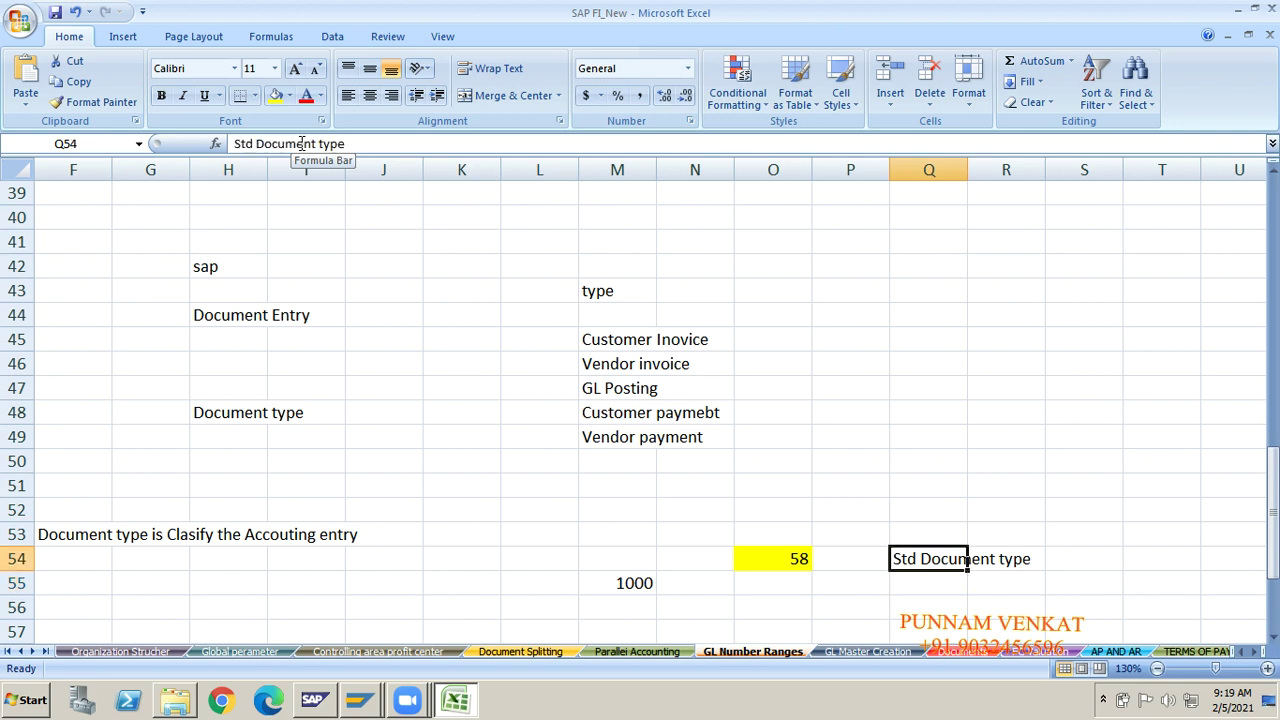
pyautogui.press('Left')
pyautogui.press('Left')
pyautogui.press('Left')
pyautogui.press('Right')
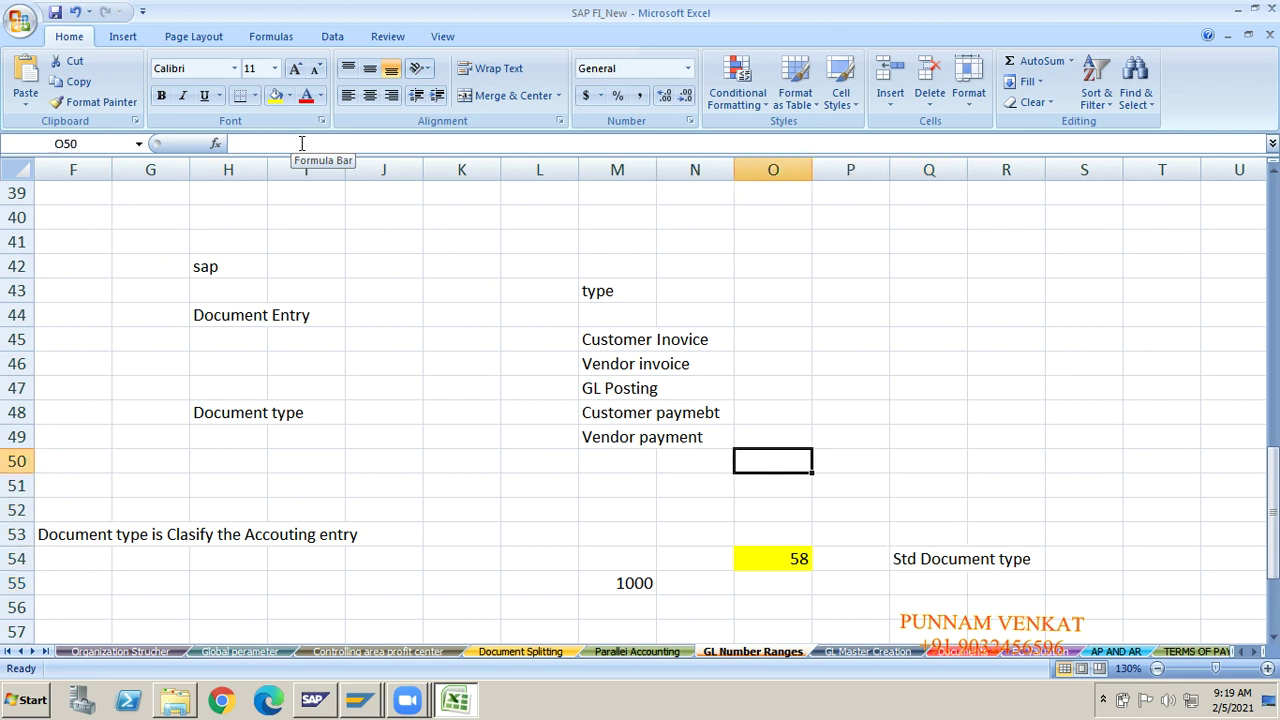
pyautogui.press('Up')
pyautogui.press('Up')
pyautogui.press('Up')
pyautogui.press('Up')
pyautogui.press('Up')
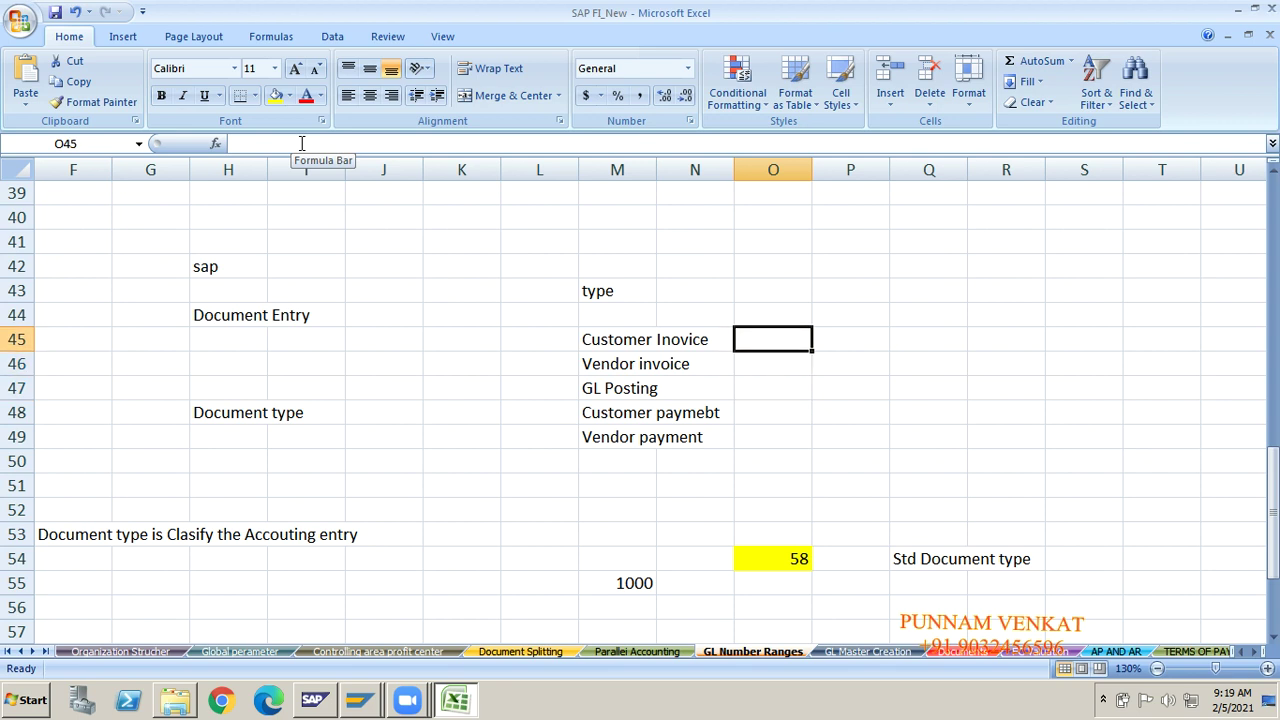
pyautogui.press('Down')
pyautogui.press('Down')
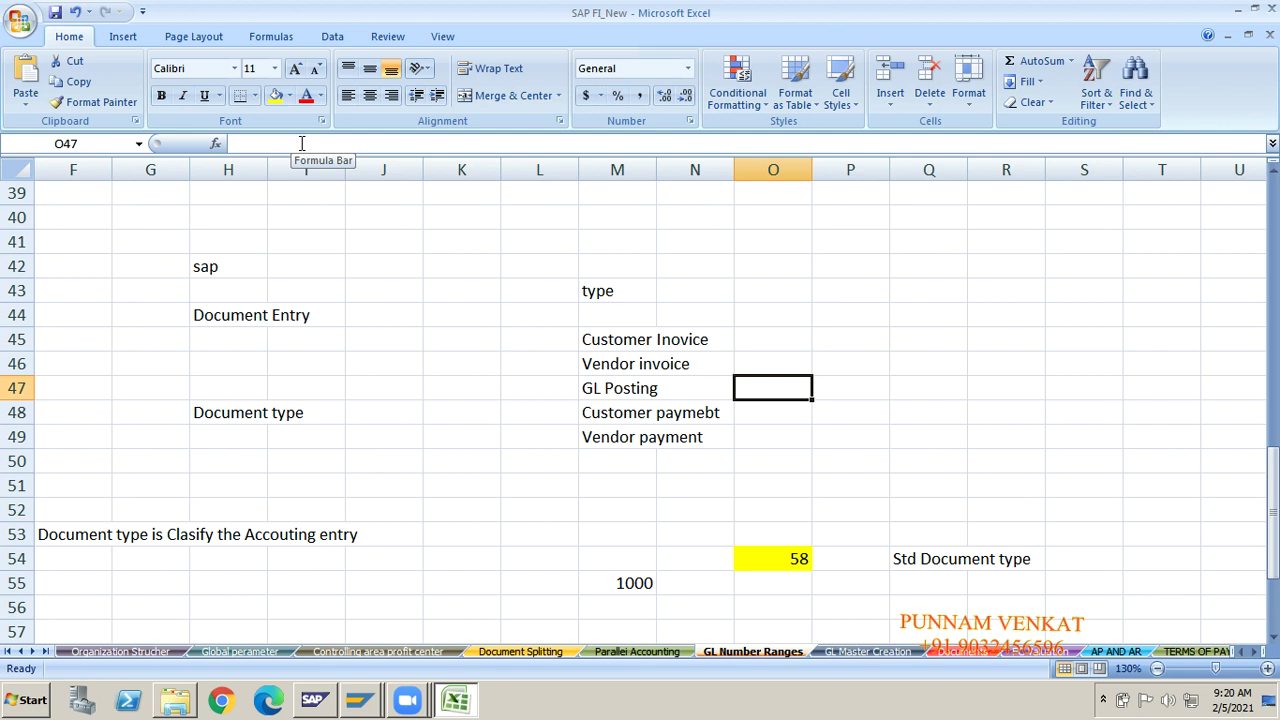
pyautogui.write('SA')
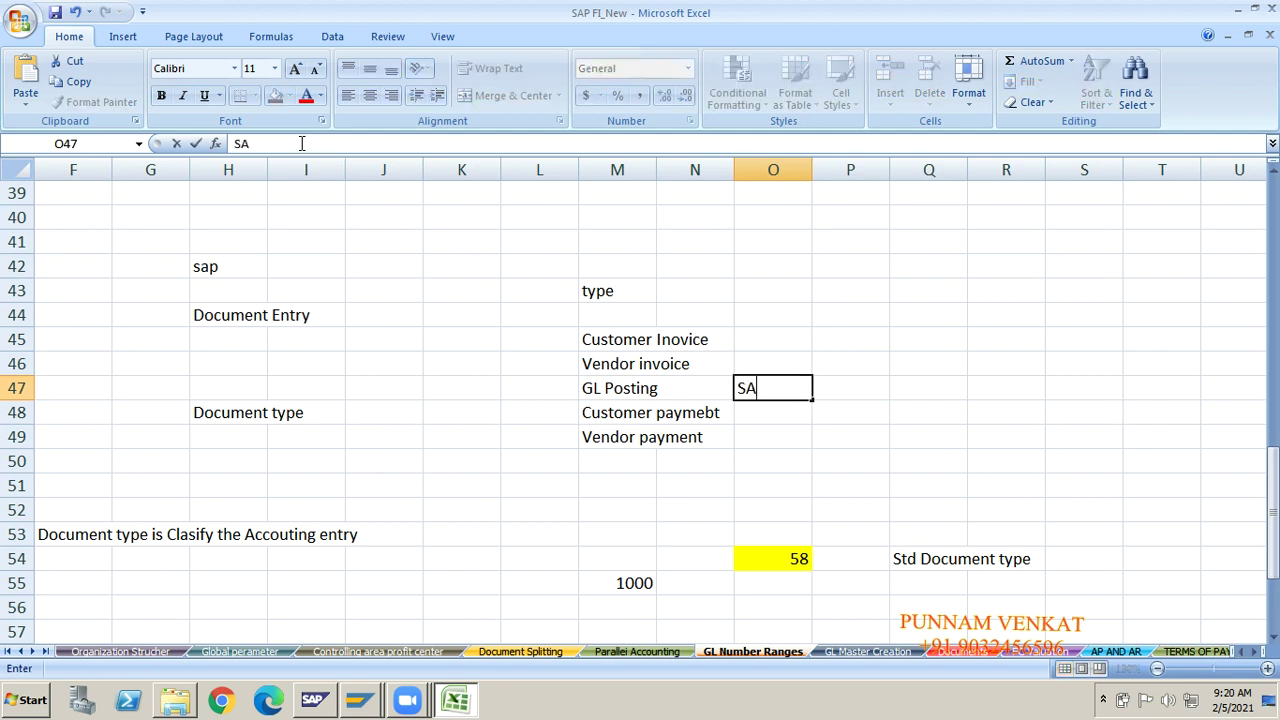
pyautogui.press('Return')
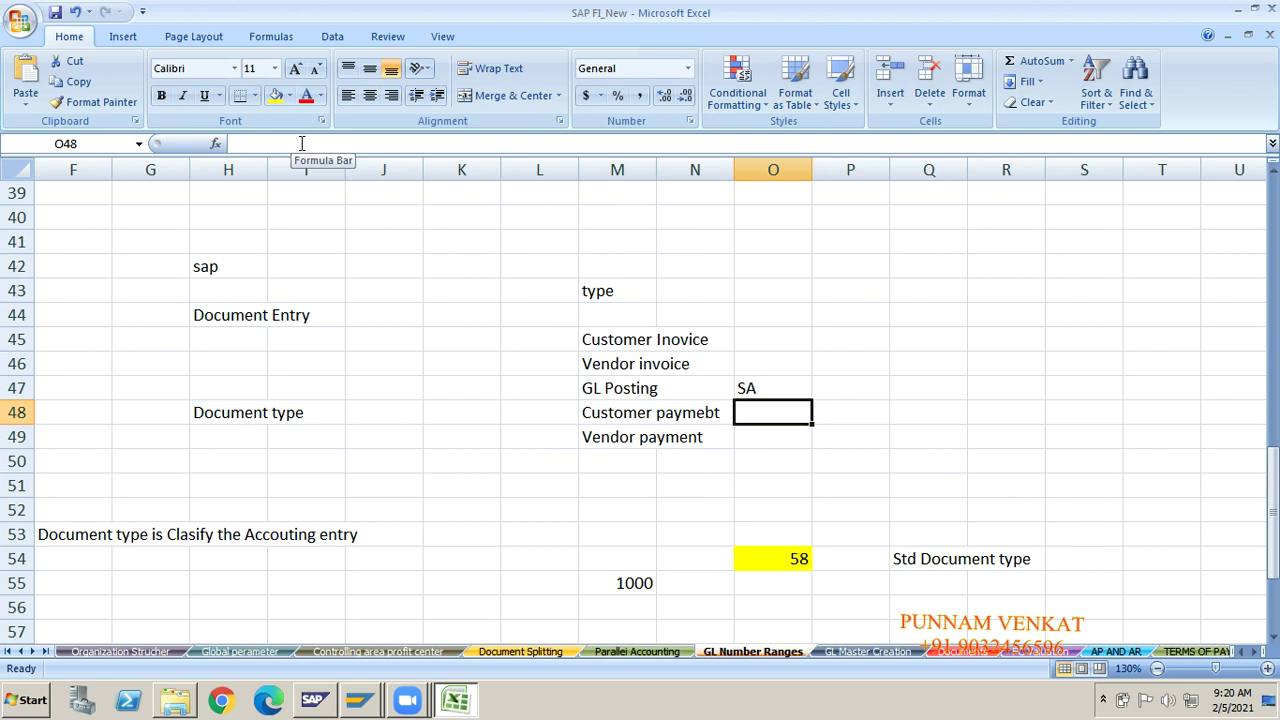
# Enter the document type code DR for the customer invoice in cell O45.
pyautogui.press('Up')
pyautogui.press('Up')
pyautogui.press('Up')
pyautogui.write('DR')
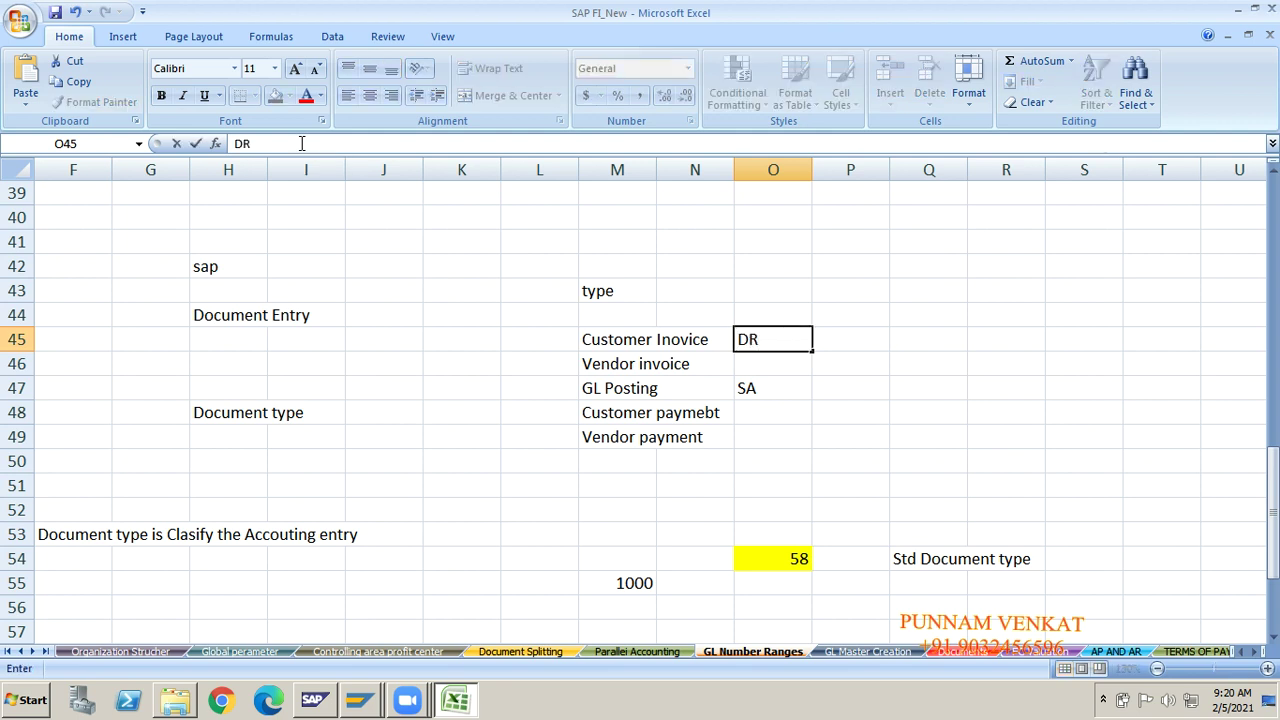
pyautogui.press('Return')
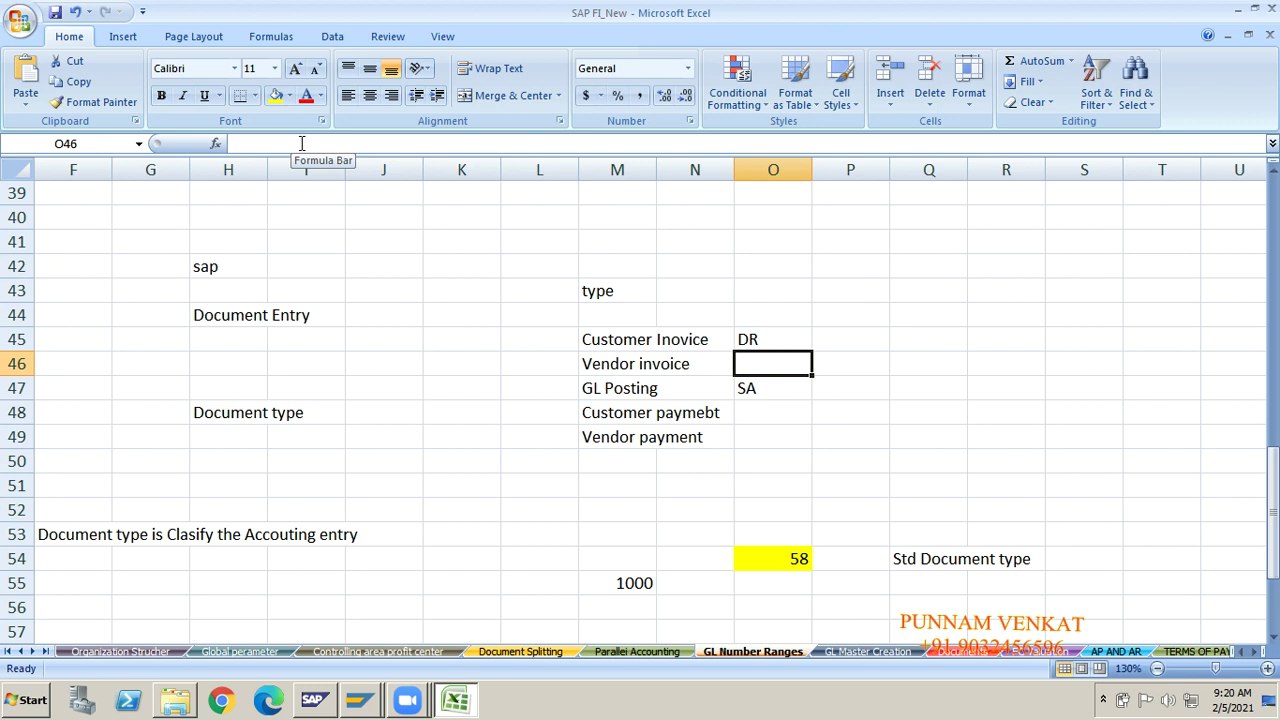
# Review the highlighted number in O54 against the vendor invoice's empty code cell O46.
pyautogui.press('Down')
pyautogui.press('Down')
pyautogui.press('Down')
pyautogui.press('Down')
pyautogui.press('Down')
pyautogui.press('Down')
pyautogui.press('Down')
pyautogui.press('Down')
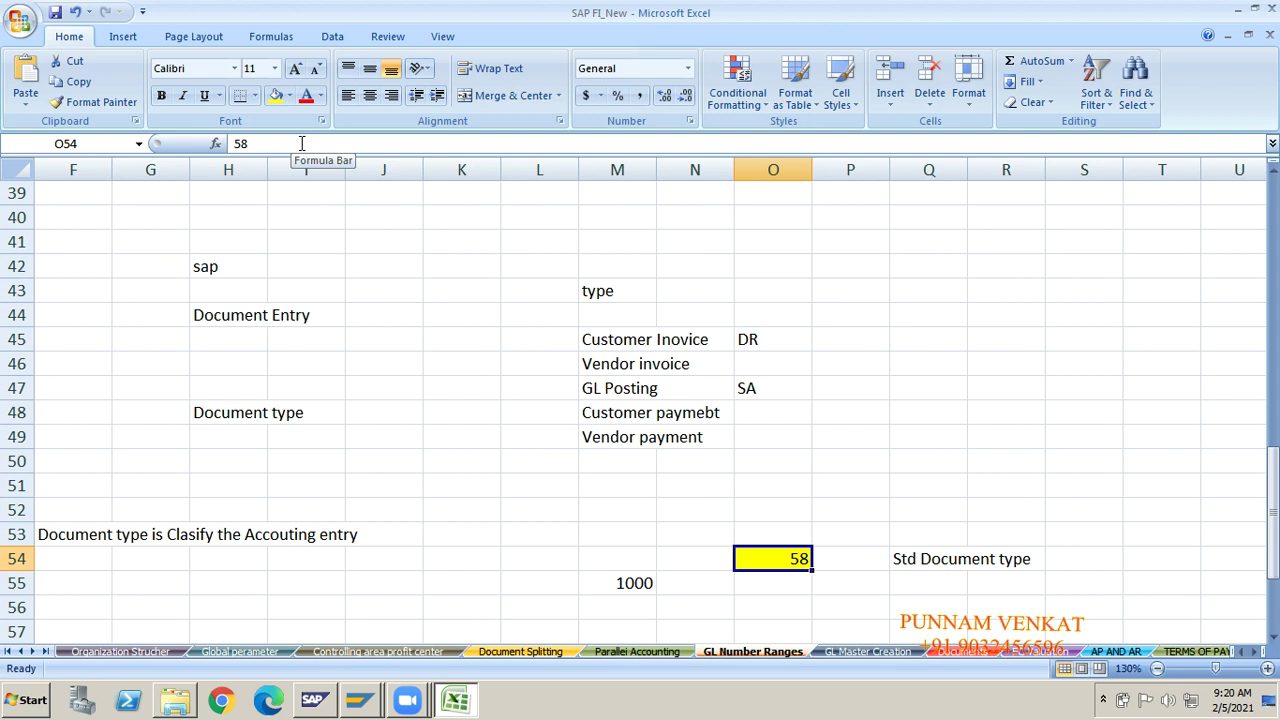
pyautogui.press('Up')
pyautogui.press('Up')
pyautogui.press('Up')
pyautogui.press('Up')
pyautogui.press('Up')
pyautogui.press('Up')
pyautogui.press('Up')
pyautogui.press('Up')
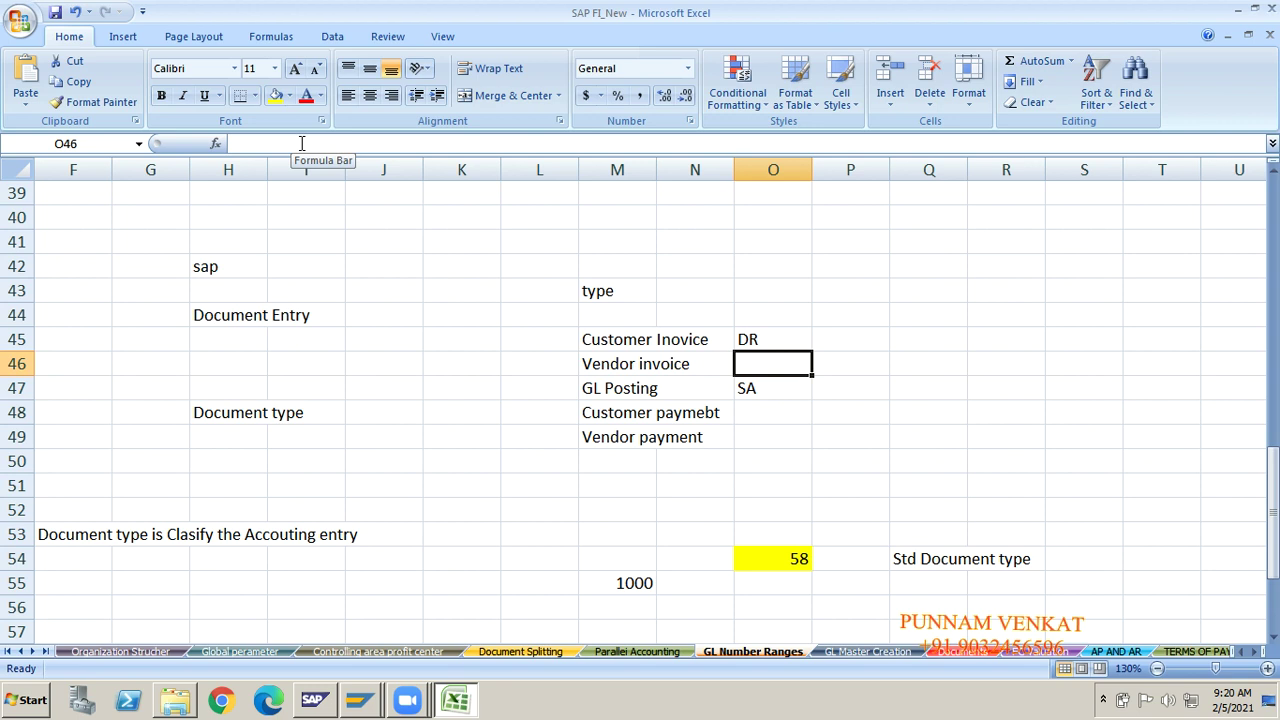
# Enter the code KR for the vendor invoice in O46 and DZ for the customer payment in O48.
pyautogui.write('KR')
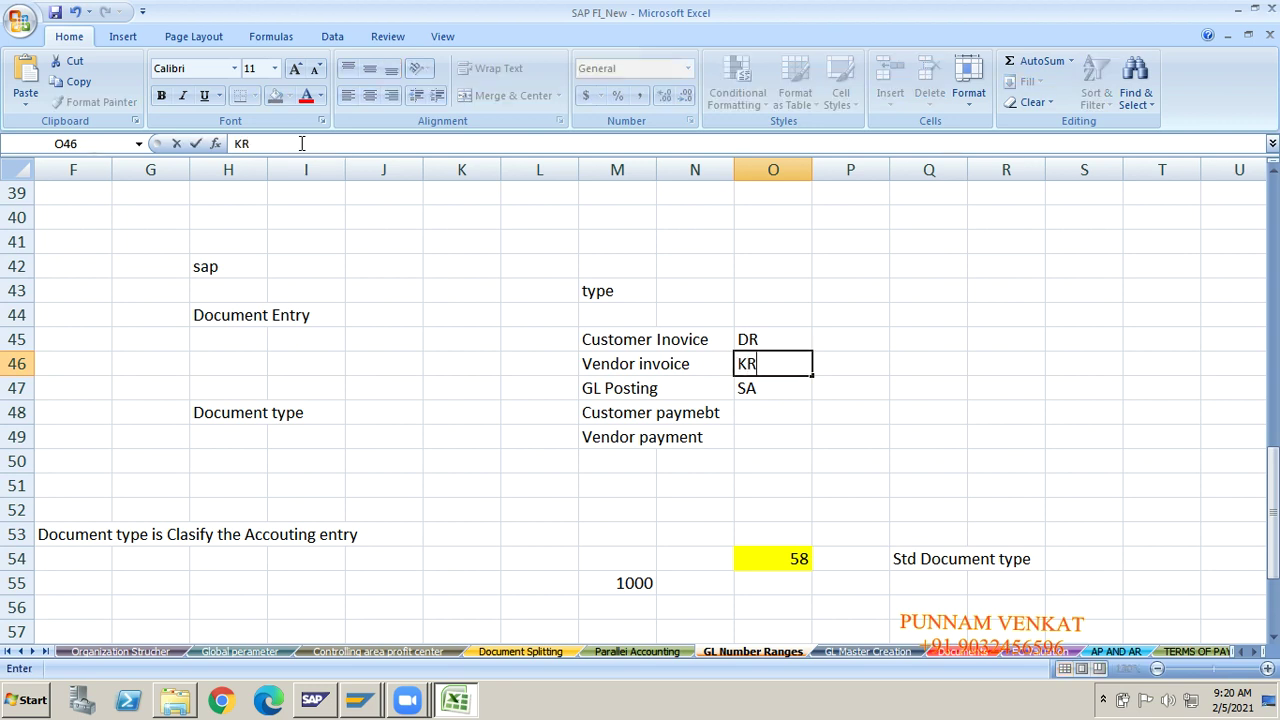
pyautogui.press('Return')
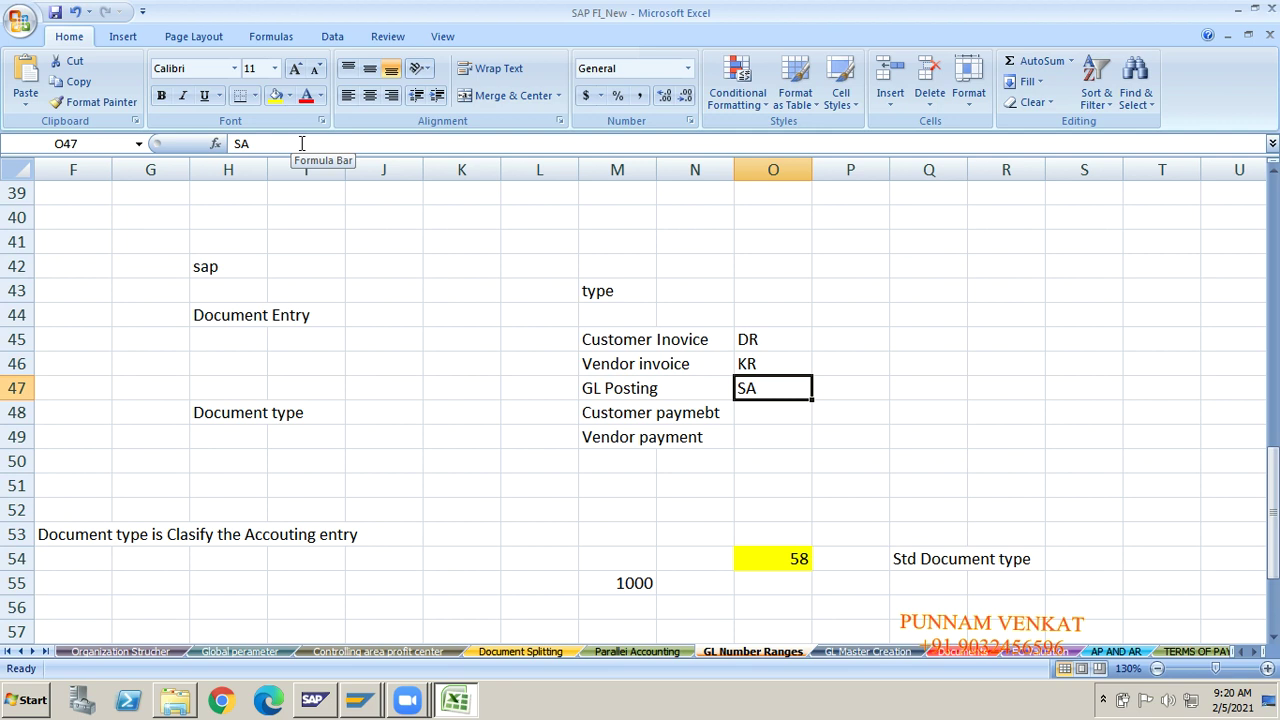
pyautogui.press('Return')
pyautogui.write('DZ')
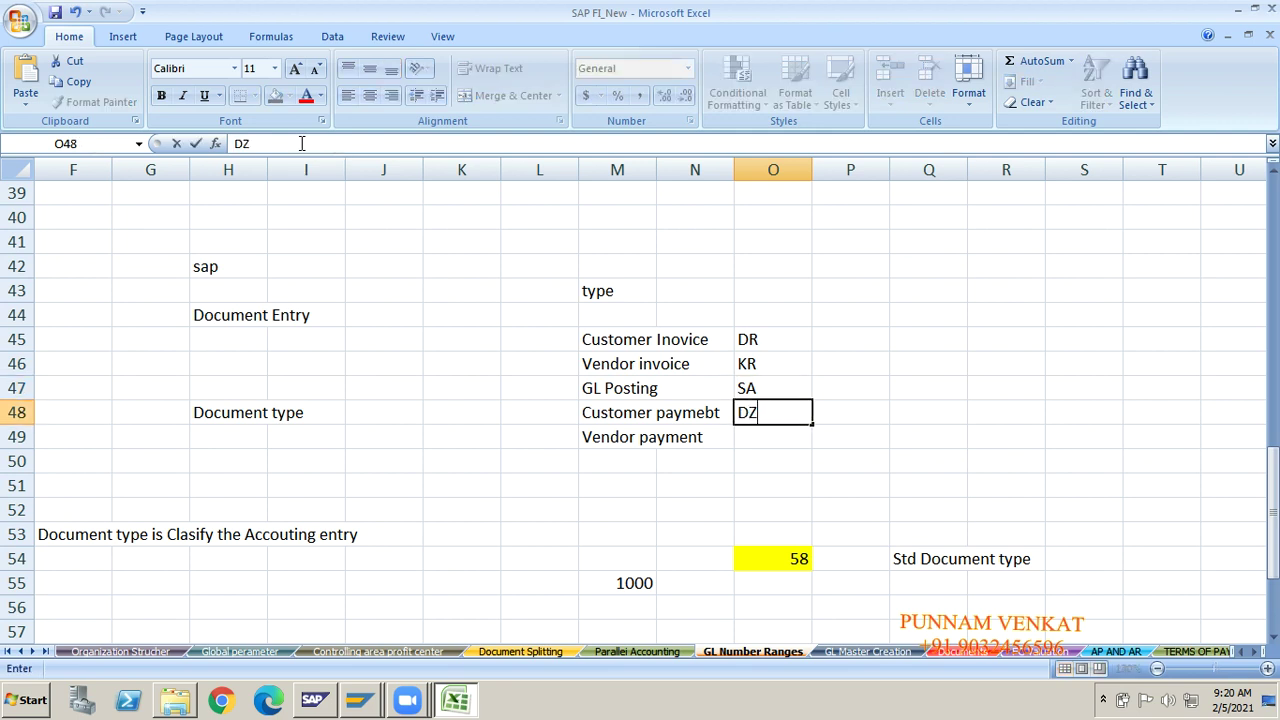
pyautogui.press('Return')
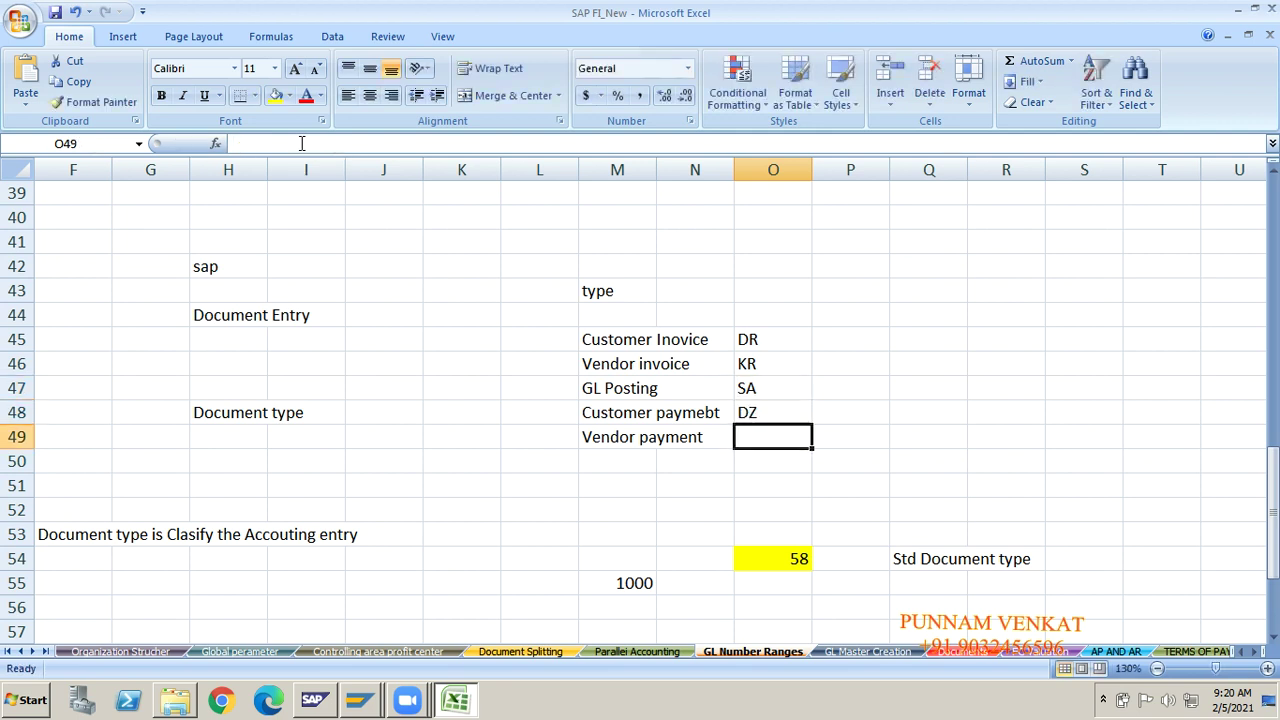
# Correct the misspelled entry type in cell M48 to "Customer payment".
pyautogui.click(600, 416)
pyautogui.click(368, 144)
pyautogui.press('BackSpace')
pyautogui.press('BackSpace')
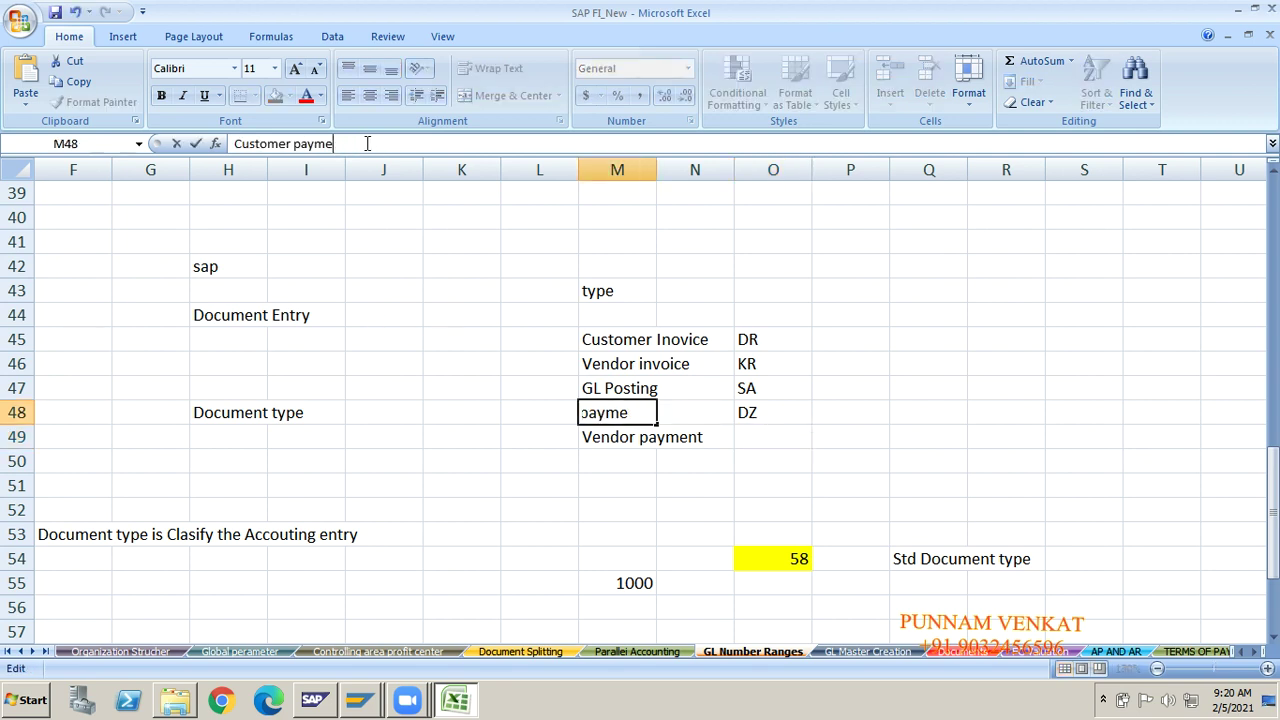
pyautogui.write('NT')
pyautogui.press('Return')
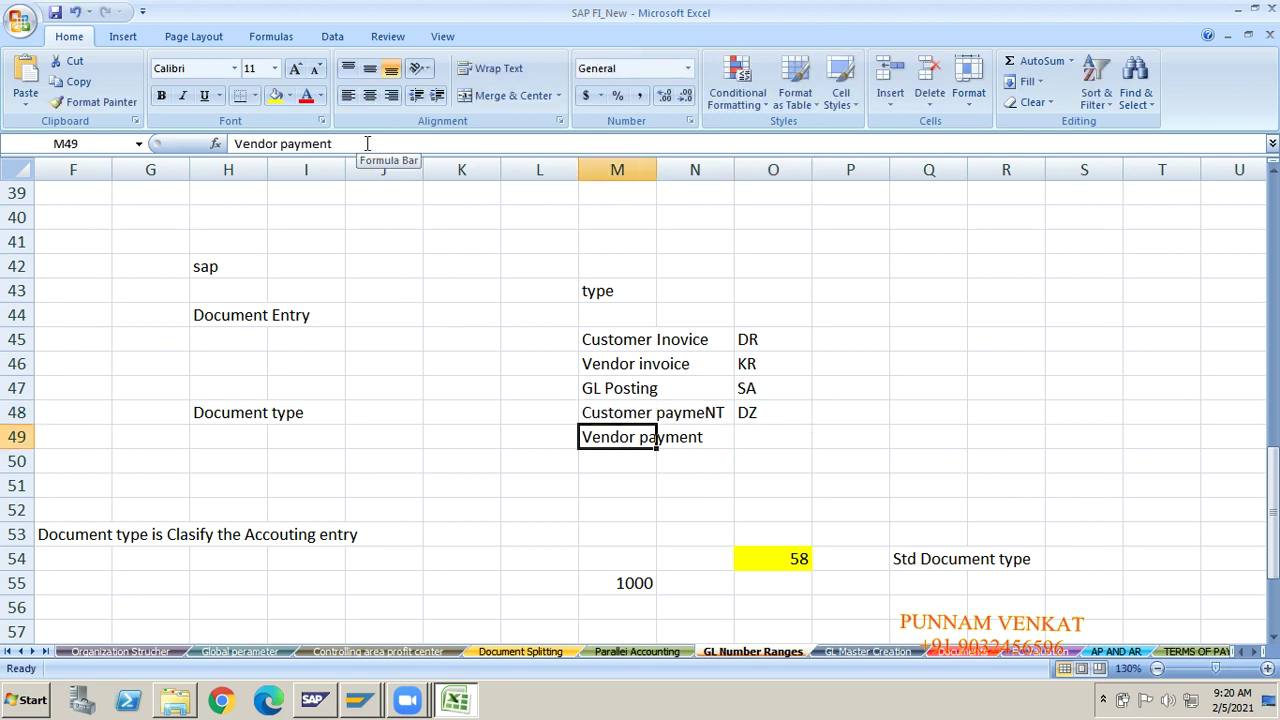
pyautogui.press('Up')
pyautogui.click(372, 144)
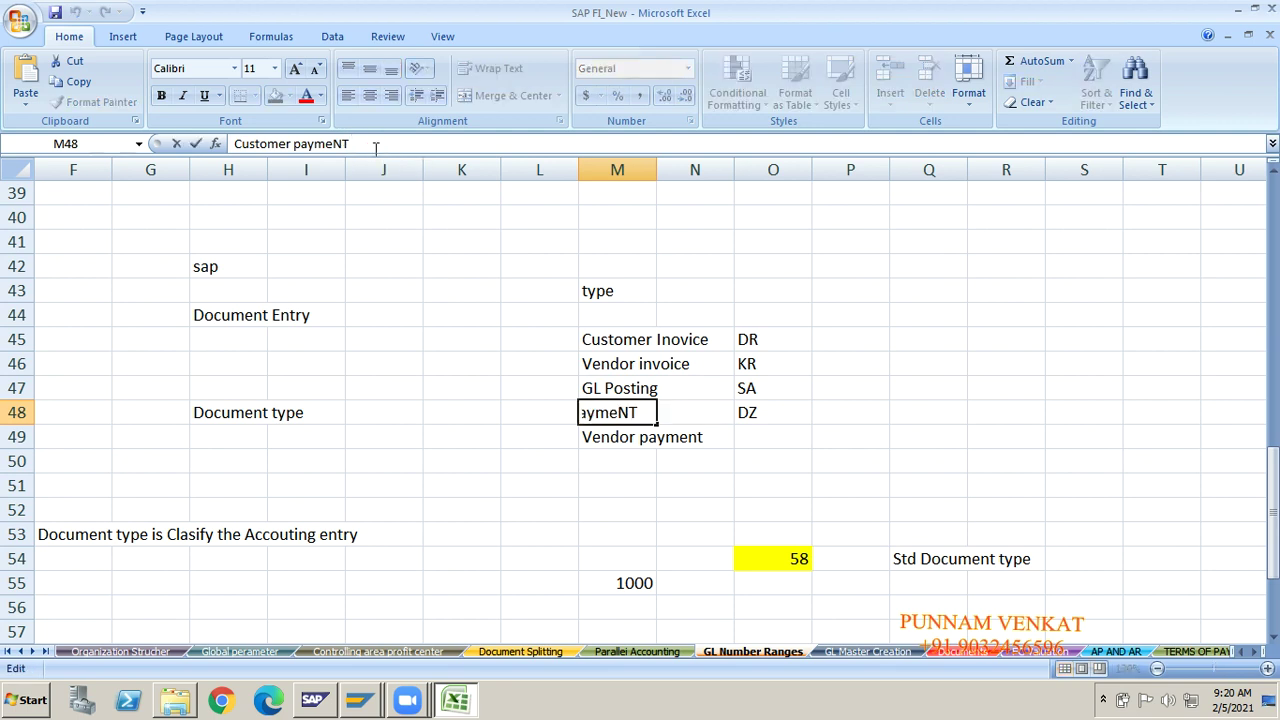
pyautogui.press('BackSpace')
pyautogui.press('BackSpace')
pyautogui.write('nt')
pyautogui.press('Return')
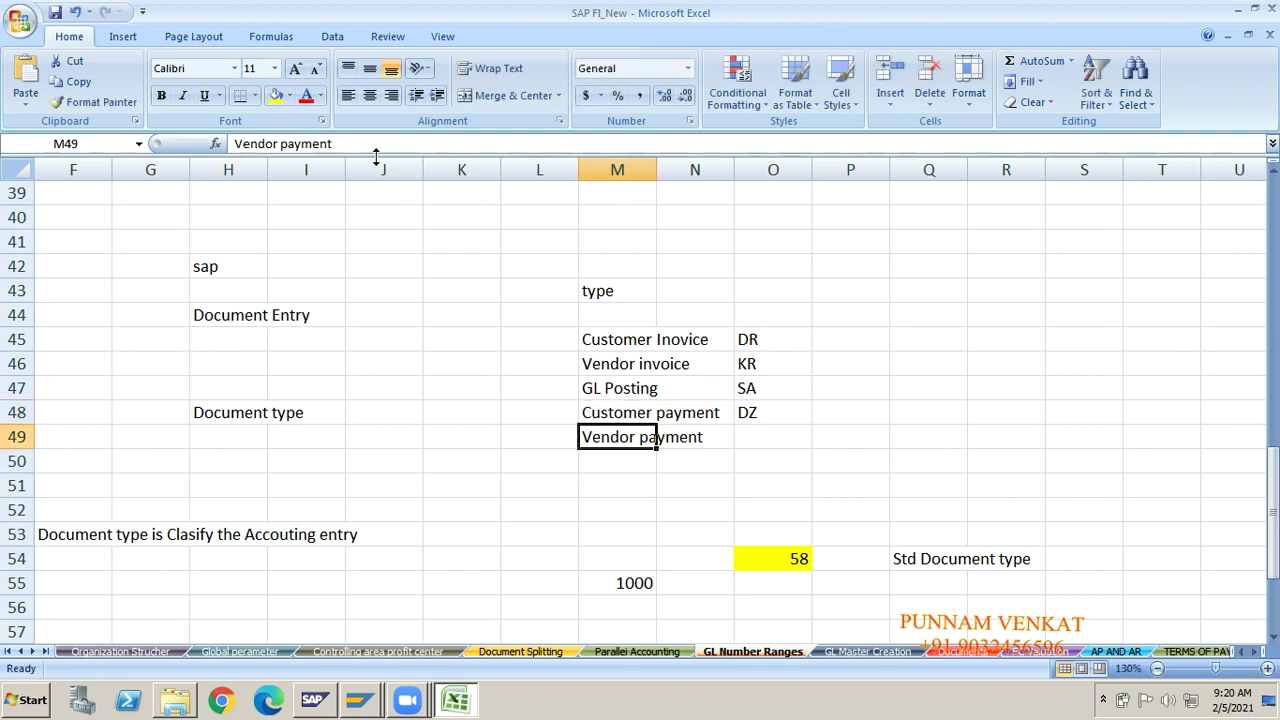
# Enter the document type code "kz" for the vendor payment in cell O49.
pyautogui.click(760, 440)
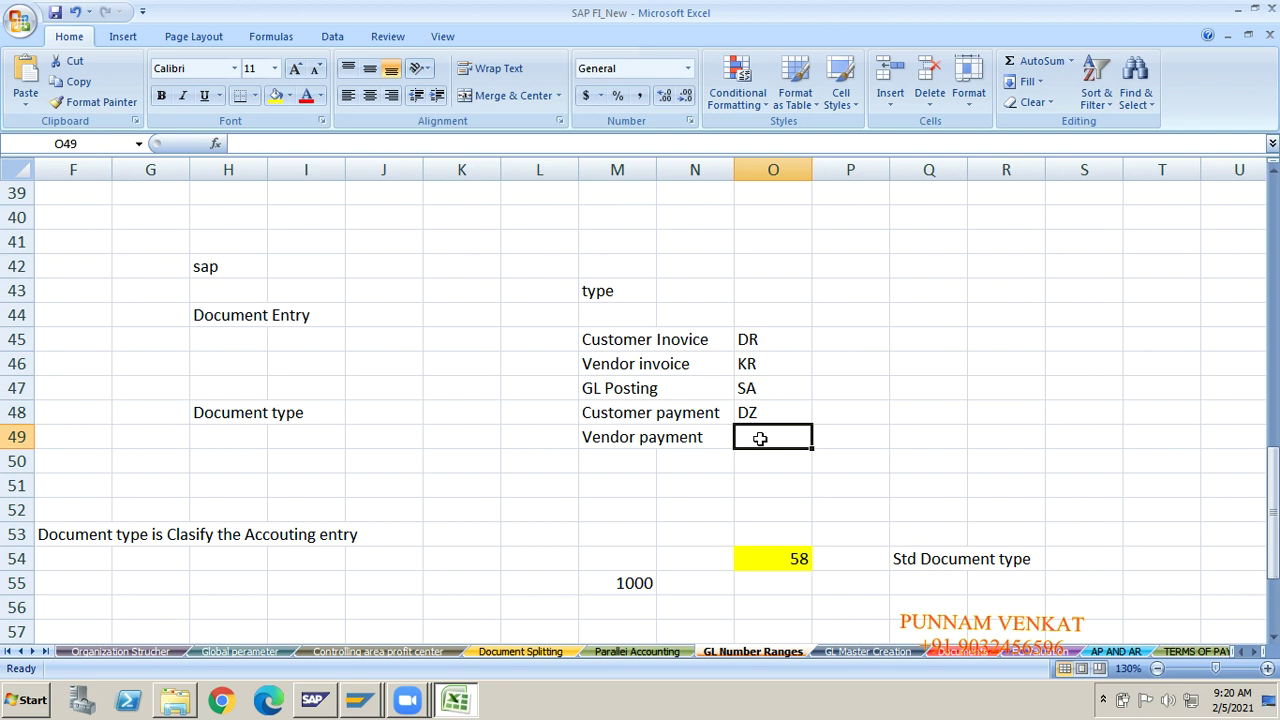
pyautogui.write('kz')
pyautogui.press('Return')
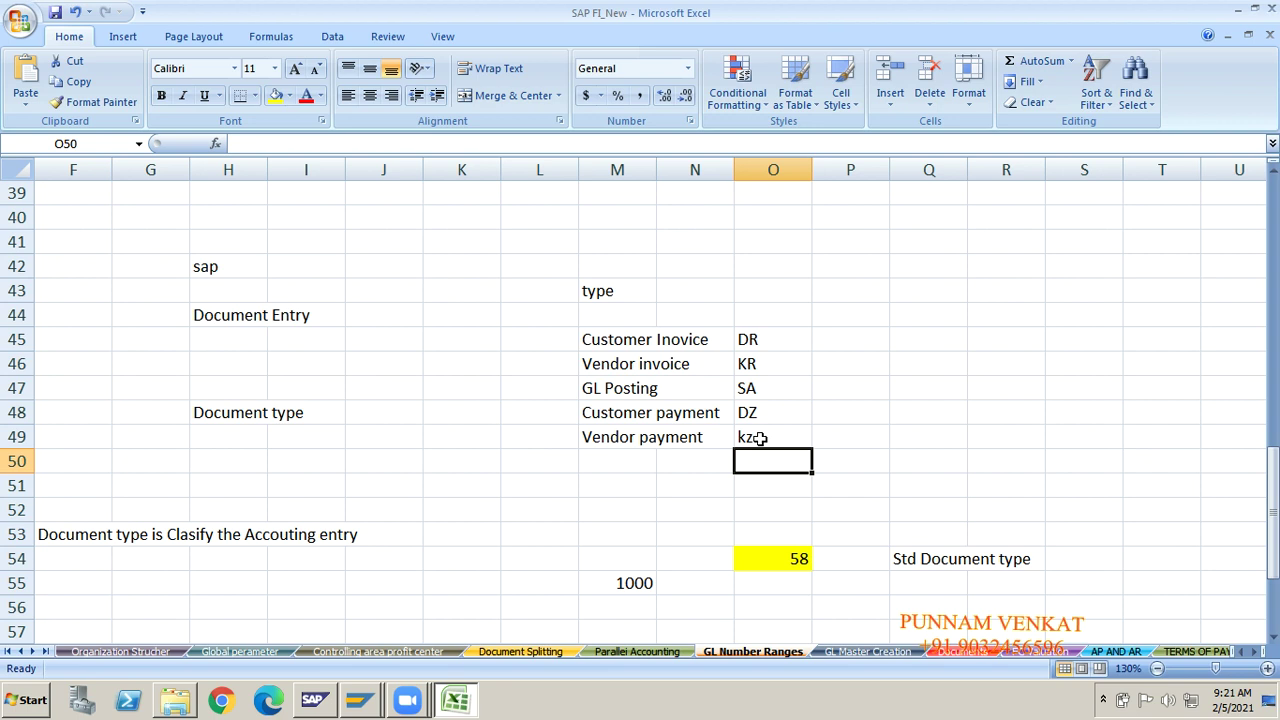
# Select the document type codes in O45:O49, from the customer invoice to the vendor payment.
pyautogui.click(766, 346)
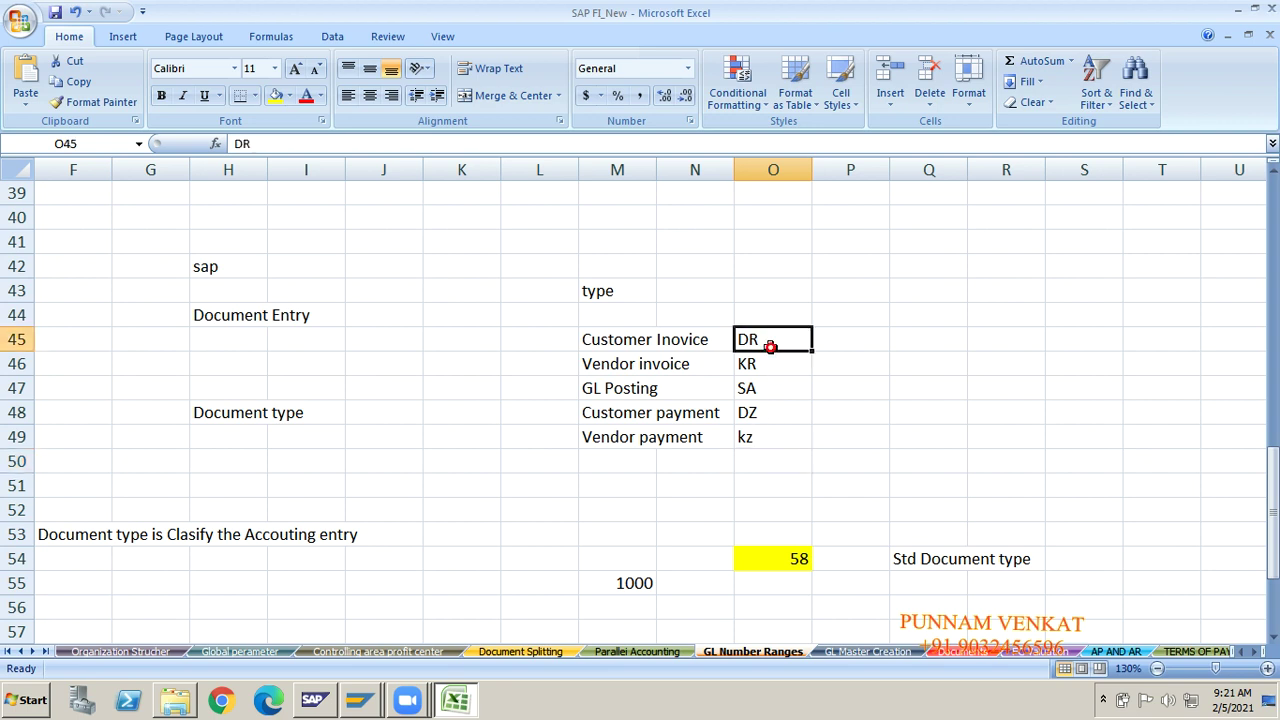
pyautogui.hotkey('shift', 'Down')
pyautogui.hotkey('shift', 'Down')
pyautogui.hotkey('shift', 'Down')
pyautogui.hotkey('shift', 'Down')
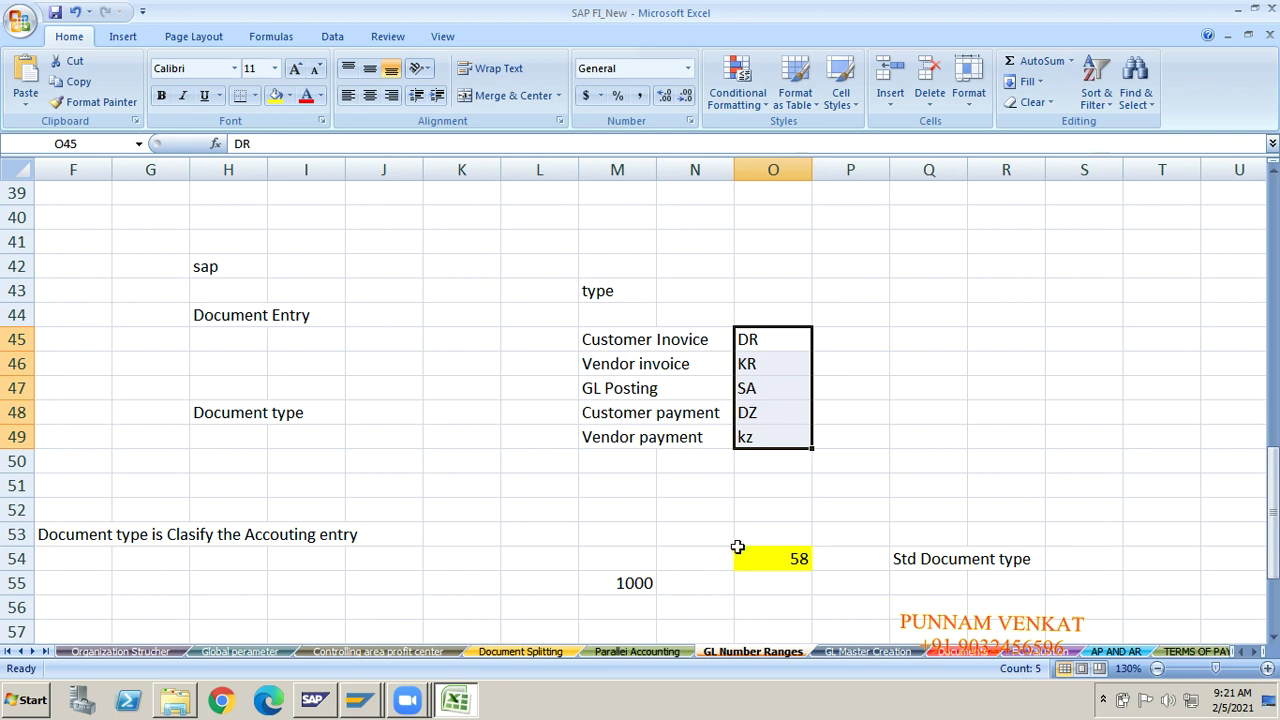
# Fill the document type codes DR, SA, DZ and kz in O45, O47, O48 and O49 with yellow.
pyautogui.click(772, 348)
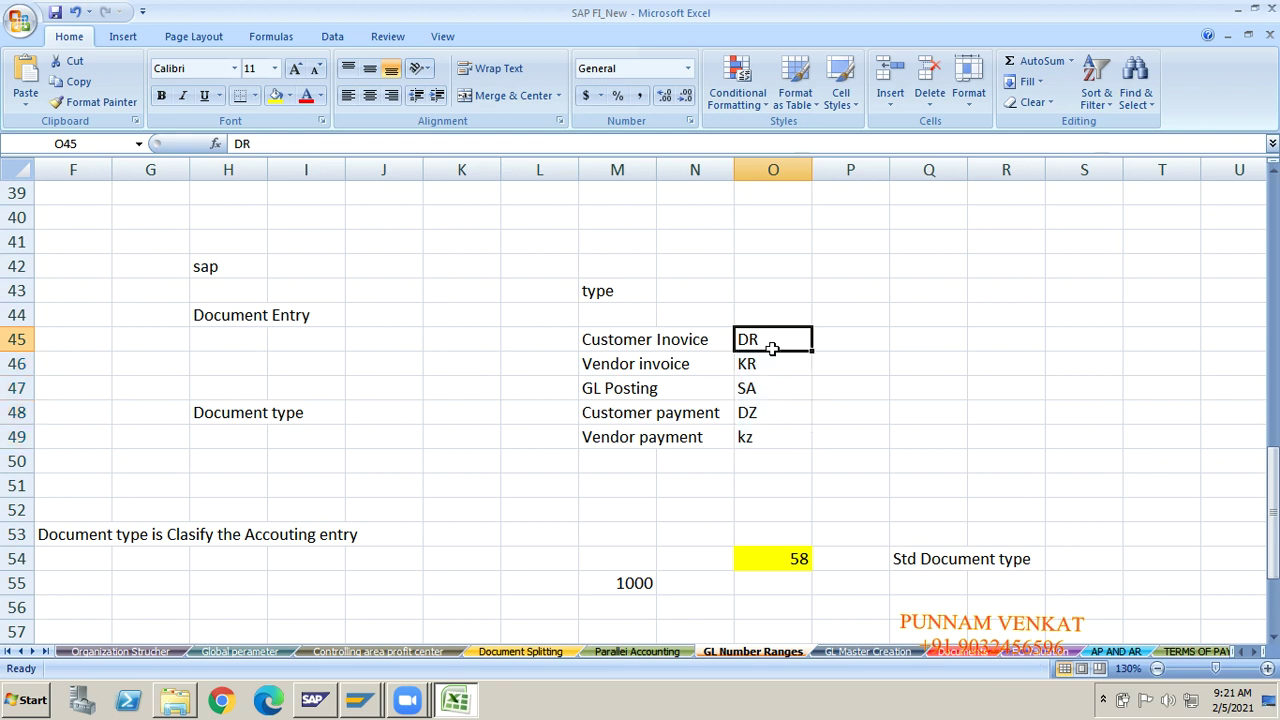
pyautogui.click(274, 95)
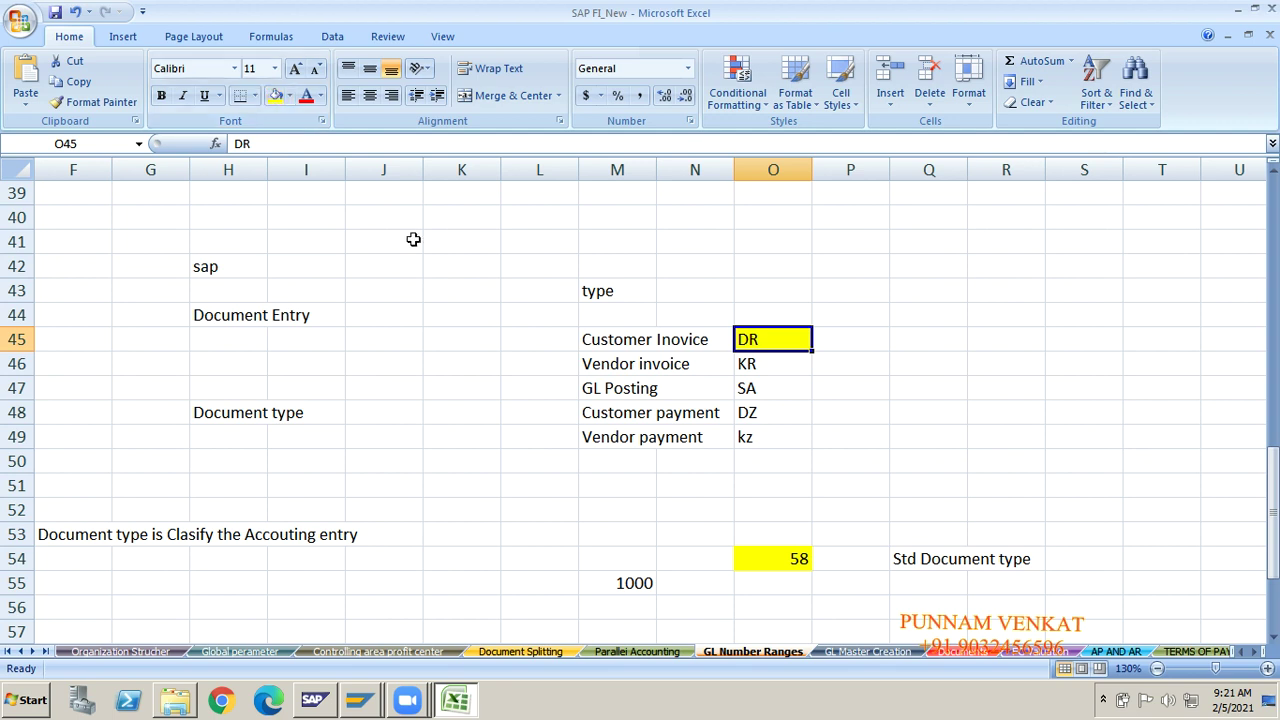
pyautogui.click(766, 372)
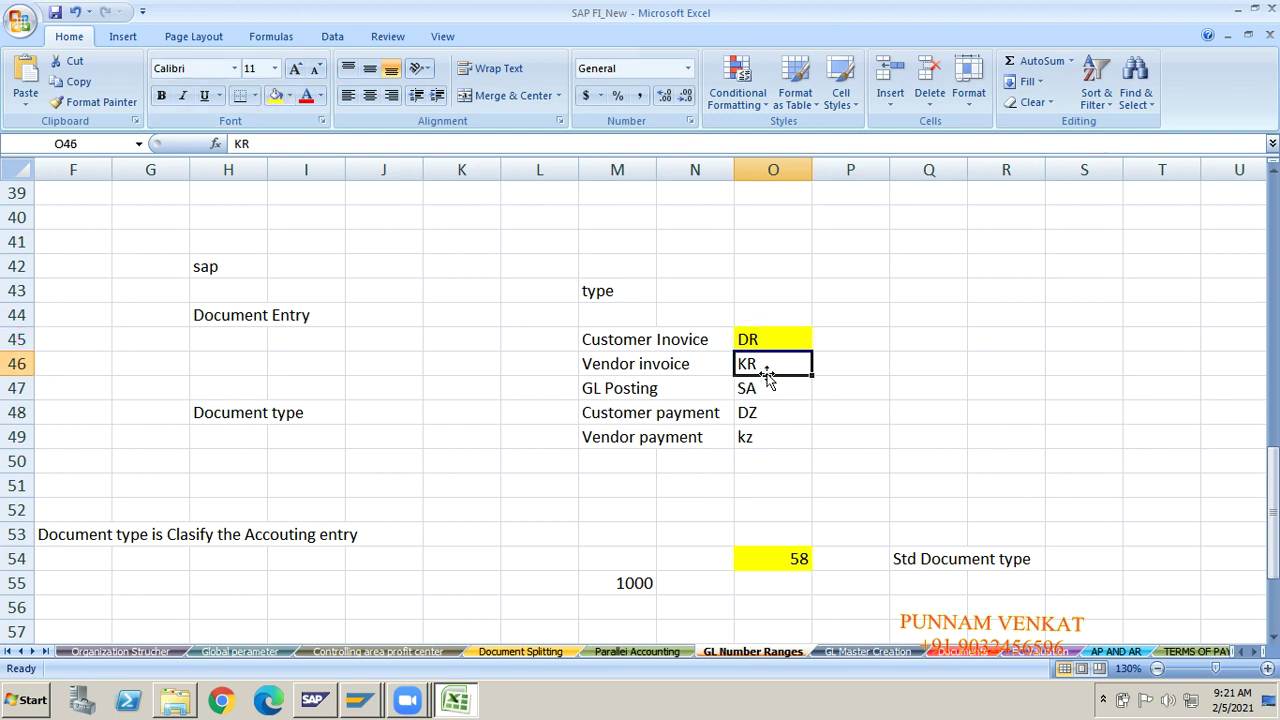
pyautogui.click(608, 372)
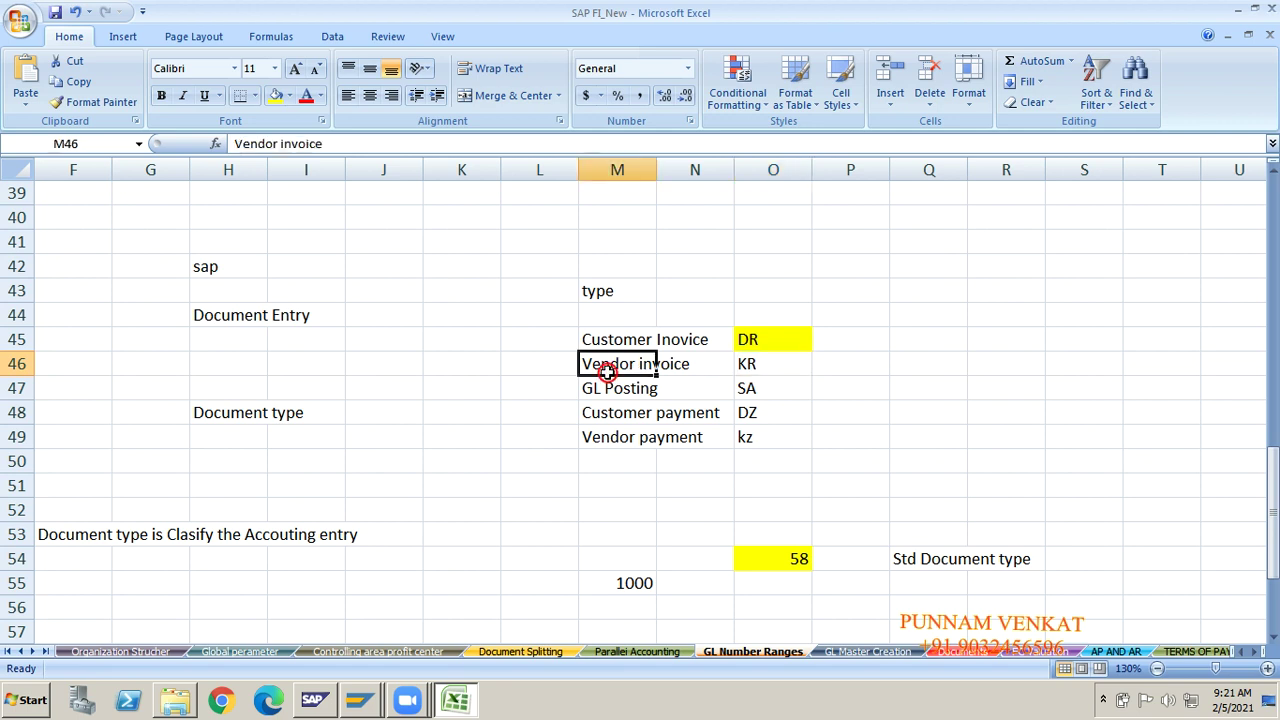
pyautogui.click(790, 396)
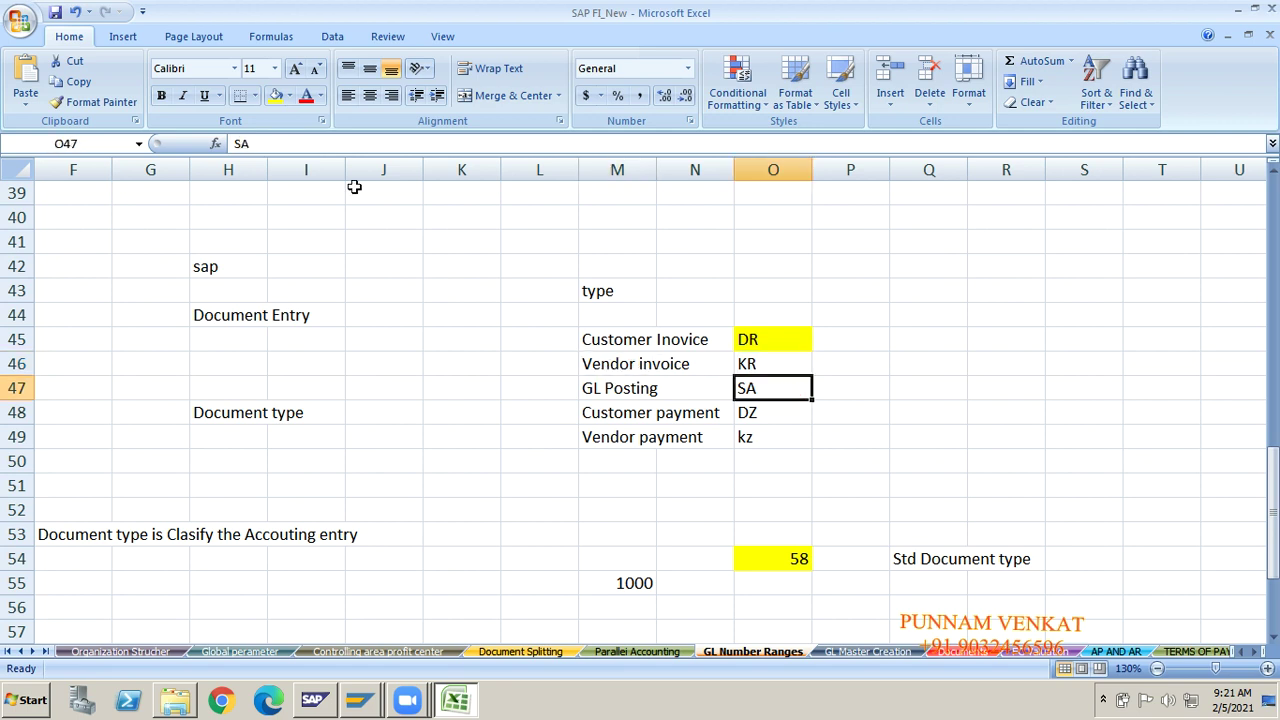
pyautogui.click(276, 95)
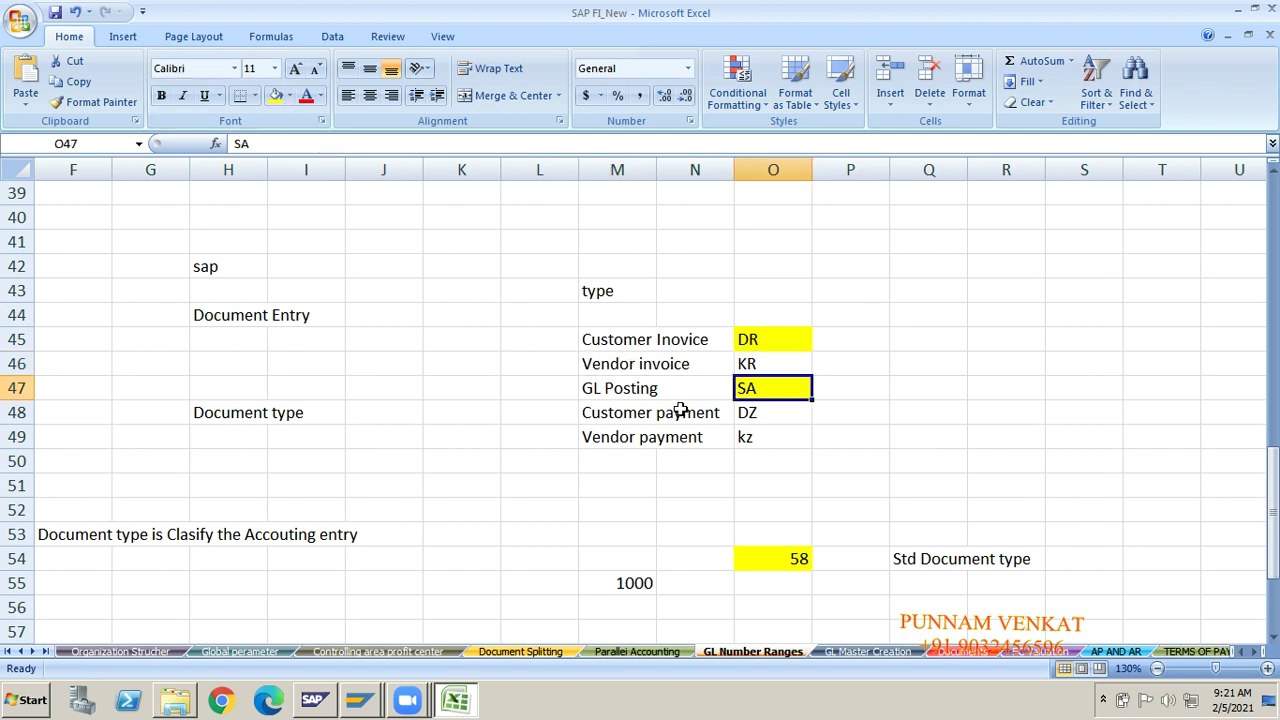
pyautogui.click(766, 412)
pyautogui.click(275, 98)
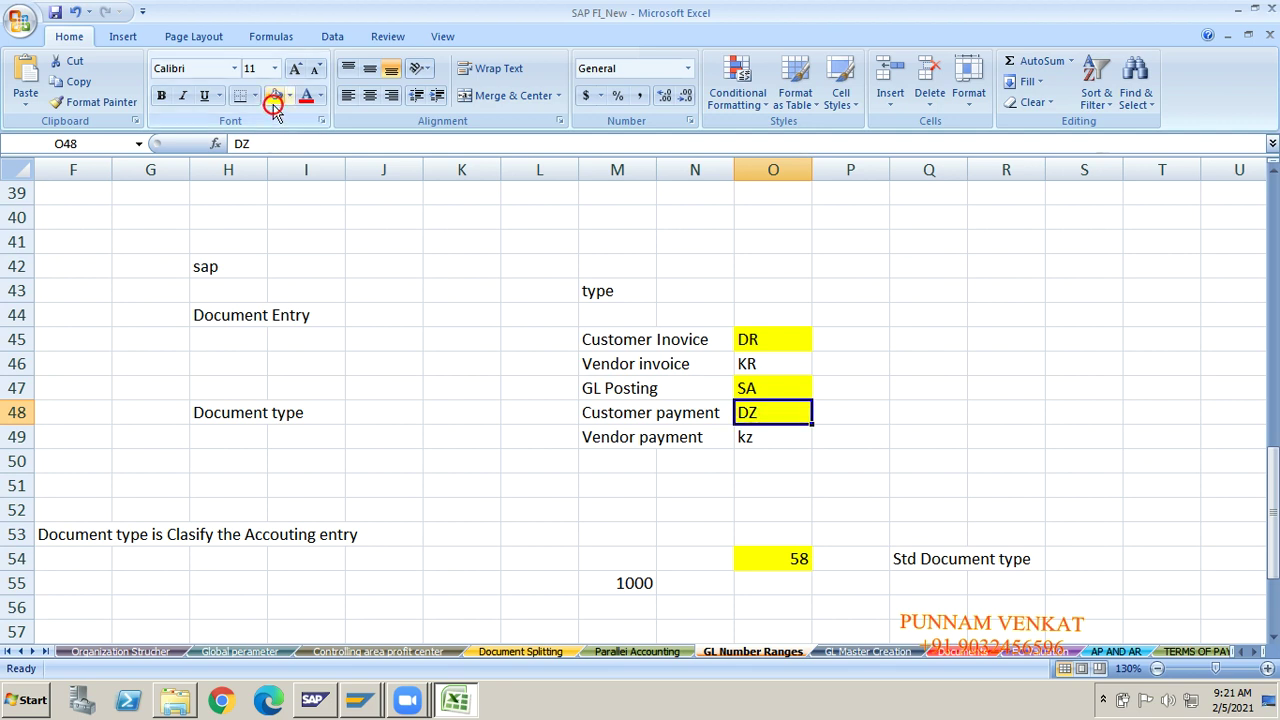
pyautogui.click(752, 436)
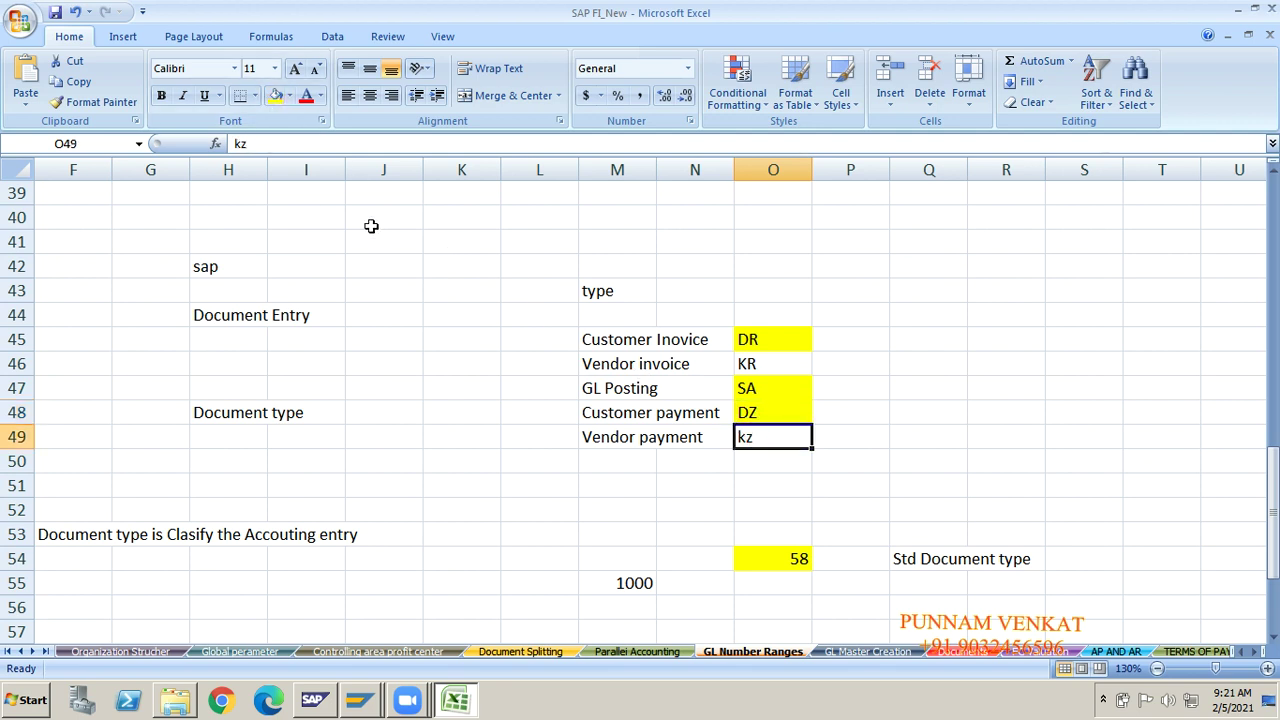
pyautogui.click(273, 103)
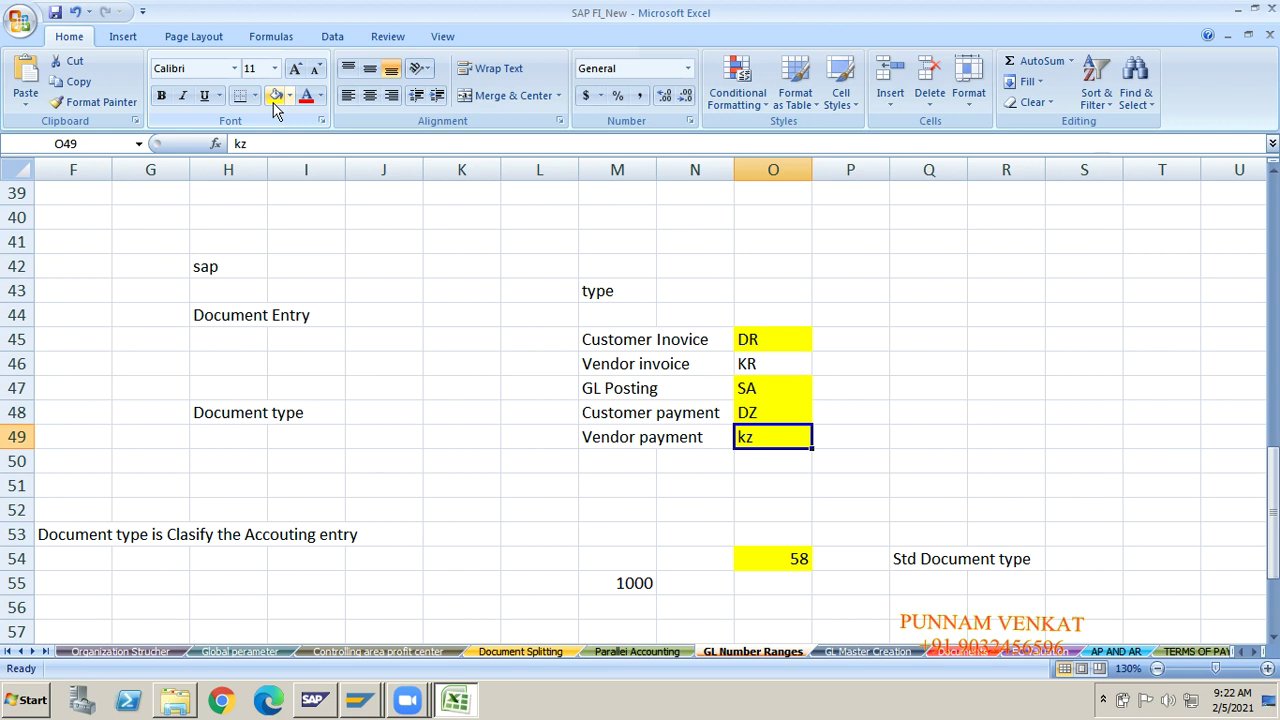
# Select the code list in O45:O49 for review, followed by the highlighted number in O54.
pyautogui.press('Up')
pyautogui.press('Up')
pyautogui.press('Up')
pyautogui.press('Up')
pyautogui.hotkey('shift', 'Down')
pyautogui.hotkey('shift', 'Down')
pyautogui.hotkey('shift', 'Down')
pyautogui.hotkey('shift', 'Down')
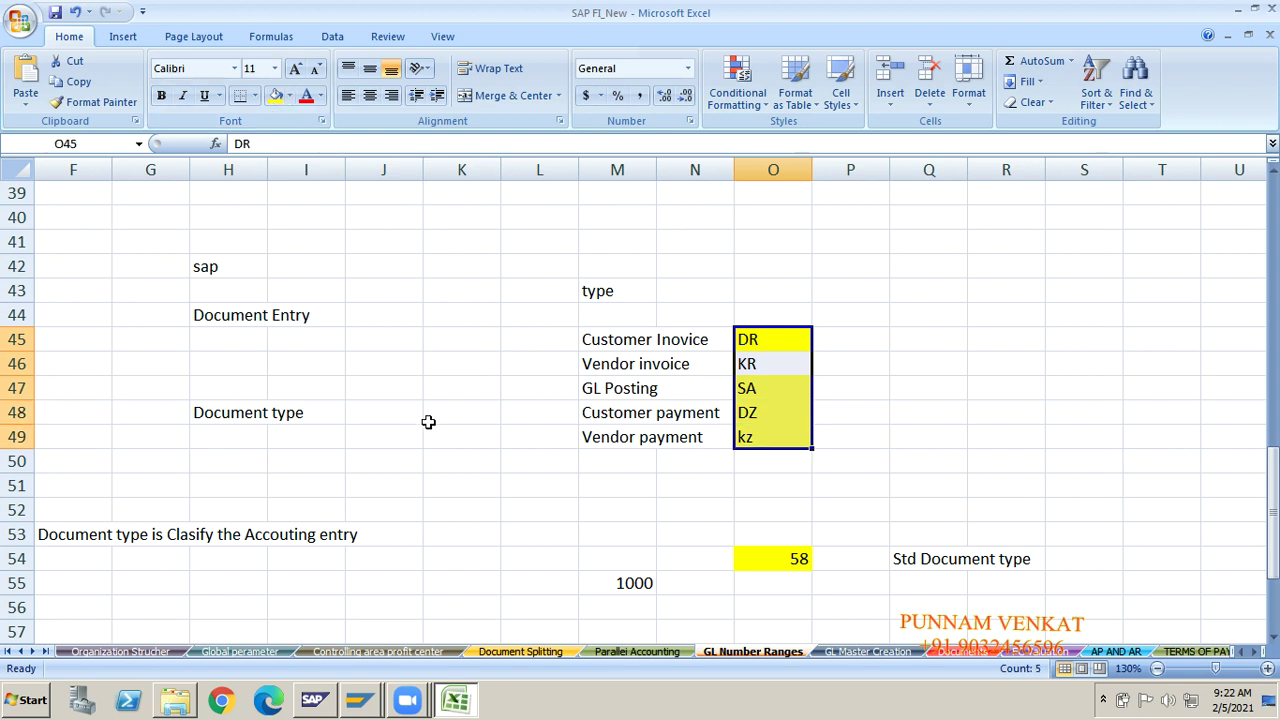
pyautogui.click(775, 561)
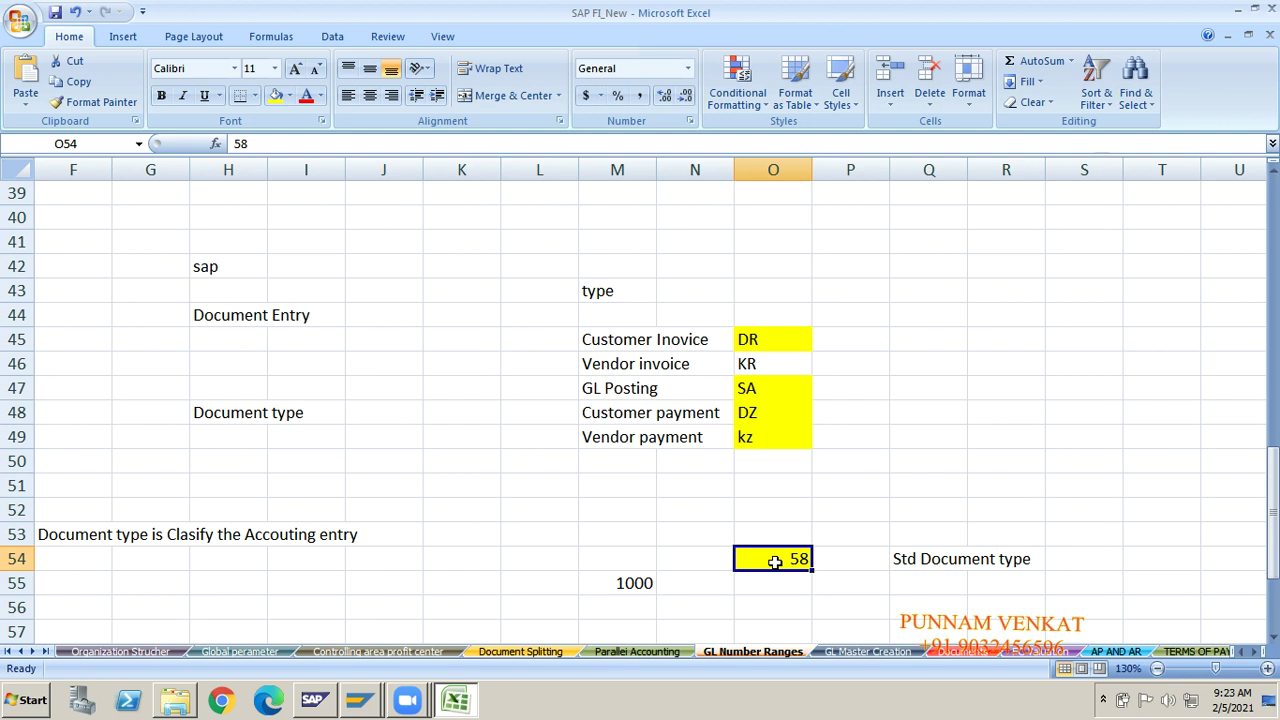
# Select the entry types together with their document type codes in M45:O49.
pyautogui.press('Up')
pyautogui.press('Up')
pyautogui.press('Up')
pyautogui.press('Up')
pyautogui.press('Up')
pyautogui.press('Up')
pyautogui.press('Up')
pyautogui.press('Up')
pyautogui.press('Up')
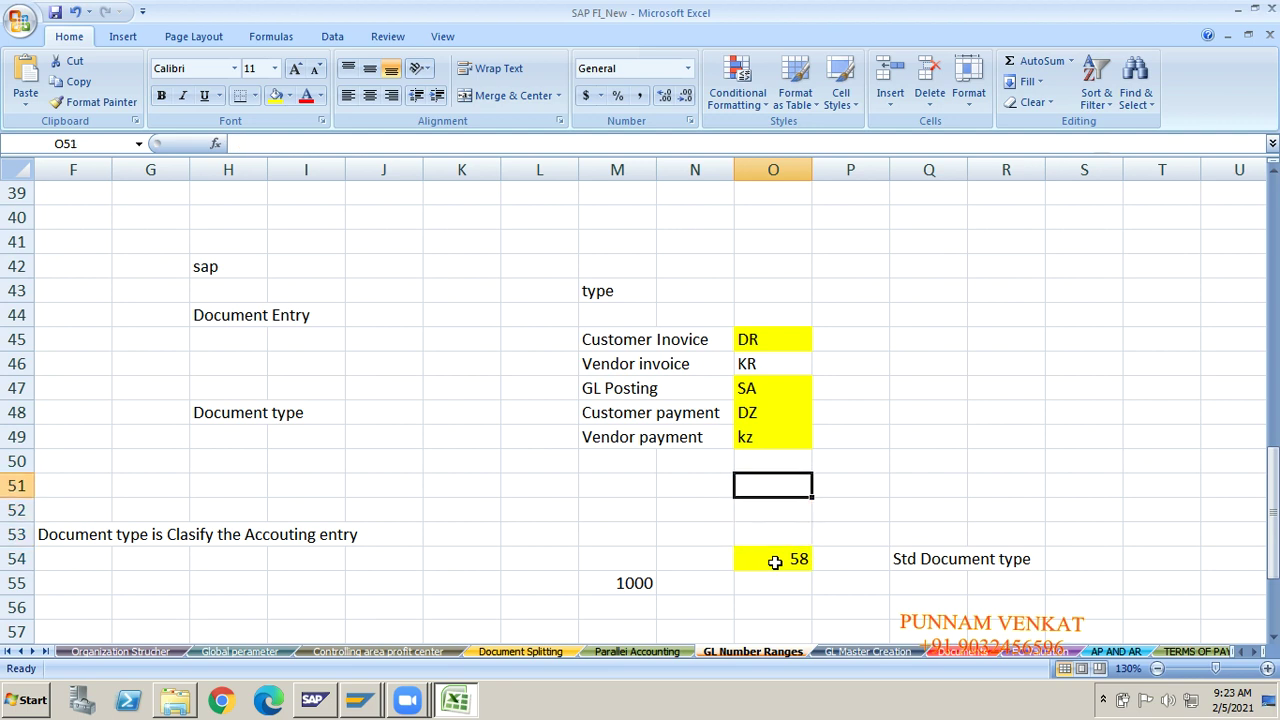
pyautogui.press('Left')
pyautogui.press('Left')
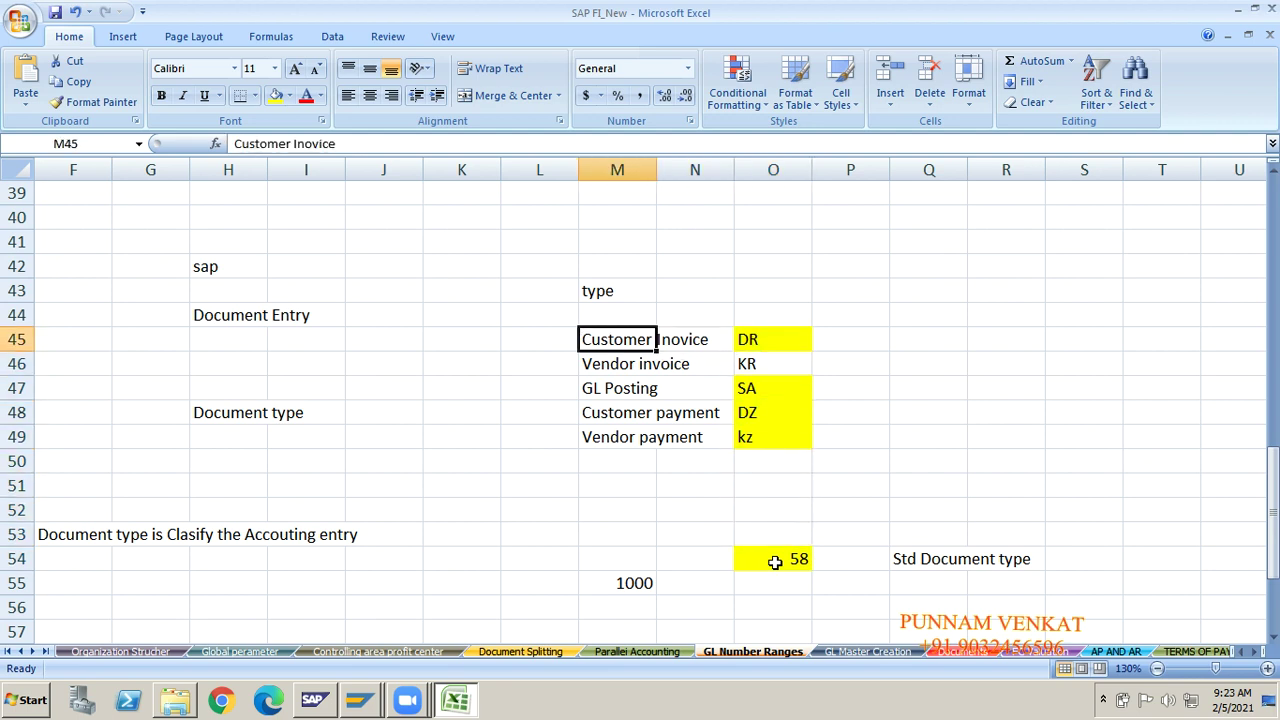
pyautogui.hotkey('shift', 'Right')
pyautogui.hotkey('shift', 'Right')
pyautogui.hotkey('shift', 'Right')
pyautogui.hotkey('shift', 'Left')
pyautogui.hotkey('shift', 'Down')
pyautogui.hotkey('shift', 'Down')
pyautogui.hotkey('shift', 'Down')
pyautogui.hotkey('shift', 'Down')
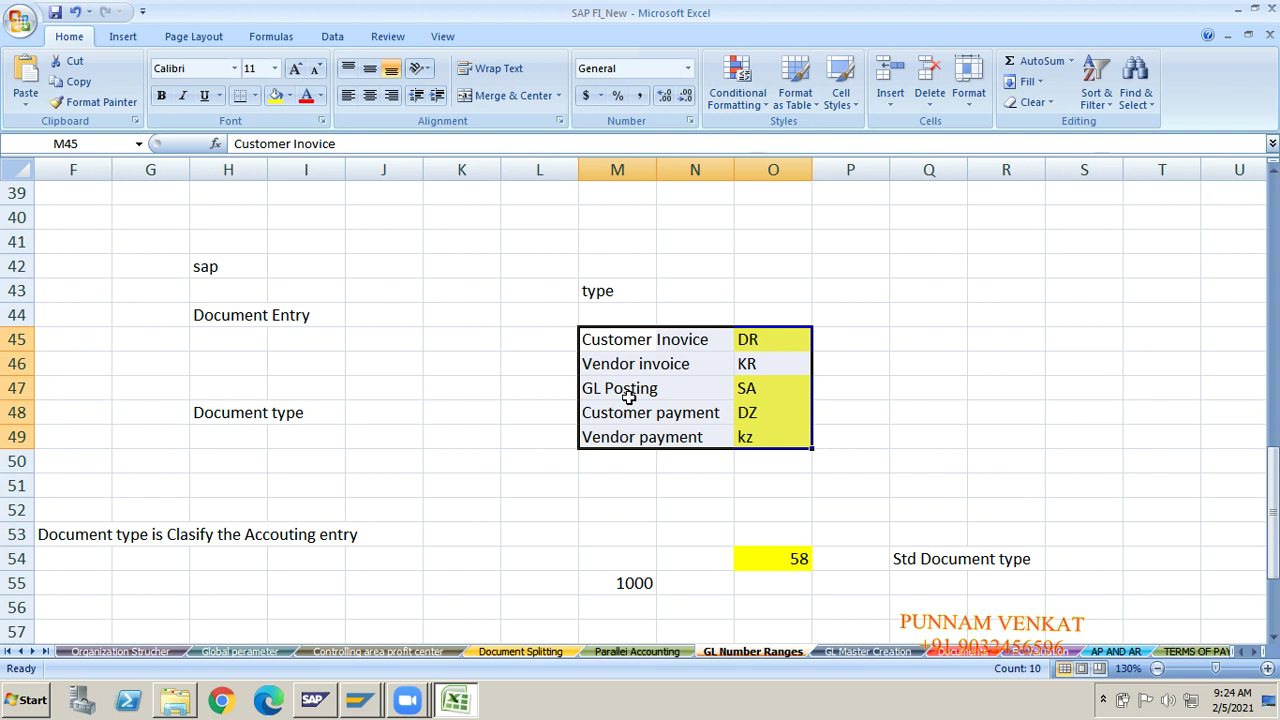
# Return to the highlighted standard document type number in cell O54.
pyautogui.click(628, 397)
pyautogui.press('Down')
pyautogui.press('Down')
pyautogui.press('Down')
pyautogui.press('Down')
pyautogui.press('Down')
pyautogui.press('Down')
pyautogui.press('Down')
pyautogui.press('Right')
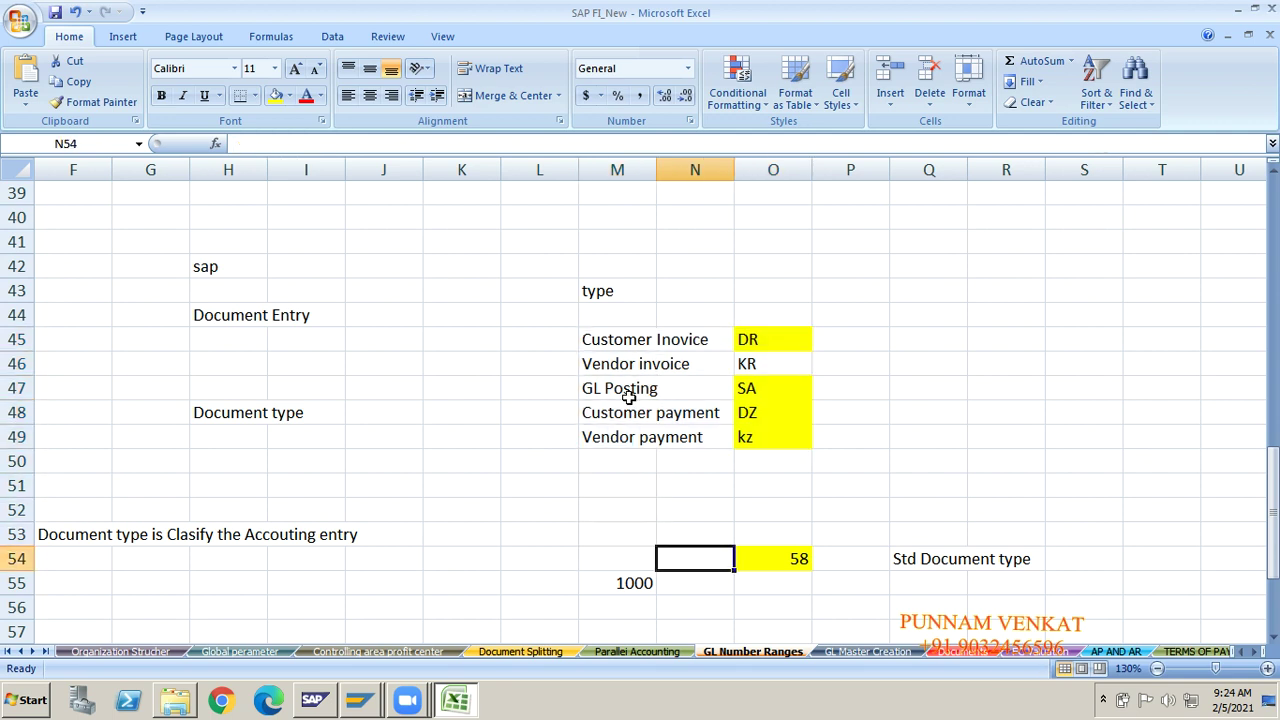
pyautogui.press('Right')
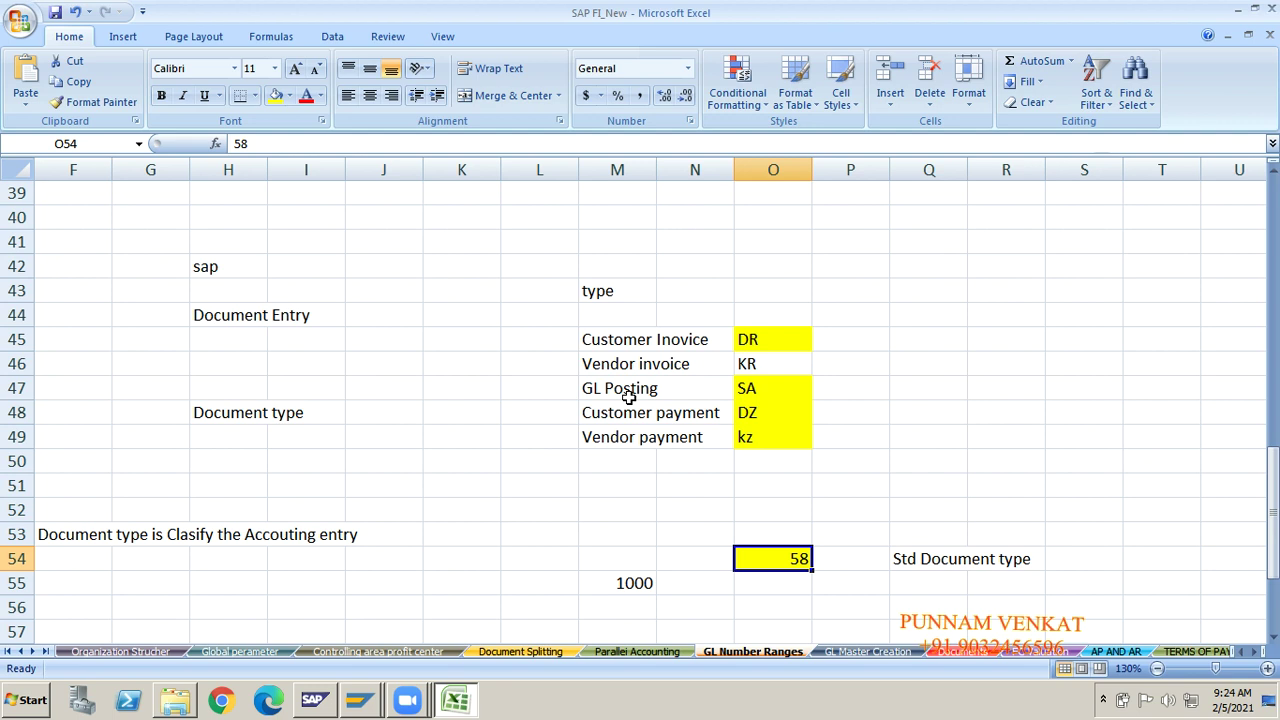
# Examine the notes on currencies, ledgers and views in rows 59 to 64.
pyautogui.press('Down')
pyautogui.press('Down')
pyautogui.press('Down')
pyautogui.press('Down')
pyautogui.press('Down')
pyautogui.press('Down')
pyautogui.press('Down')
pyautogui.press('Down')
pyautogui.press('Down')
pyautogui.press('Down')
pyautogui.press('Down')
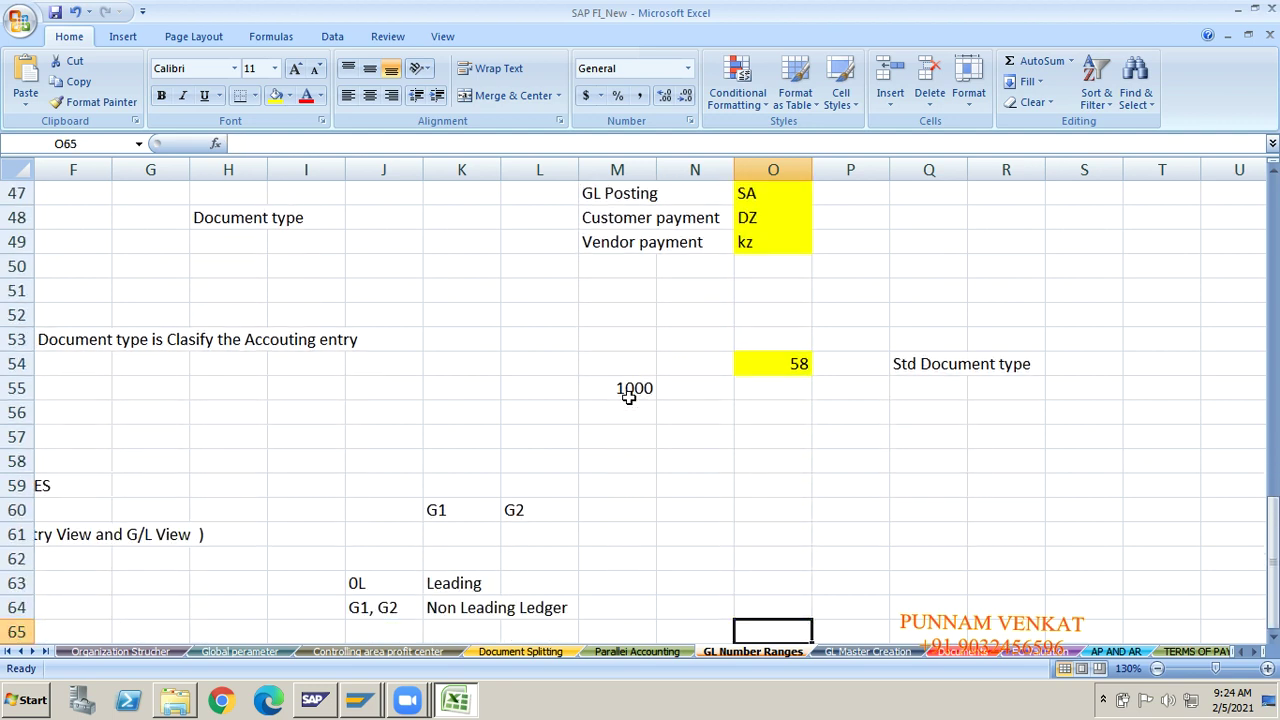
pyautogui.press('Down')
pyautogui.press('Down')
pyautogui.press('Down')
pyautogui.press('Left')
pyautogui.press('Left')
pyautogui.press('Left')
pyautogui.press('Left')
pyautogui.press('Left')
pyautogui.press('Left')
pyautogui.press('Left')
pyautogui.press('Left')
pyautogui.press('Left')
pyautogui.press('Left')
pyautogui.press('Left')
pyautogui.press('Left')
pyautogui.press('Left')
pyautogui.press('Left')
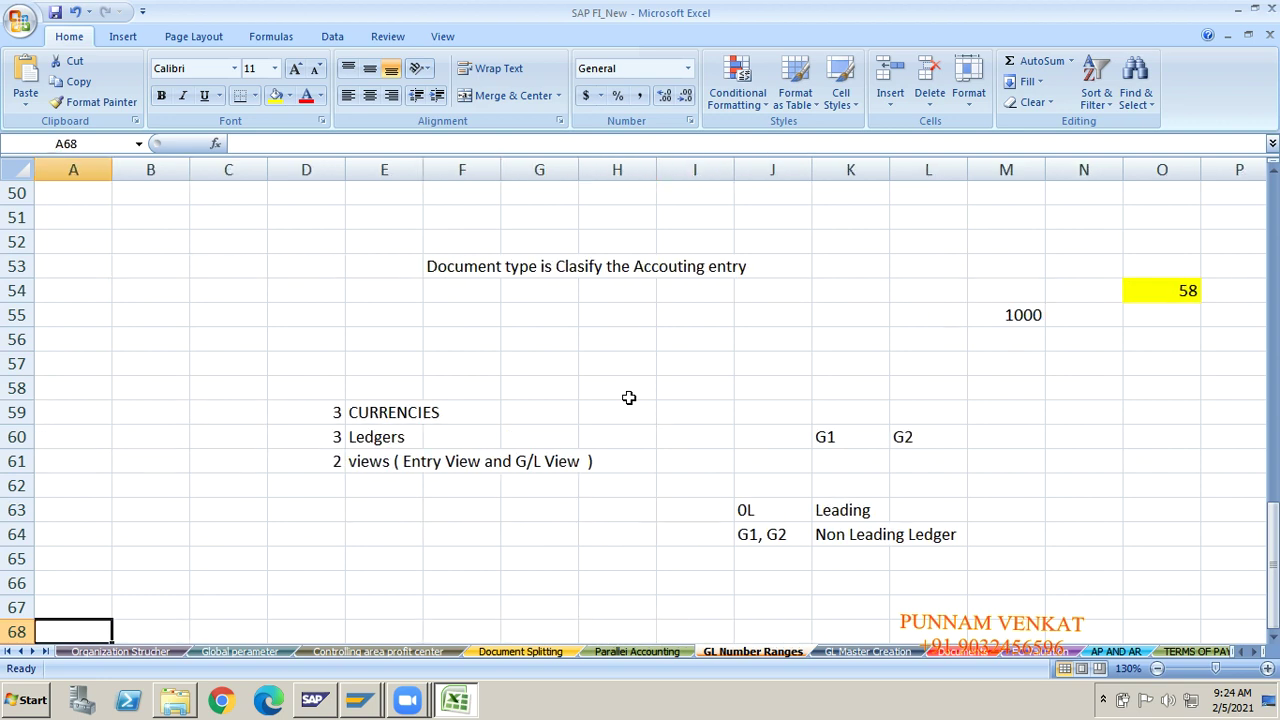
# Review the Non Sap and sap comparison notes from row 42 down to the document type definition.
pyautogui.press('Up')
pyautogui.press('Up')
pyautogui.press('Up')
pyautogui.press('Up')
pyautogui.press('Up')
pyautogui.press('Up')
pyautogui.press('Up')
pyautogui.press('Up')
pyautogui.press('Up')
pyautogui.press('Up')
pyautogui.press('Up')
pyautogui.press('Up')
pyautogui.press('Up')
pyautogui.press('Up')
pyautogui.press('Up')
pyautogui.press('Up')
pyautogui.press('Up')
pyautogui.press('Right')
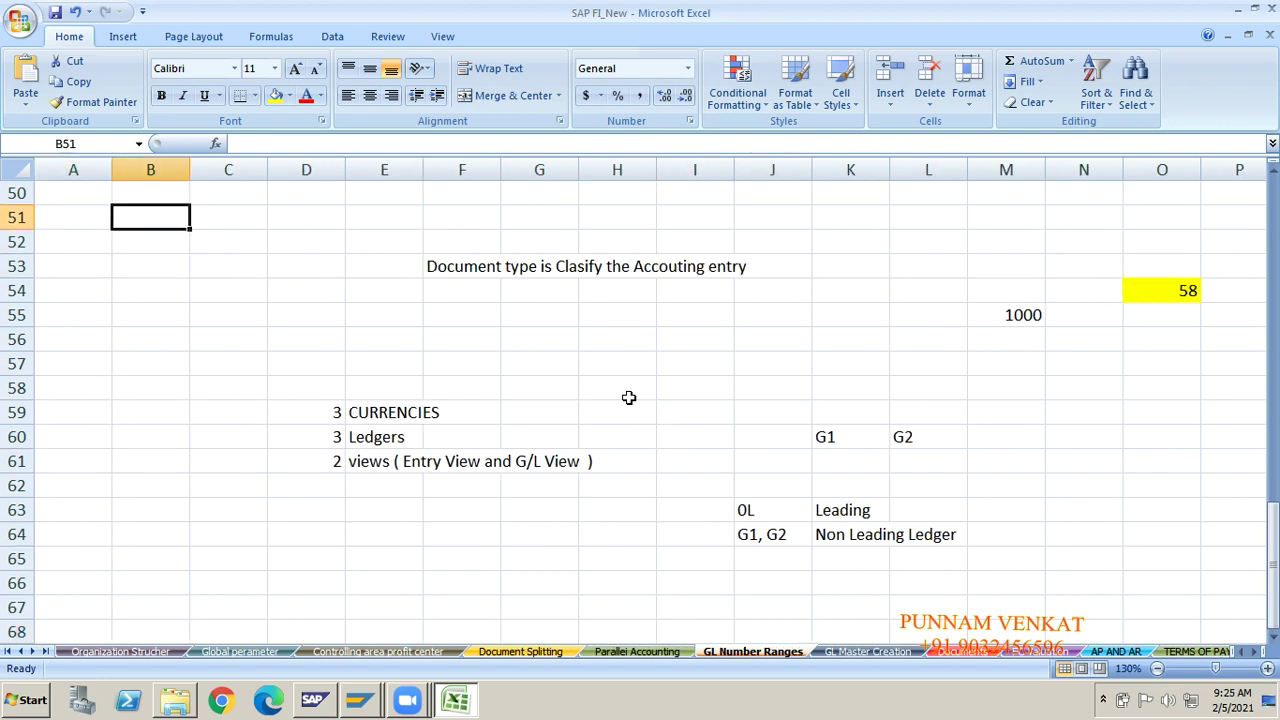
pyautogui.press('Right')
pyautogui.press('Up')
pyautogui.press('Up')
pyautogui.press('Up')
pyautogui.press('Up')
pyautogui.press('Up')
pyautogui.press('Up')
pyautogui.press('Up')
pyautogui.press('Up')
pyautogui.press('Up')
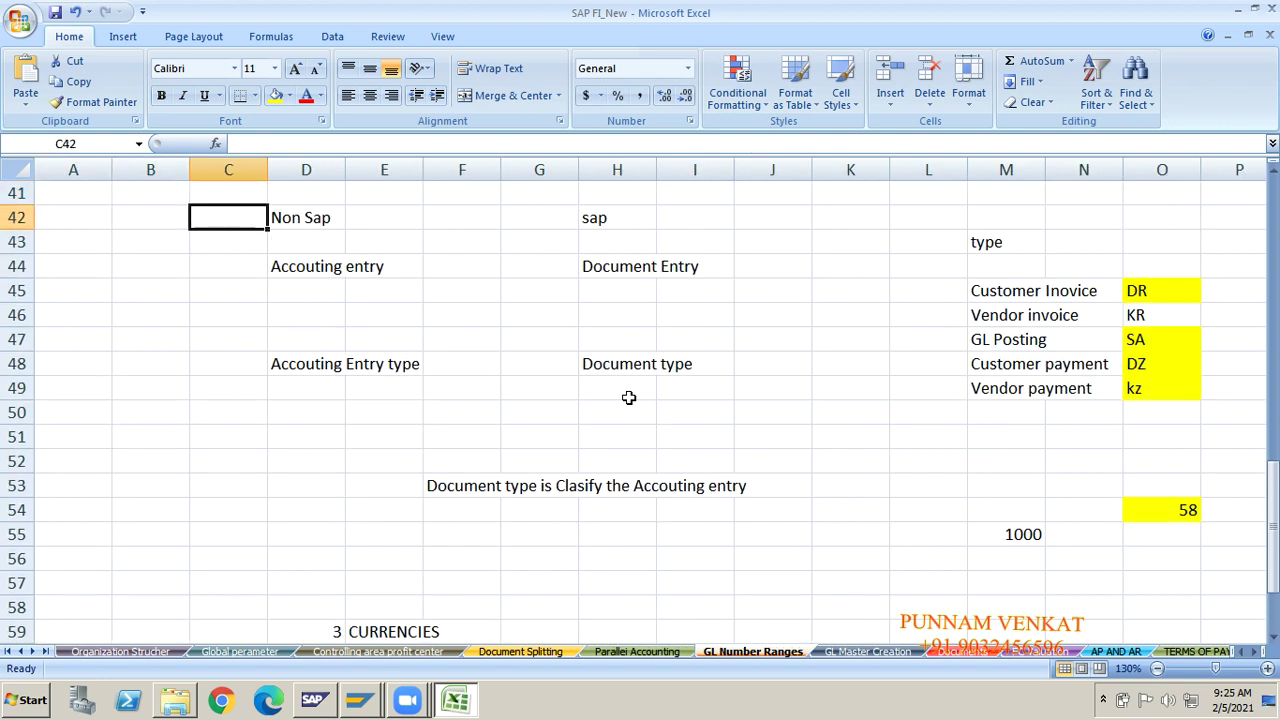
# Delete the notes on currencies, ledgers and views, including G1 and G2, from the range B58:L61.
pyautogui.press('Down')
pyautogui.press('Down')
pyautogui.press('Down')
pyautogui.press('Down')
pyautogui.press('Down')
pyautogui.press('Down')
pyautogui.press('Down')
pyautogui.press('Down')
pyautogui.press('Down')
pyautogui.press('Down')
pyautogui.press('Down')
pyautogui.press('Down')
pyautogui.press('Down')
pyautogui.press('Down')
pyautogui.press('Down')
pyautogui.press('Down')
pyautogui.press('Down')
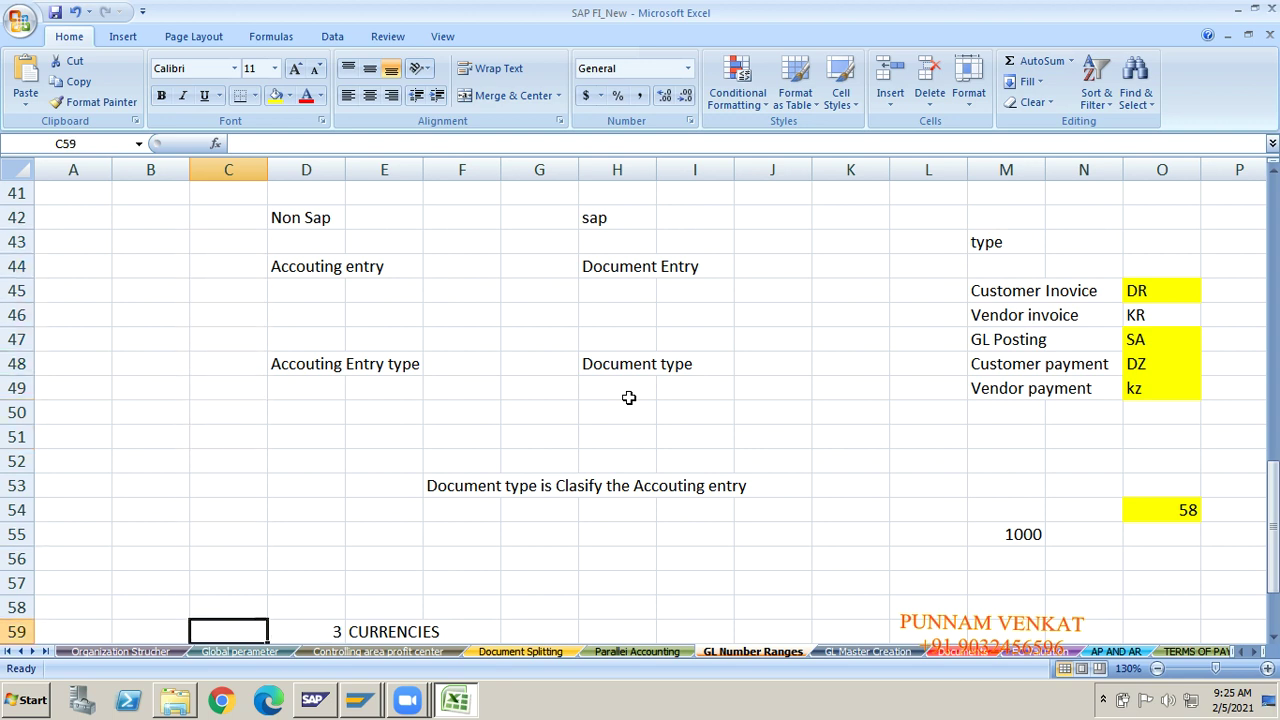
pyautogui.press('Down')
pyautogui.press('Down')
pyautogui.press('Down')
pyautogui.press('Up')
pyautogui.press('Up')
pyautogui.press('Up')
pyautogui.press('Up')
pyautogui.press('Left')
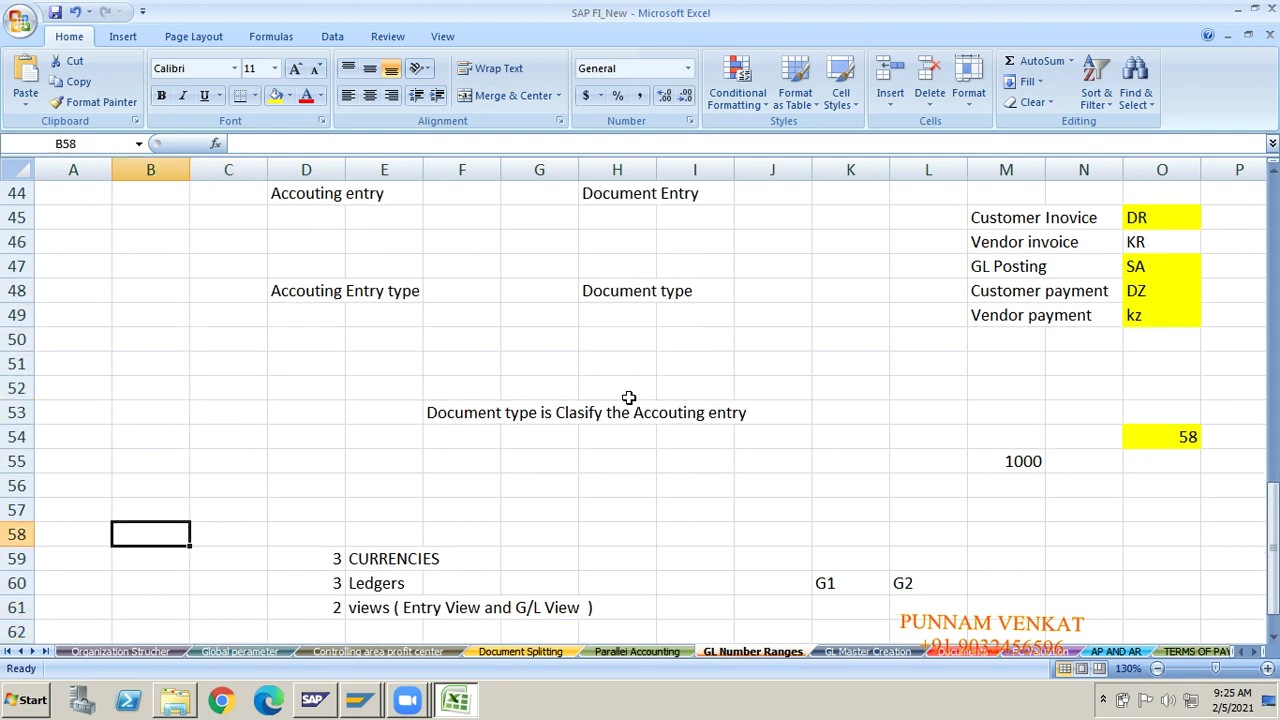
pyautogui.hotkey('shift', 'Right')
pyautogui.hotkey('shift', 'Right')
pyautogui.hotkey('shift', 'Right')
pyautogui.hotkey('shift', 'Right')
pyautogui.hotkey('shift', 'Right')
pyautogui.hotkey('shift', 'Right')
pyautogui.hotkey('shift', 'Right')
pyautogui.hotkey('shift', 'Right')
pyautogui.hotkey('shift', 'Right')
pyautogui.hotkey('shift', 'Down')
pyautogui.hotkey('shift', 'Down')
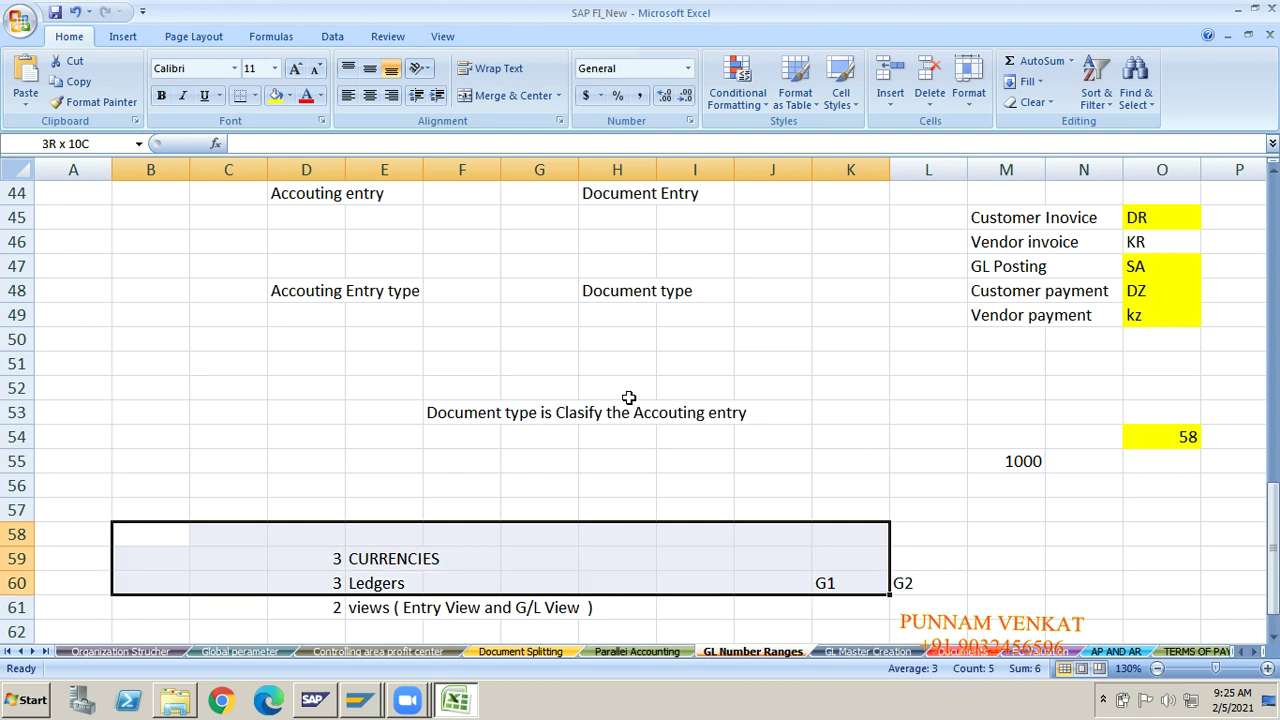
pyautogui.hotkey('shift', 'Right')
pyautogui.hotkey('shift', 'Down')
pyautogui.press('Delete')
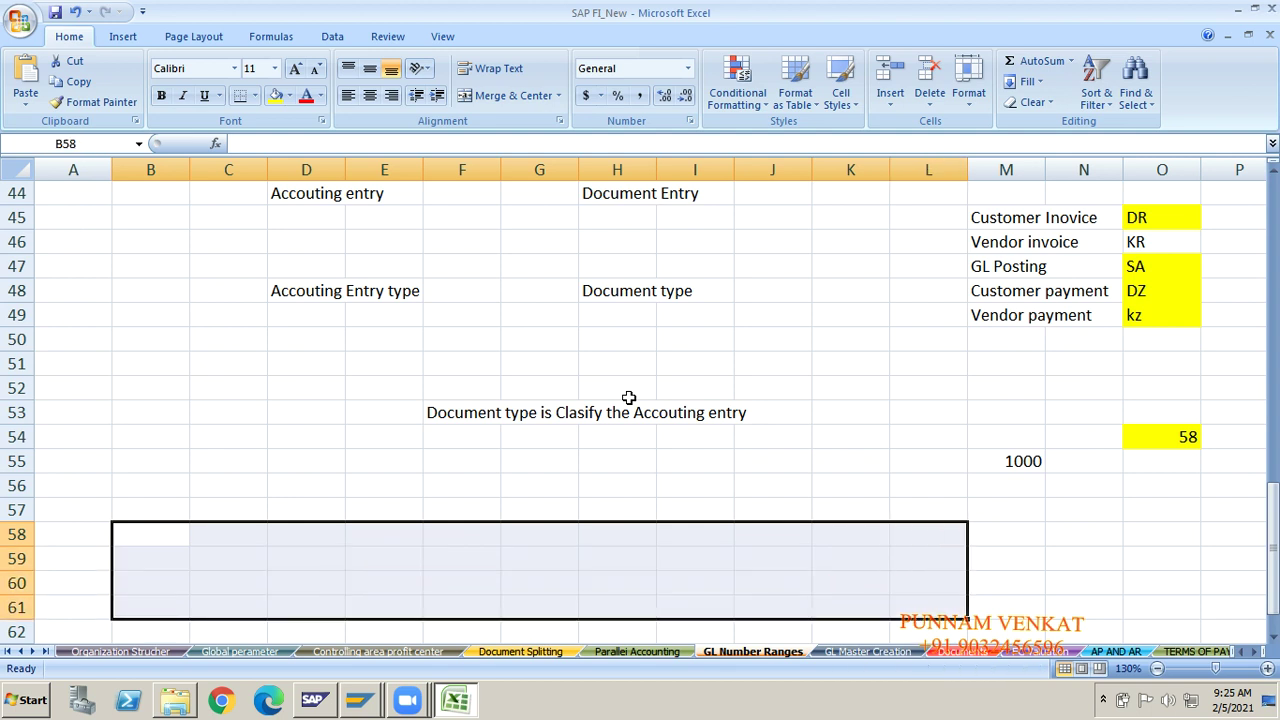
# Review the Non Sap and sap comparison and the document type codes from row 40 down to row 63.
pyautogui.press('Up')
pyautogui.press('Up')
pyautogui.press('Up')
pyautogui.press('Up')
pyautogui.press('Up')
pyautogui.press('Up')
pyautogui.press('Up')
pyautogui.press('Up')
pyautogui.press('Up')
pyautogui.press('Up')
pyautogui.press('Up')
pyautogui.press('Up')
pyautogui.press('Up')
pyautogui.press('Up')
pyautogui.press('Up')
pyautogui.press('Up')
pyautogui.press('Up')
pyautogui.press('Up')
pyautogui.press('Up')
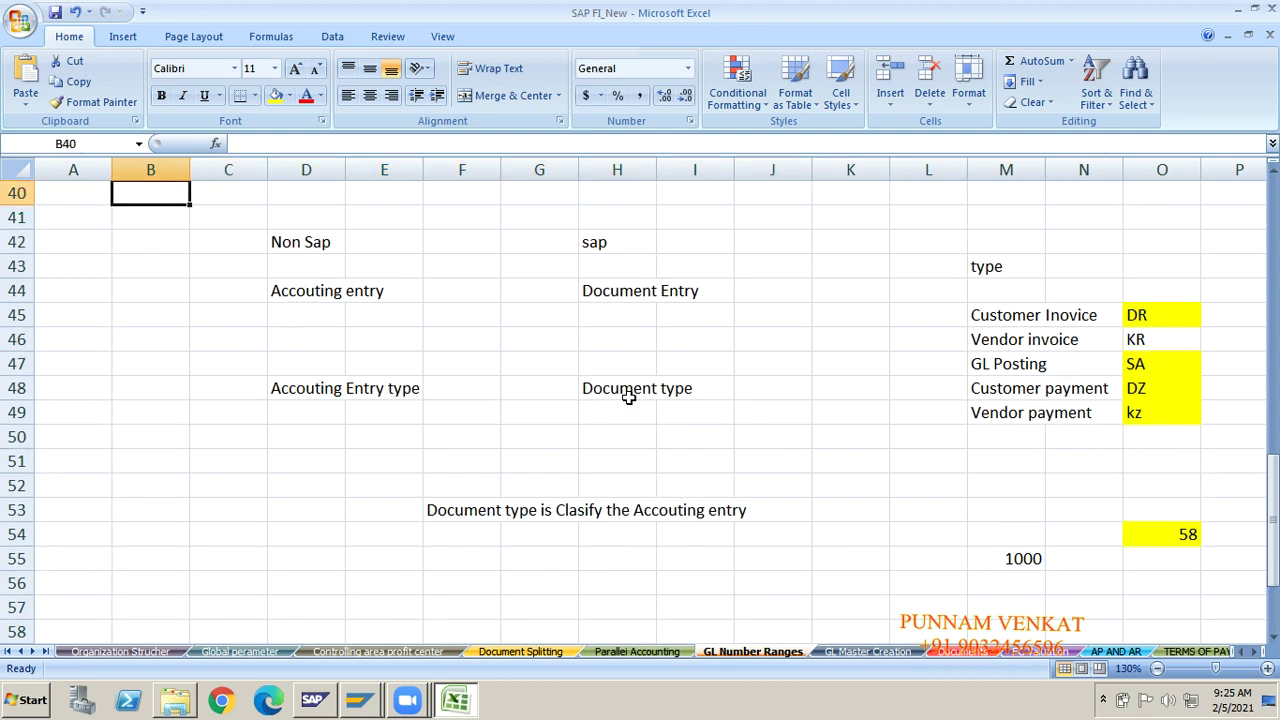
pyautogui.press('Down')
pyautogui.press('Down')
pyautogui.press('Down')
pyautogui.press('Down')
pyautogui.press('Down')
pyautogui.press('Down')
pyautogui.press('Down')
pyautogui.press('Down')
pyautogui.press('Down')
pyautogui.press('Down')
pyautogui.press('Down')
pyautogui.press('Down')
pyautogui.press('Down')
pyautogui.press('Down')
pyautogui.press('Down')
pyautogui.press('Down')
pyautogui.press('Down')
pyautogui.press('Down')
pyautogui.press('Down')
pyautogui.press('Down')
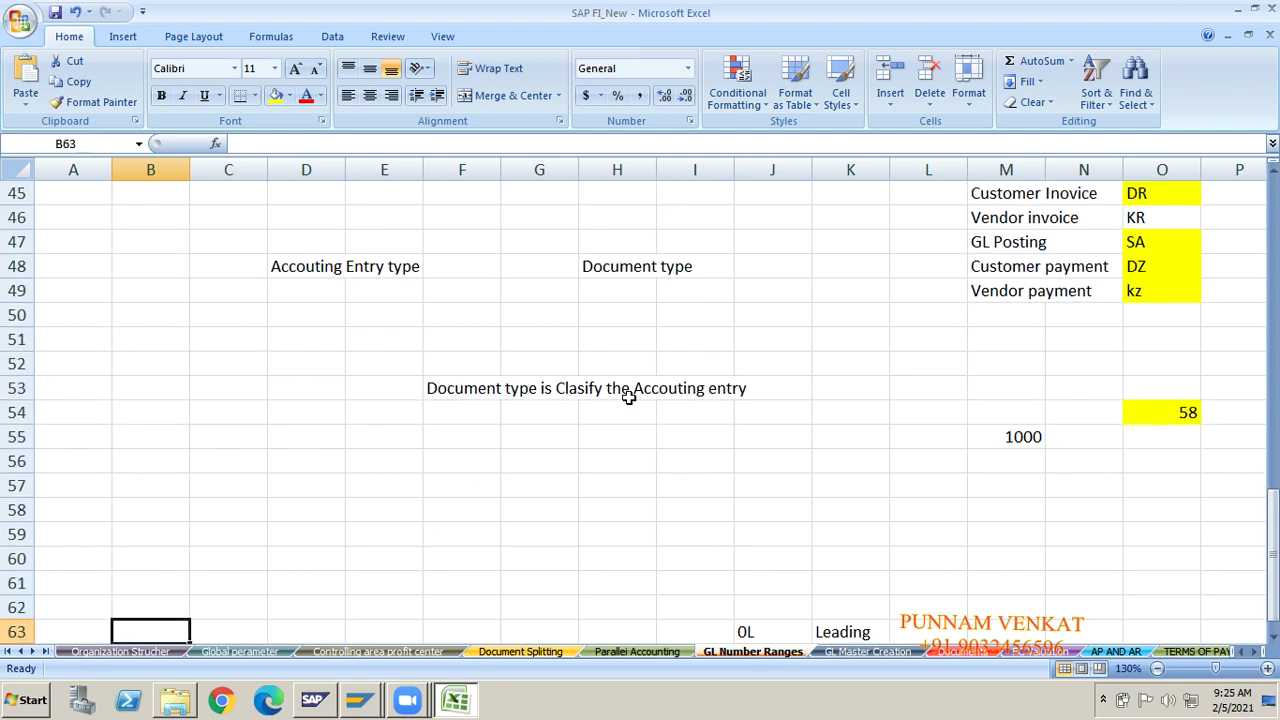
# Enter the document type SA in cell G74, in the empty area below the ledger notes.
pyautogui.press('Down')
pyautogui.press('Down')
pyautogui.press('Down')
pyautogui.press('Down')
pyautogui.press('Down')
pyautogui.press('Down')
pyautogui.press('Down')
pyautogui.press('Down')
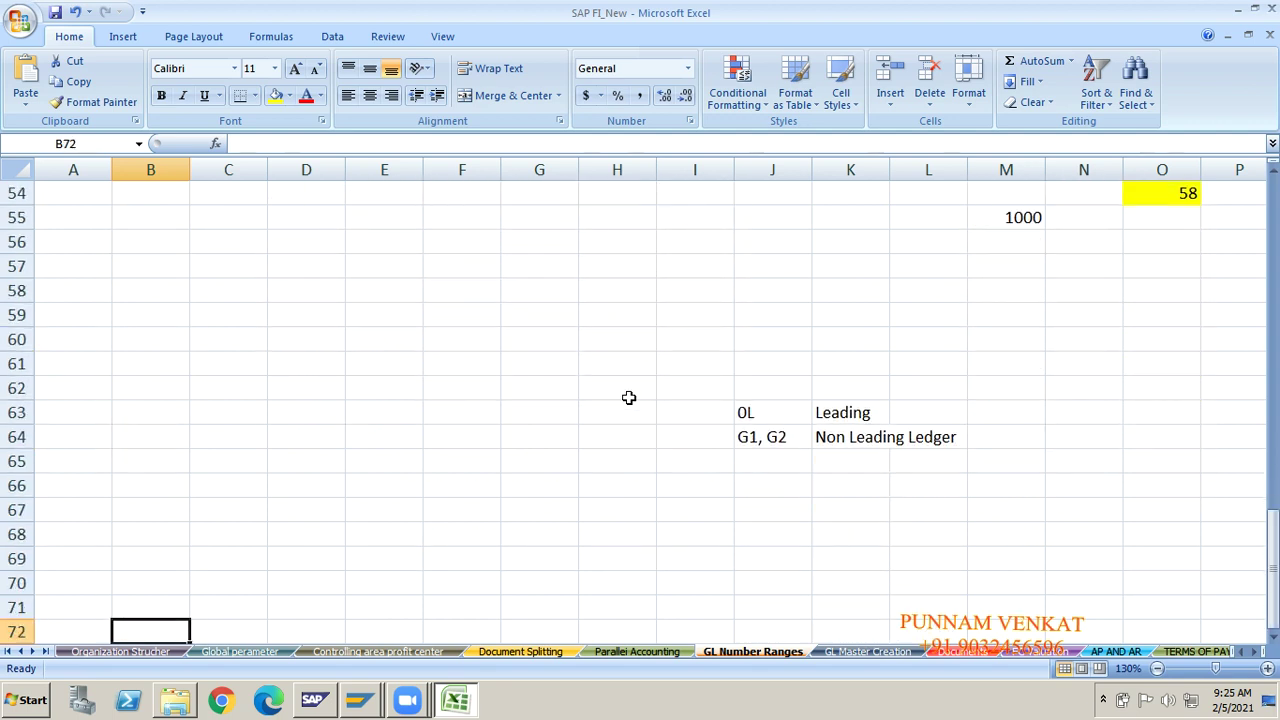
pyautogui.press('Down')
pyautogui.press('Down')
pyautogui.press('Down')
pyautogui.press('Down')
pyautogui.press('Down')
pyautogui.press('Down')
pyautogui.press('Down')
pyautogui.press('Down')
pyautogui.press('Down')
pyautogui.press('Down')
pyautogui.press('Down')
pyautogui.press('Down')
pyautogui.press('Up')
pyautogui.press('Up')
pyautogui.press('Up')
pyautogui.press('Up')
pyautogui.press('Up')
pyautogui.press('Up')
pyautogui.press('Up')
pyautogui.press('Up')
pyautogui.press('Up')
pyautogui.press('Up')
pyautogui.press('Up')
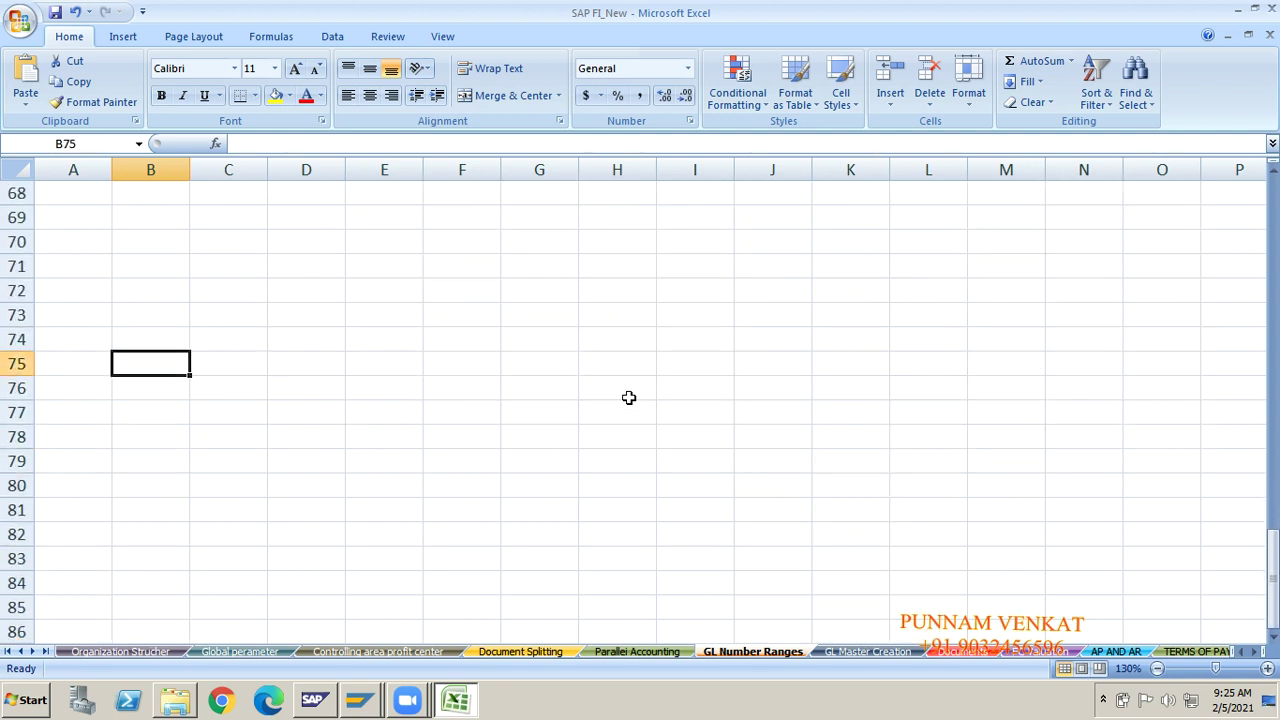
pyautogui.press('Right')
pyautogui.press('Right')
pyautogui.press('Right')
pyautogui.press('Right')
pyautogui.press('Right')
pyautogui.press('Up')
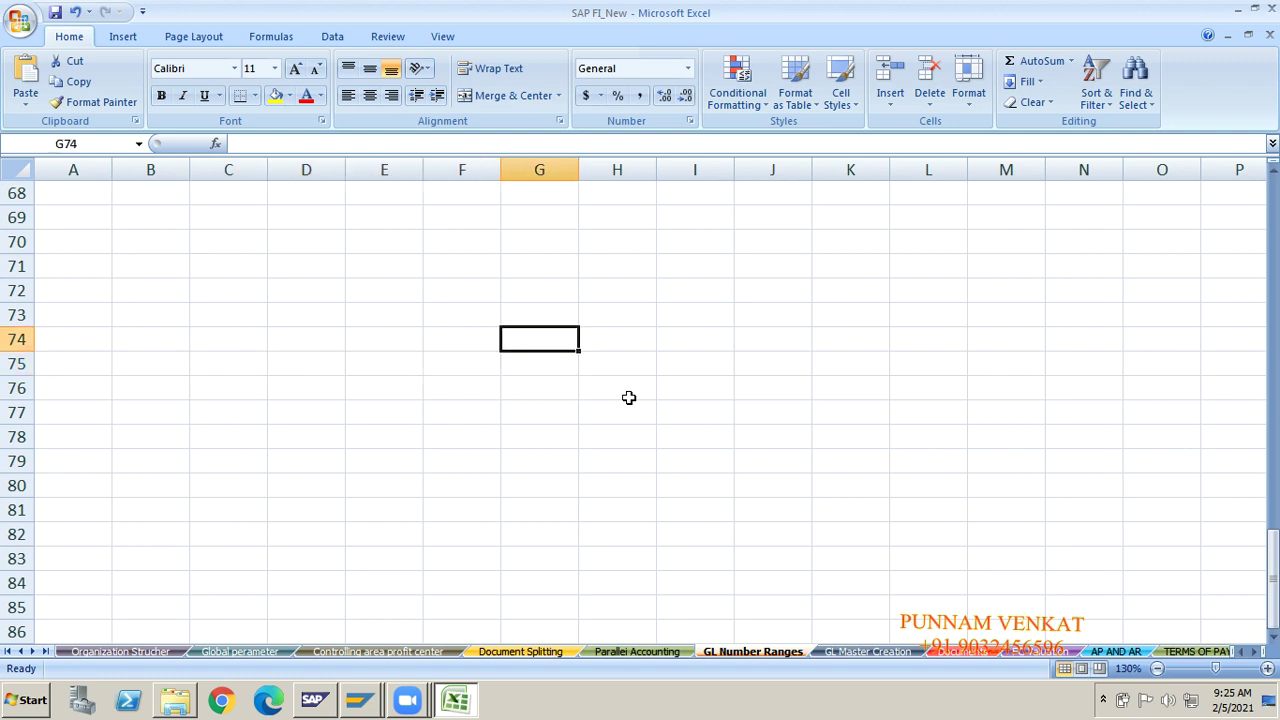
pyautogui.write('SA')
pyautogui.press('Tab')
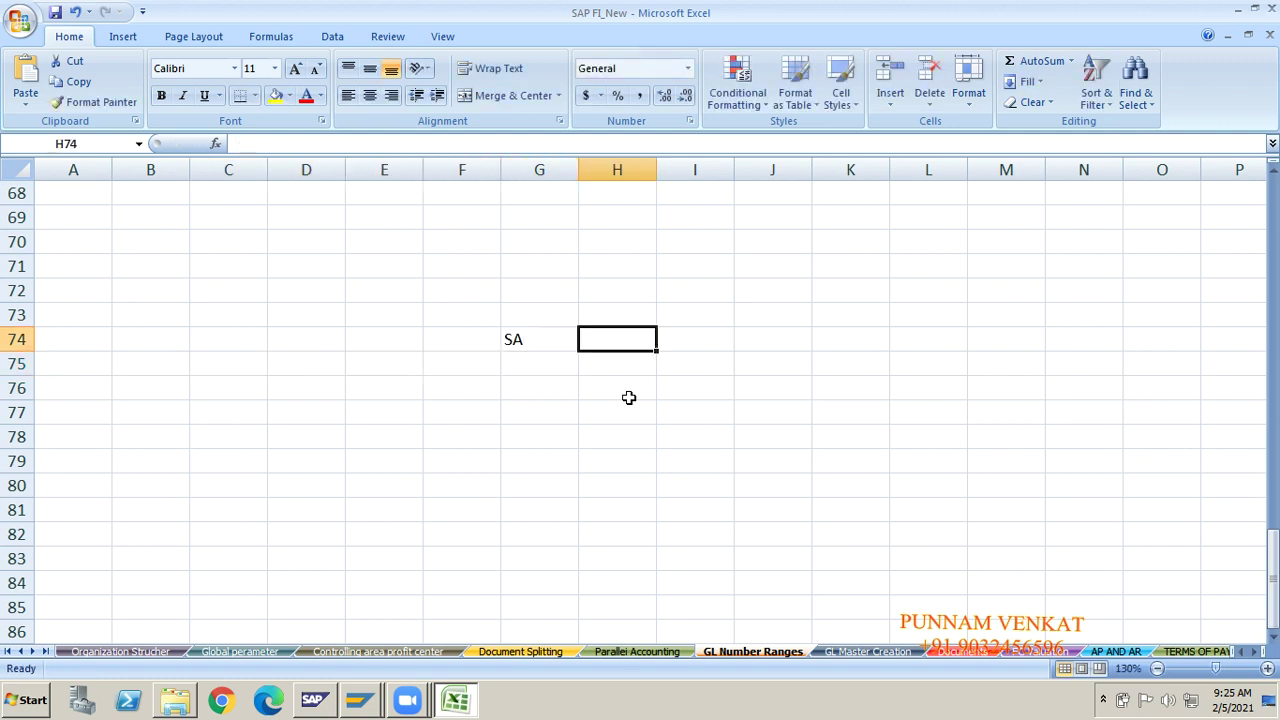
# Describe document type SA in cell H74 as "GL Accouting entry Posting".
pyautogui.write('GL acc')
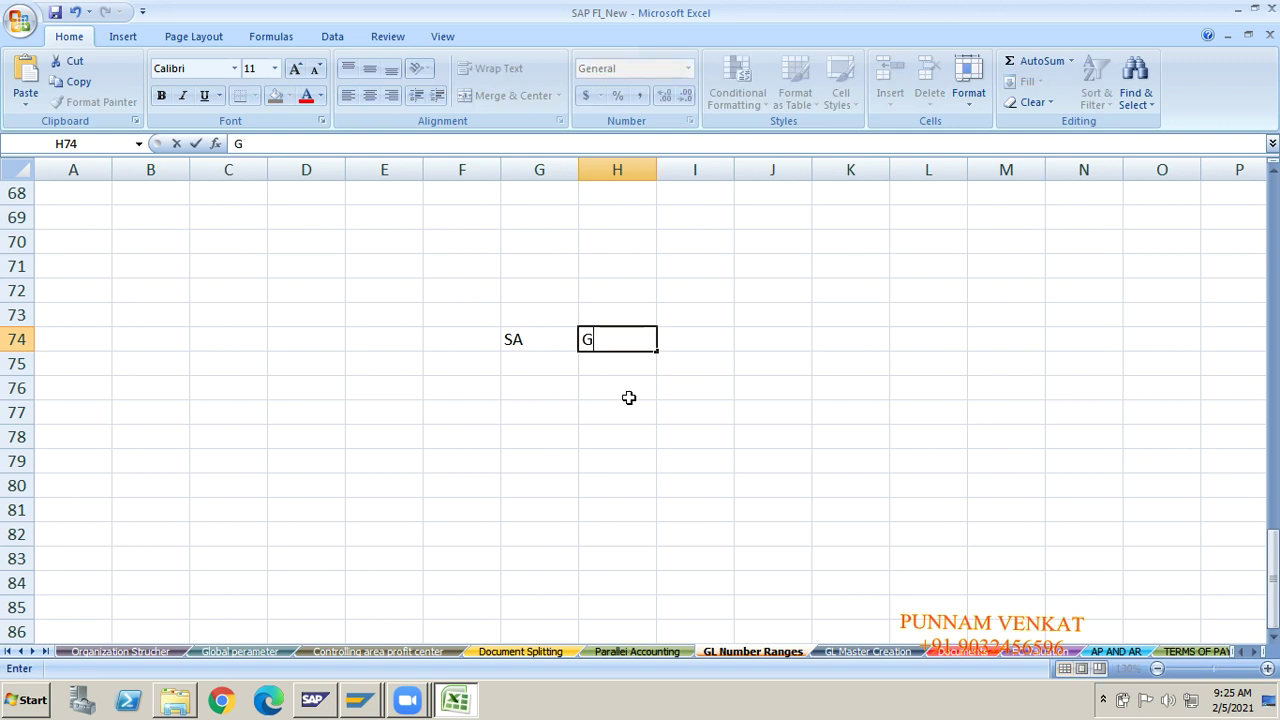
pyautogui.press('BackSpace')
pyautogui.press('BackSpace')
pyautogui.press('BackSpace')
pyautogui.write('Accouting')
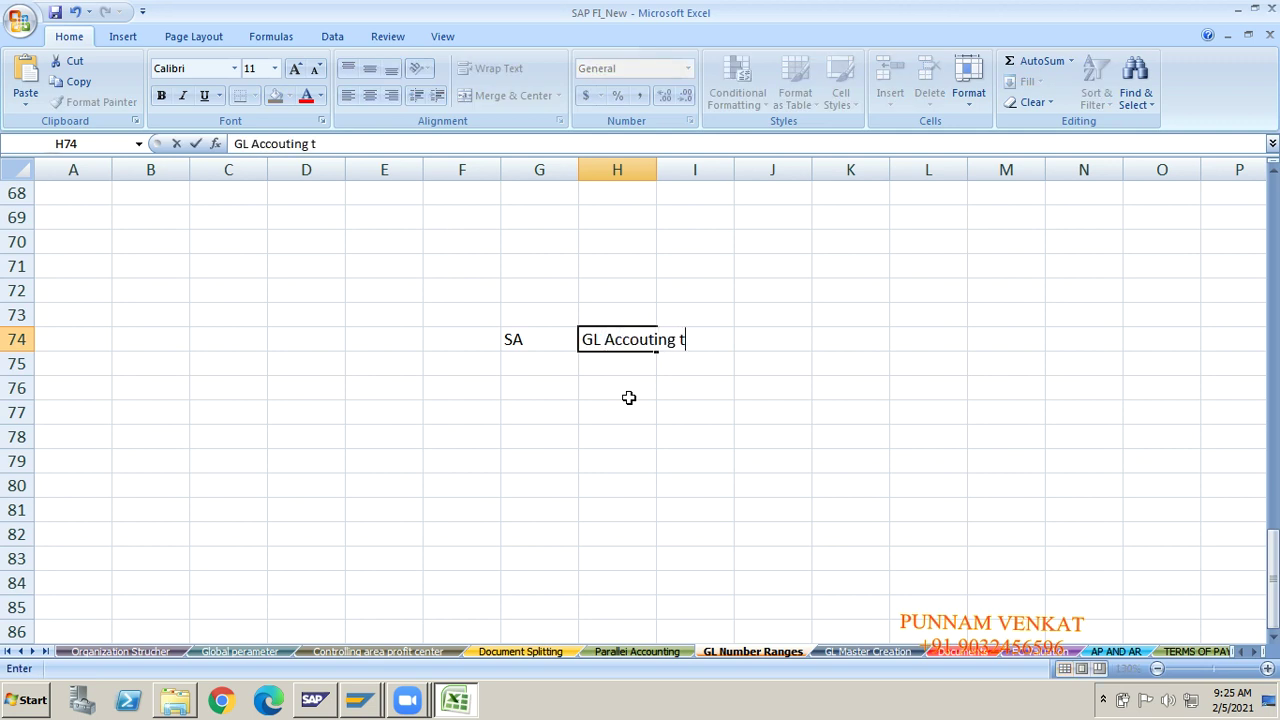
pyautogui.write(' entry pstoin')
pyautogui.press('BackSpace')
pyautogui.press('BackSpace')
pyautogui.press('BackSpace')
pyautogui.press('BackSpace')
pyautogui.press('BackSpace')
pyautogui.press('BackSpace')
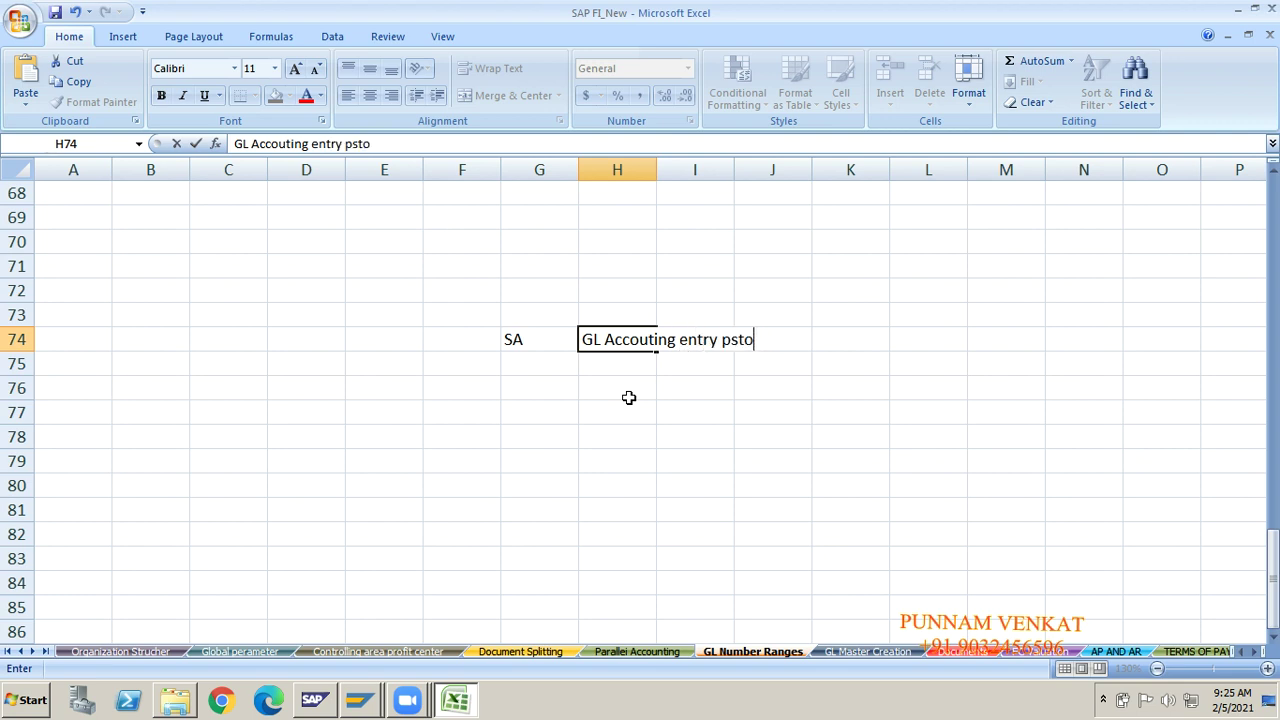
pyautogui.write('Posting')
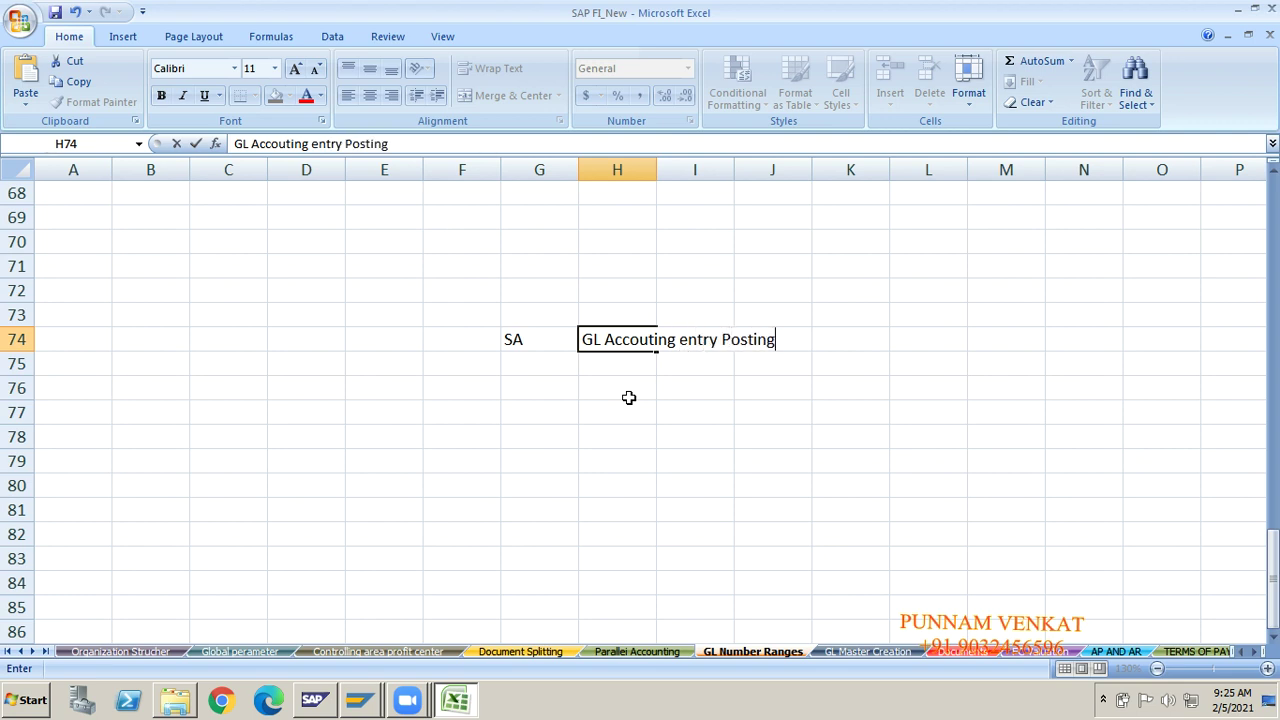
pyautogui.press('Return')
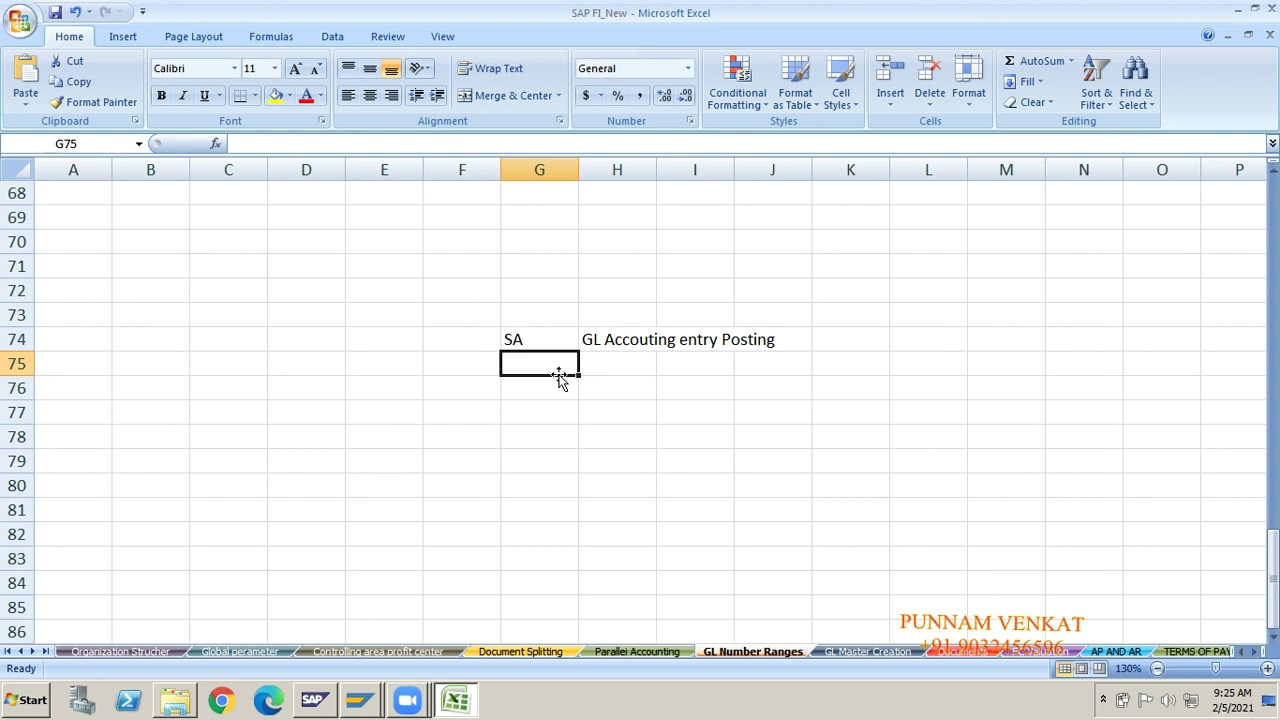
# Enter the number range limits 1 in F76 and 100 in G76 below document type SA.
pyautogui.click(540, 340)
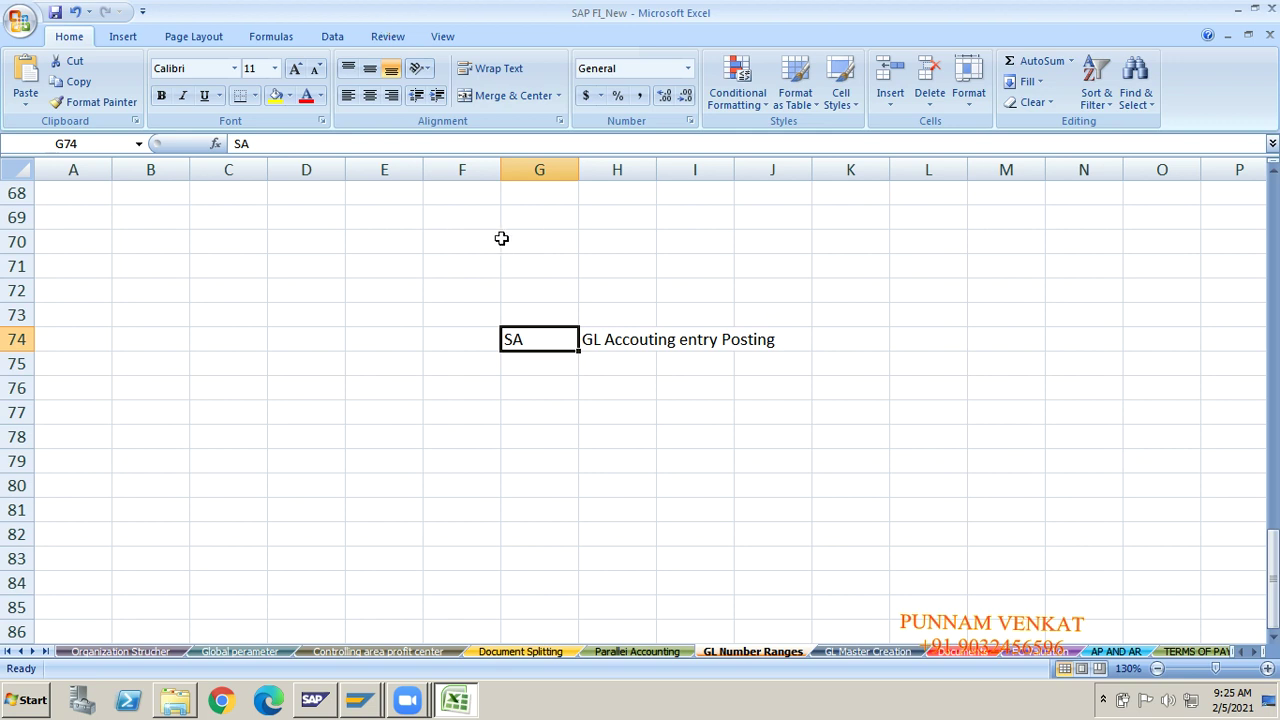
pyautogui.click(507, 436)
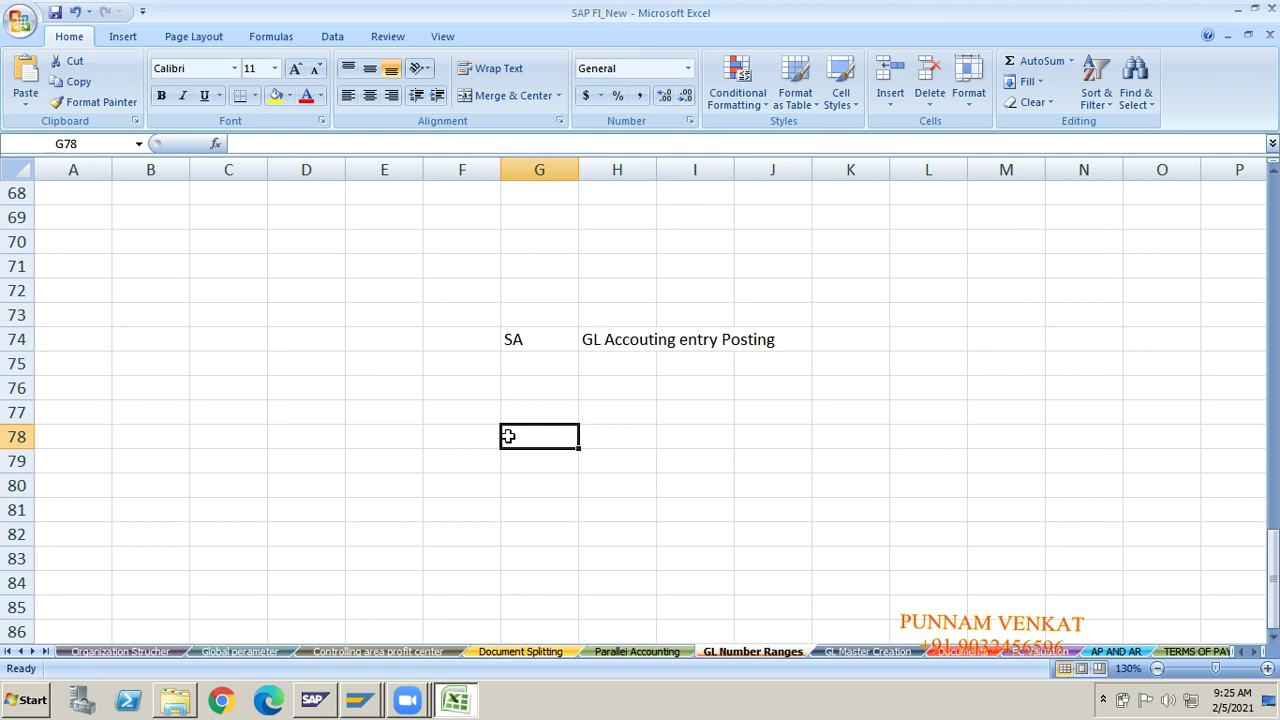
pyautogui.click(467, 396)
pyautogui.write('1')
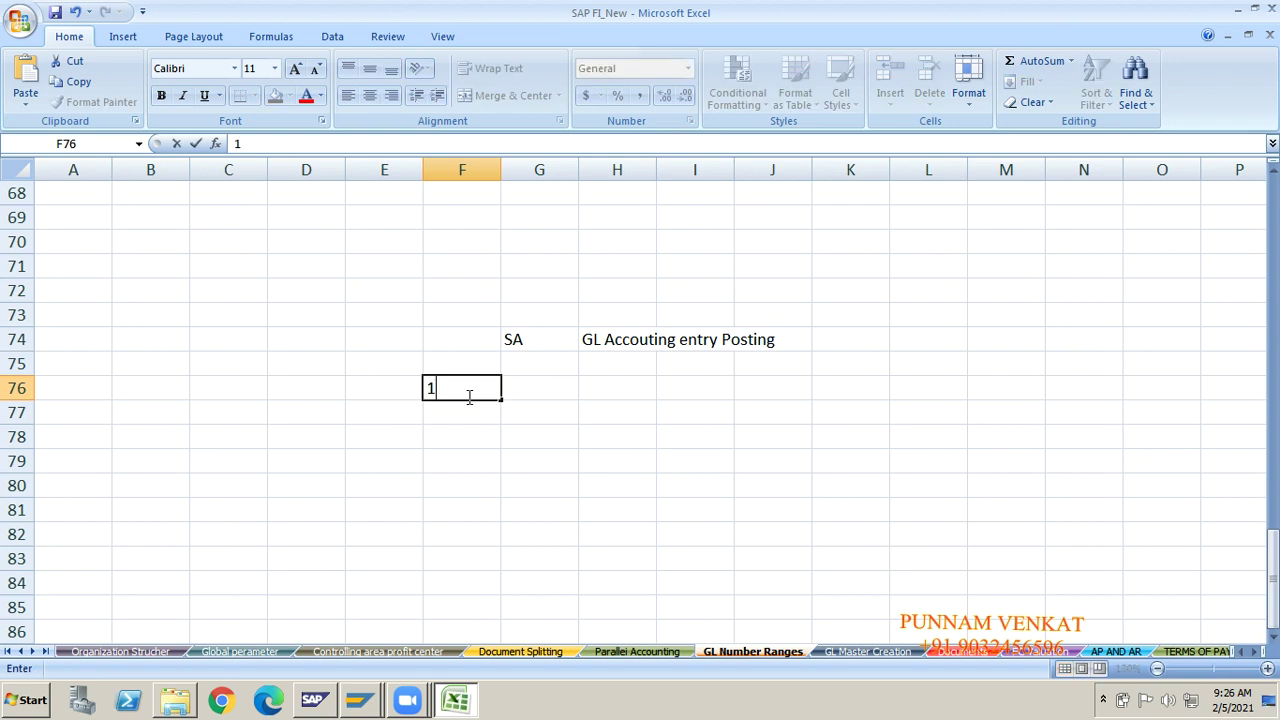
pyautogui.press('Tab')
pyautogui.write('100')
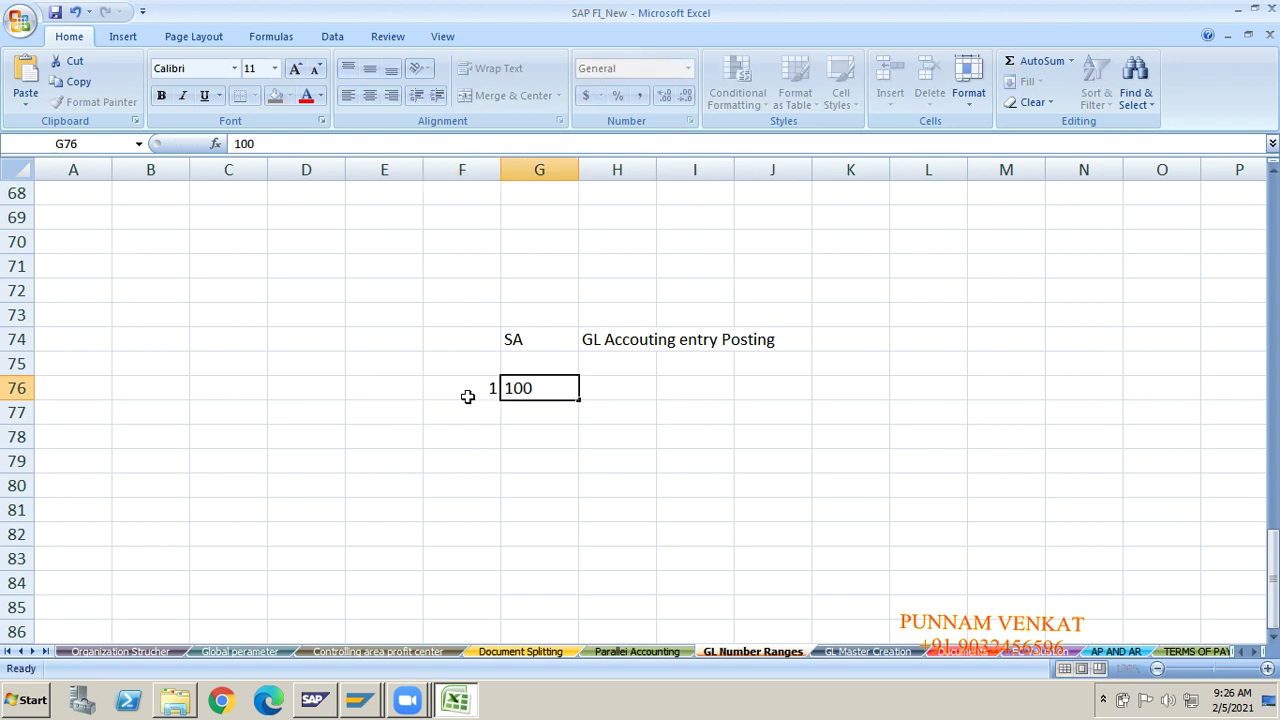
pyautogui.press('Return')
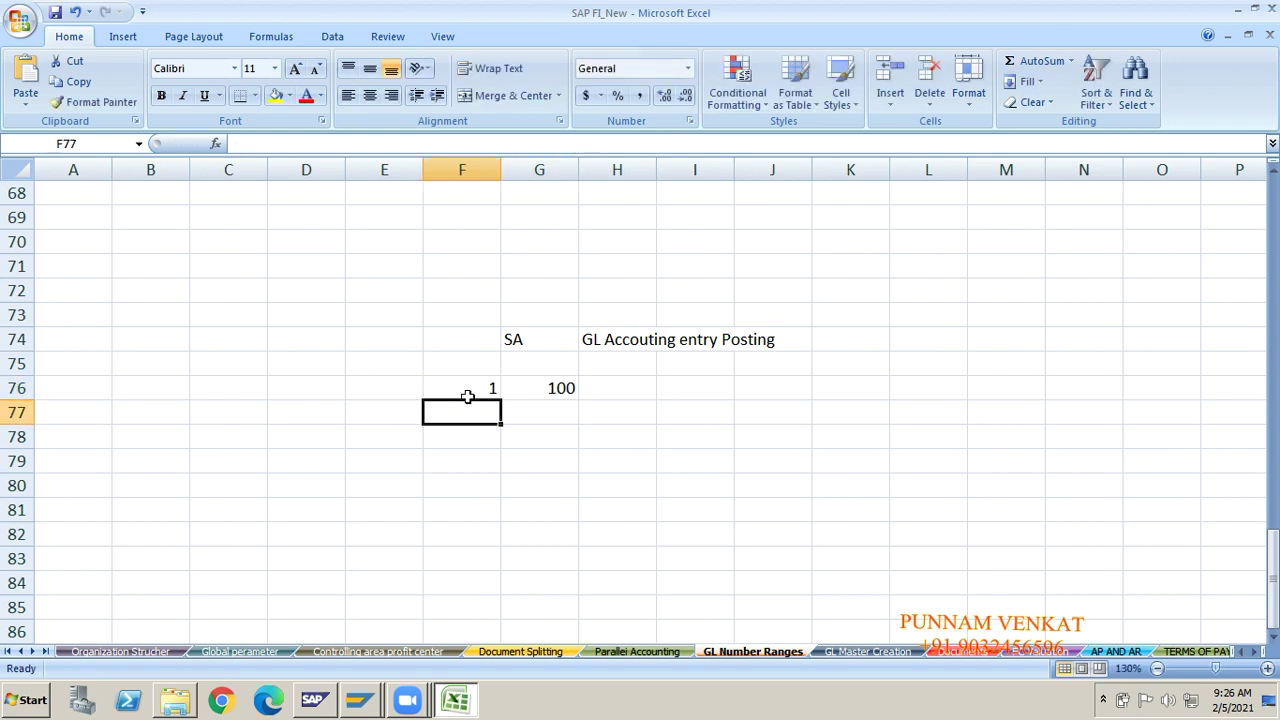
# Enter the document type DR in cell K74, after the SA description in the same row.
pyautogui.press('Right')
pyautogui.press('Right')
pyautogui.press('Right')
pyautogui.press('Right')
pyautogui.press('Right')
pyautogui.press('Right')
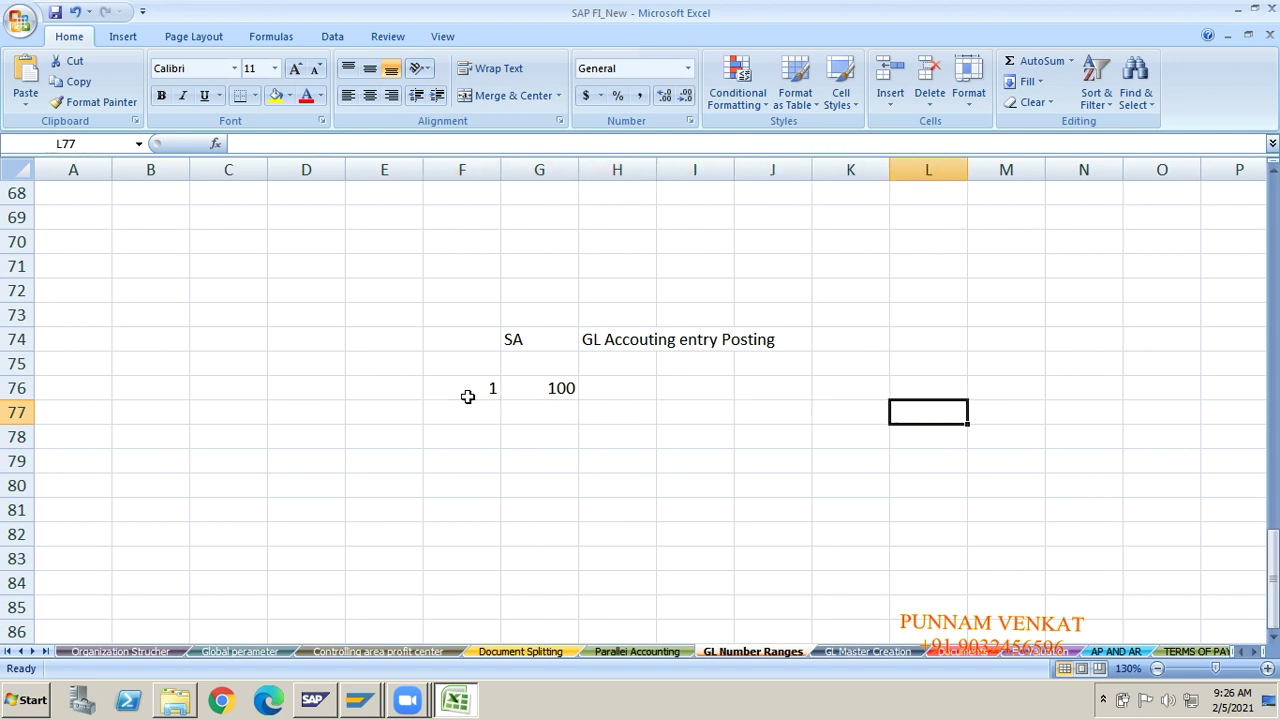
pyautogui.press('Up')
pyautogui.press('Up')
pyautogui.press('Up')
pyautogui.press('Left')
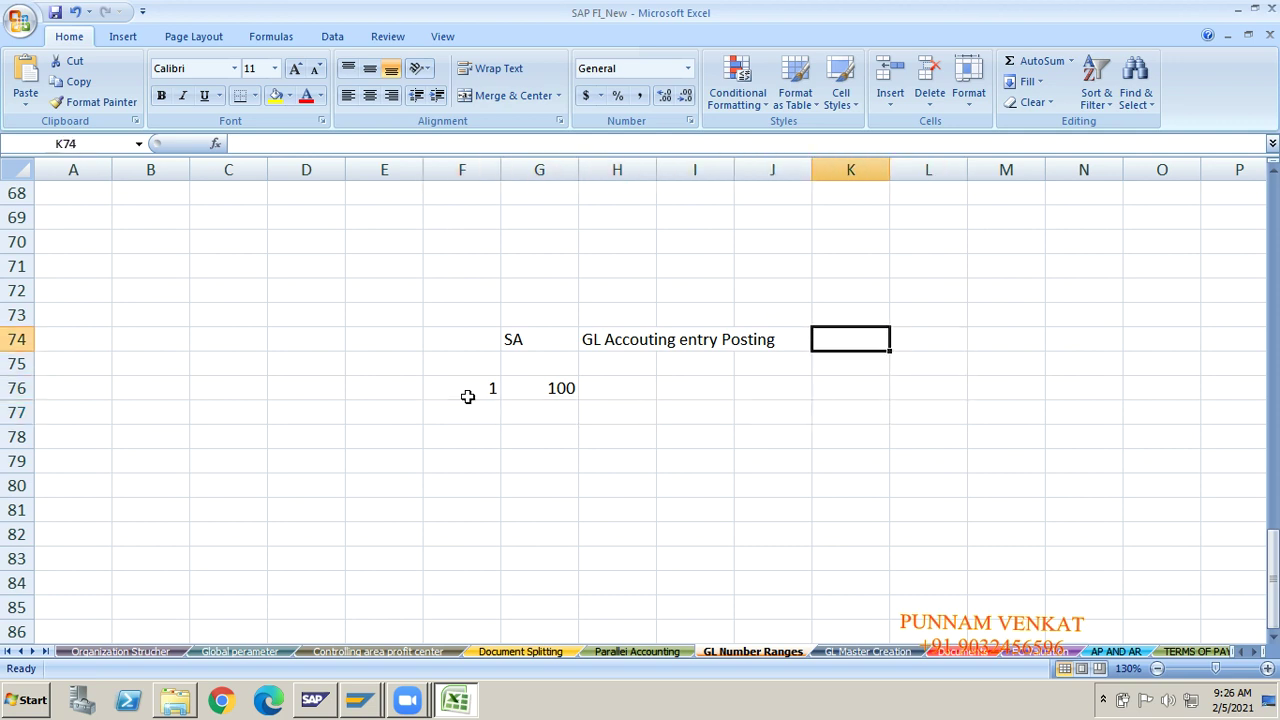
pyautogui.write('dr')
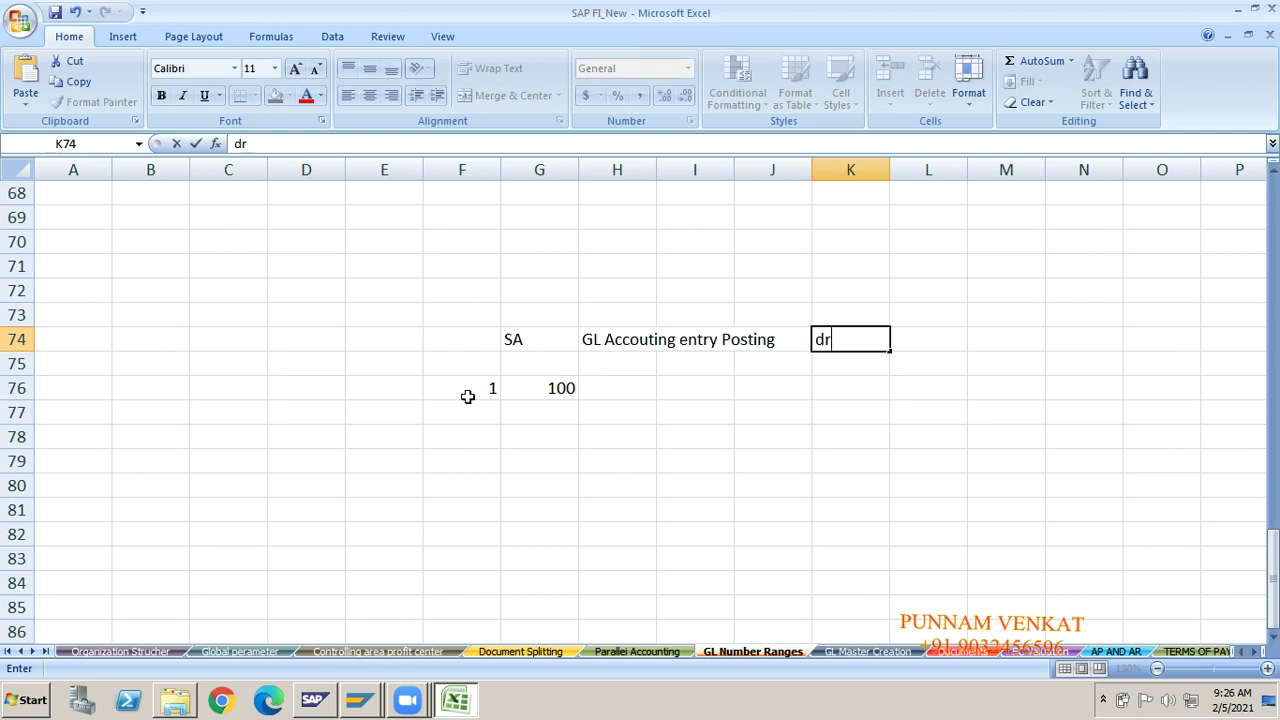
pyautogui.press('BackSpace')
pyautogui.press('BackSpace')
pyautogui.write('DR')
pyautogui.press('Return')
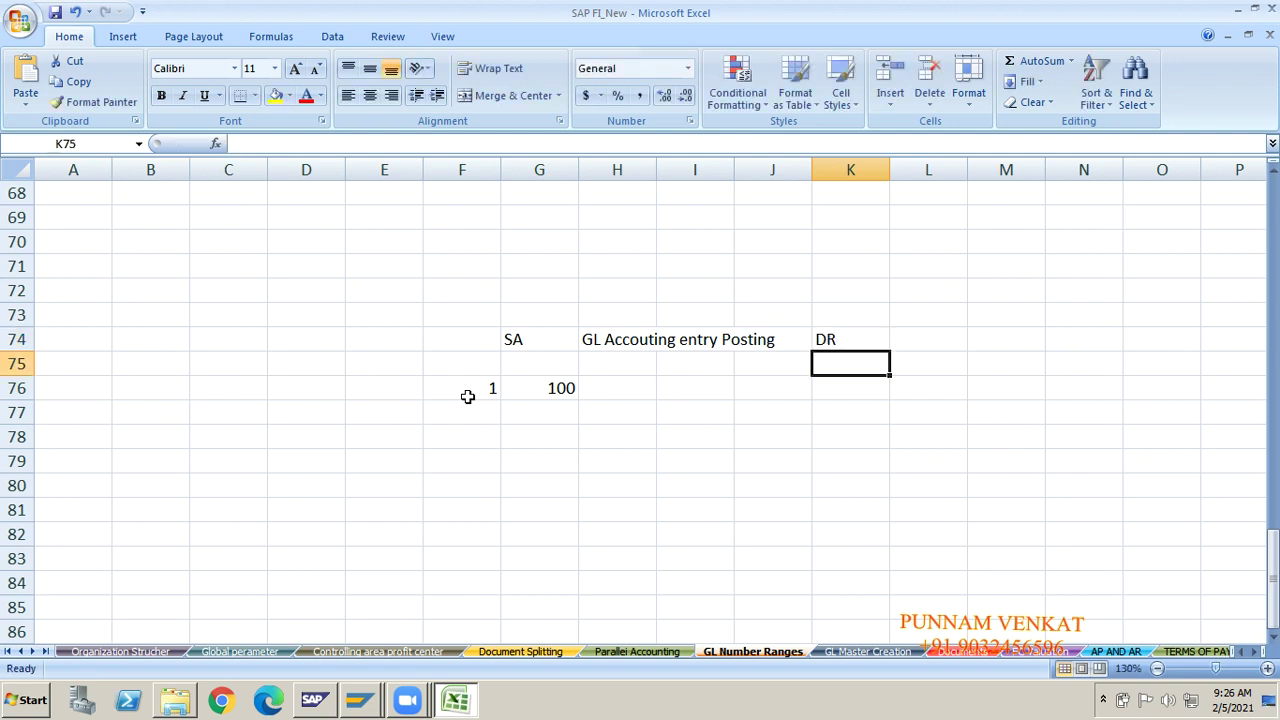
# Describe document type DR in cell L74 as "Customer Invoice posting".
pyautogui.press('Up')
pyautogui.press('Right')
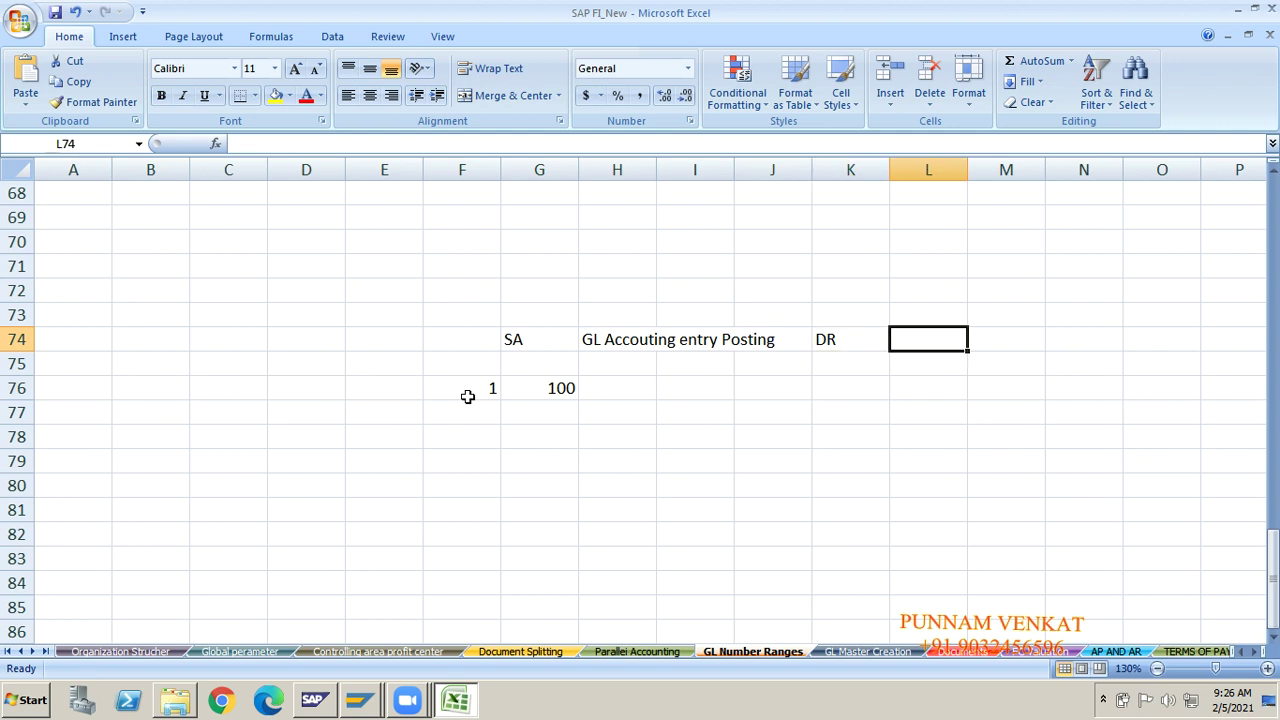
pyautogui.click(640, 168)
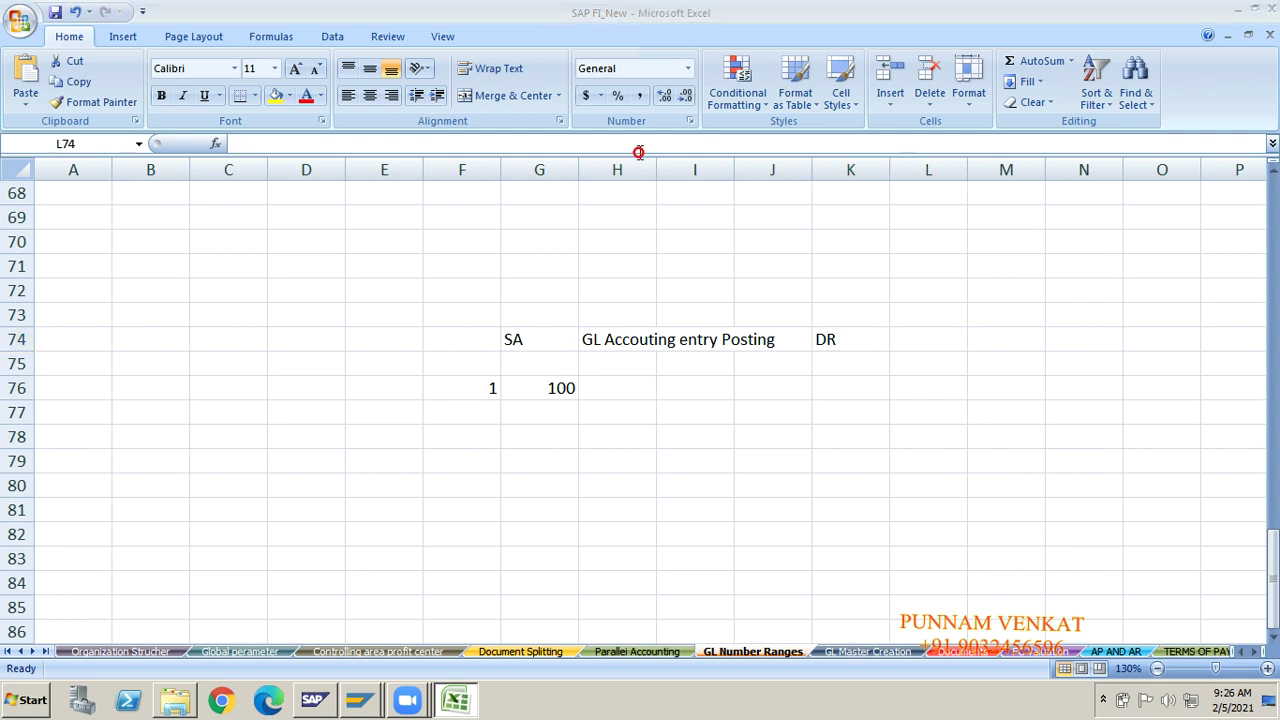
pyautogui.click(909, 339)
pyautogui.write('c')
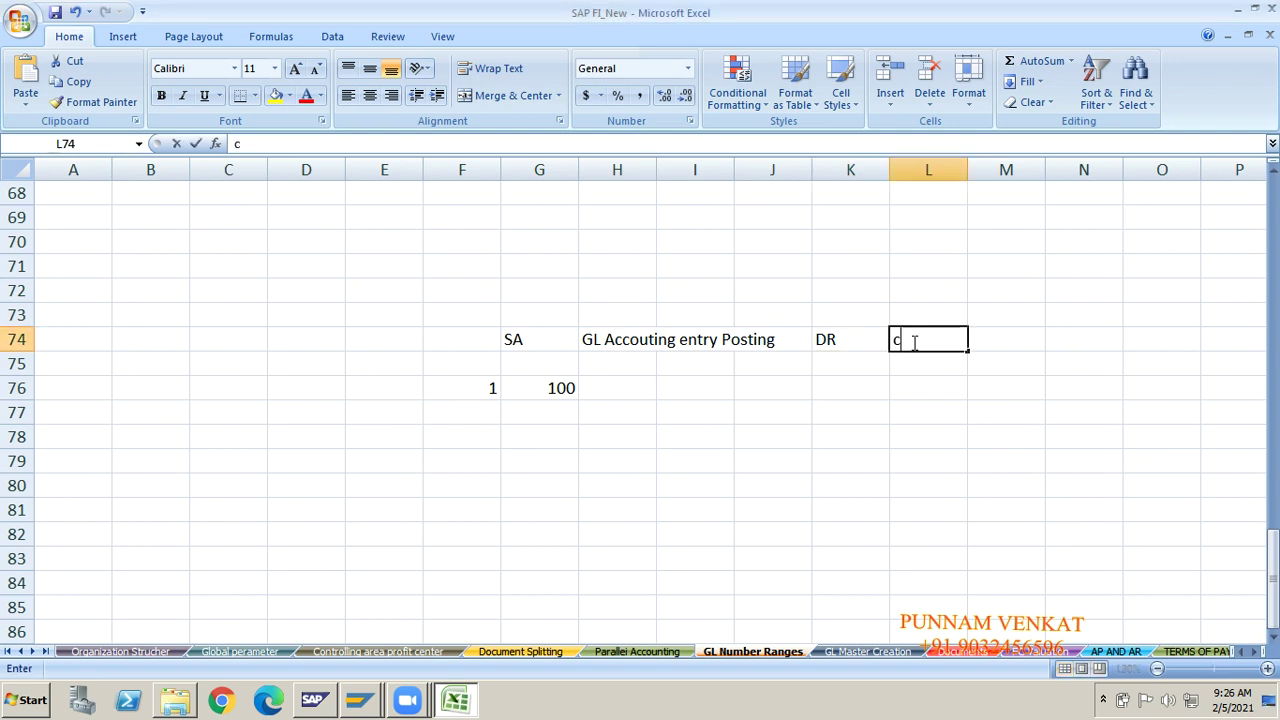
pyautogui.write('u')
pyautogui.press('BackSpace')
pyautogui.press('BackSpace')
pyautogui.write('Custom')
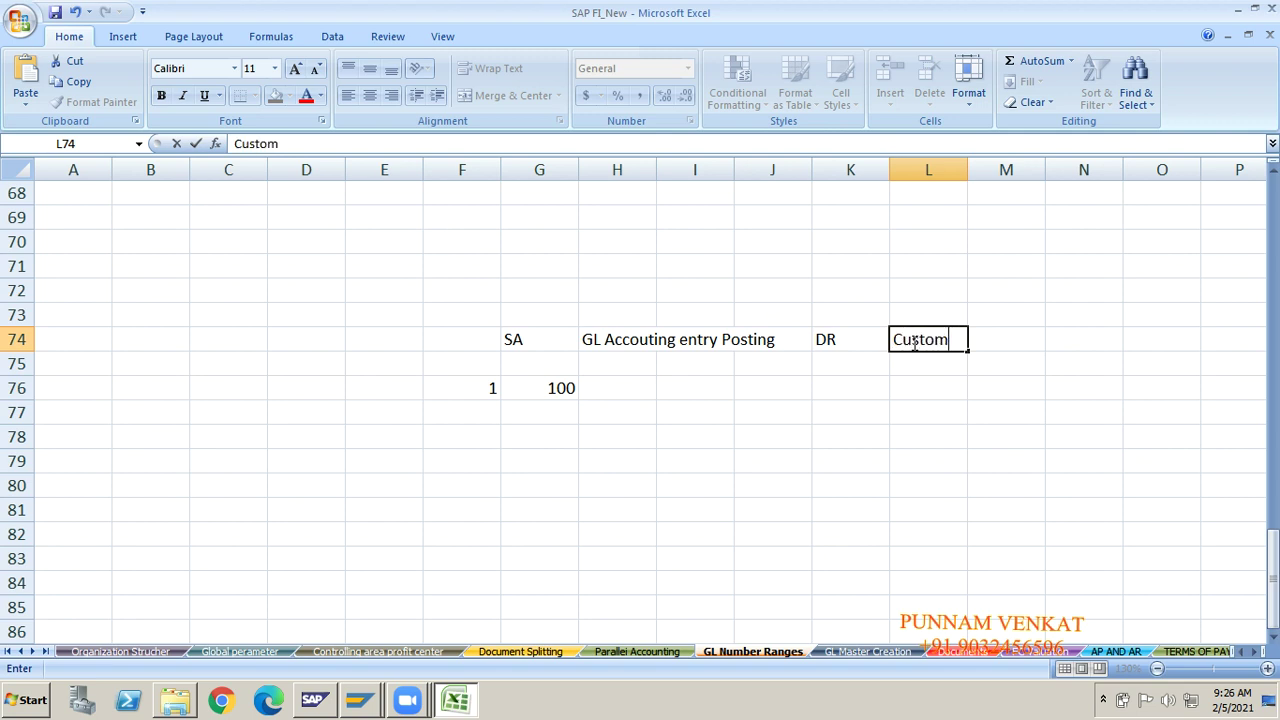
pyautogui.write('er Invoice p')
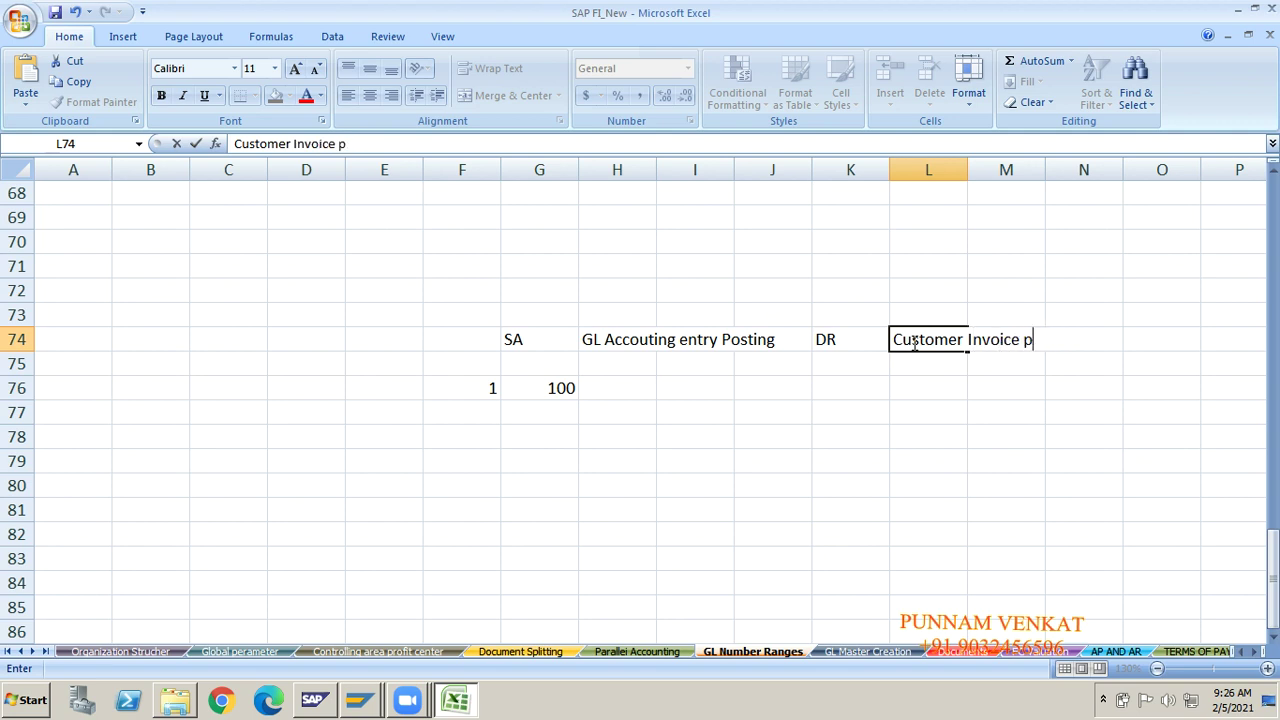
pyautogui.write('osting')
pyautogui.press('Return')
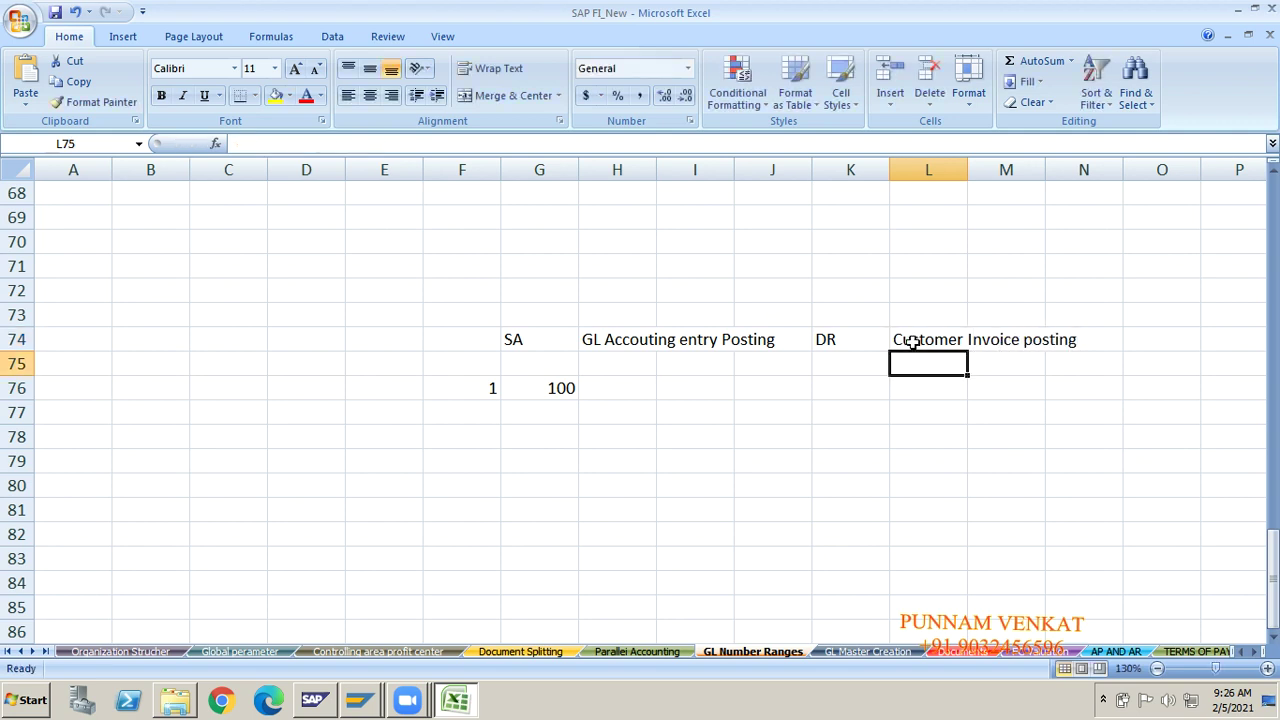
# Enter the number range limits 101 in J76 and 200 in L76 below document type DR.
pyautogui.click(820, 355)
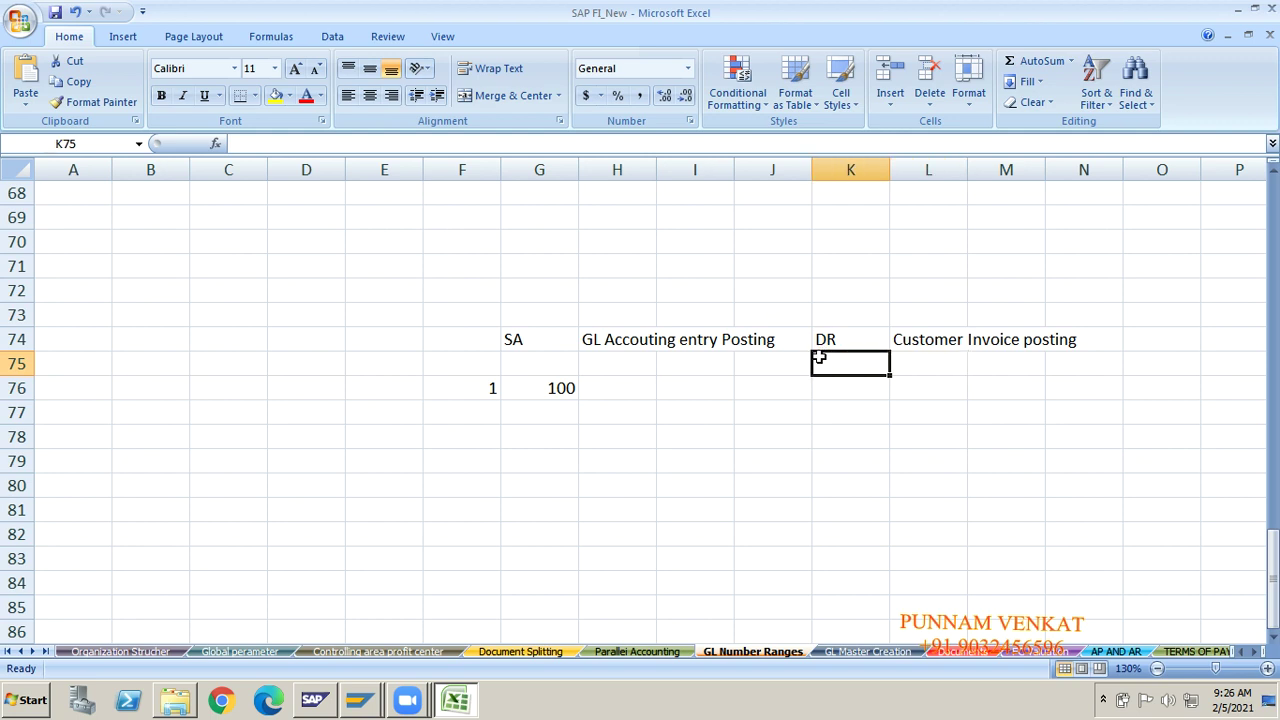
pyautogui.click(798, 388)
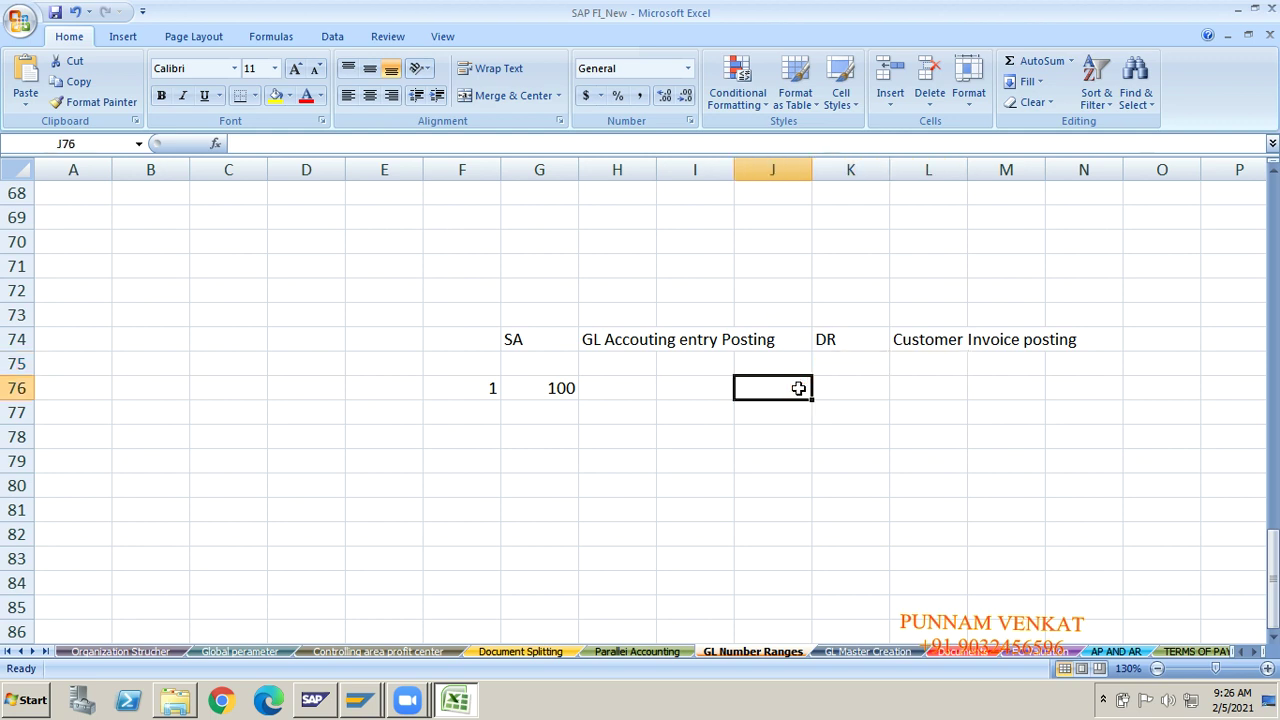
pyautogui.write('101')
pyautogui.press('Tab')
pyautogui.press('Tab')
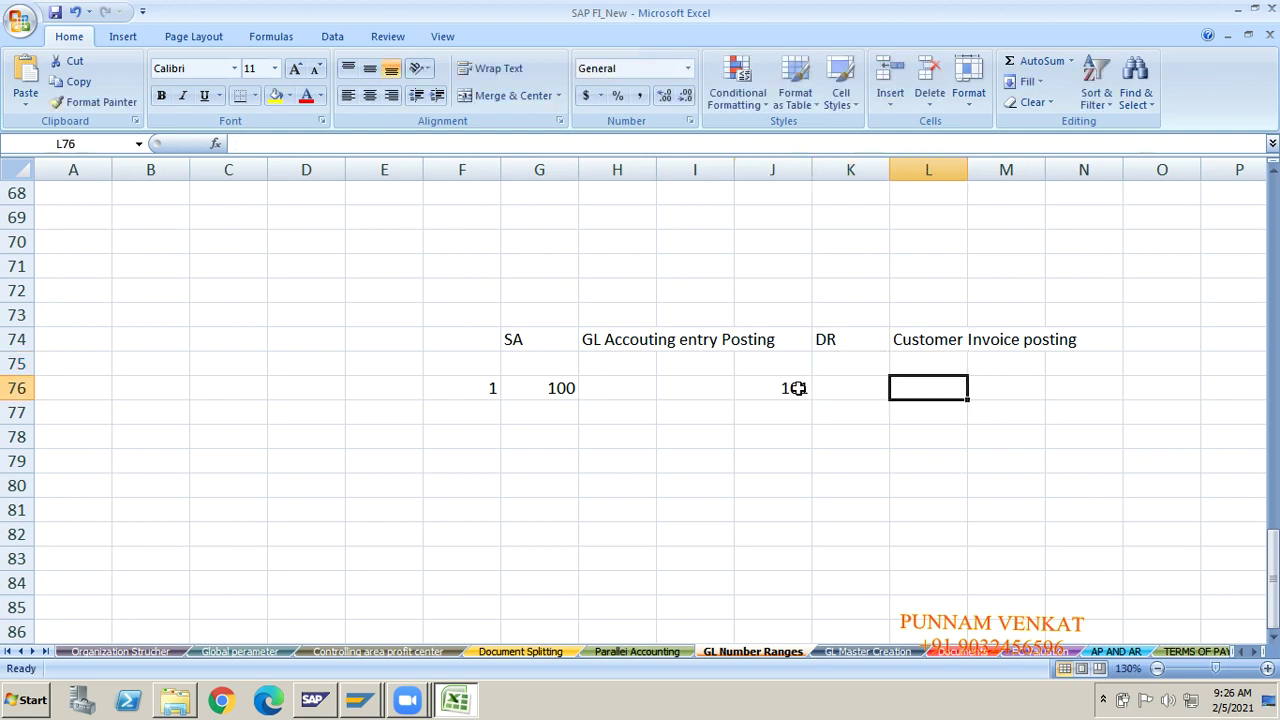
pyautogui.write('200')
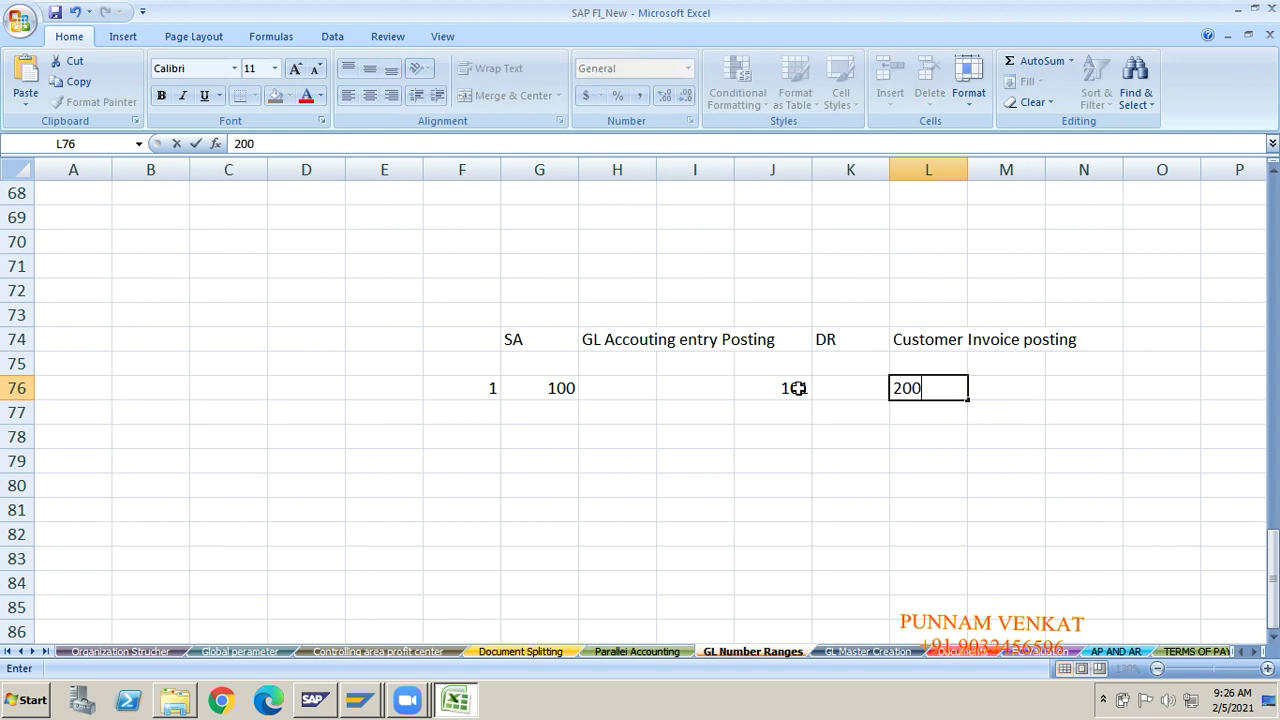
pyautogui.press('Return')
# Draw horizontal arrows in row 76 from 1 to 100 and from 101 to 200.
pyautogui.click(123, 36)
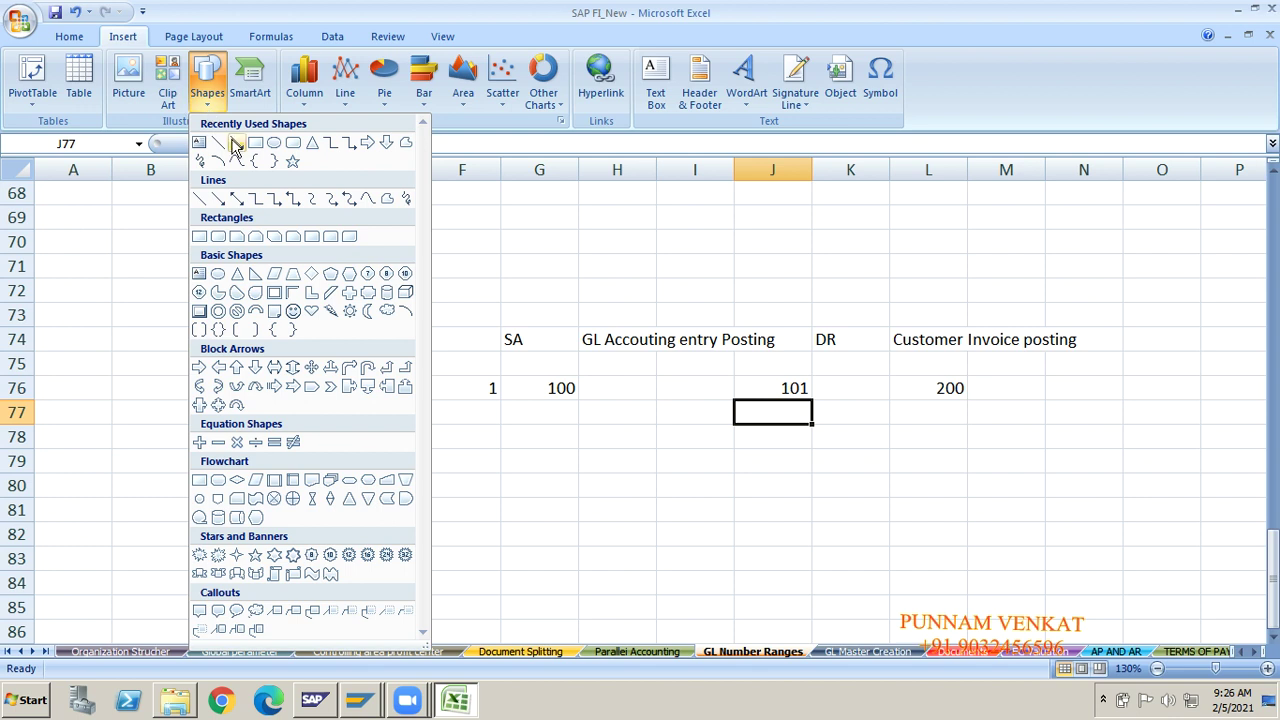
pyautogui.click(232, 142)
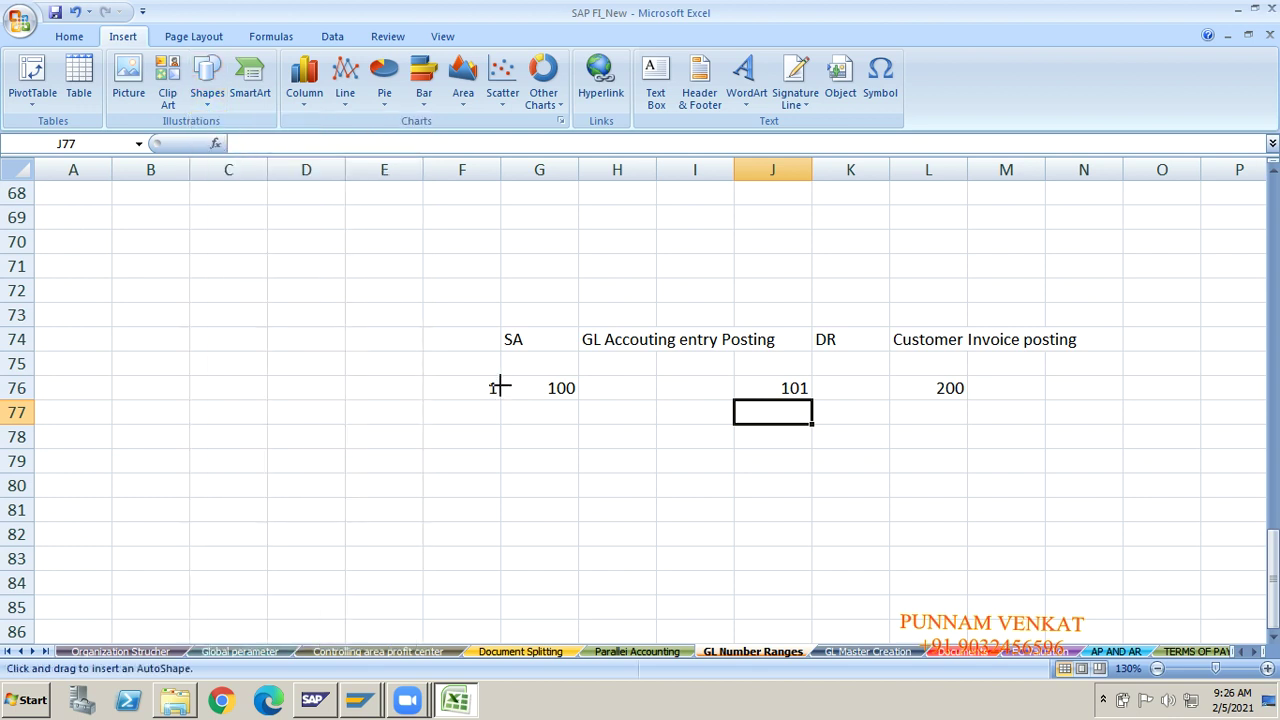
pyautogui.moveTo(501, 385)
pyautogui.mouseDown()
pyautogui.moveTo(614, 414)
pyautogui.moveTo(920, 388)
pyautogui.mouseUp()
# Enter the example document number 101 in cell J80, below the DR number range.
pyautogui.click(826, 472)
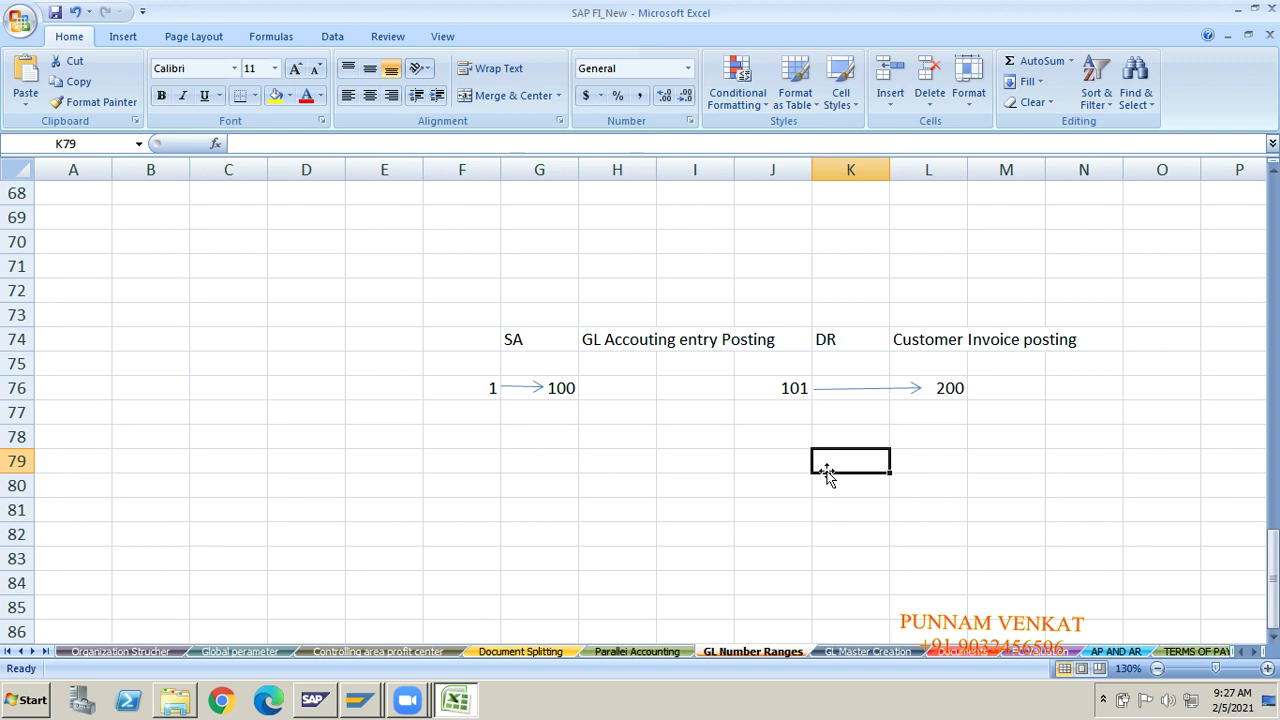
pyautogui.press('Down')
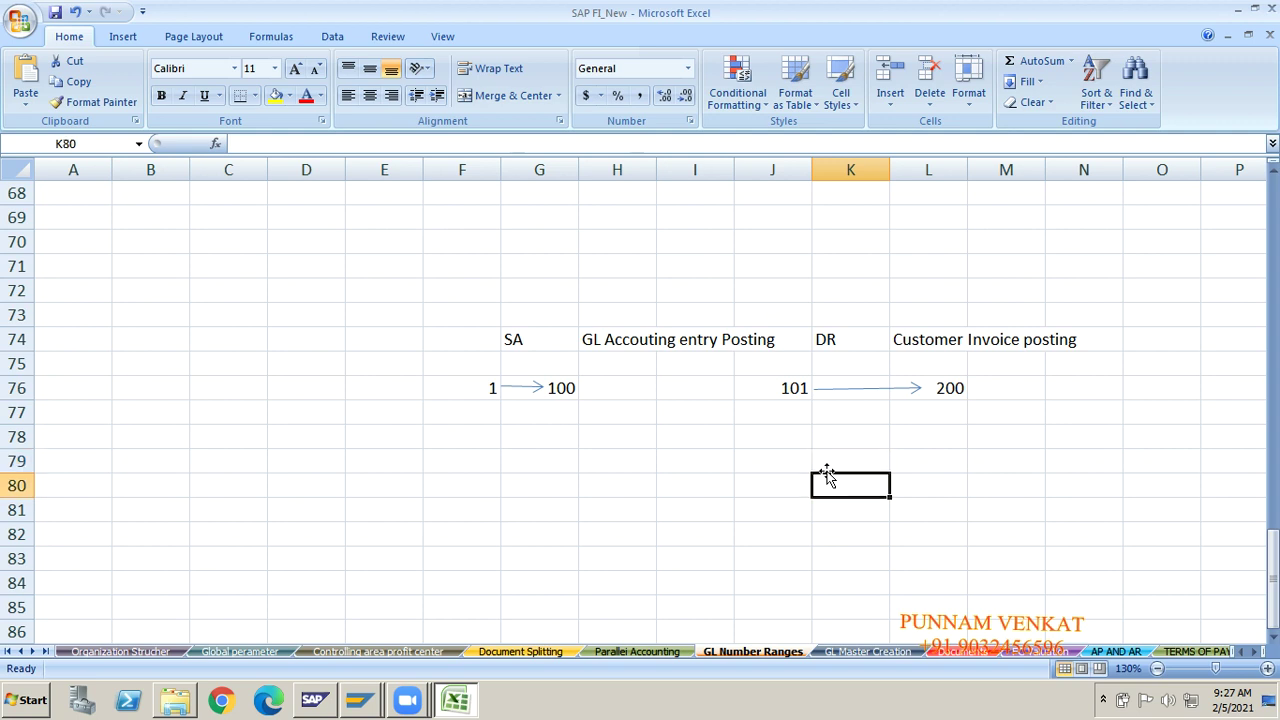
pyautogui.press('Left')
pyautogui.write('101')
pyautogui.press('Return')
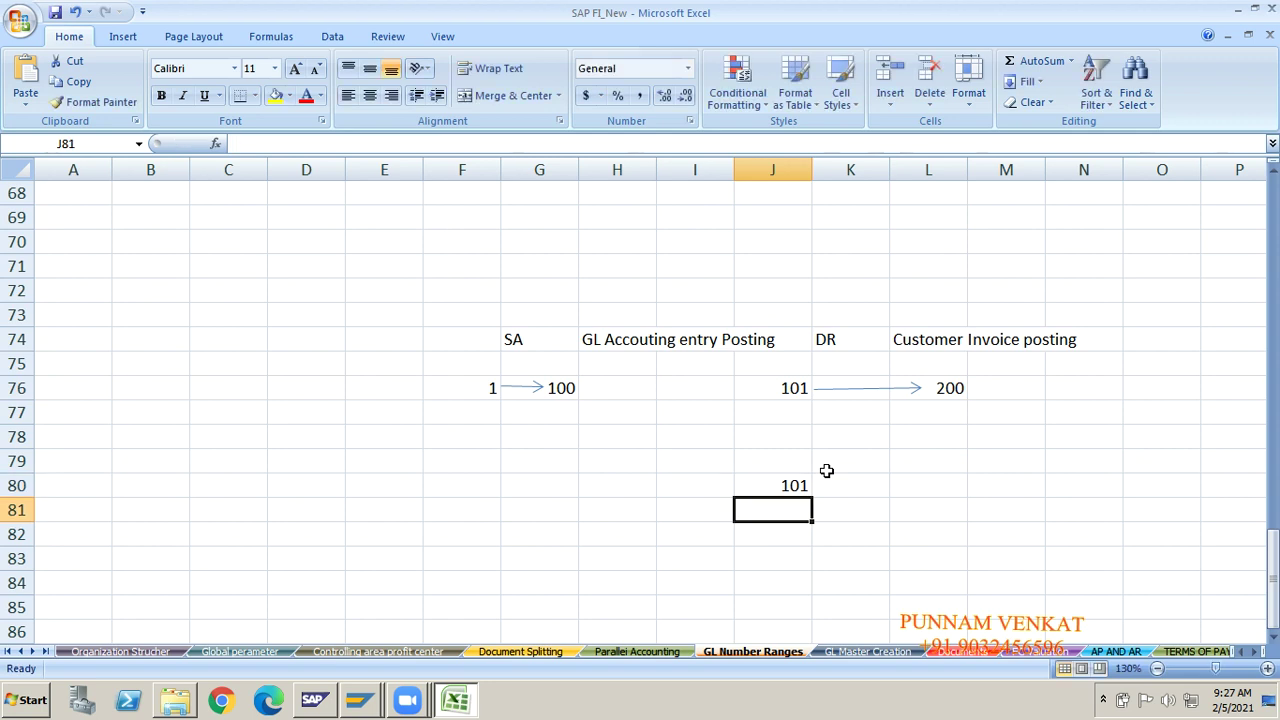
# Enter the example document numbers 102 in J81 and 103 in J82, below the 101 example for document type DR.
pyautogui.write('102')
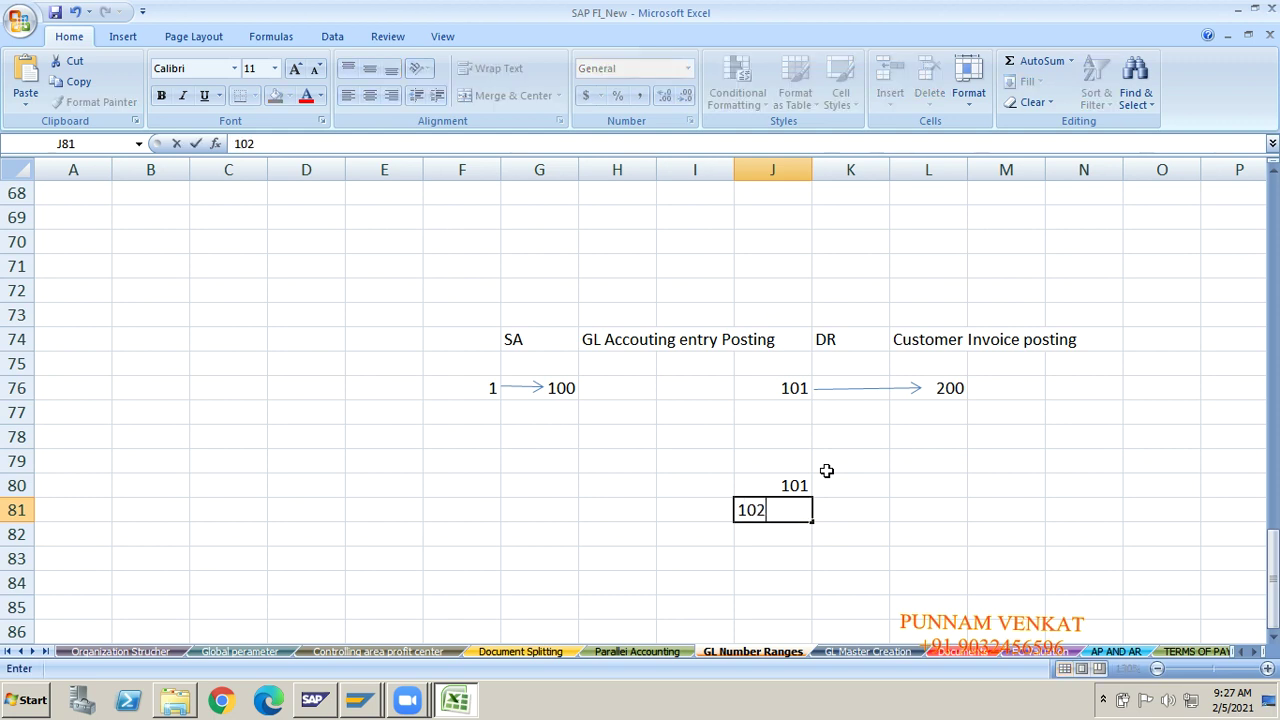
pyautogui.press('Return')
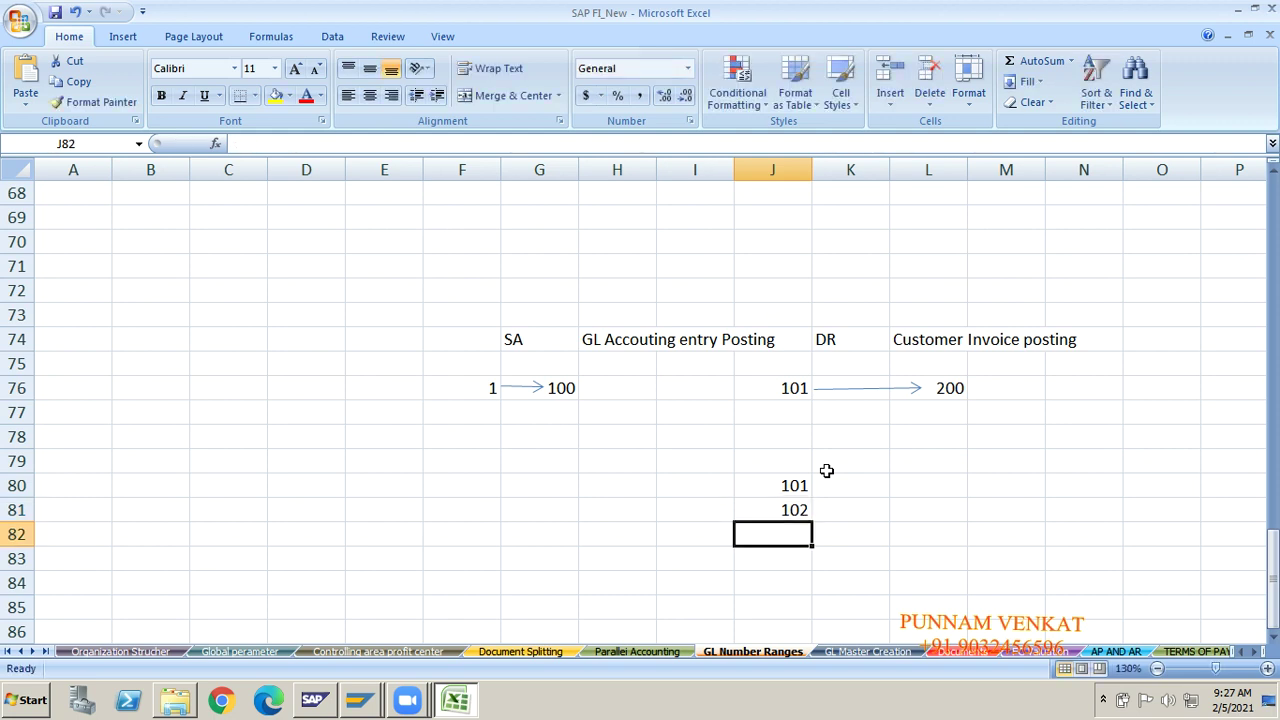
pyautogui.write('103')
pyautogui.press('Return')
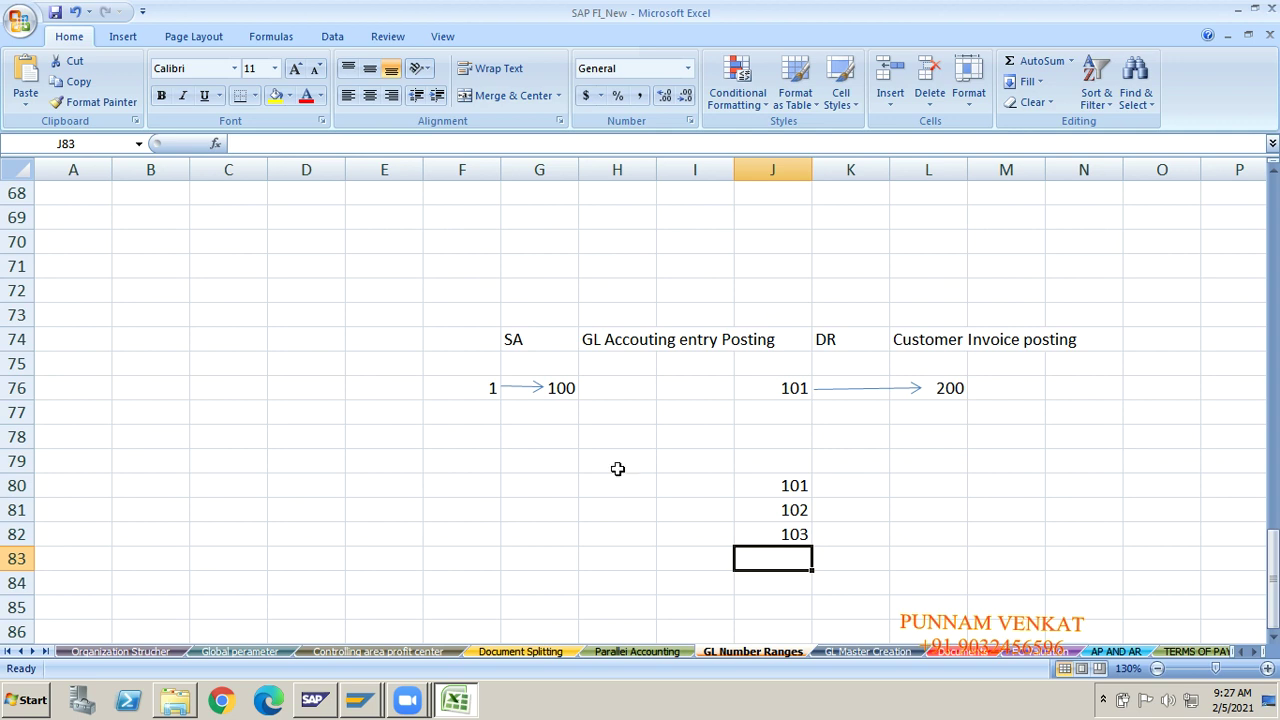
pyautogui.click(474, 388)
pyautogui.click(552, 388)
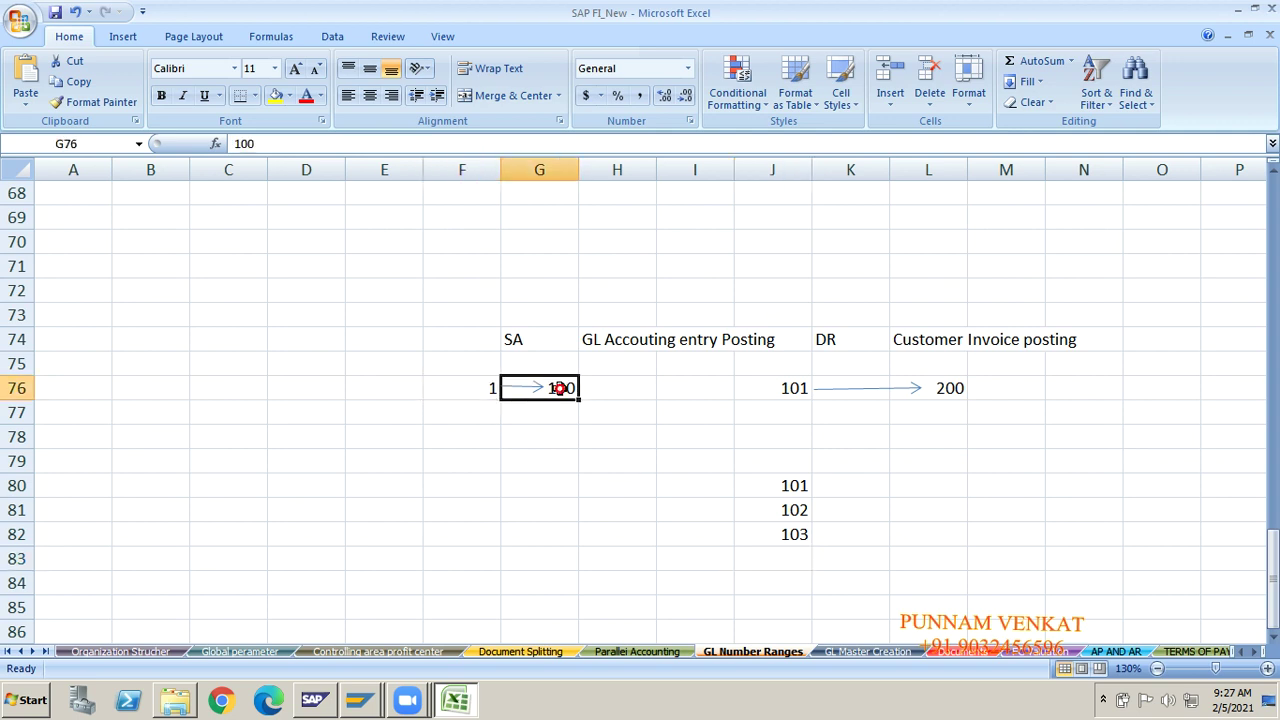
pyautogui.click(777, 387)
pyautogui.click(966, 390)
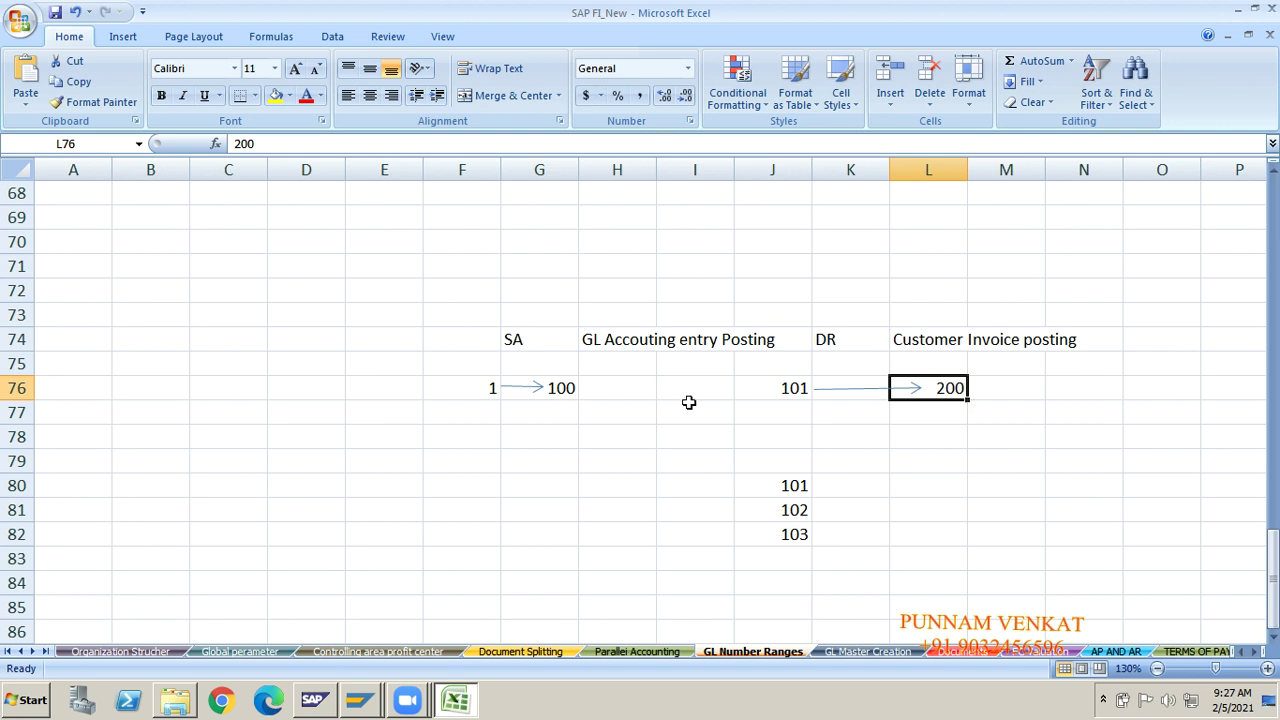
pyautogui.click(572, 405)
pyautogui.click(622, 334)
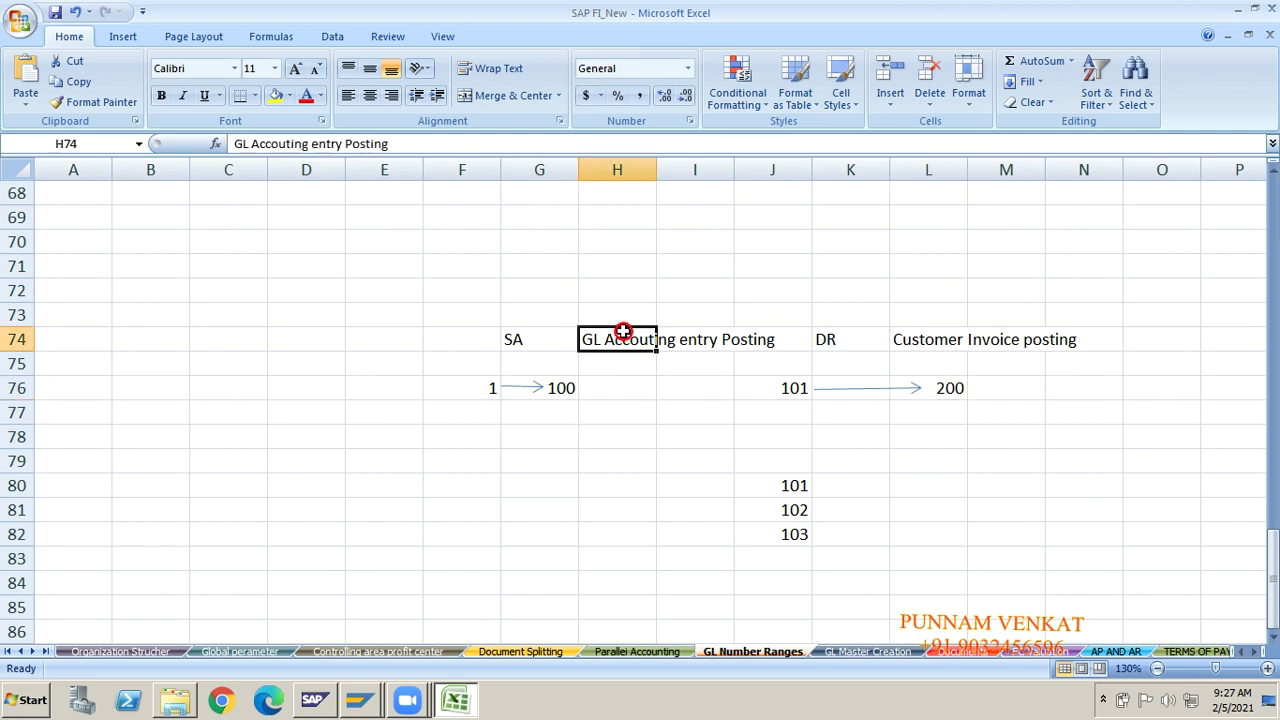
pyautogui.click(582, 519)
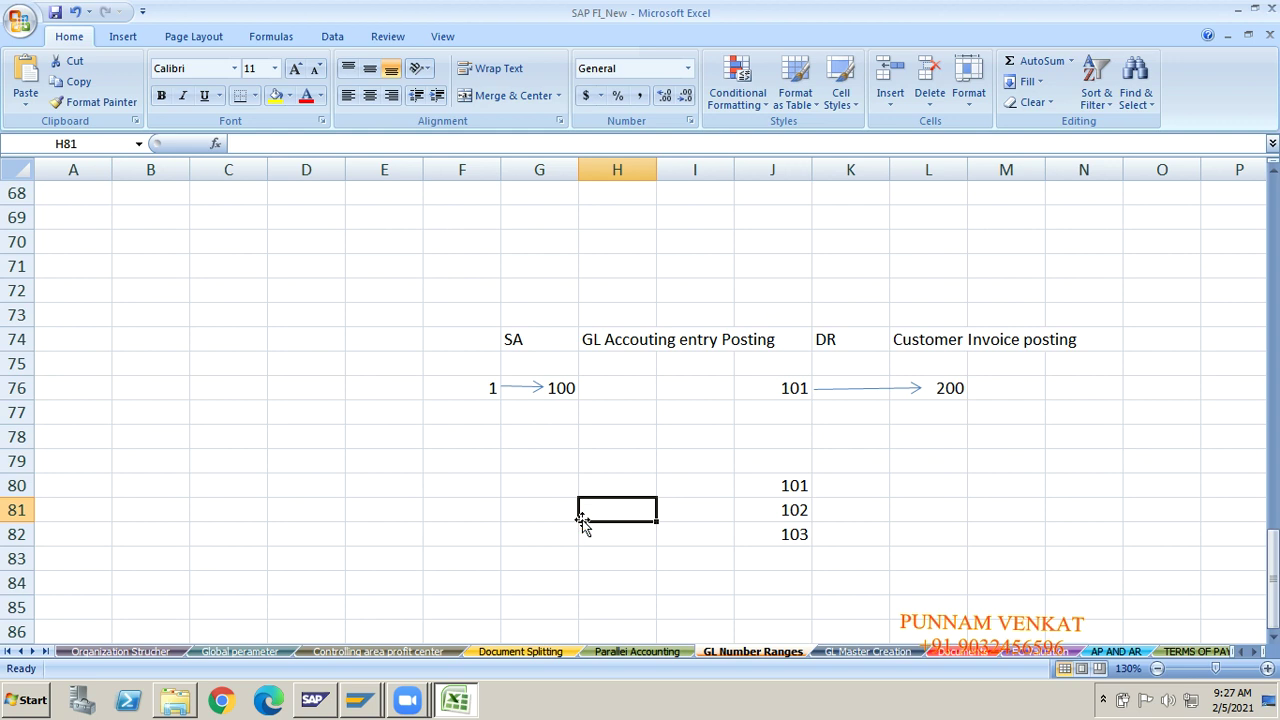
# Enter the example document numbers 1, 2 and 3 in cells F79 to F81, below the SA number range.
pyautogui.click(481, 458)
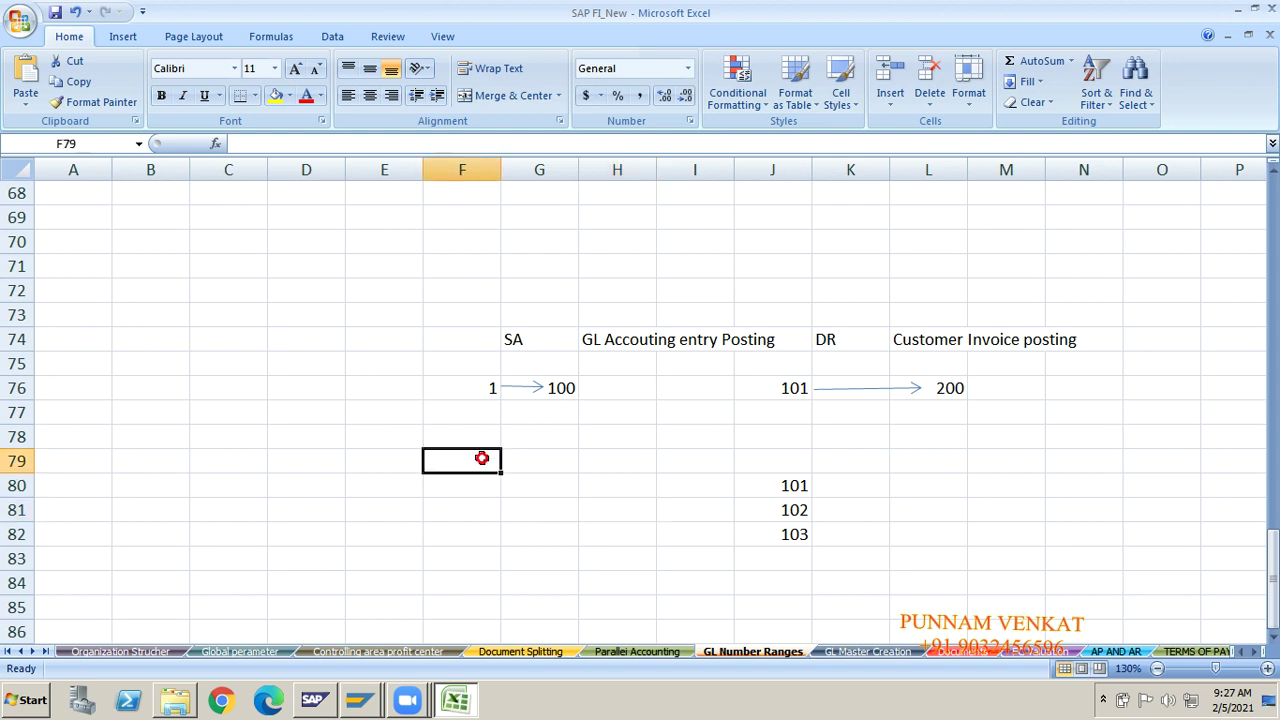
pyautogui.write('1')
pyautogui.press('Return')
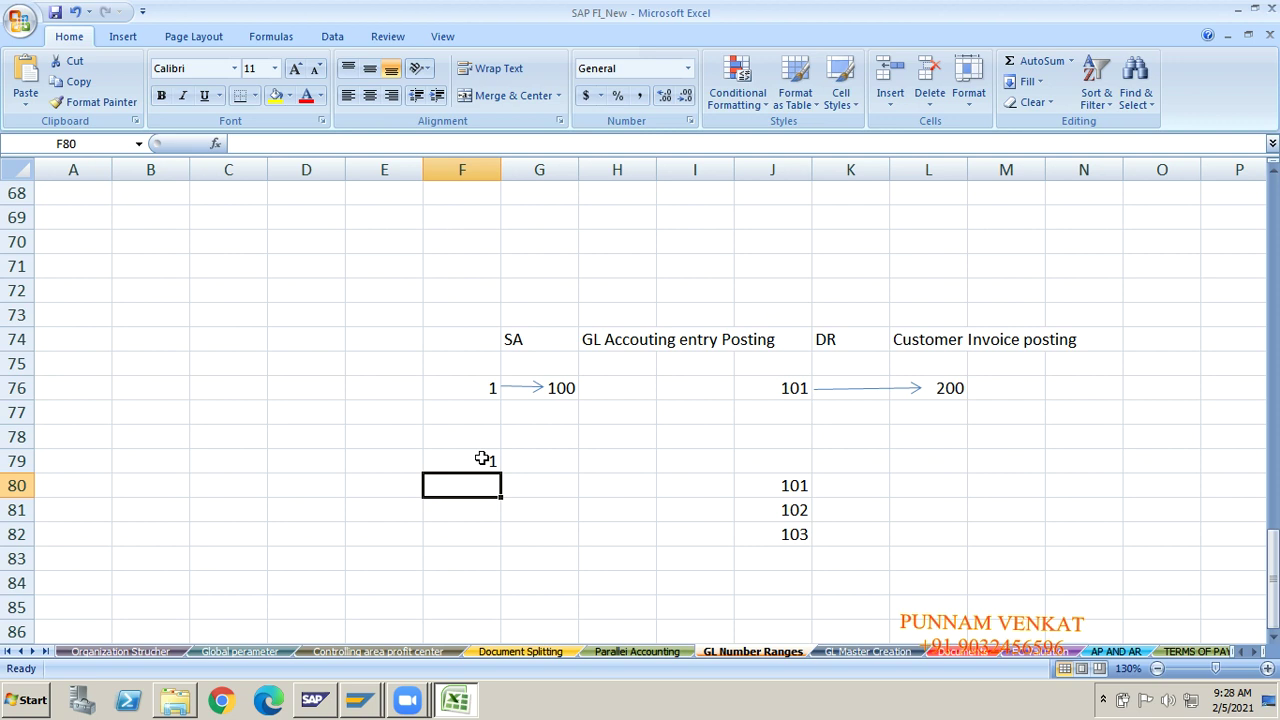
pyautogui.write('2')
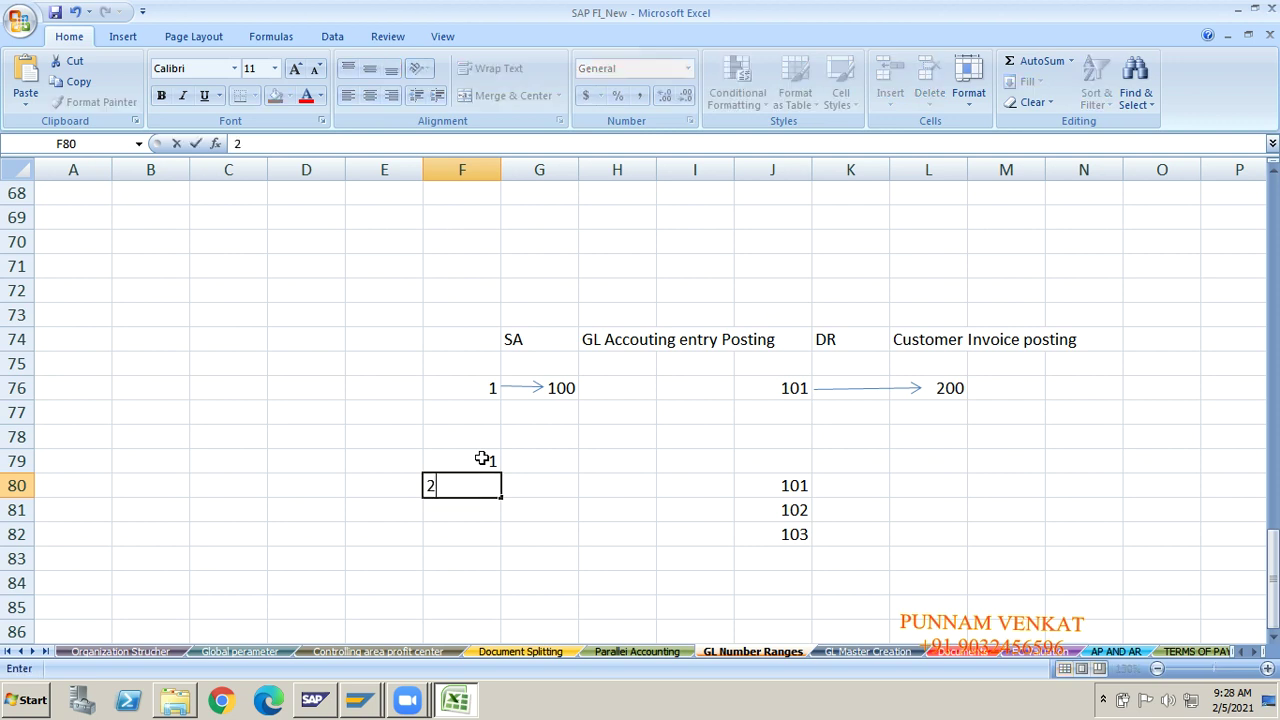
pyautogui.press('Return')
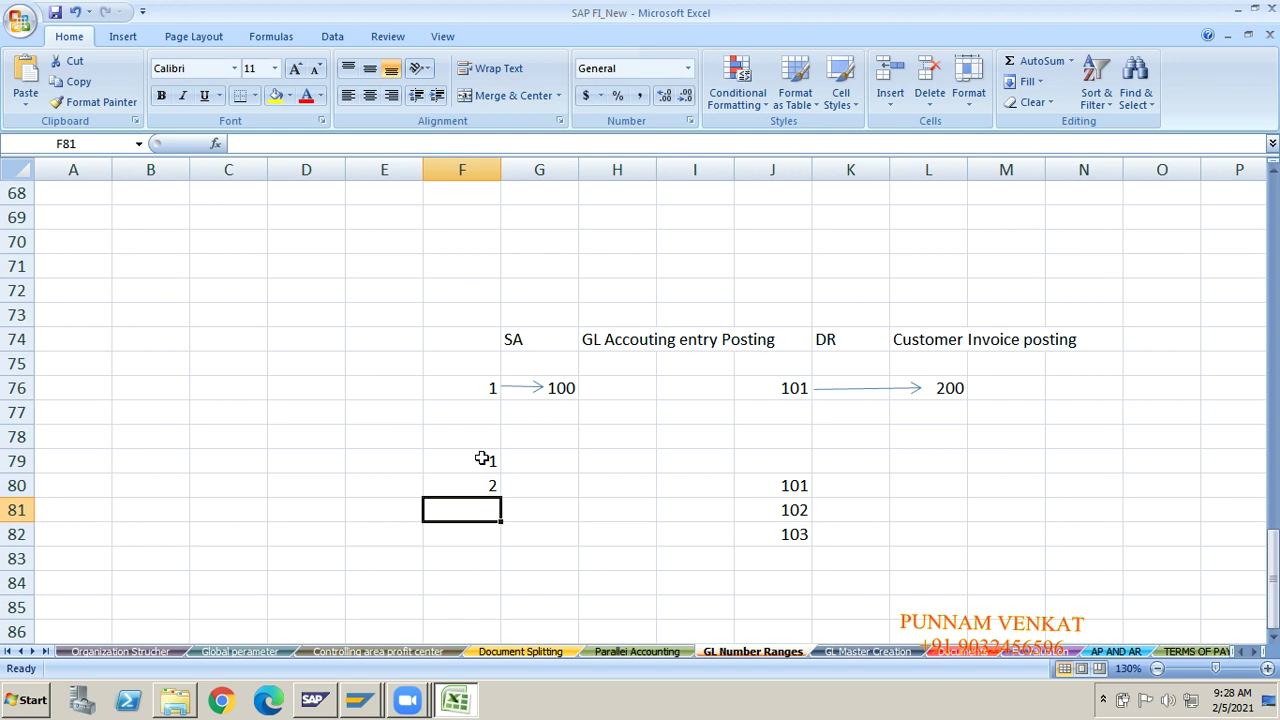
pyautogui.write('3')
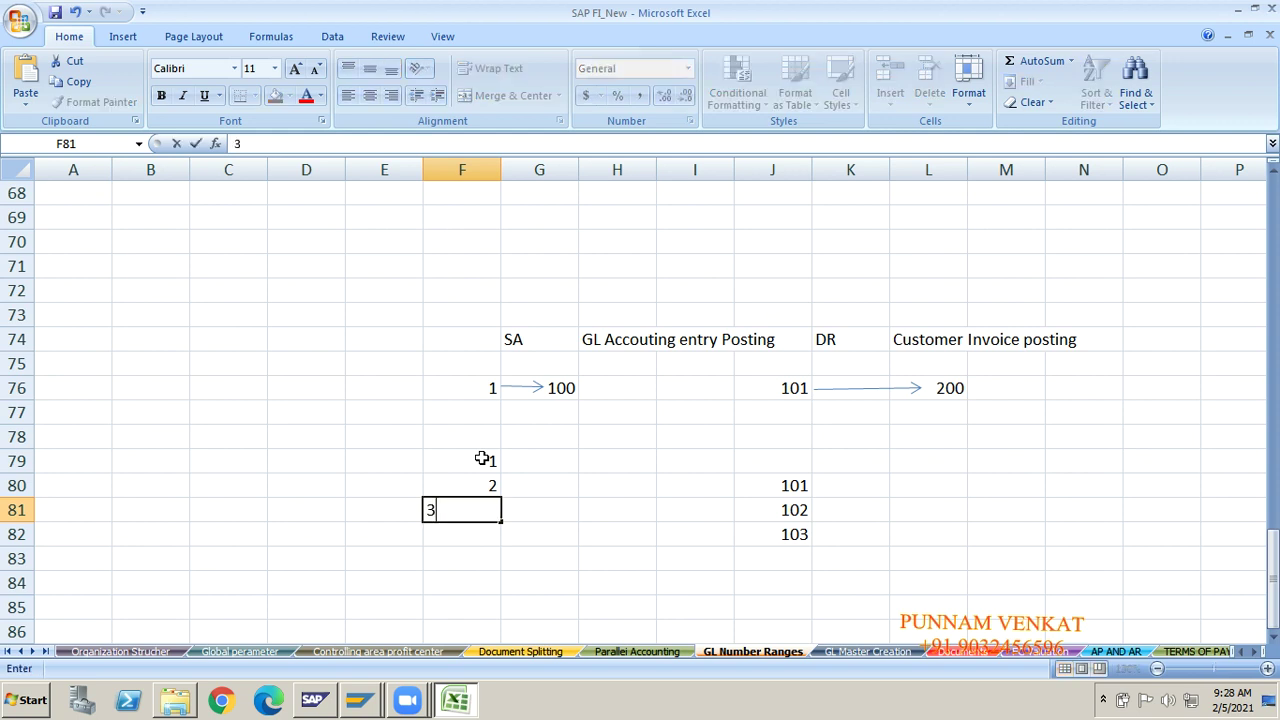
pyautogui.press('Return')
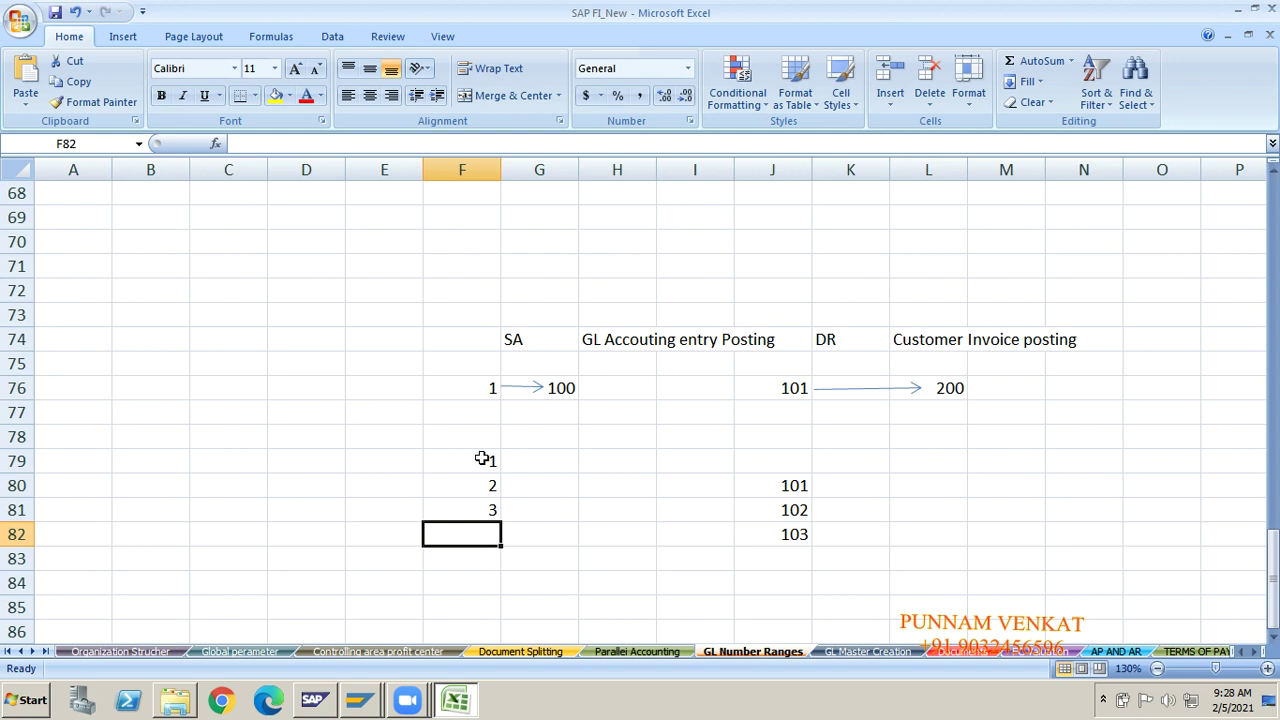
# Add the example document number 104 in J83, at the end of the DR example list.
pyautogui.press('Right')
pyautogui.press('Right')
pyautogui.press('Right')
pyautogui.press('Right')
pyautogui.press('Down')
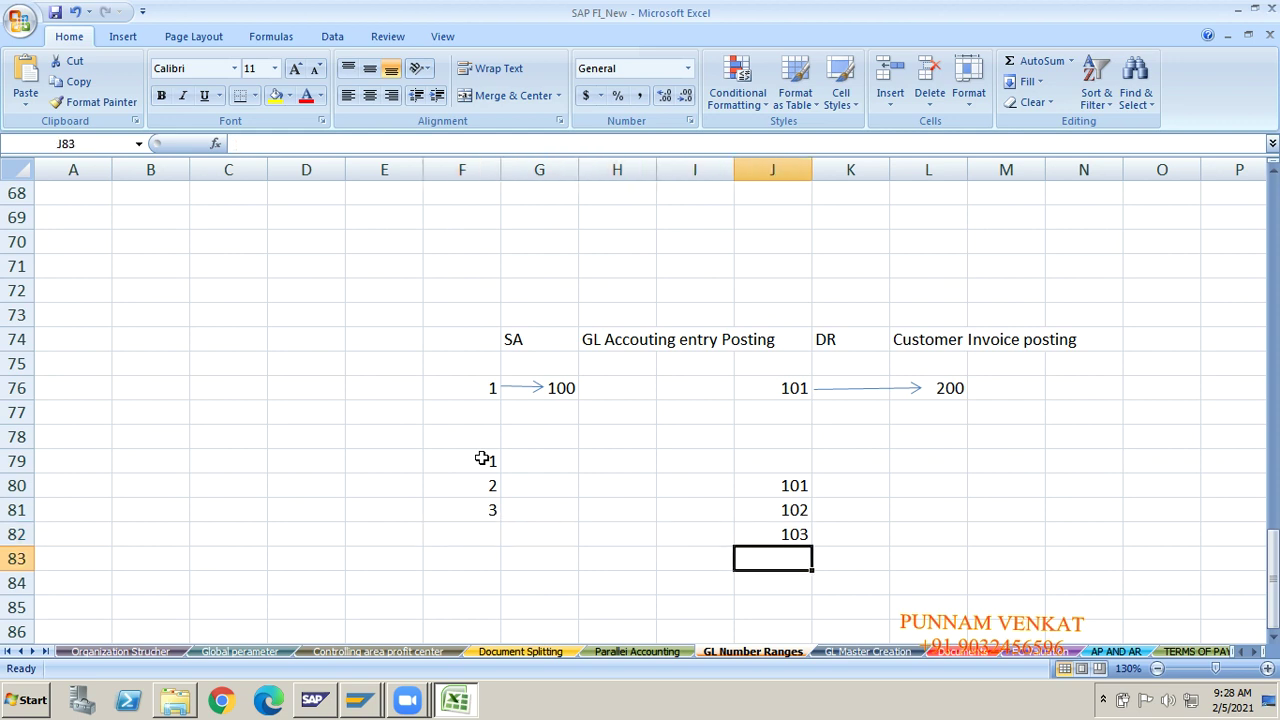
pyautogui.write('104')
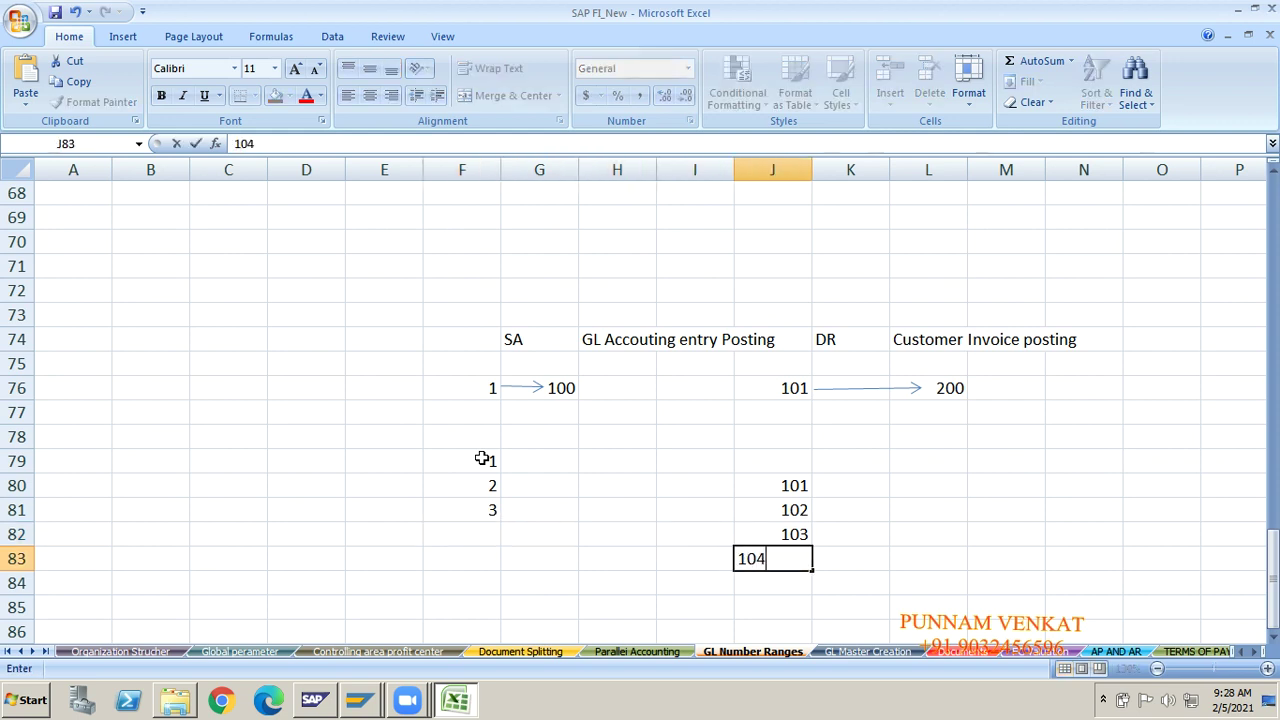
pyautogui.press('Return')
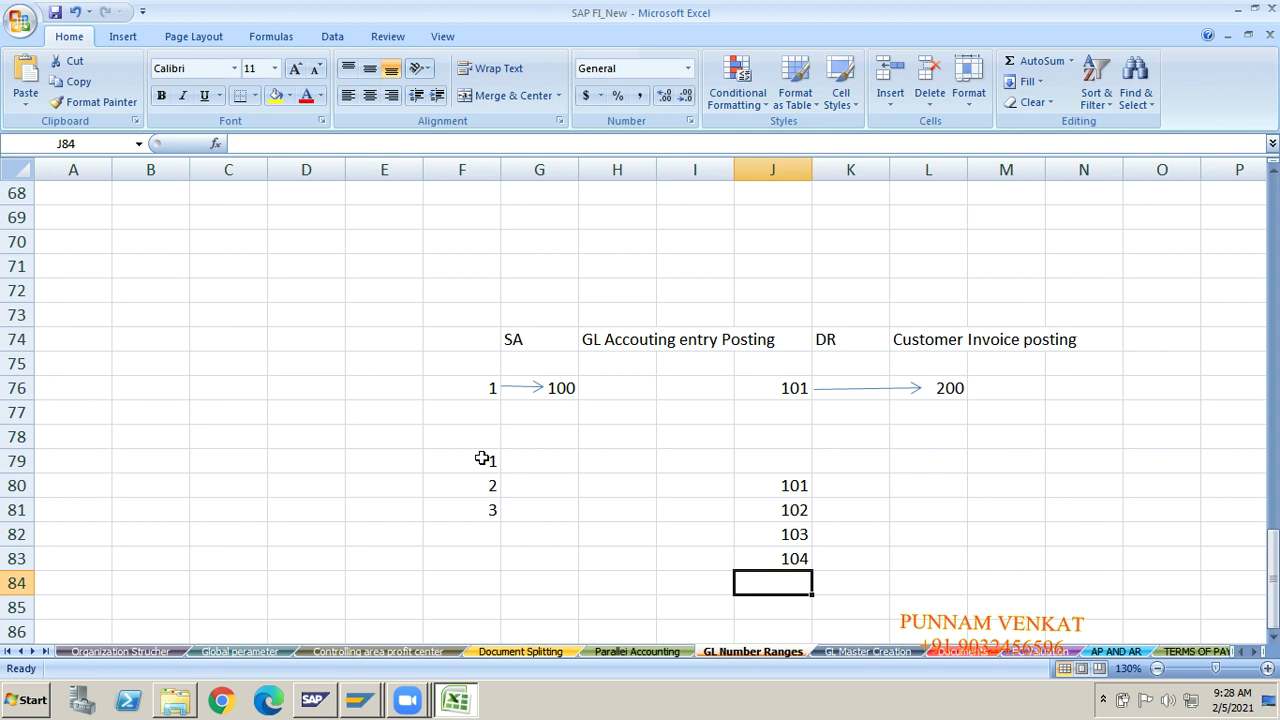
pyautogui.click(524, 339)
pyautogui.click(860, 339)
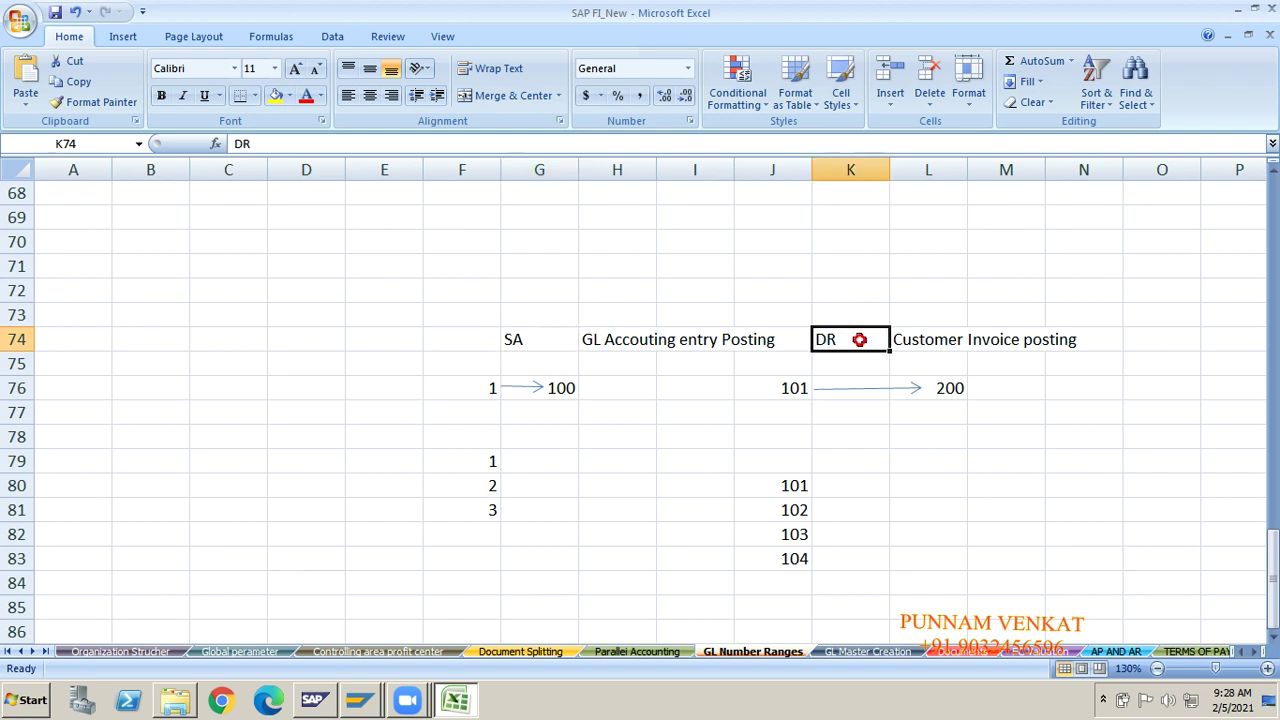
pyautogui.click(548, 340)
pyautogui.click(858, 341)
pyautogui.click(462, 392)
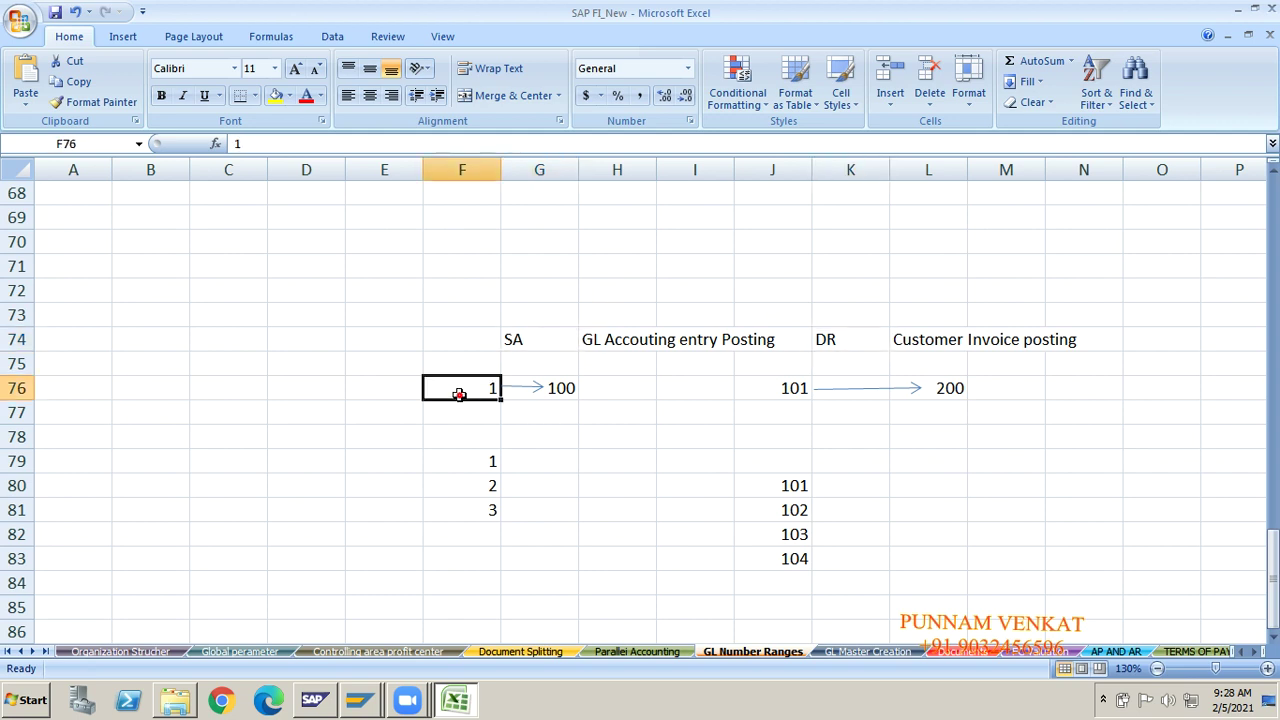
pyautogui.click(582, 397)
pyautogui.click(772, 405)
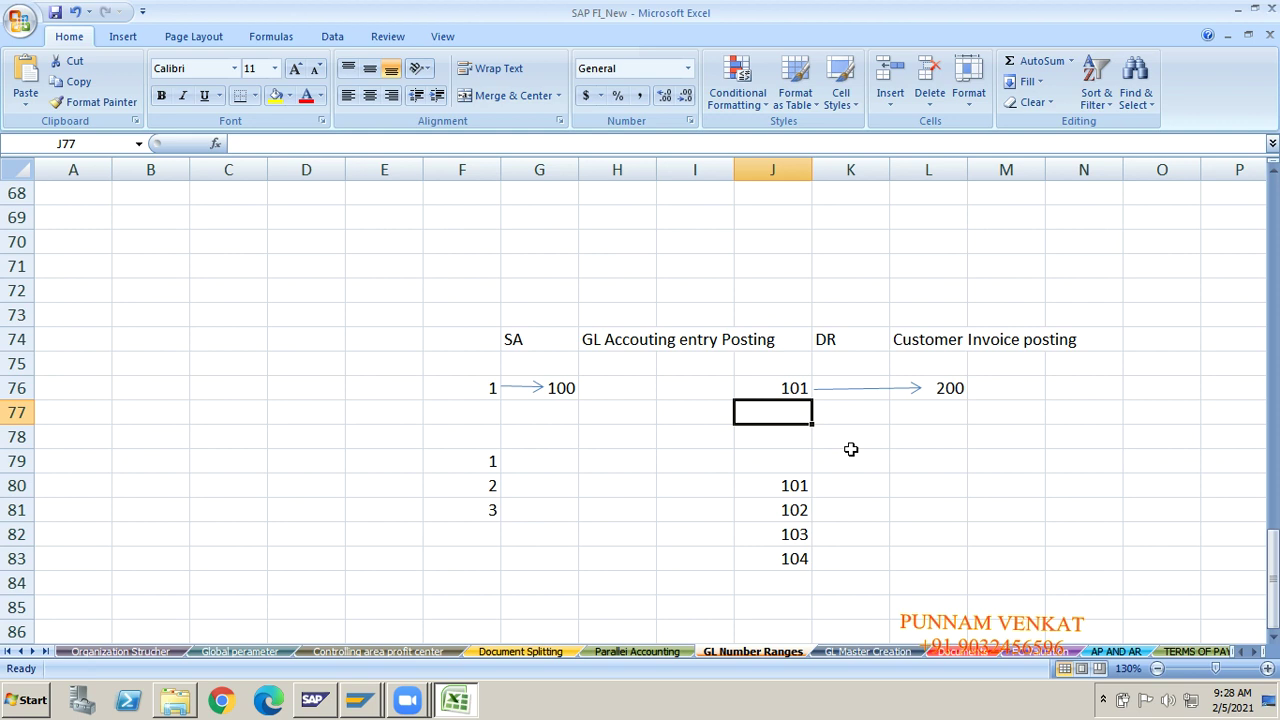
# Enter the note "if you post any Accouting entry" in cell A86, below the document number examples.
pyautogui.press('Down')
pyautogui.press('Down')
pyautogui.press('Down')
pyautogui.press('Down')
pyautogui.press('Down')
pyautogui.press('Down')
pyautogui.press('Down')
pyautogui.press('Down')
pyautogui.press('Down')
pyautogui.press('Down')
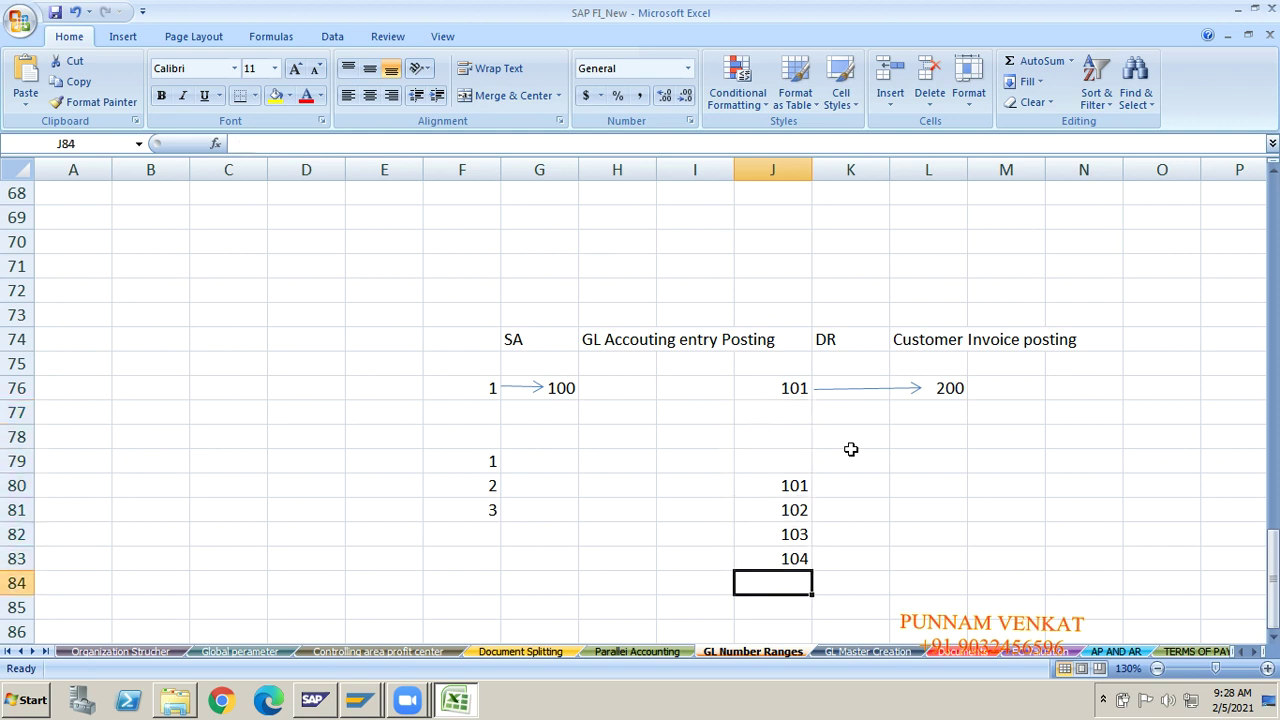
pyautogui.press('Down')
pyautogui.press('Left')
pyautogui.press('Left')
pyautogui.press('Left')
pyautogui.press('Left')
pyautogui.press('Left')
pyautogui.press('Left')
pyautogui.press('Left')
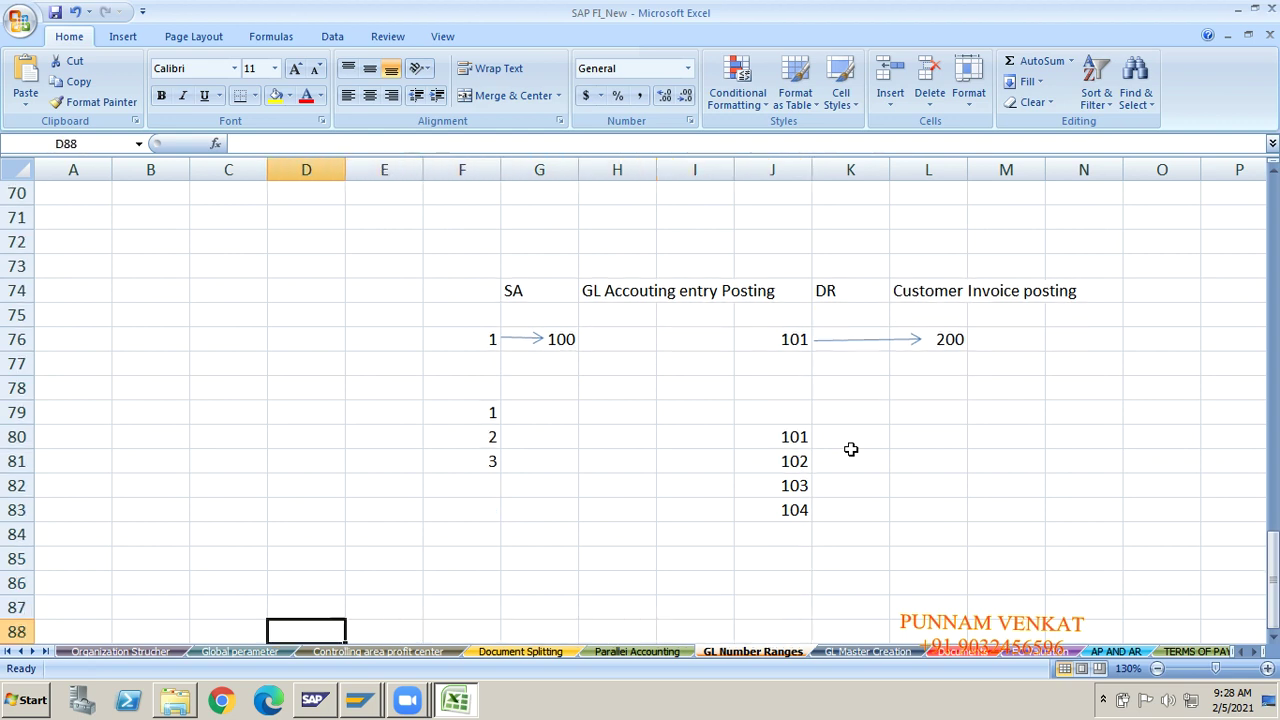
pyautogui.press('Up')
pyautogui.press('Up')
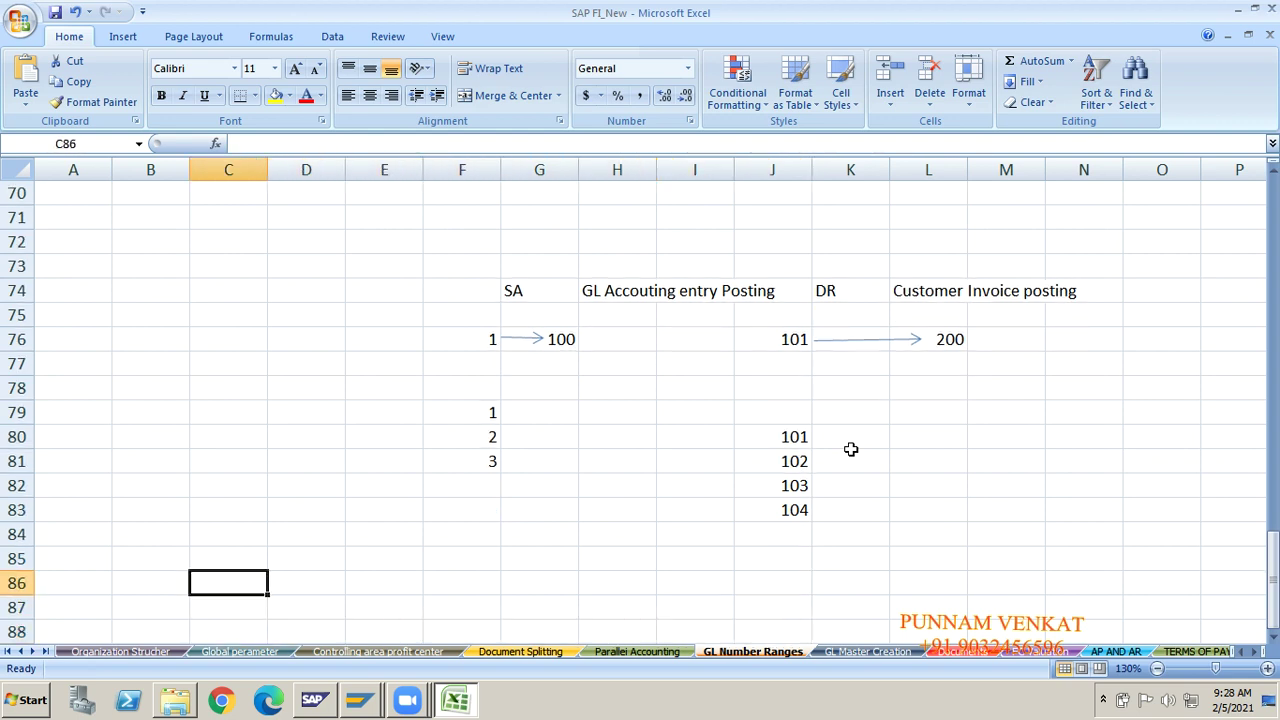
pyautogui.press('Down')
pyautogui.press('Down')
pyautogui.press('Down')
pyautogui.press('Down')
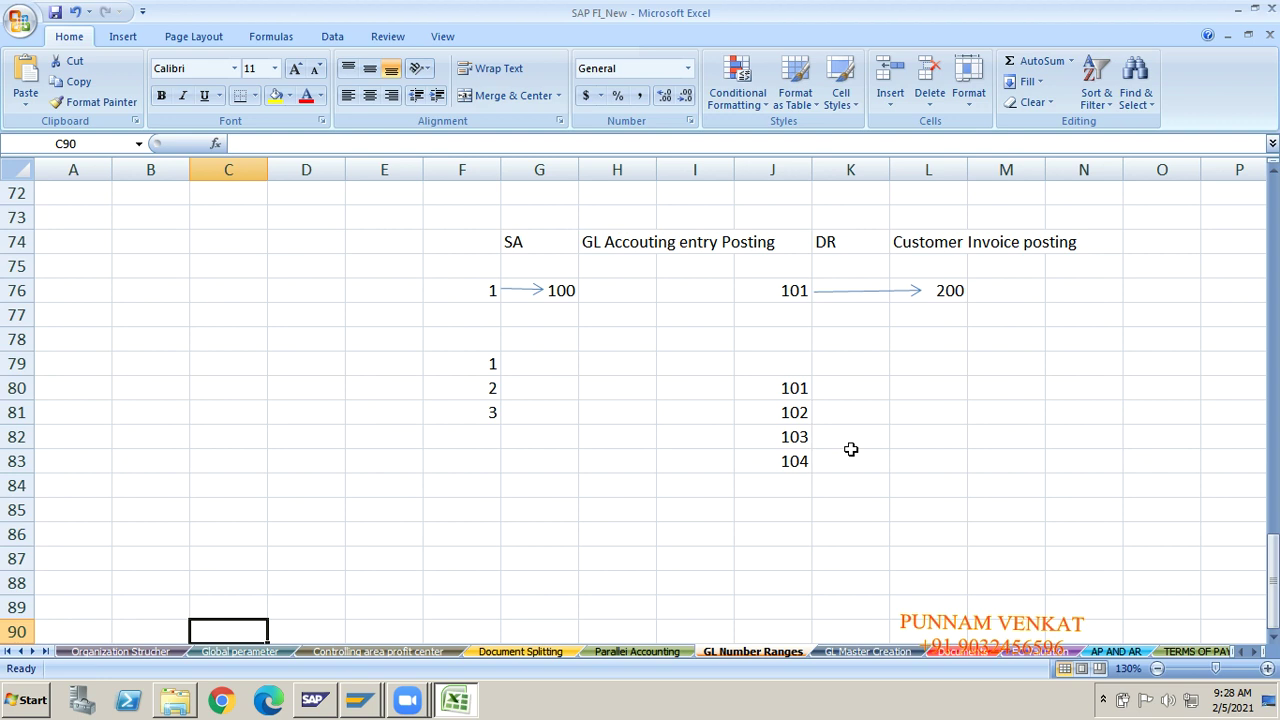
pyautogui.press('Down')
pyautogui.press('Down')
pyautogui.press('Down')
pyautogui.press('Down')
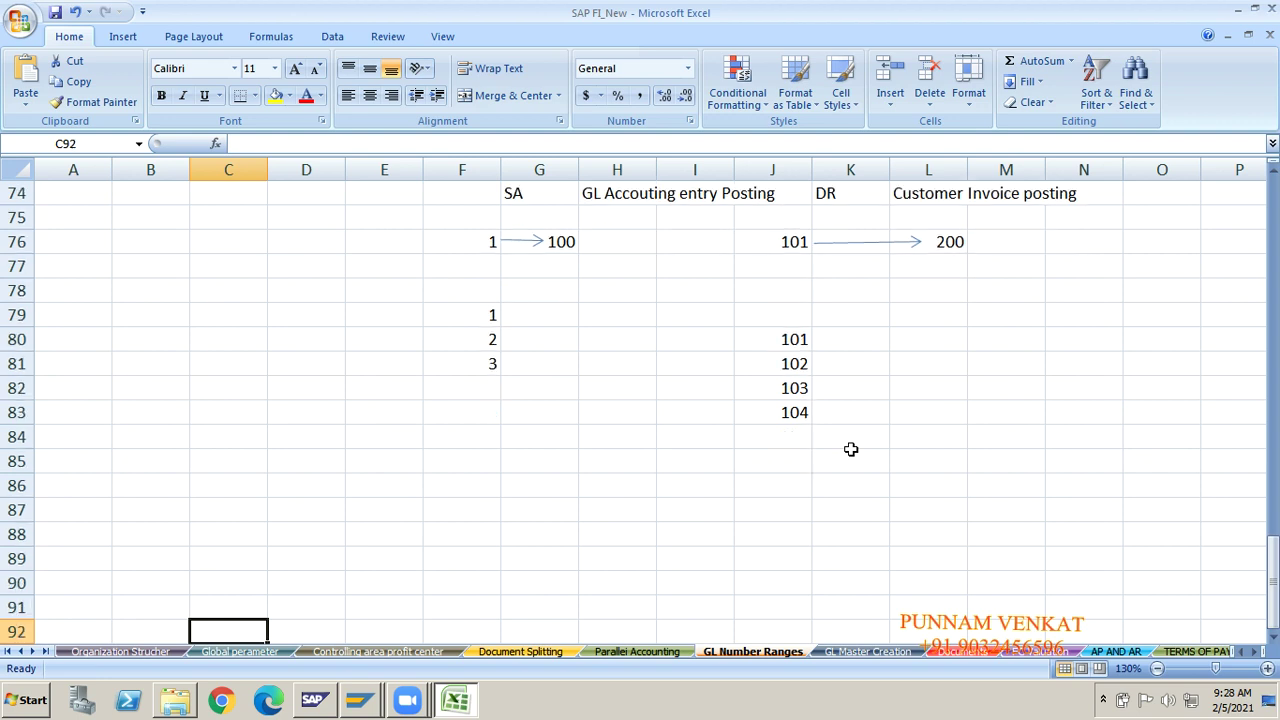
pyautogui.press('Up')
pyautogui.press('Up')
pyautogui.press('Up')
pyautogui.press('Up')
pyautogui.press('Up')
pyautogui.press('Up')
pyautogui.press('Up')
pyautogui.press('Up')
pyautogui.press('Left')
pyautogui.press('Left')
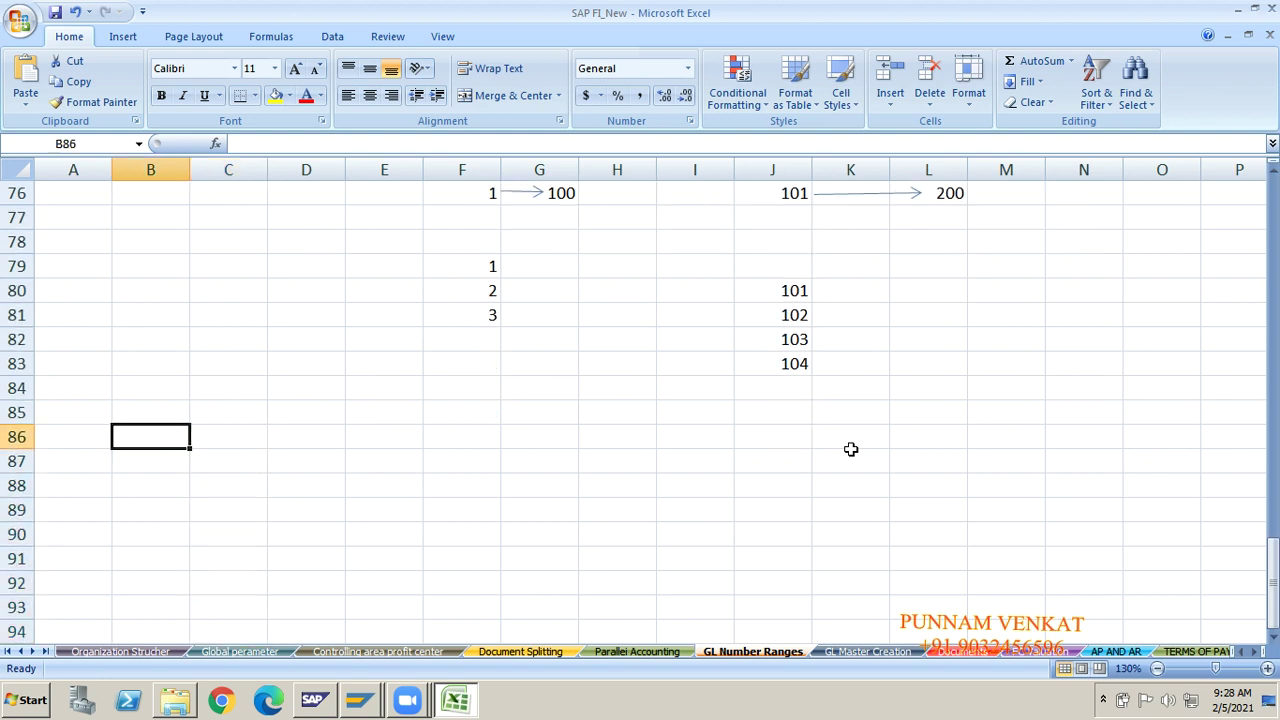
pyautogui.write('if your po')
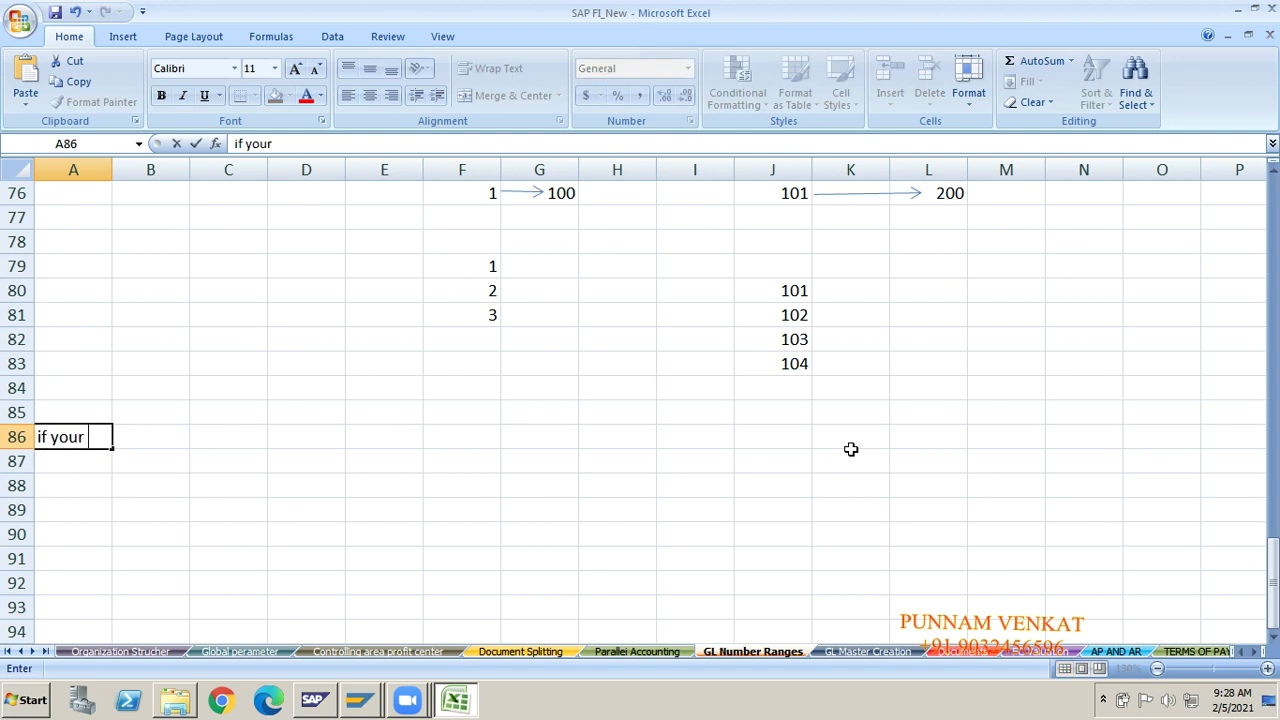
pyautogui.press('BackSpace')
pyautogui.press('BackSpace')
pyautogui.press('BackSpace')
pyautogui.press('BackSpace')
pyautogui.write('posti')
pyautogui.press('BackSpace')
pyautogui.write('En')
pyautogui.press('BackSpace')
pyautogui.press('BackSpace')
pyautogui.write('any ')
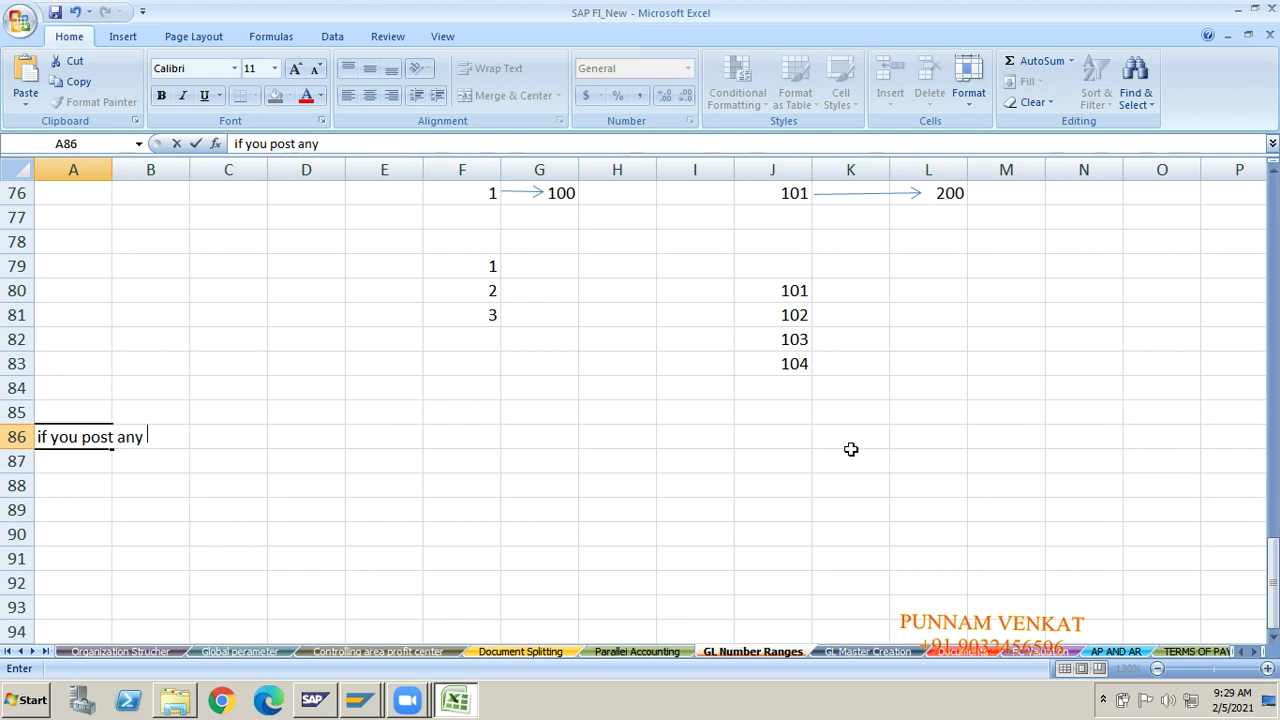
pyautogui.write('Accouting ')
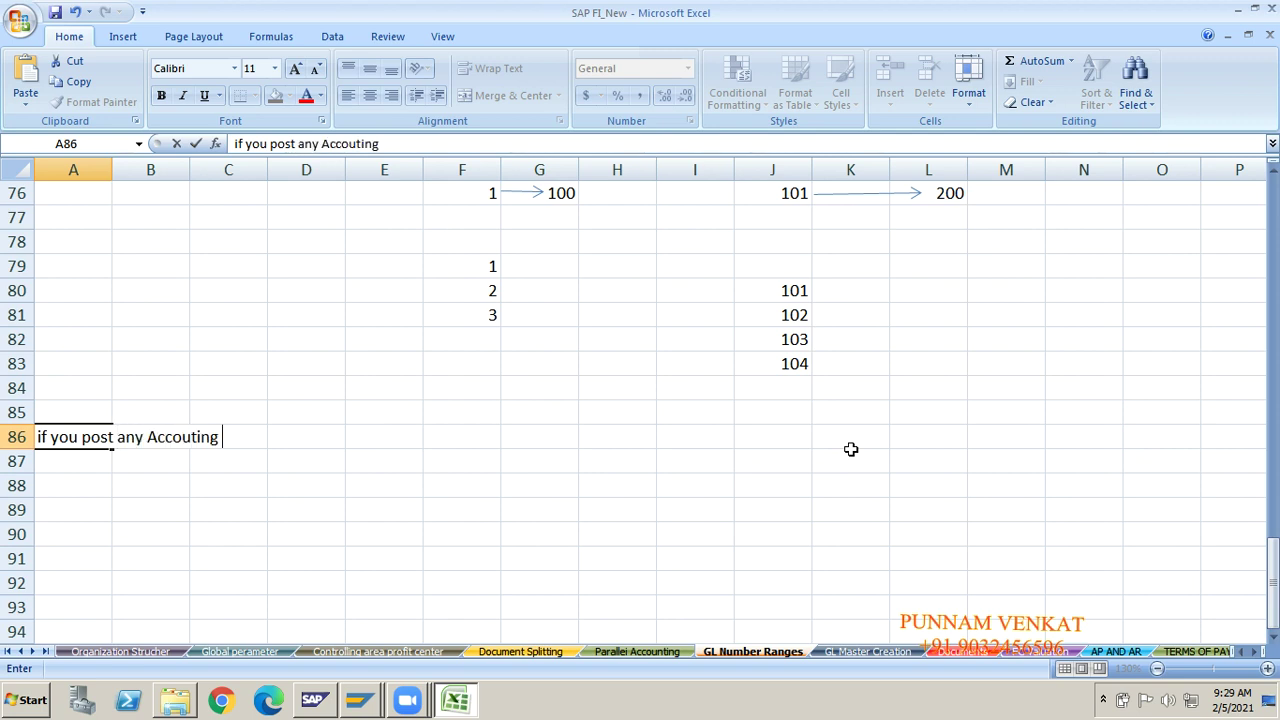
pyautogui.write('entry')
pyautogui.press('Return')
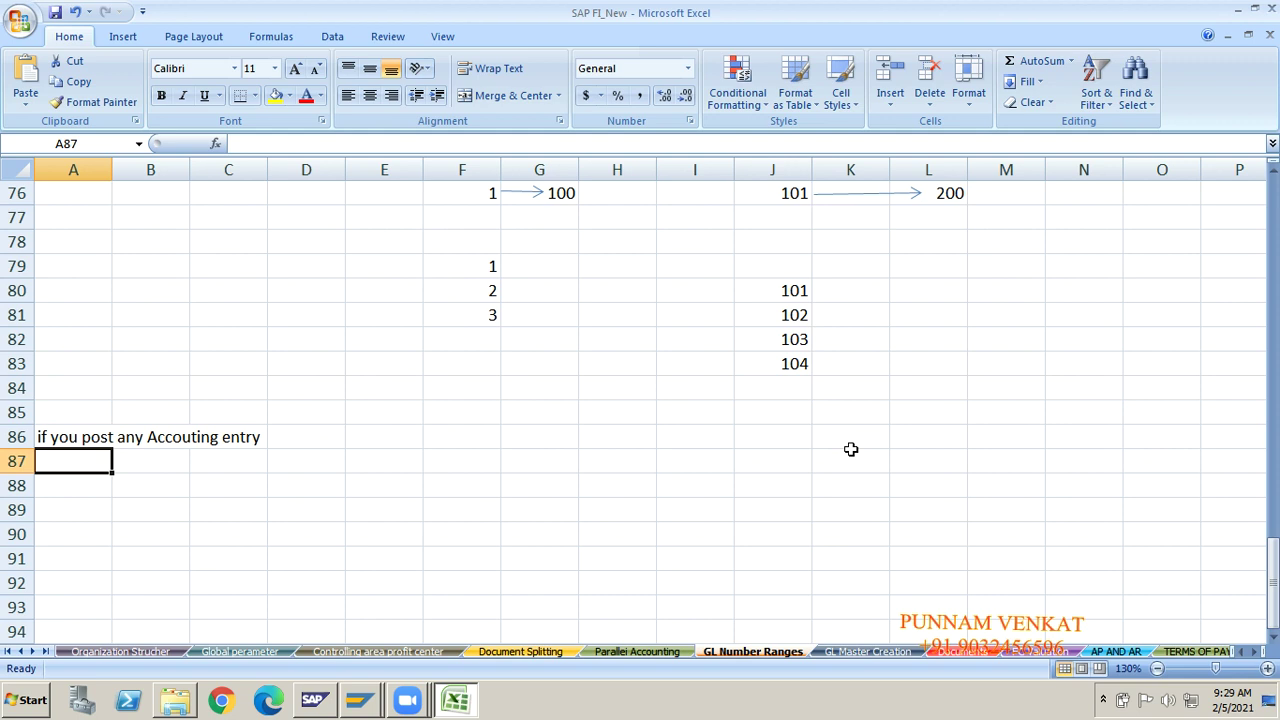
# List 3 in B88, "LC" in B89 and "GC" in B90 beneath the accounting entry note.
pyautogui.press('Down')
pyautogui.press('Up')
pyautogui.press('Right')
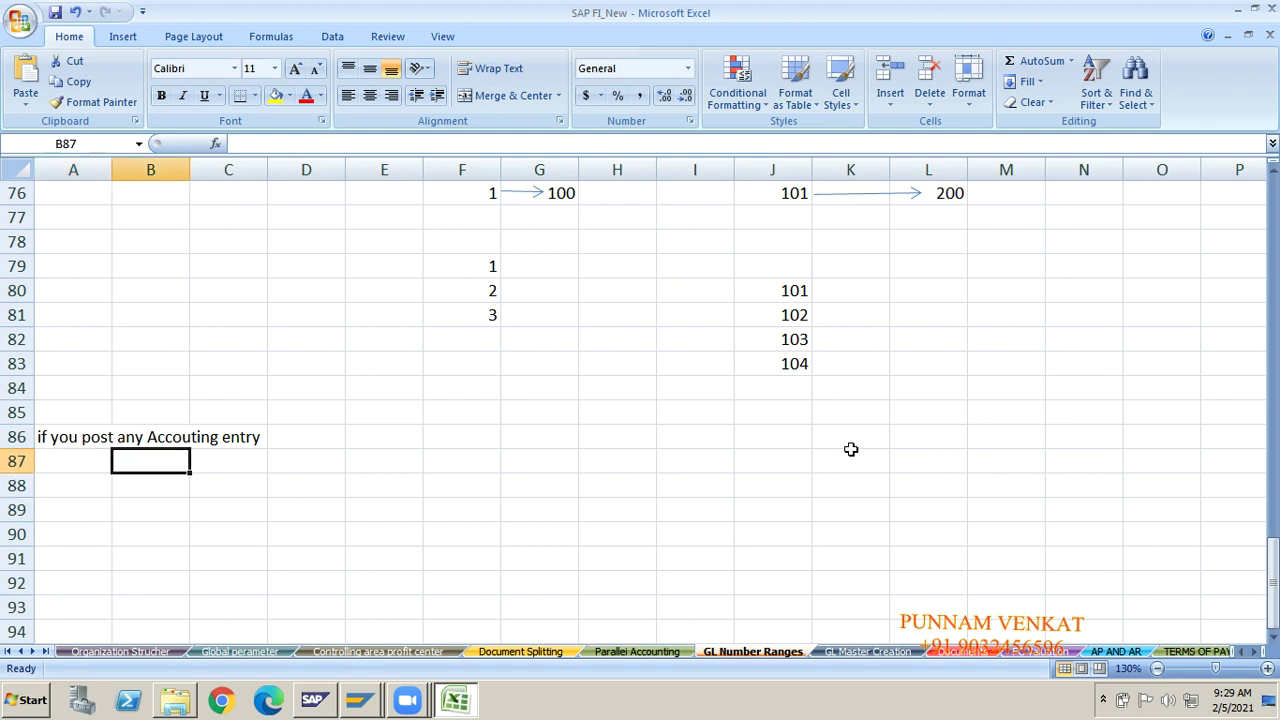
pyautogui.press('Down')
pyautogui.write('3')
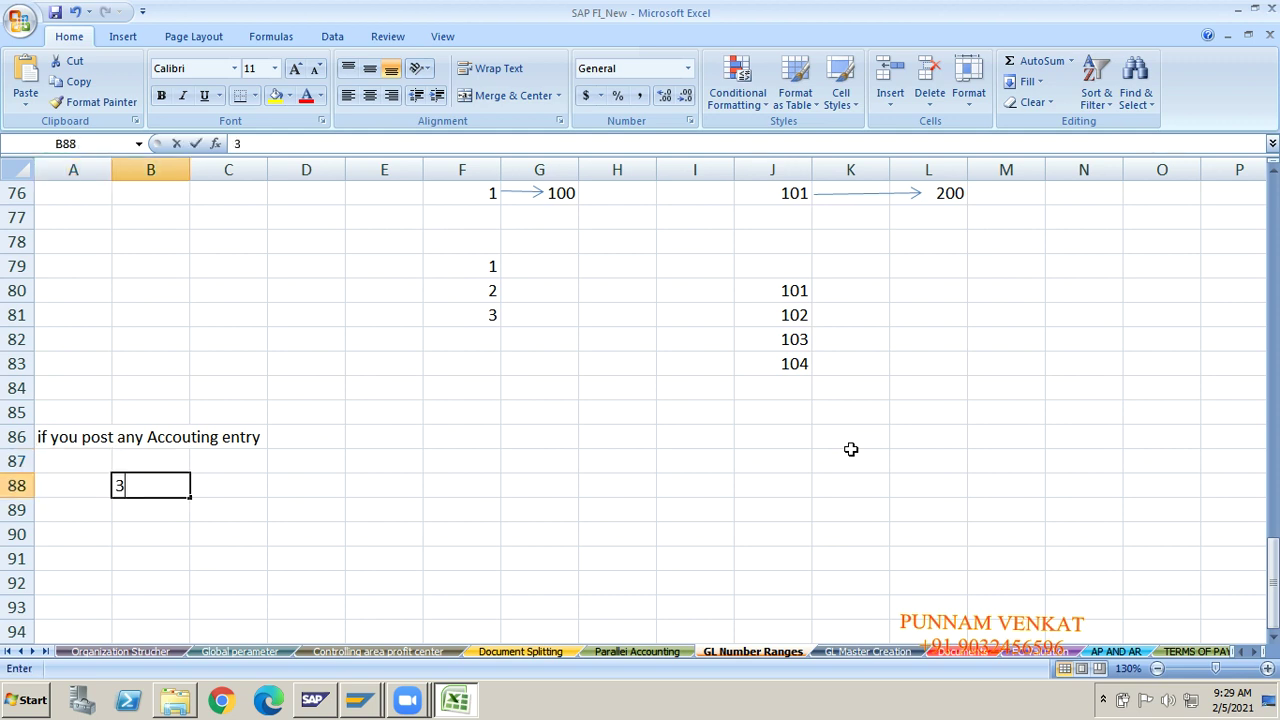
pyautogui.press('Return')
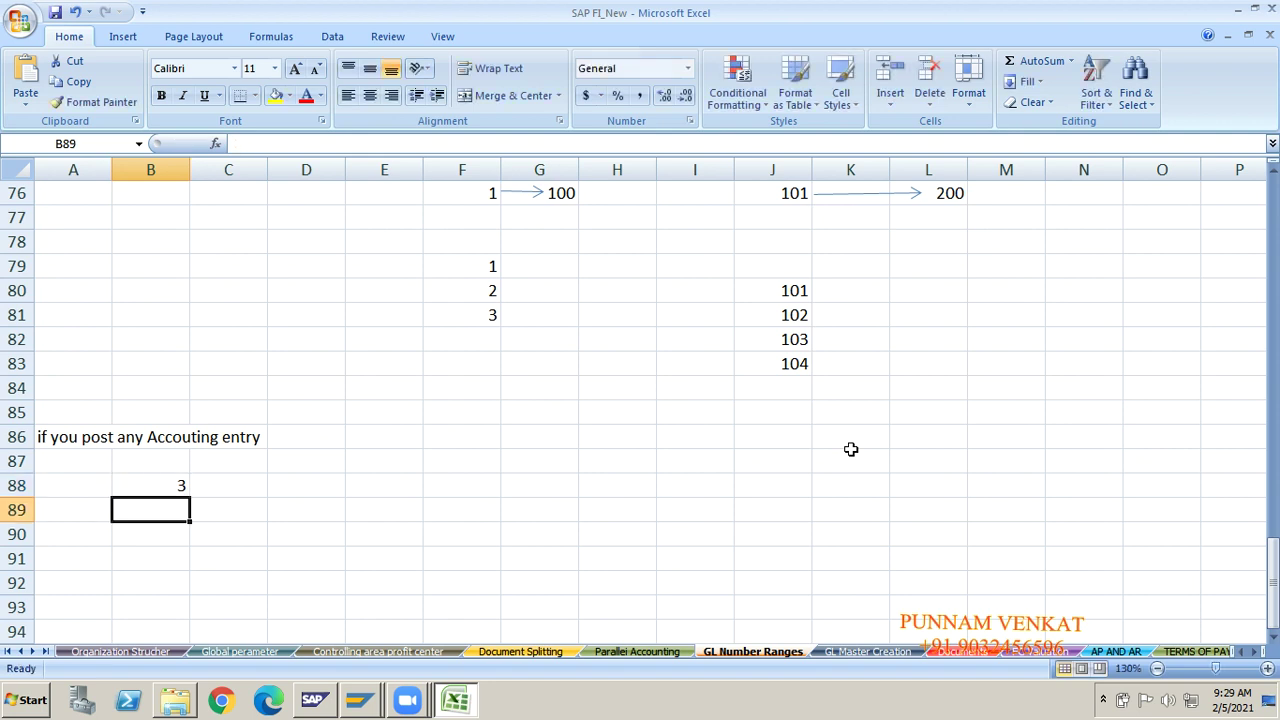
pyautogui.write('10')
pyautogui.press('BackSpace')
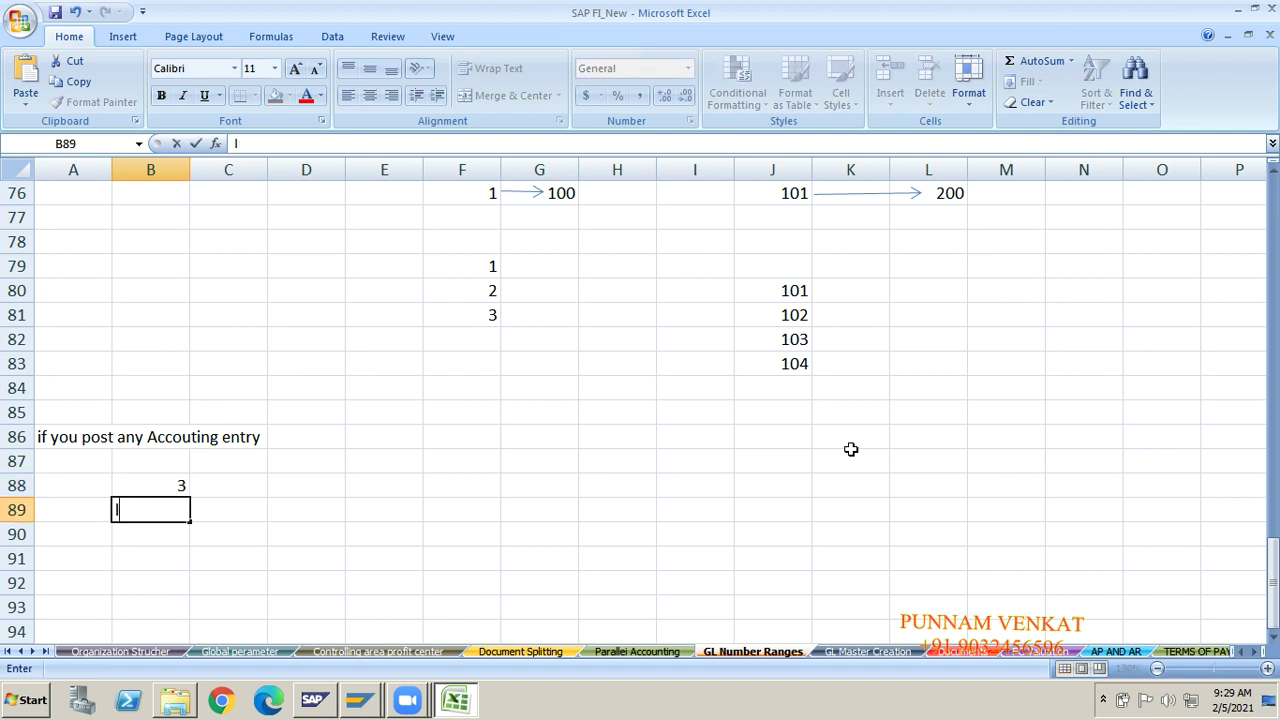
pyautogui.press('BackSpace')
pyautogui.write('LC')
pyautogui.press('Return')
pyautogui.write('GC')
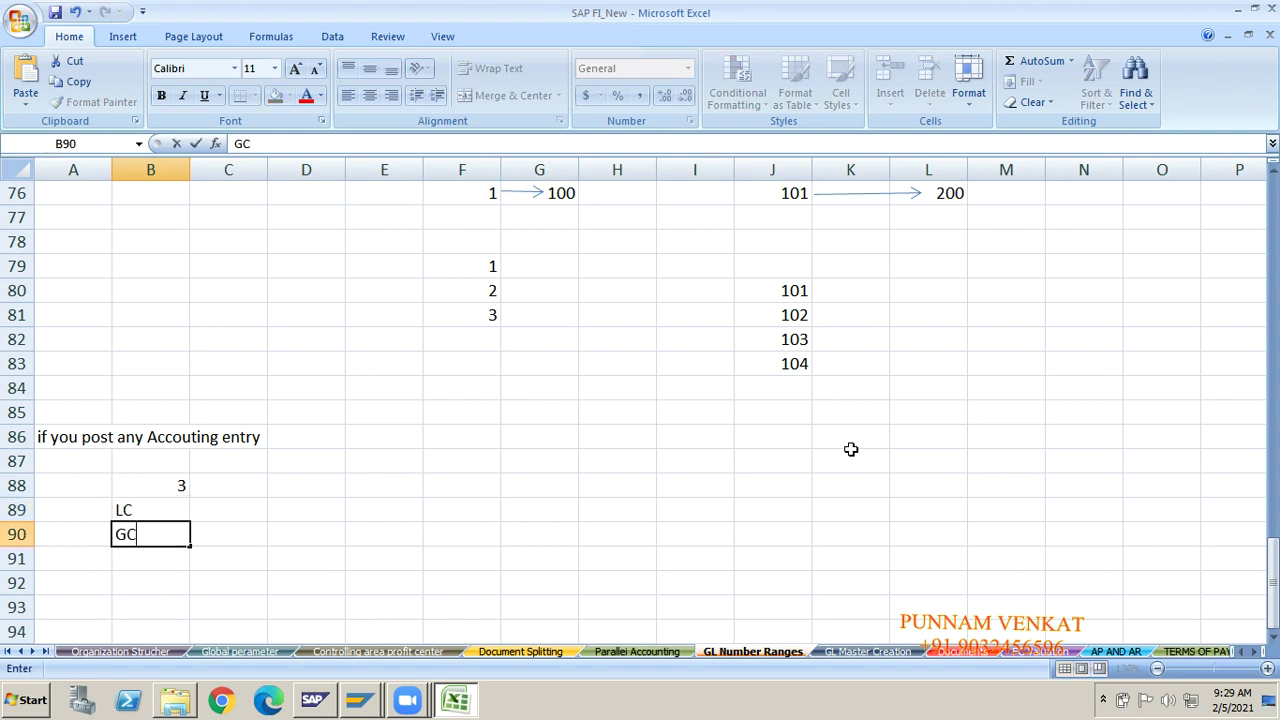
pyautogui.press('Return')
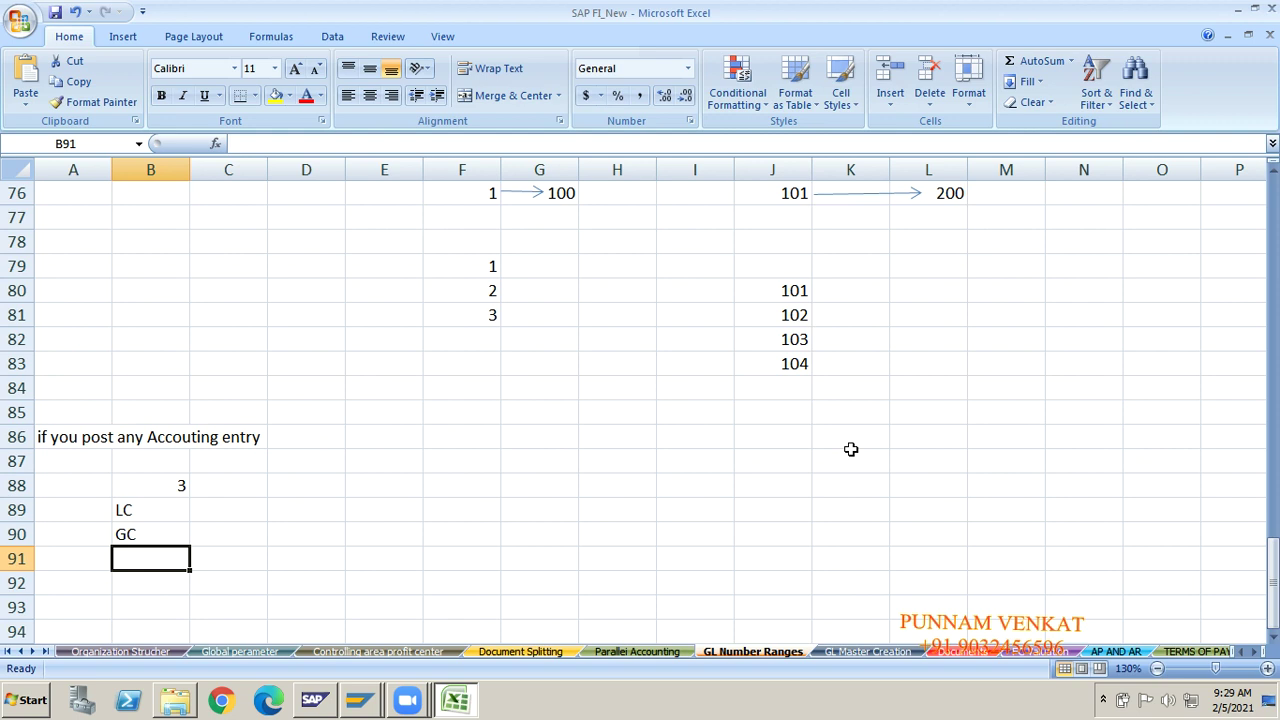
# Enter "TC" in B91 to complete the currency list, and centre the entries in B88 to B91.
pyautogui.write('TC')
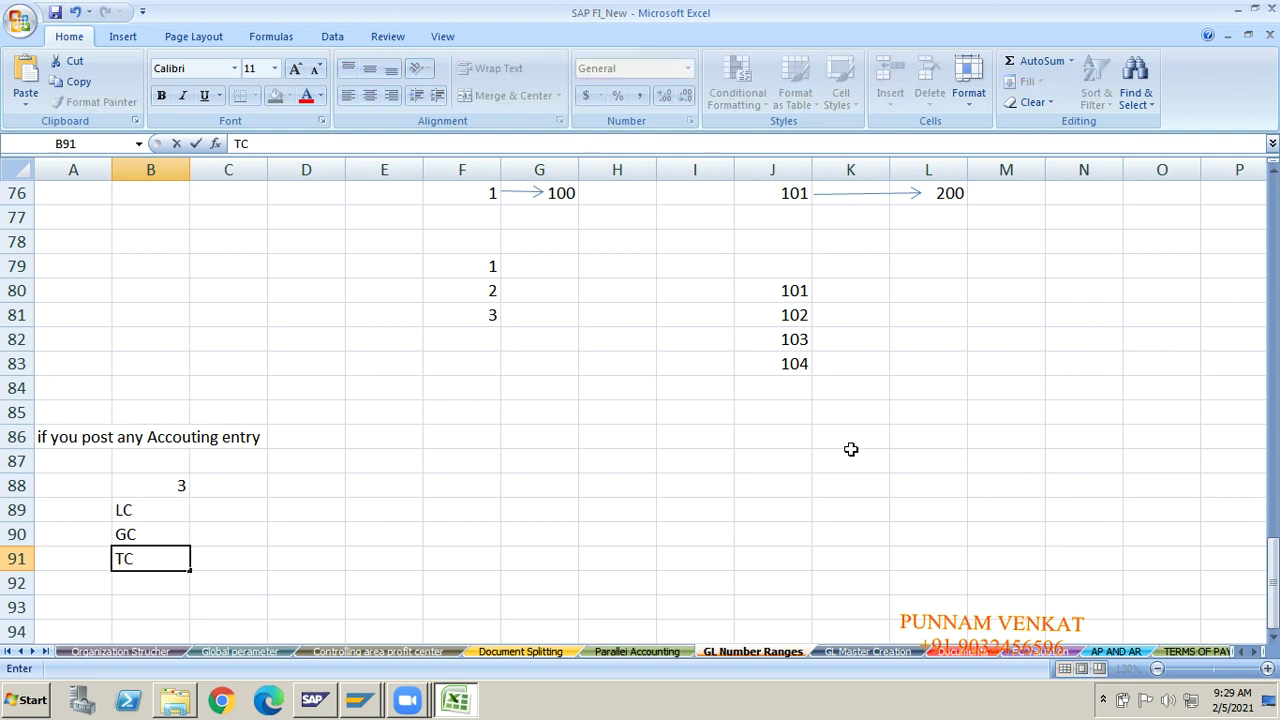
pyautogui.press('Return')
pyautogui.press('Up')
pyautogui.press('Up')
pyautogui.press('Up')
pyautogui.press('Up')
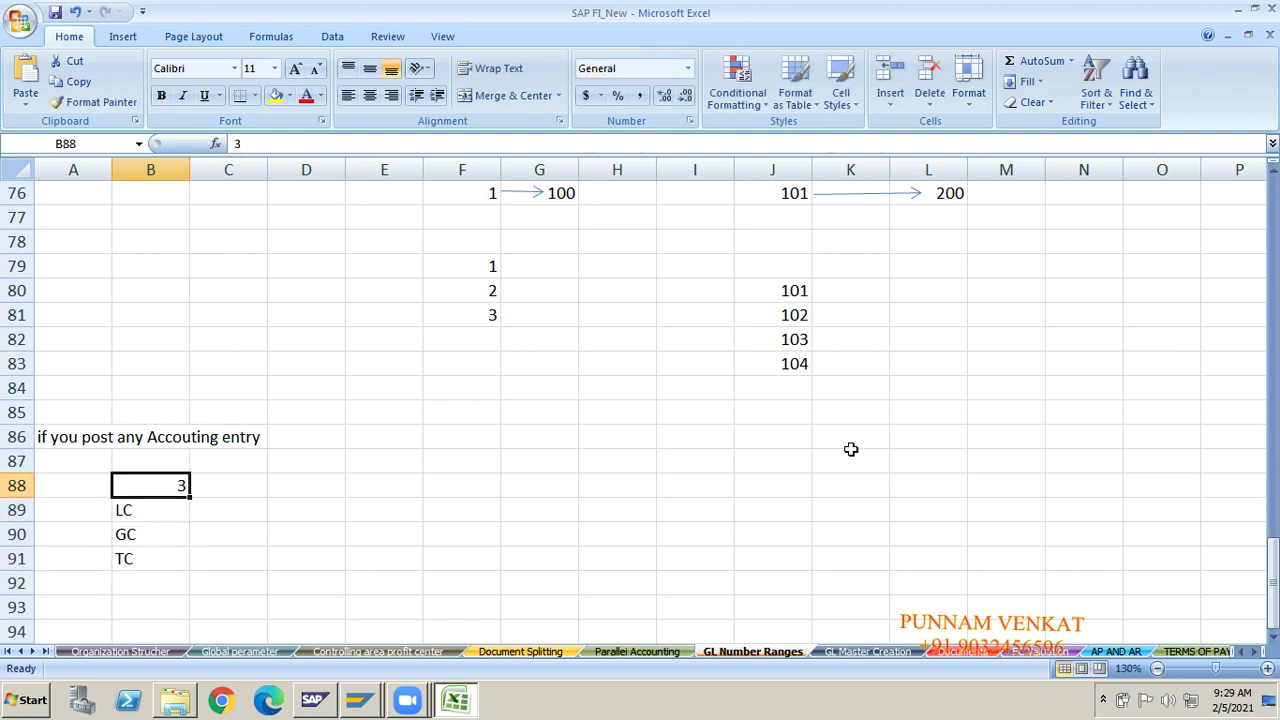
pyautogui.hotkey('shift', 'Down')
pyautogui.hotkey('shift', 'Down')
pyautogui.hotkey('shift', 'Down')
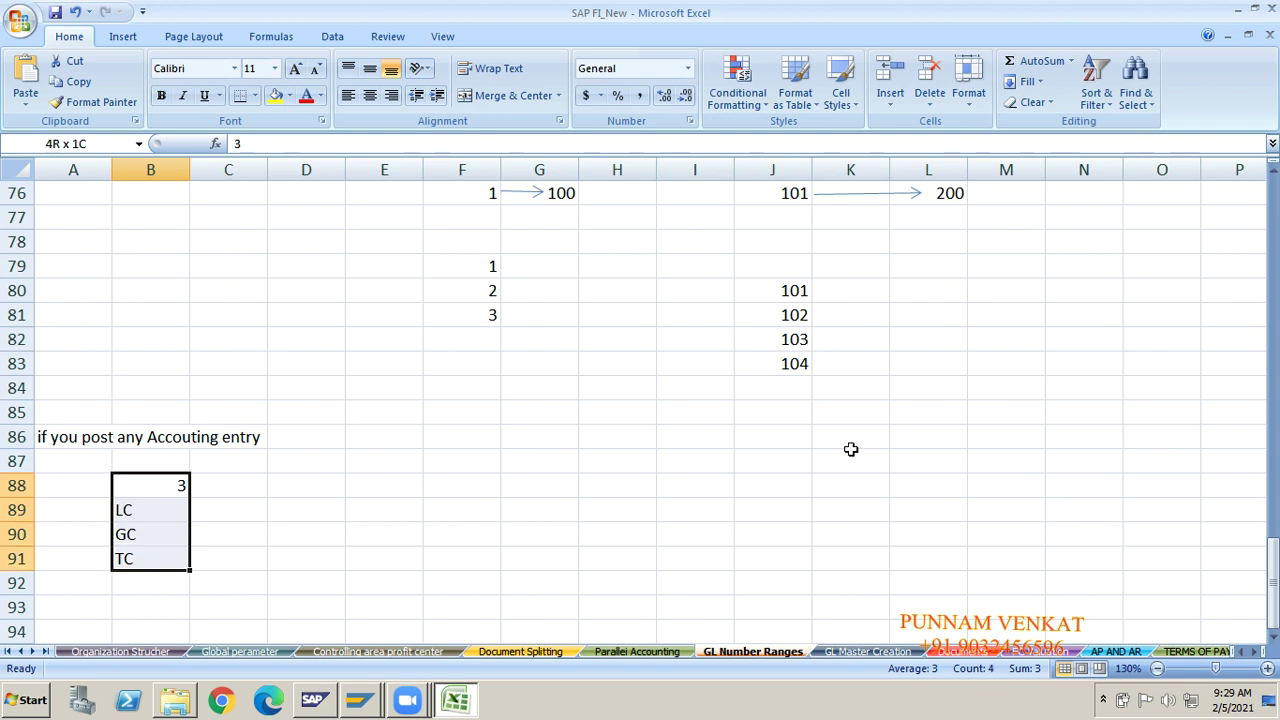
pyautogui.click(369, 95)
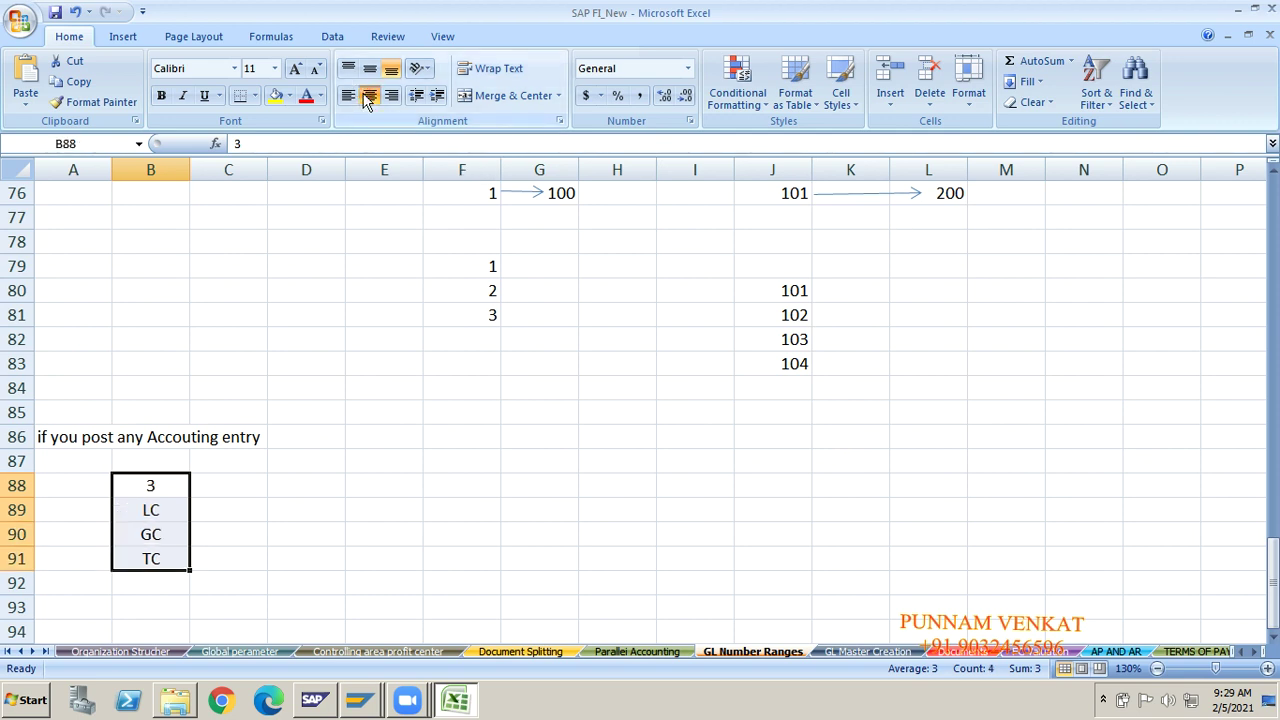
# List 2, "Leading" and "Non Leading" in D88 to D90, and widen column D to fit the text.
pyautogui.click(257, 480)
pyautogui.click(297, 486)
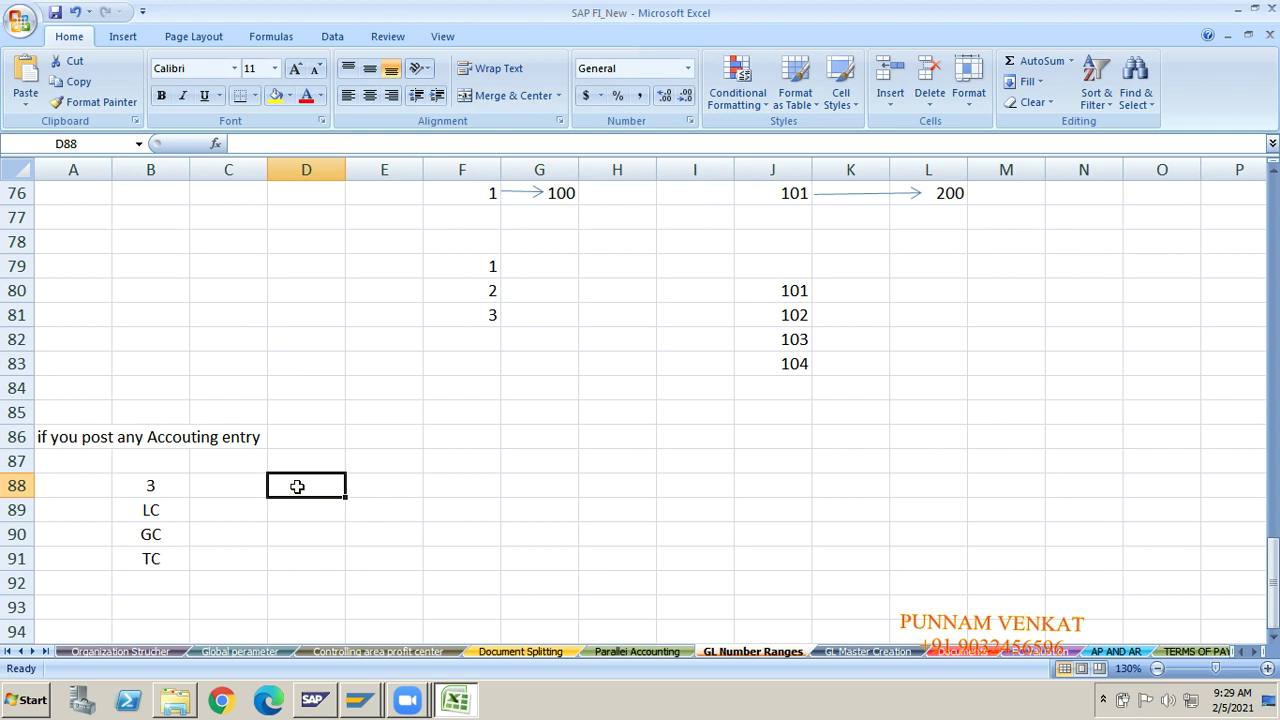
pyautogui.write('2')
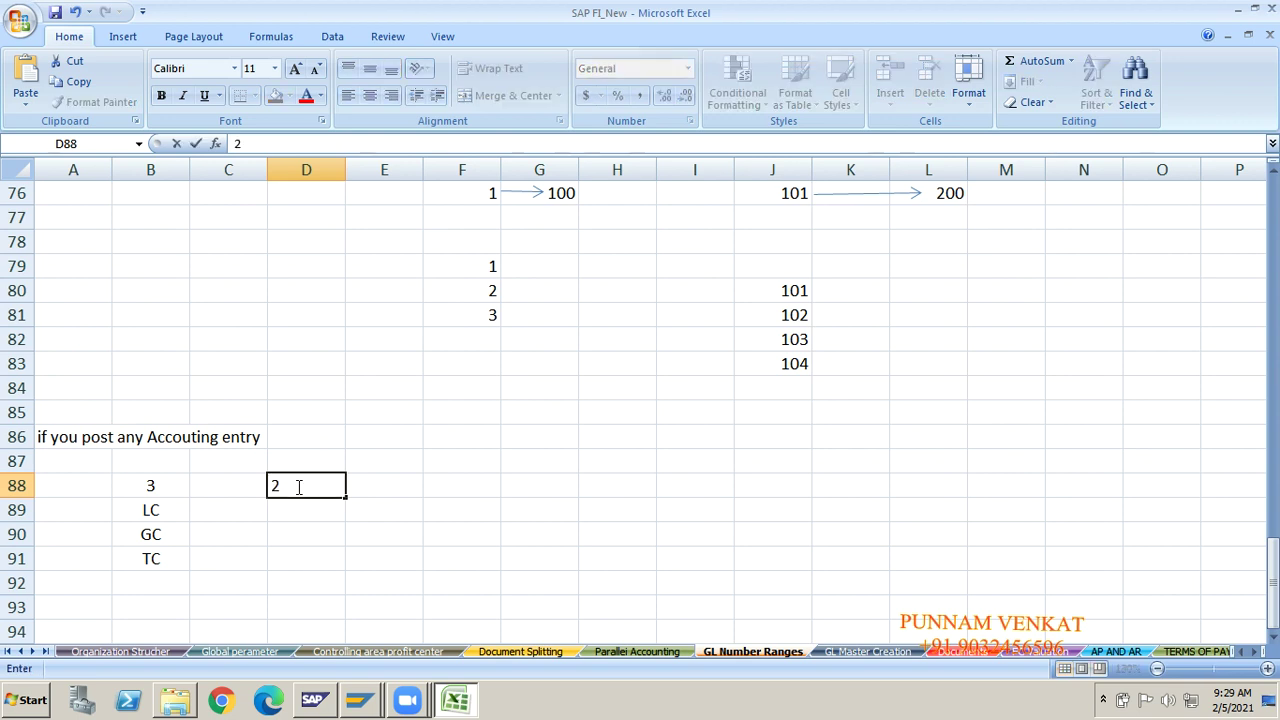
pyautogui.press('Return')
pyautogui.write('B')
pyautogui.press('BackSpace')
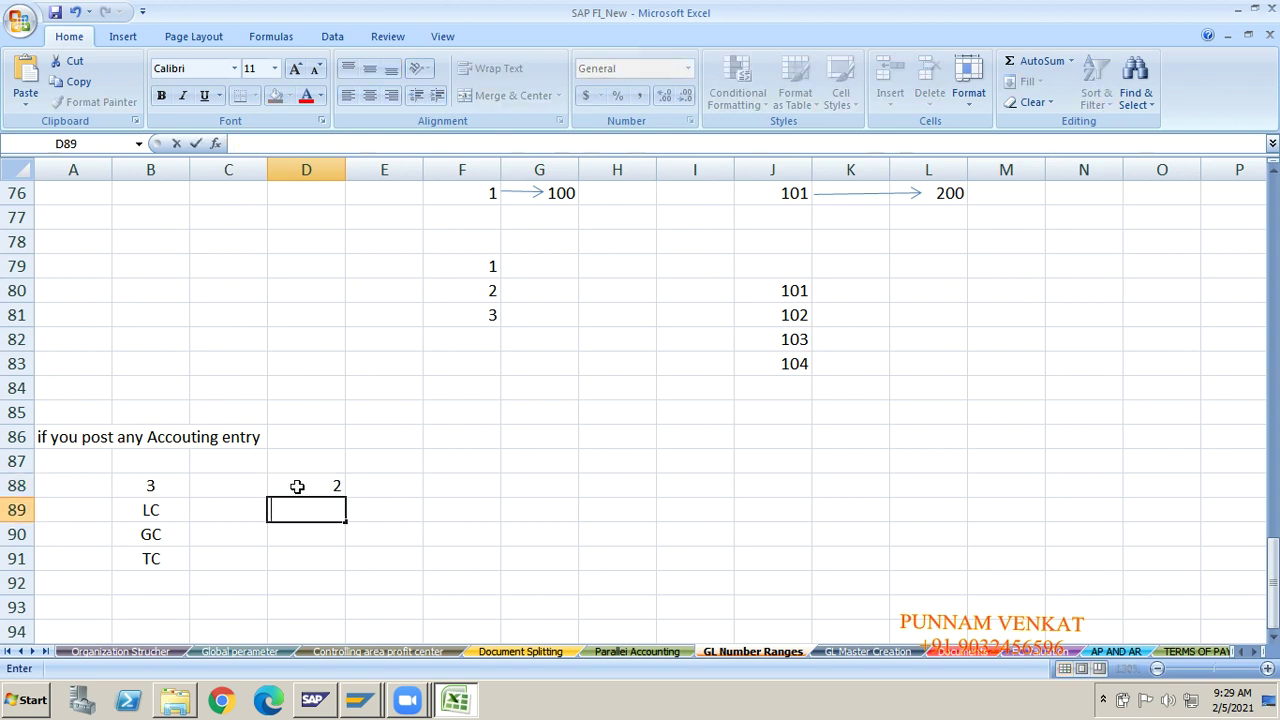
pyautogui.write('Leading')
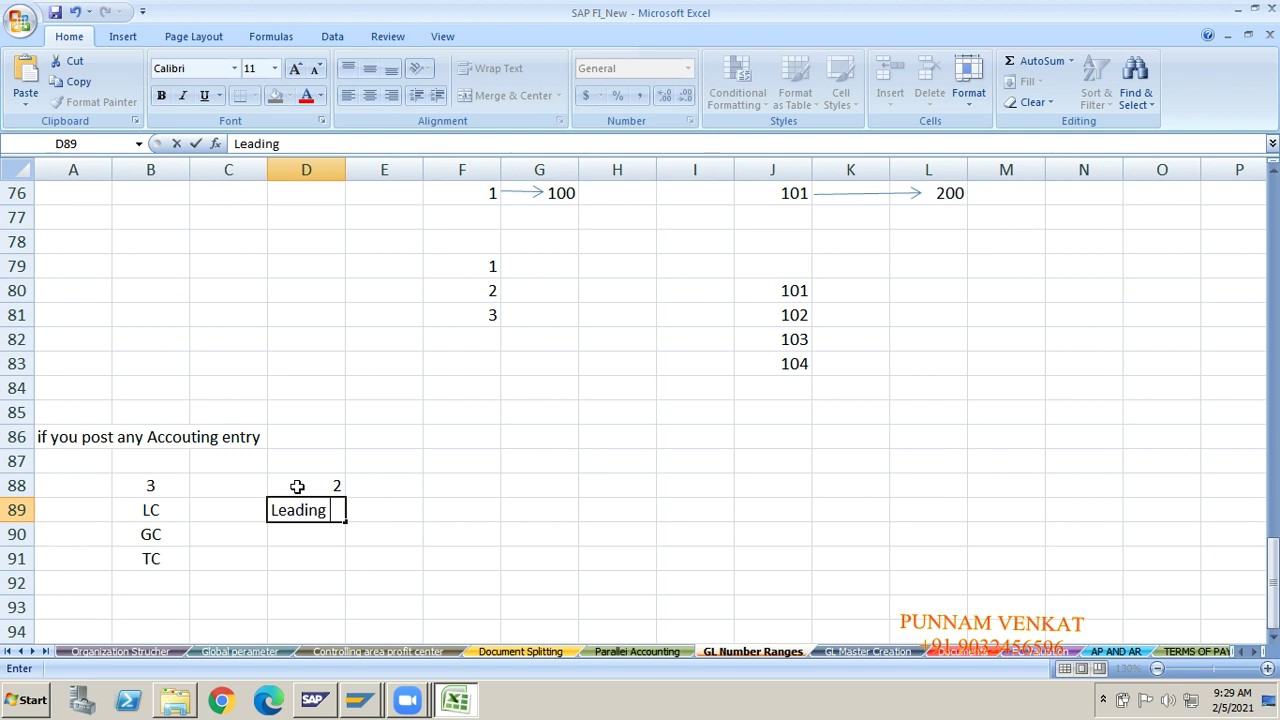
pyautogui.press('Return')
pyautogui.write('Nn')
pyautogui.press('BackSpace')
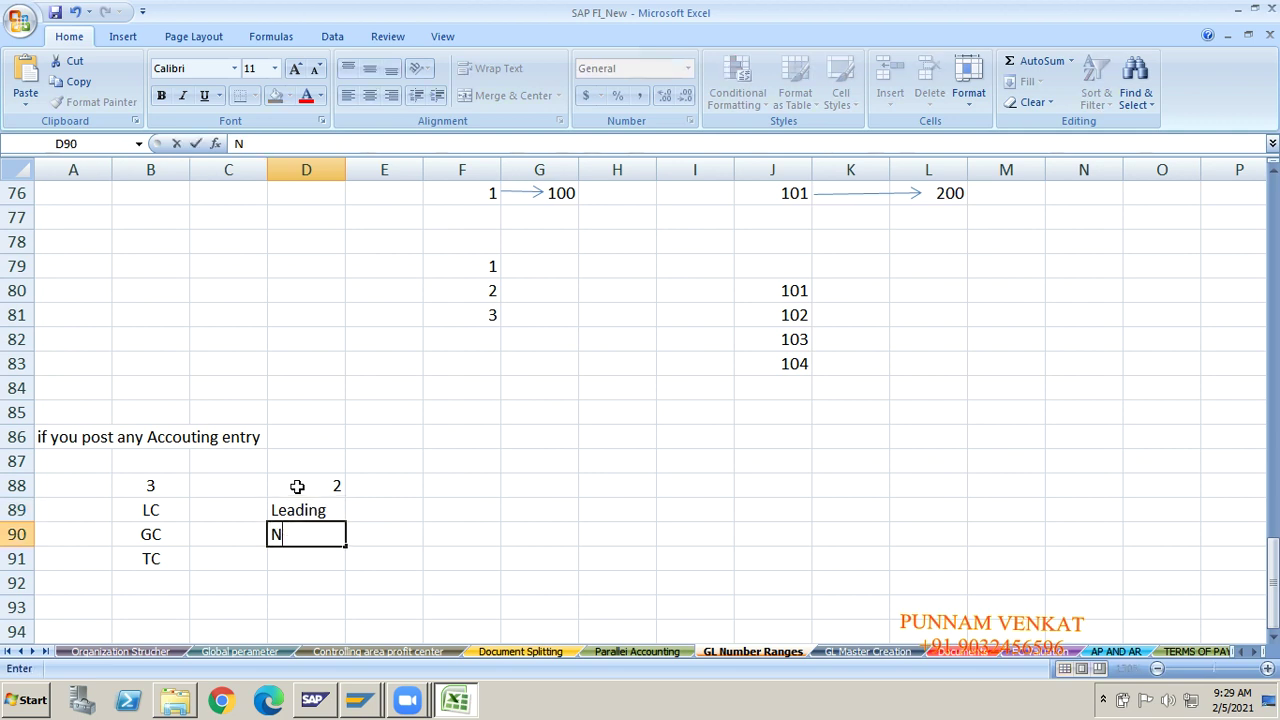
pyautogui.write('on Leading')
pyautogui.press('Return')
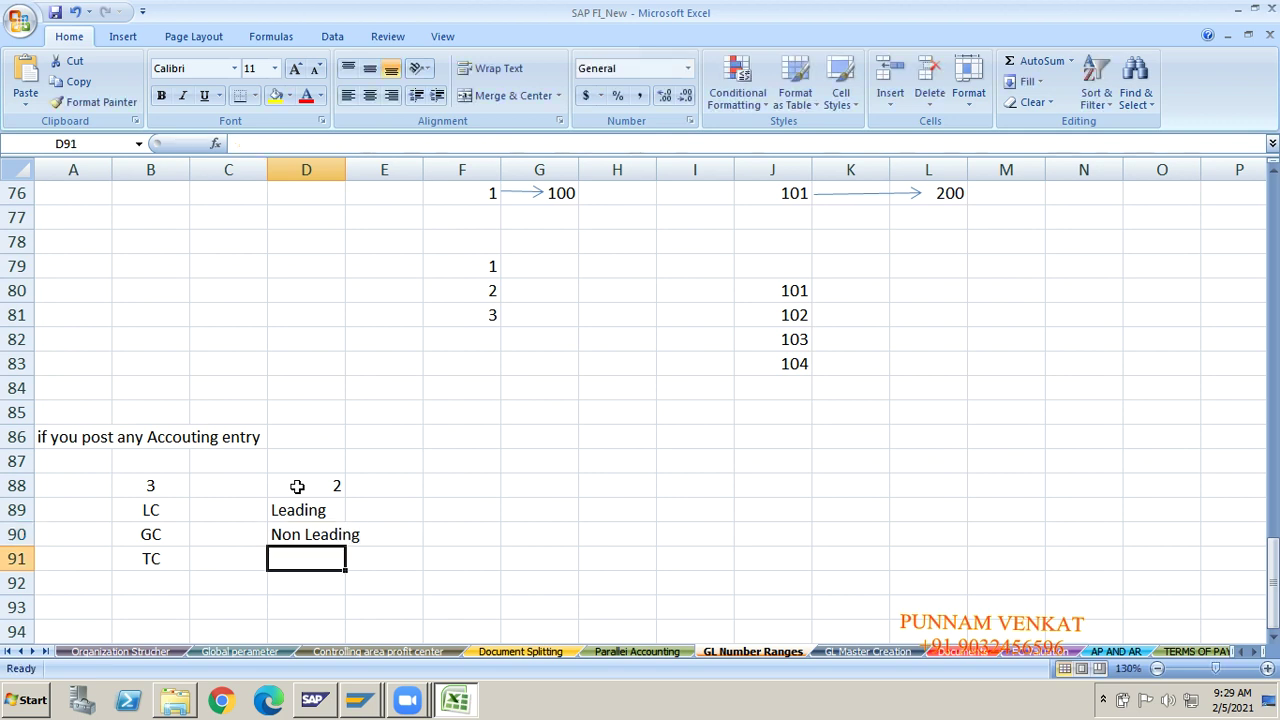
pyautogui.moveTo(352, 165); pyautogui.dragTo(370, 163)
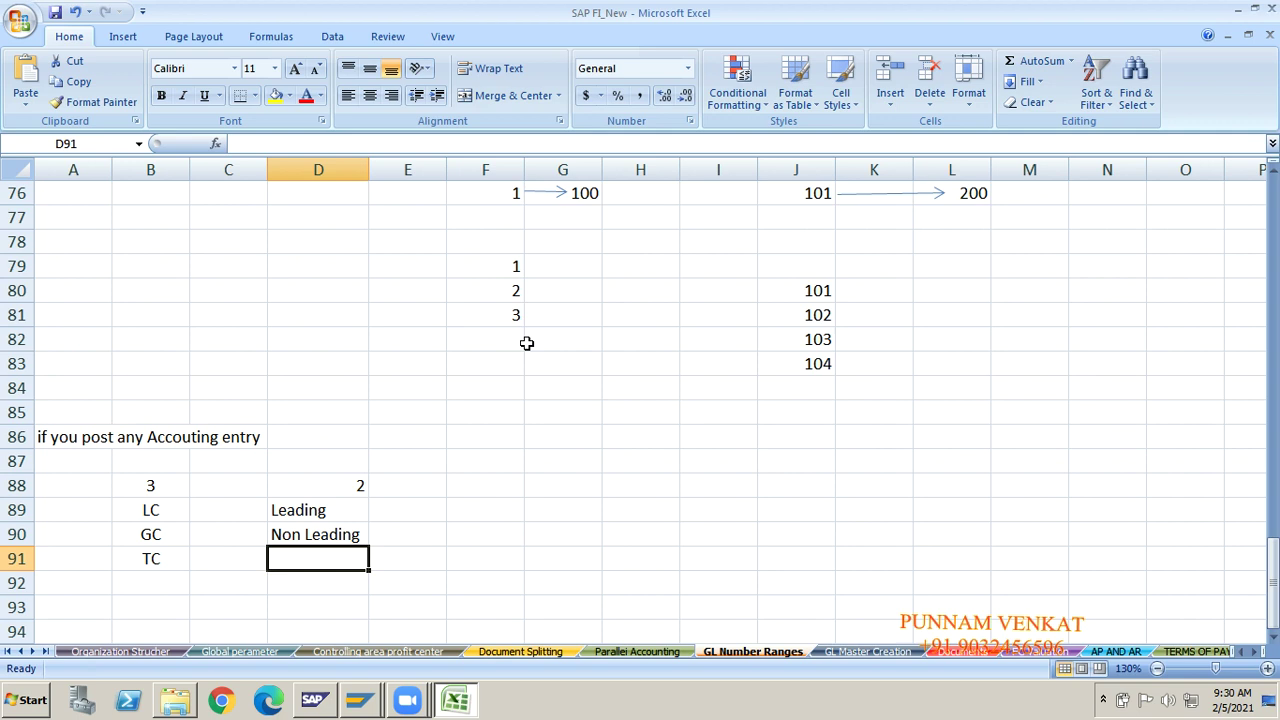
# List 2 in F88, "Entry View" in F89 and "GL View" in F90 beside the leading and non-leading list.
pyautogui.click(482, 485)
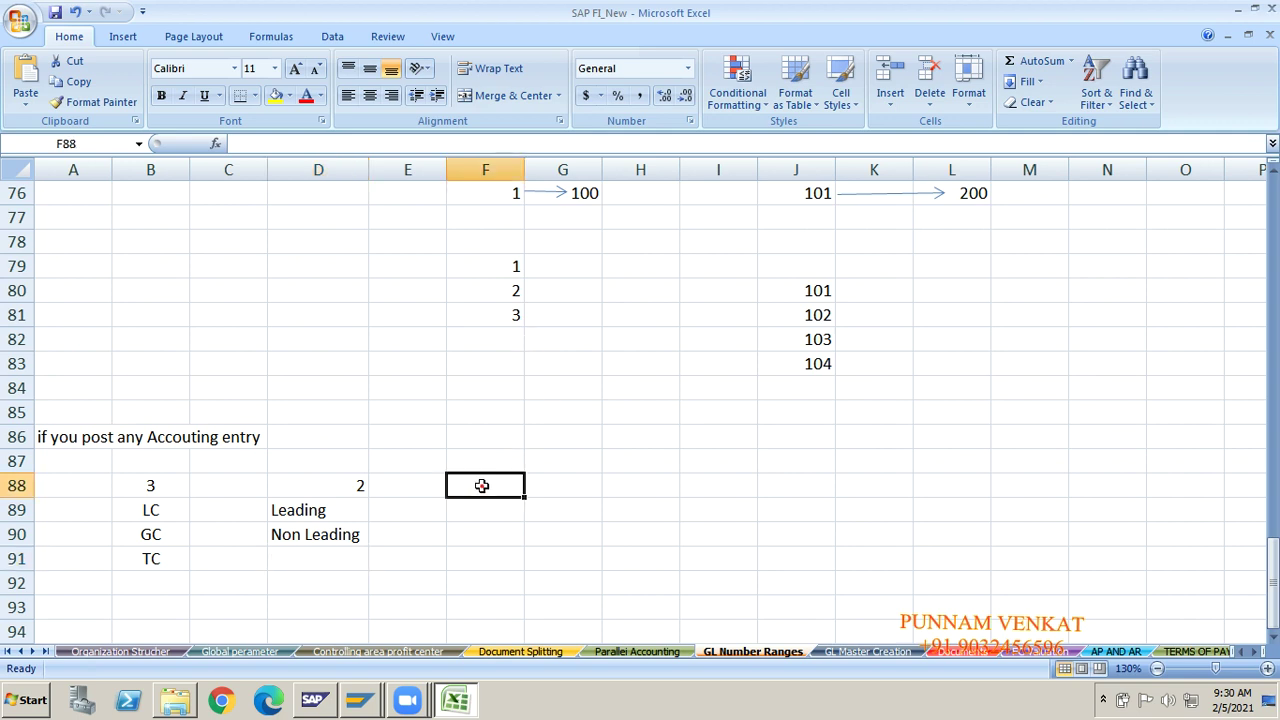
pyautogui.write('2')
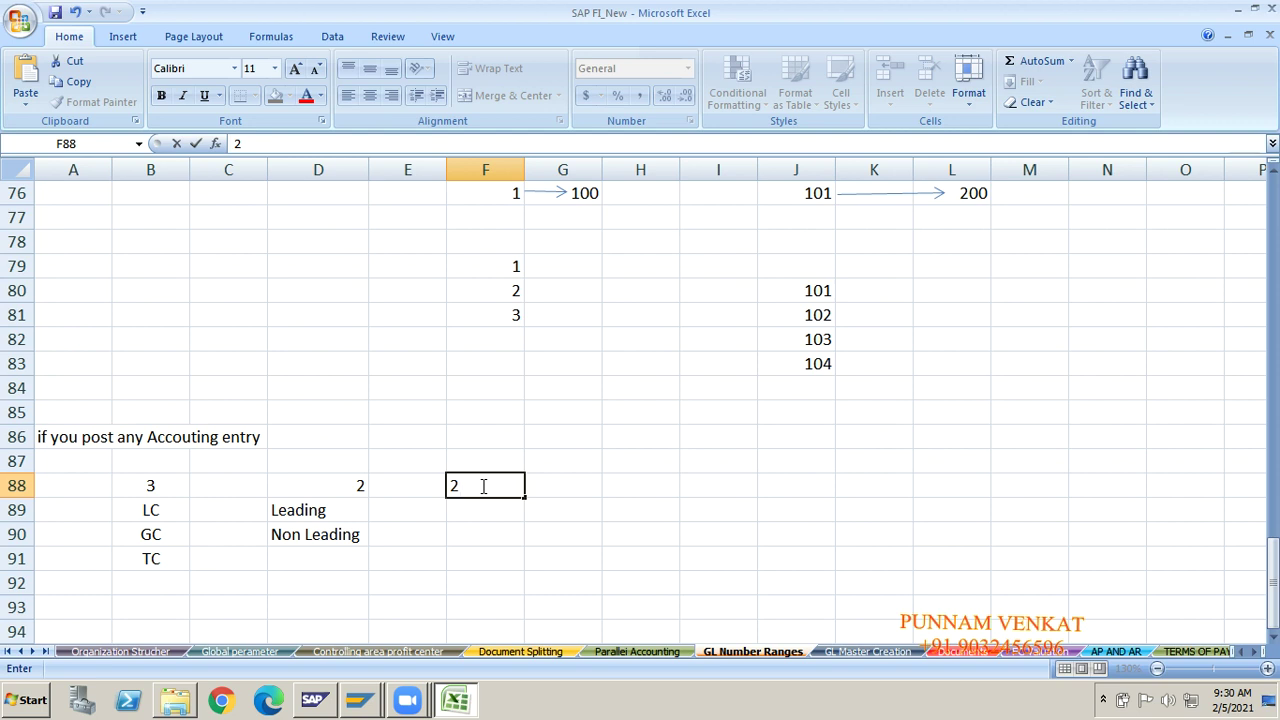
pyautogui.press('Return')
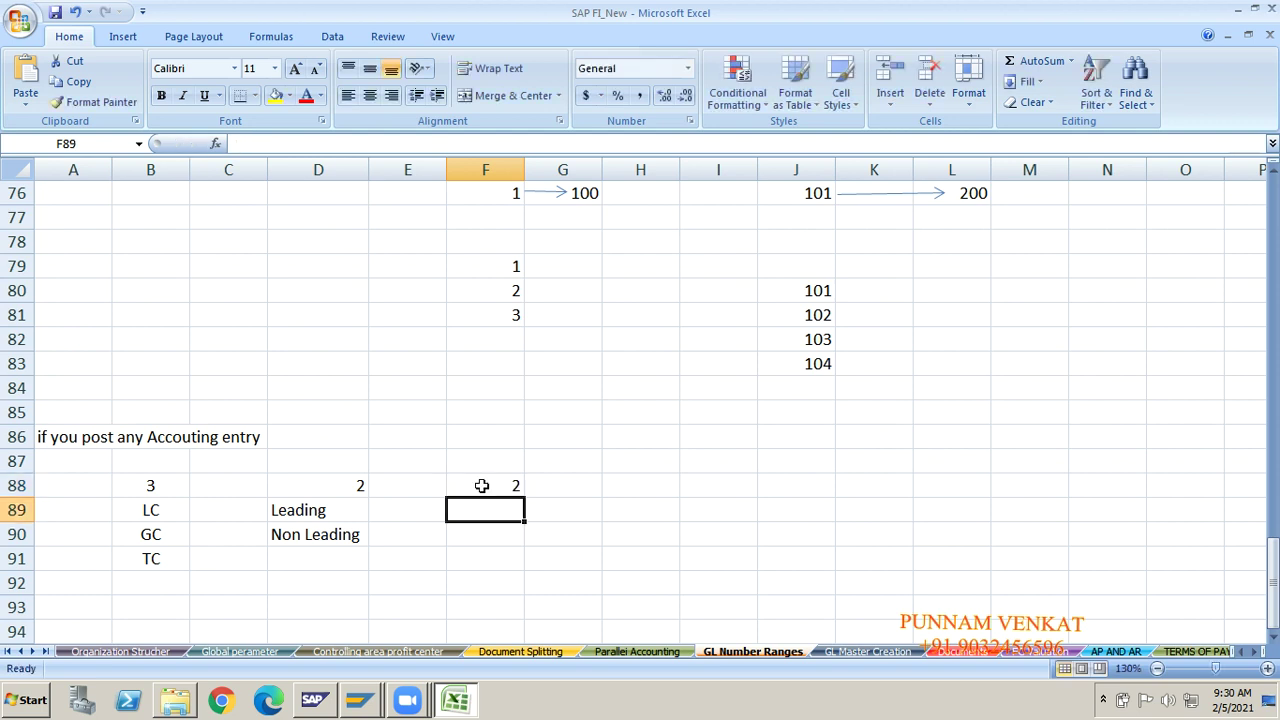
pyautogui.write('E')
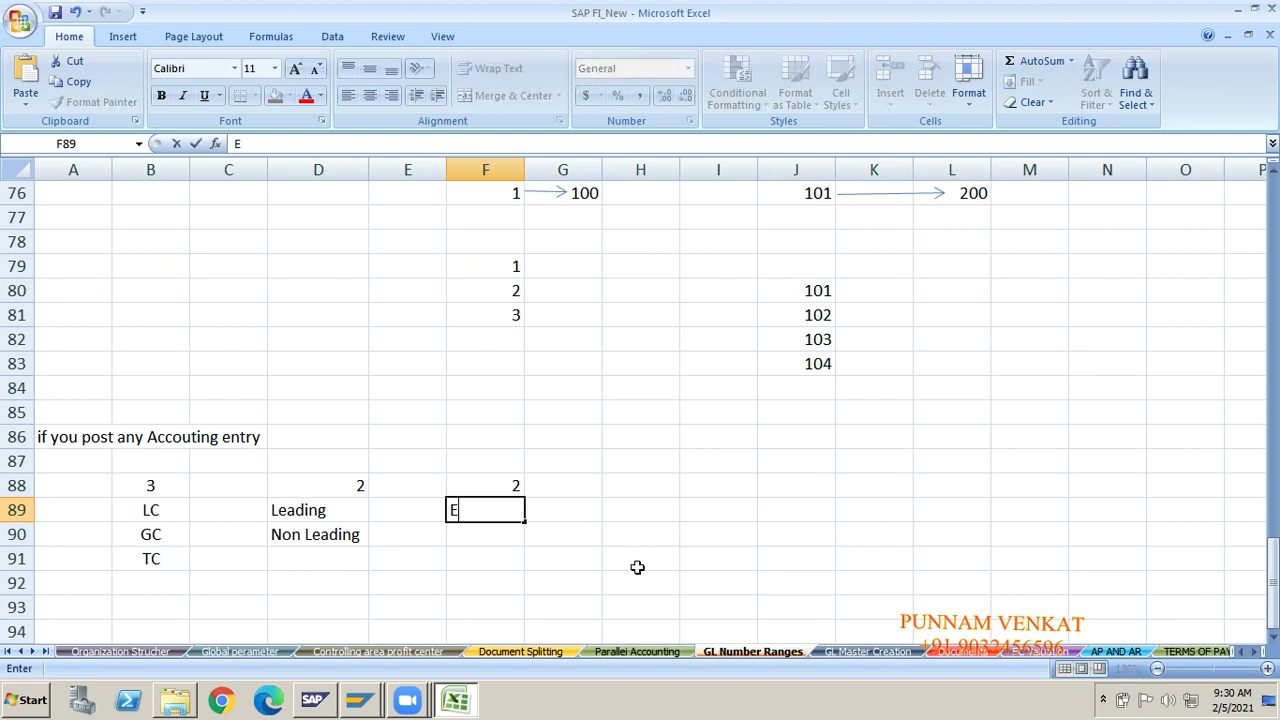
pyautogui.write('ntry View')
pyautogui.press('Return')
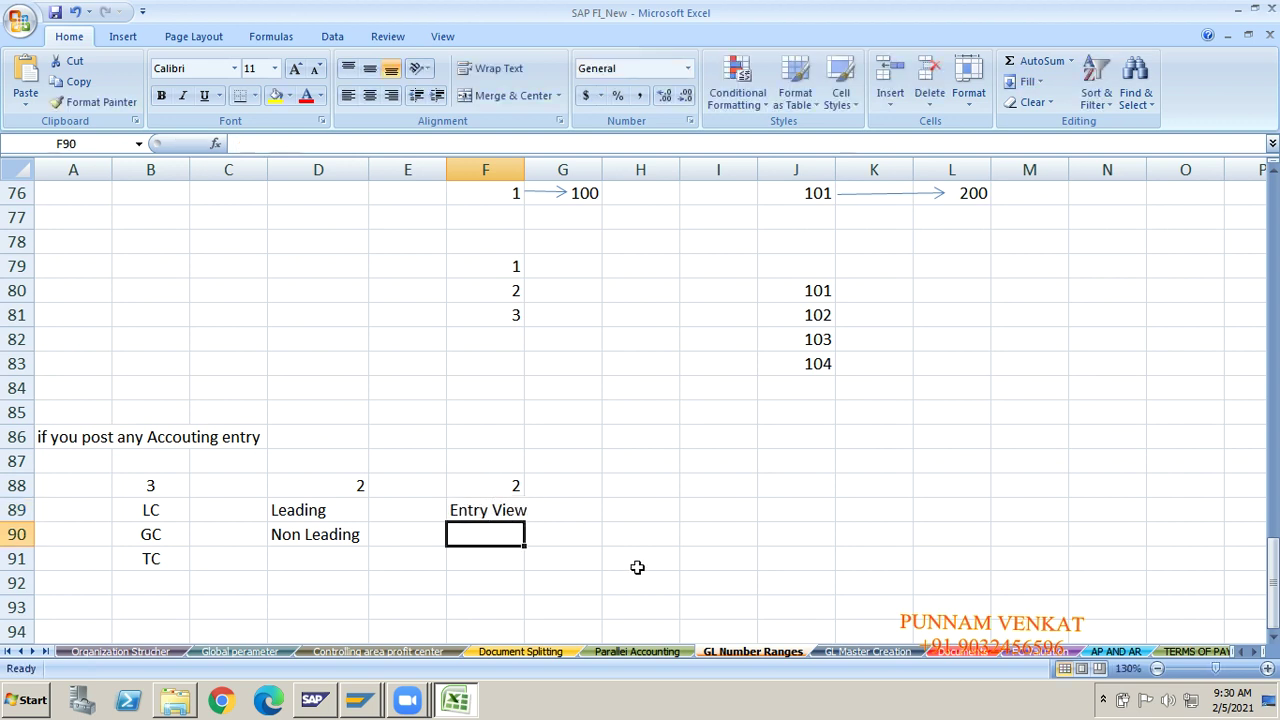
pyautogui.write('GL Vi')
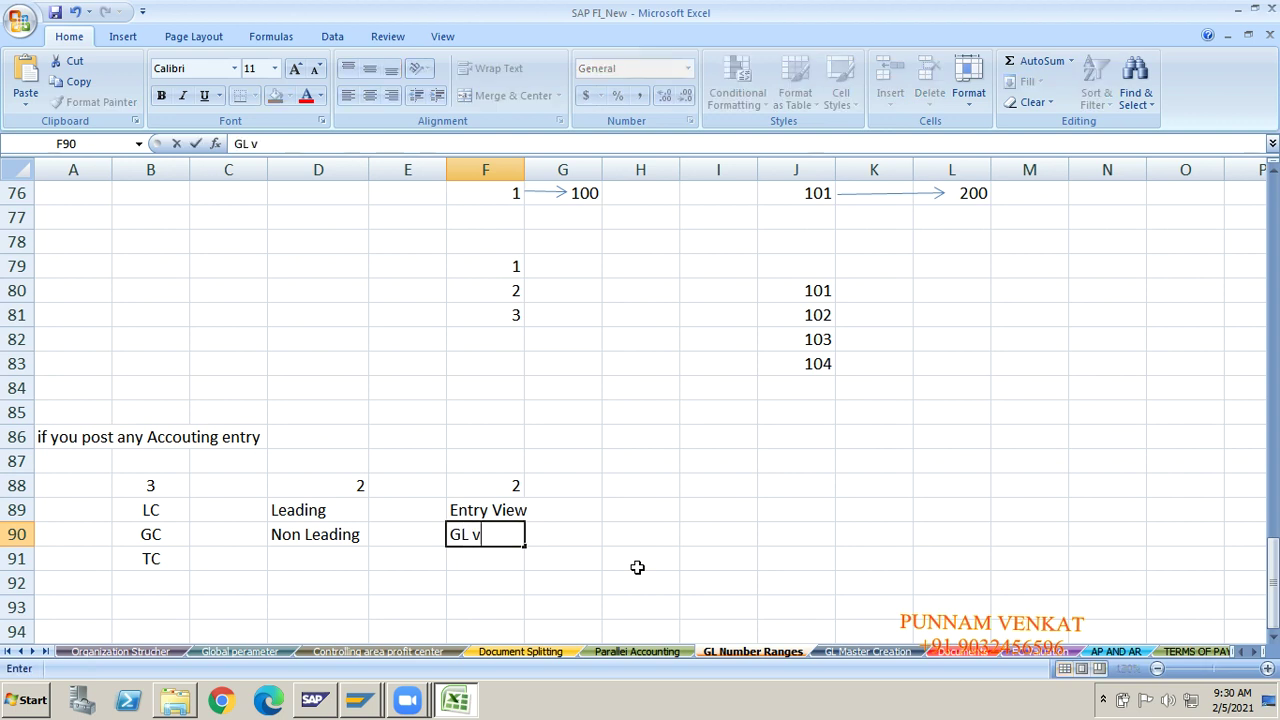
pyautogui.write('e')
pyautogui.press('BackSpace')
pyautogui.write('iew')
pyautogui.press('Return')
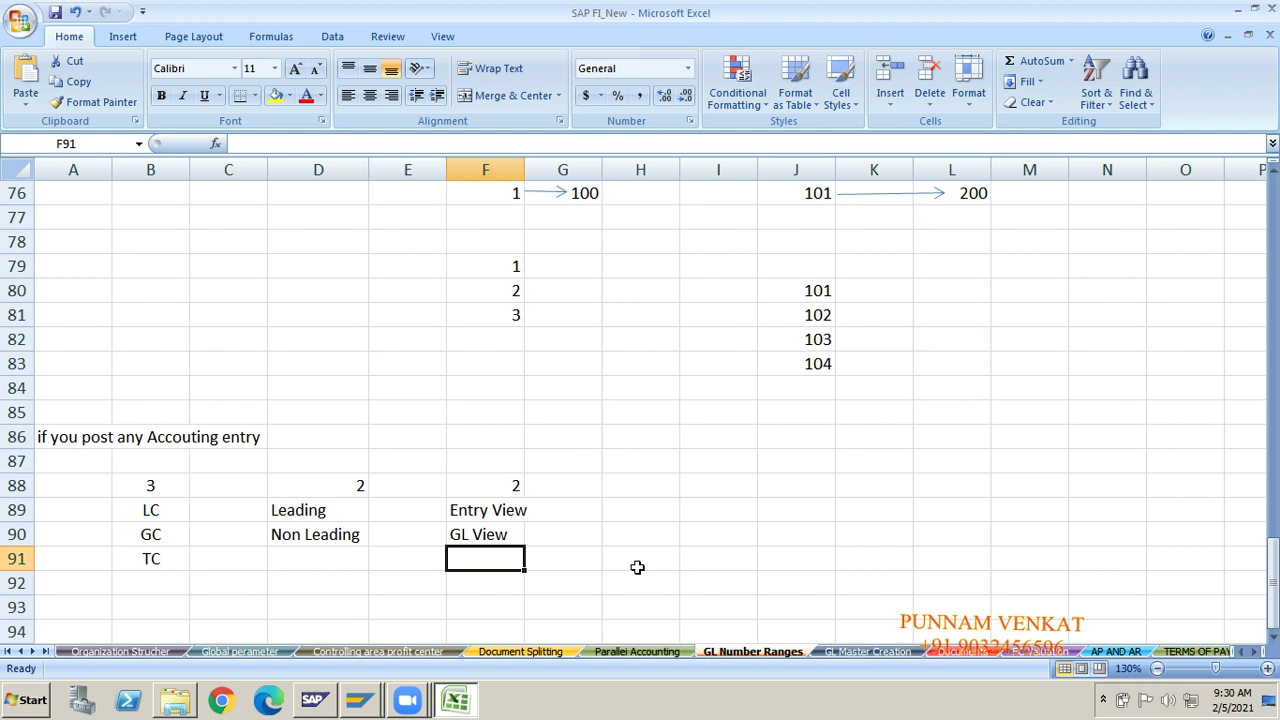
pyautogui.click(498, 512)
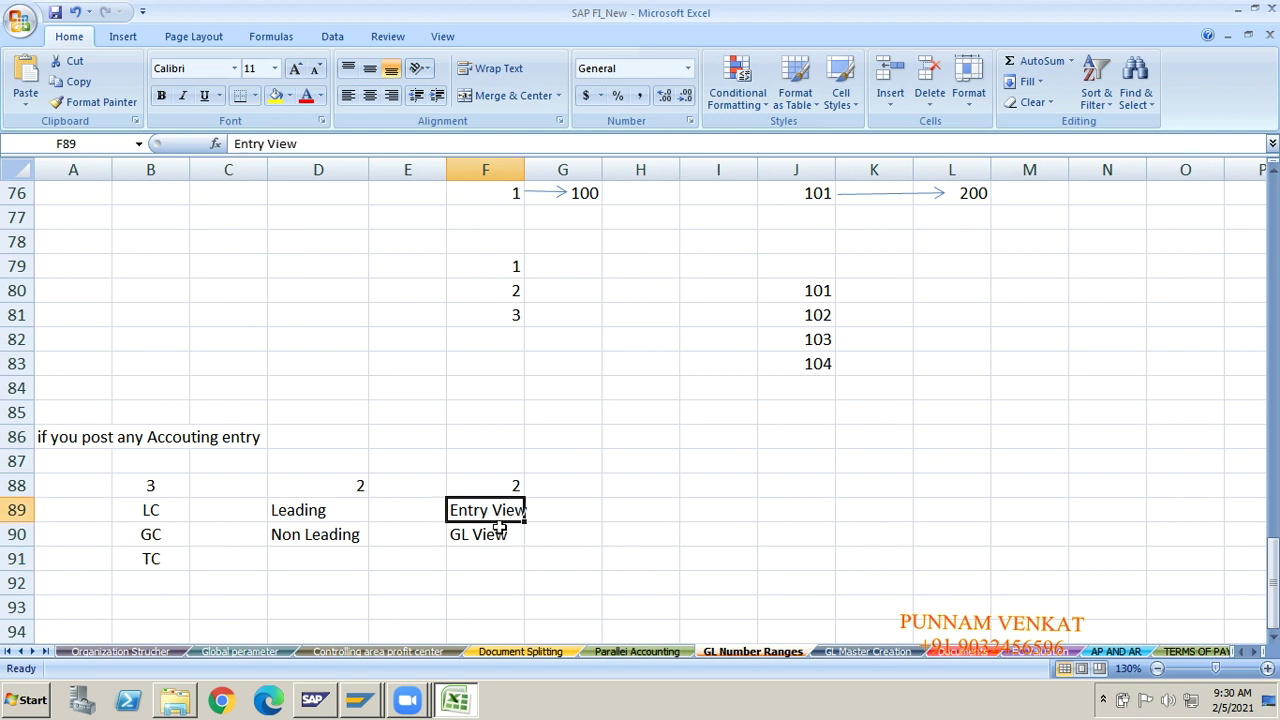
pyautogui.click(499, 536)
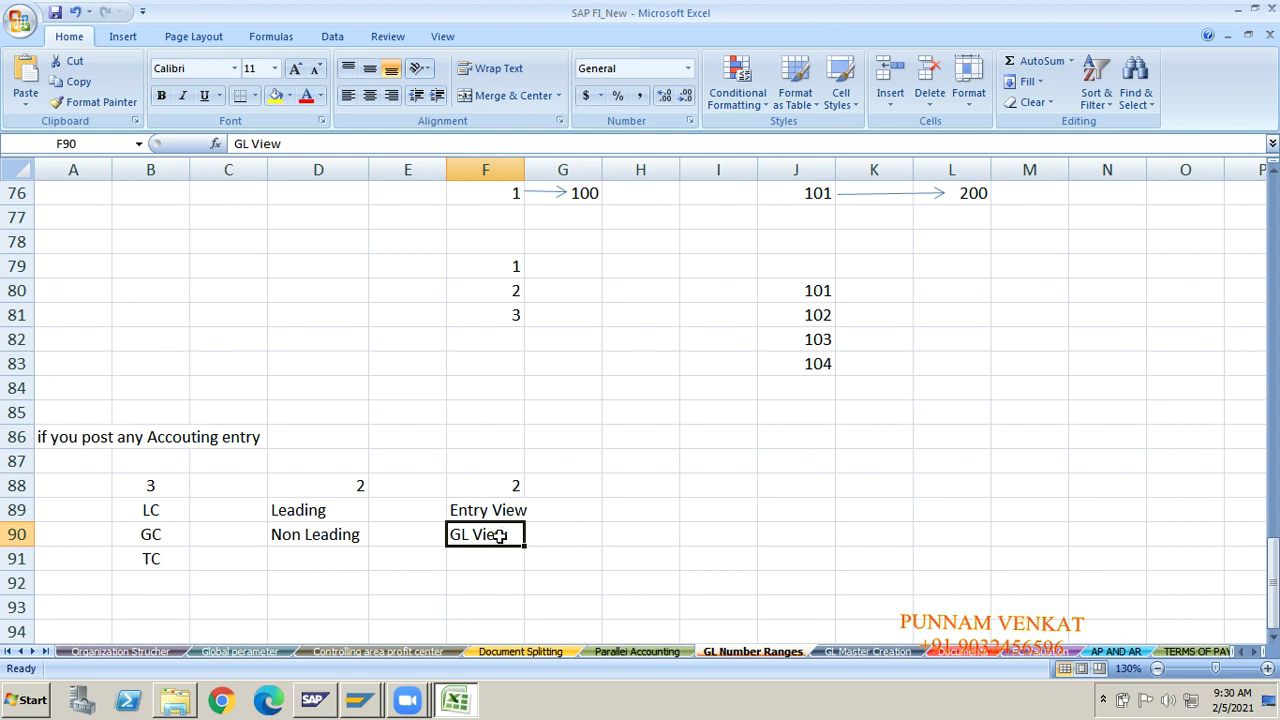
# Replace the abbreviations LC and GC in B89 and B90 with "Locan Currency" and "Group Currency".
pyautogui.click(163, 510)
pyautogui.write('Locan')
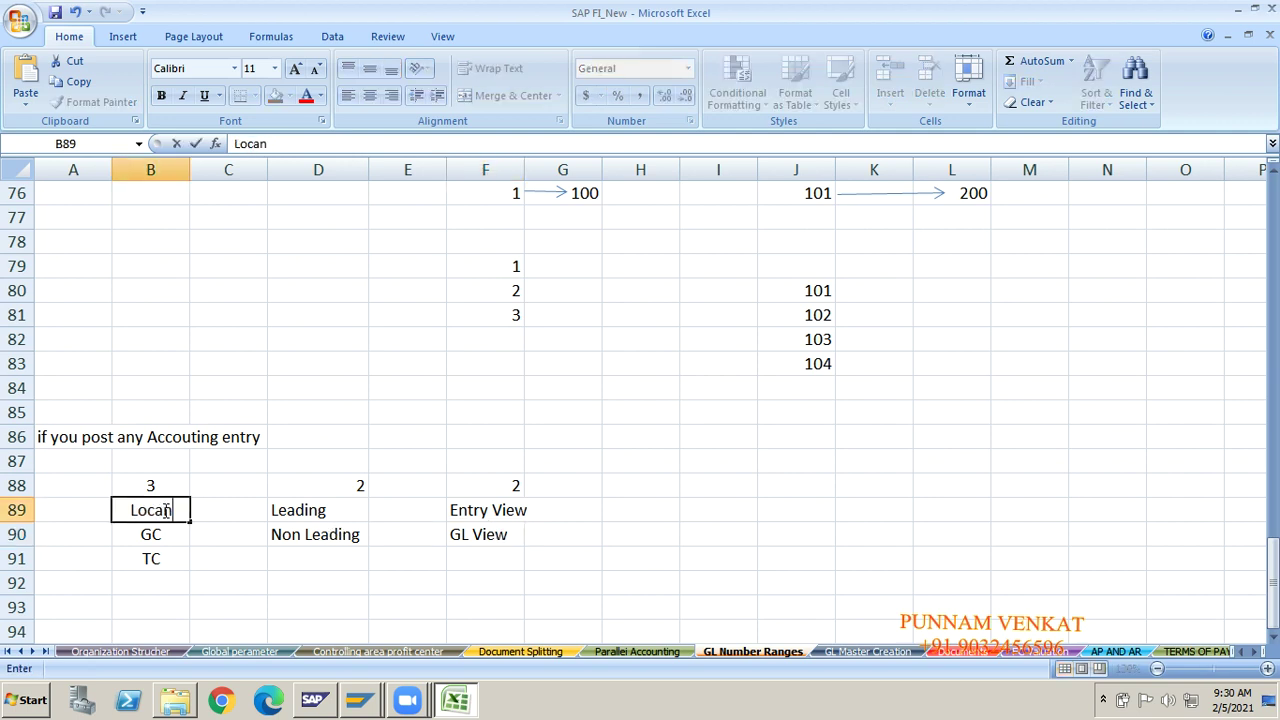
pyautogui.write(' Curre')
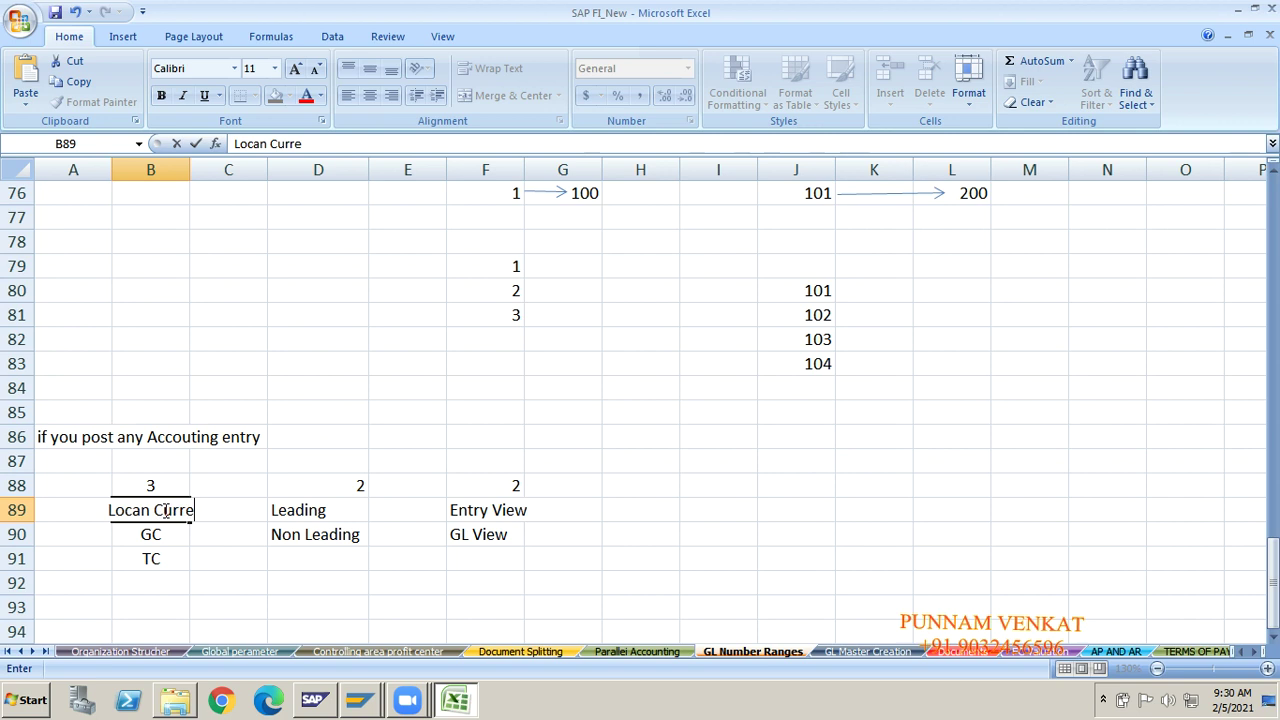
pyautogui.write('ncy')
pyautogui.press('Return')
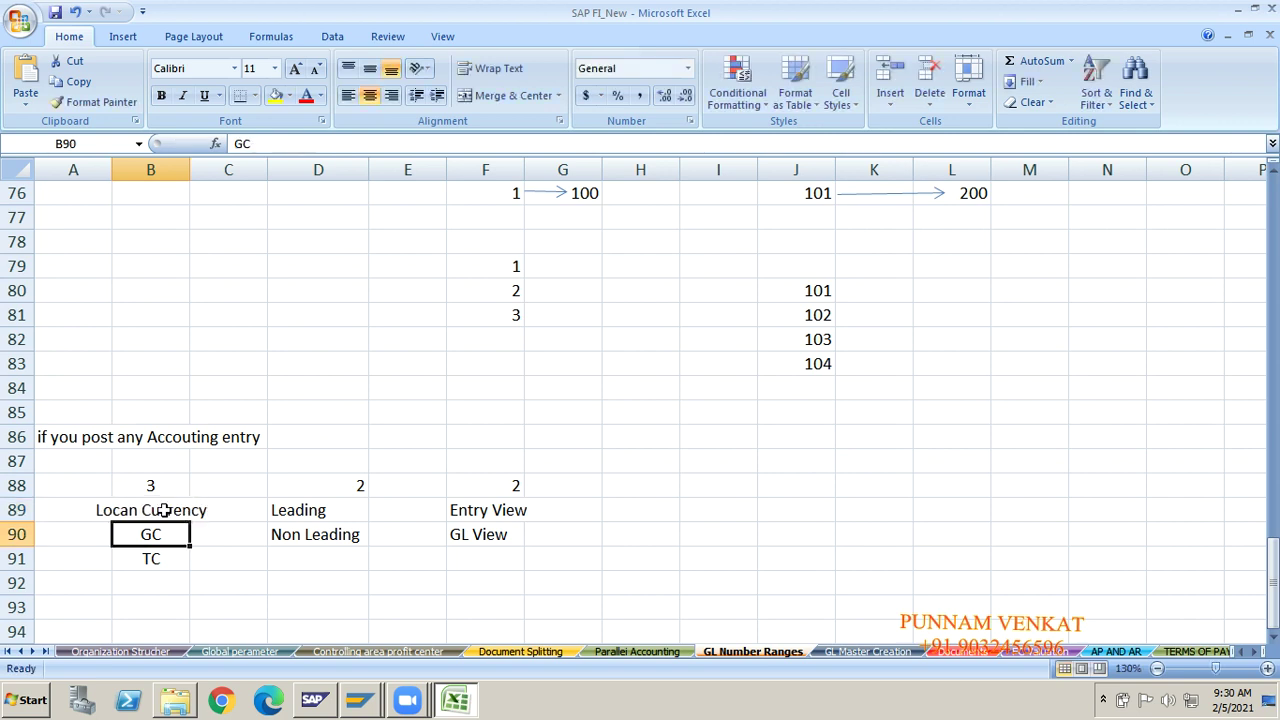
pyautogui.write('Group Cu')
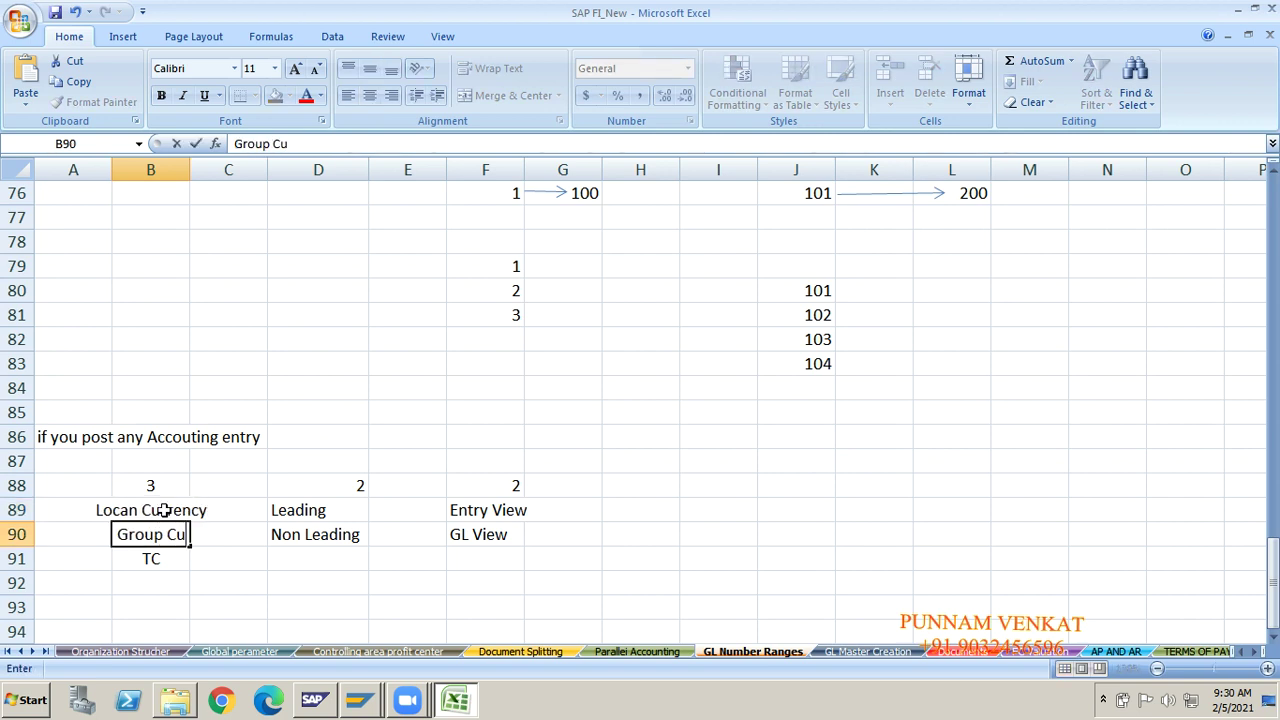
pyautogui.write('rrecncy')
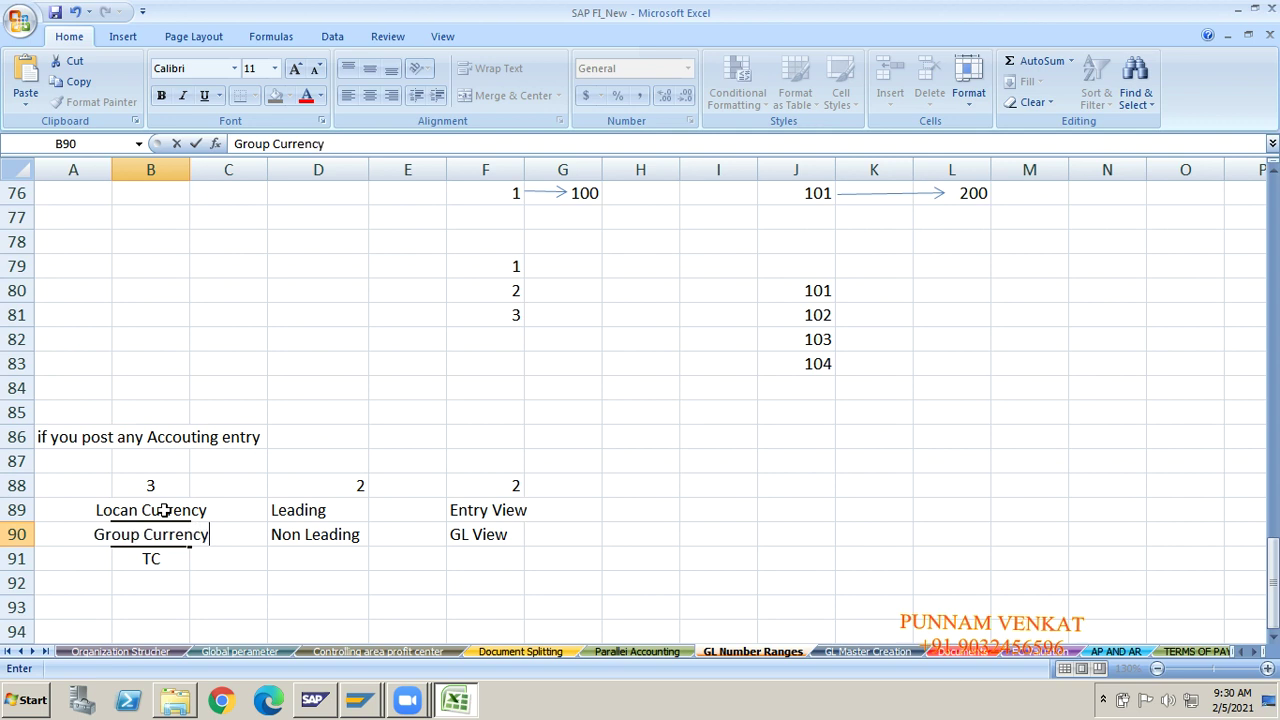
pyautogui.press('Return')
# Replace the abbreviation TC in B91 with "Transactional Currency".
pyautogui.write('Tran')
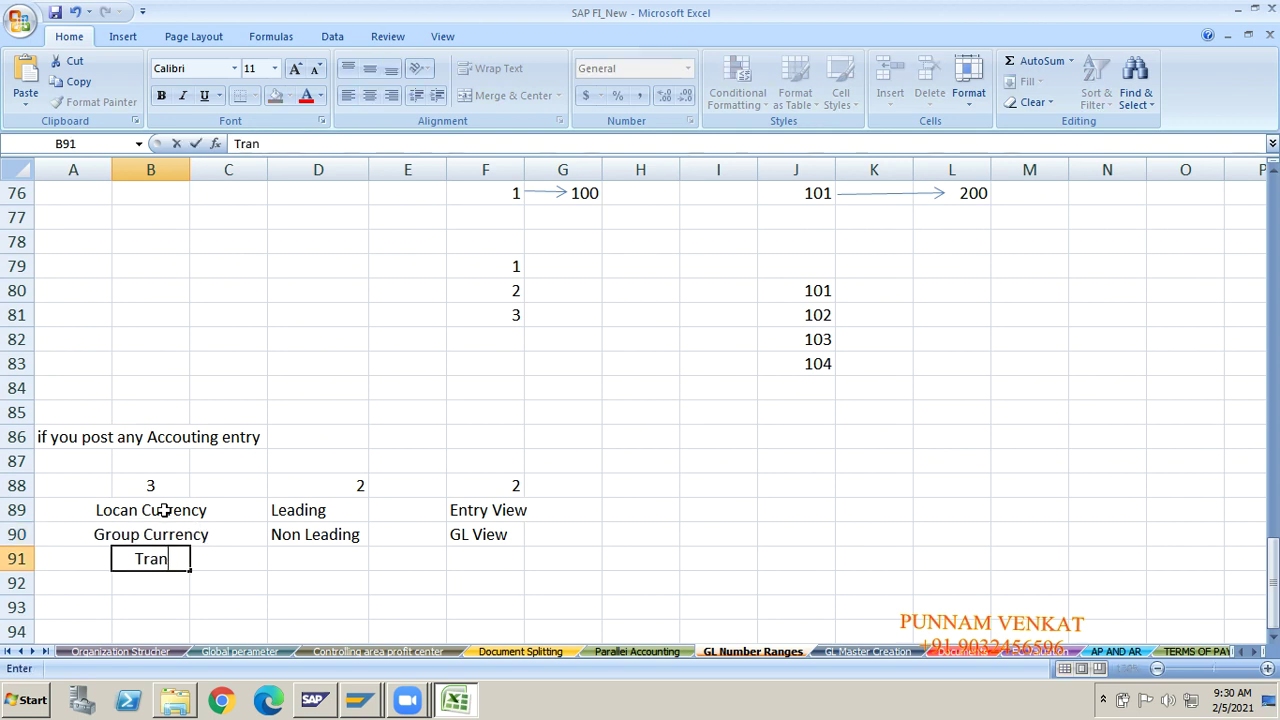
pyautogui.write('sactional C')
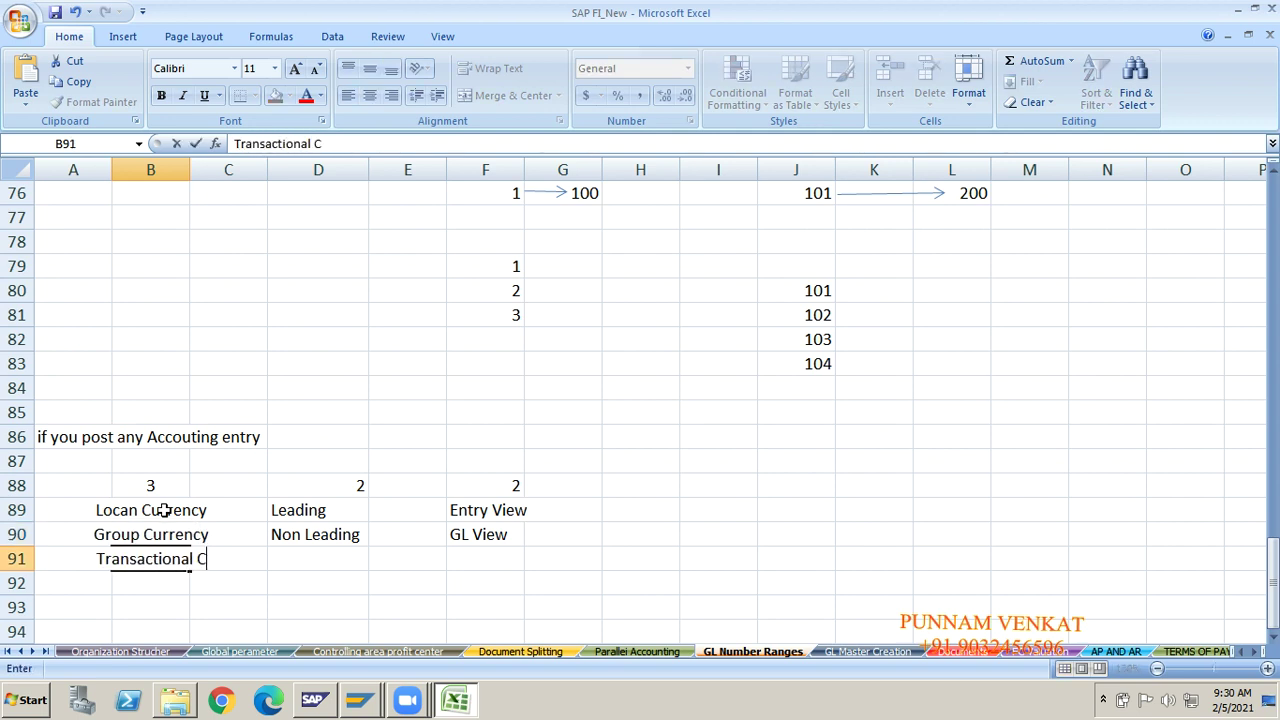
pyautogui.write('urrenc')
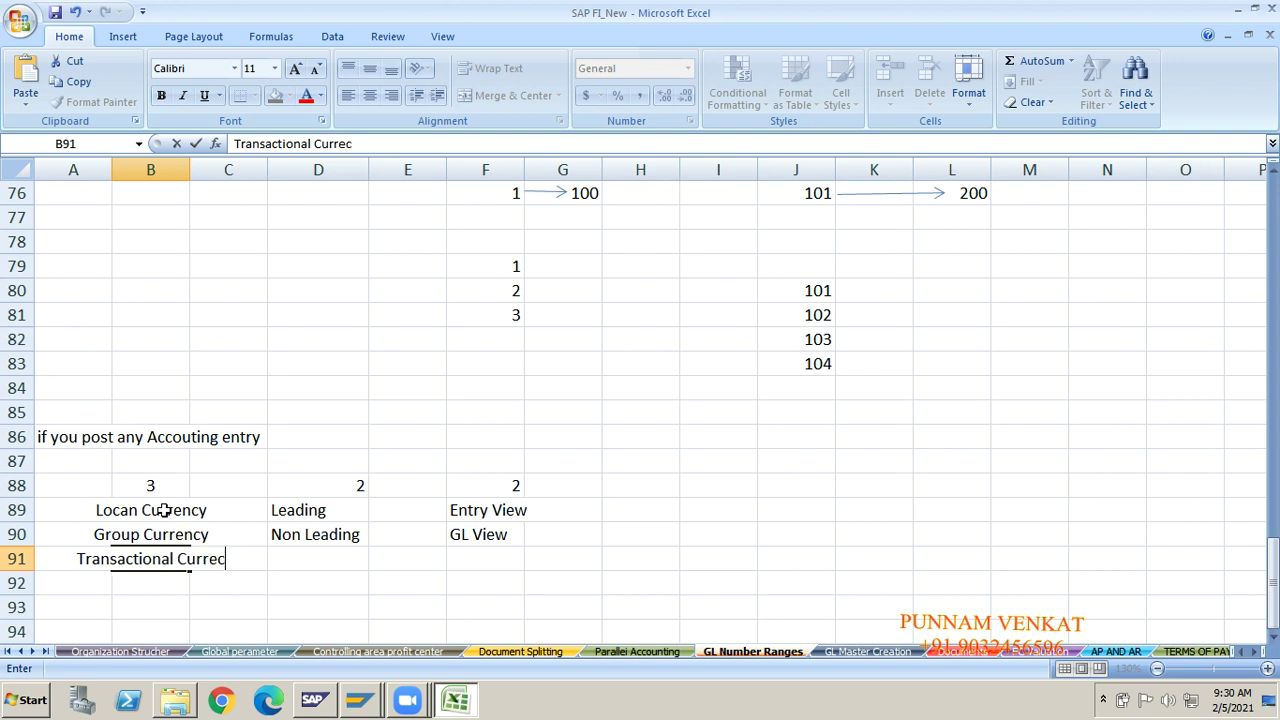
pyautogui.press('BackSpace')
pyautogui.write('ncy')
pyautogui.press('Return')
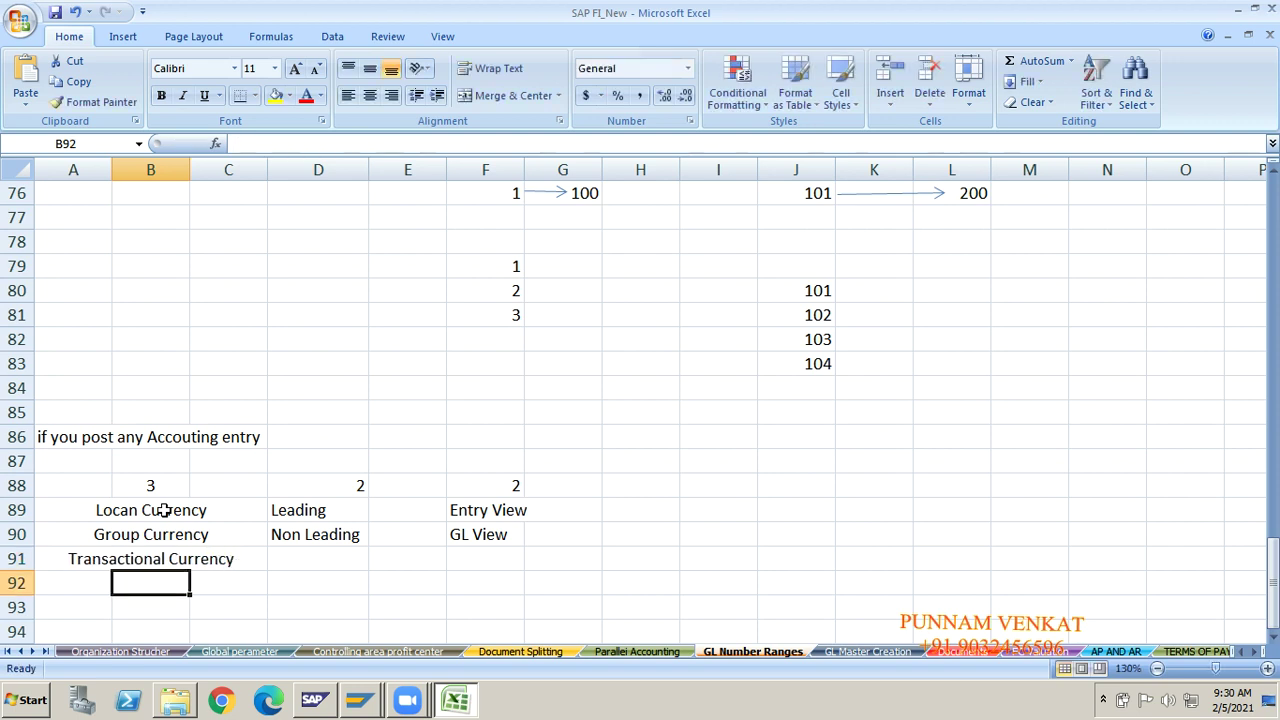
# Review the currency, leading/non-leading and view lists in rows 88 to 91 beneath the accounting entry note.
pyautogui.click(143, 487)
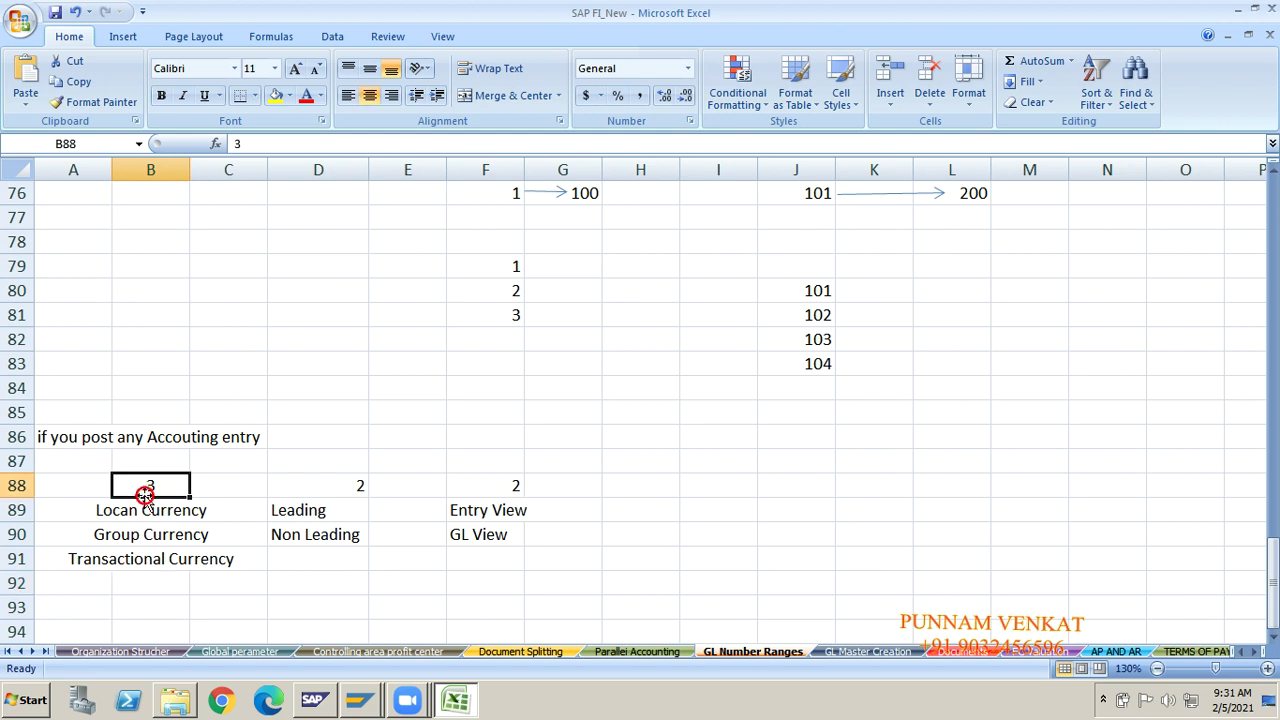
pyautogui.click(337, 486)
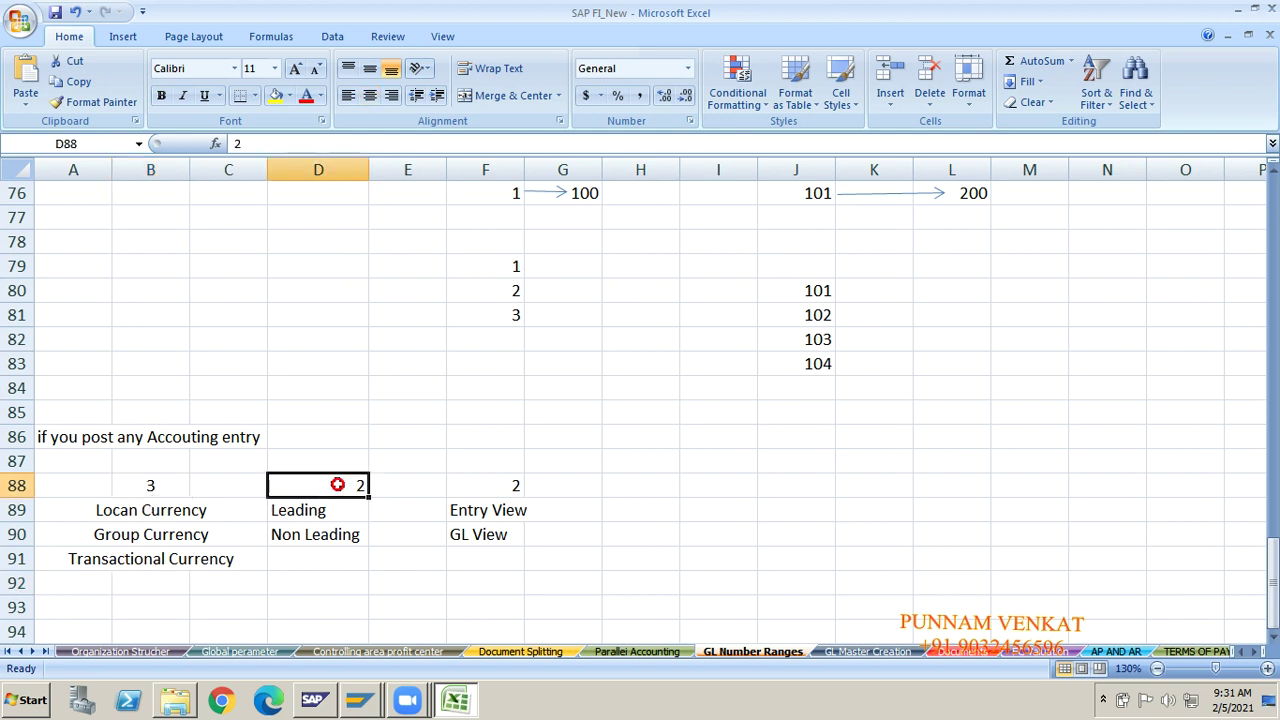
pyautogui.click(337, 509)
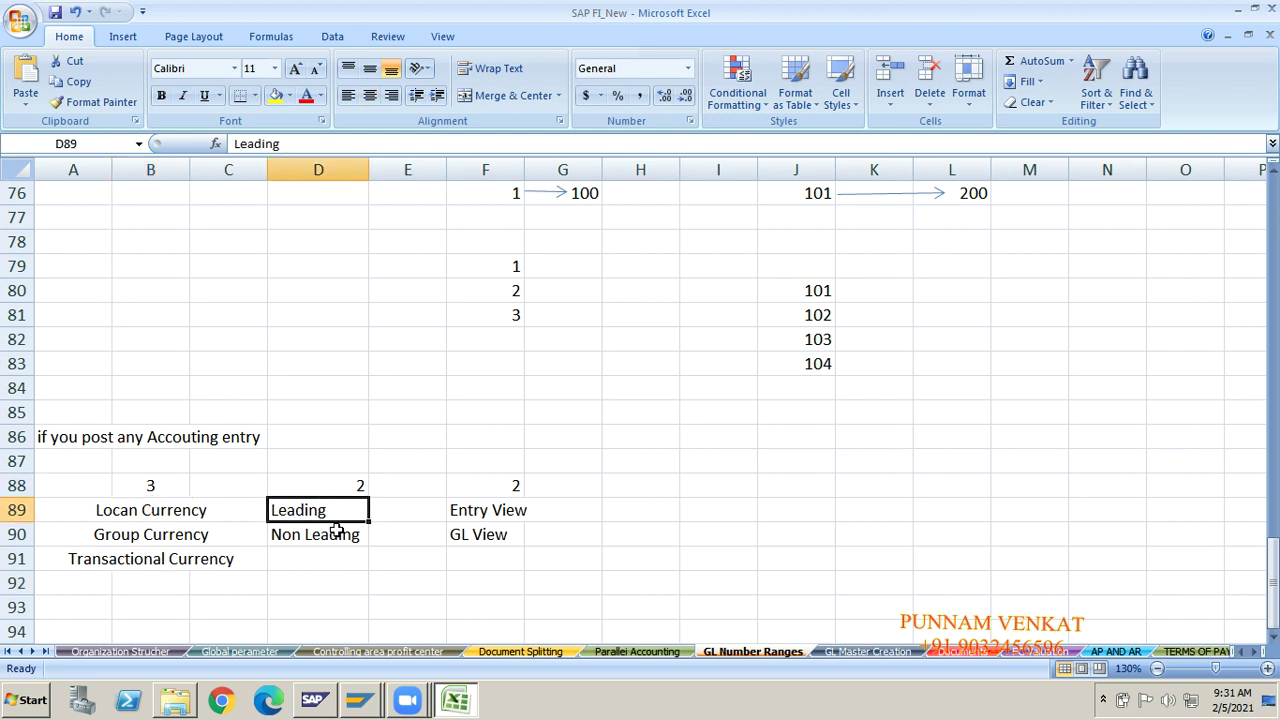
pyautogui.click(337, 531)
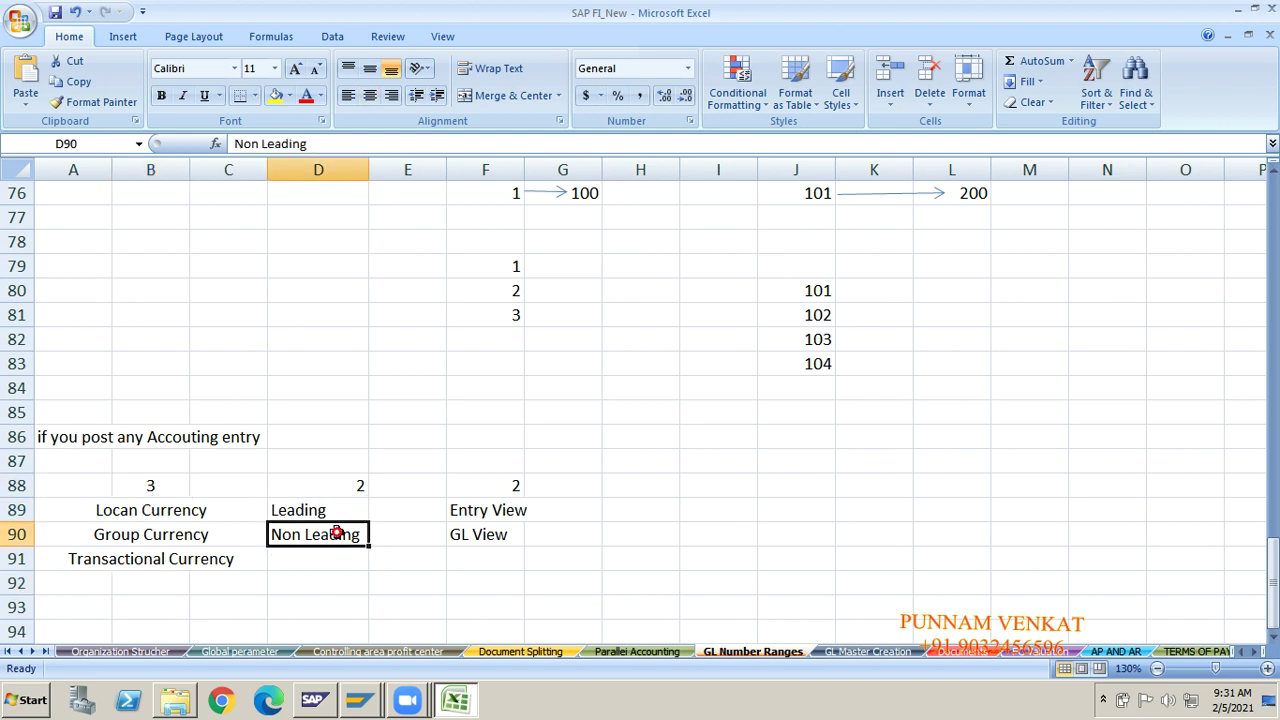
pyautogui.click(488, 490)
pyautogui.click(480, 515)
pyautogui.click(480, 531)
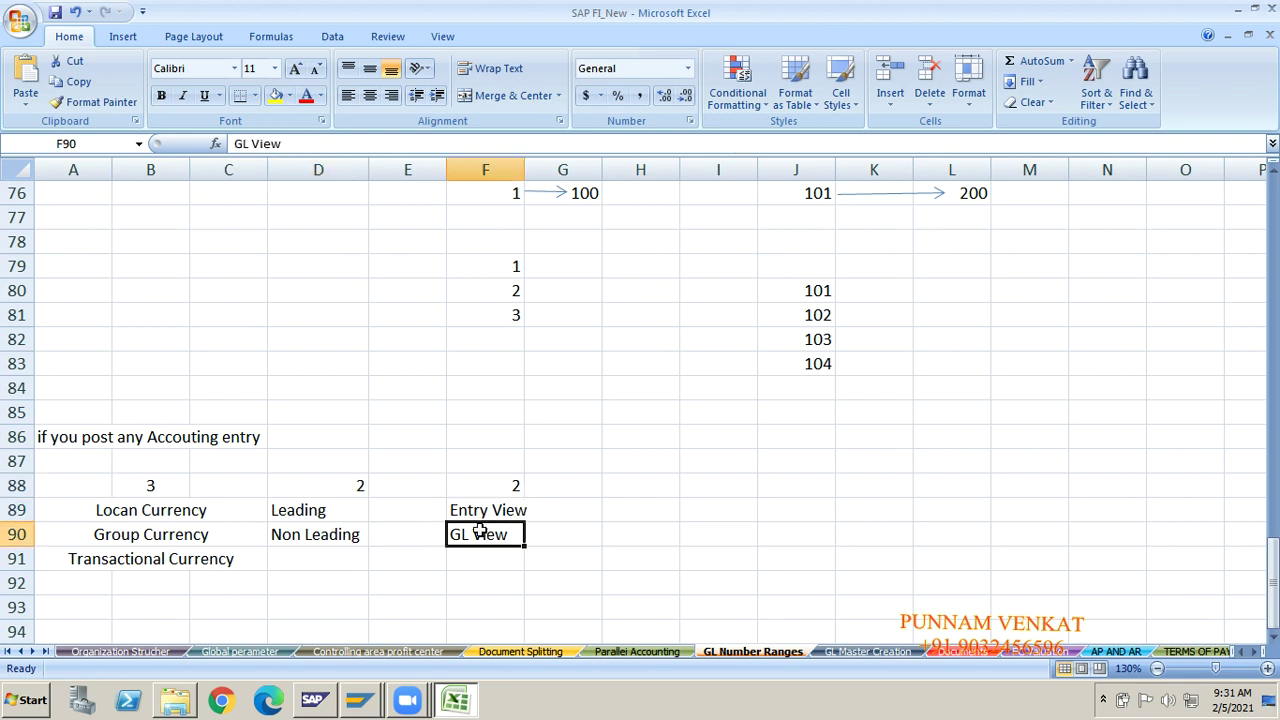
pyautogui.moveTo(91, 486); pyautogui.dragTo(330, 487)
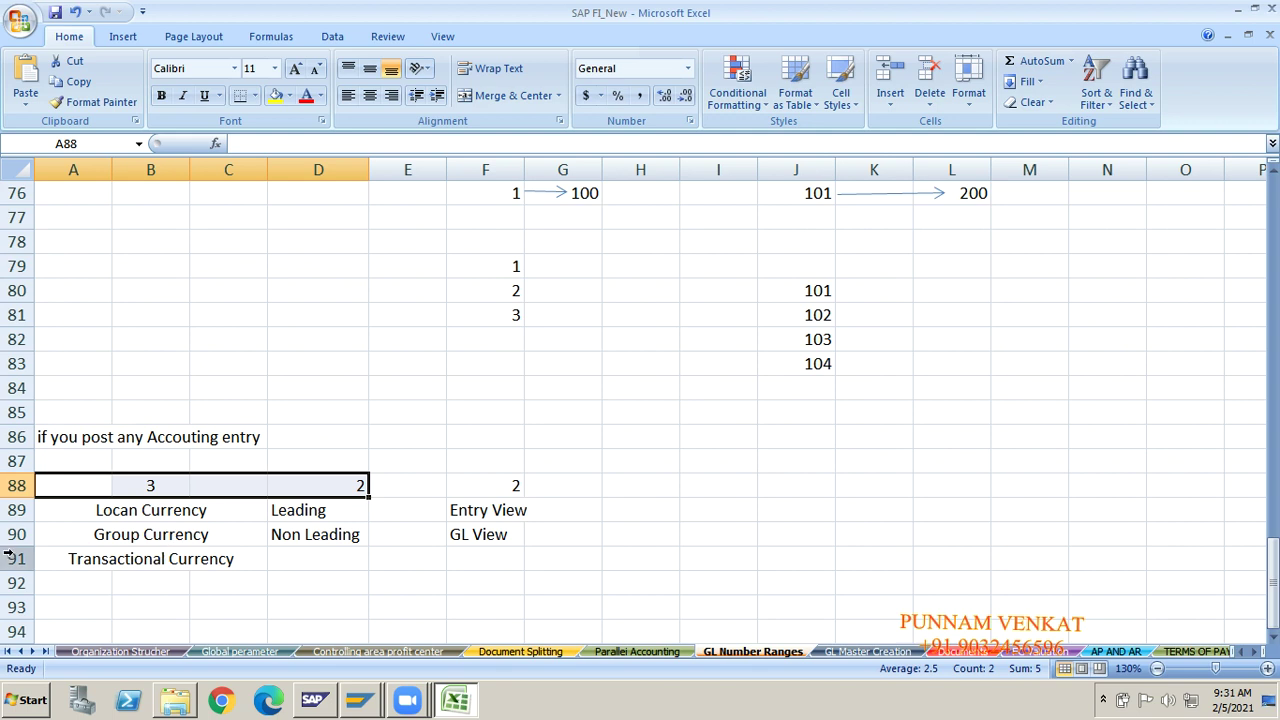
# Highlight the currency, ledger and view lists in A88:G91 to examine them as one block.
pyautogui.hotkey('shift', 'Right')
pyautogui.hotkey('shift', 'Right')
pyautogui.hotkey('shift', 'Right')
pyautogui.hotkey('shift', 'Down')
pyautogui.hotkey('shift', 'Down')
pyautogui.hotkey('shift', 'Down')
pyautogui.hotkey('shift', 'Left')
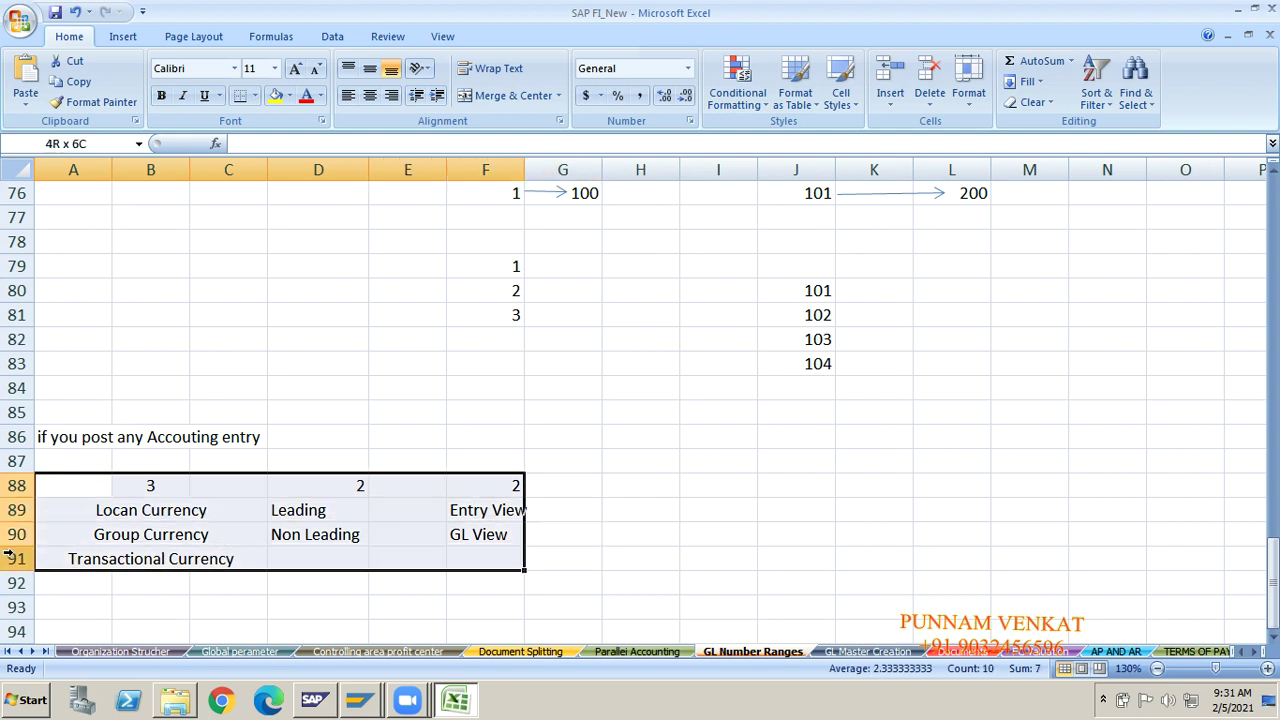
pyautogui.hotkey('shift', 'Right')
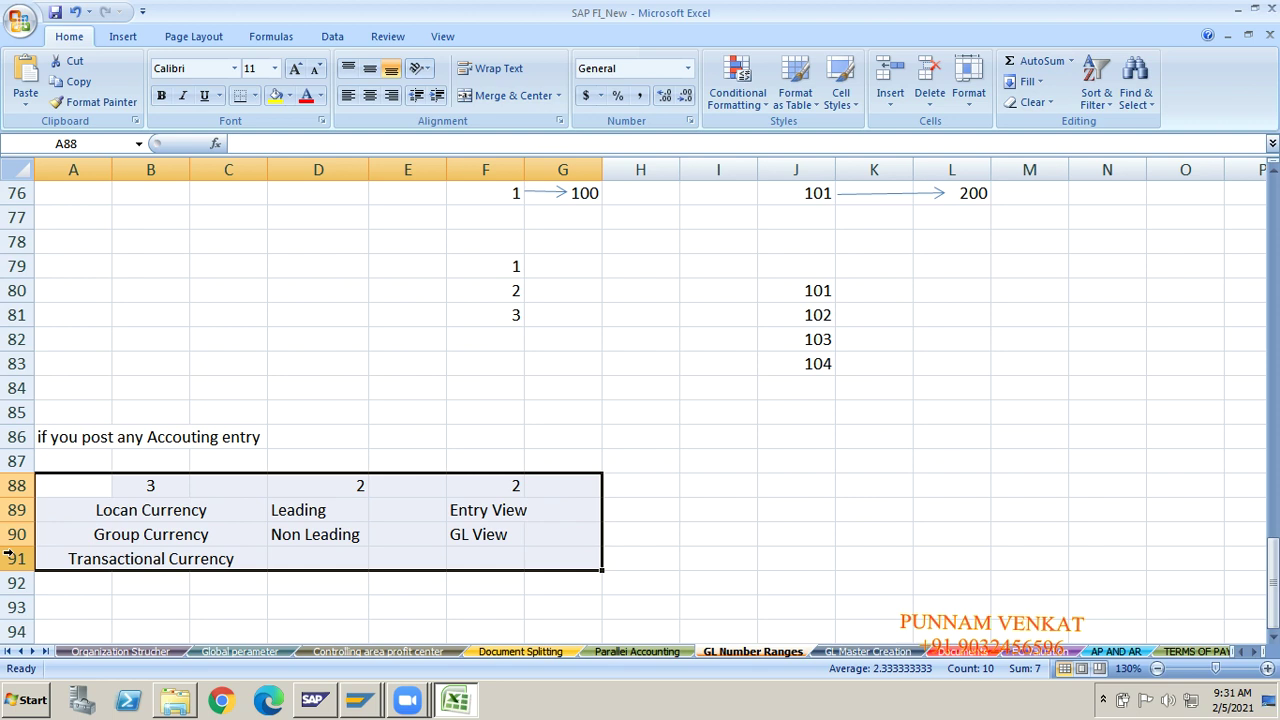
pyautogui.press('Up')
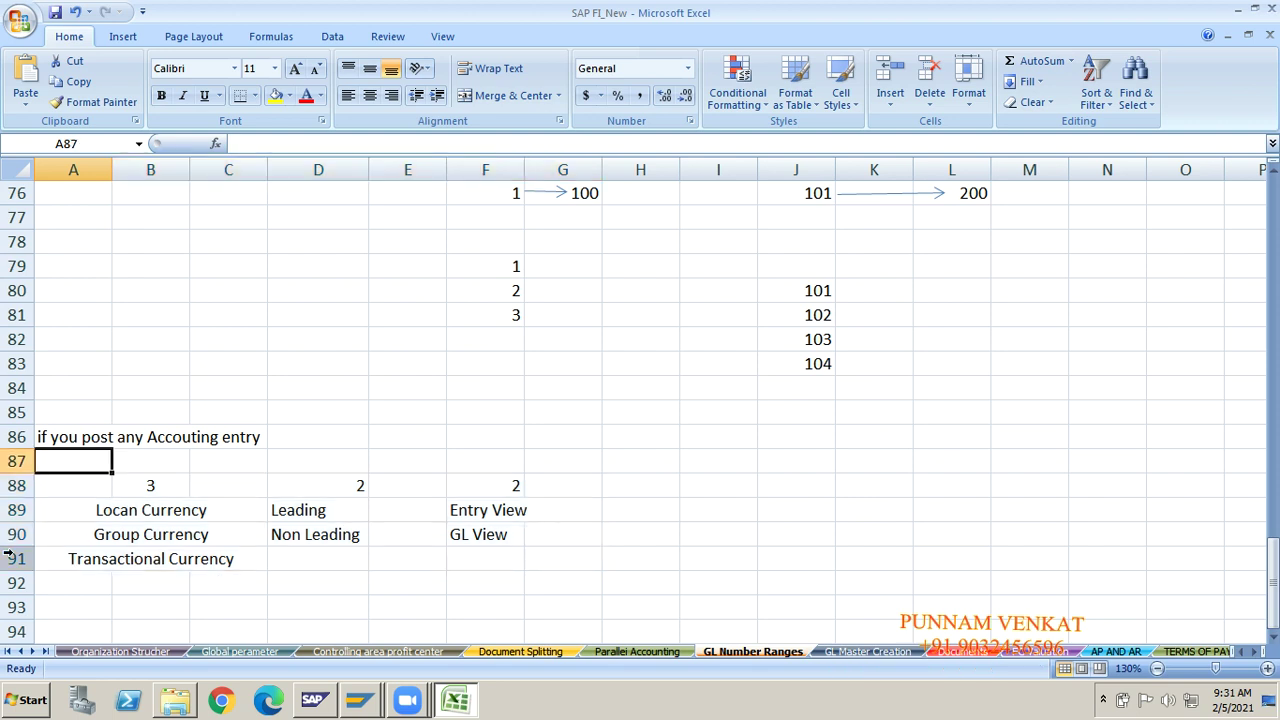
pyautogui.press('Up')
pyautogui.press('Down')
pyautogui.press('Down')
pyautogui.press('Down')
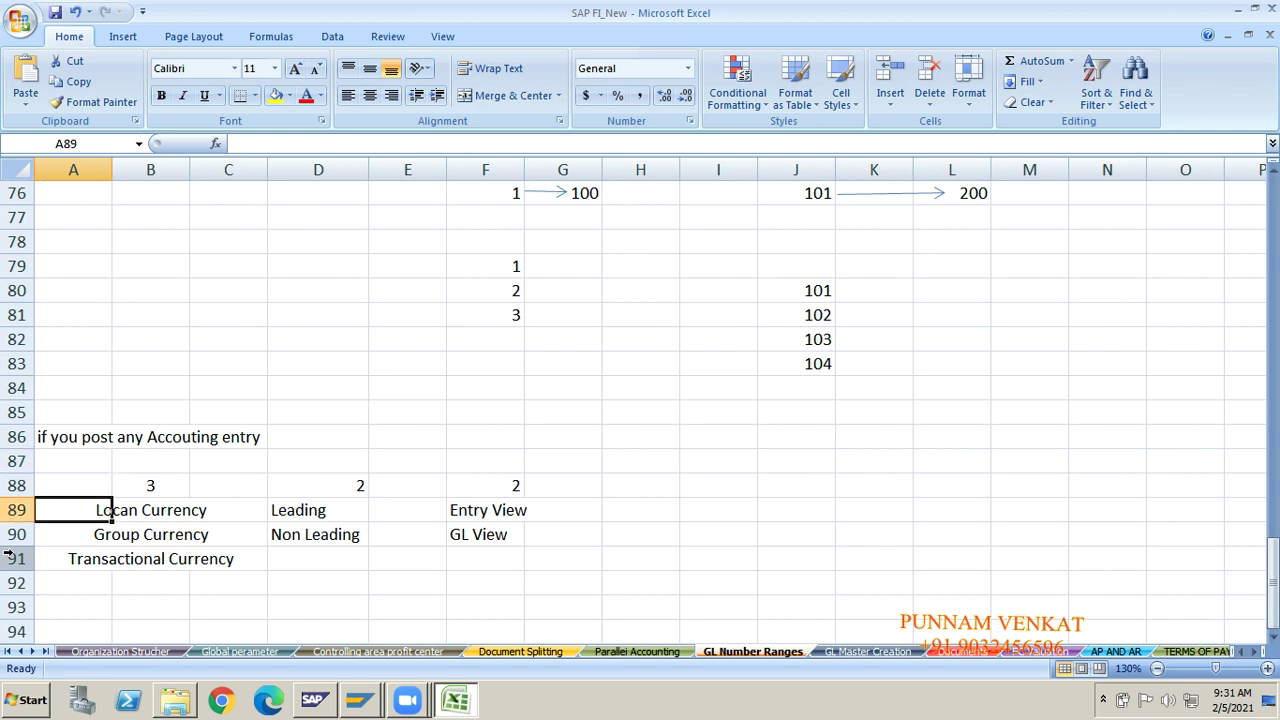
# Look back over the number range examples, the leading and non-leading ledger list and the document type notes above row 88.
pyautogui.press('Right')
pyautogui.press('Right')
pyautogui.press('Right')
pyautogui.press('Right')
pyautogui.press('Right')
pyautogui.press('Right')
pyautogui.press('Right')
pyautogui.press('Right')
pyautogui.press('Right')
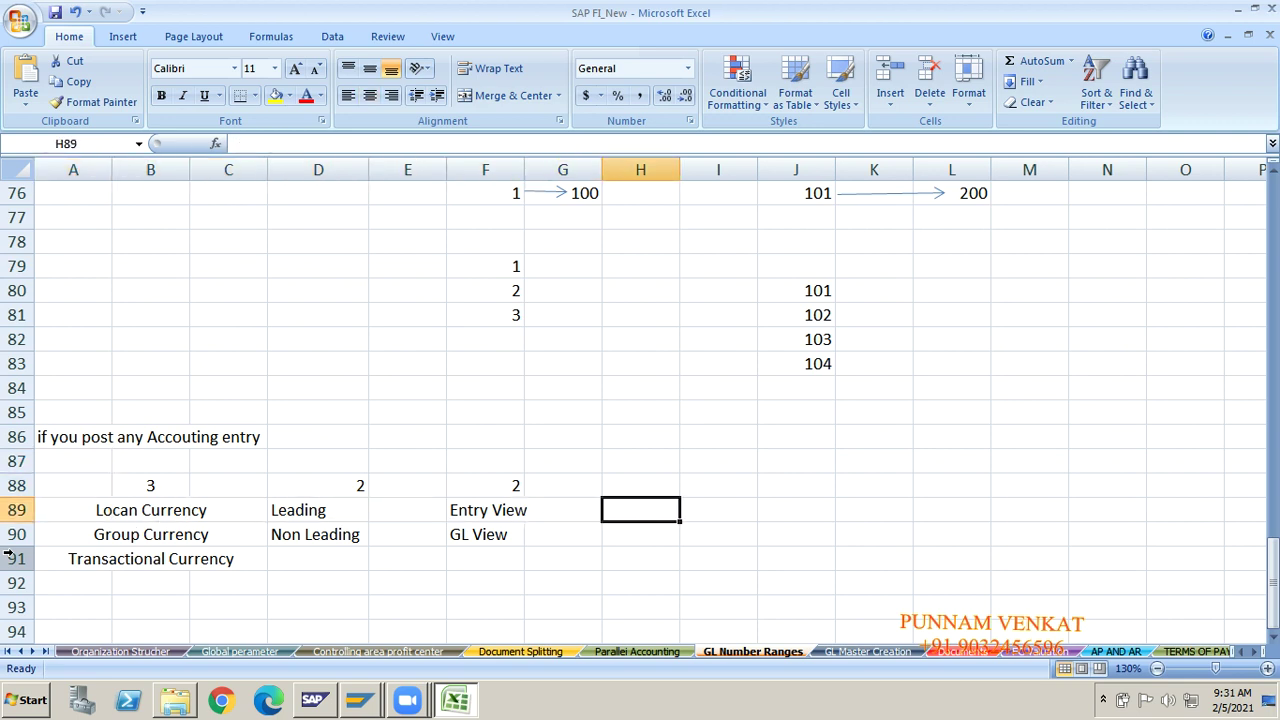
pyautogui.press('Up')
pyautogui.press('Up')
pyautogui.press('Up')
pyautogui.press('Up')
pyautogui.press('Up')
pyautogui.press('Up')
pyautogui.press('Up')
pyautogui.press('Up')
pyautogui.press('Up')
pyautogui.press('Up')
pyautogui.press('Up')
pyautogui.press('Up')
pyautogui.press('Up')
pyautogui.press('Up')
pyautogui.press('Up')
pyautogui.press('Up')
pyautogui.press('Up')
pyautogui.press('Up')
pyautogui.press('Up')
pyautogui.press('Up')
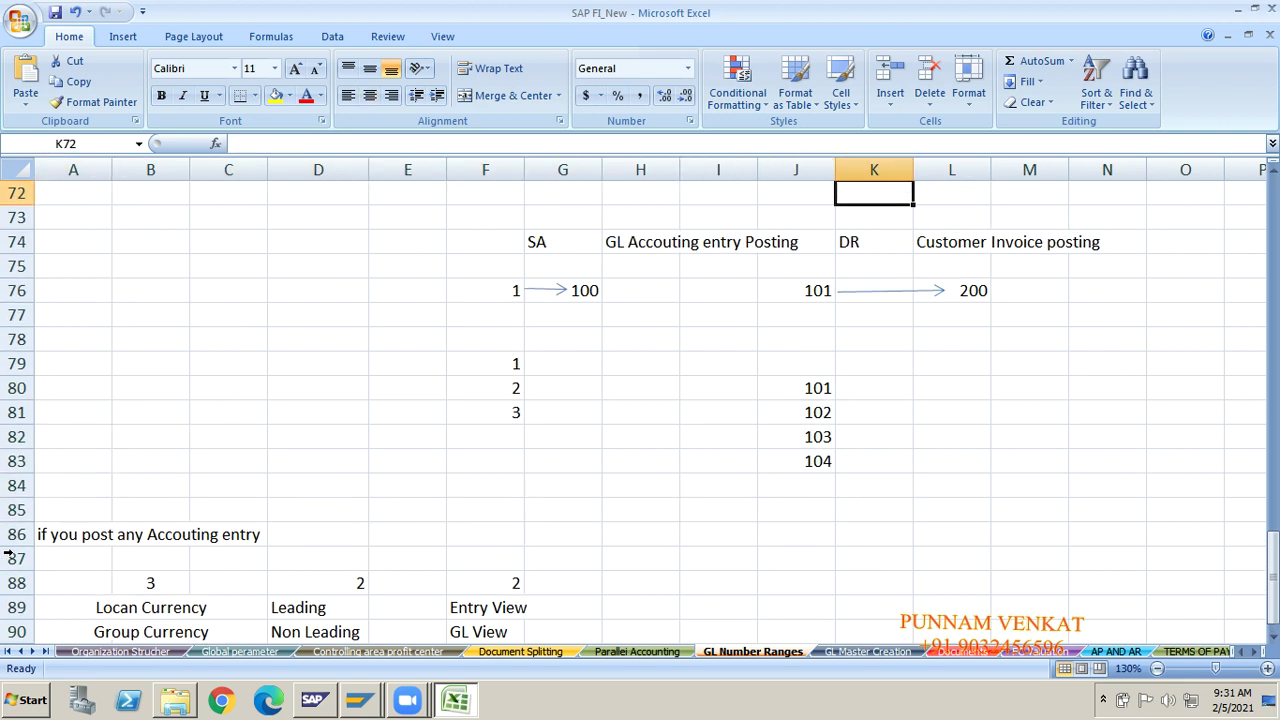
pyautogui.press('Up')
pyautogui.press('Up')
pyautogui.press('Up')
pyautogui.press('Up')
pyautogui.press('Up')
pyautogui.press('Up')
pyautogui.press('Up')
pyautogui.press('Up')
pyautogui.press('Up')
pyautogui.press('Up')
pyautogui.press('Up')
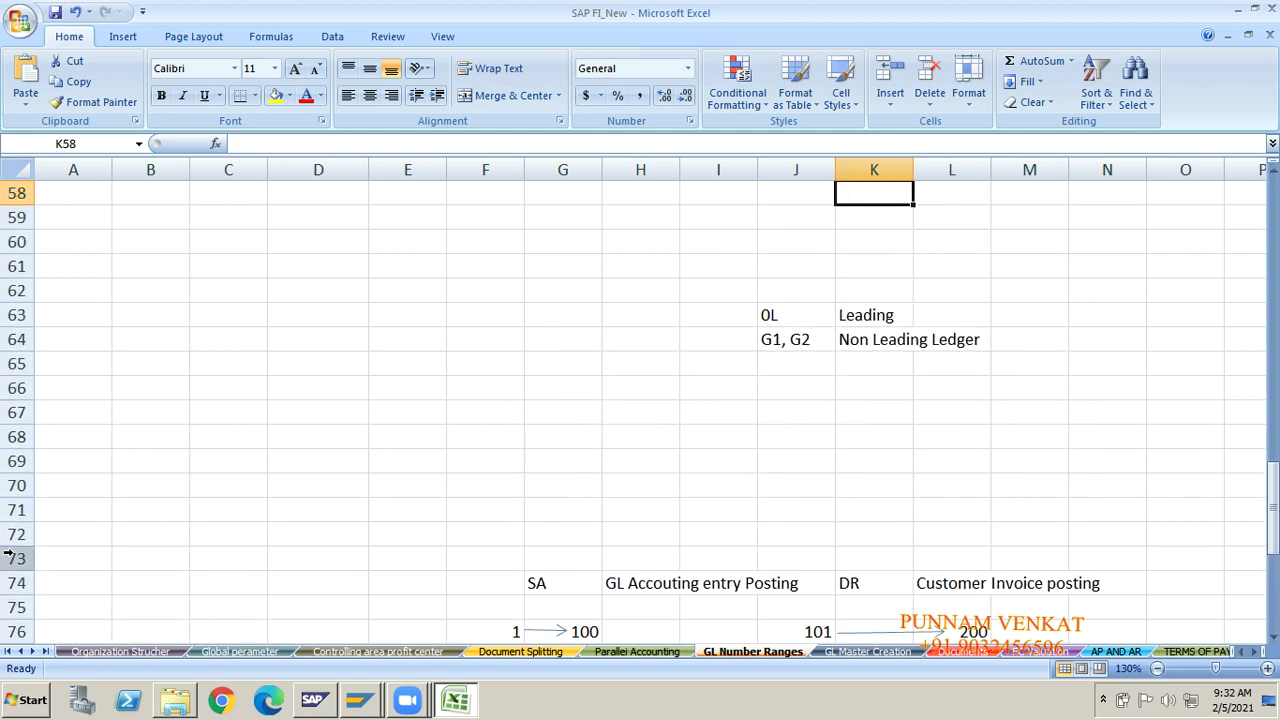
pyautogui.press('Up')
pyautogui.press('Up')
pyautogui.press('Up')
pyautogui.press('Up')
pyautogui.press('Up')
pyautogui.press('Up')
pyautogui.press('Up')
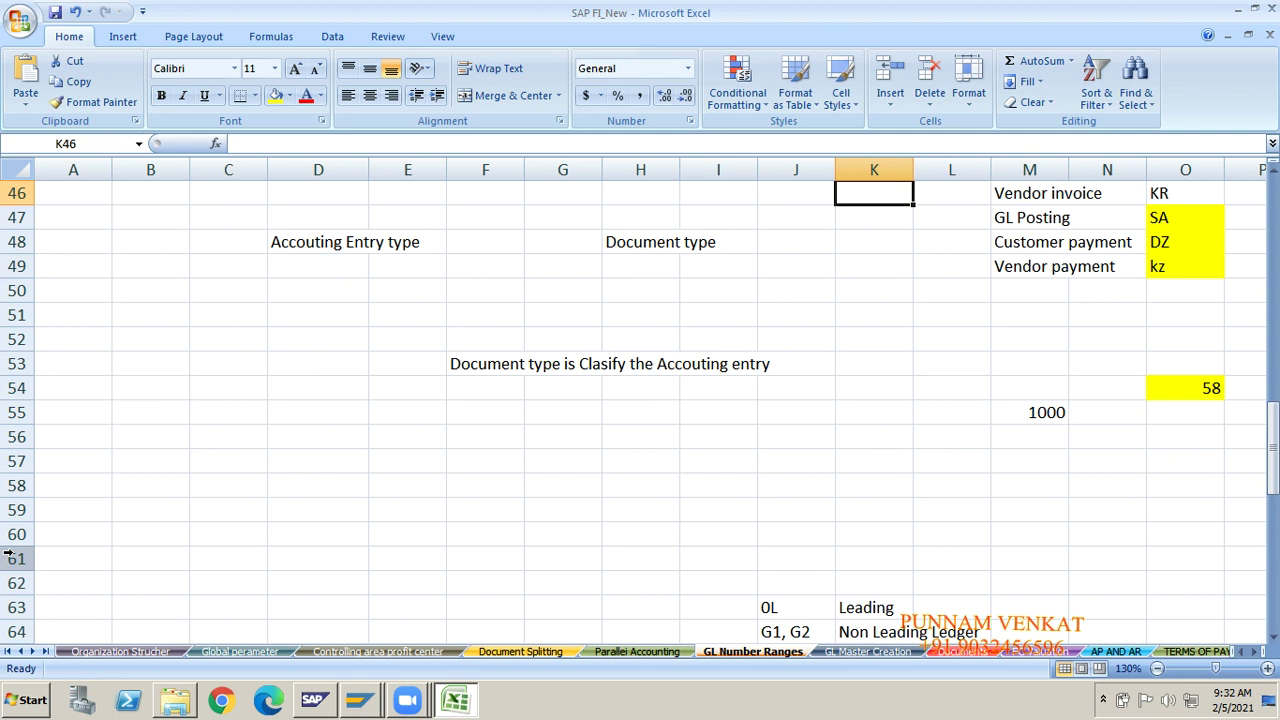
# Change the sheet title in G2 to "SAP GL Document Type-- Number Range".
pyautogui.press('Up')
pyautogui.press('Up')
pyautogui.press('Up')
pyautogui.press('Up')
pyautogui.press('Up')
pyautogui.press('Up')
pyautogui.press('Up')
pyautogui.press('Up')
pyautogui.press('Up')
pyautogui.press('Up')
pyautogui.press('Up')
pyautogui.press('Up')
pyautogui.press('Up')
pyautogui.press('Up')
pyautogui.press('Up')
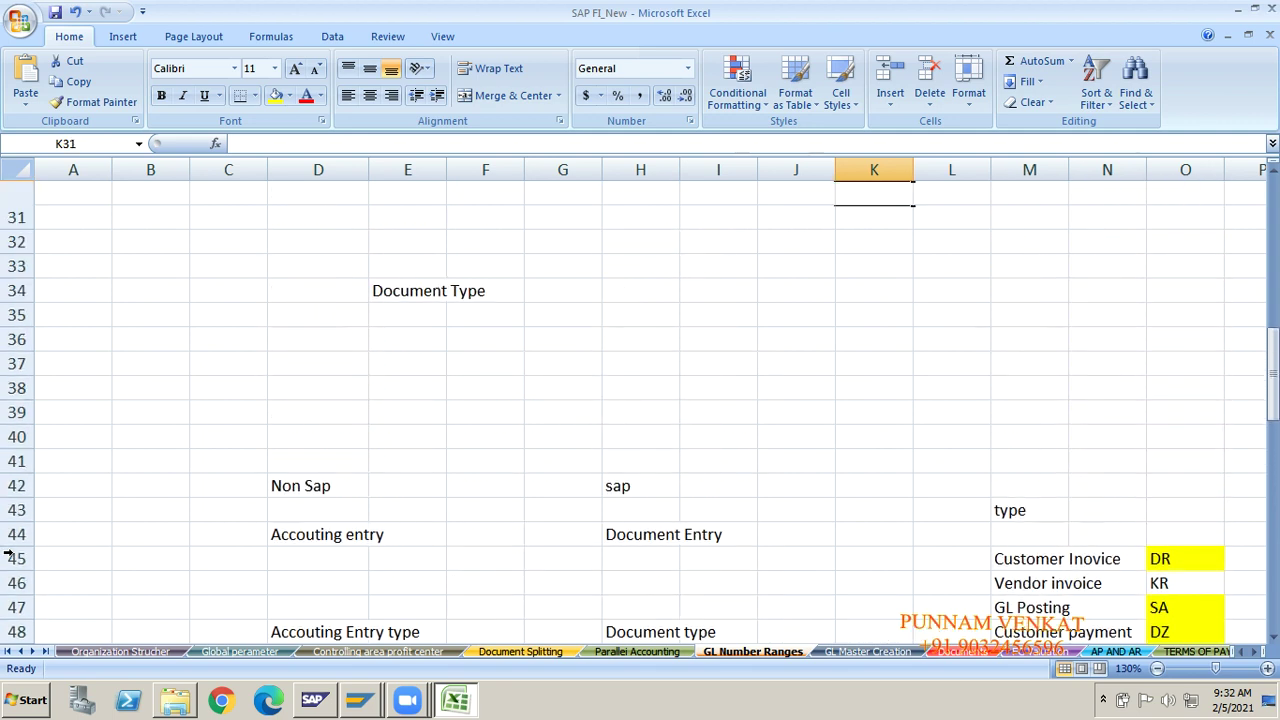
pyautogui.press('Up')
pyautogui.press('Up')
pyautogui.press('Up')
pyautogui.press('Up')
pyautogui.press('Up')
pyautogui.press('Up')
pyautogui.press('Up')
pyautogui.press('Up')
pyautogui.press('Up')
pyautogui.press('Up')
pyautogui.press('Up')
pyautogui.press('Up')
pyautogui.press('Up')
pyautogui.press('Up')
pyautogui.press('Up')
pyautogui.press('Up')
pyautogui.press('Up')
pyautogui.press('Up')
pyautogui.press('Up')
pyautogui.press('Up')
pyautogui.press('Left')
pyautogui.press('Left')
pyautogui.press('Left')
pyautogui.press('Left')
pyautogui.press('Left')
pyautogui.press('Left')
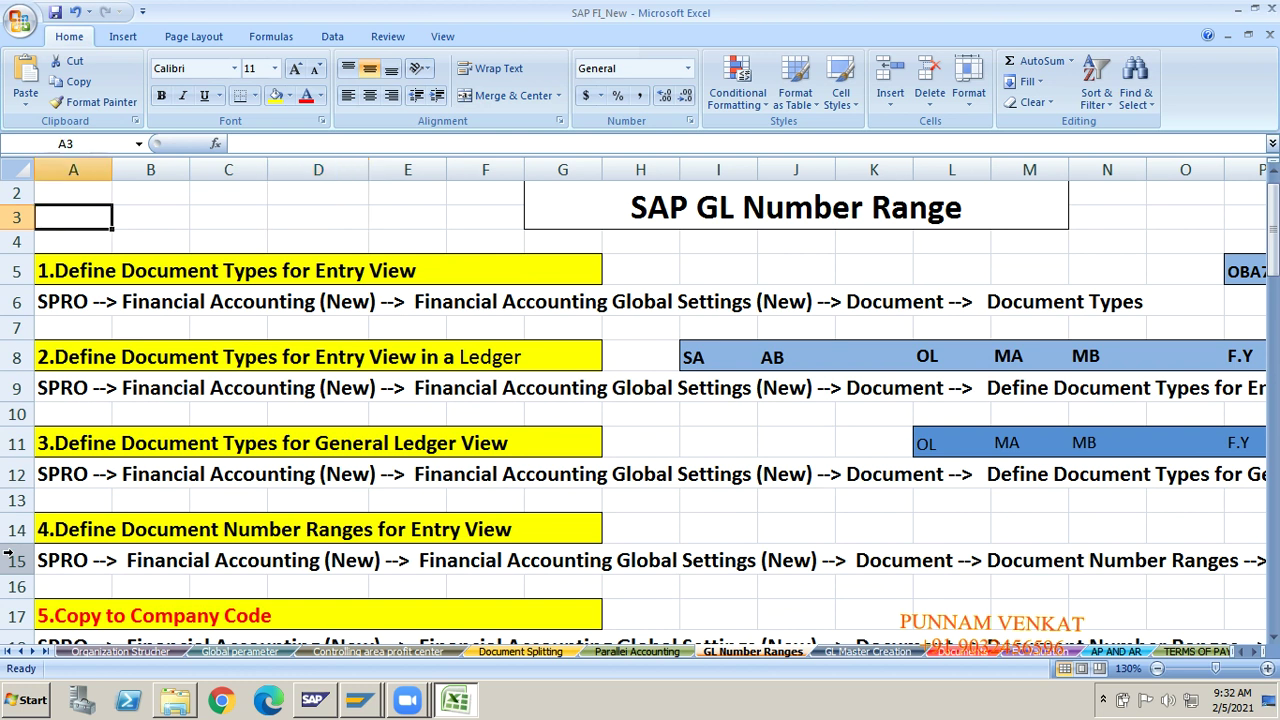
pyautogui.press('Right')
pyautogui.press('Right')
pyautogui.press('Right')
pyautogui.press('Right')
pyautogui.press('Right')
pyautogui.press('Right')
pyautogui.press('Down')
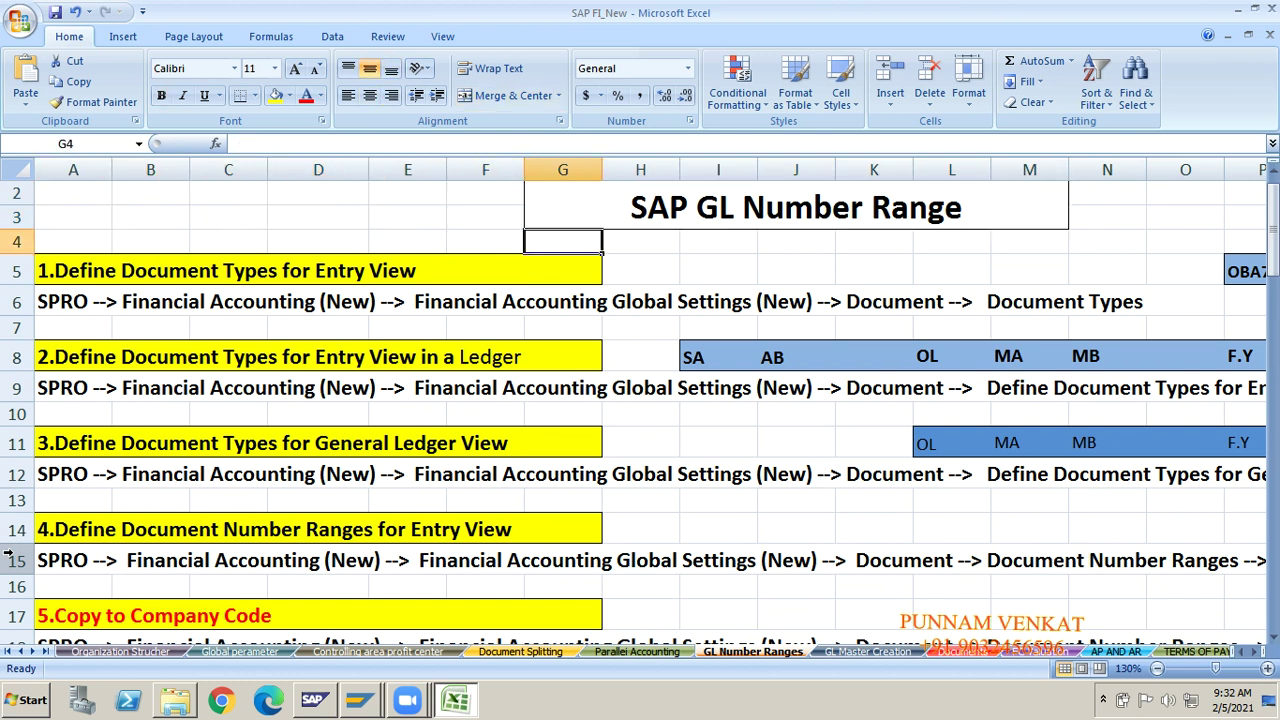
pyautogui.press('Up')
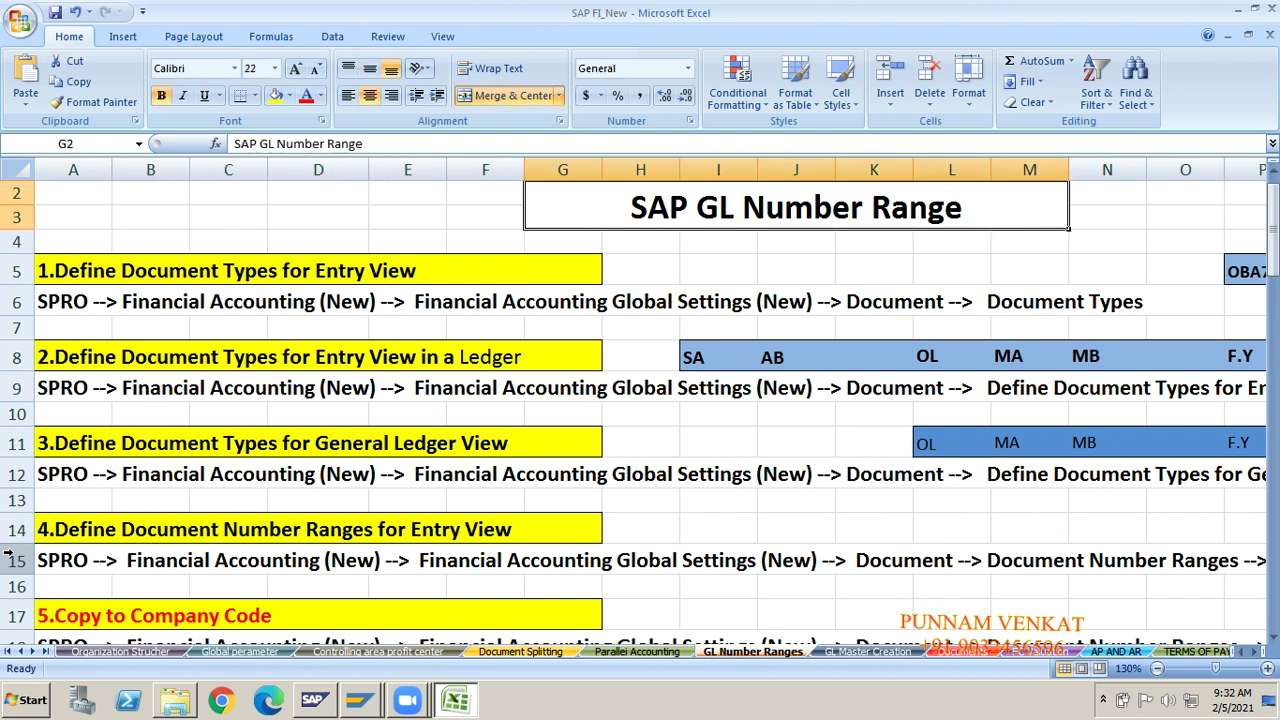
pyautogui.click(275, 143)
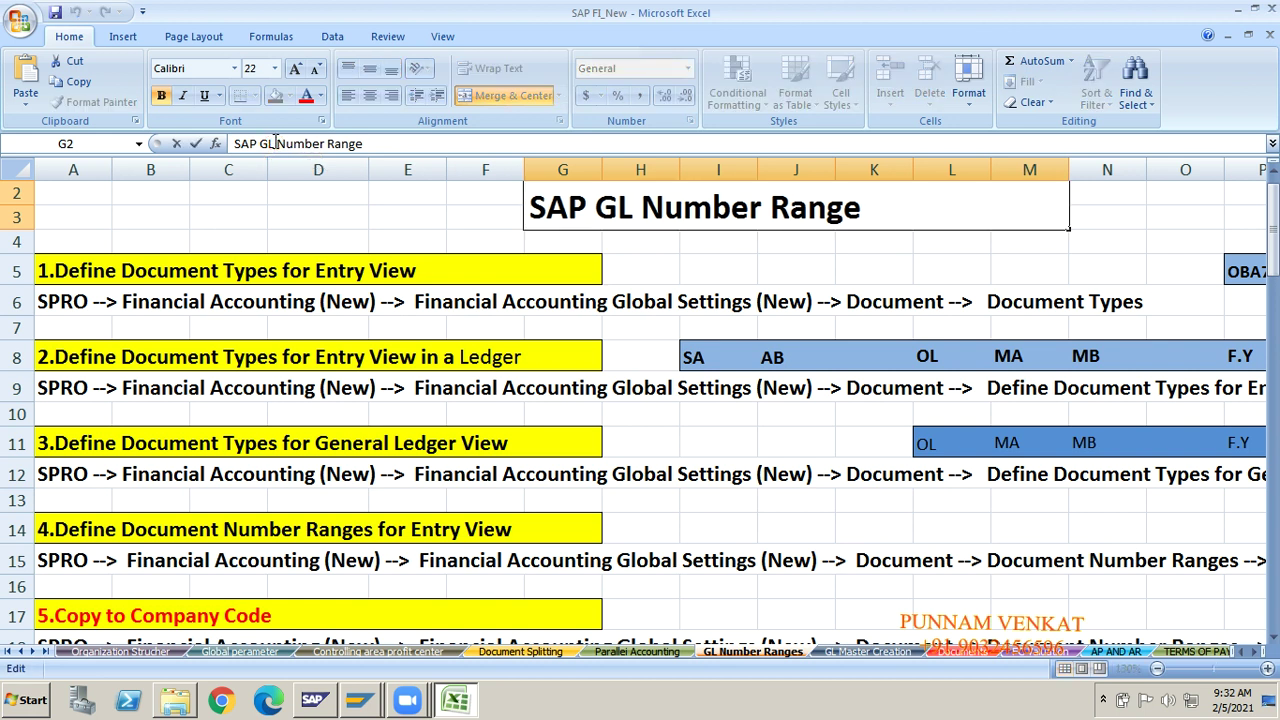
pyautogui.write('Document ')
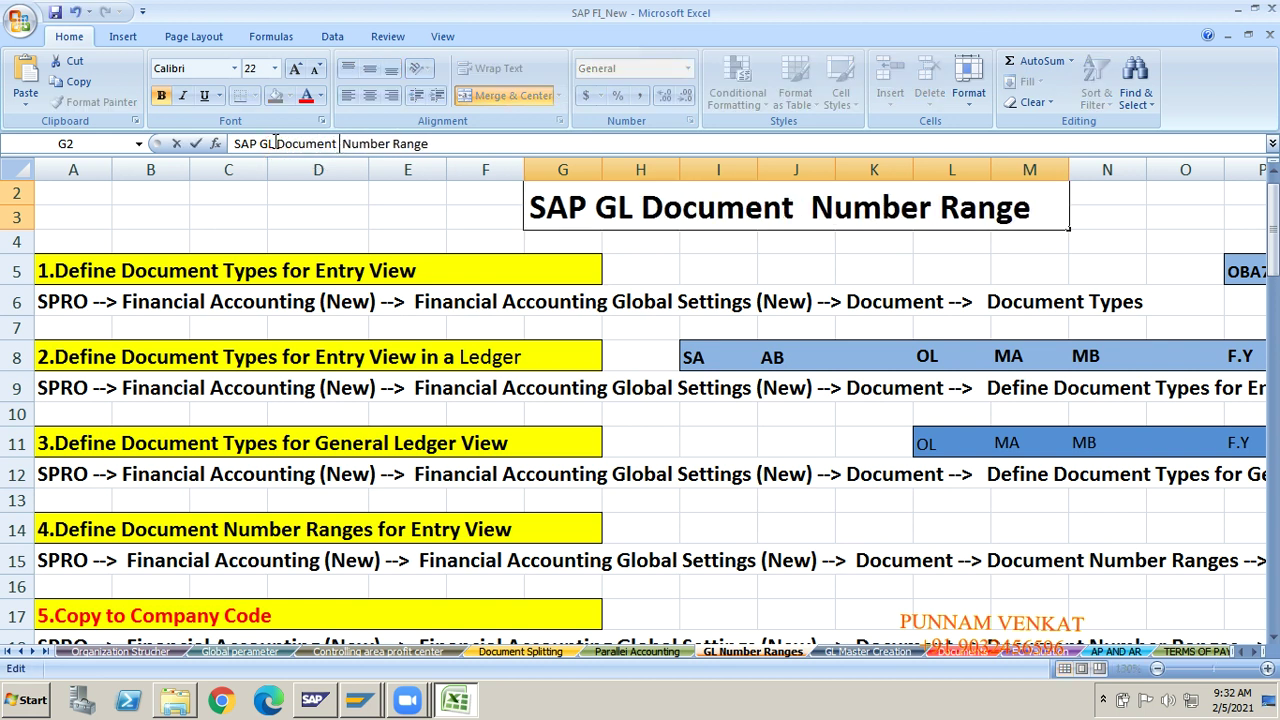
pyautogui.write('tye')
pyautogui.press('BackSpace')
pyautogui.press('BackSpace')
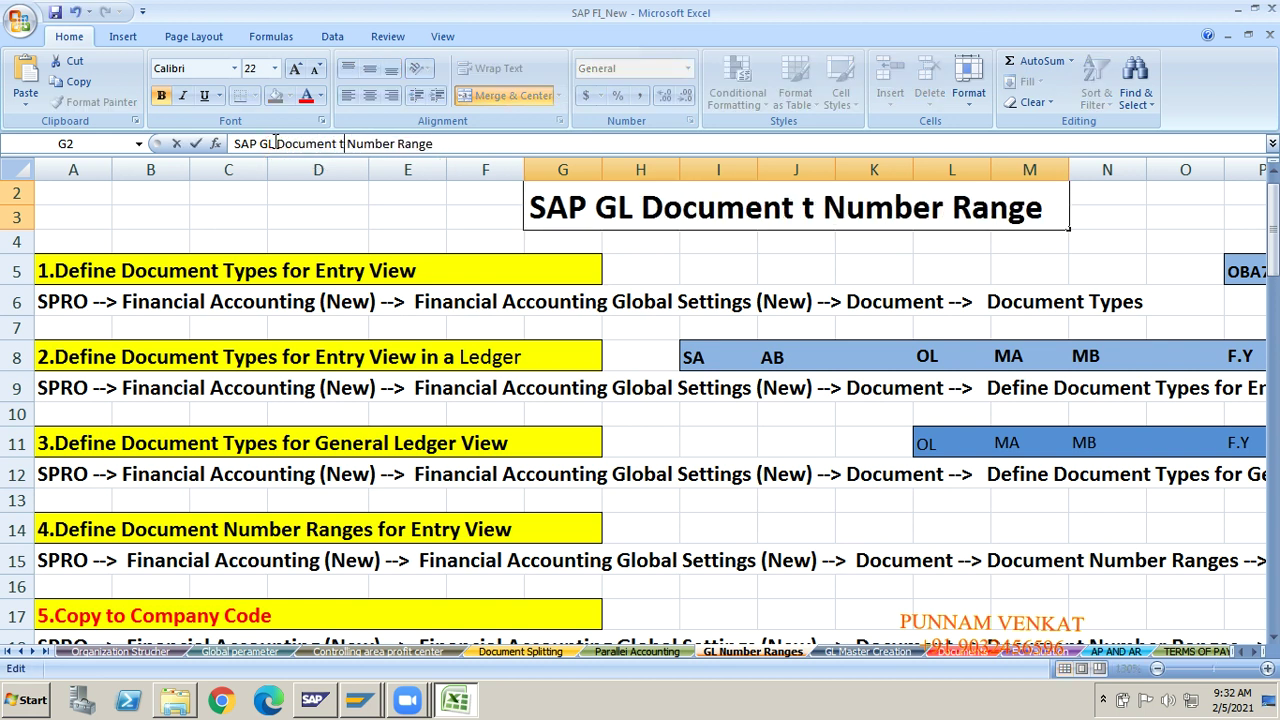
pyautogui.press('BackSpace')
pyautogui.write('Type')
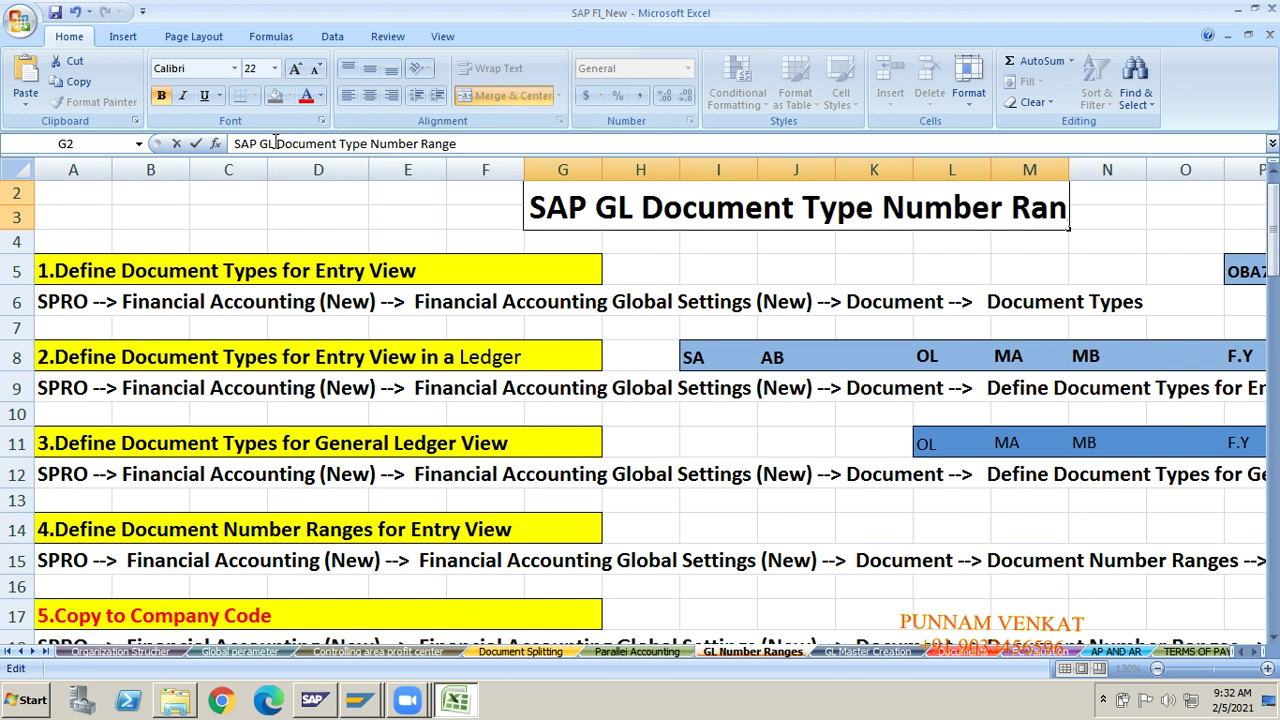
pyautogui.write('0')
pyautogui.press('BackSpace')
pyautogui.write('--')
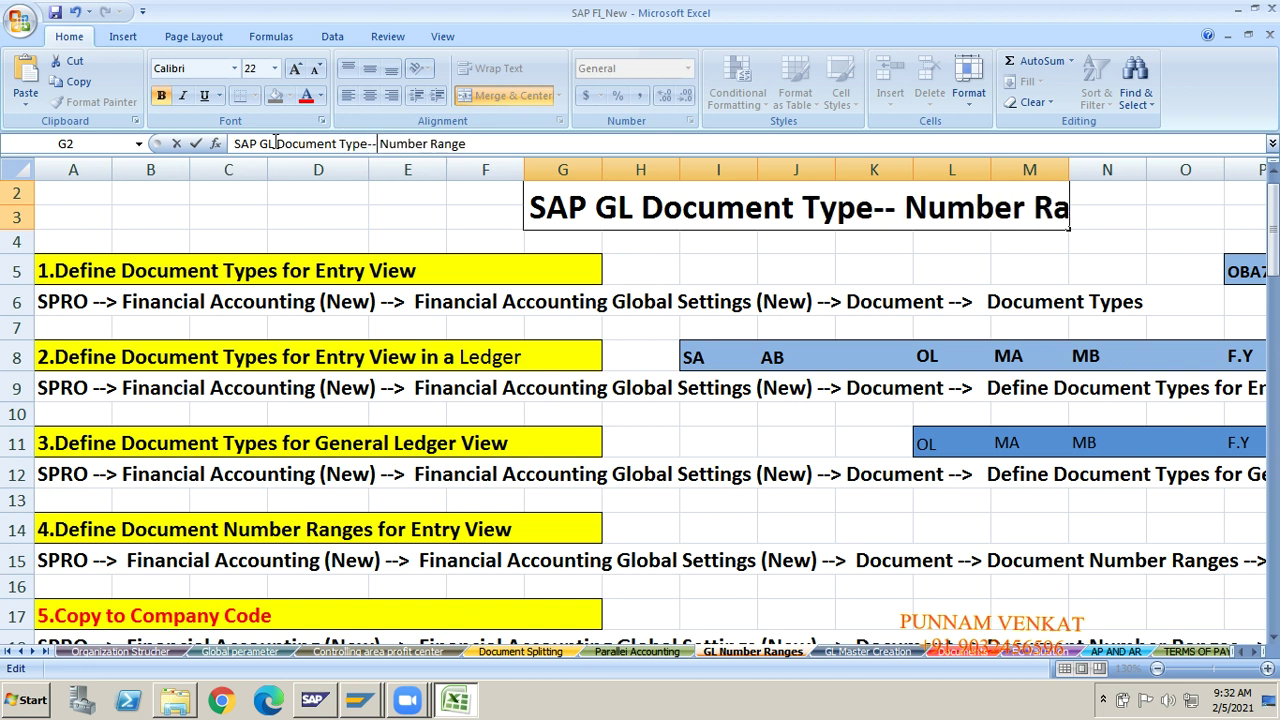
pyautogui.press('Return')
# Merge and center the sheet title across E2:O3 and save the workbook.
pyautogui.click(552, 200)
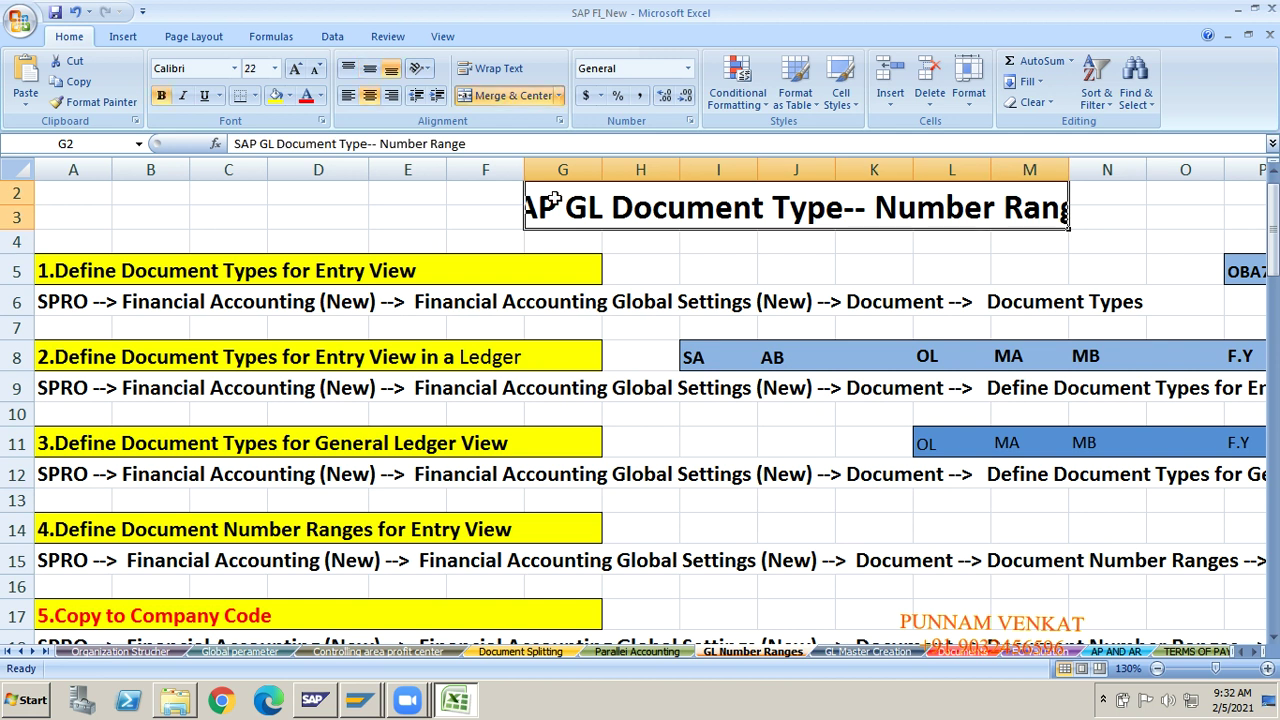
pyautogui.press('Left')
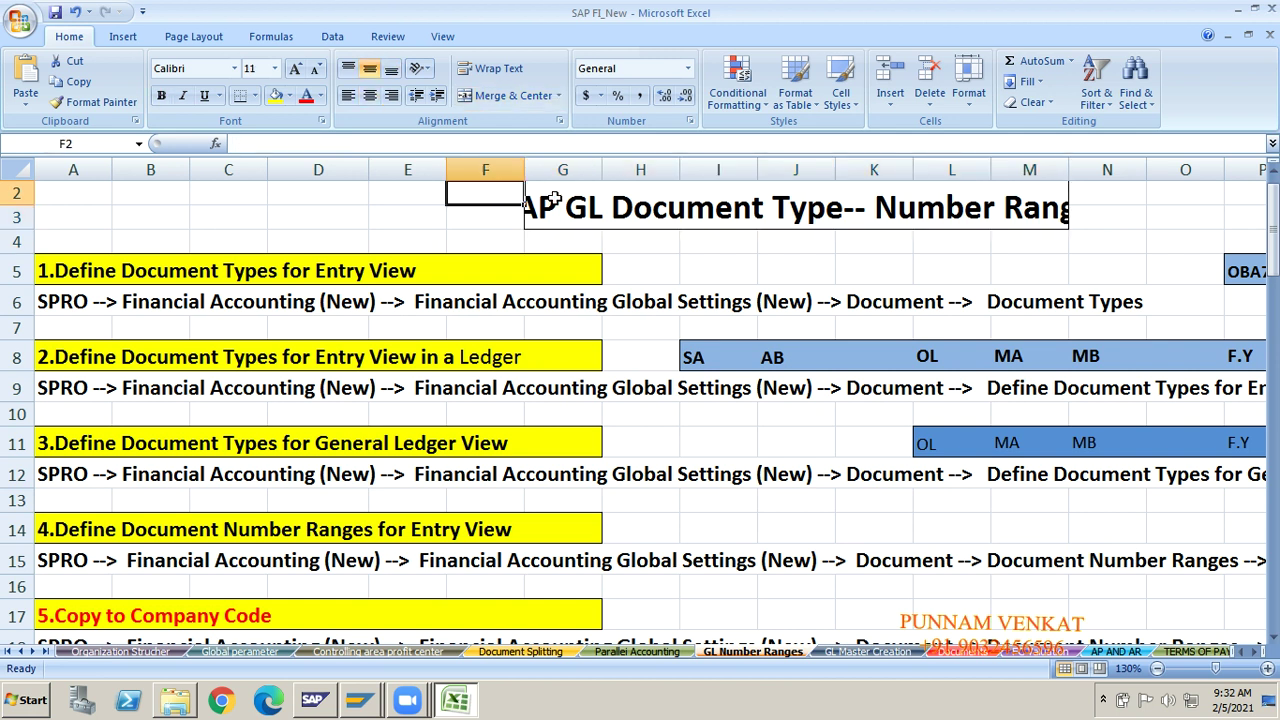
pyautogui.press('Left')
pyautogui.moveTo(405, 195); pyautogui.dragTo(1185, 218)
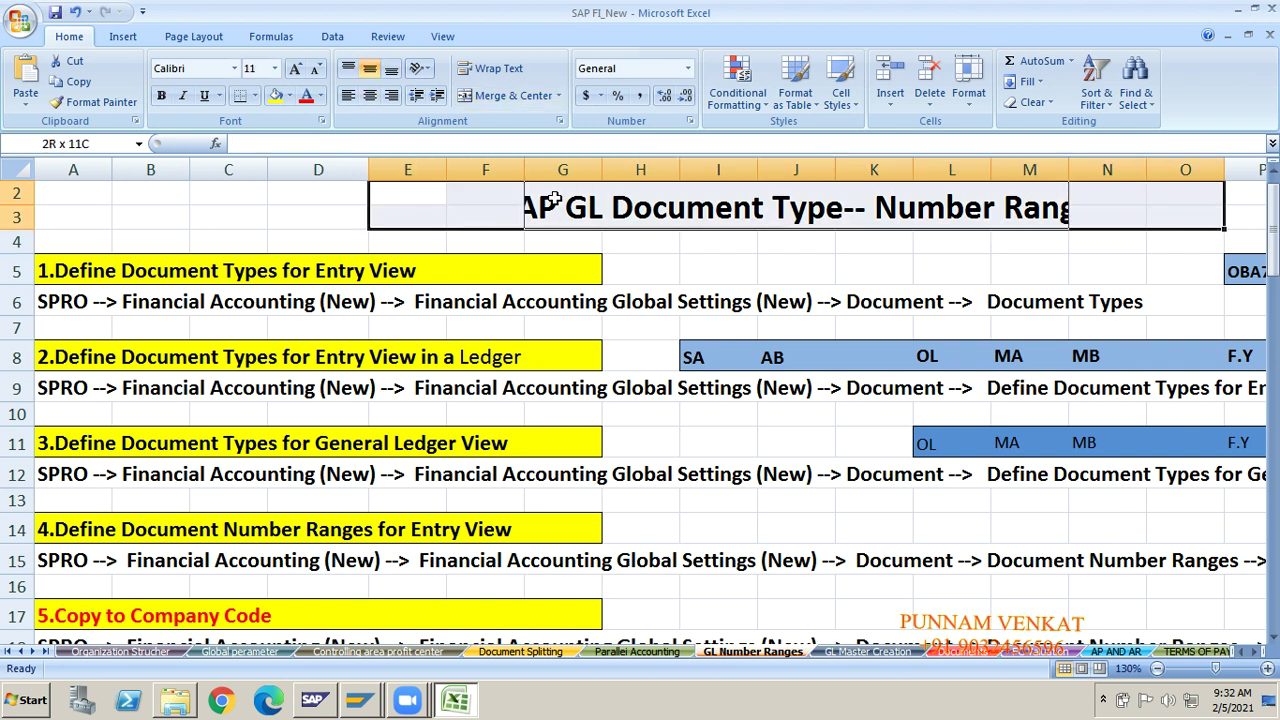
pyautogui.click(522, 92)
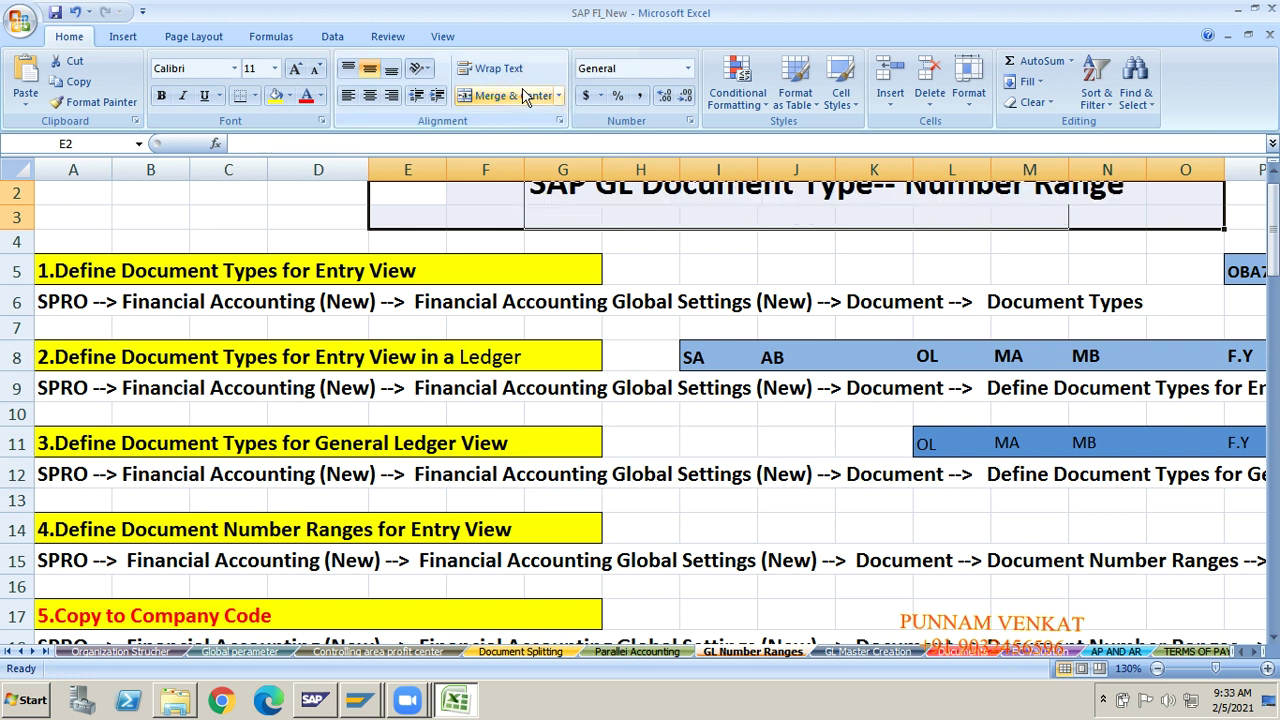
pyautogui.click(873, 306)
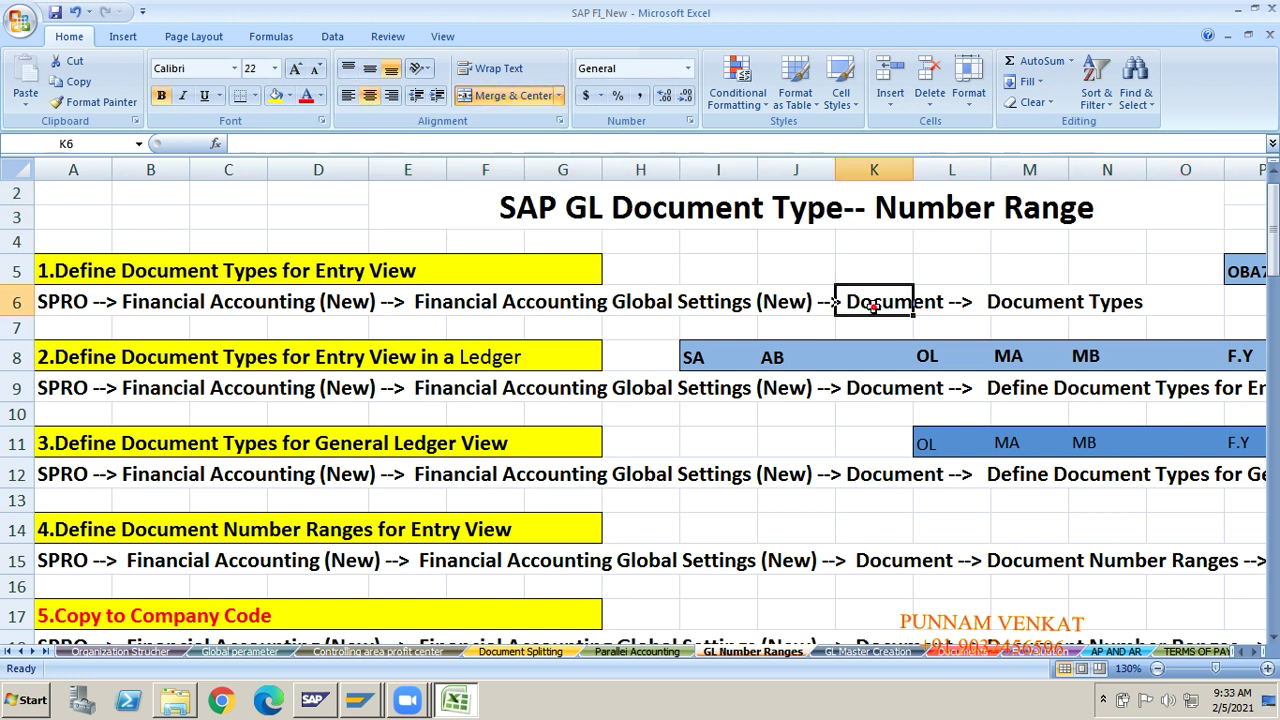
pyautogui.click(1157, 669)
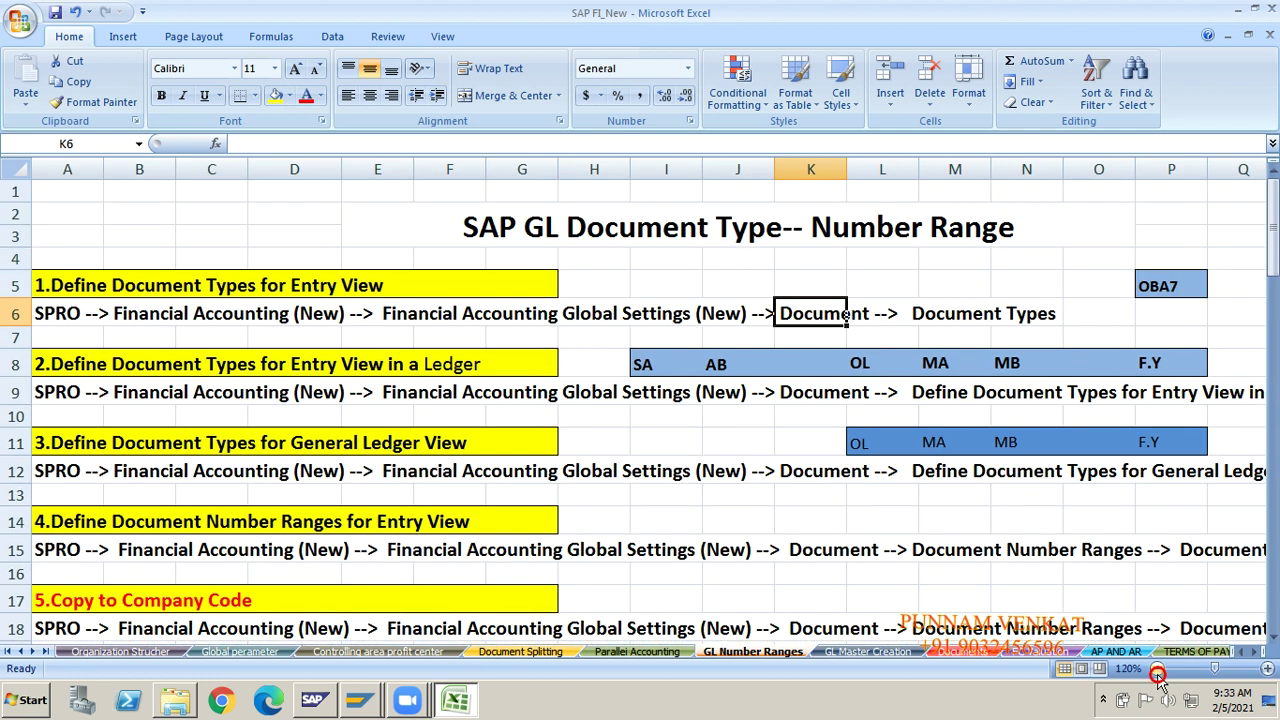
pyautogui.hotkey('ctrl', 's')
pyautogui.click(660, 434)
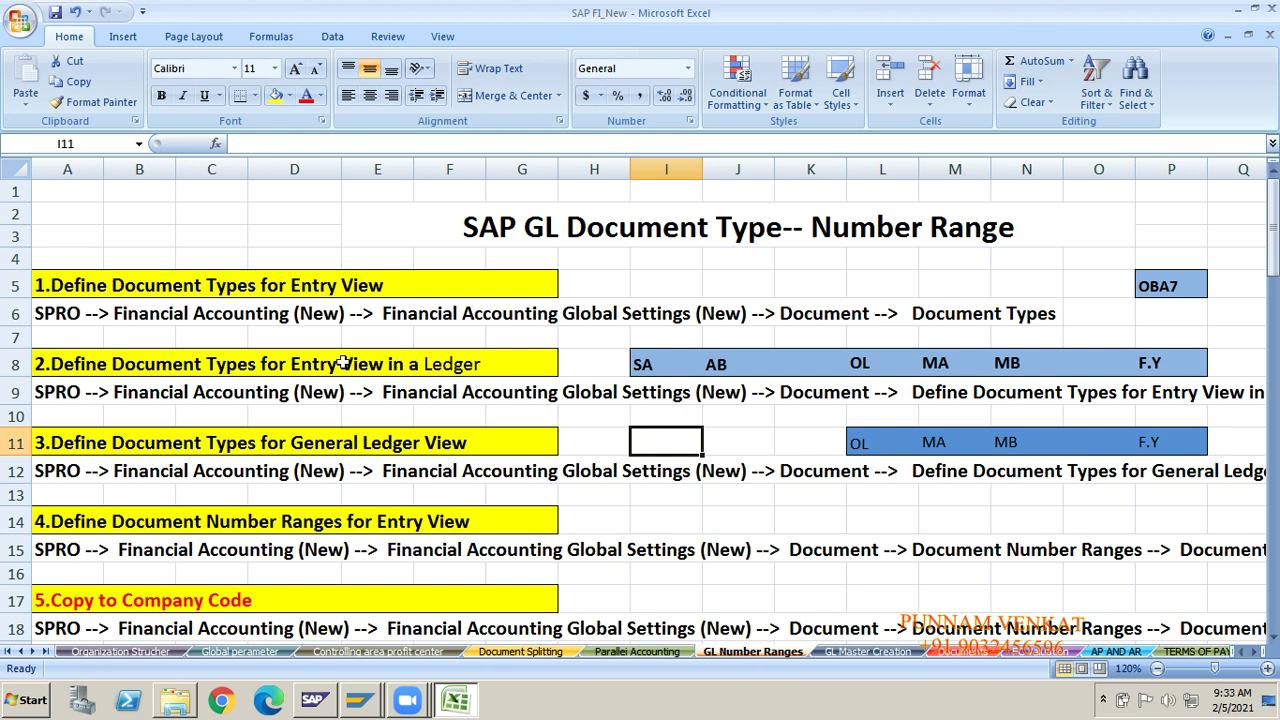
# Review the numbered configuration steps for document types and number ranges beneath the title, with the sheet at 100% zoom.
pyautogui.click(95, 287)
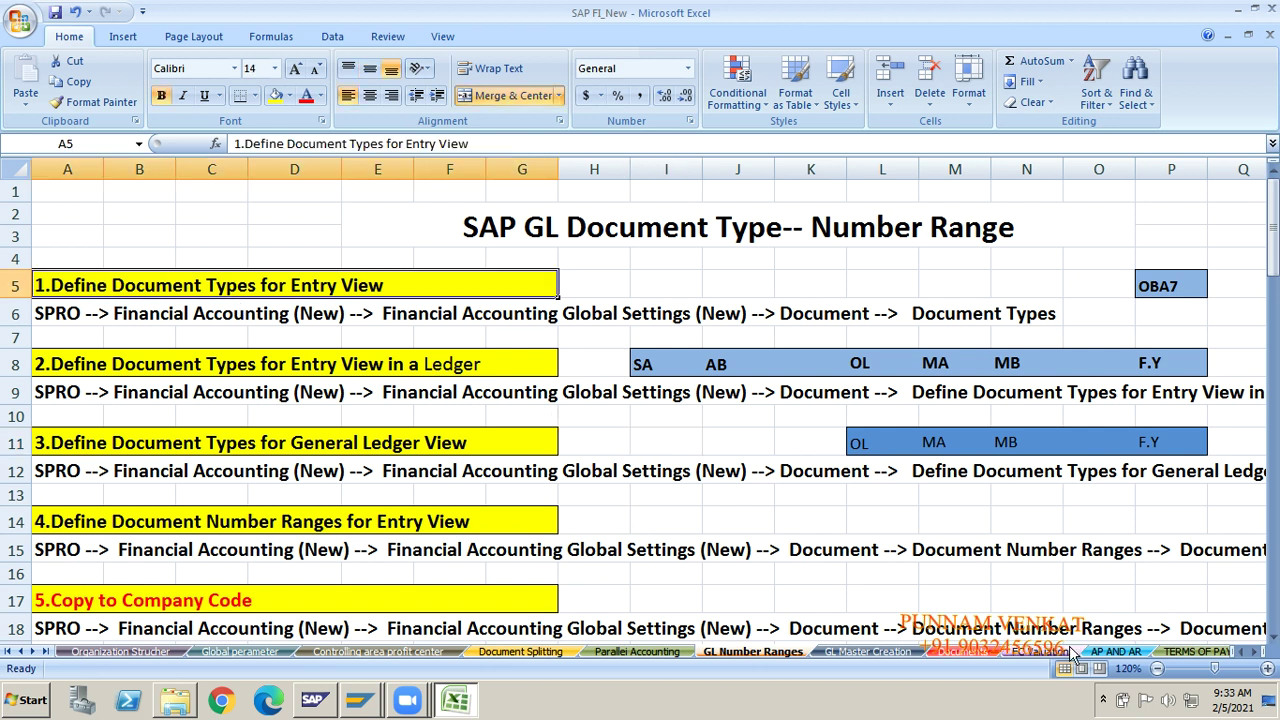
pyautogui.click(1156, 669)
pyautogui.click(1156, 669)
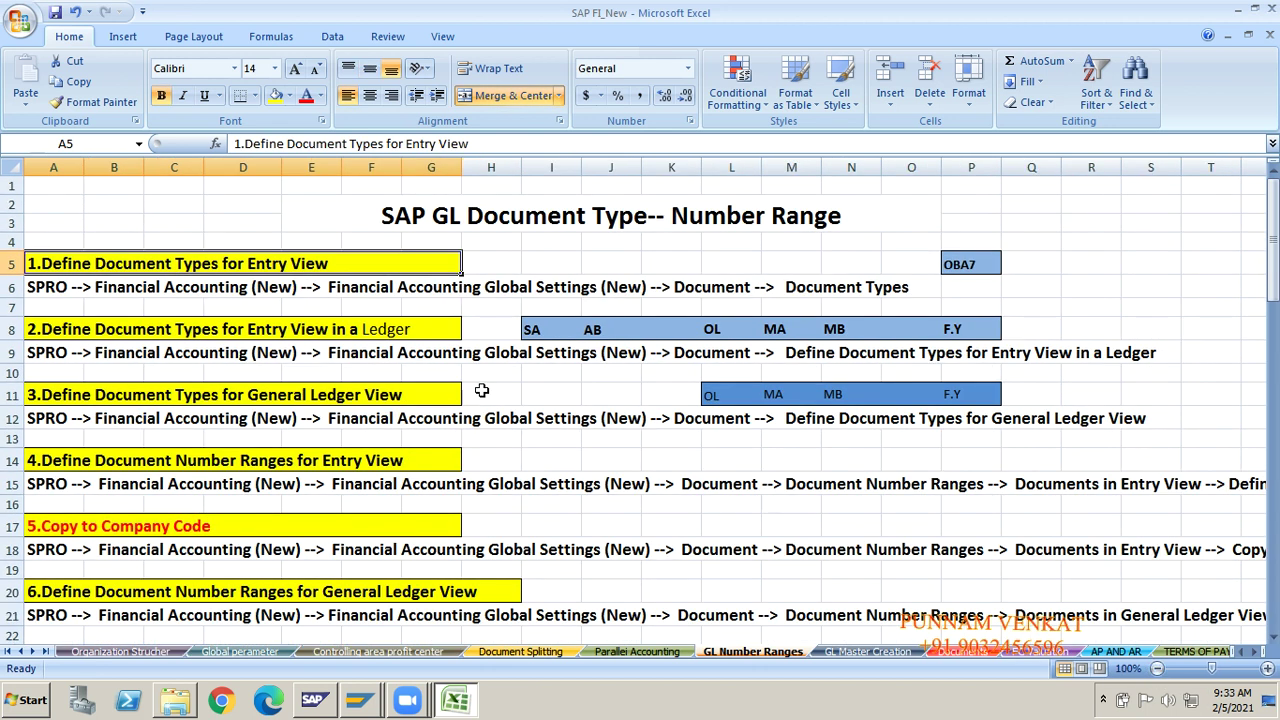
pyautogui.click(108, 293)
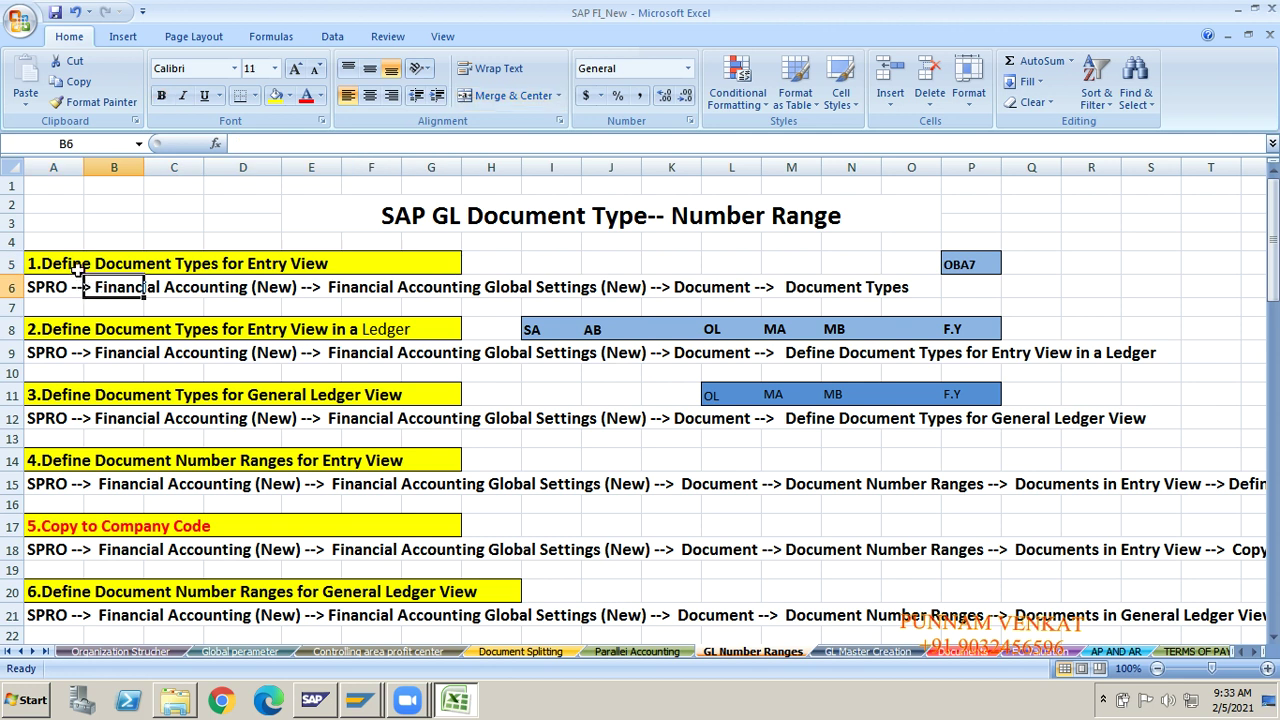
pyautogui.click(77, 268)
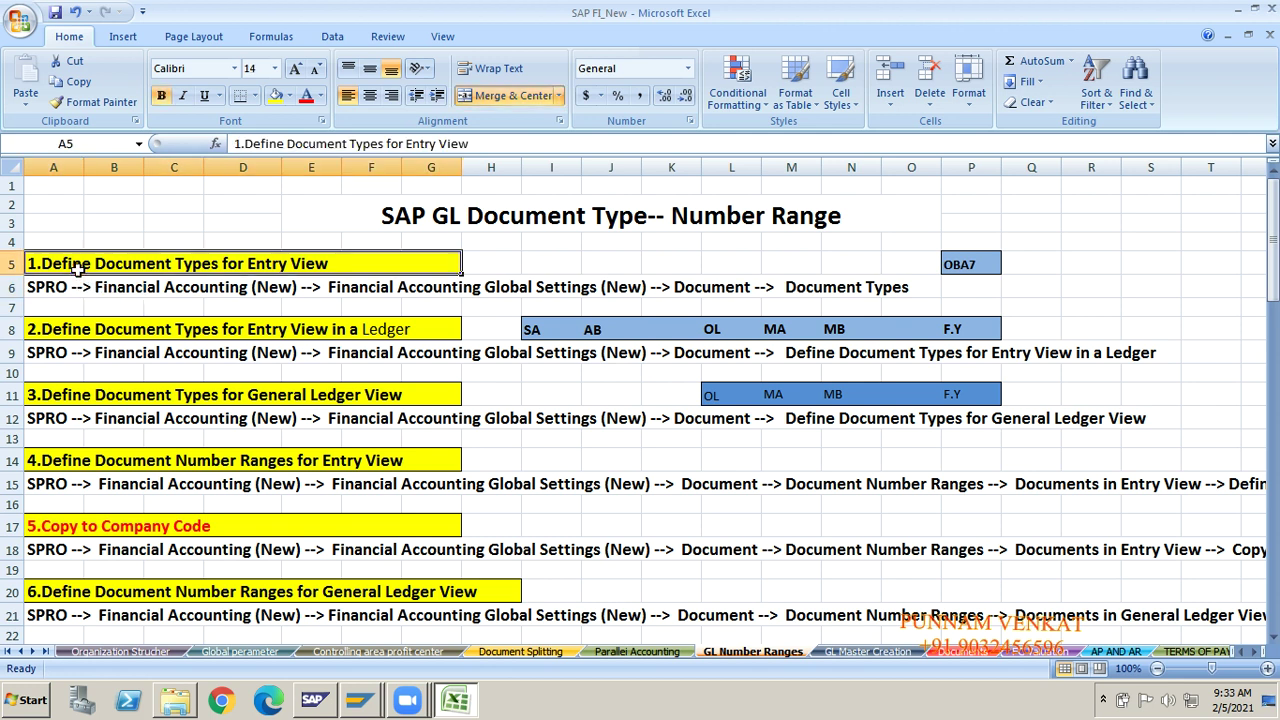
pyautogui.press('Down')
pyautogui.press('Down')
pyautogui.press('Down')
pyautogui.press('Down')
pyautogui.press('Down')
pyautogui.press('Down')
pyautogui.press('Down')
pyautogui.press('Down')
pyautogui.press('Down')
pyautogui.press('Down')
pyautogui.press('Down')
pyautogui.press('Down')
pyautogui.press('Down')
pyautogui.press('Down')
pyautogui.press('Down')
pyautogui.press('Down')
pyautogui.press('Down')
pyautogui.press('Down')
pyautogui.press('Down')
pyautogui.press('Down')
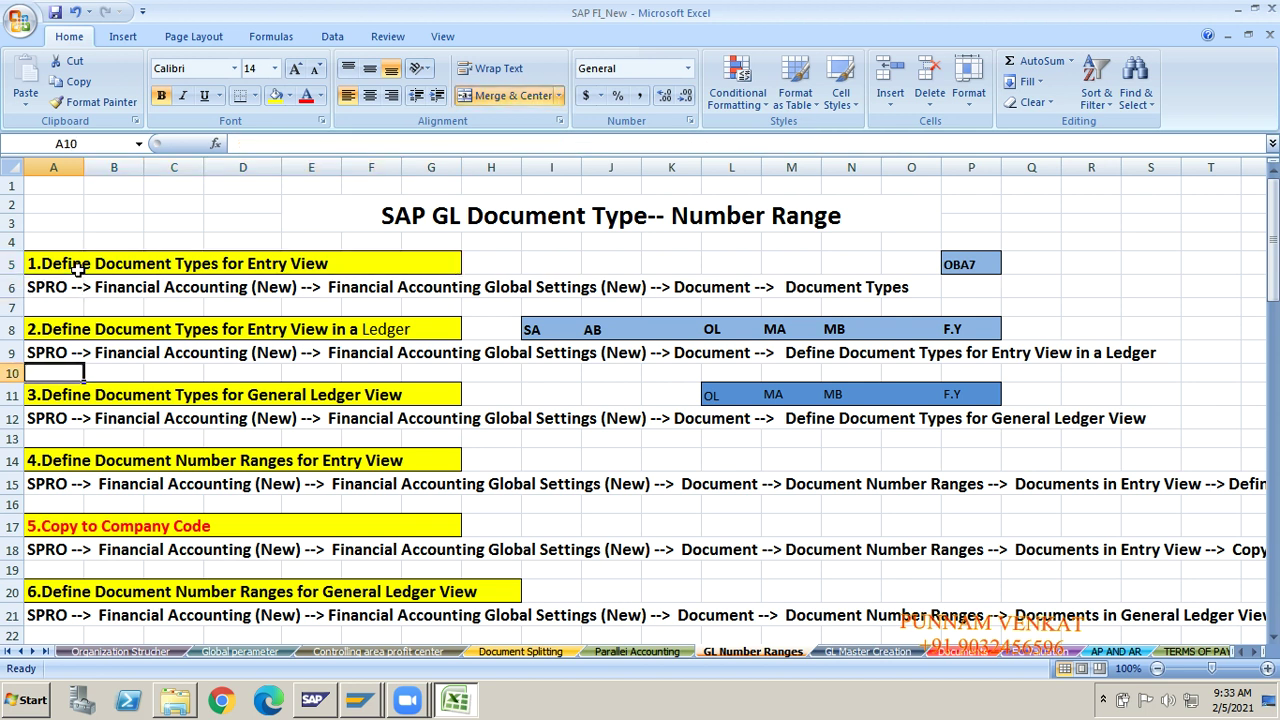
# Look over the document type notes below the configuration steps, down to about row 47, and return to the first configuration step.
pyautogui.press('Down')
pyautogui.press('Down')
pyautogui.press('Down')
pyautogui.press('Down')
pyautogui.press('Down')
pyautogui.press('Down')
pyautogui.press('Down')
pyautogui.press('Down')
pyautogui.press('Down')
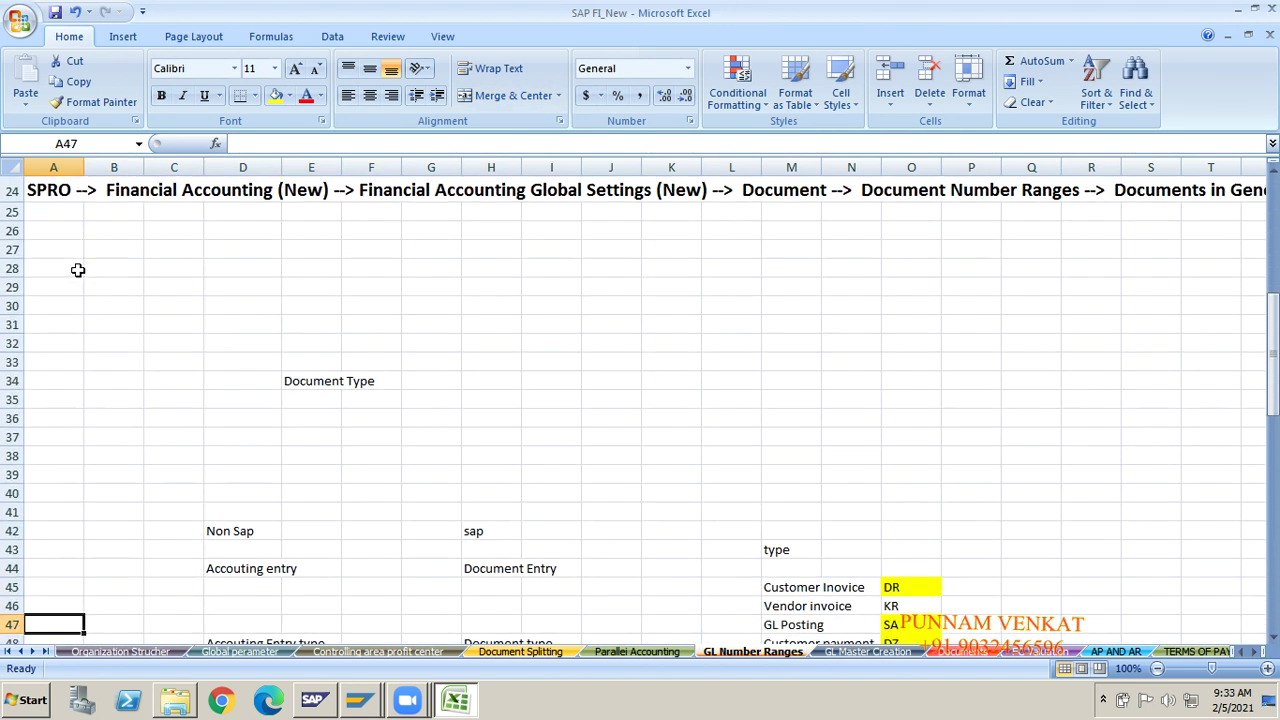
pyautogui.press('Up')
pyautogui.press('Up')
pyautogui.press('Up')
pyautogui.press('Up')
pyautogui.press('Up')
pyautogui.press('Up')
pyautogui.press('Up')
pyautogui.press('Up')
pyautogui.press('Up')
pyautogui.press('Up')
pyautogui.press('Up')
pyautogui.press('Up')
pyautogui.press('Up')
pyautogui.press('Up')
pyautogui.press('Up')
pyautogui.press('Up')
pyautogui.press('Up')
pyautogui.press('Up')
pyautogui.press('Up')
pyautogui.press('Up')
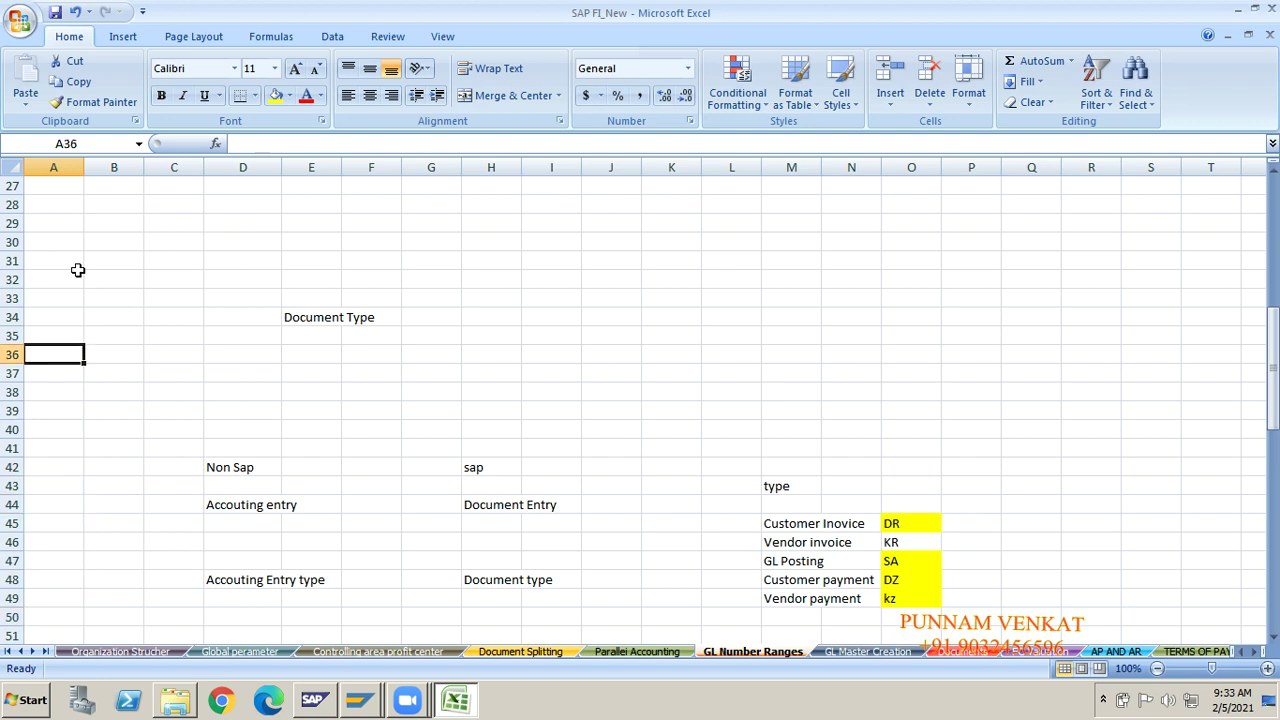
pyautogui.press('Down')
pyautogui.press('Down')
pyautogui.press('Down')
pyautogui.press('Down')
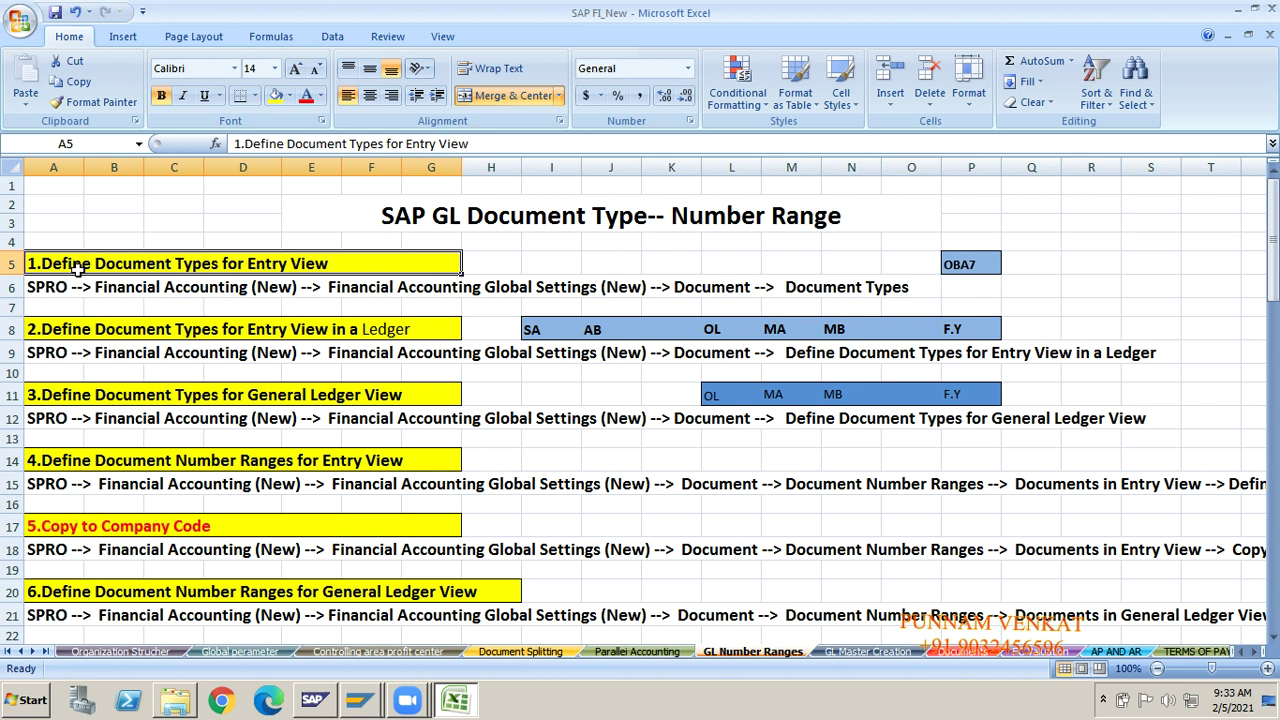
# Review the first configuration step, Define Document Types for Entry View, with its SPRO path in row 6 and transaction code in P5.
pyautogui.press('Down')
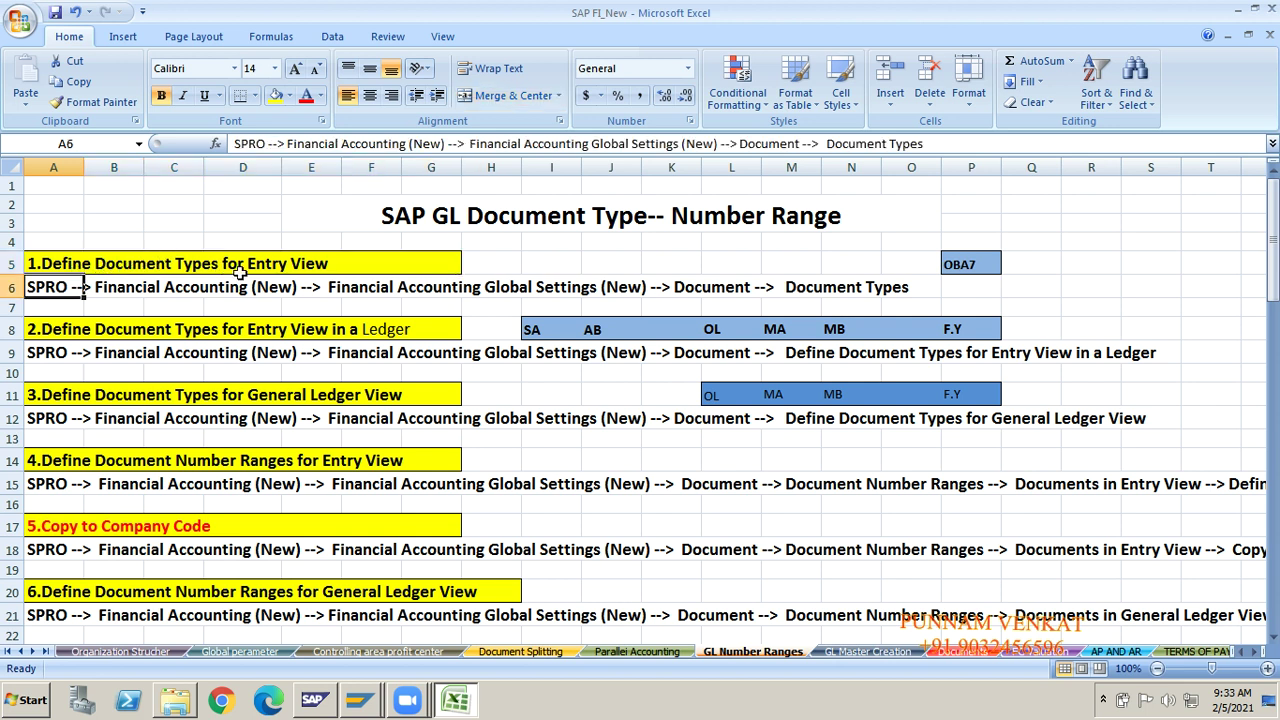
pyautogui.click(317, 265)
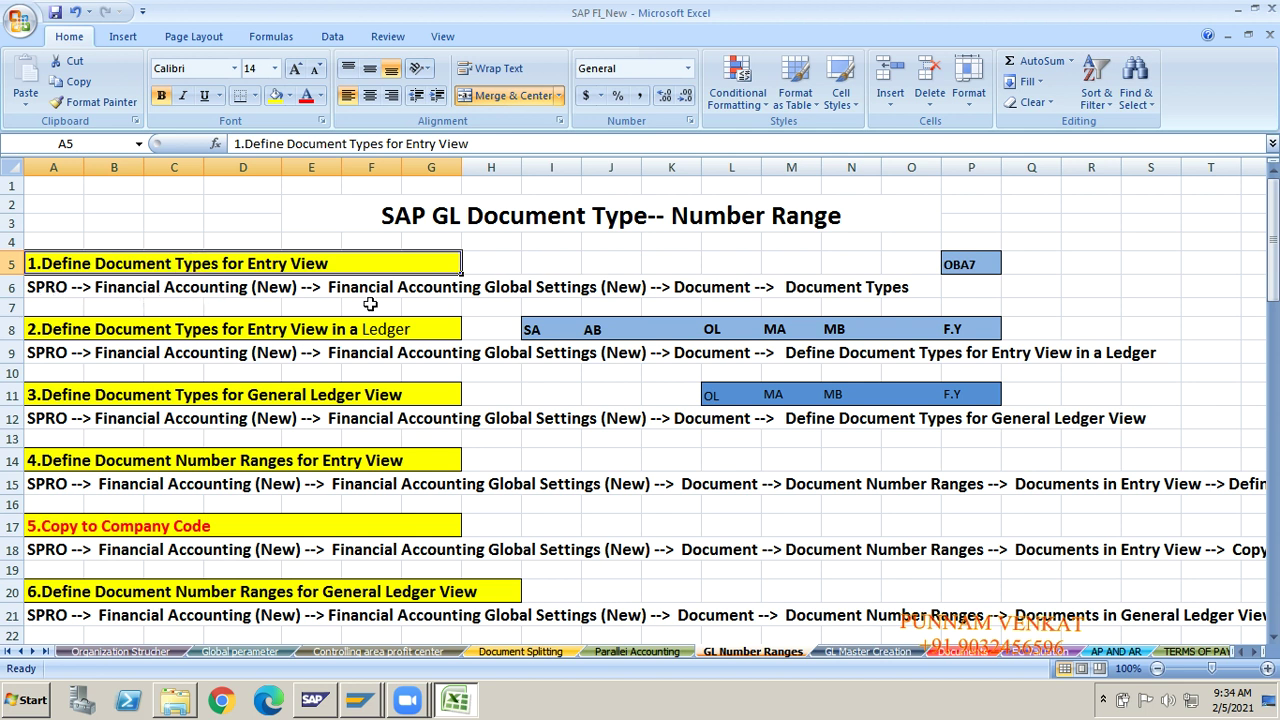
pyautogui.click(371, 305)
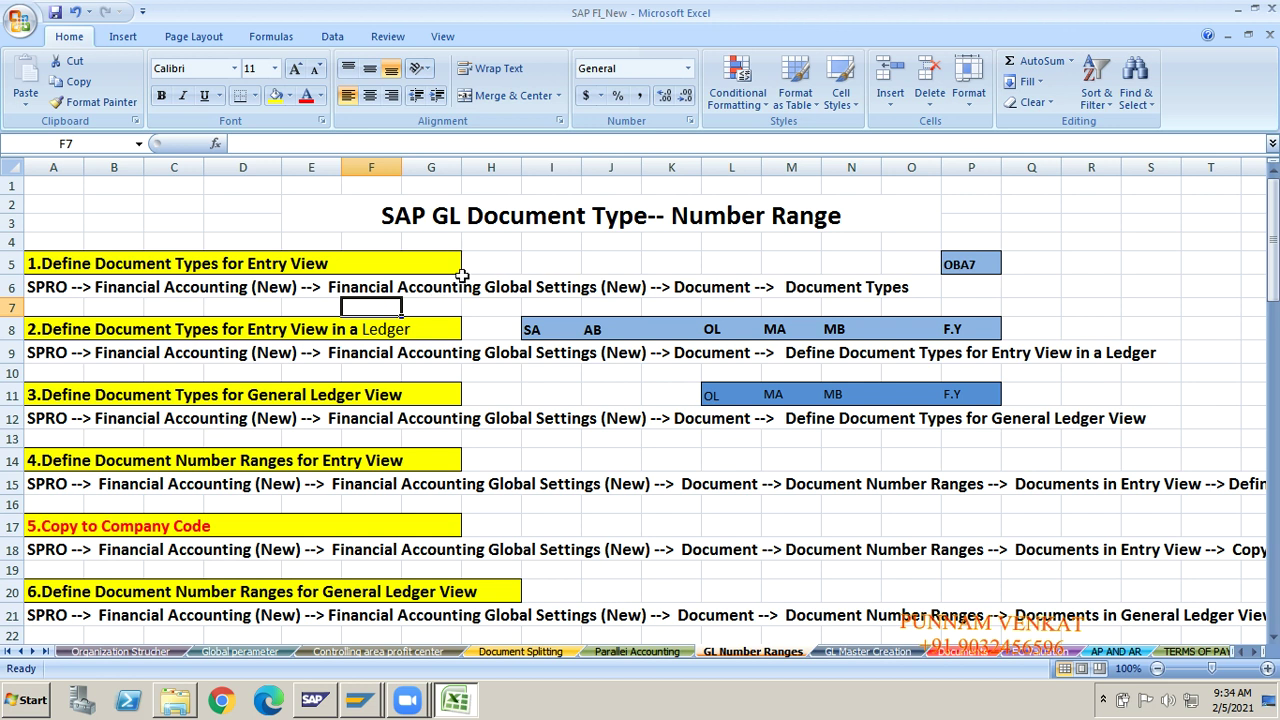
pyautogui.click(718, 307)
pyautogui.click(836, 307)
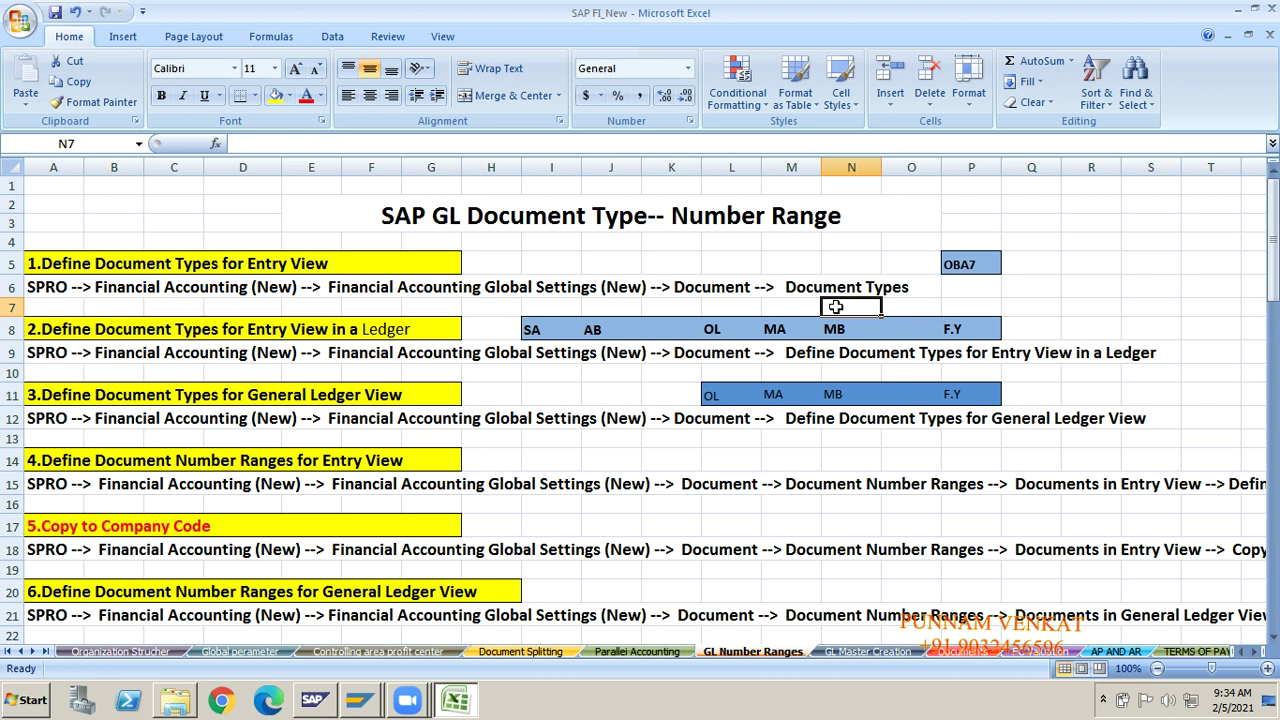
pyautogui.click(980, 264)
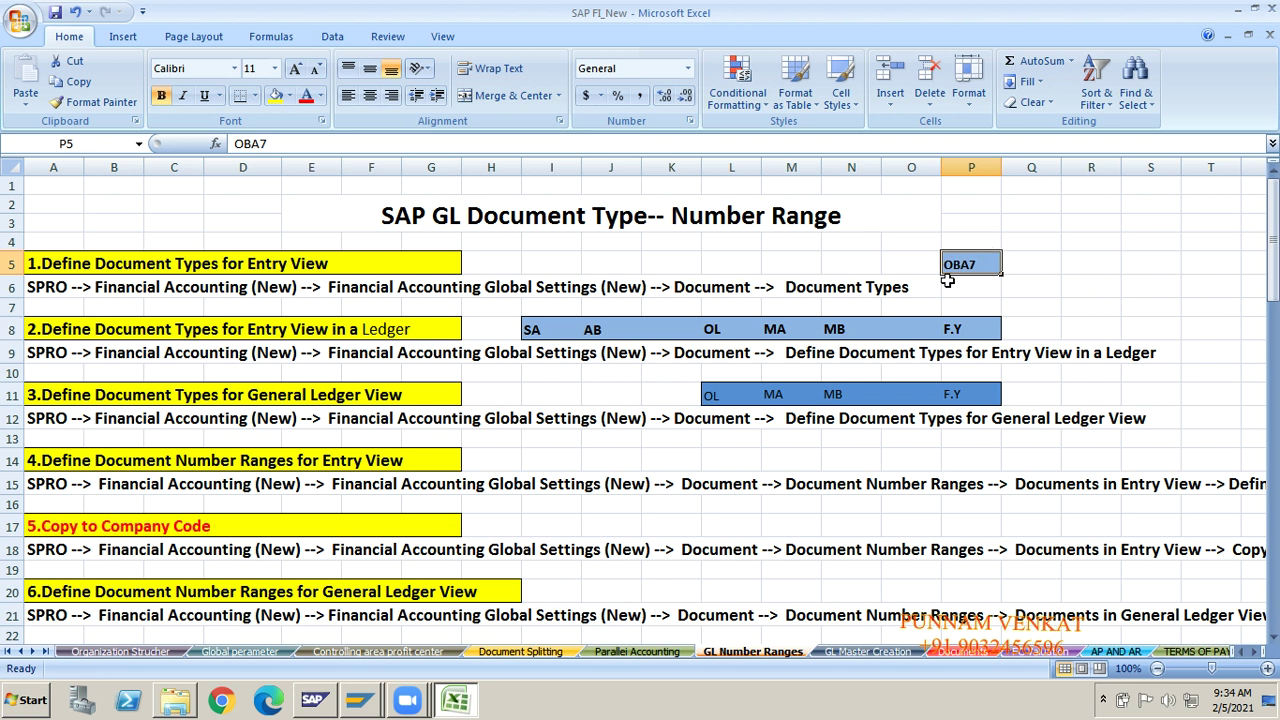
# Switch to SAP Easy Access, run transaction SPRO and open the SAP Reference IMG.
pyautogui.hotkey('alt', 'Tab')
pyautogui.hotkey('alt', 'Tab')
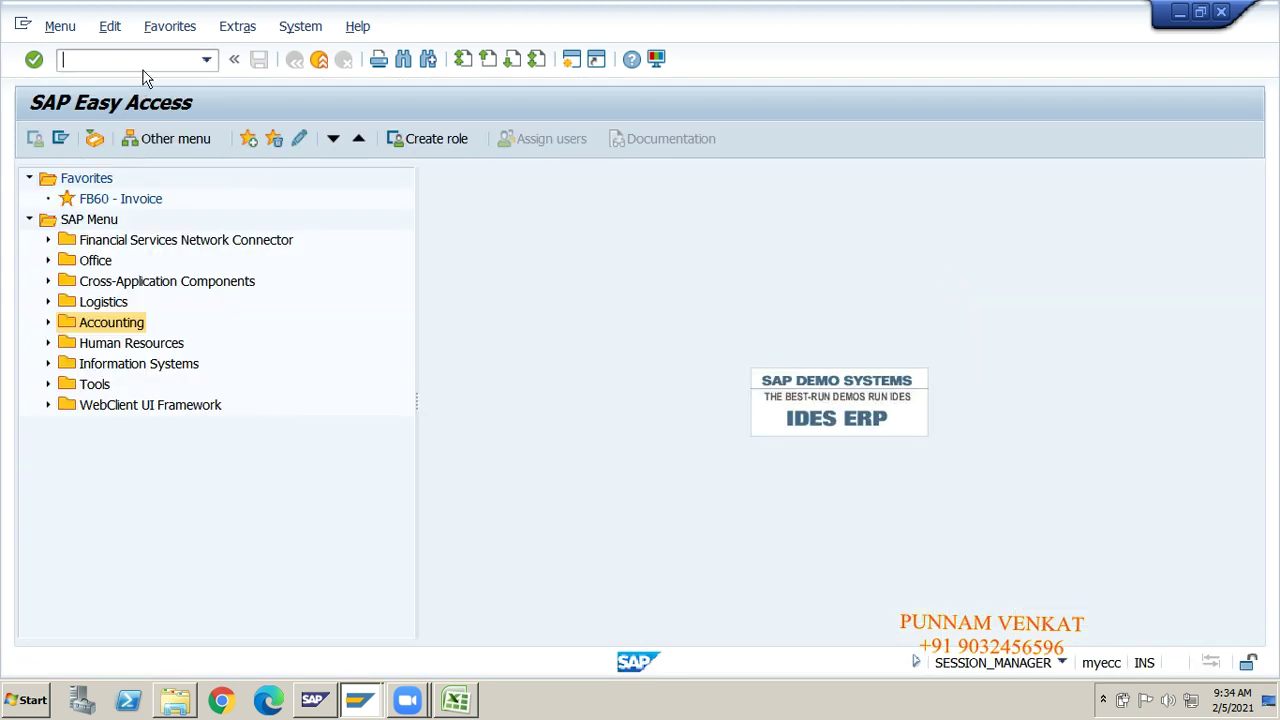
pyautogui.hotkey('alt', 'Tab')
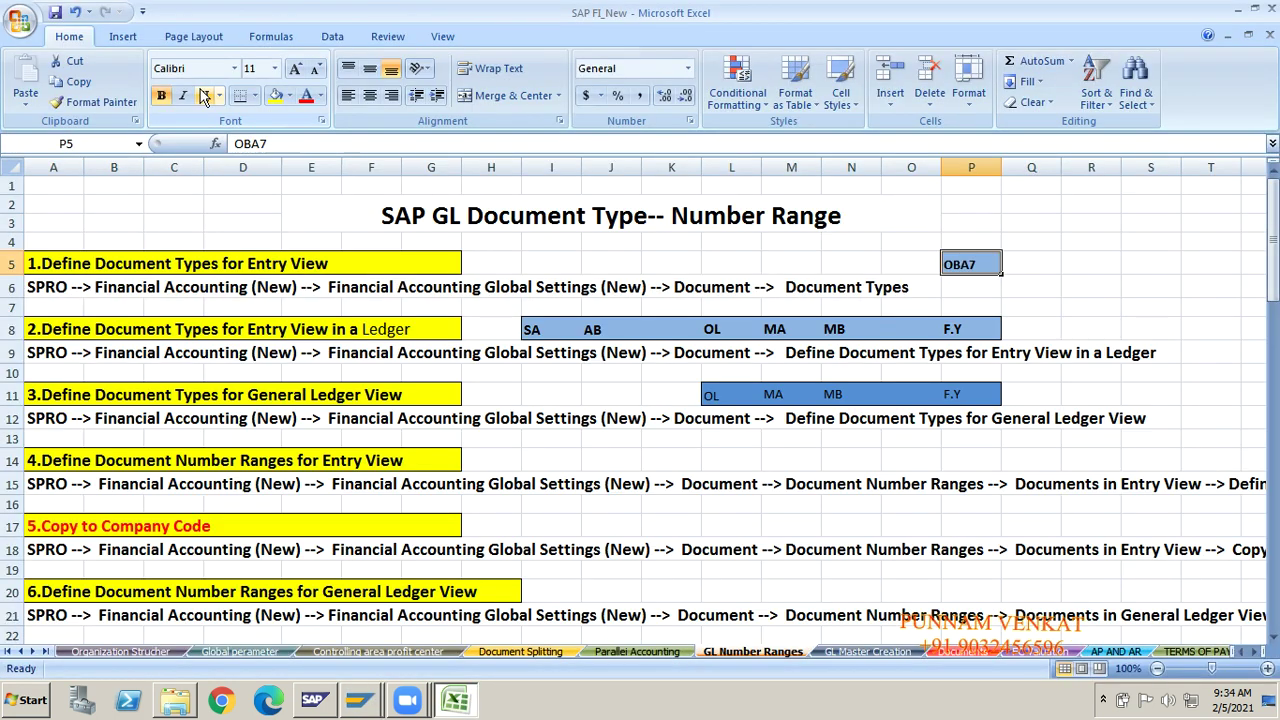
pyautogui.hotkey('alt', 'Tab')
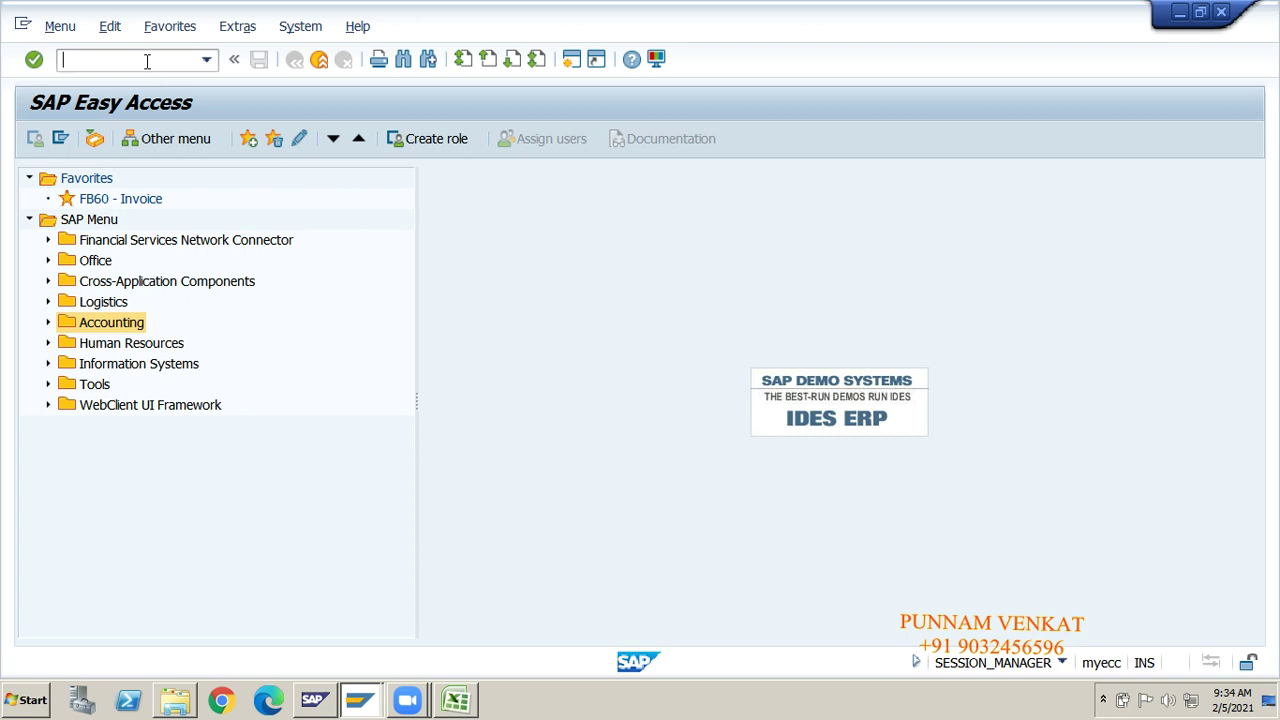
pyautogui.press('Return')
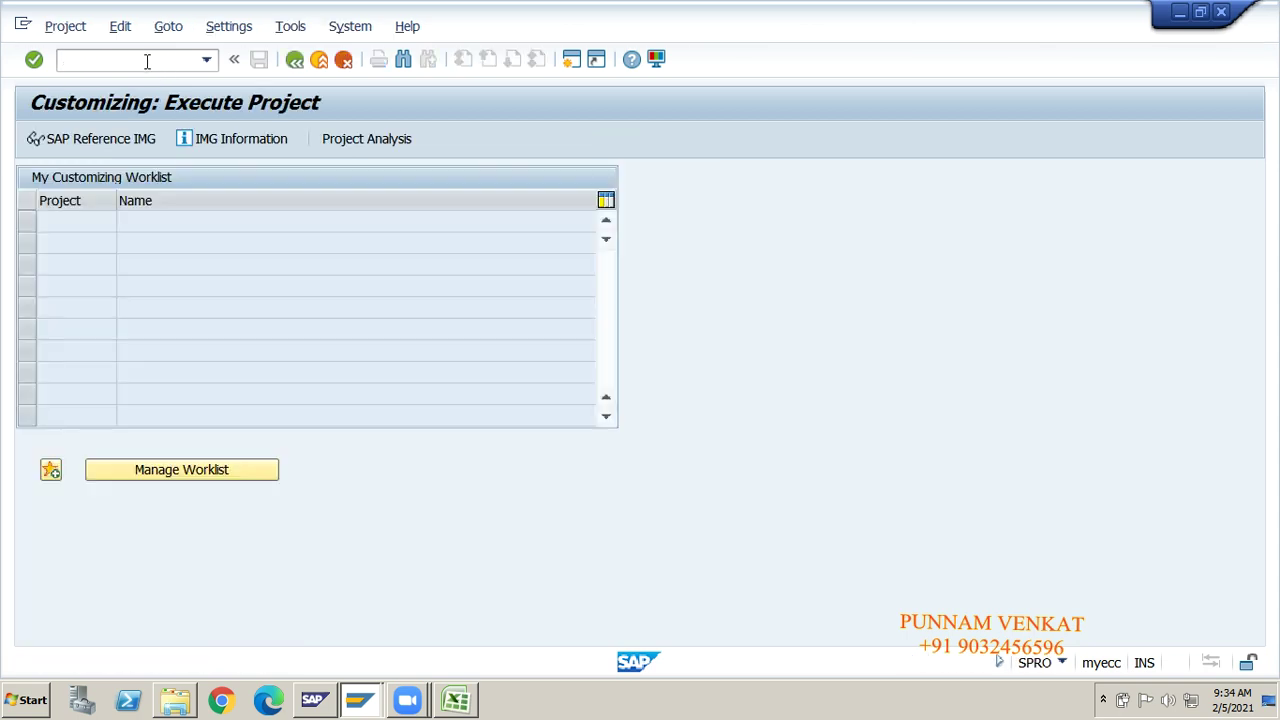
pyautogui.click(112, 139)
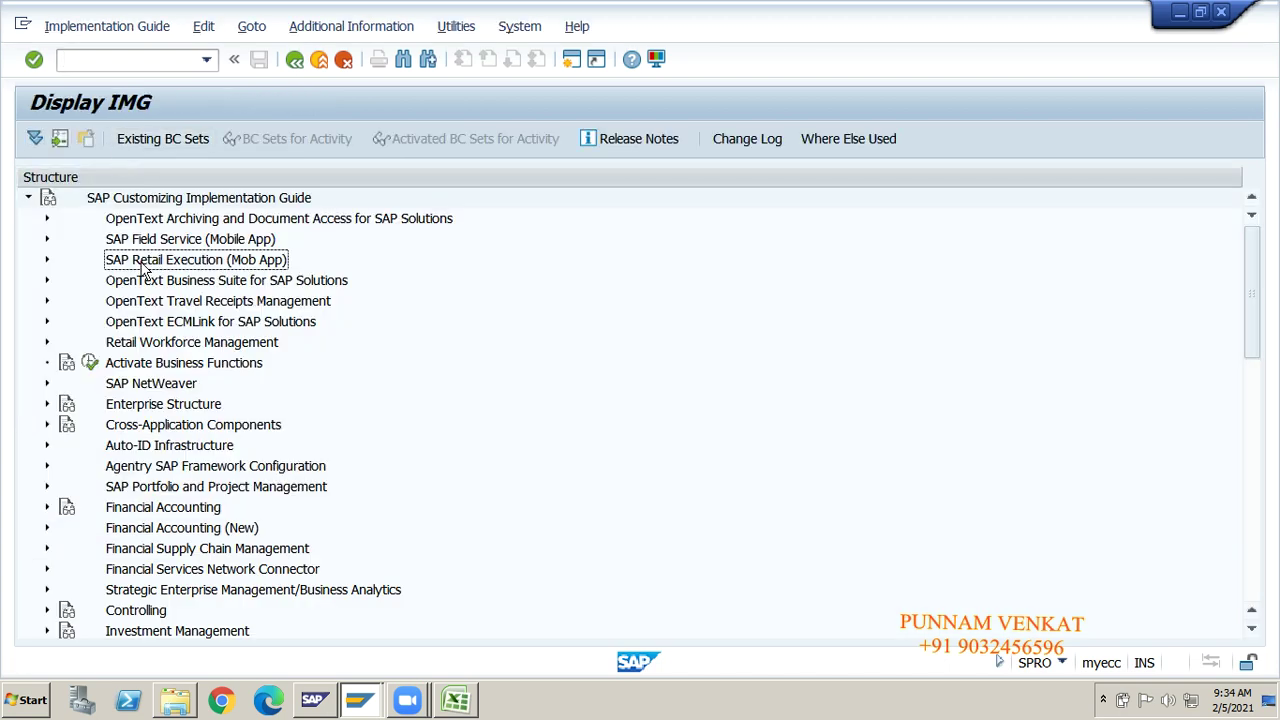
# Expand Financial Accounting (New), Financial Accounting Global Settings (New) and Document in the IMG structure.
pyautogui.press('Down')
pyautogui.press('Down')
pyautogui.press('Down')
pyautogui.press('Down')
pyautogui.press('Down')
pyautogui.press('Down')
pyautogui.press('Down')
pyautogui.press('Down')
pyautogui.press('Down')
pyautogui.press('Down')
pyautogui.press('Down')
pyautogui.press('Down')
pyautogui.press('Down')
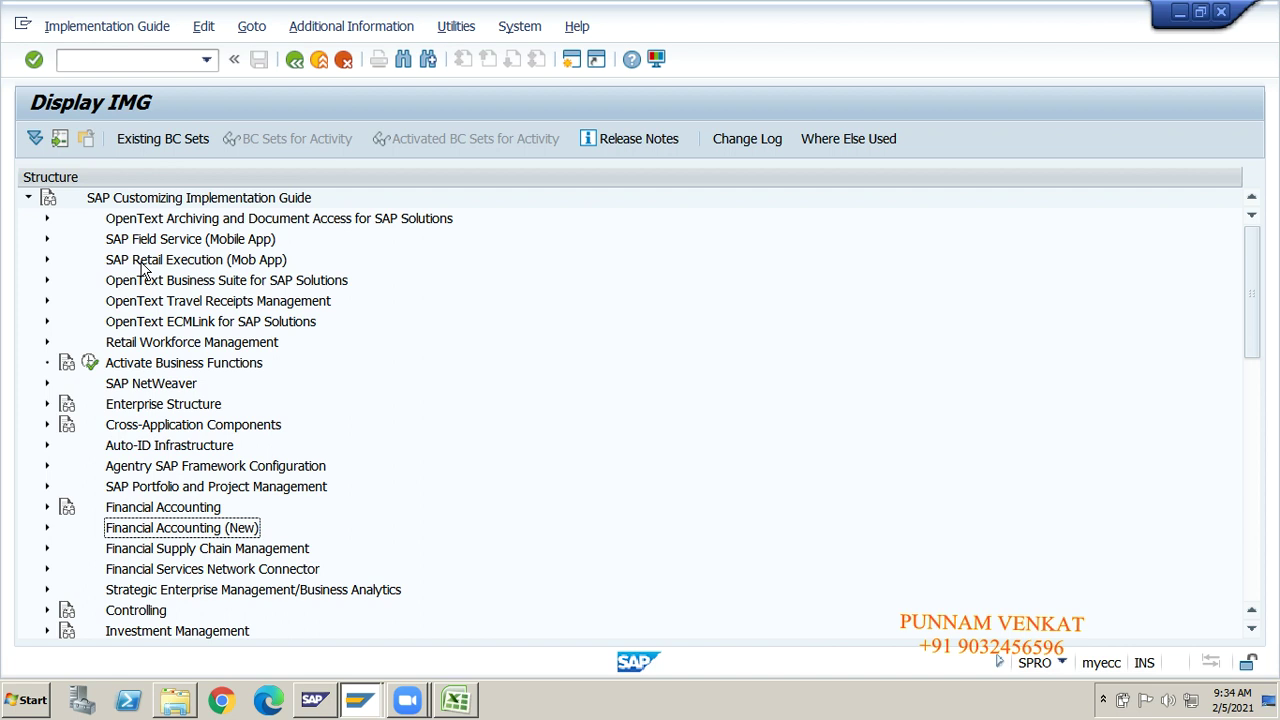
pyautogui.press('Right')
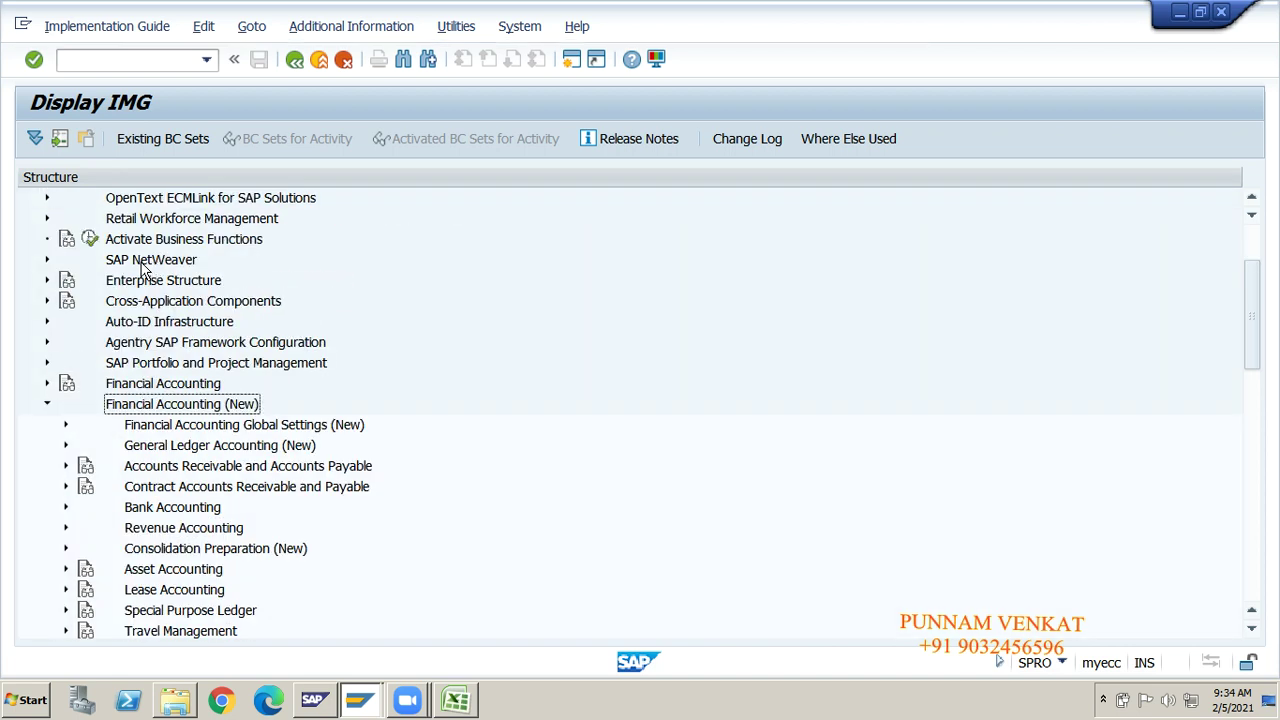
pyautogui.press('Down')
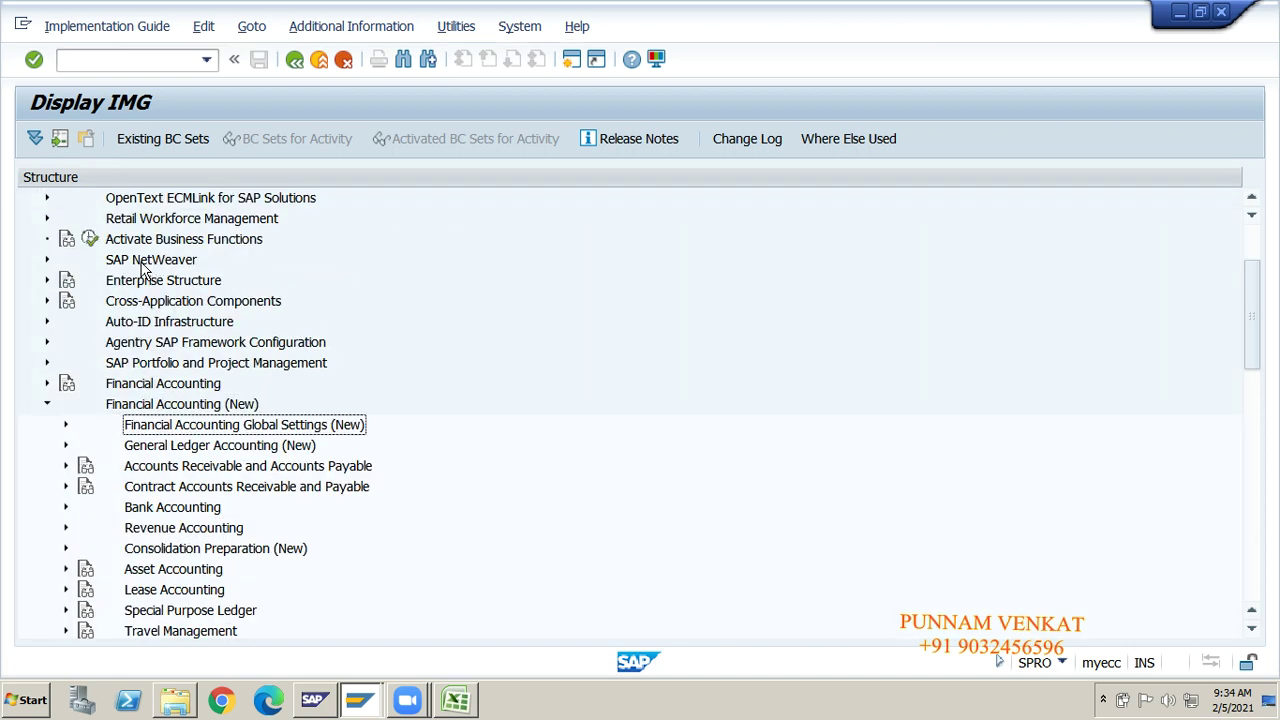
pyautogui.press('Right')
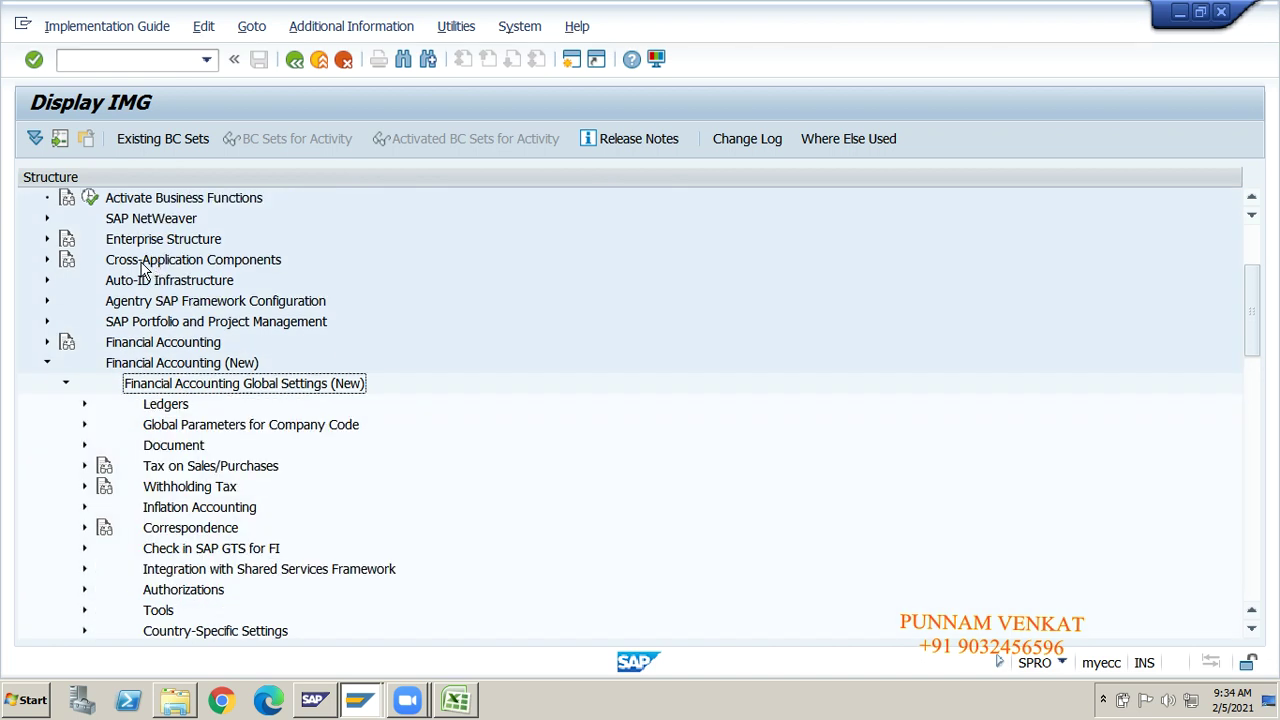
pyautogui.press('Down')
pyautogui.press('Down')
pyautogui.press('Down')
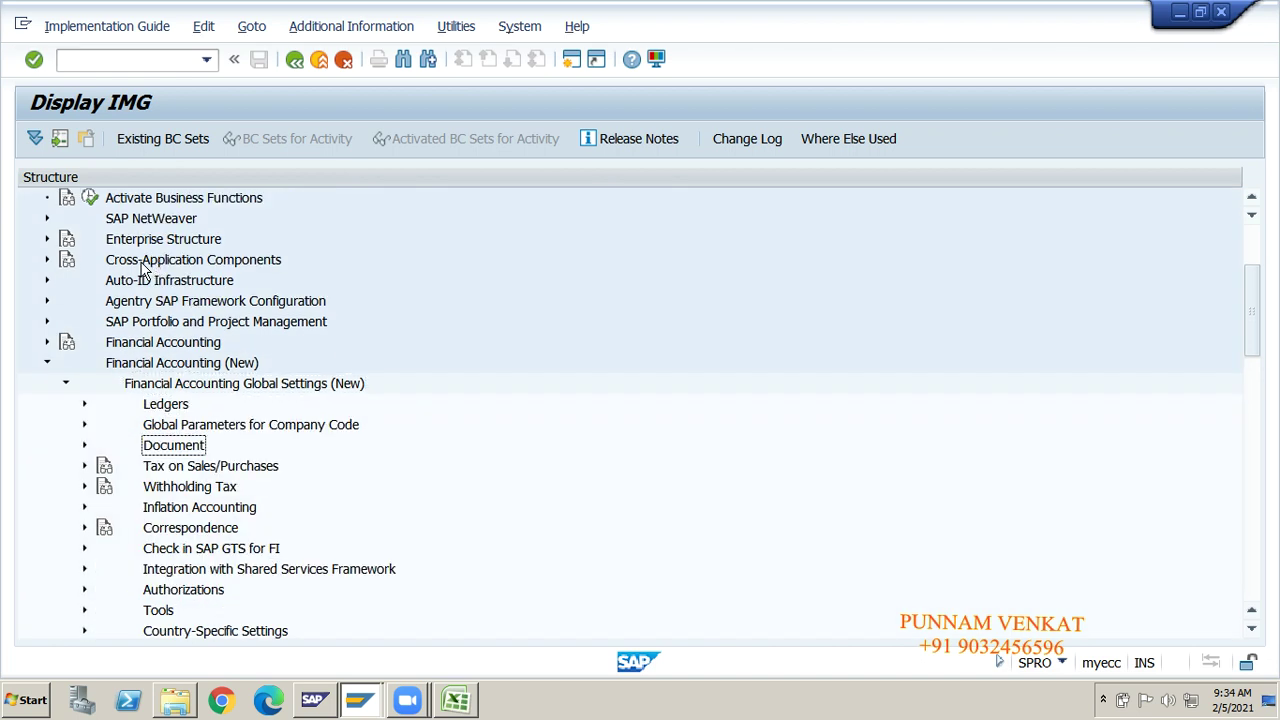
pyautogui.press('Right')
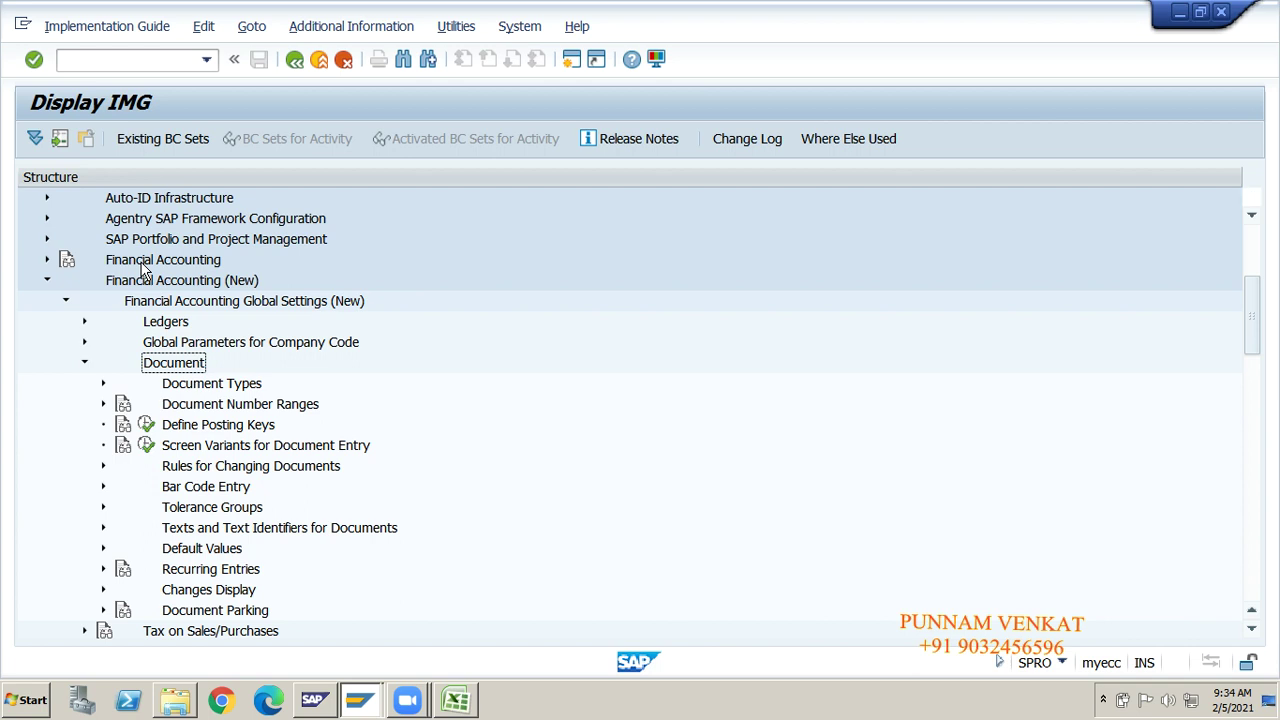
# Expand the Document Types node under Document in the IMG structure.
pyautogui.press('Down')
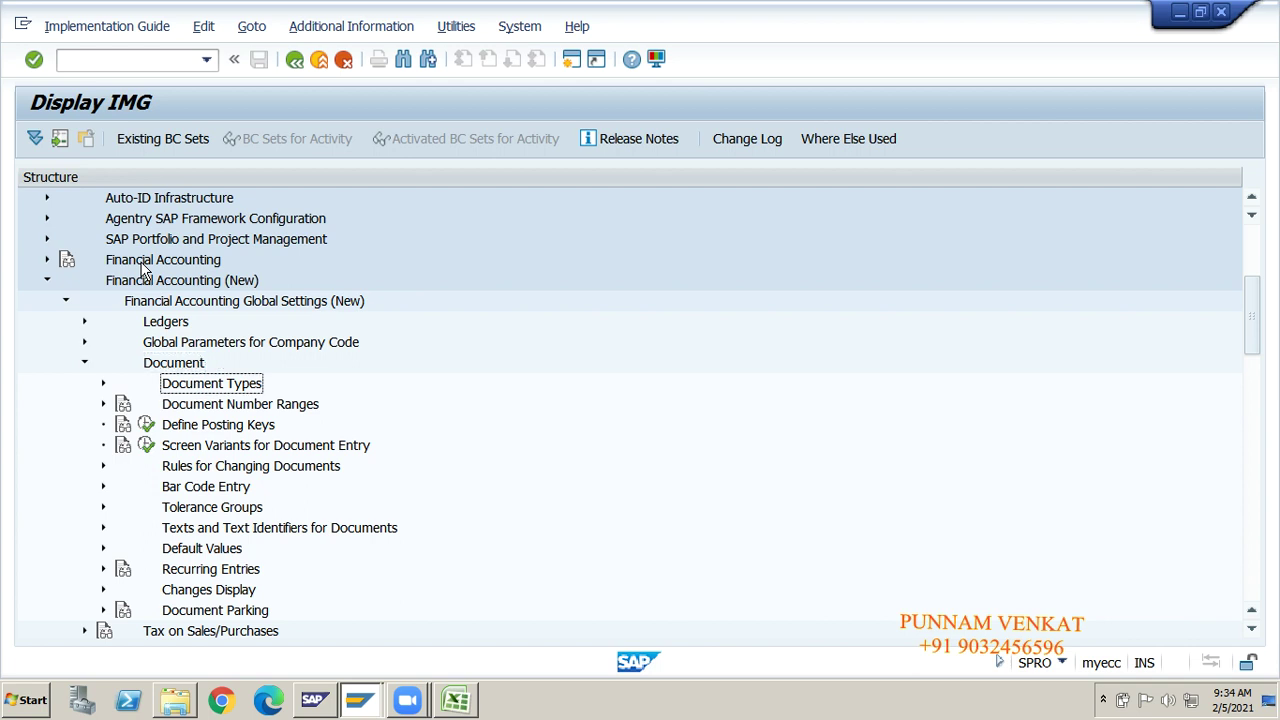
pyautogui.click(212, 405)
pyautogui.click(645, 140)
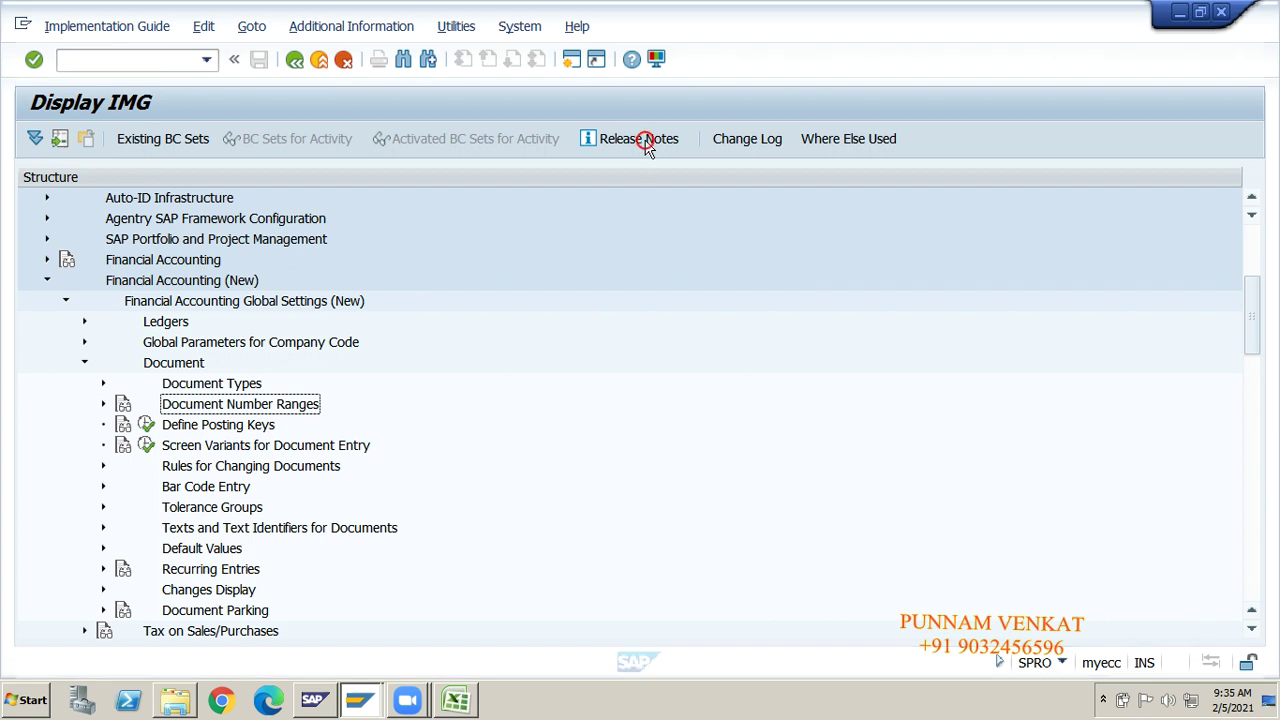
pyautogui.click(228, 386)
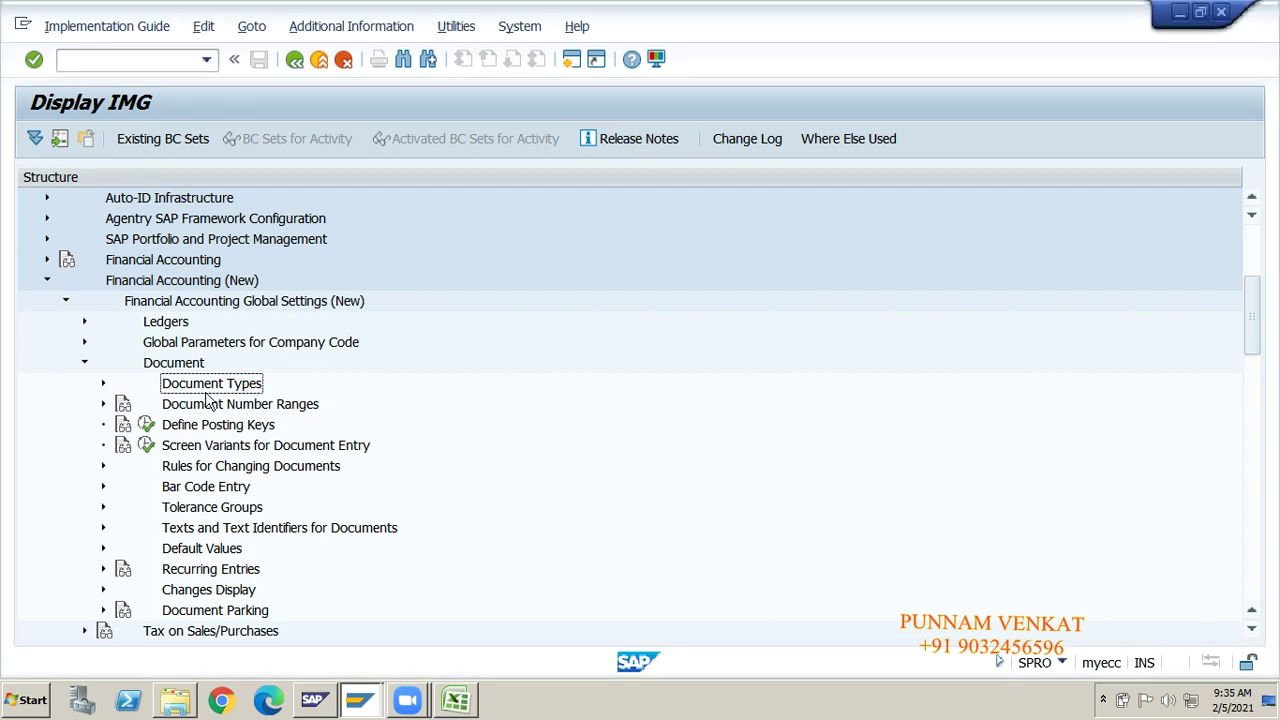
pyautogui.click(198, 406)
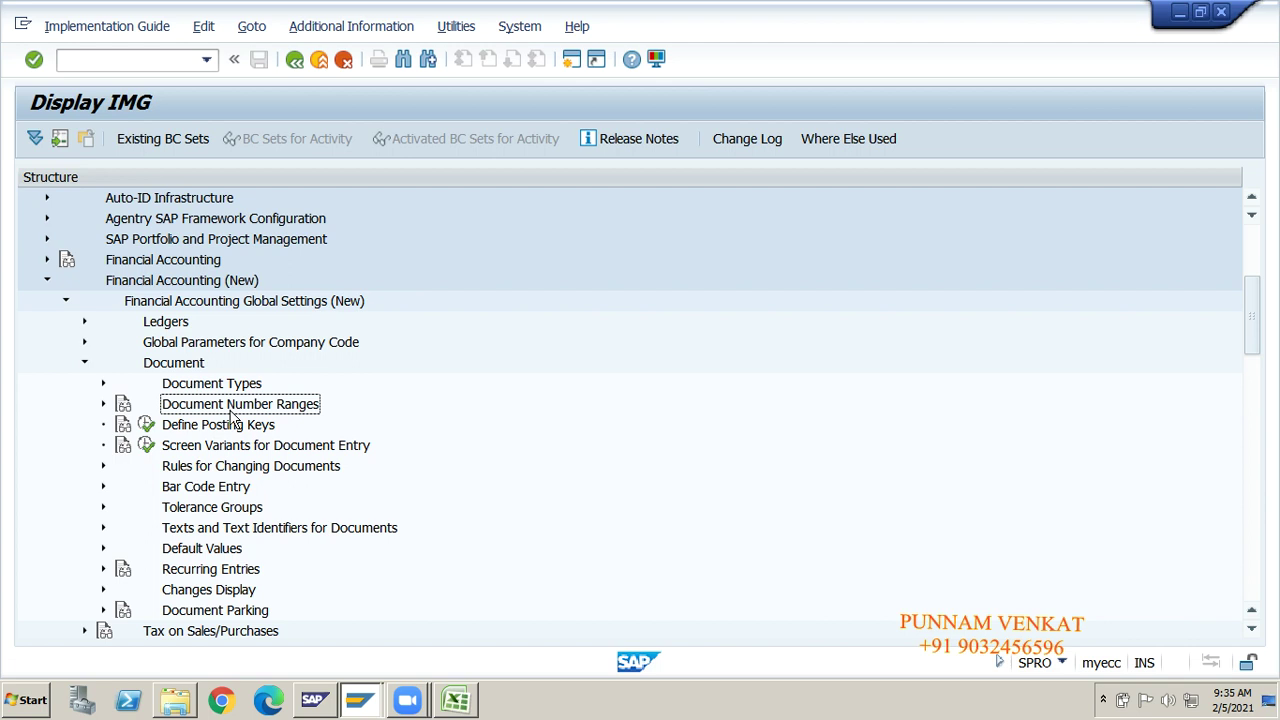
pyautogui.press('Up')
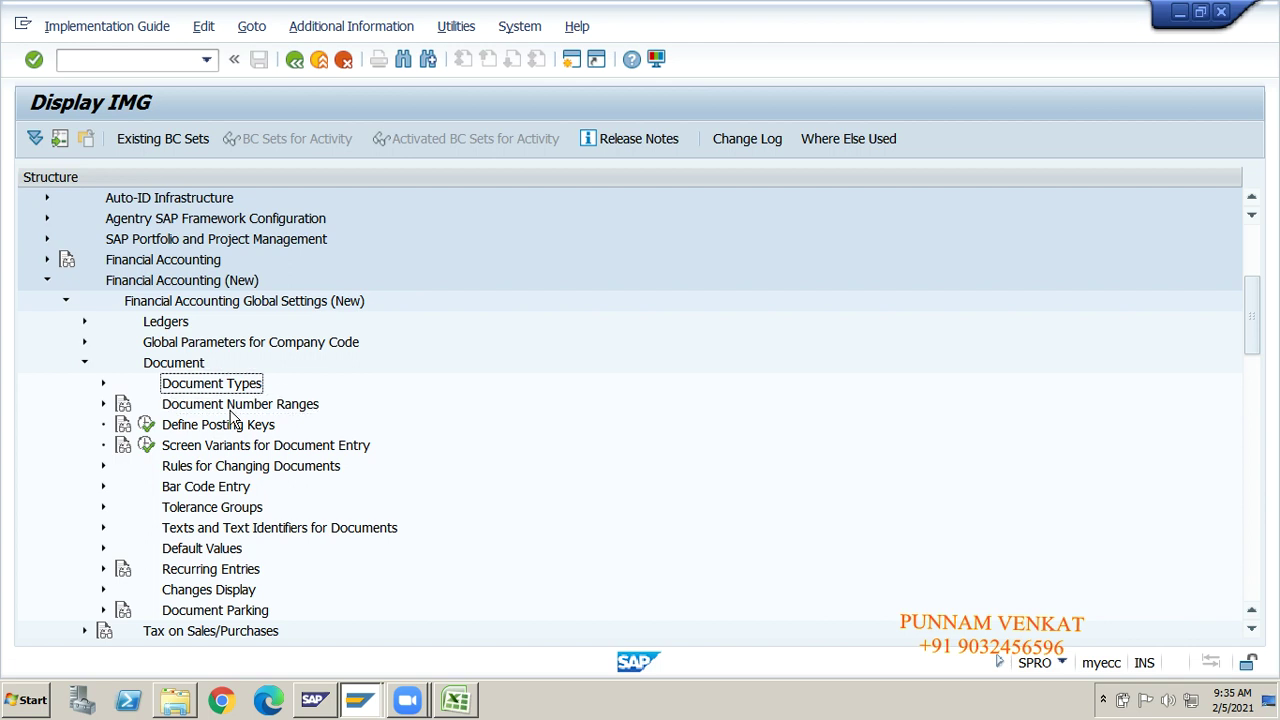
pyautogui.press('Right')
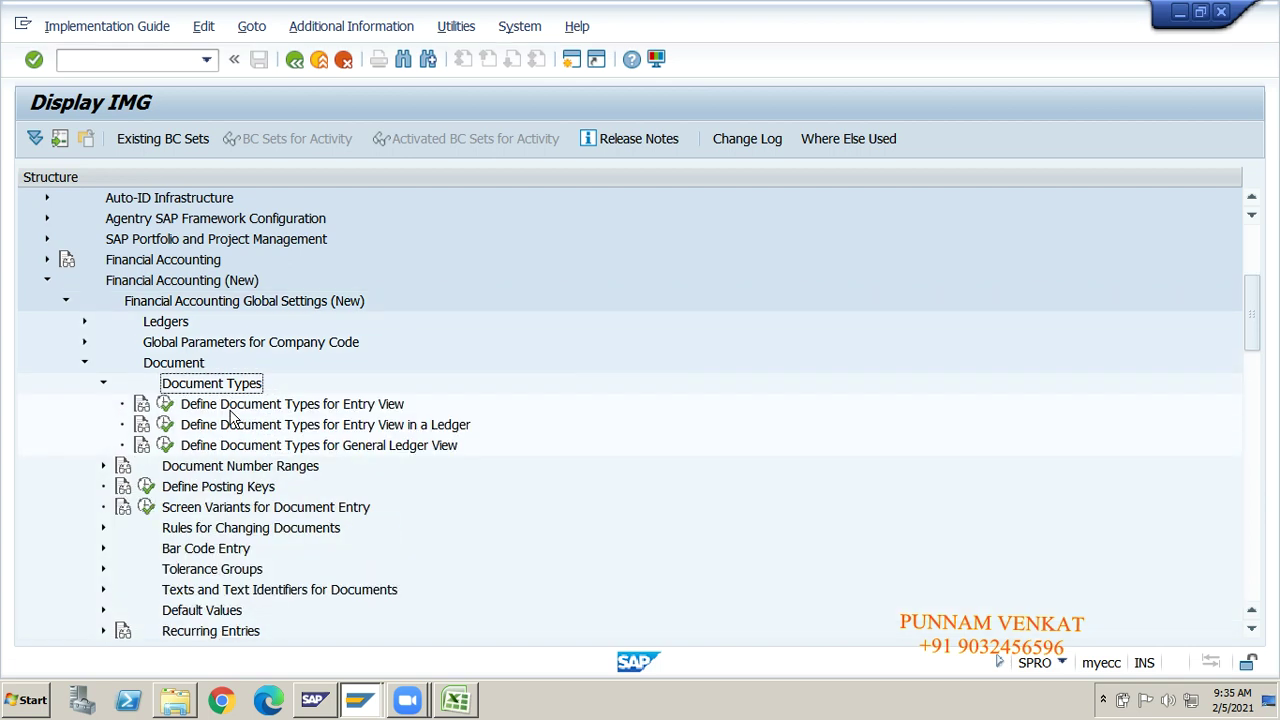
# Show the IMG Activity keys as additional information beside the document type activities and widen that column.
pyautogui.click(198, 410)
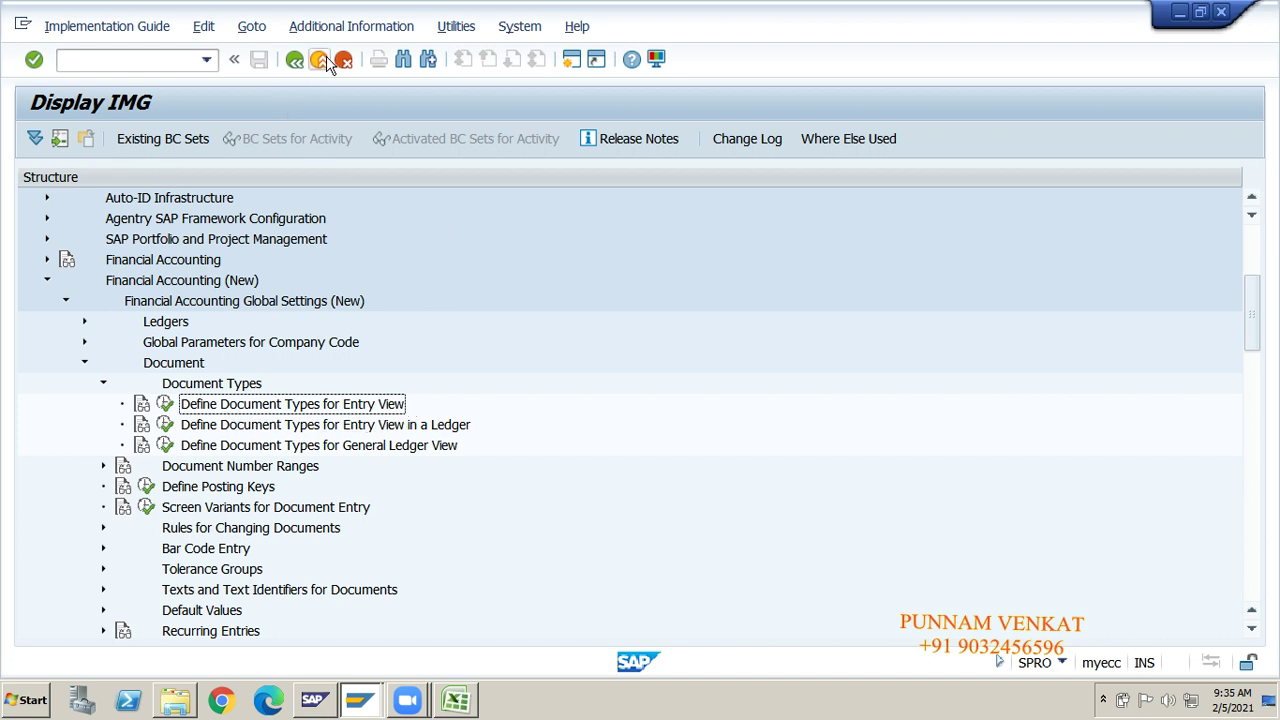
pyautogui.click(345, 27)
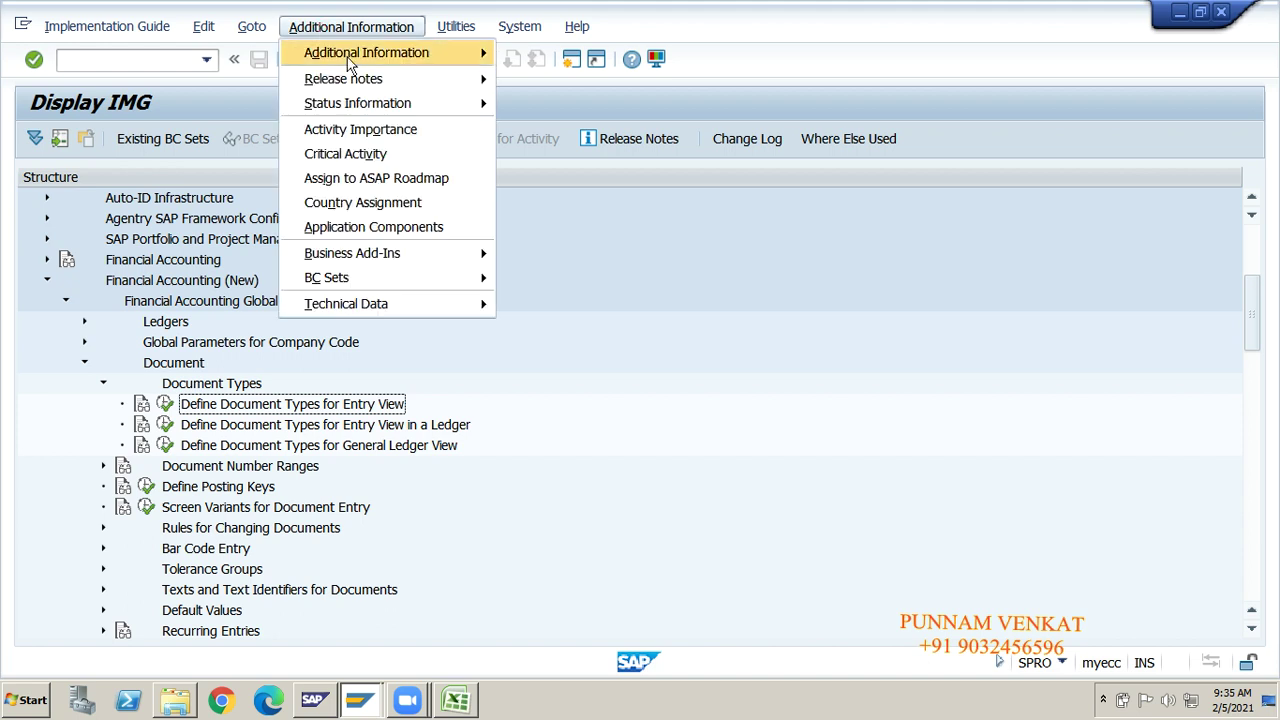
pyautogui.moveTo(349, 62)
pyautogui.moveTo(521, 84)
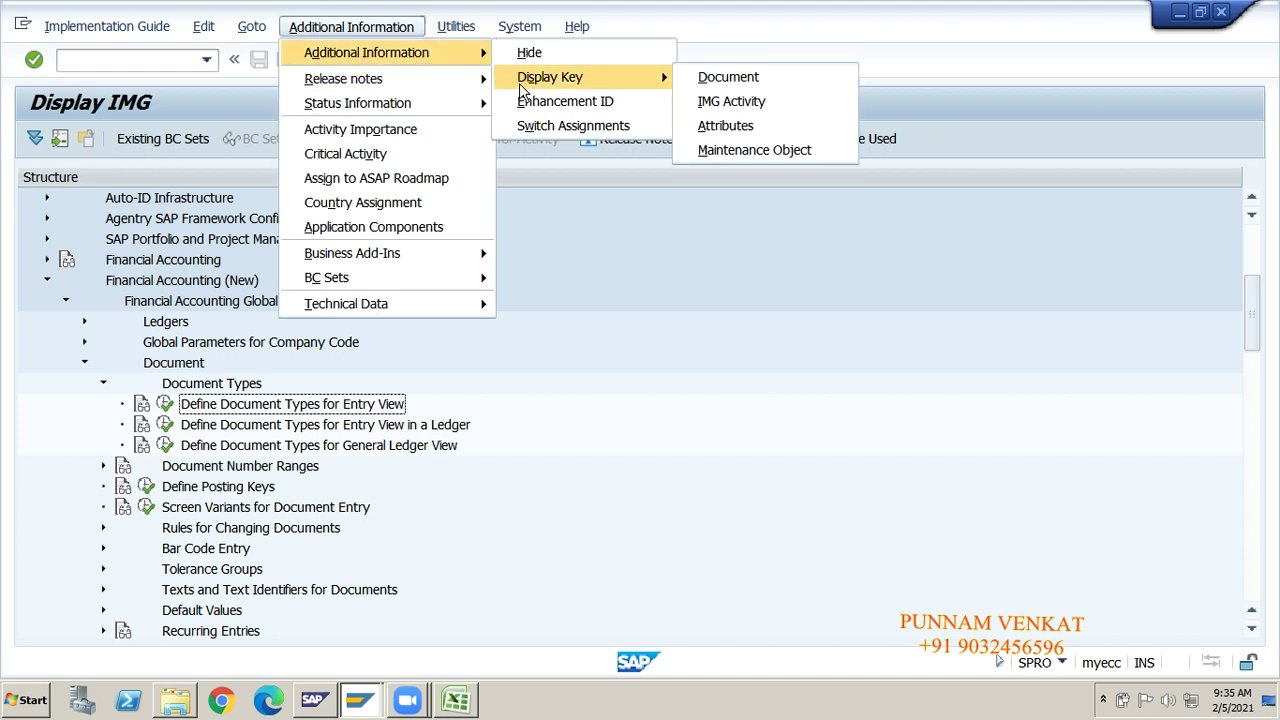
pyautogui.click(720, 103)
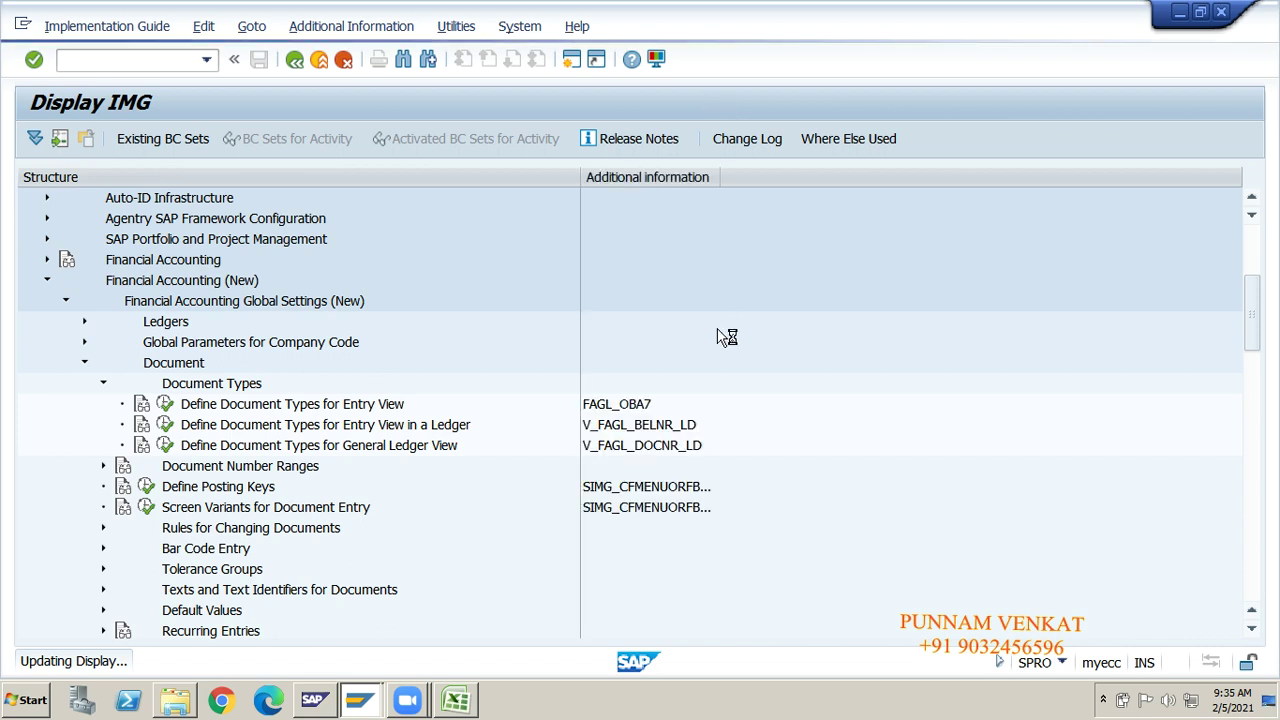
pyautogui.moveTo(720, 180); pyautogui.dragTo(834, 190)
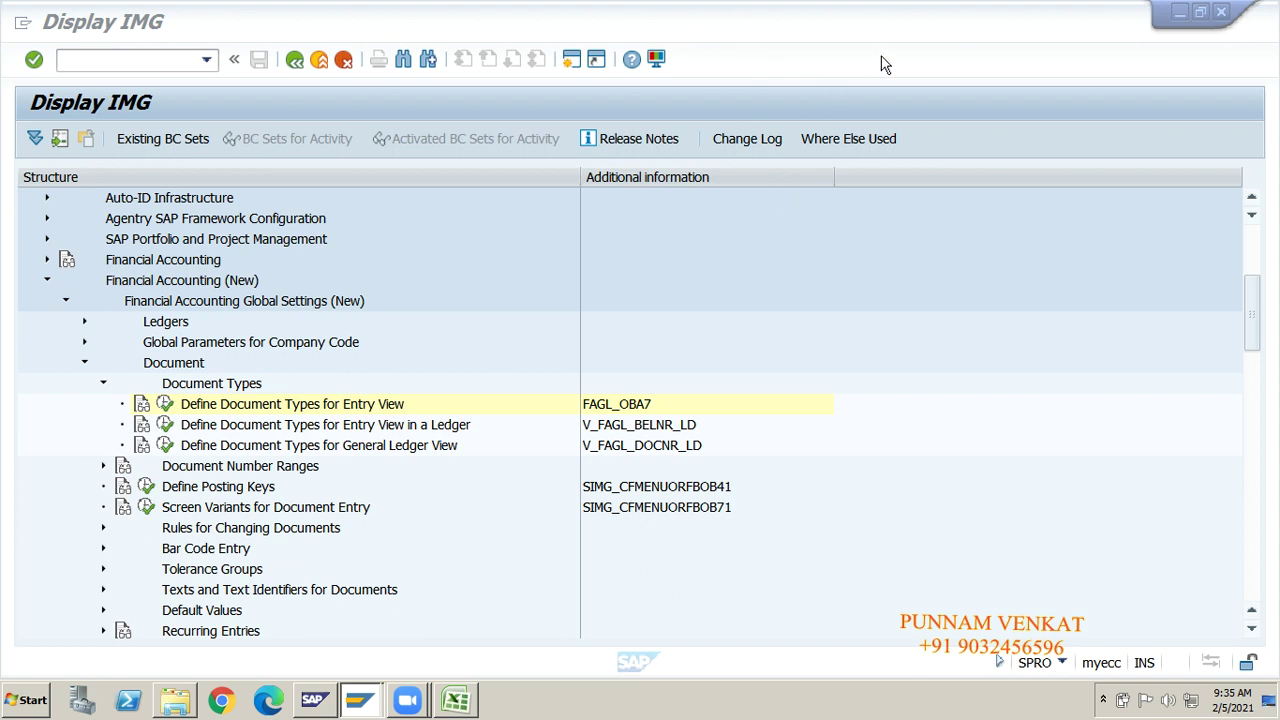
pyautogui.hotkey('alt', 'Tab')
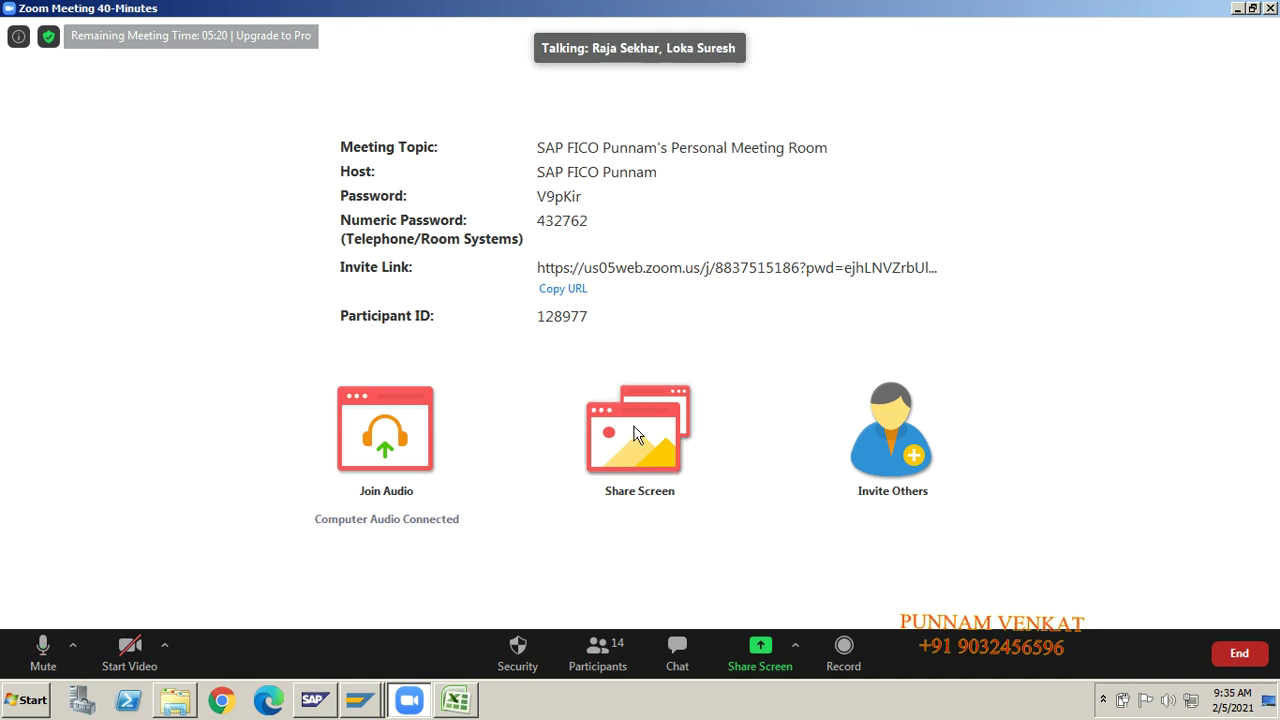
pyautogui.hotkey('alt', 'Tab')
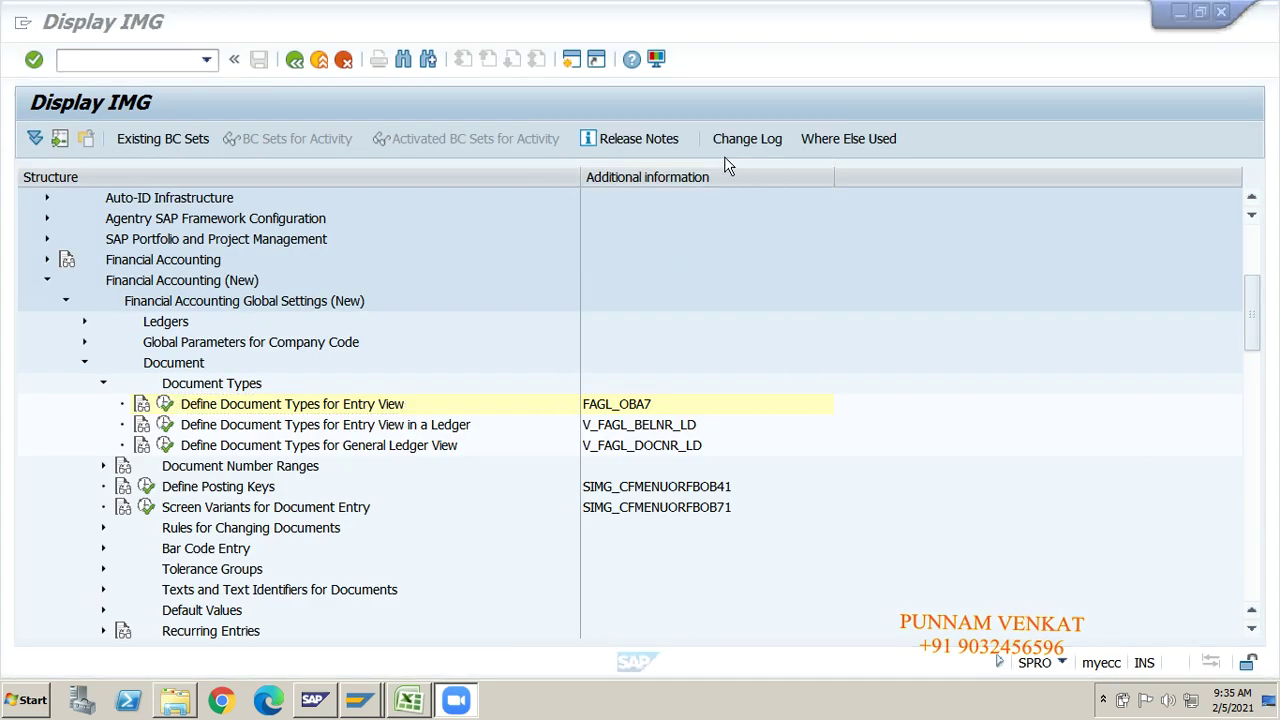
pyautogui.click(694, 22)
pyautogui.click(1103, 699)
pyautogui.click(1117, 591)
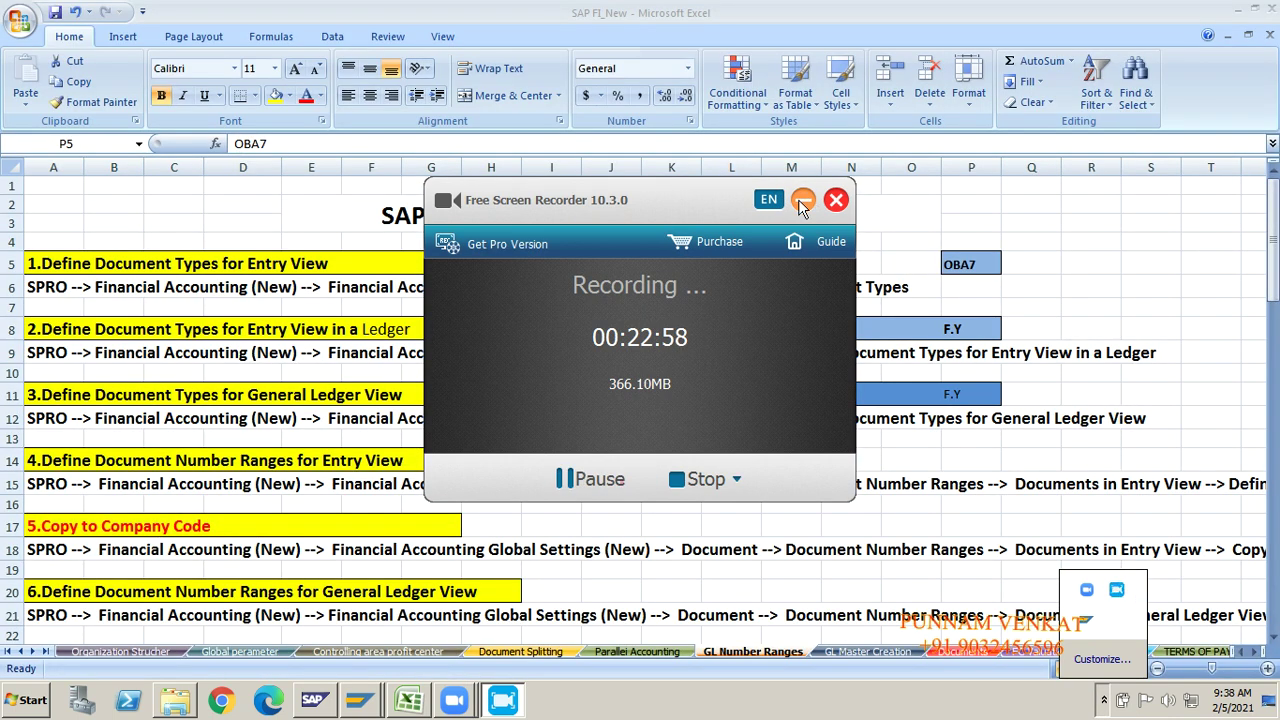
pyautogui.click(803, 201)
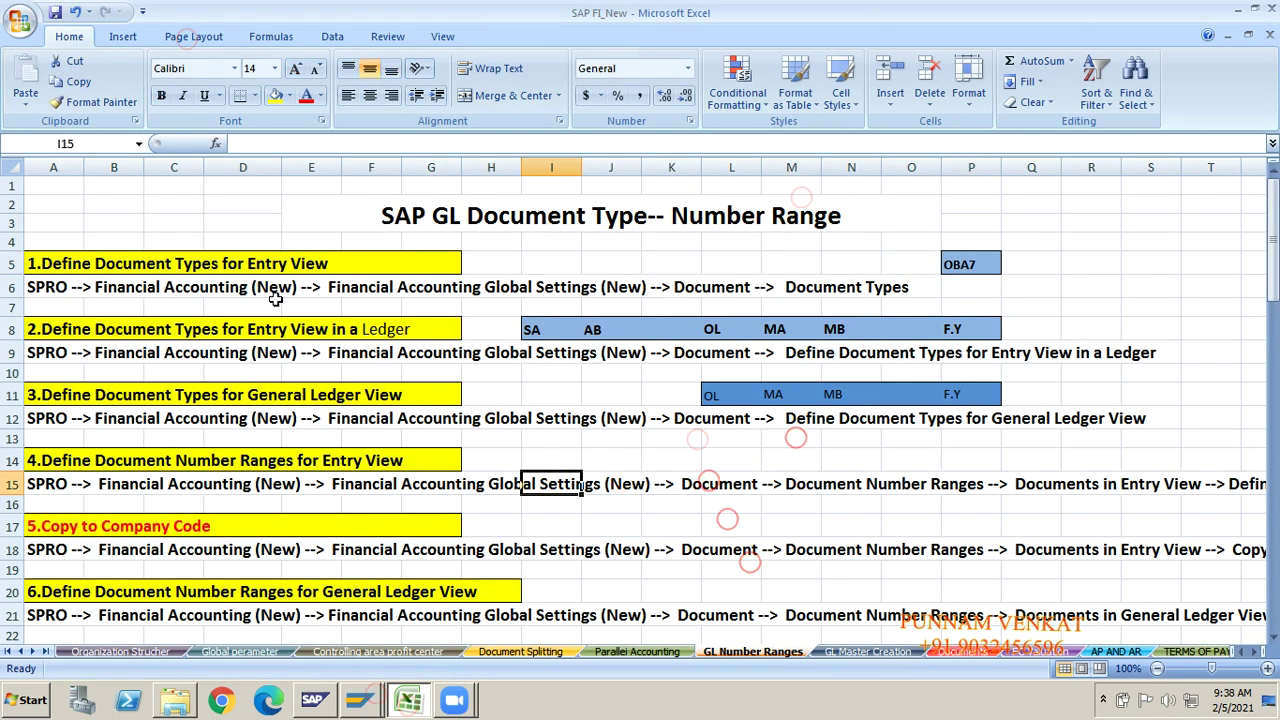
# Review the IMG path for Define Document Types for Entry View on the GL Number Ranges sheet in Excel.
pyautogui.click(192, 266)
pyautogui.hotkey('alt', 'Tab')
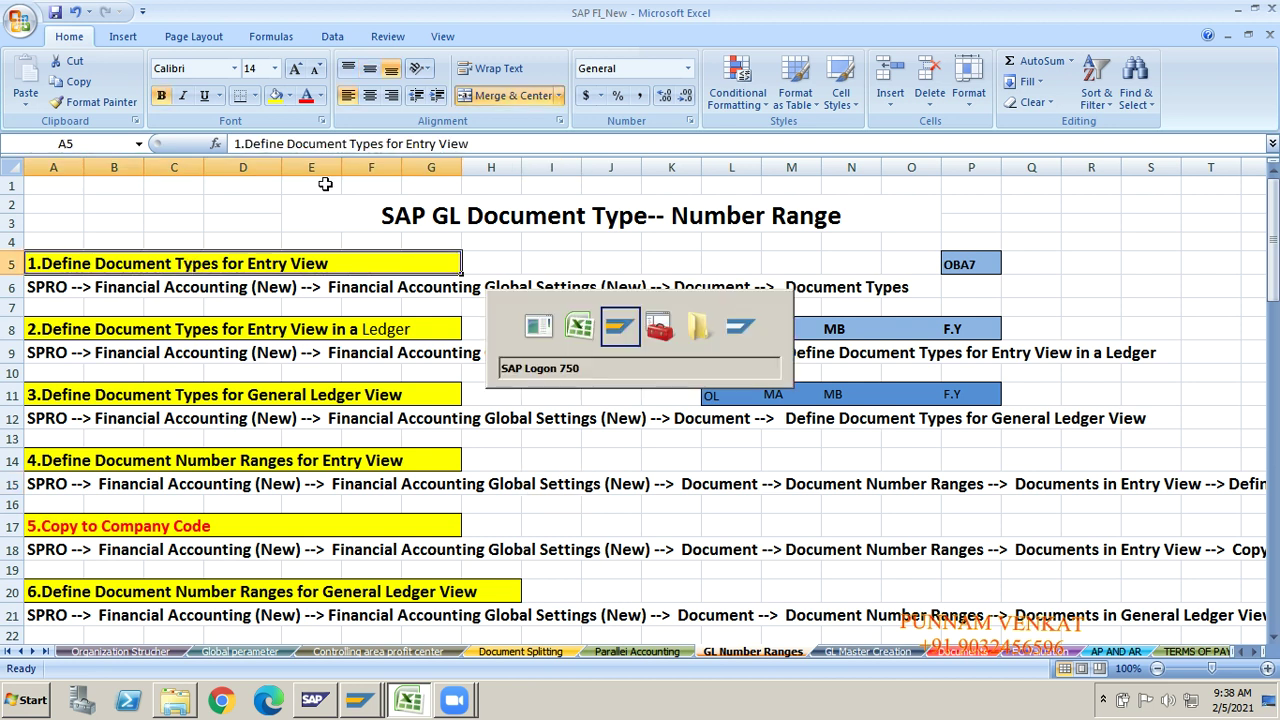
pyautogui.press('Tab')
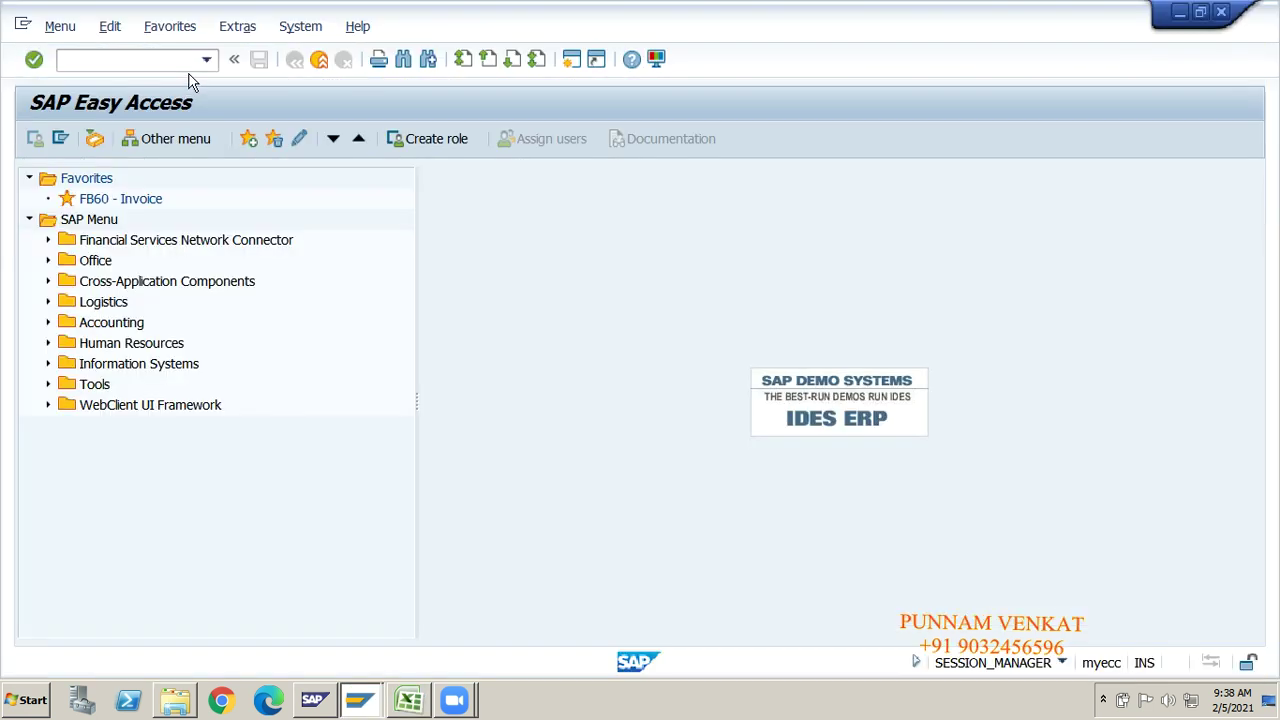
pyautogui.hotkey('alt', 'Tab')
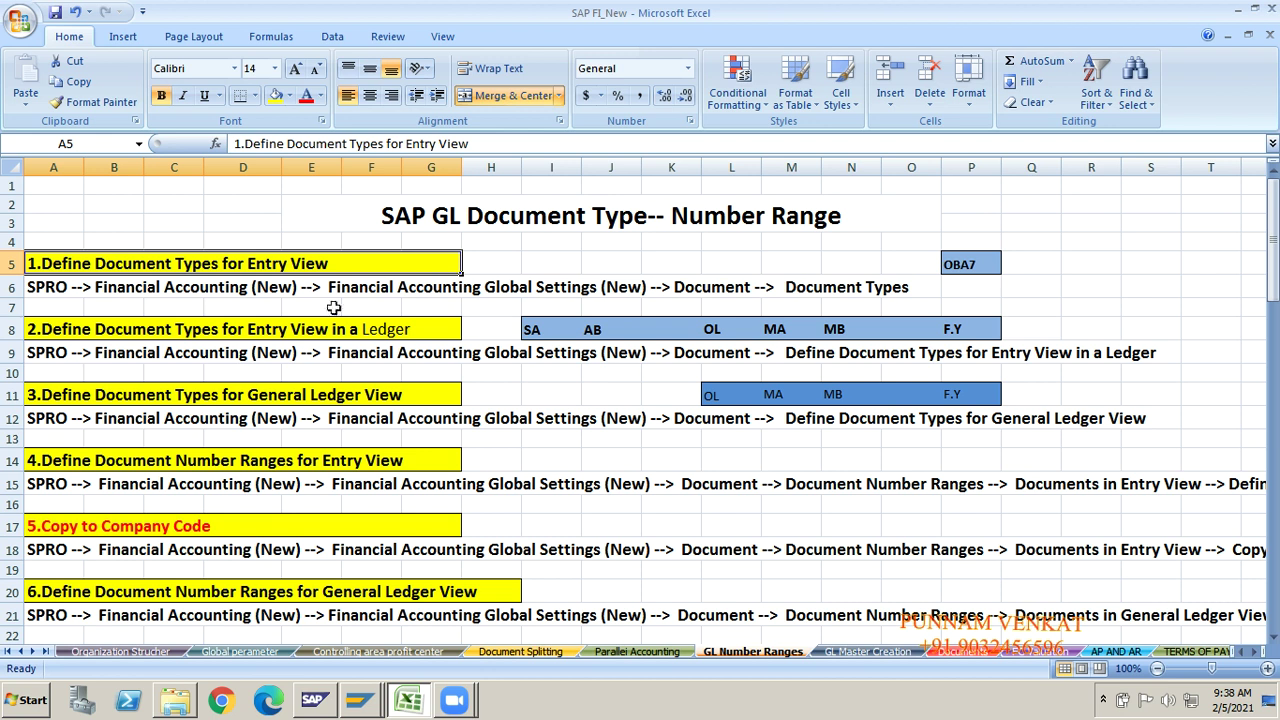
pyautogui.click(88, 308)
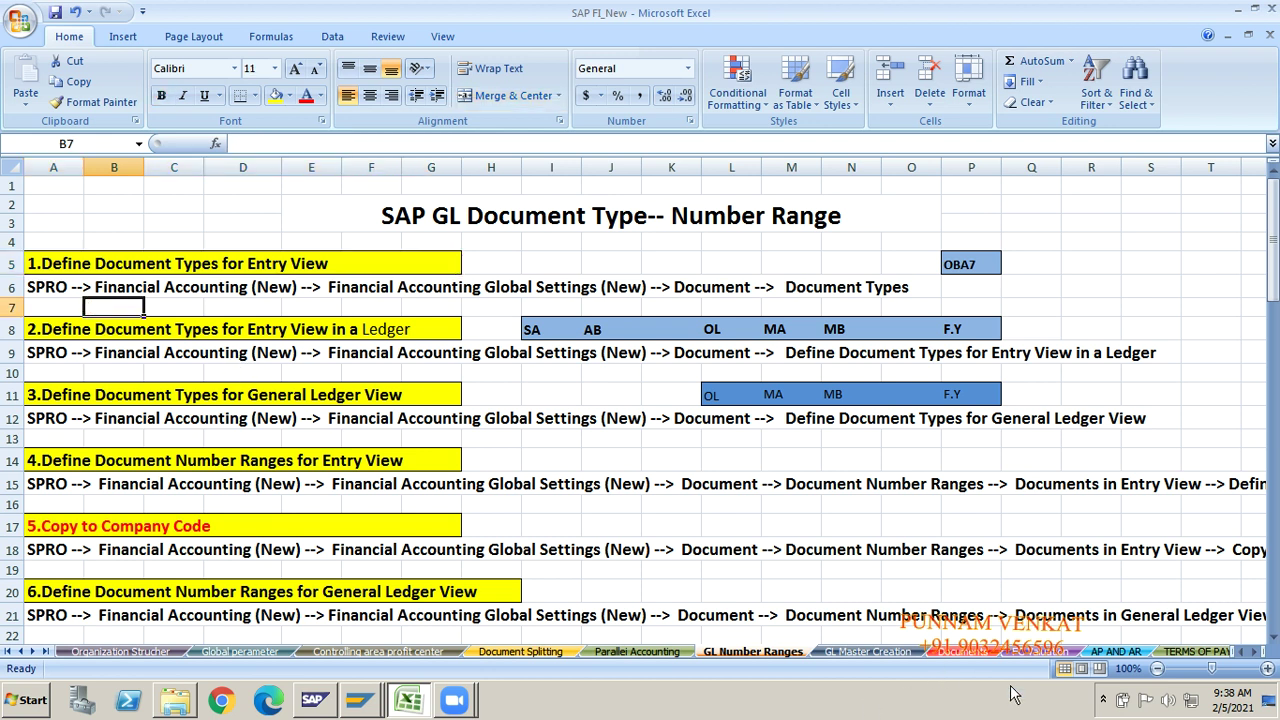
pyautogui.click(1104, 700)
pyautogui.click(169, 305)
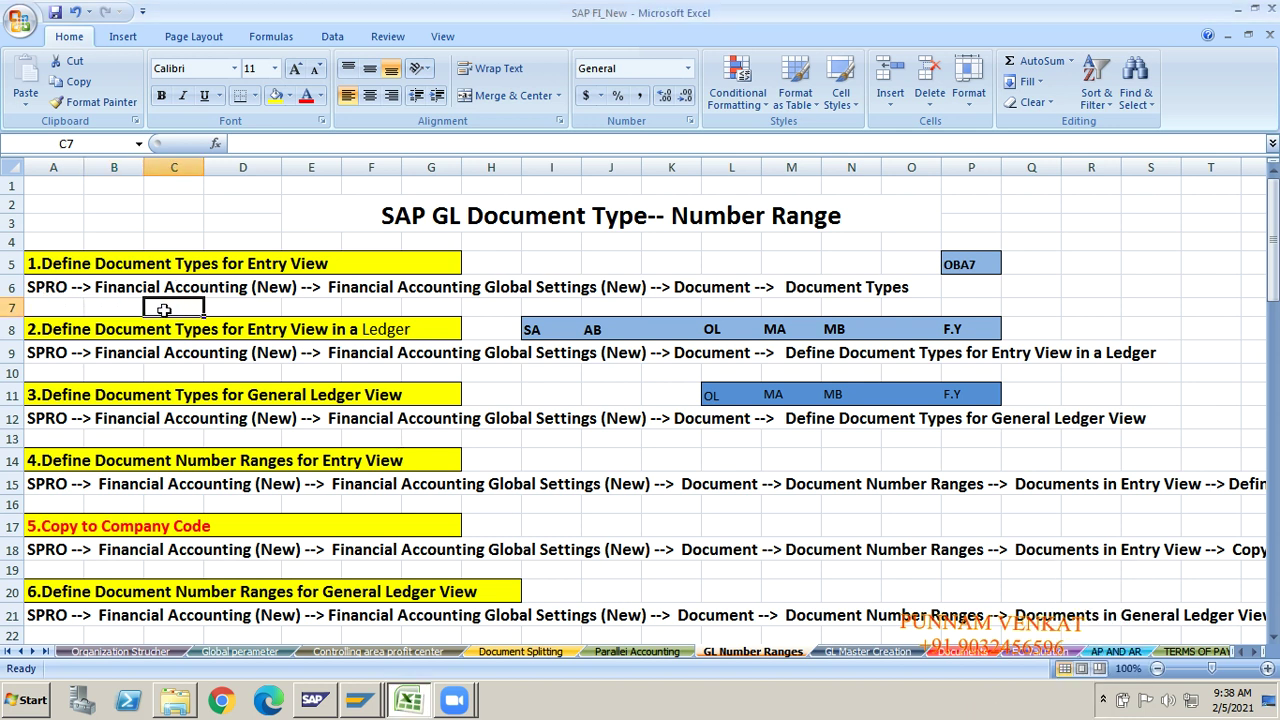
pyautogui.click(423, 306)
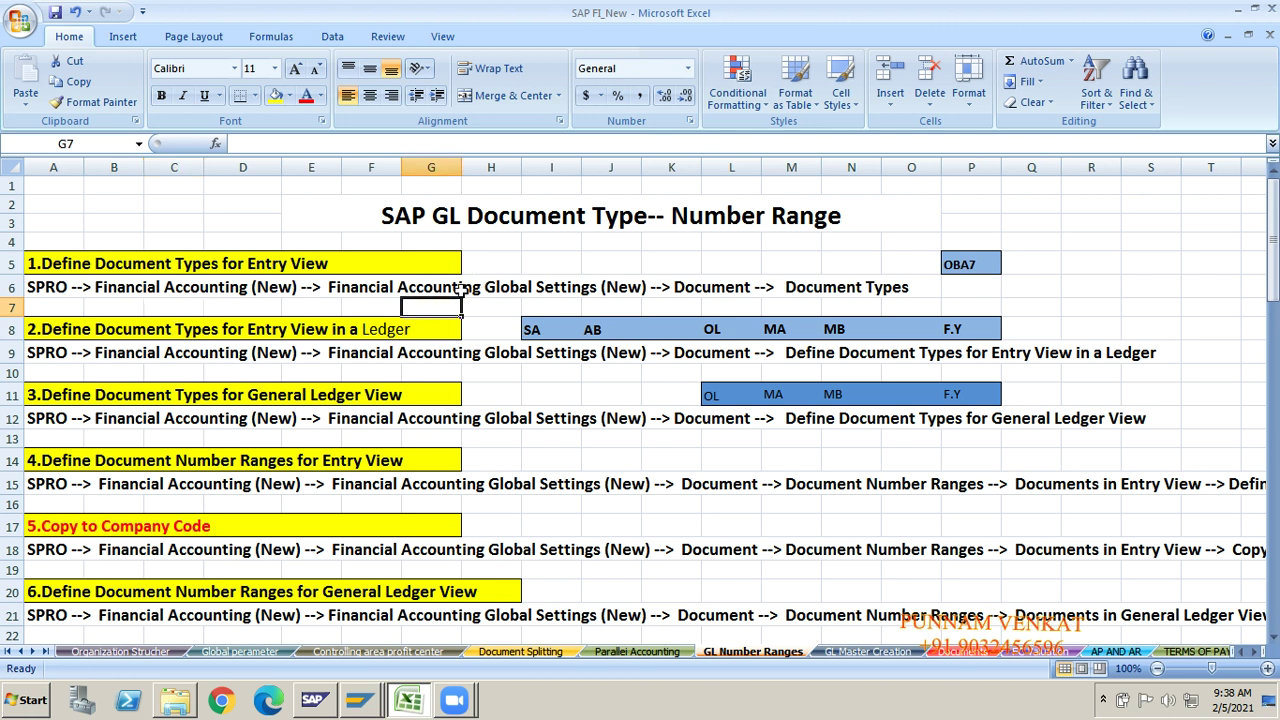
pyautogui.click(706, 306)
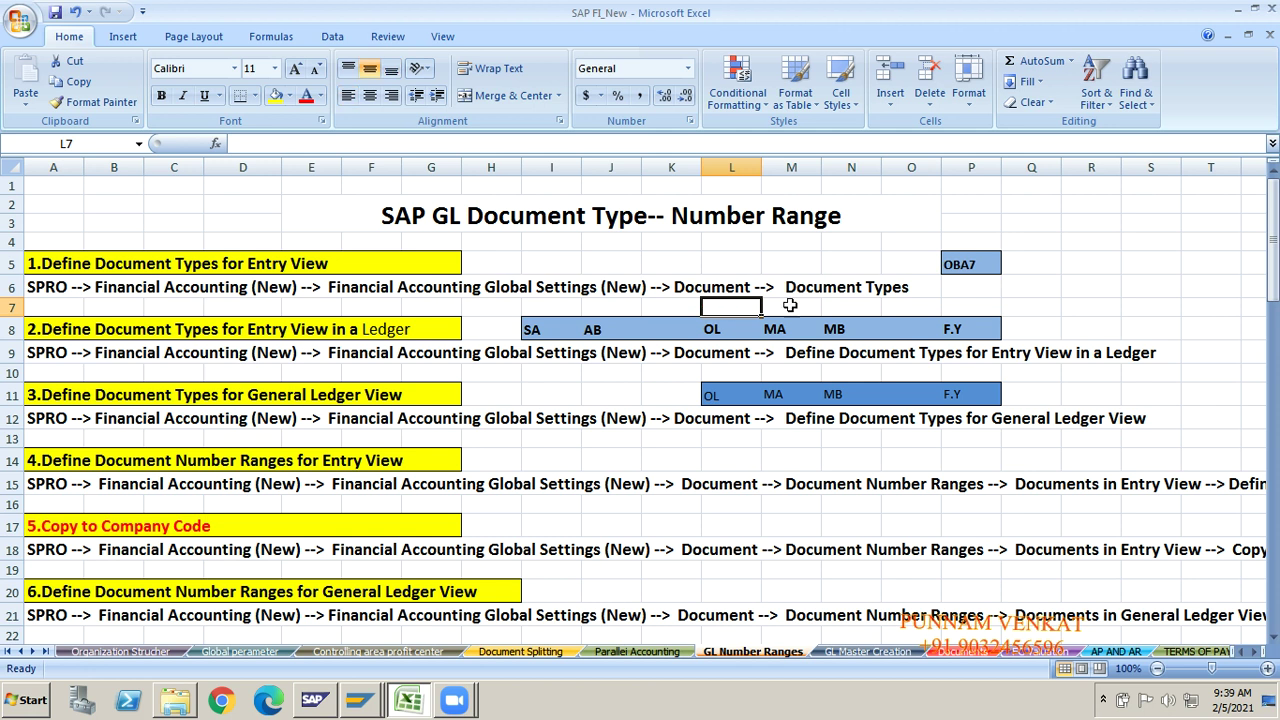
pyautogui.click(827, 303)
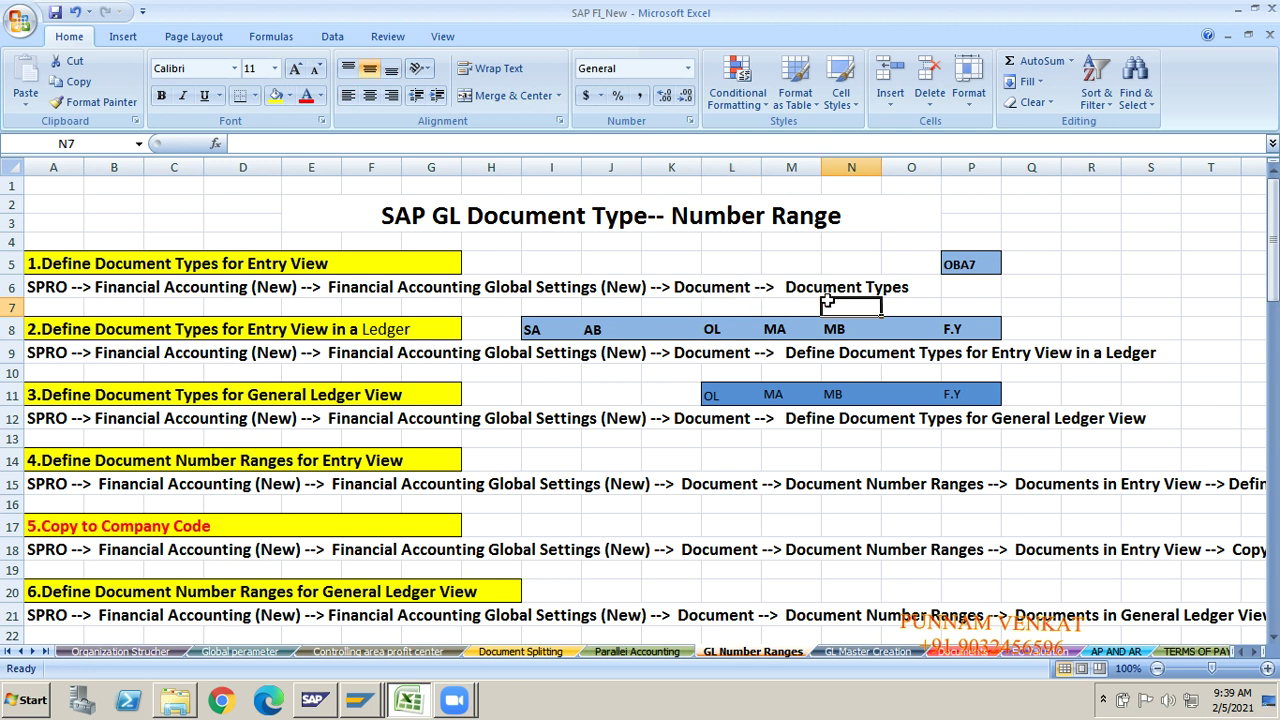
# Switch to SAP Easy Access, run transaction SPRO and open the SAP Reference IMG.
pyautogui.hotkey('alt', 'Tab')
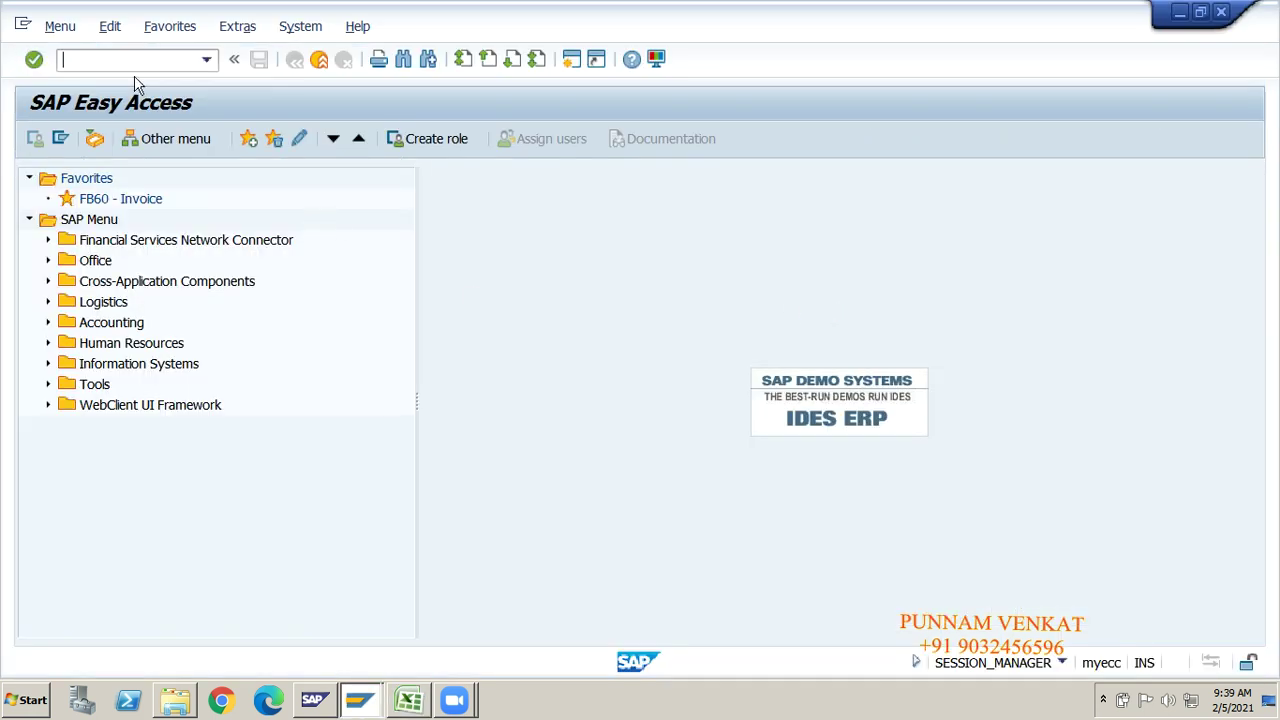
pyautogui.click(128, 63)
pyautogui.write('spro')
pyautogui.press('Return')
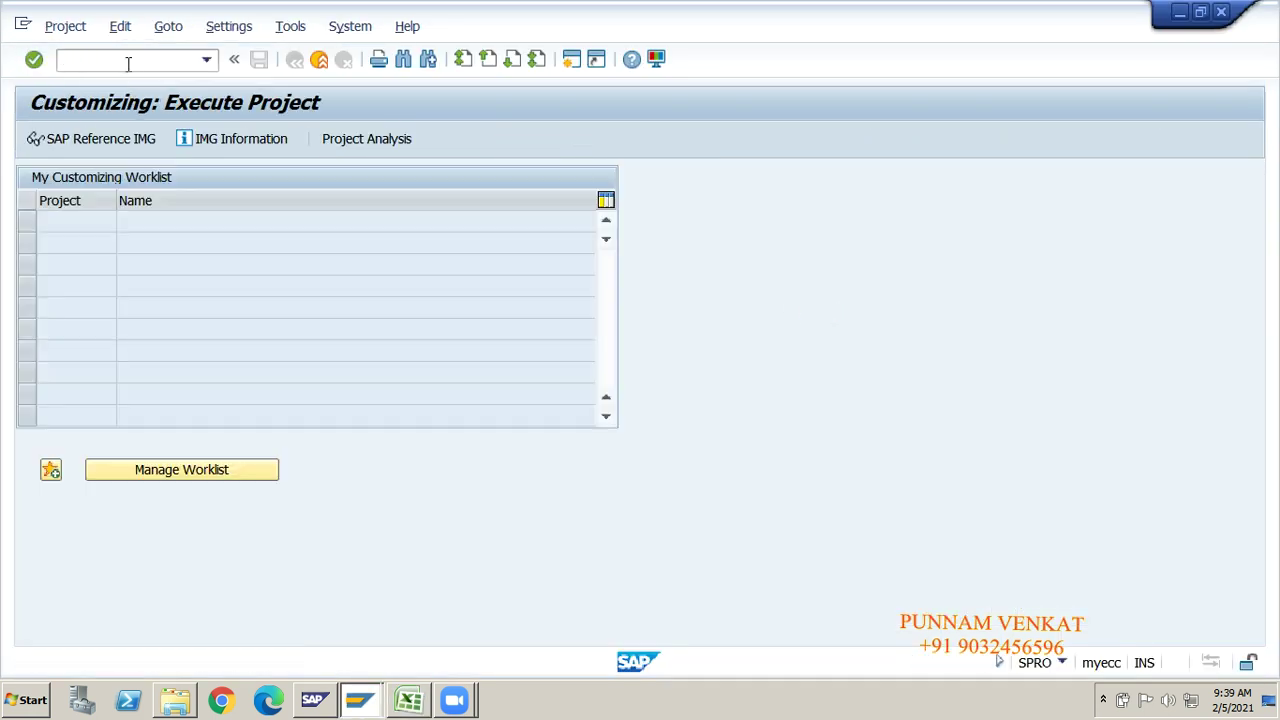
pyautogui.click(128, 142)
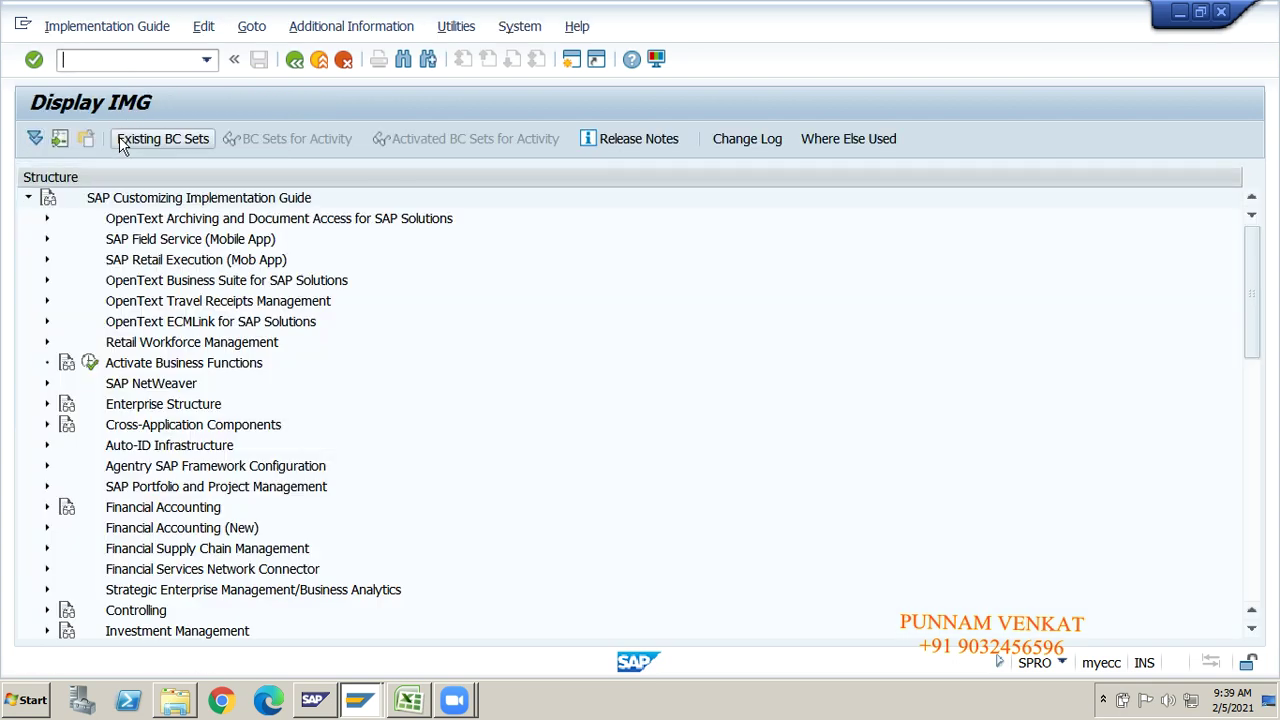
# Expand Financial Accounting (New) and Financial Accounting Global Settings (New) in the IMG structure.
pyautogui.click(160, 301)
pyautogui.press('Down')
pyautogui.press('Down')
pyautogui.press('Down')
pyautogui.press('Down')
pyautogui.press('Down')
pyautogui.press('Down')
pyautogui.press('Down')
pyautogui.press('Down')
pyautogui.press('Down')
pyautogui.press('Down')
pyautogui.press('Down')
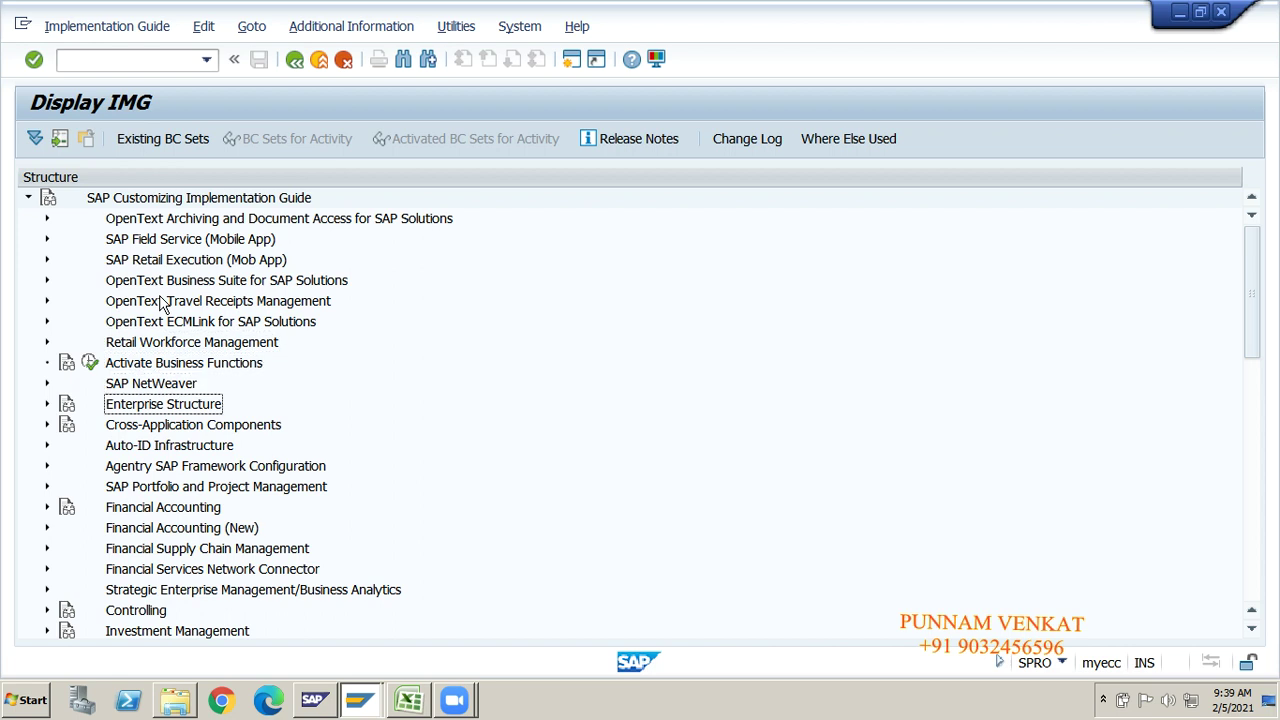
pyautogui.press('Right')
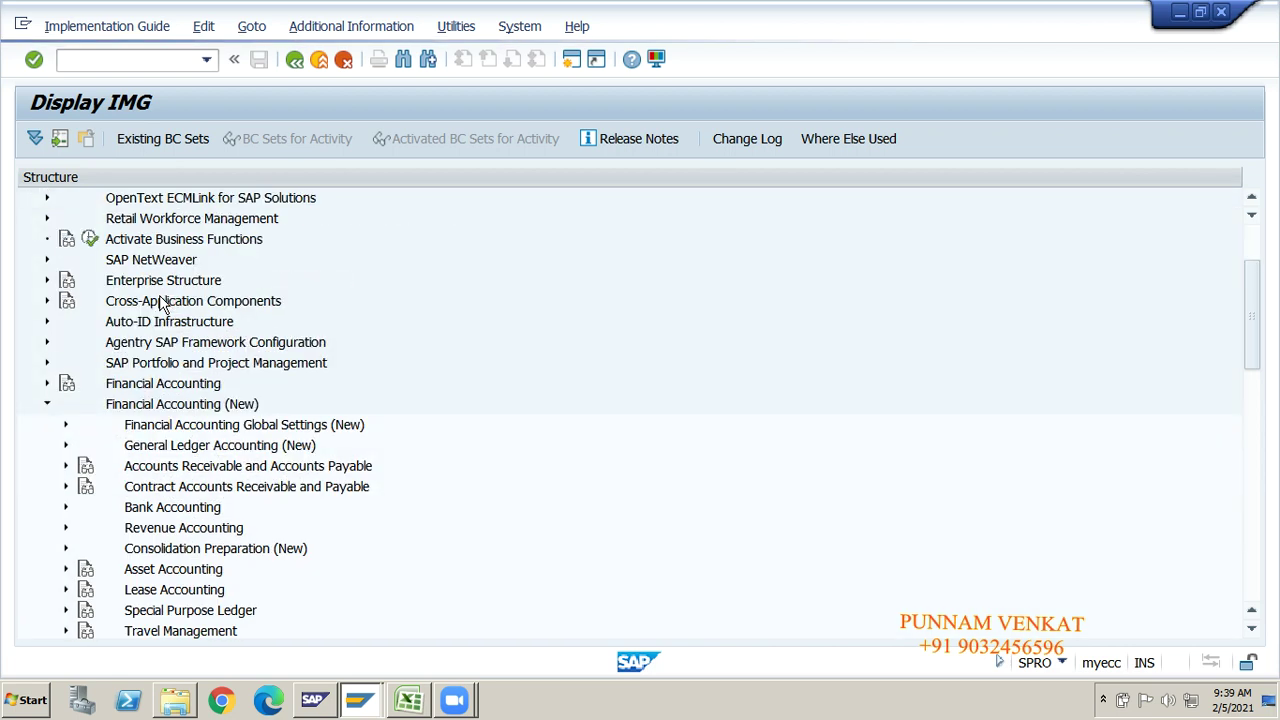
pyautogui.press('Down')
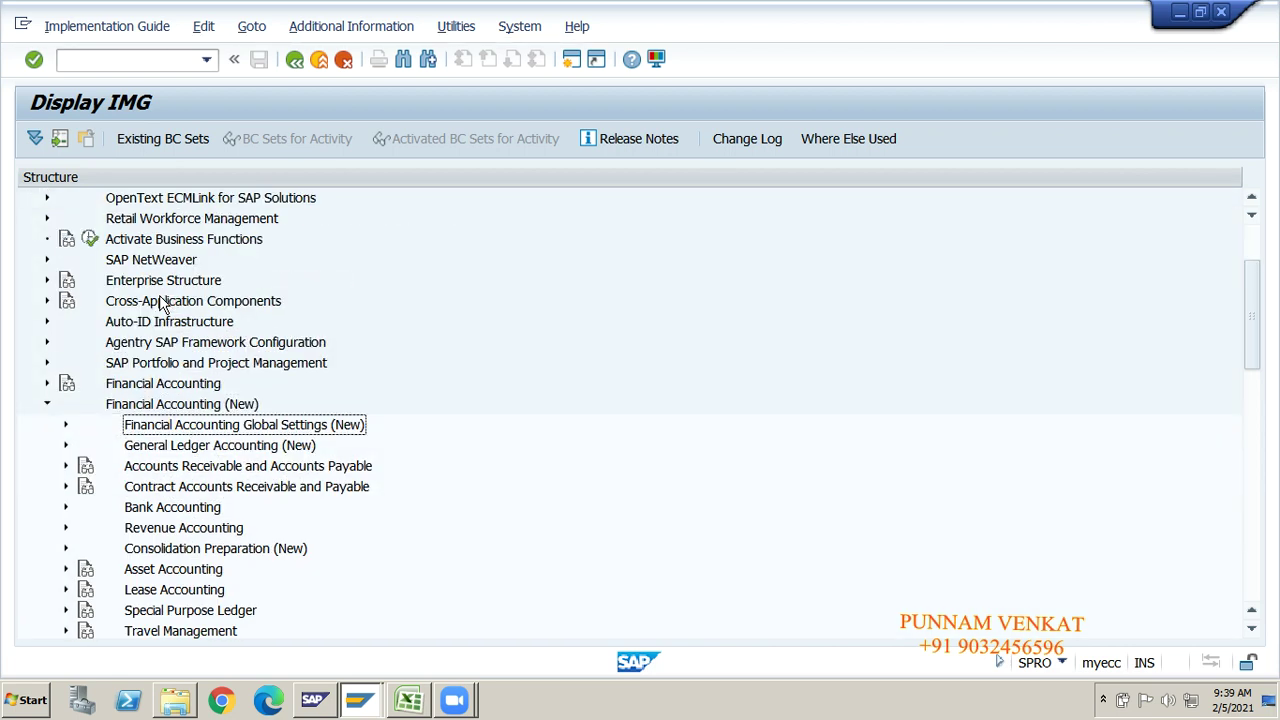
pyautogui.press('Right')
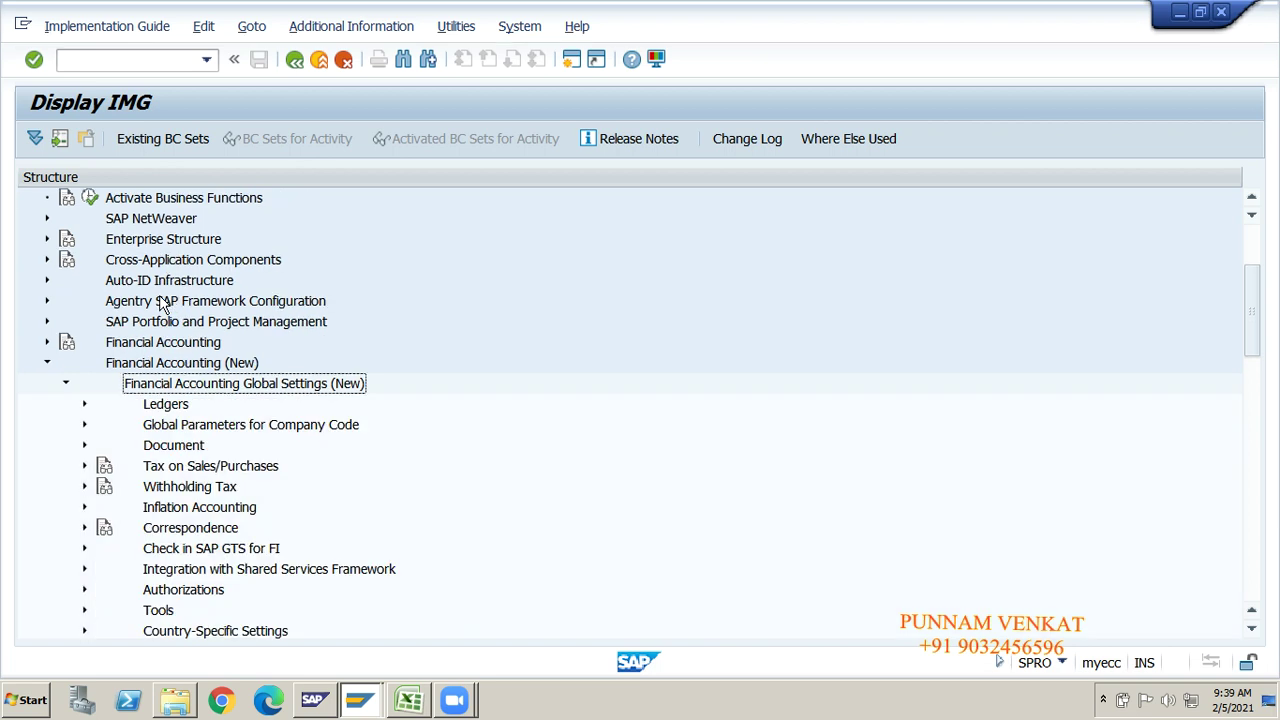
pyautogui.press('Down')
pyautogui.press('Right')
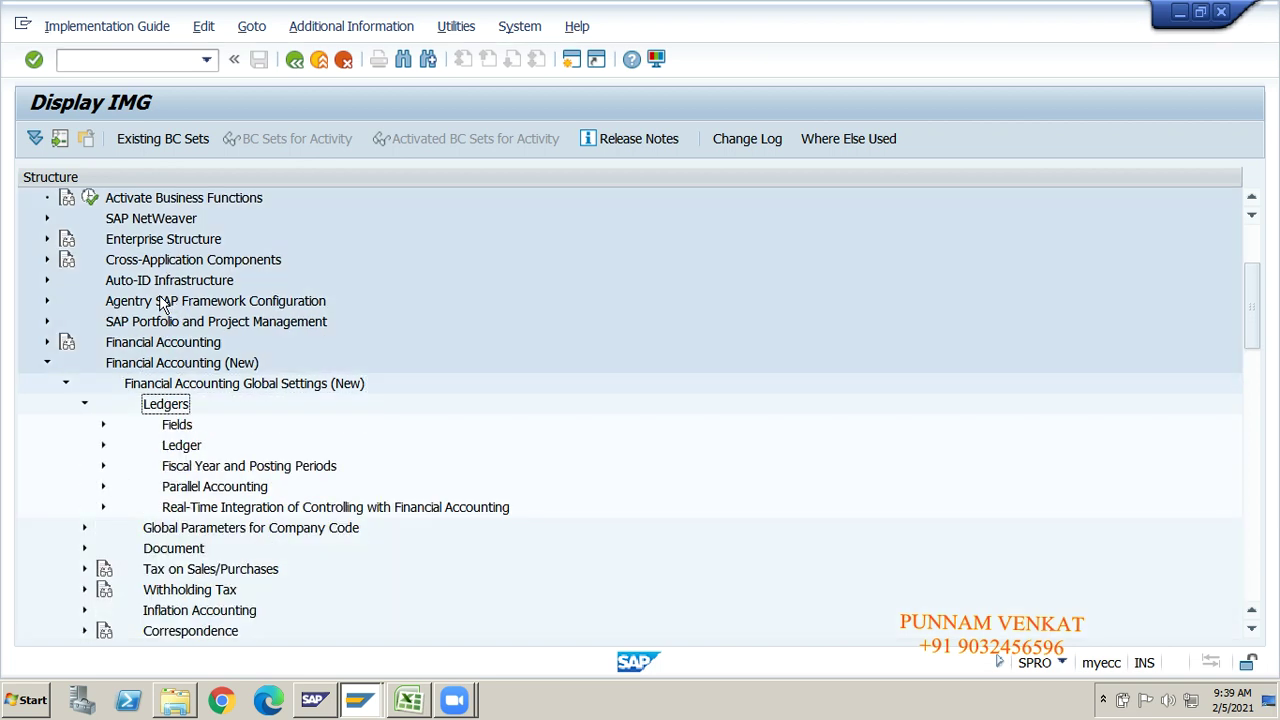
pyautogui.press('Down')
pyautogui.press('Down')
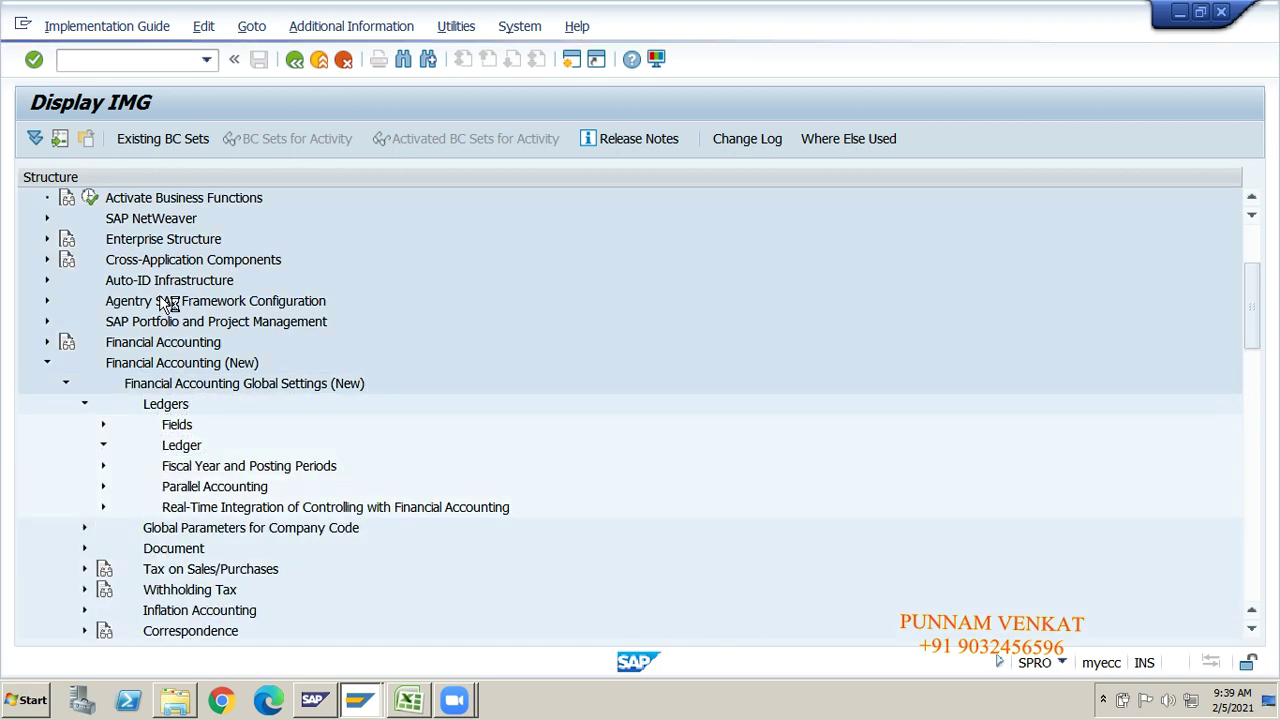
pyautogui.press('Right')
pyautogui.press('Left')
pyautogui.press('Left')
pyautogui.press('Left')
pyautogui.press('Left')
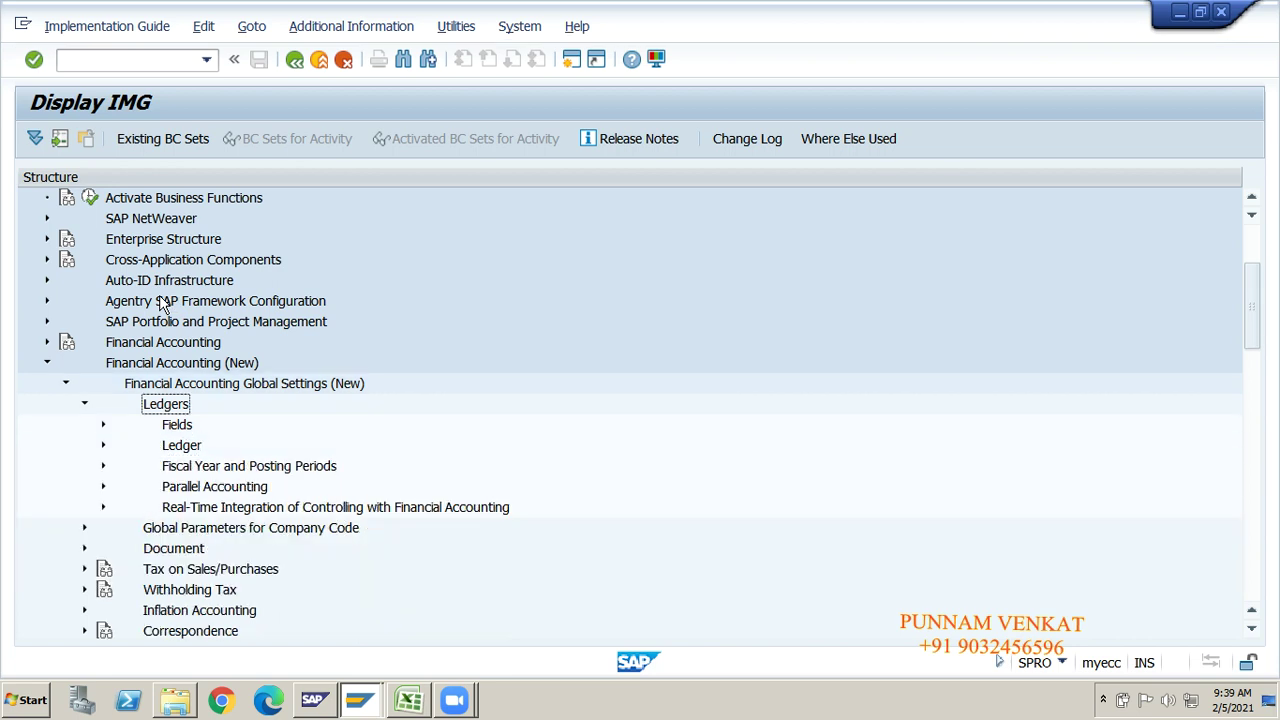
pyautogui.press('Left')
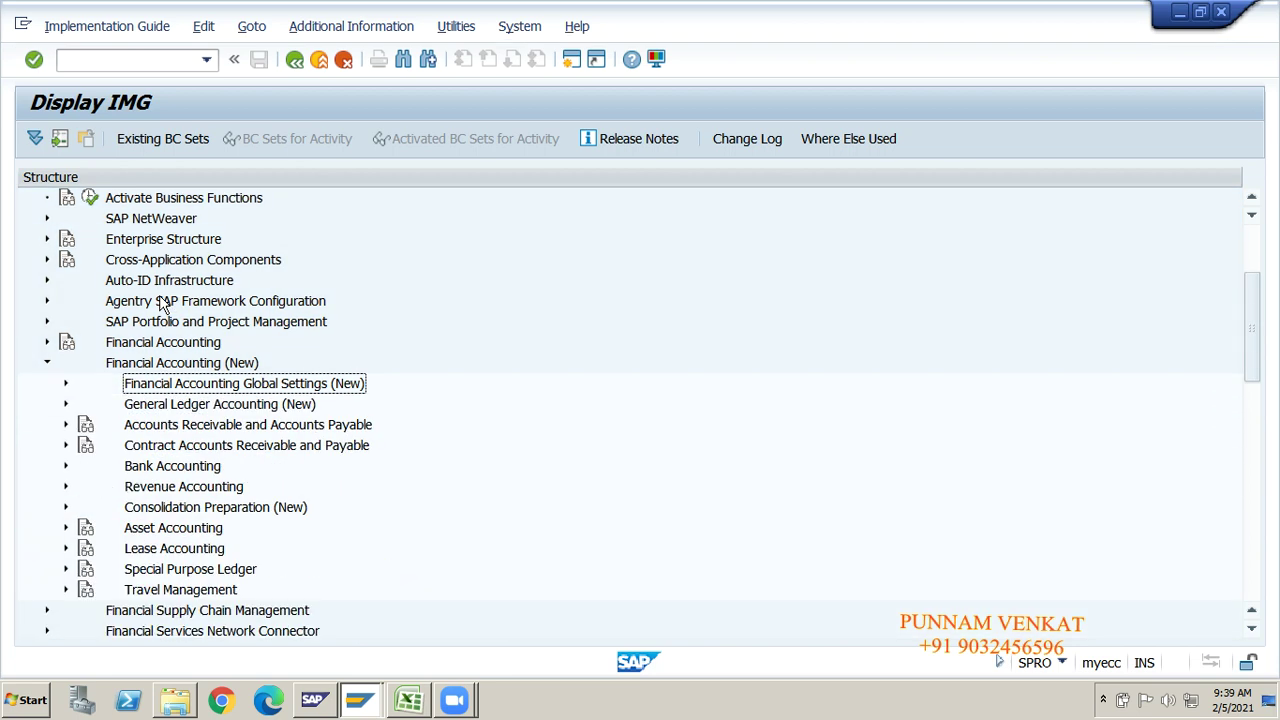
pyautogui.press('Left')
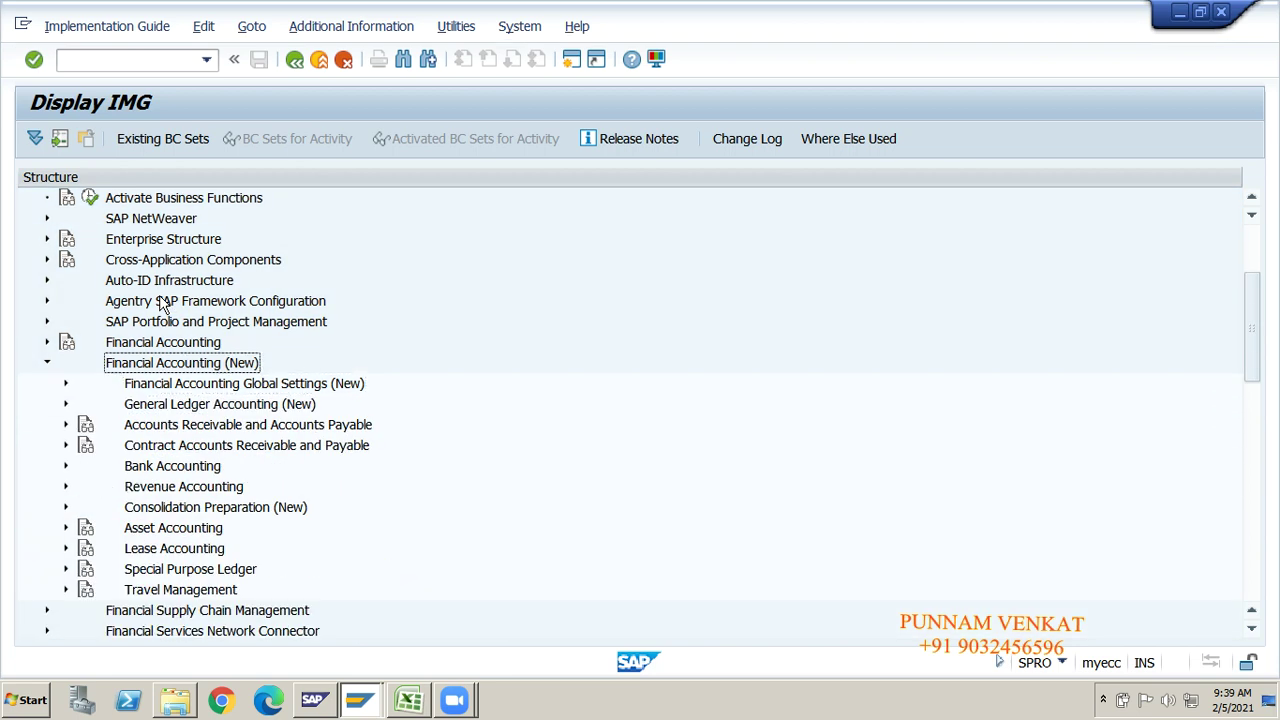
# Go back to SAP Easy Access, run transaction SPRO again and reopen the SAP Reference IMG.
pyautogui.click(295, 60)
pyautogui.click(295, 60)
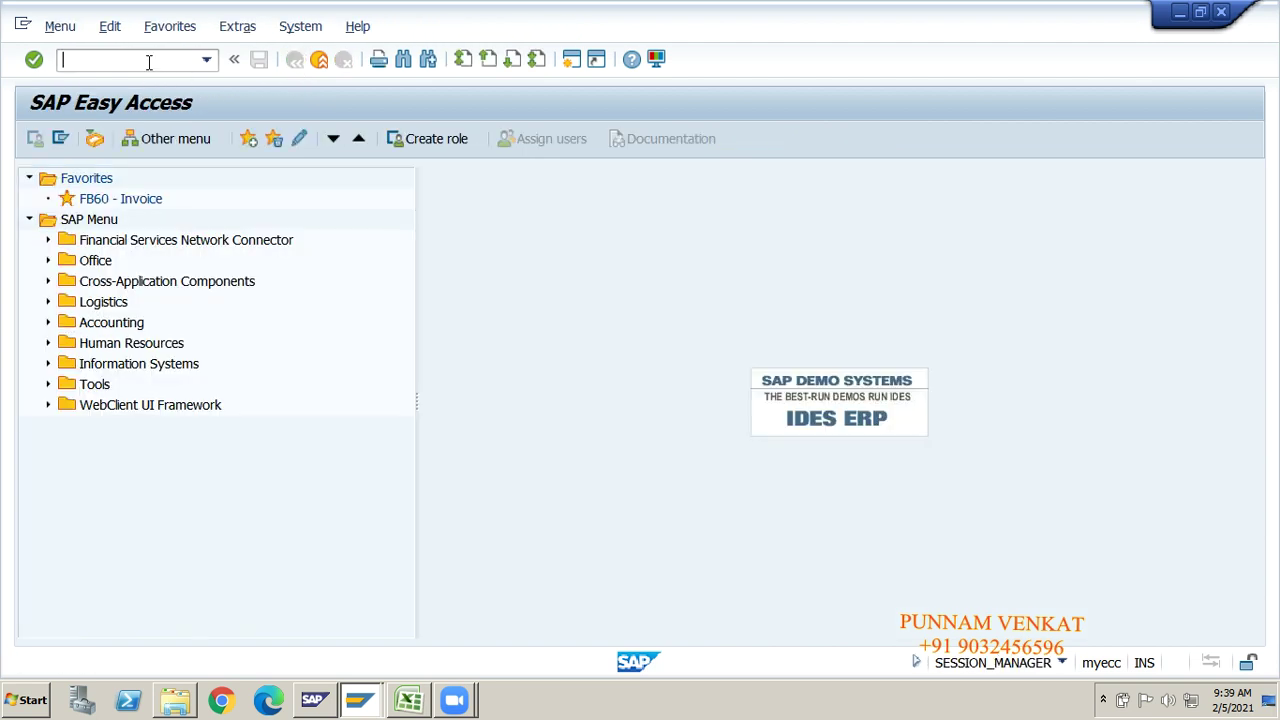
pyautogui.write('spro')
pyautogui.press('Return')
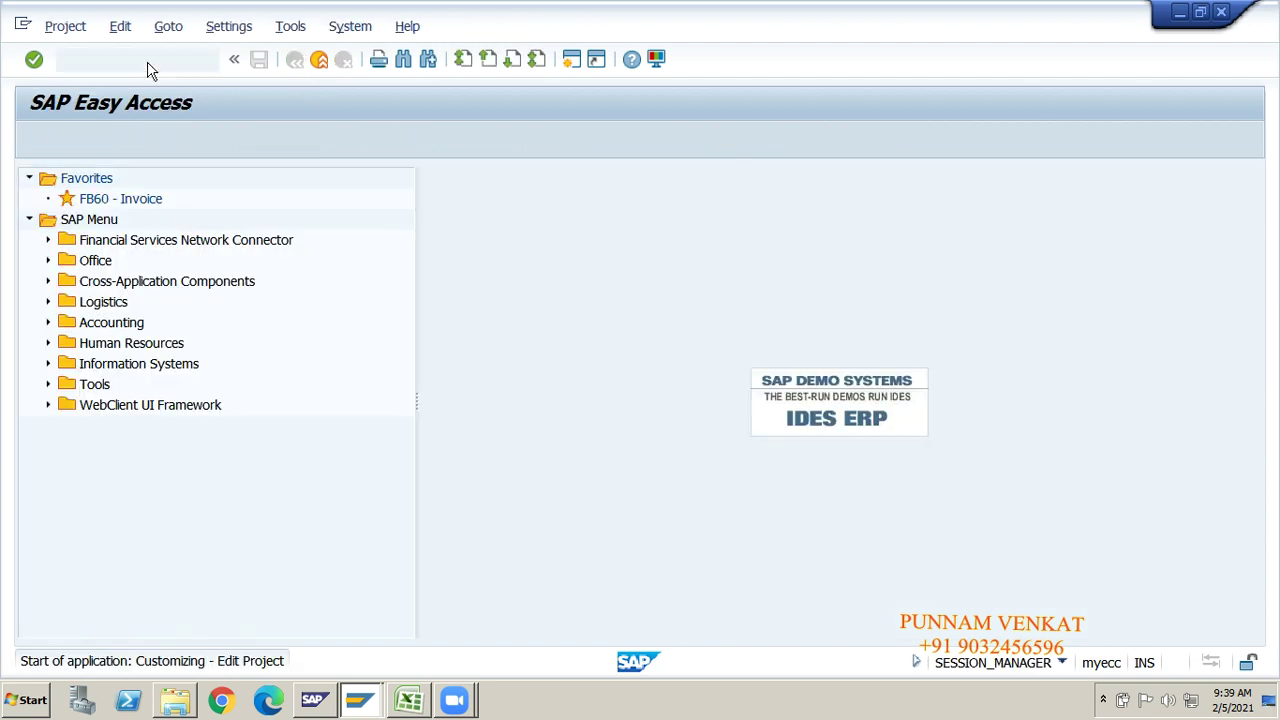
pyautogui.click(143, 141)
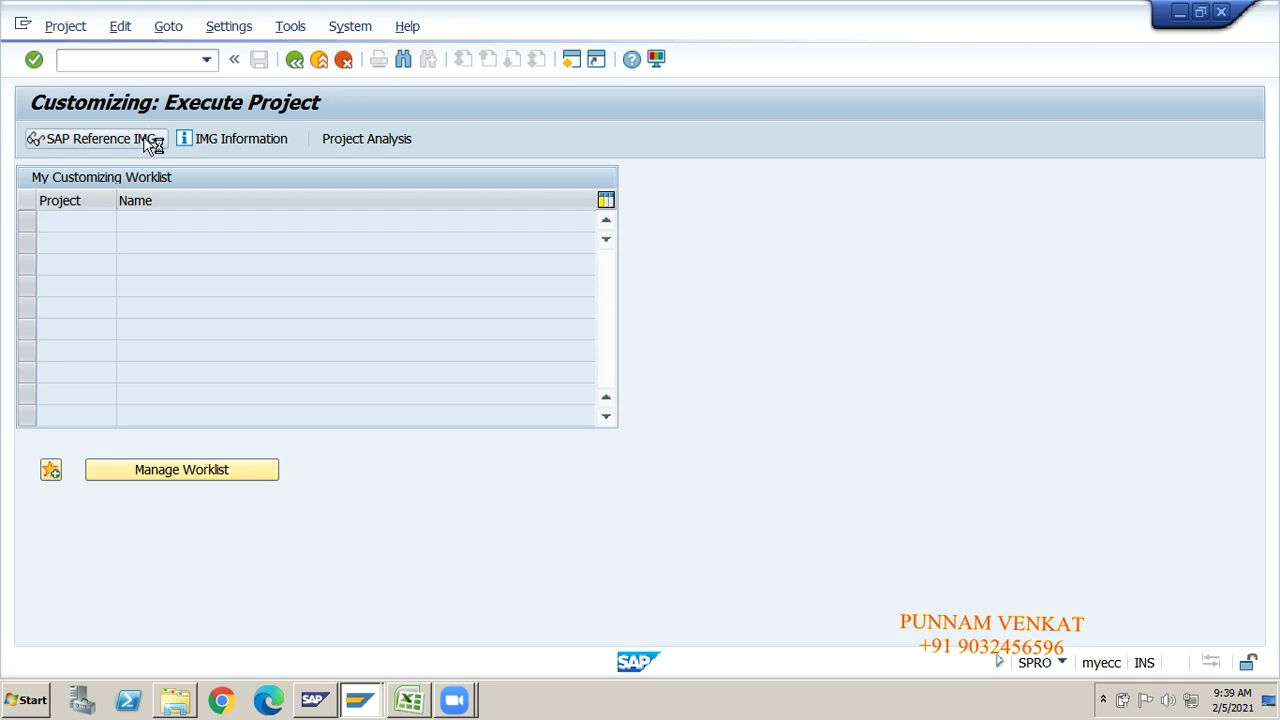
# Expand Financial Accounting (New) and its Financial Accounting Global Settings (New) node in the IMG structure.
pyautogui.press('Down')
pyautogui.press('Down')
pyautogui.press('Down')
pyautogui.press('Down')
pyautogui.press('Down')
pyautogui.press('Down')
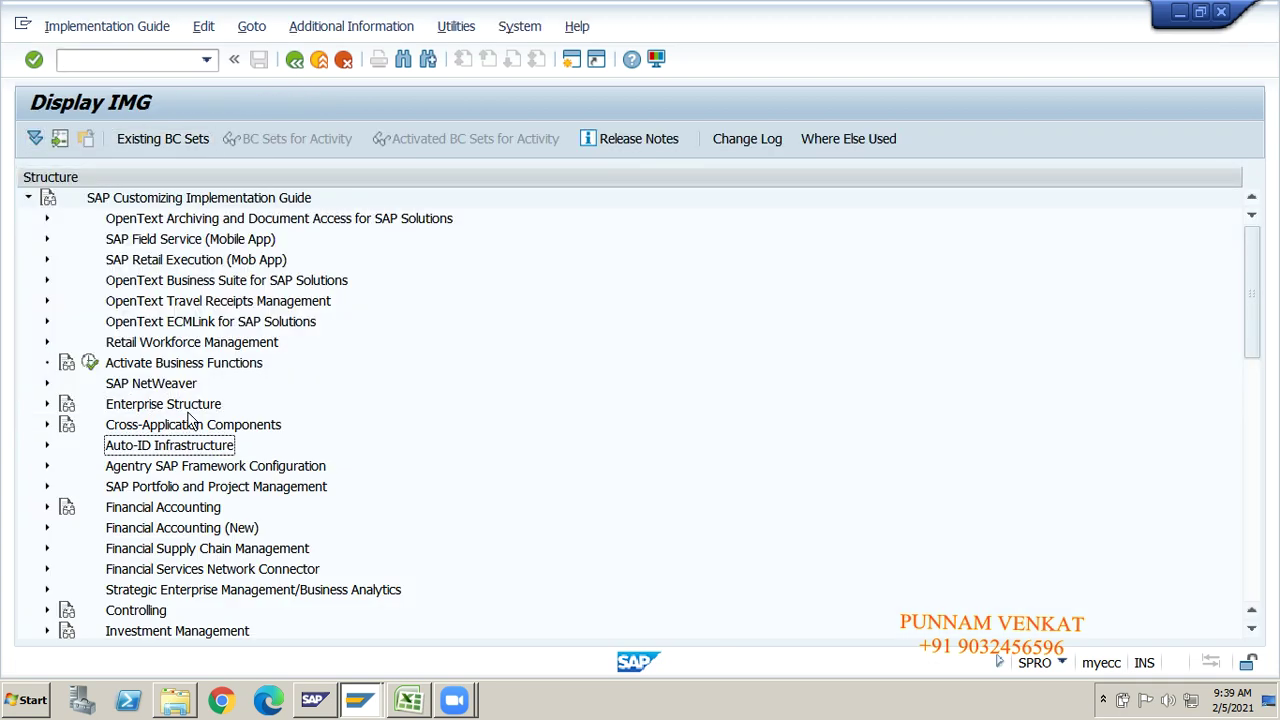
pyautogui.press('Right')
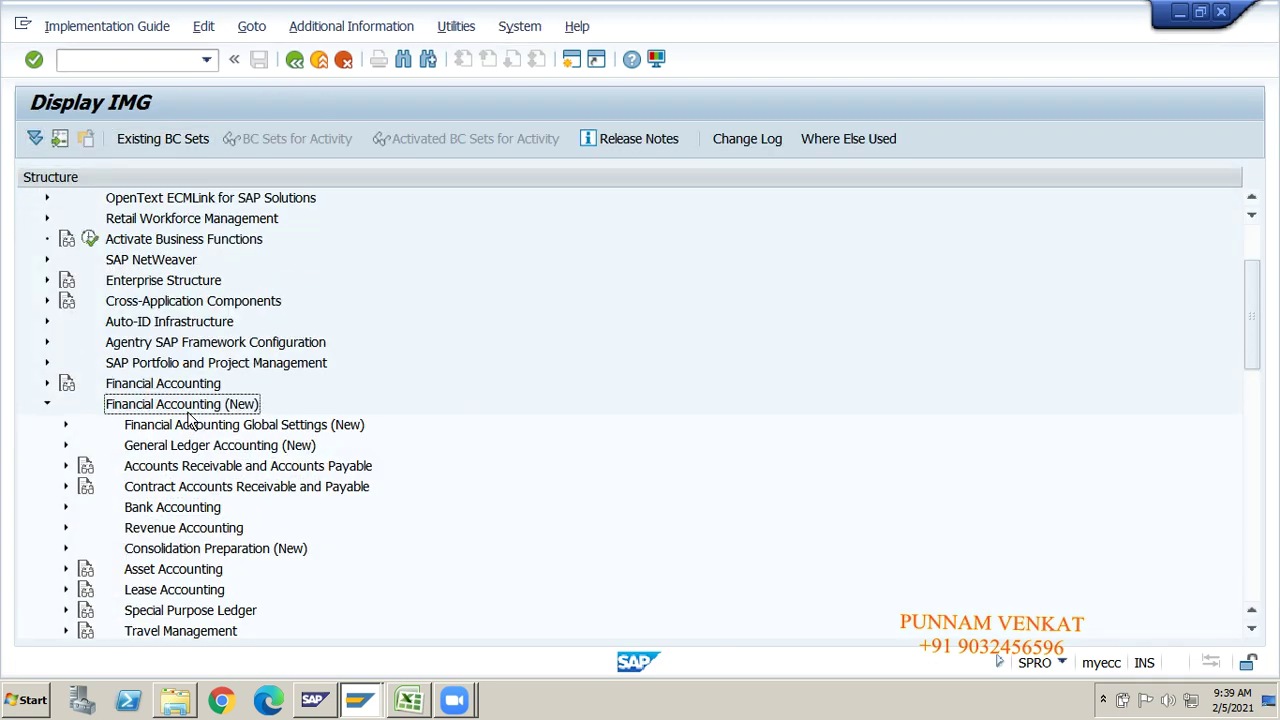
pyautogui.press('Down')
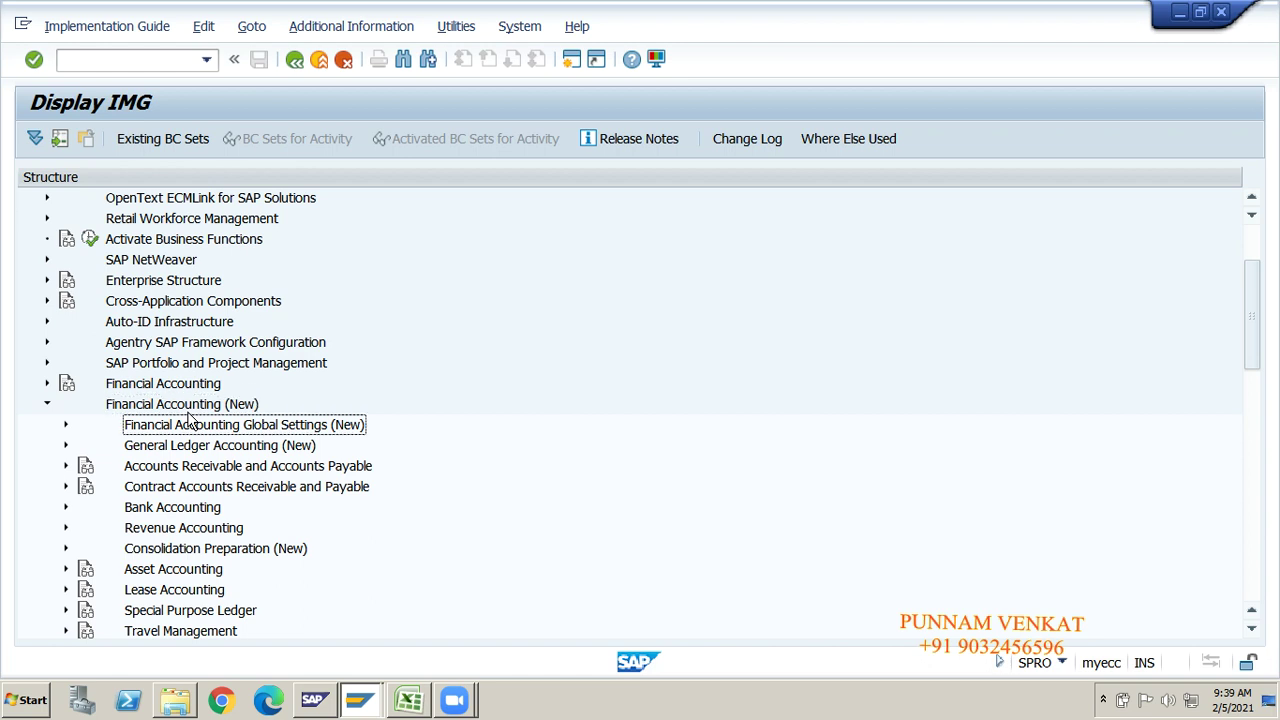
pyautogui.press('Right')
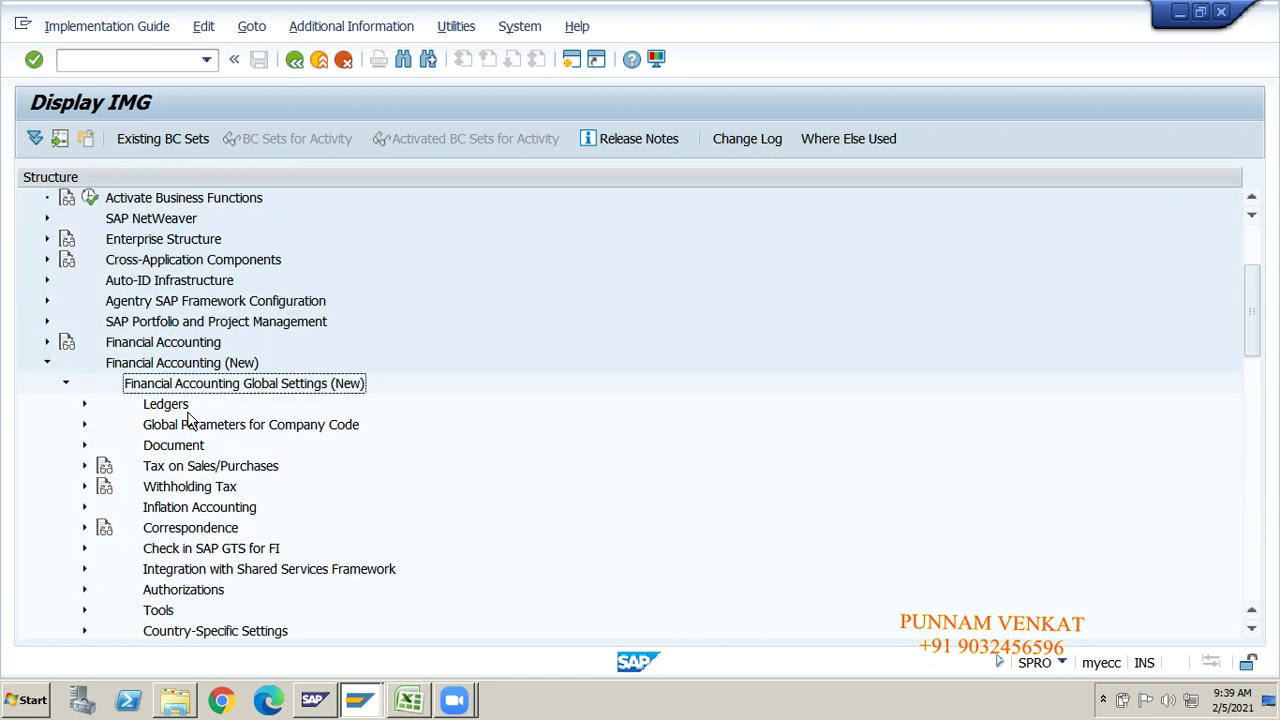
# Expand the Document node under Financial Accounting Global Settings (New) and select Document Types.
pyautogui.press('Down')
pyautogui.press('Down')
pyautogui.press('Down')
pyautogui.press('Right')
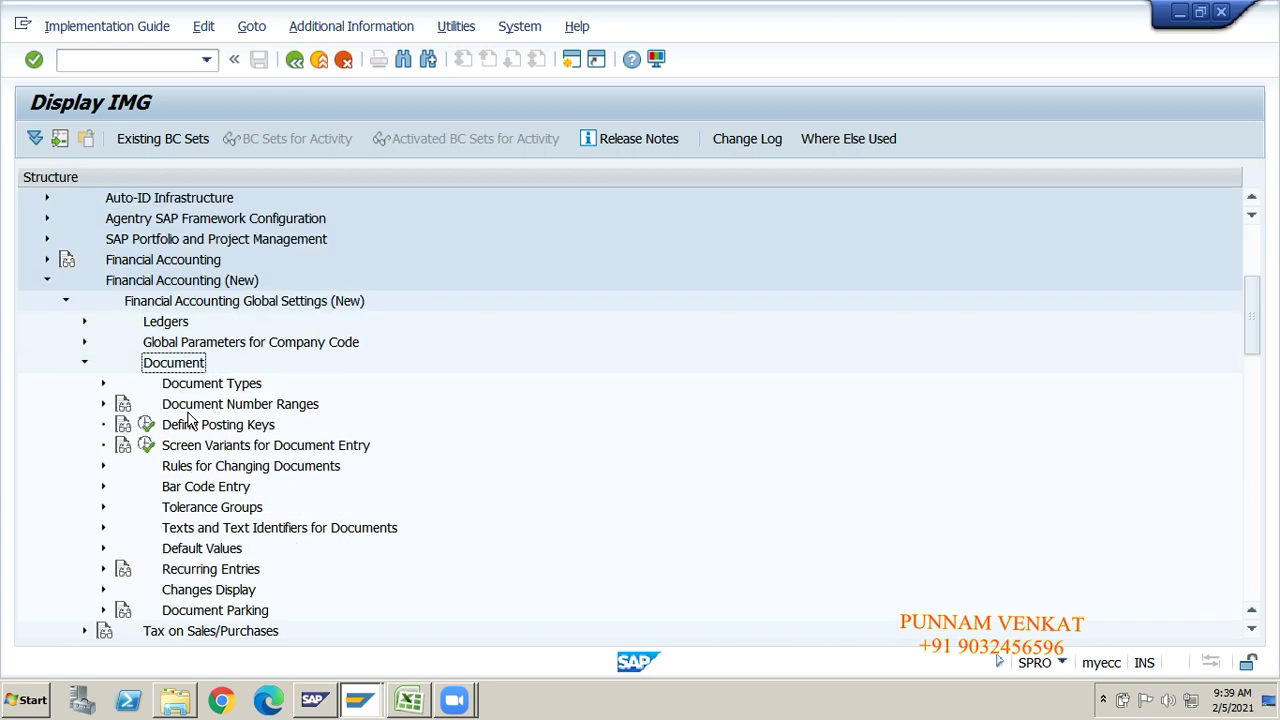
pyautogui.press('Down')
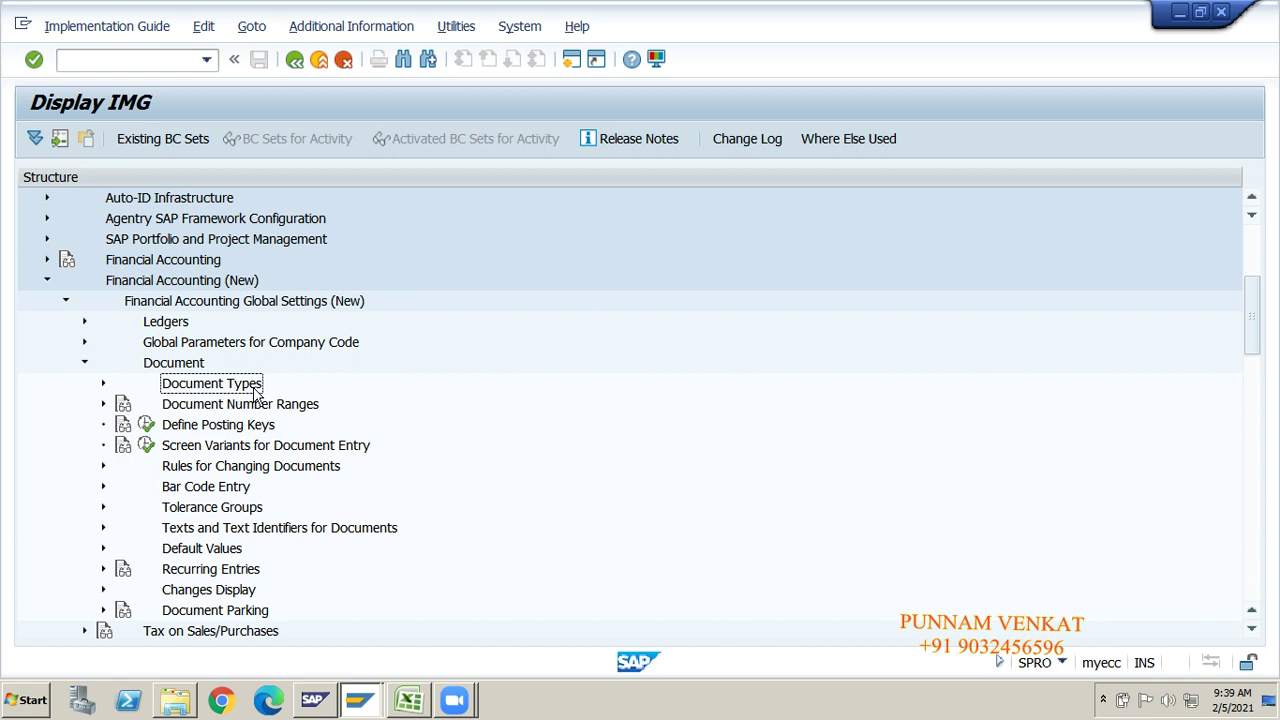
# Expand the Document Types node under Document in Financial Accounting Global Settings (New).
pyautogui.click(214, 408)
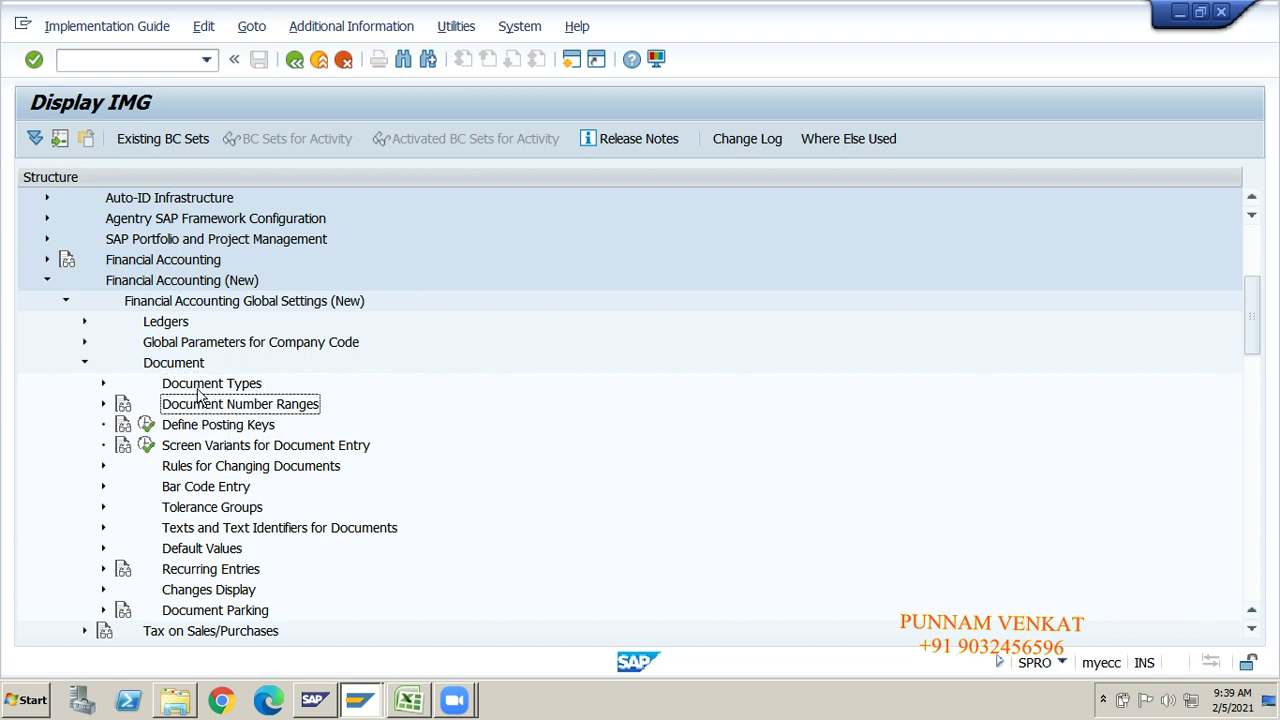
pyautogui.click(199, 392)
pyautogui.click(205, 410)
pyautogui.press('Up')
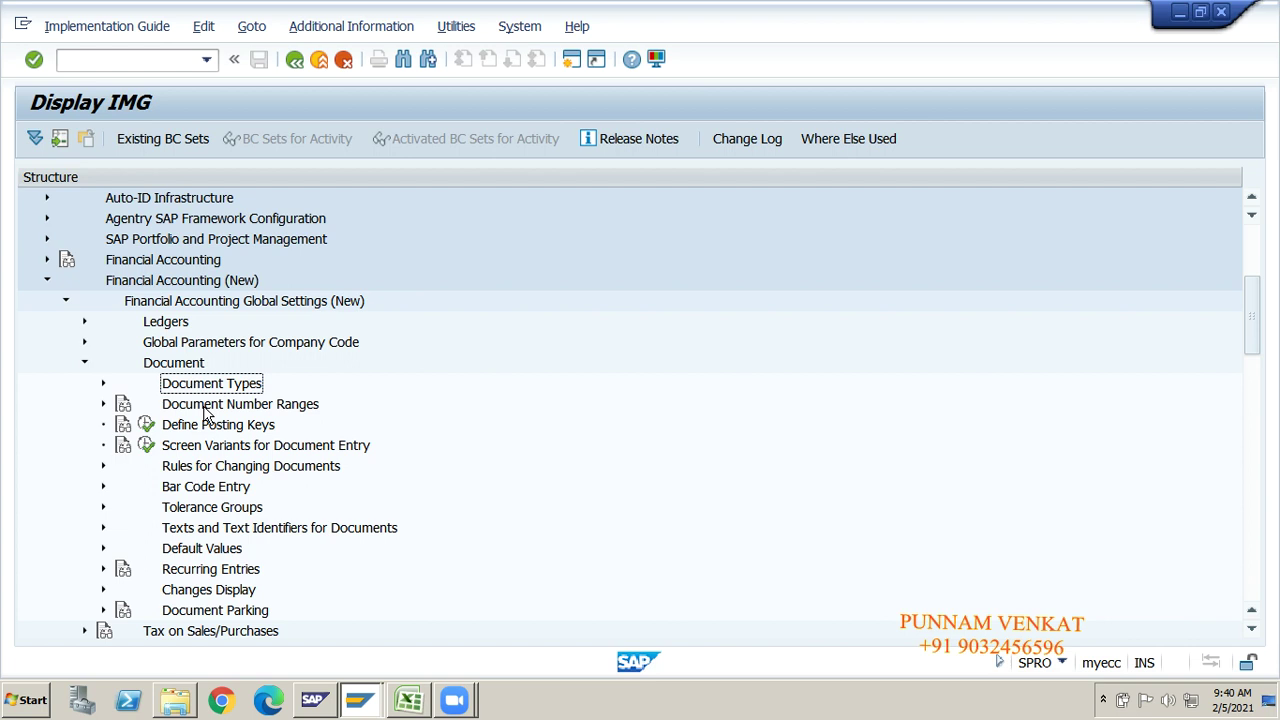
pyautogui.press('Right')
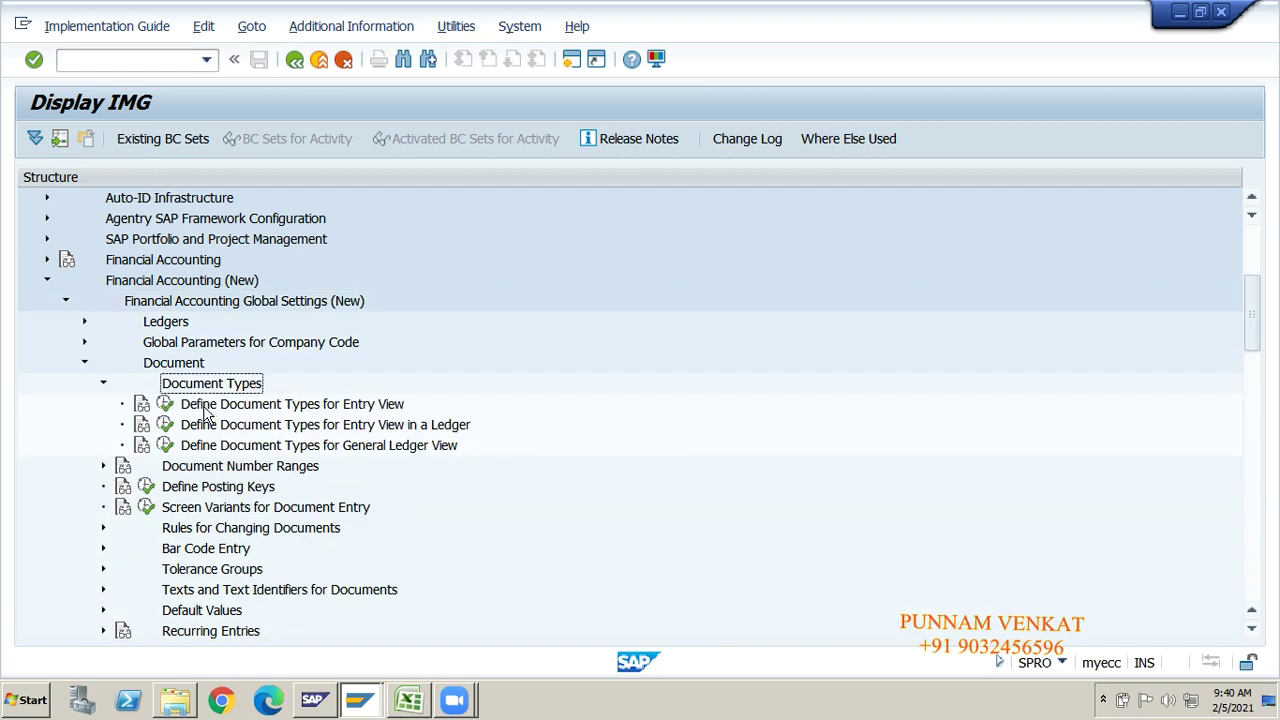
# Display the IMG Activity key as additional information, with Define Document Types for Entry View selected.
pyautogui.click(232, 408)
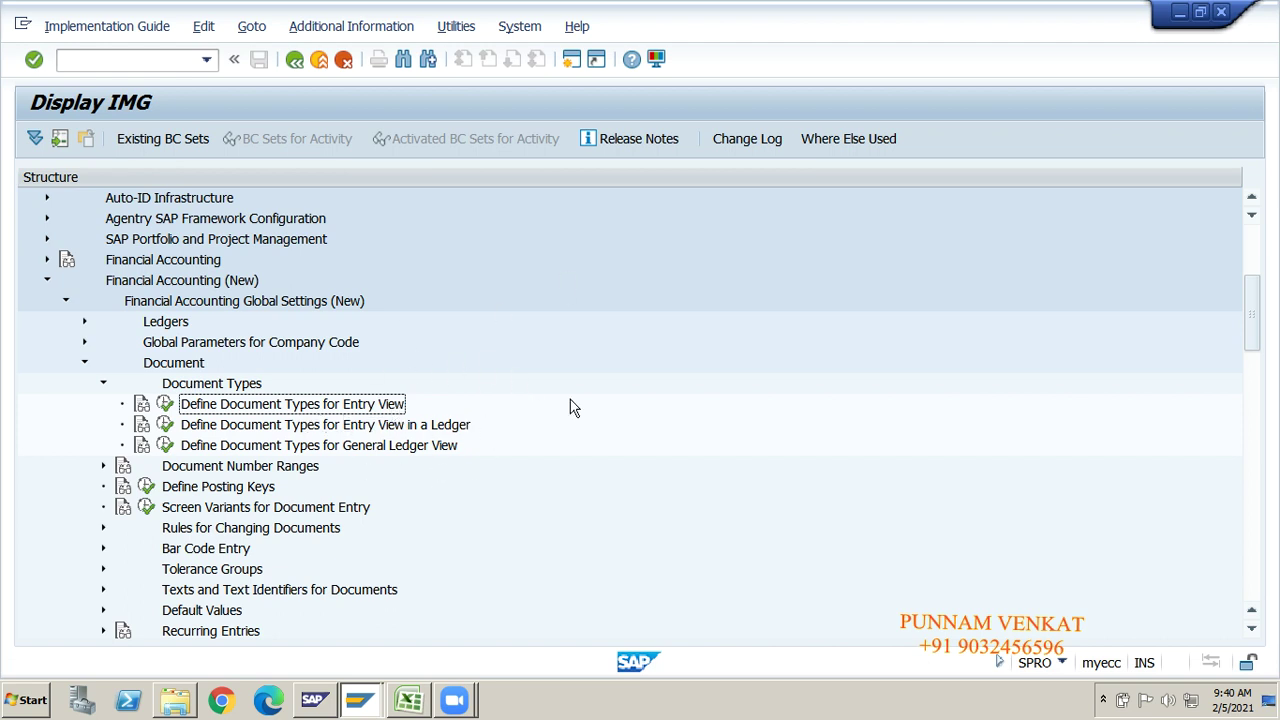
pyautogui.click(365, 36)
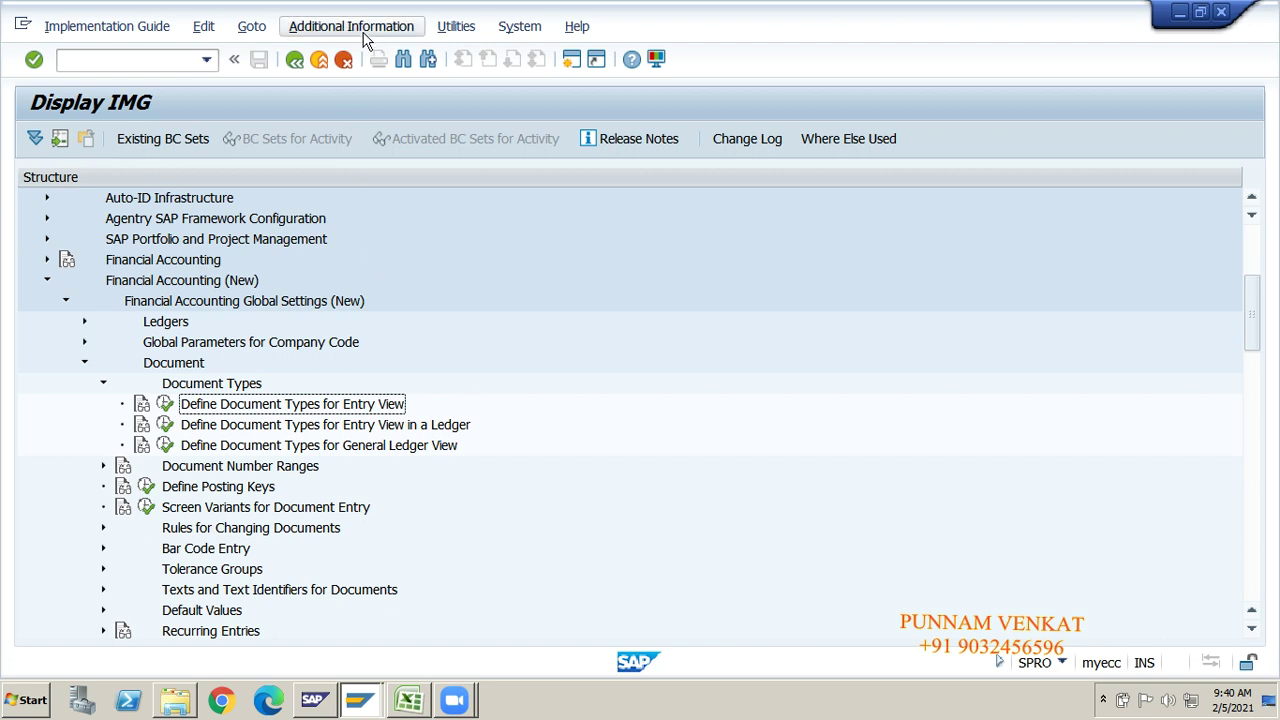
pyautogui.moveTo(369, 58)
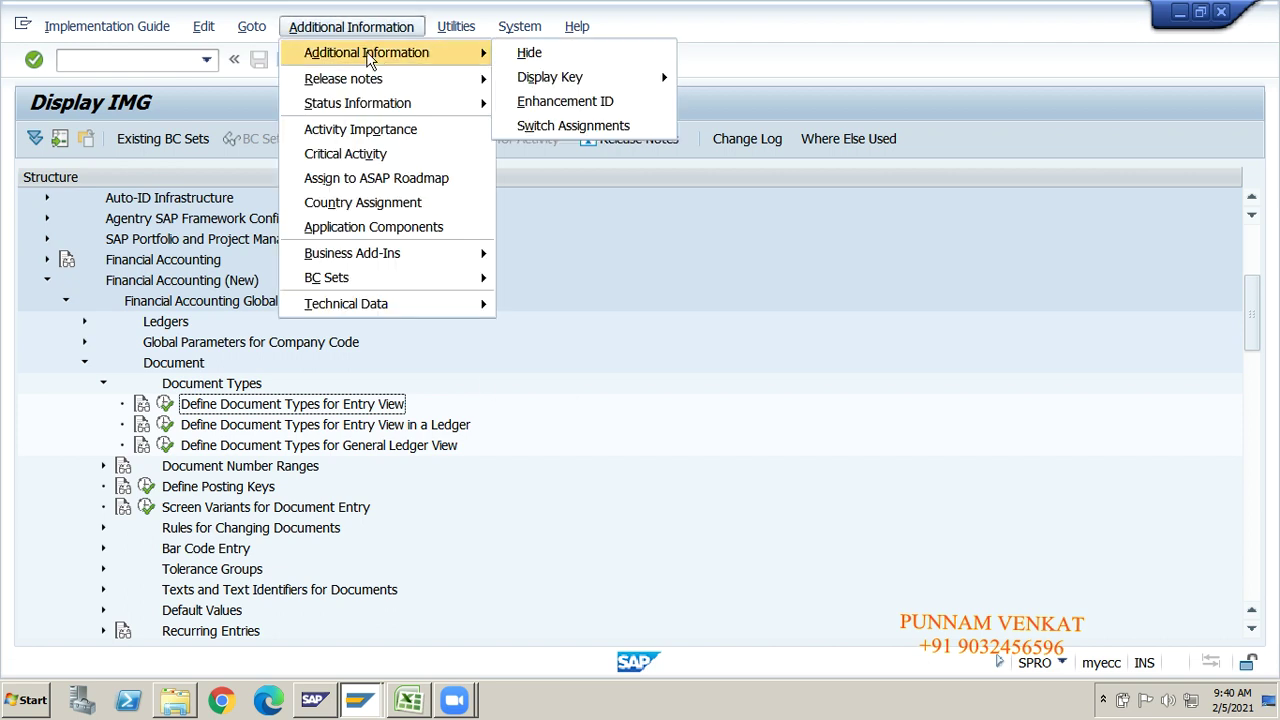
pyautogui.moveTo(530, 78)
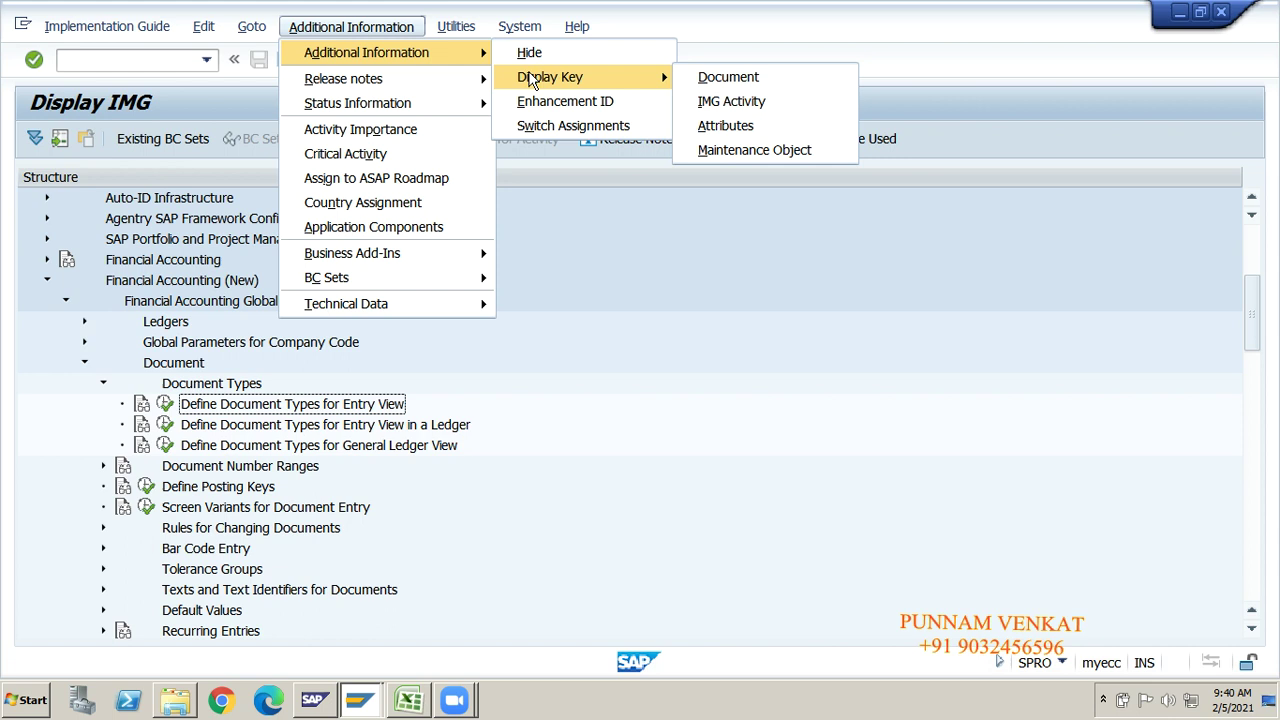
pyautogui.click(731, 101)
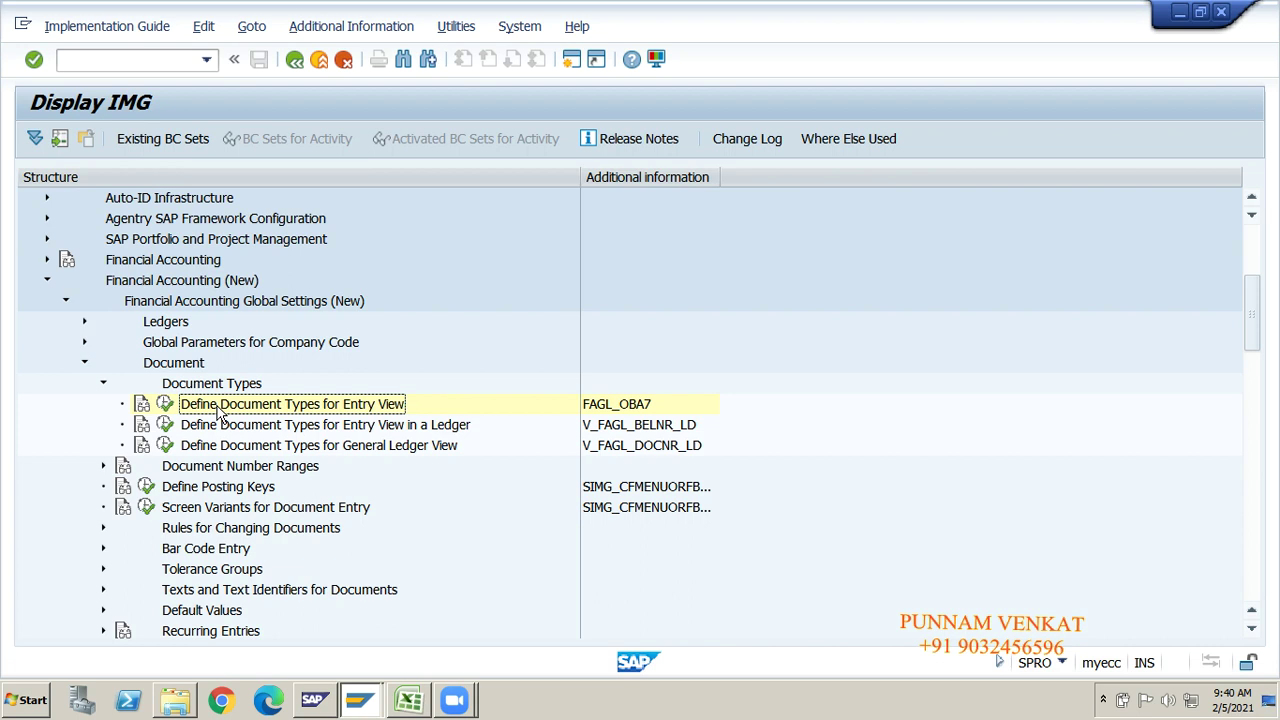
# Read the documentation for Define Document Types for Entry View and close it.
pyautogui.click(143, 408)
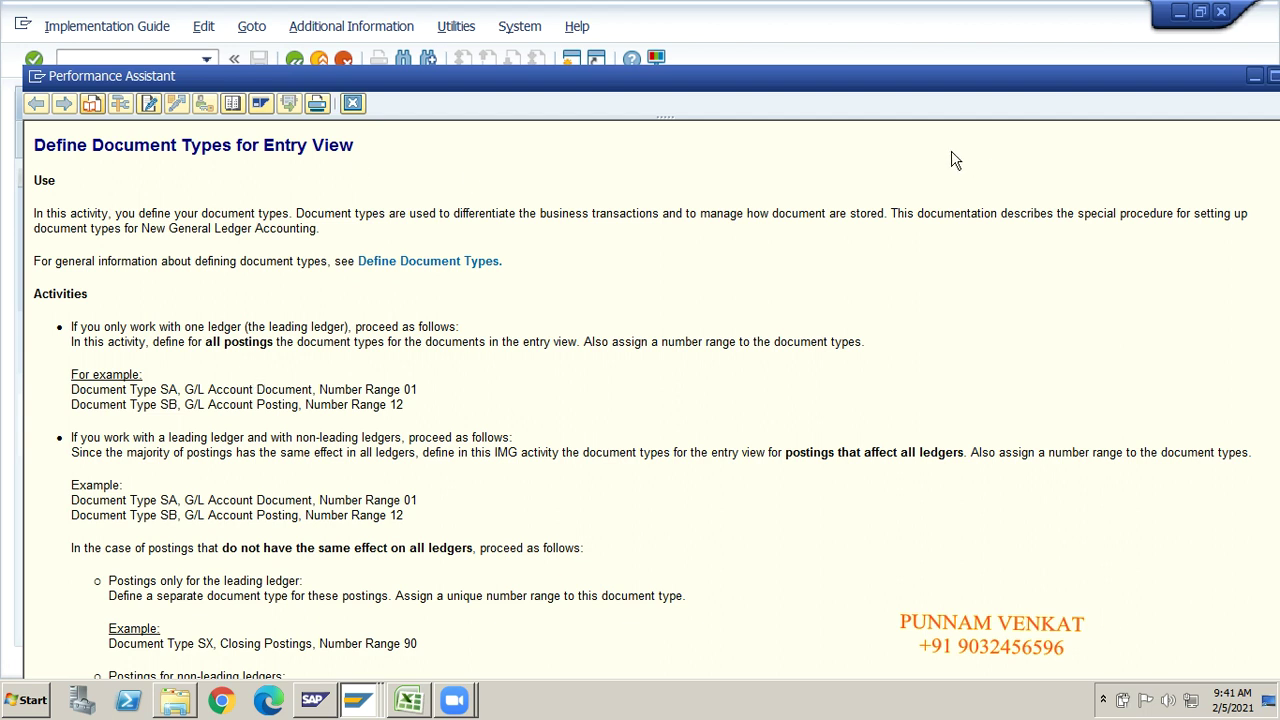
pyautogui.click(1005, 84)
pyautogui.moveTo(935, 100); pyautogui.dragTo(933, 92)
pyautogui.click(1225, 84)
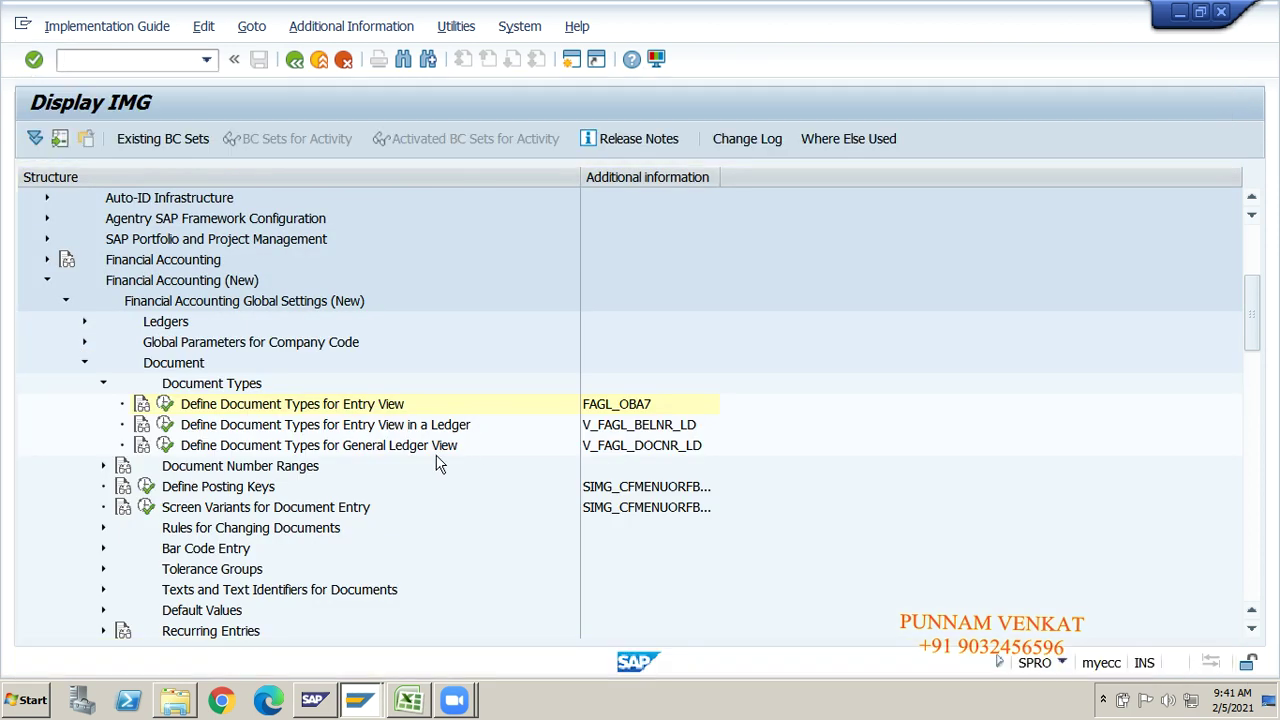
# Execute the Define Document Types for Entry View activity and locate the DR customer invoice row in the overview.
pyautogui.click(164, 404)
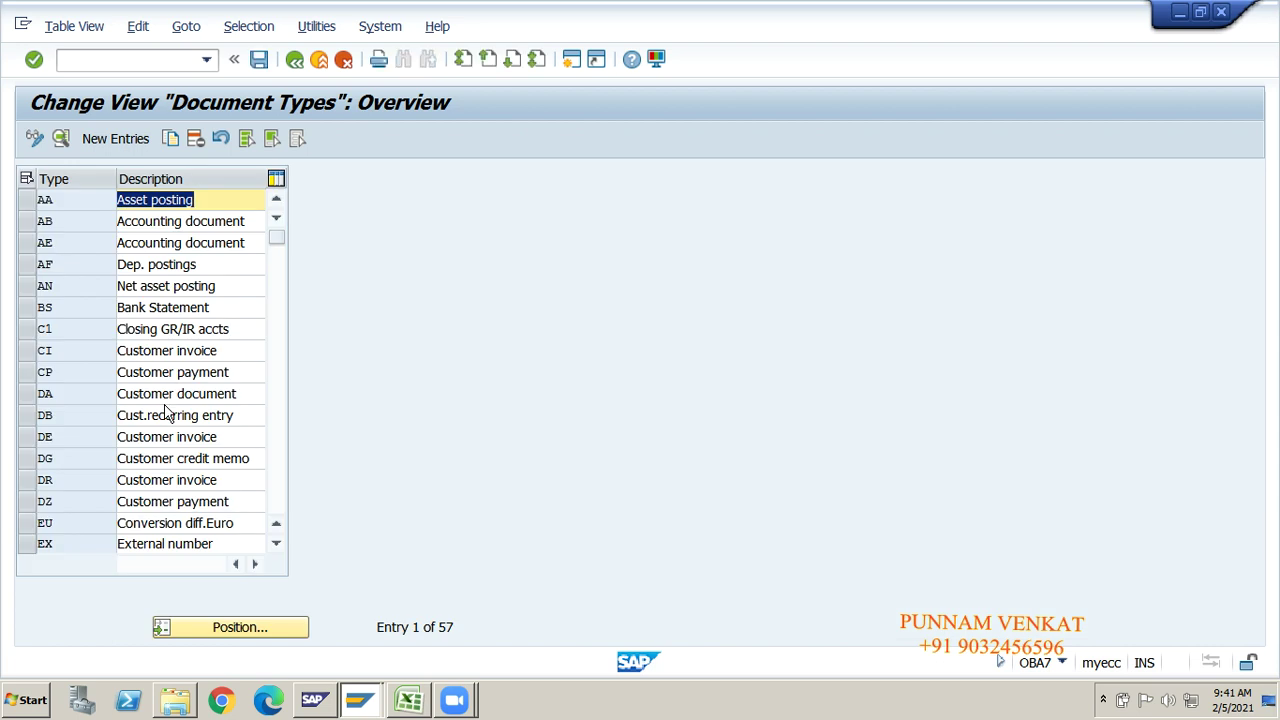
pyautogui.click(30, 481)
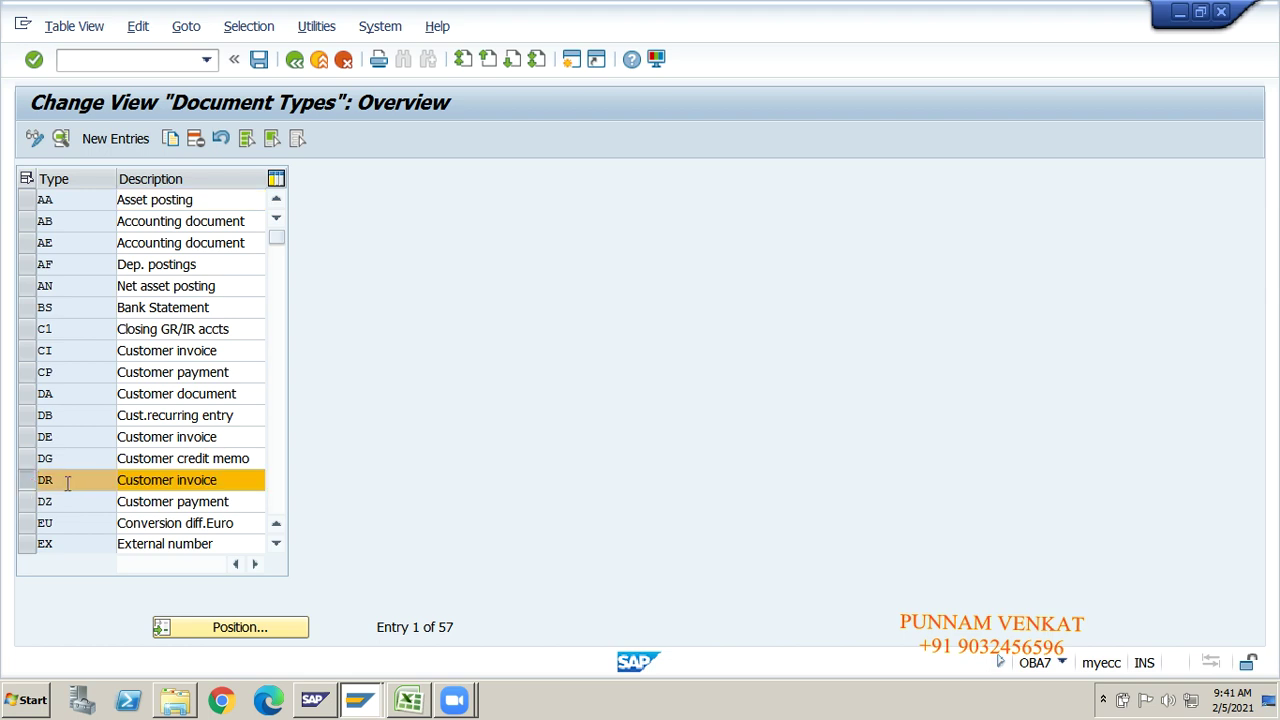
pyautogui.click(226, 481)
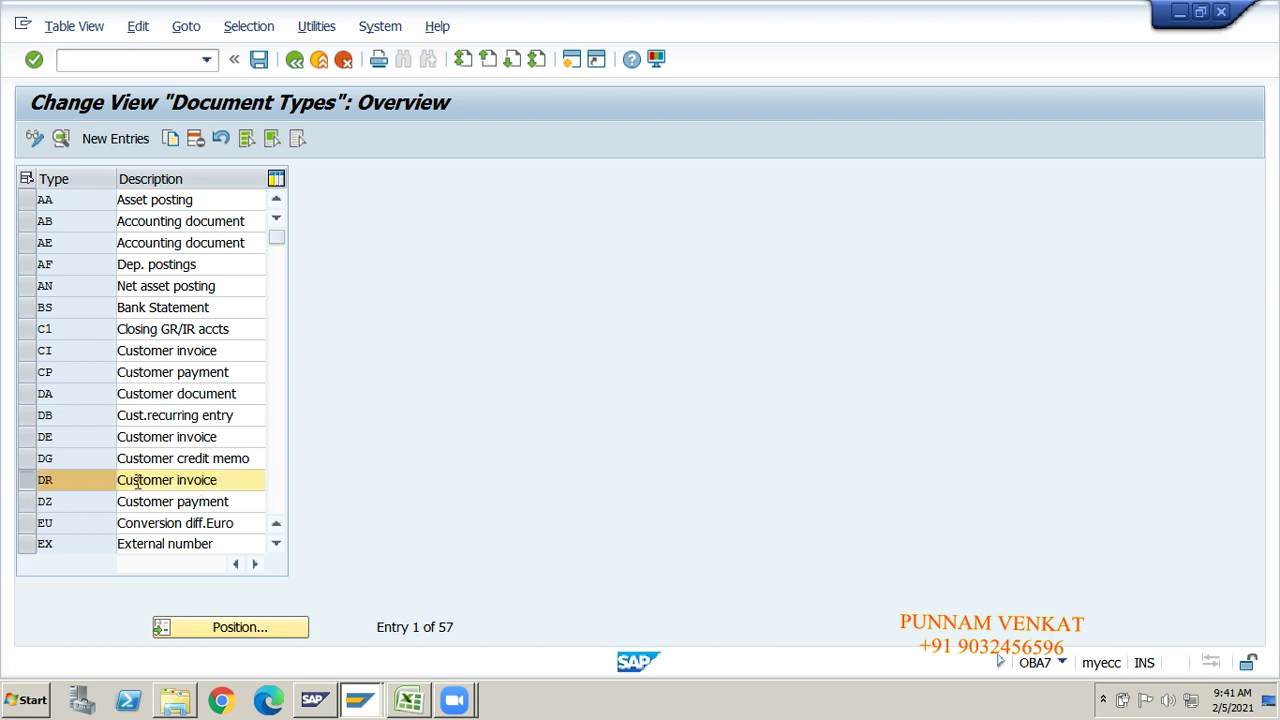
pyautogui.click(29, 484)
pyautogui.click(29, 484)
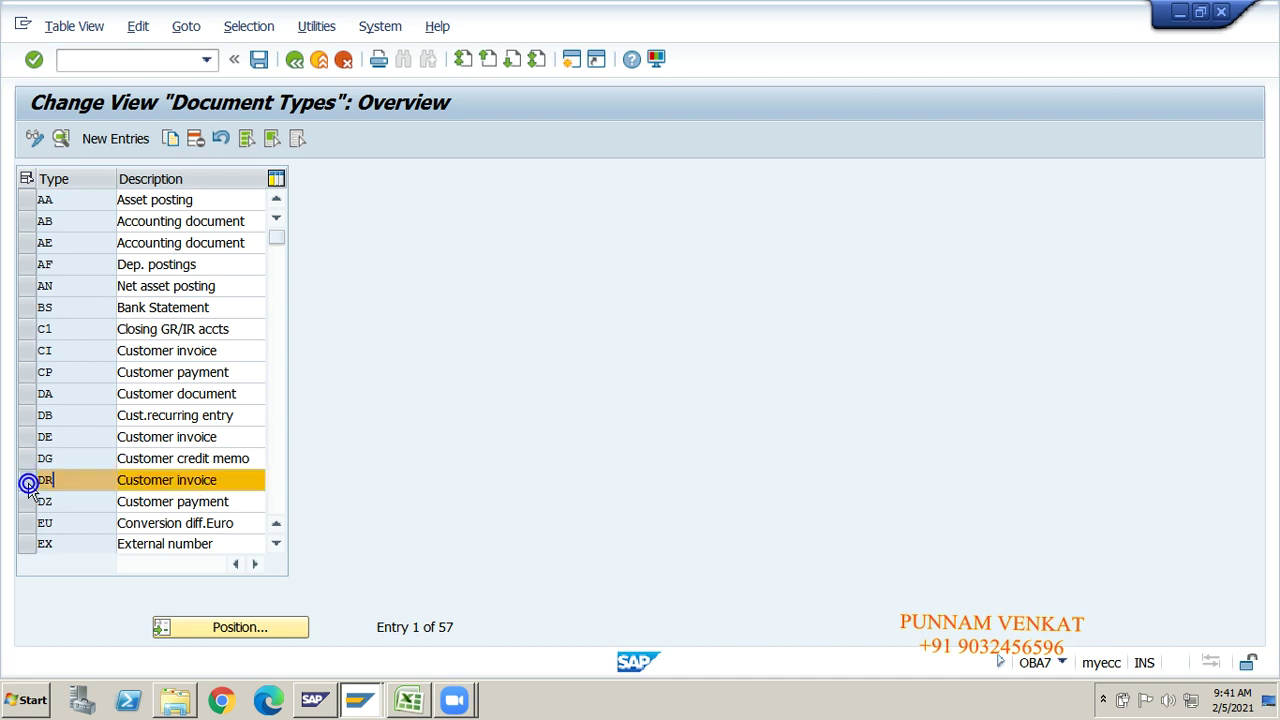
pyautogui.click(29, 486)
pyautogui.click(29, 488)
pyautogui.click(29, 484)
# Position the document type list at SA and highlight the G/L account document row briefly.
pyautogui.click(220, 627)
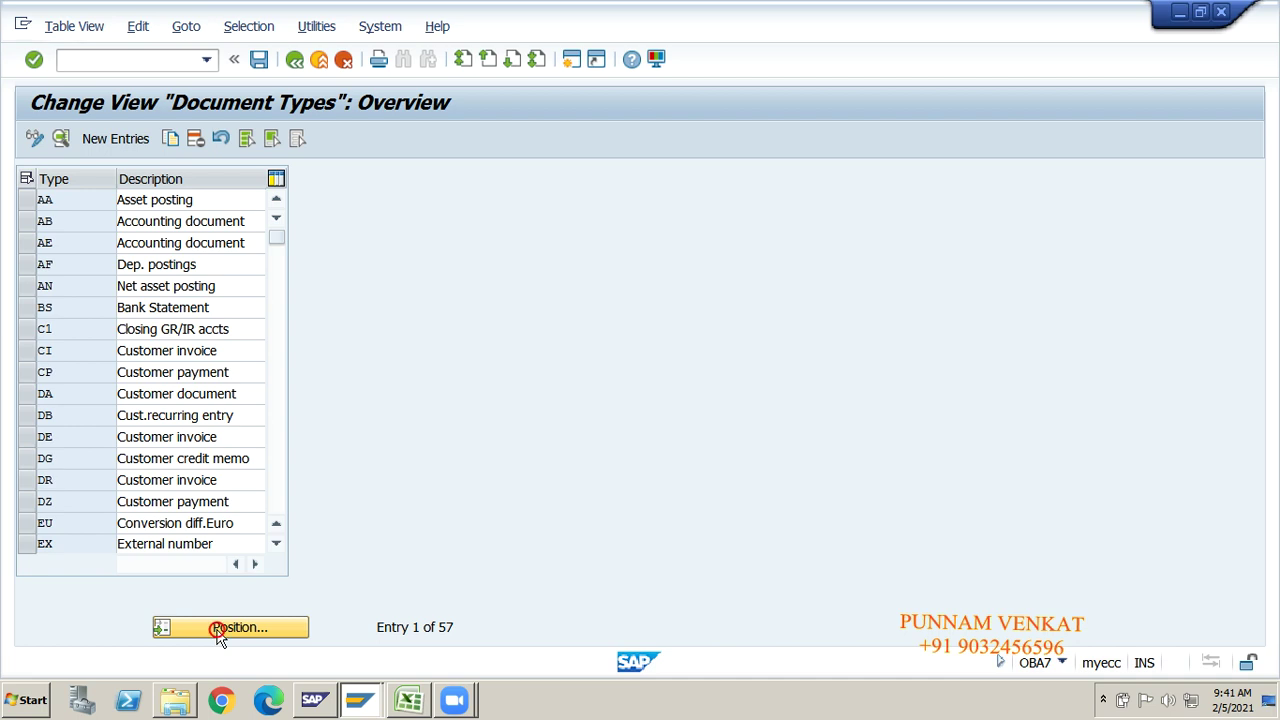
pyautogui.write('sa')
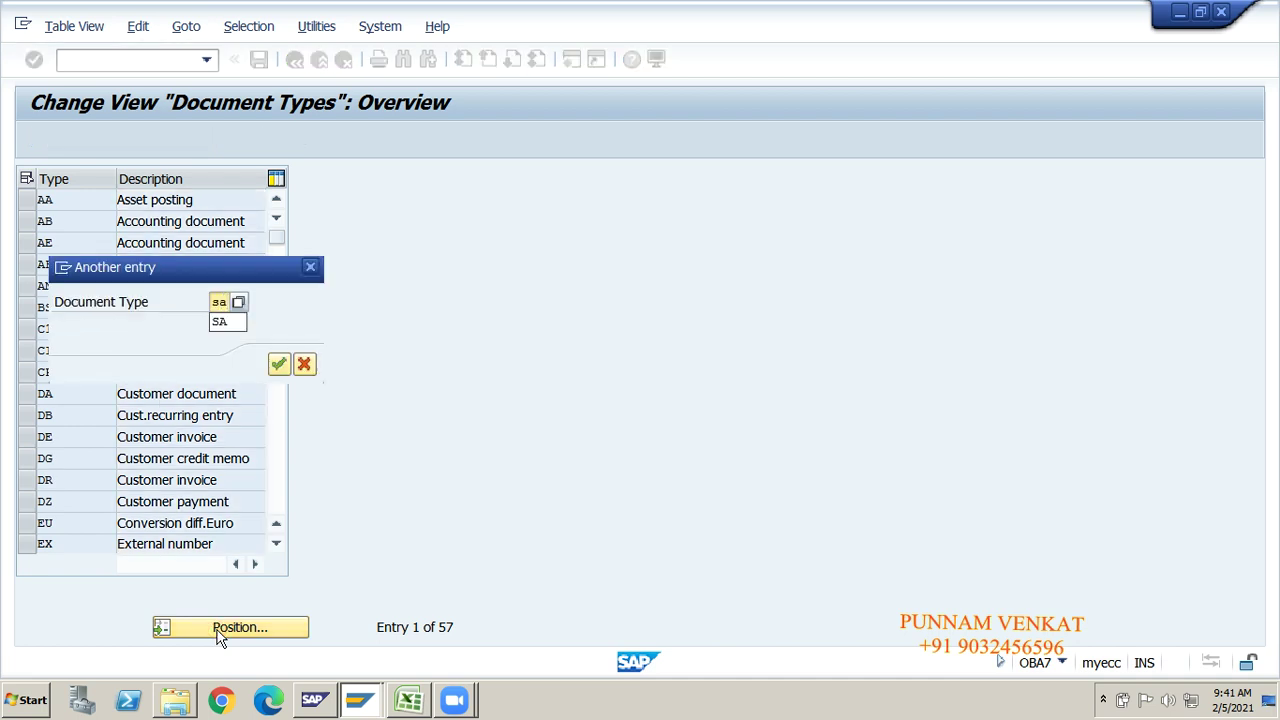
pyautogui.press('Return')
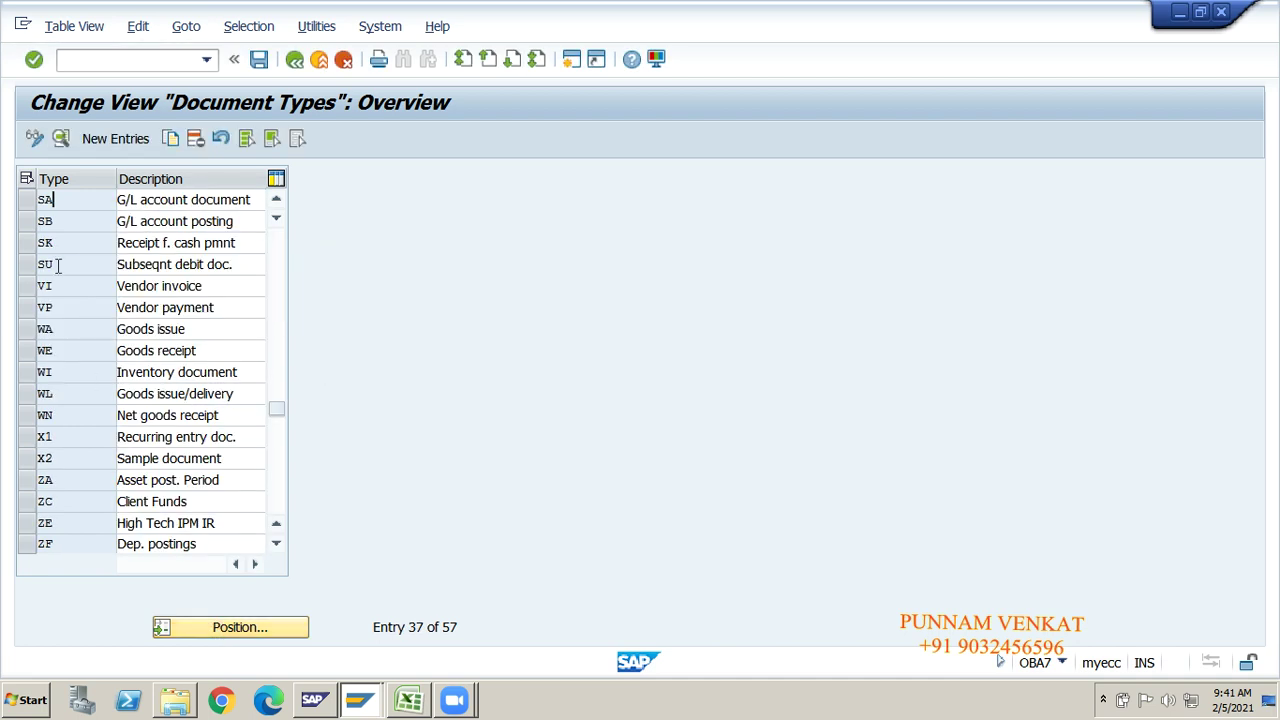
pyautogui.click(30, 205)
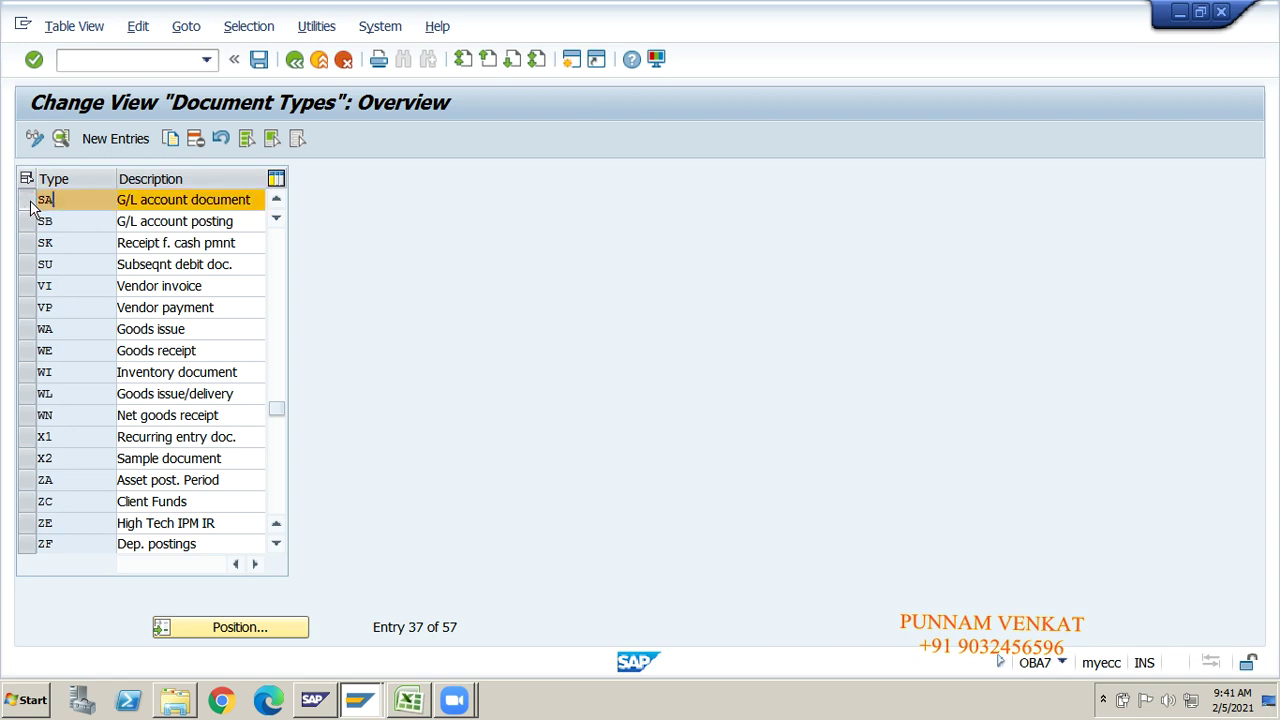
pyautogui.click(30, 205)
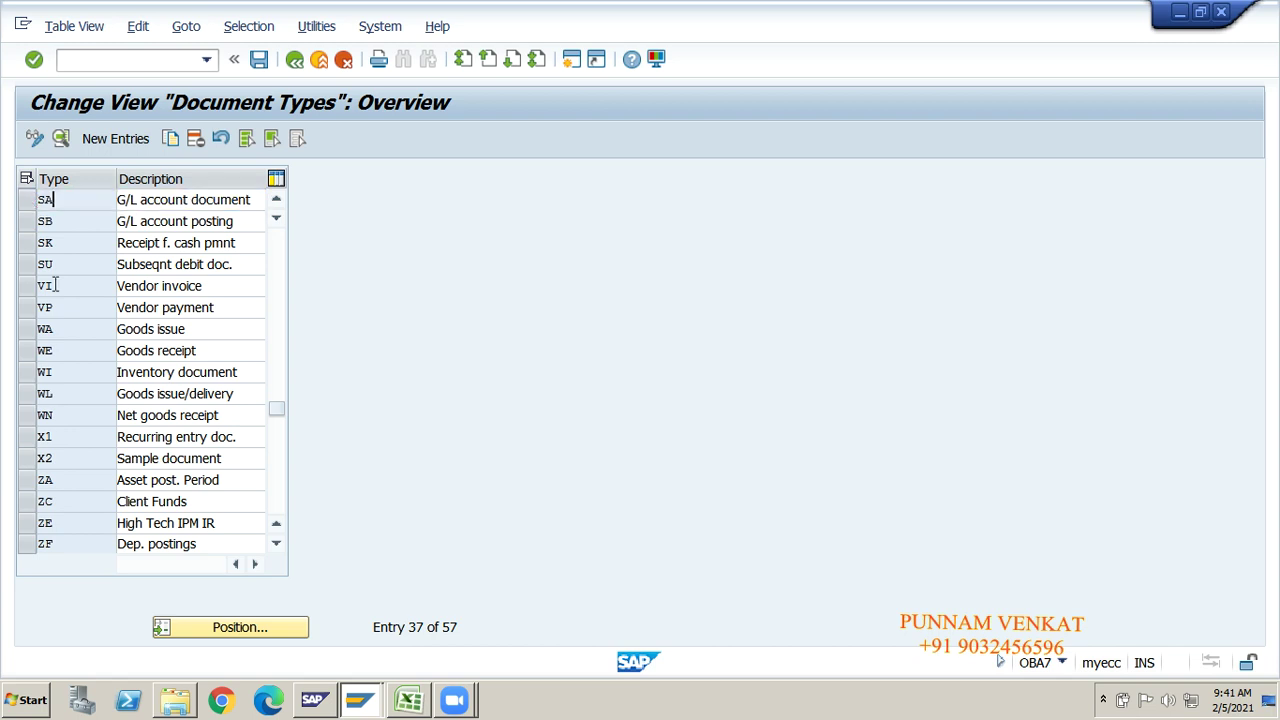
# Position the document type list at KR and highlight the vendor invoice row briefly.
pyautogui.click(235, 627)
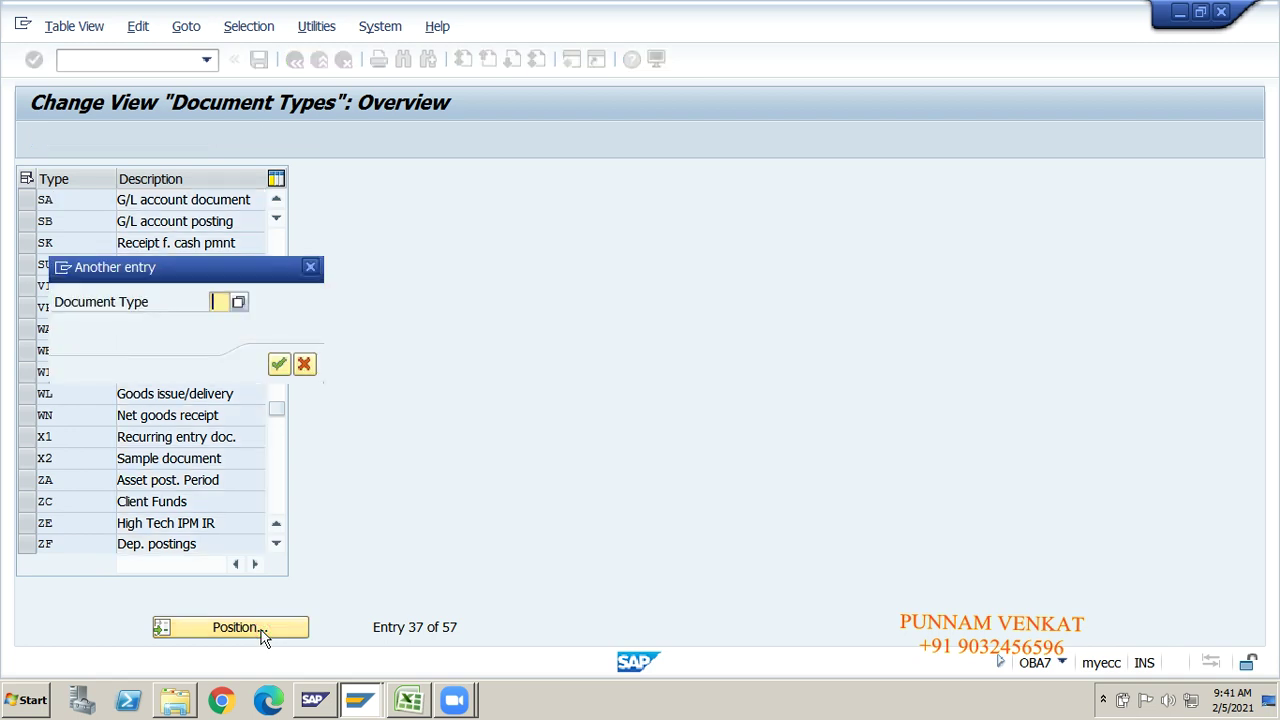
pyautogui.write('kr')
pyautogui.press('Return')
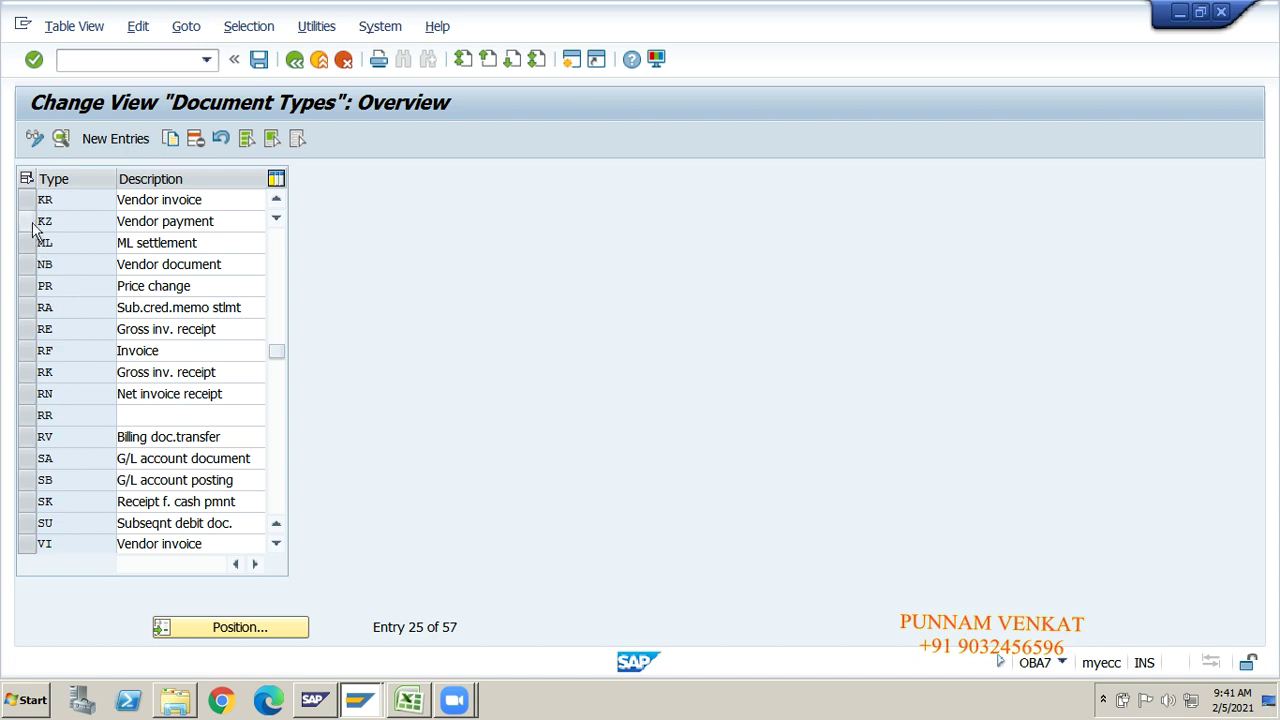
pyautogui.click(28, 200)
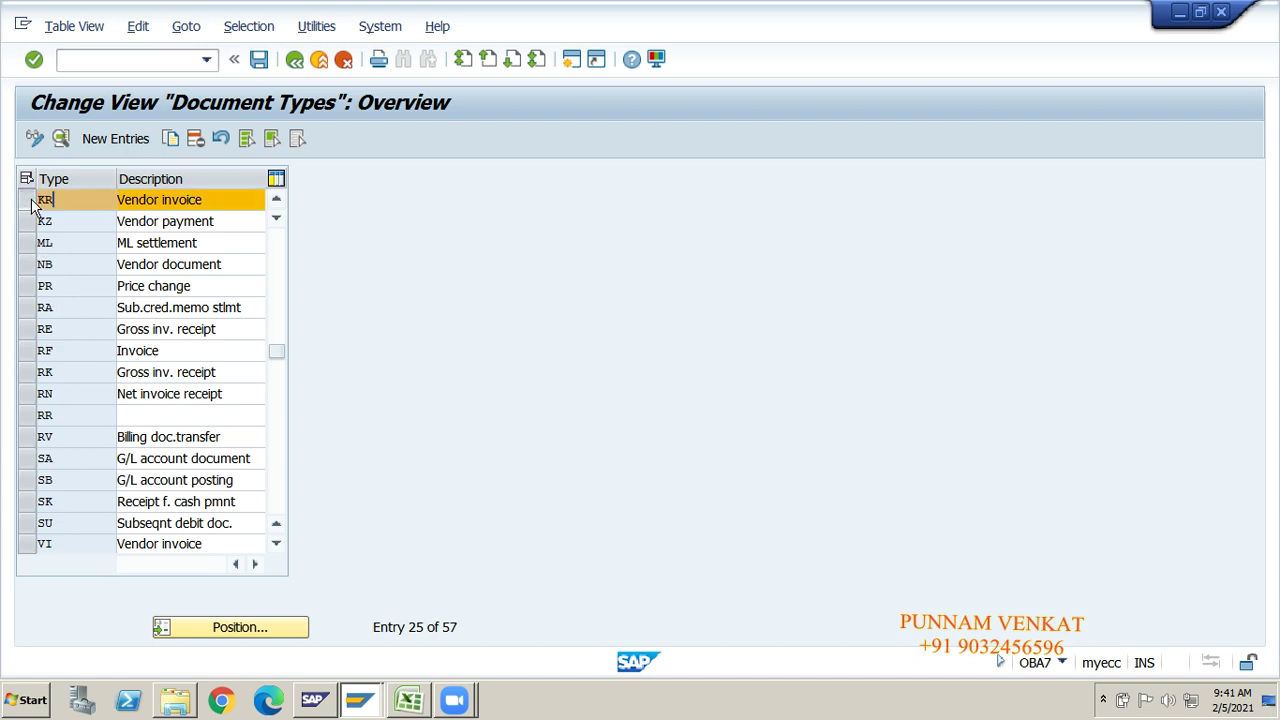
pyautogui.click(31, 199)
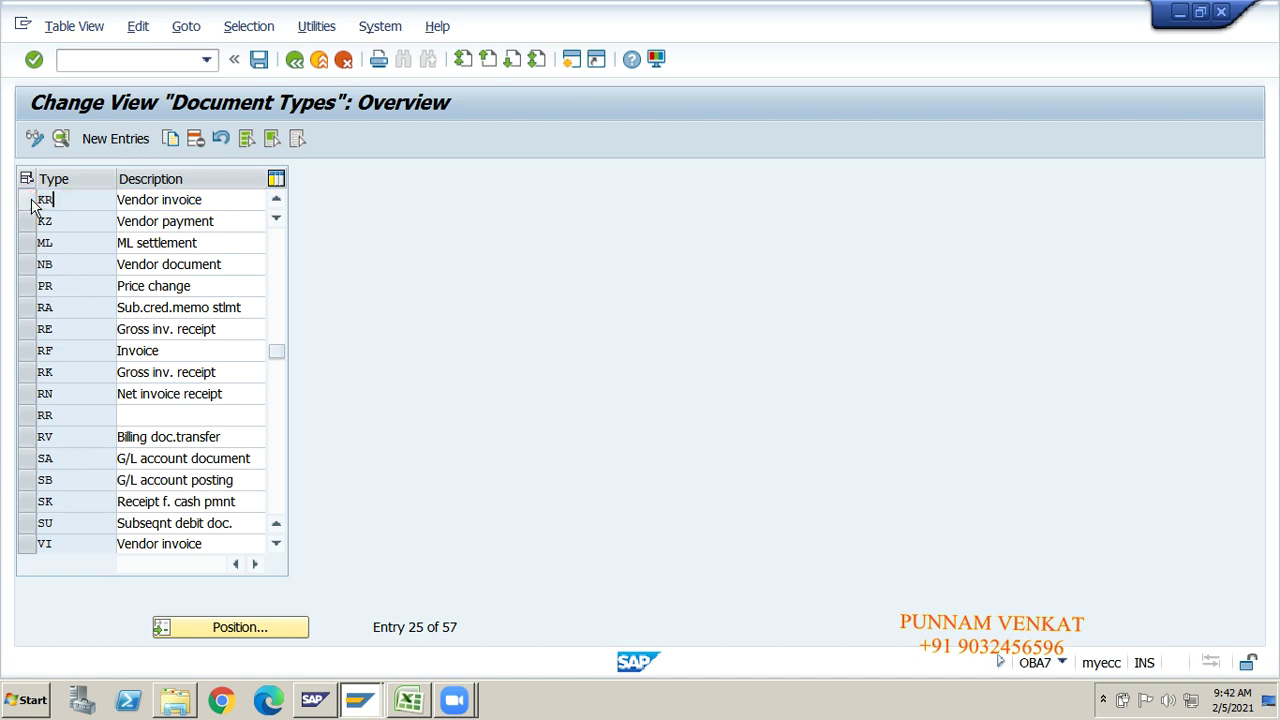
# Dismiss the positioning dialog and highlight the KZ vendor payment row briefly.
pyautogui.click(194, 630)
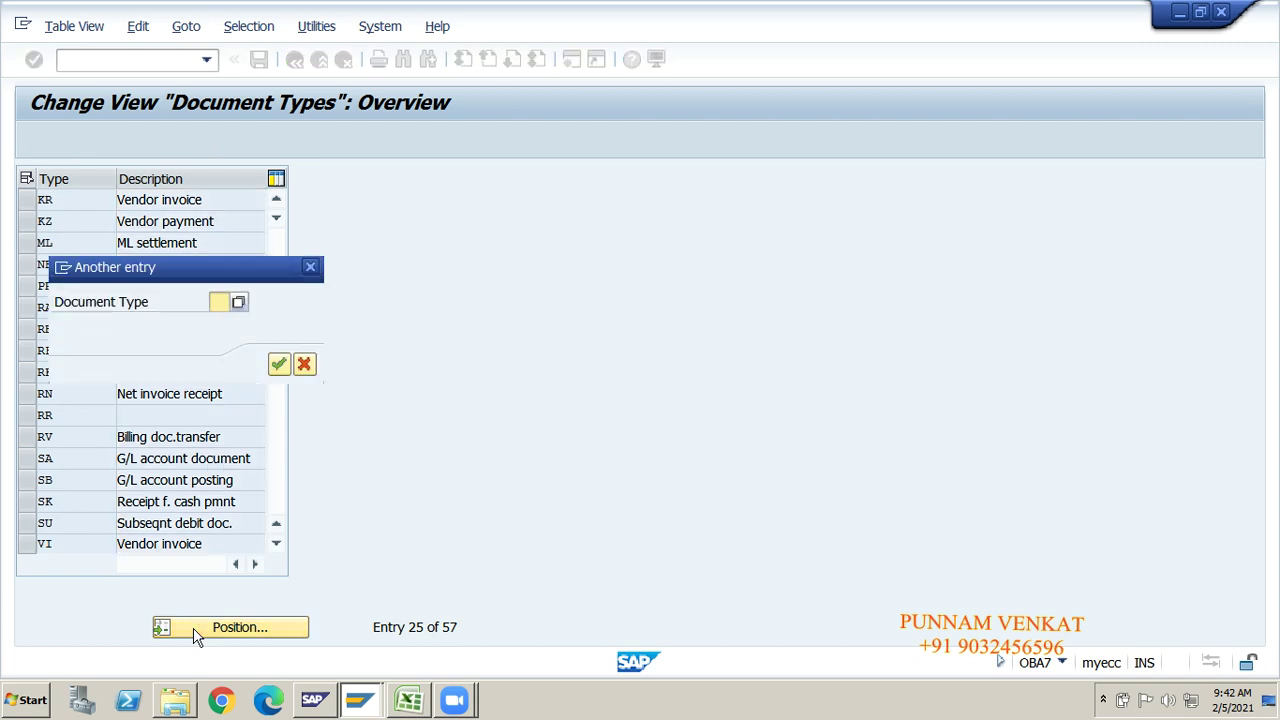
pyautogui.click(310, 267)
pyautogui.click(26, 224)
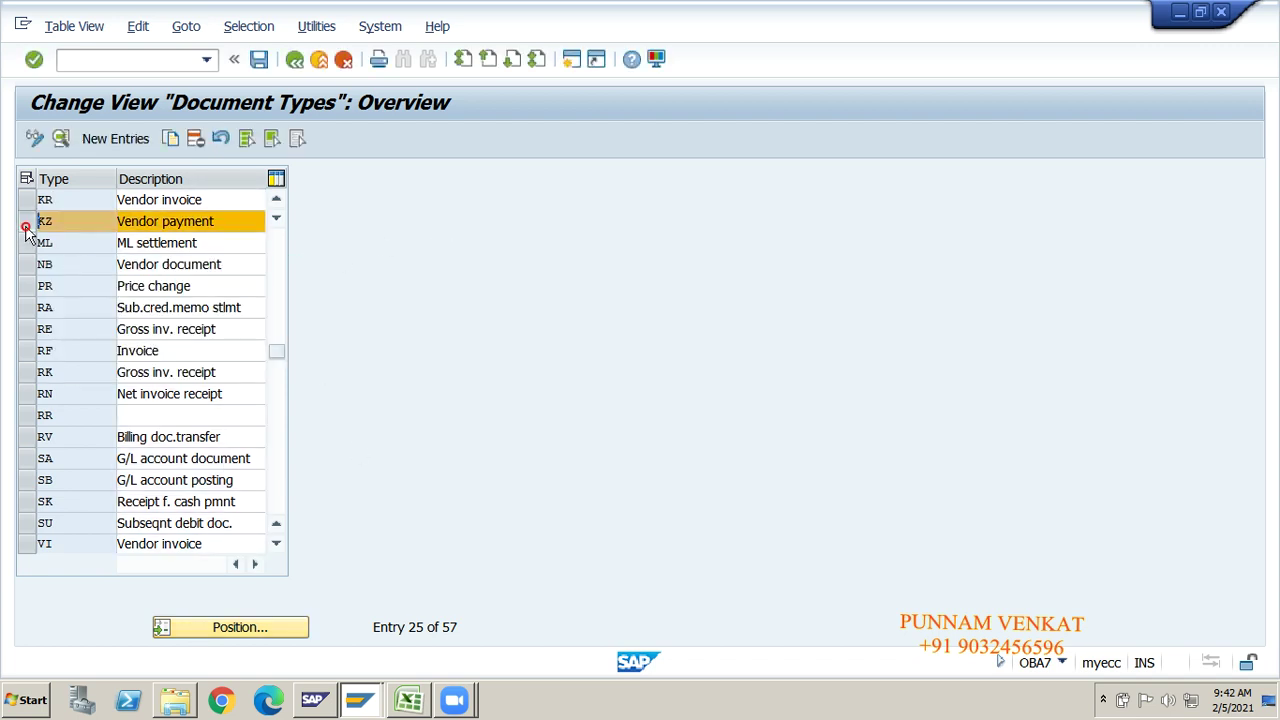
pyautogui.click(27, 226)
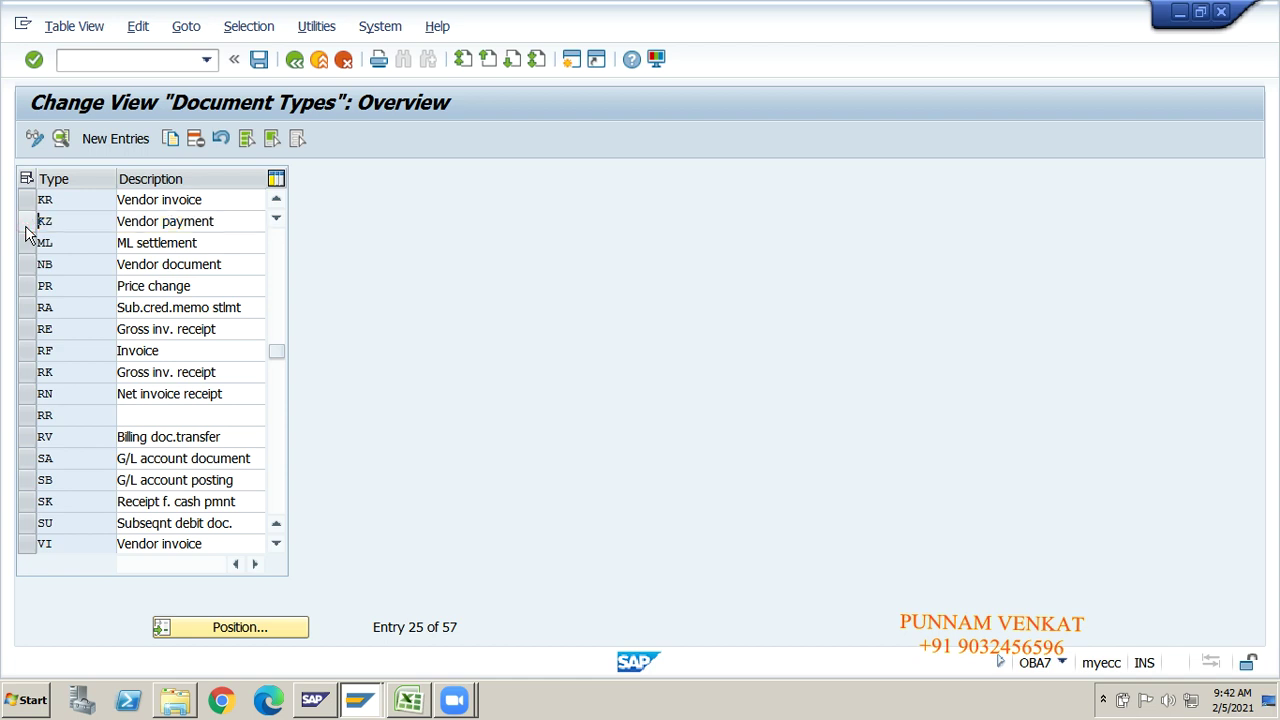
pyautogui.click(27, 226)
pyautogui.click(27, 226)
# Position the document type list at DZ and highlight the customer payment row briefly.
pyautogui.click(210, 632)
pyautogui.write('dz')
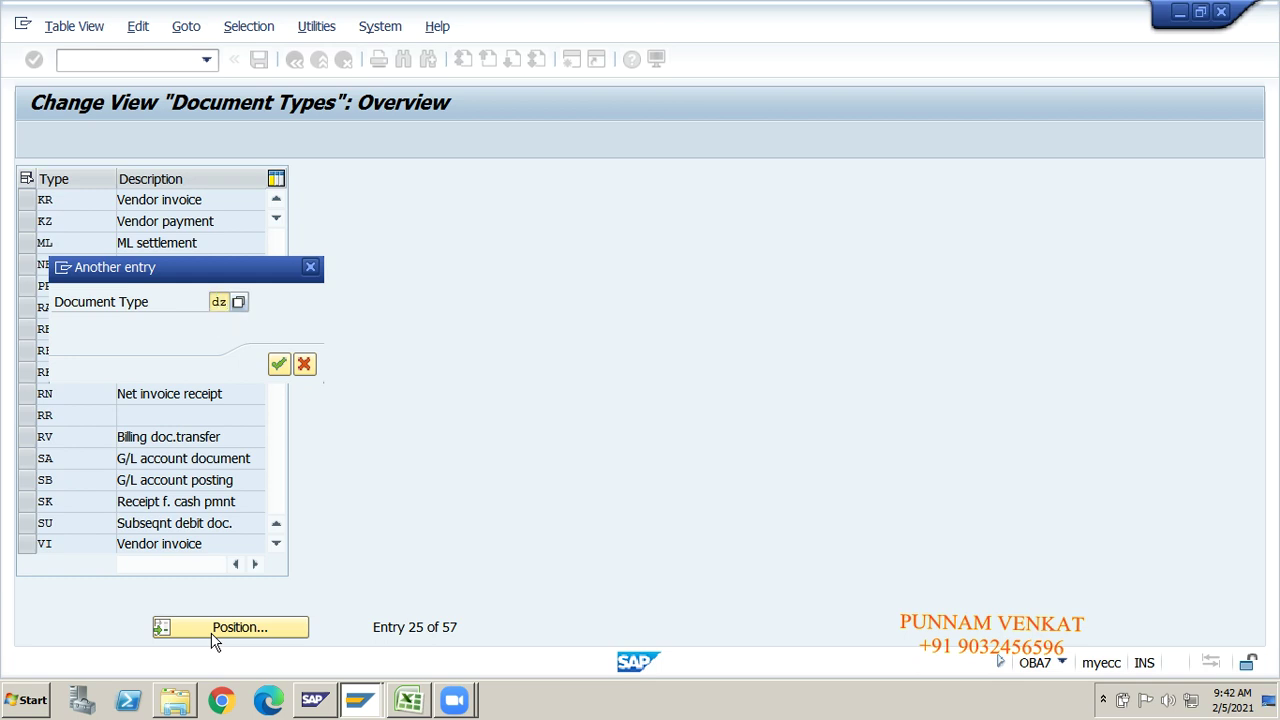
pyautogui.press('Return')
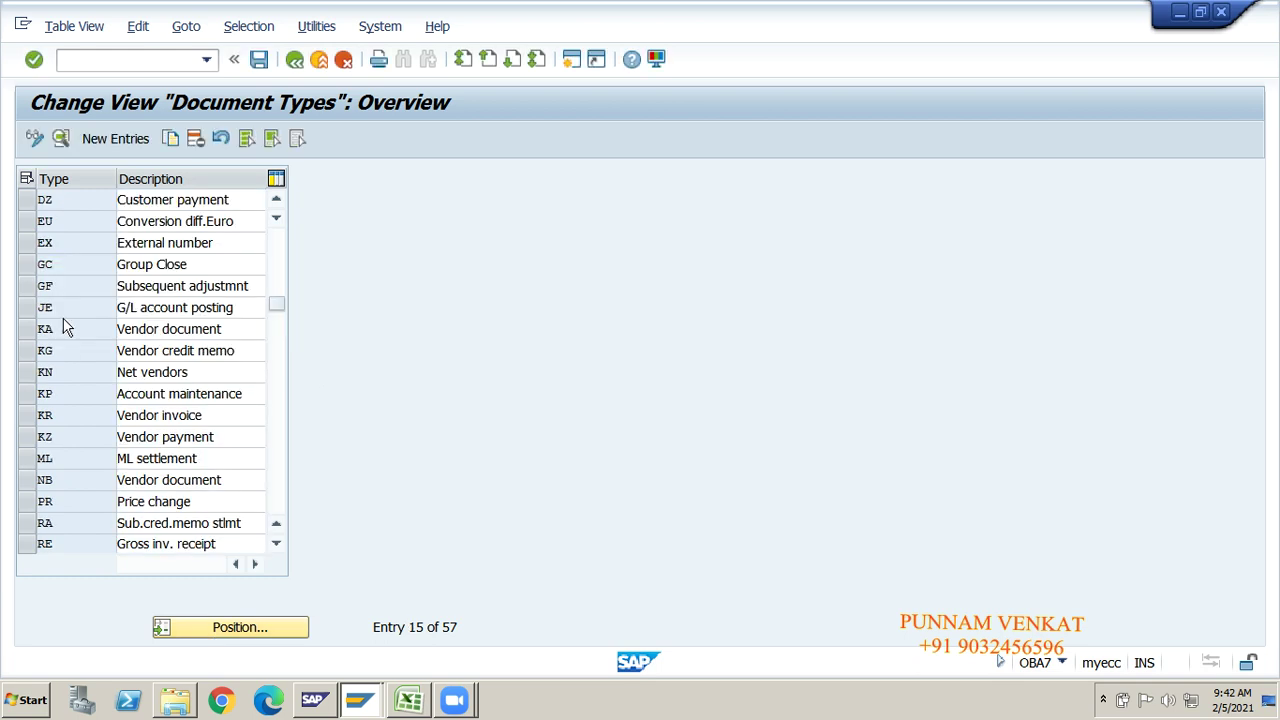
pyautogui.click(27, 205)
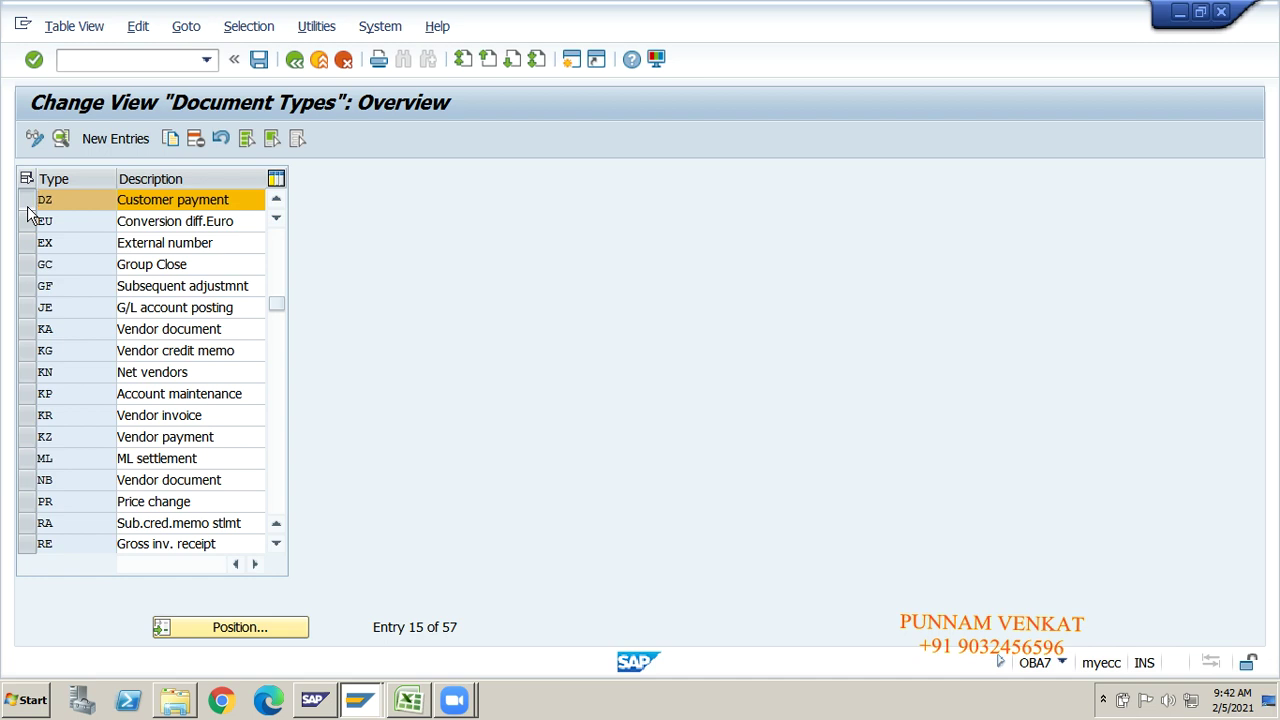
pyautogui.click(27, 206)
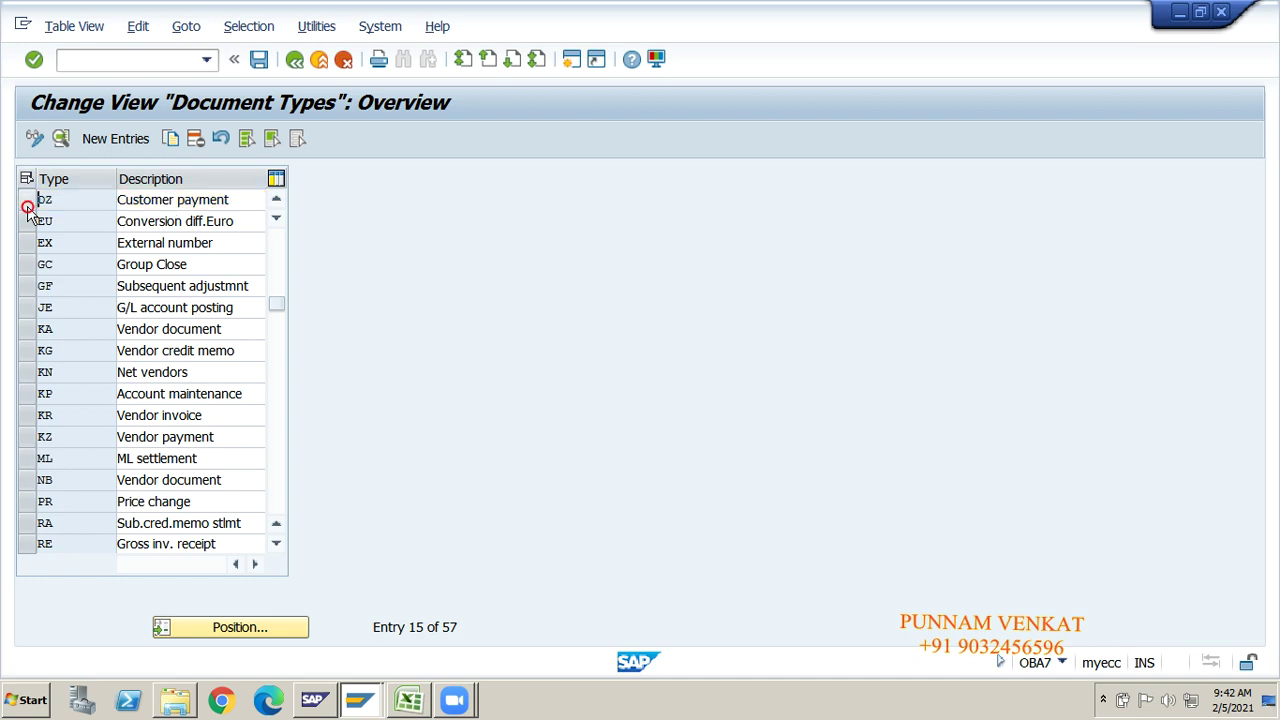
# Return the document type list to SA, select the G/L account document row and open its details.
pyautogui.click(230, 628)
pyautogui.write('sa')
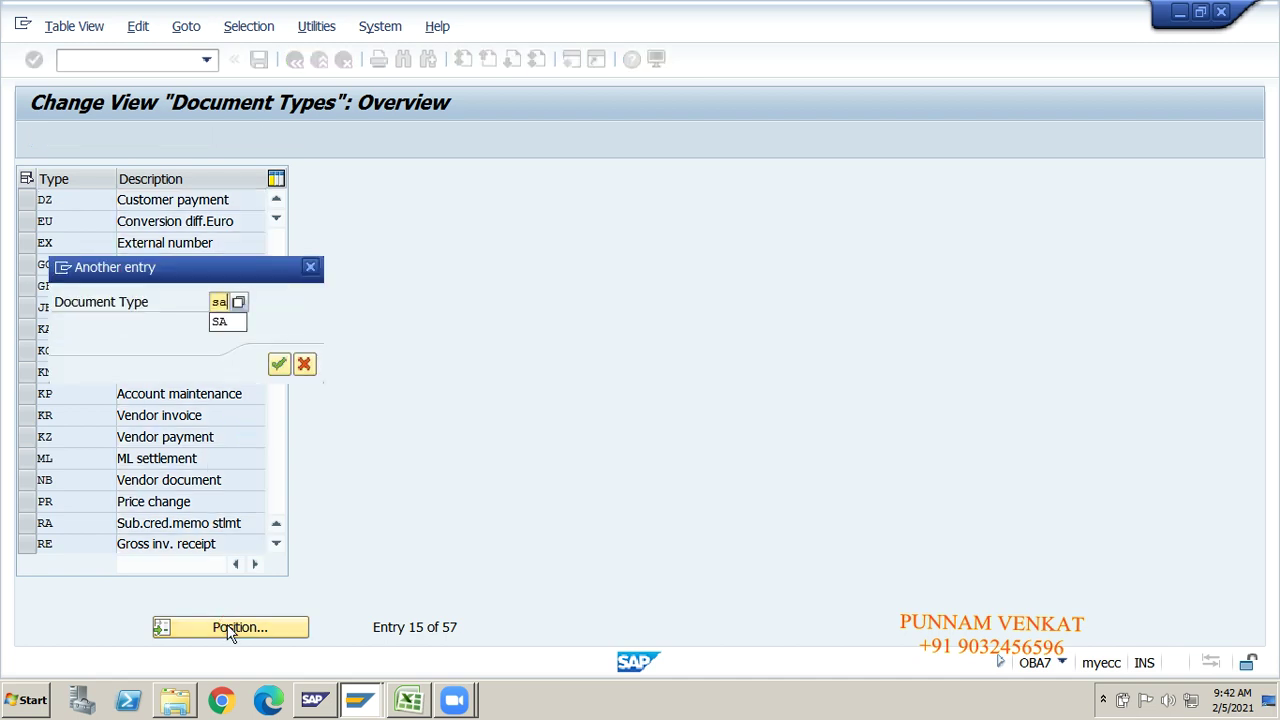
pyautogui.press('Return')
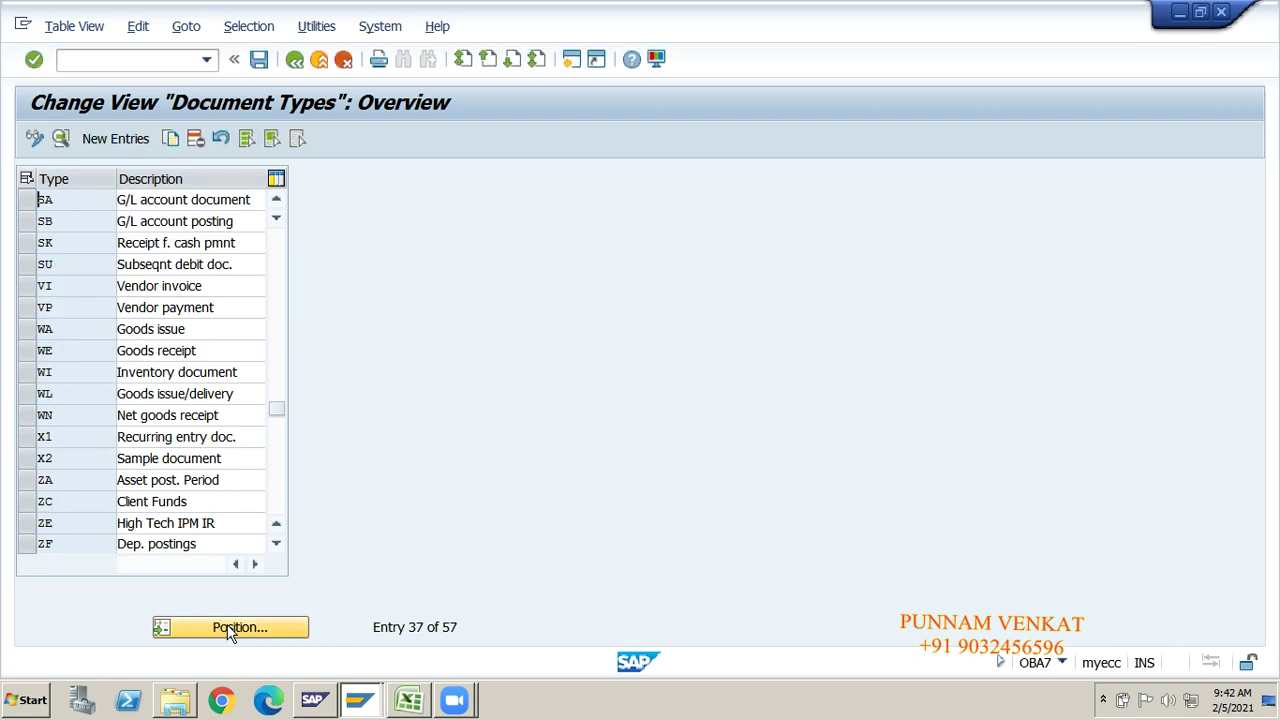
pyautogui.click(29, 205)
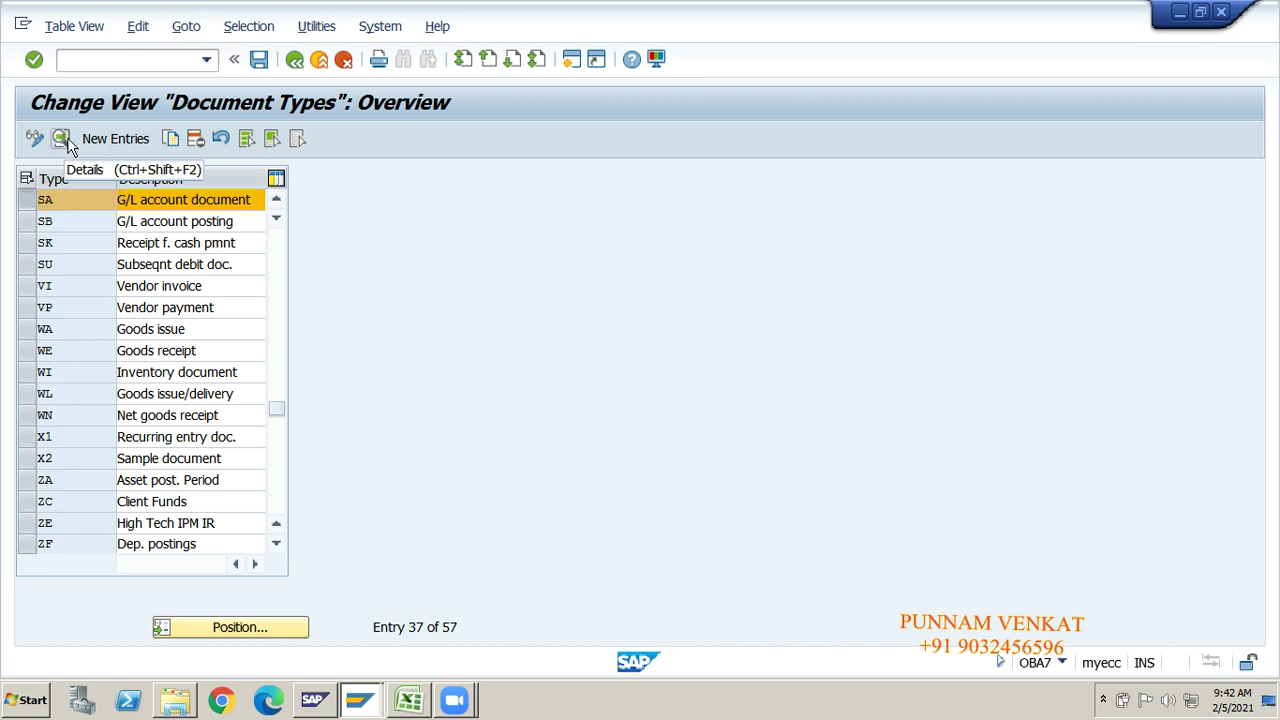
pyautogui.click(40, 200)
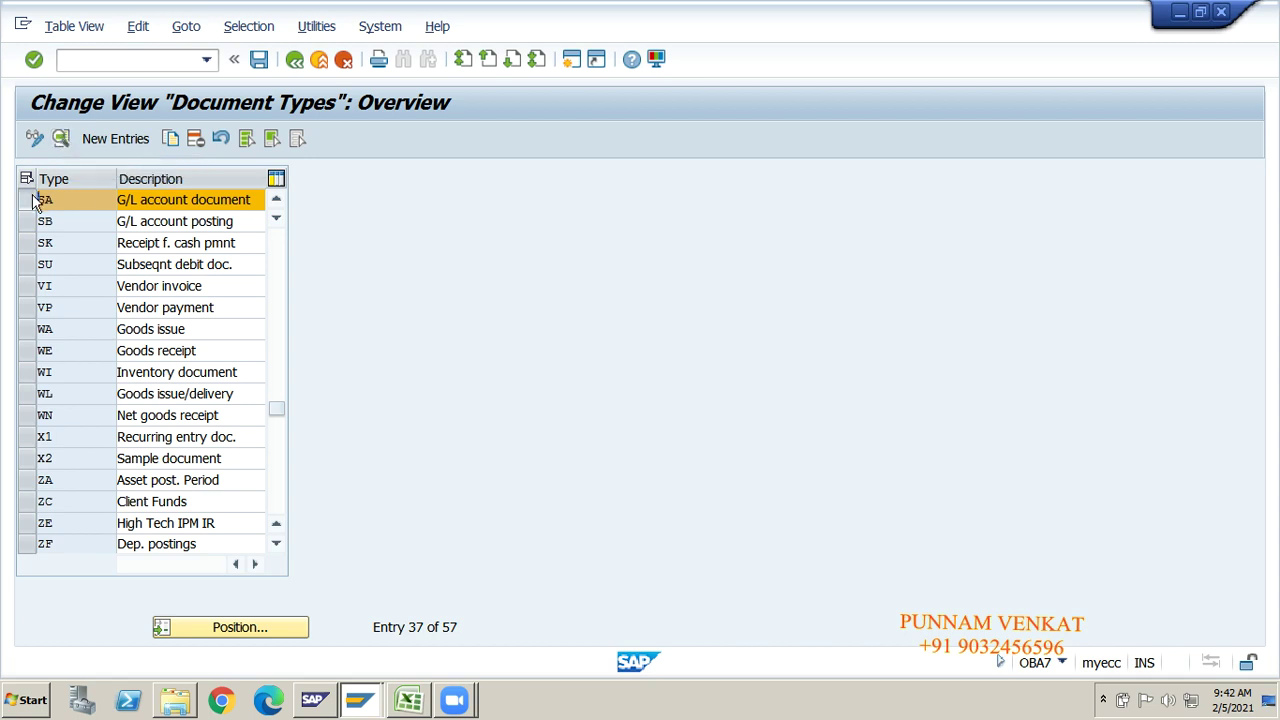
pyautogui.click(61, 139)
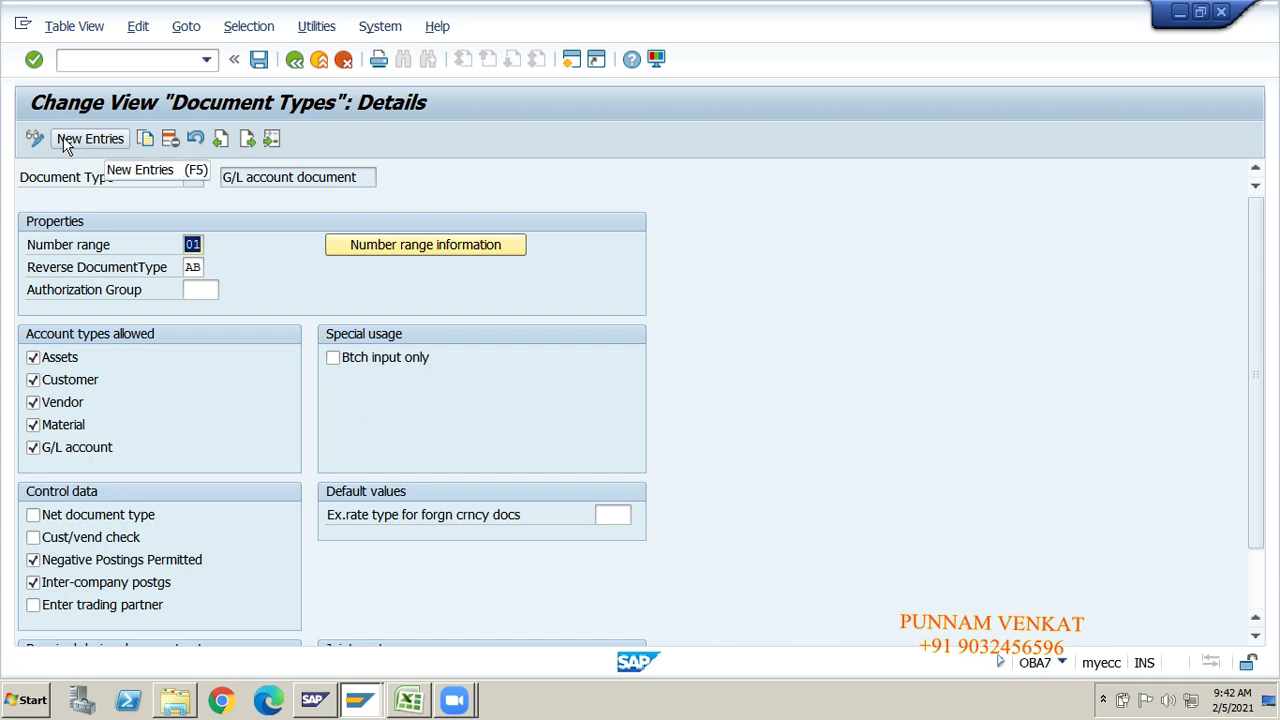
# Examine the SA document type details: type, description, number range and reverse document type.
pyautogui.click(188, 177)
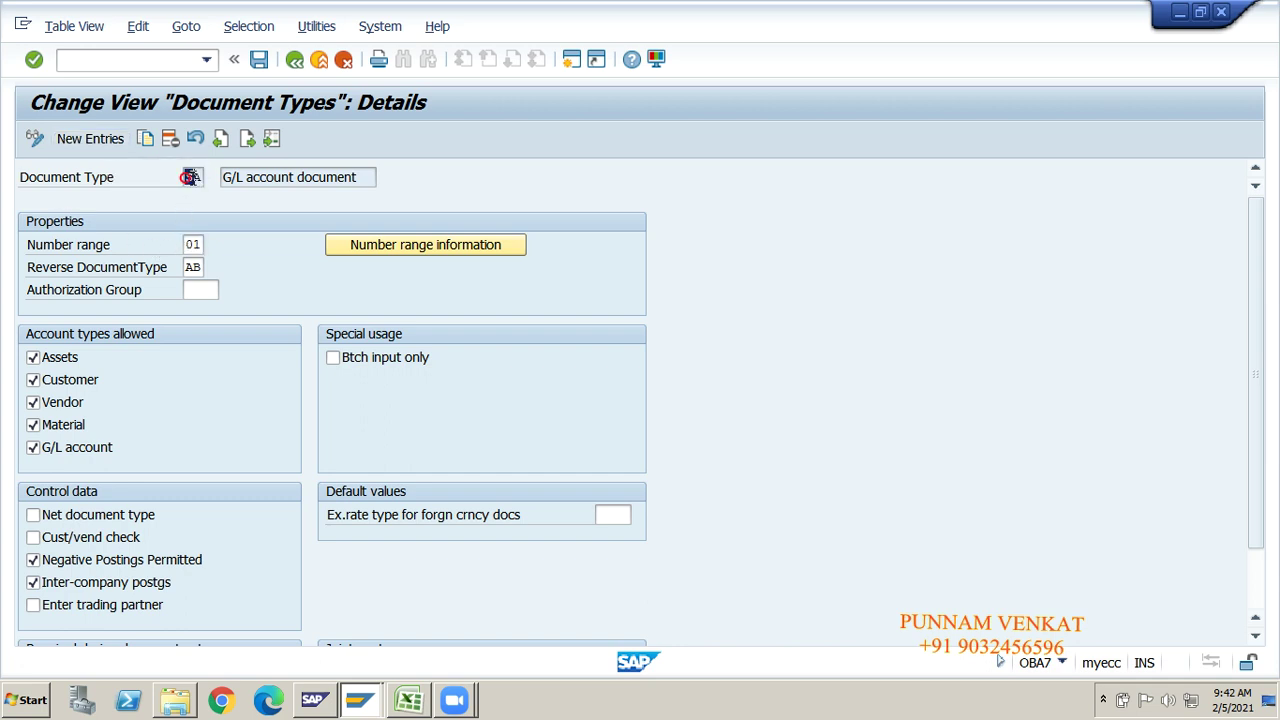
pyautogui.moveTo(226, 177); pyautogui.dragTo(363, 181)
pyautogui.click(363, 181)
pyautogui.doubleClick(186, 245)
pyautogui.click(211, 246)
pyautogui.click(199, 267)
pyautogui.moveTo(224, 180); pyautogui.dragTo(374, 177)
pyautogui.click(374, 177)
pyautogui.doubleClick(193, 177)
pyautogui.click(186, 266)
pyautogui.doubleClick(186, 266)
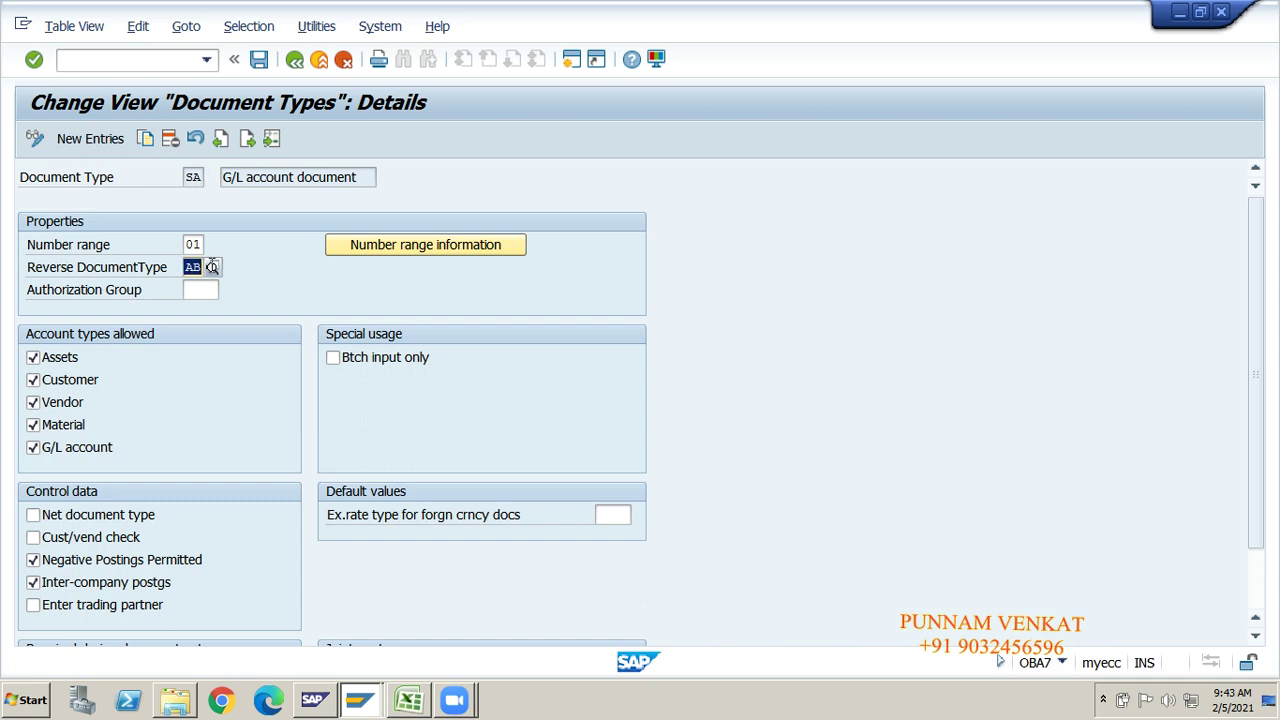
pyautogui.click(194, 177)
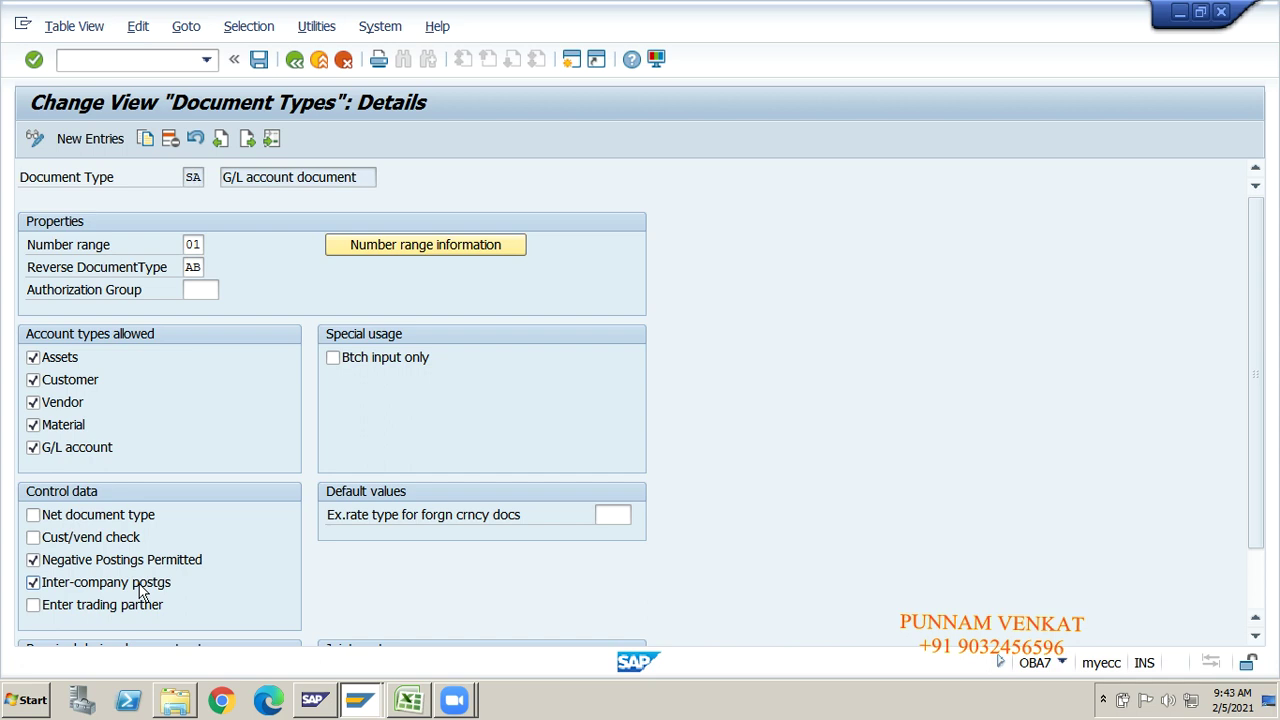
# Open a blank new document type entry, check its number range and reverse document type fields, and exit to the IMG.
pyautogui.click(296, 62)
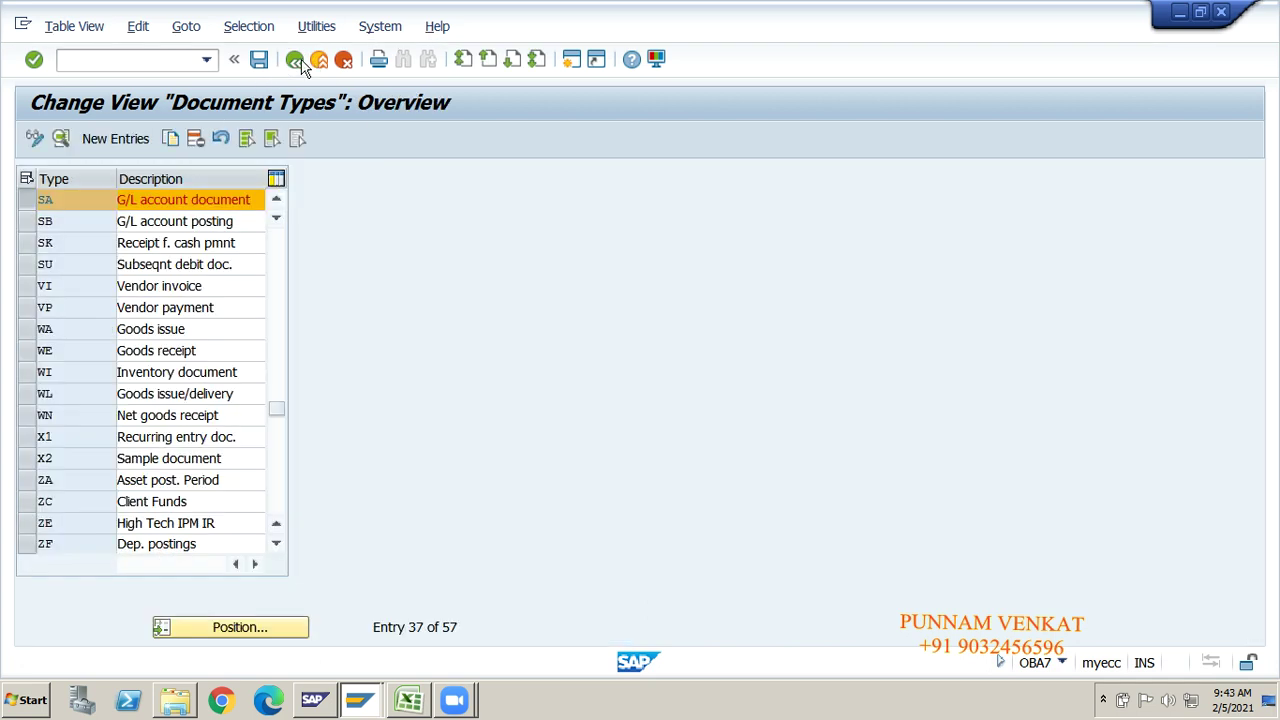
pyautogui.click(27, 201)
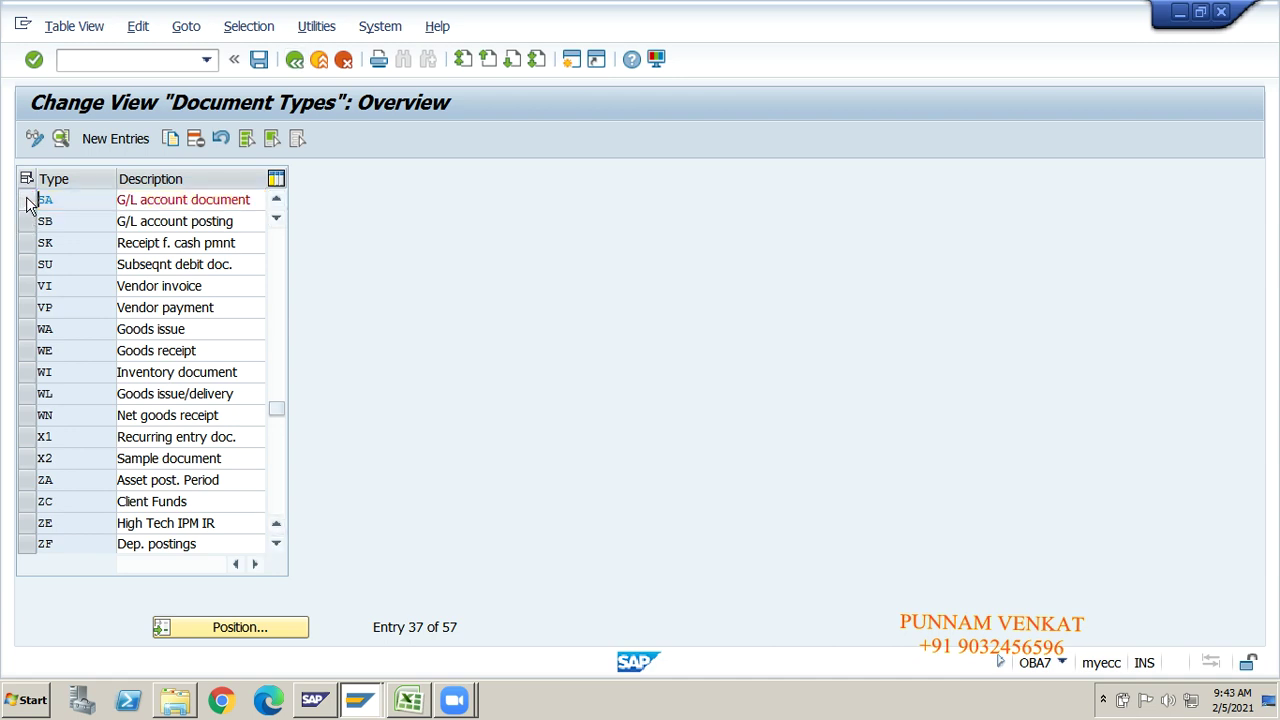
pyautogui.click(86, 140)
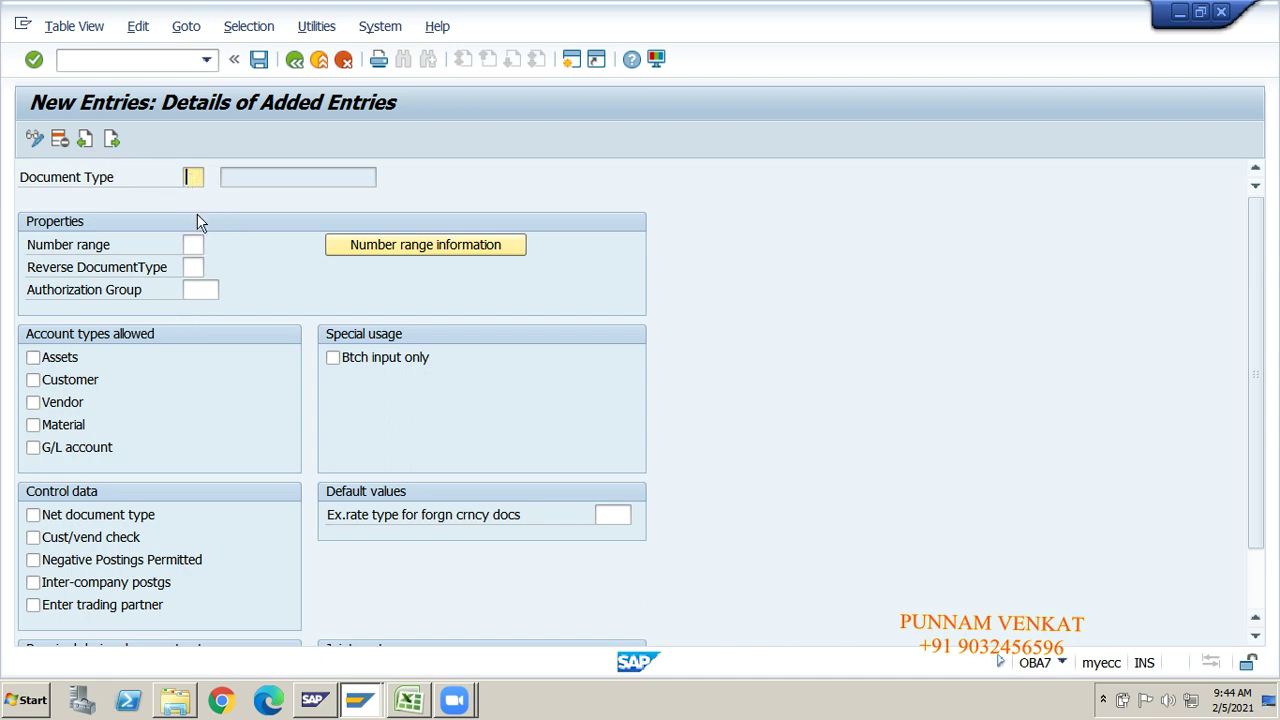
pyautogui.click(196, 244)
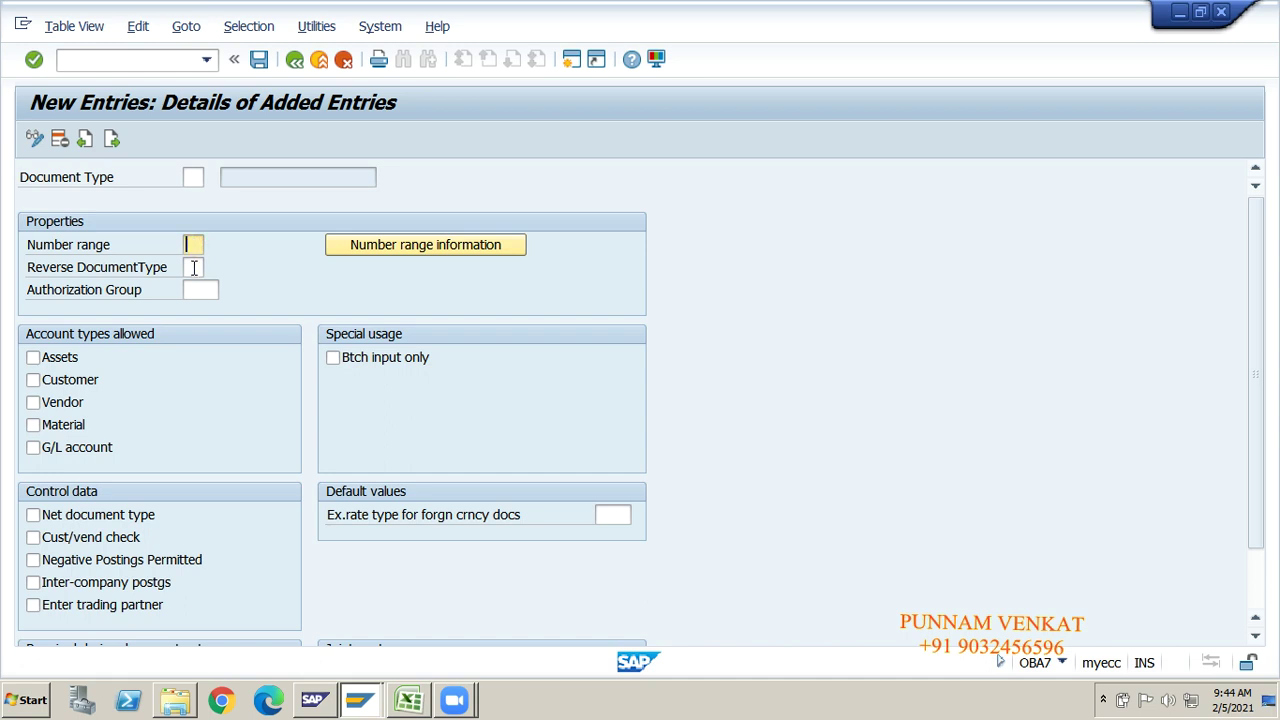
pyautogui.click(194, 267)
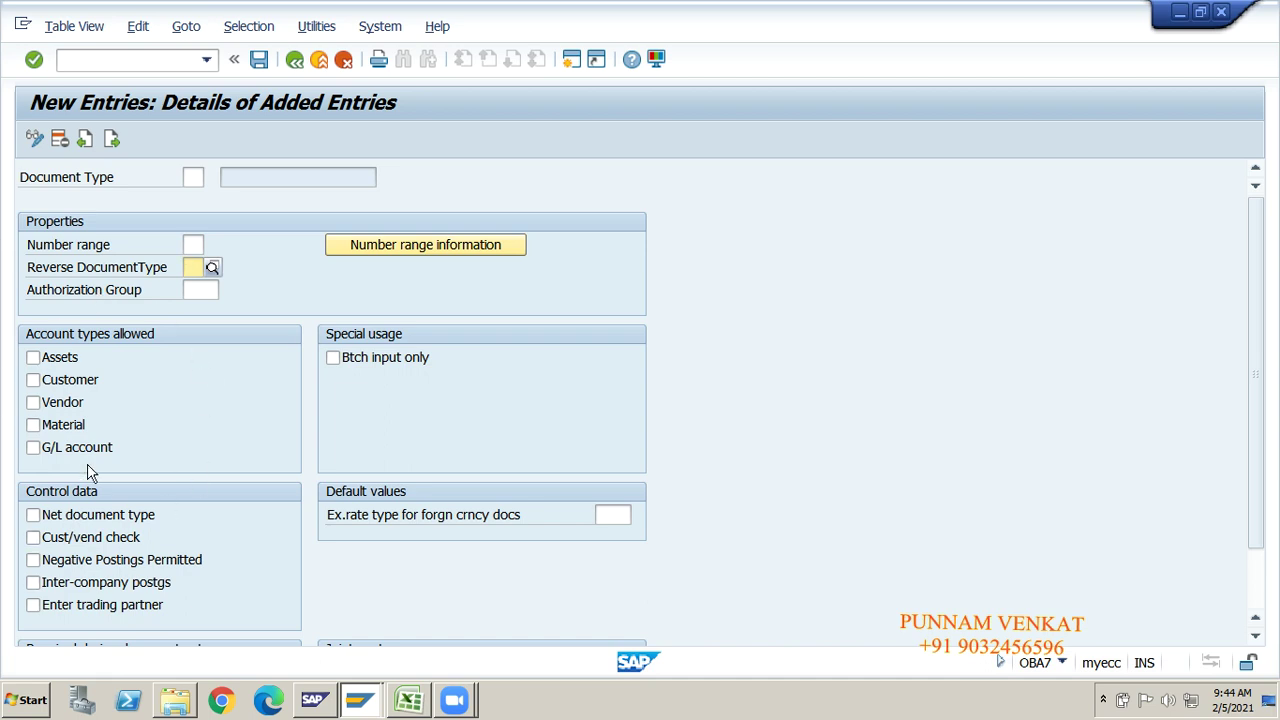
pyautogui.click(320, 62)
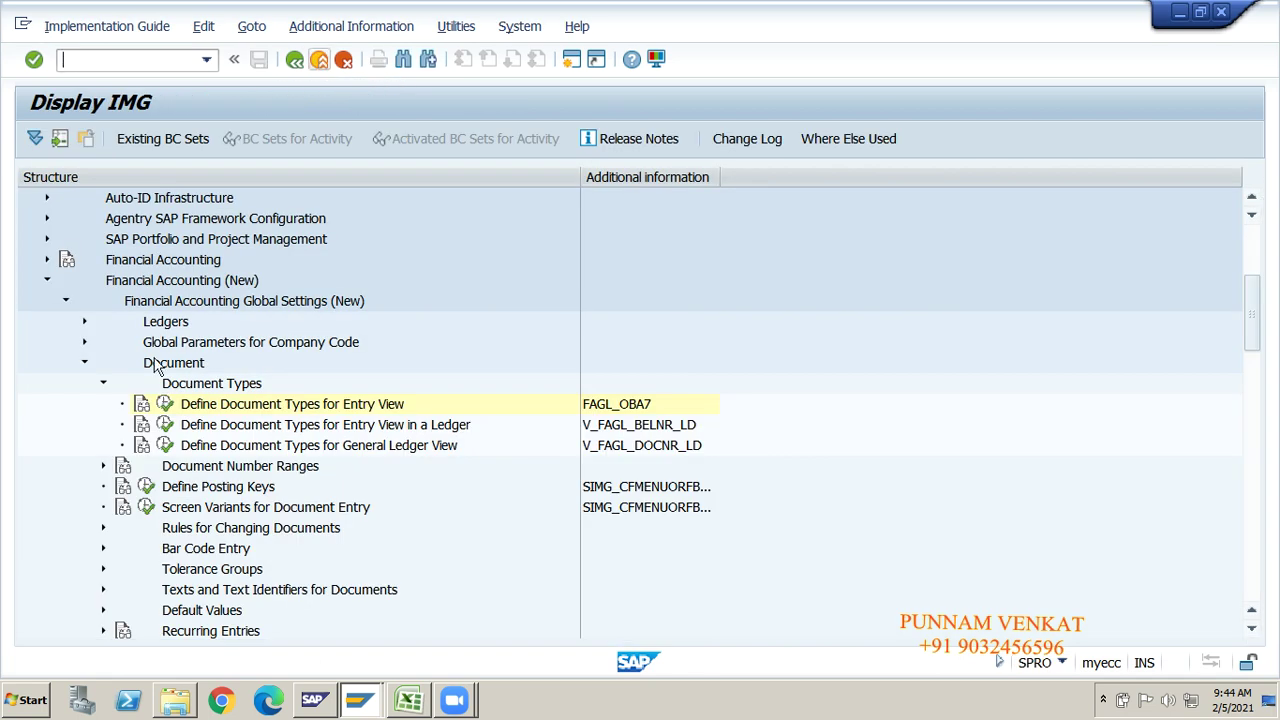
# Reopen Define Document Types for Entry View and position the document type list at SA.
pyautogui.click(165, 404)
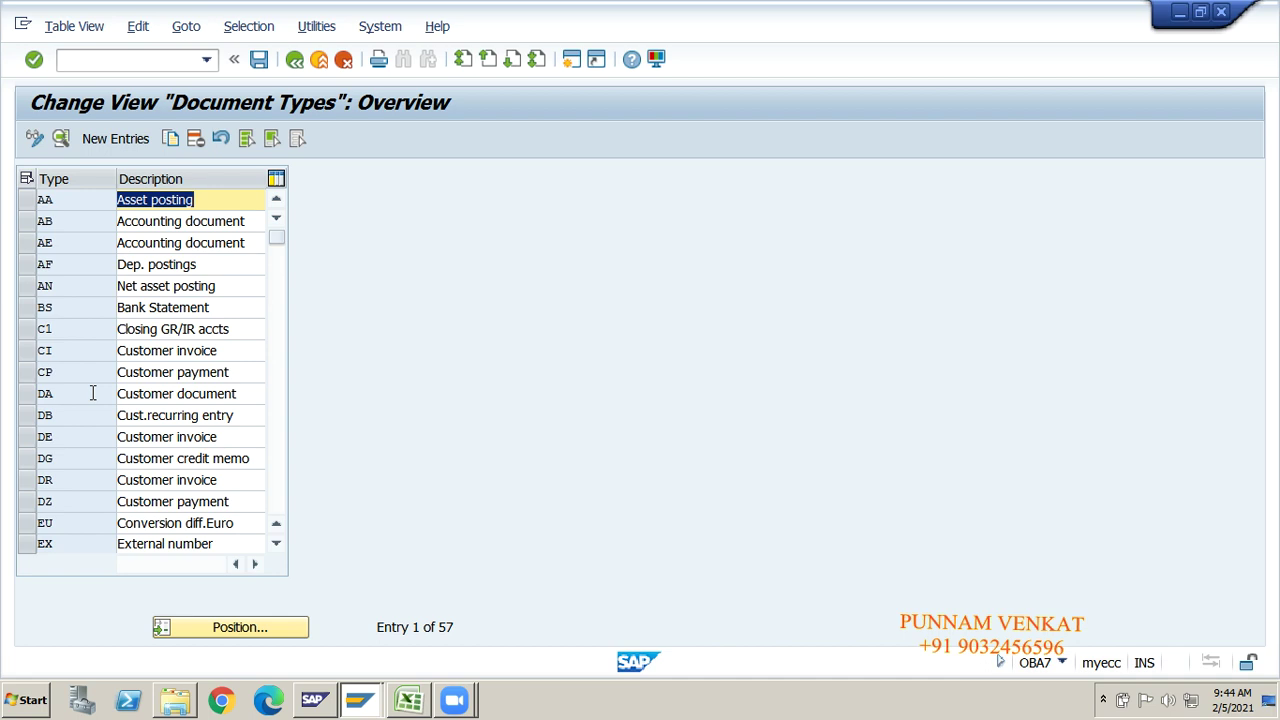
pyautogui.click(294, 60)
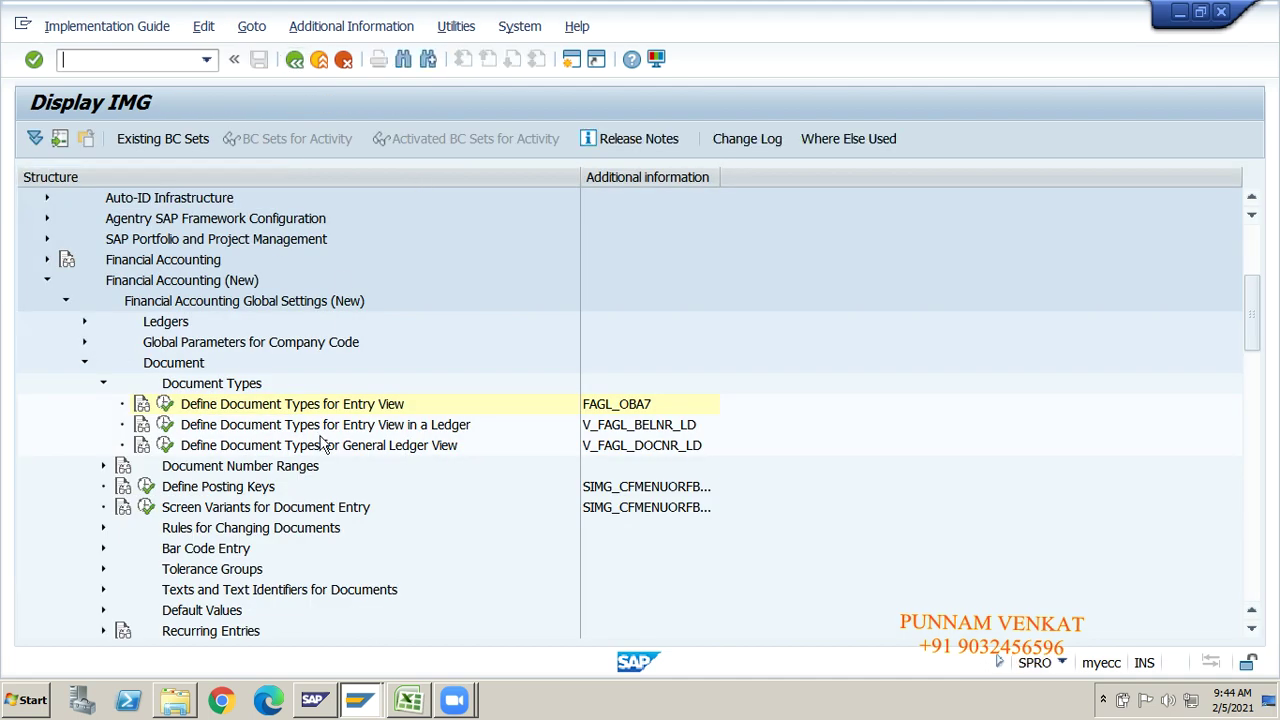
pyautogui.click(164, 404)
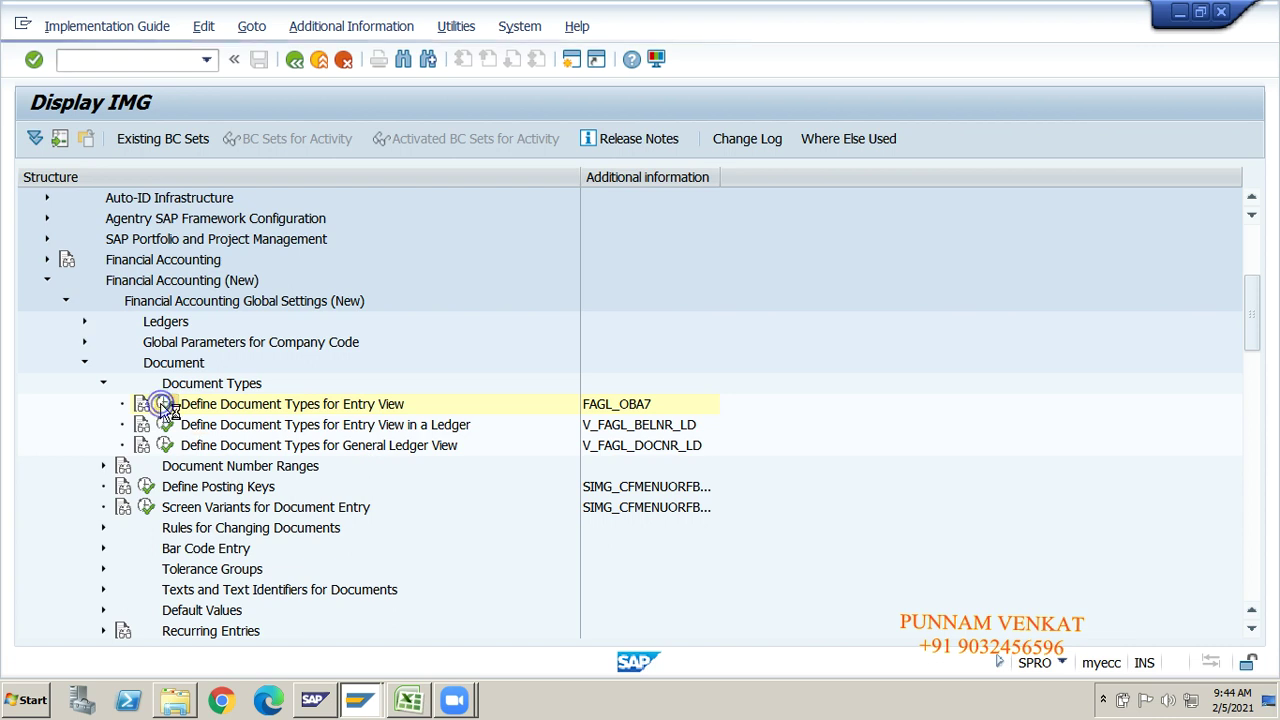
pyautogui.click(205, 630)
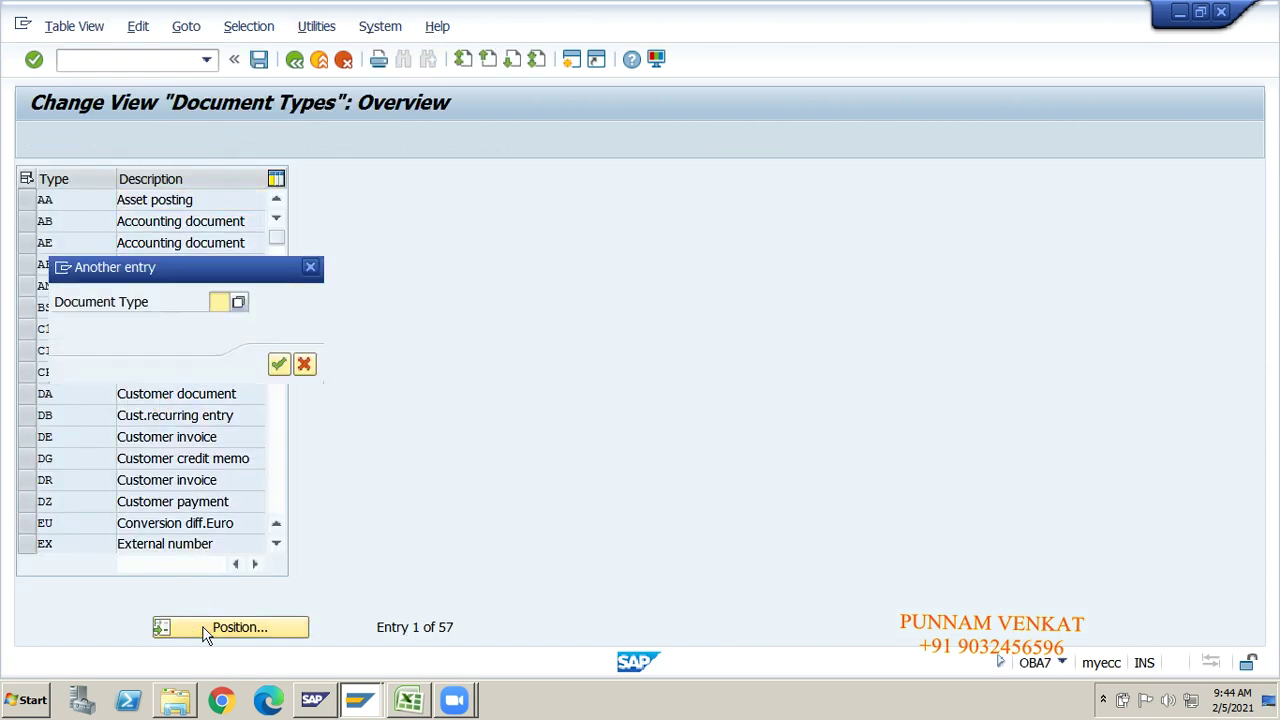
pyautogui.write('sa')
pyautogui.press('Return')
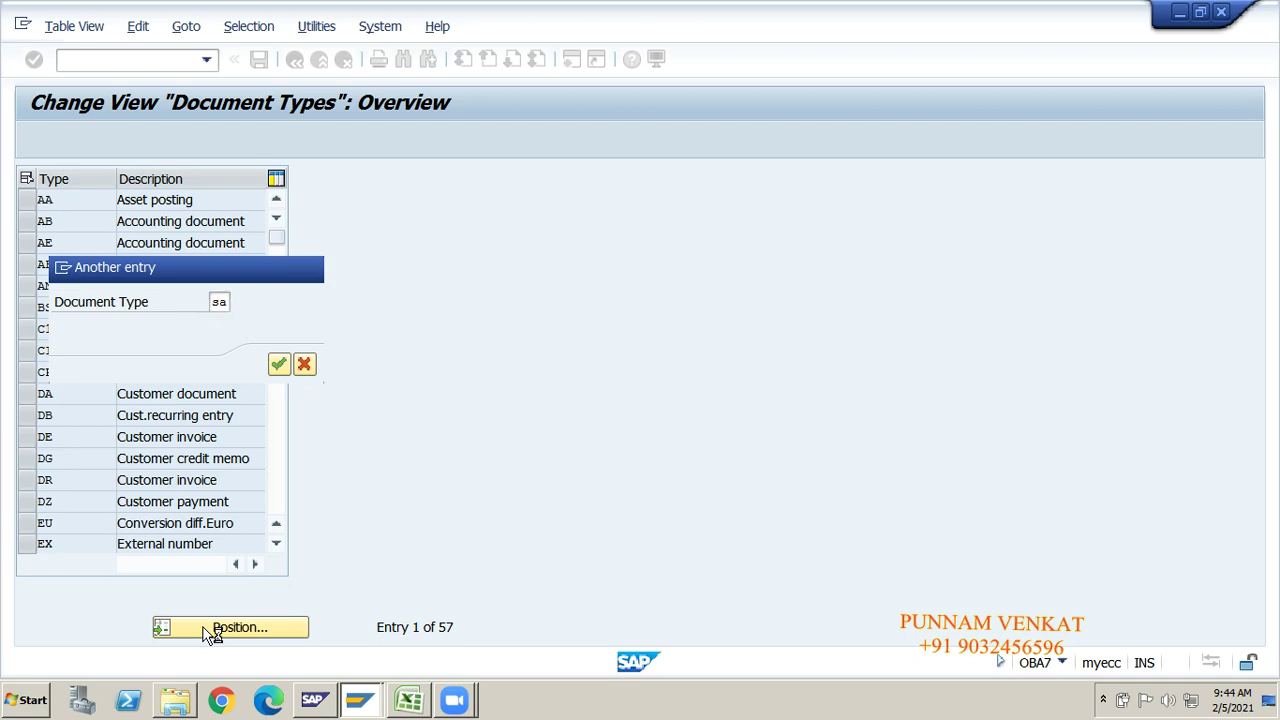
pyautogui.press('Return')
pyautogui.click(30, 203)
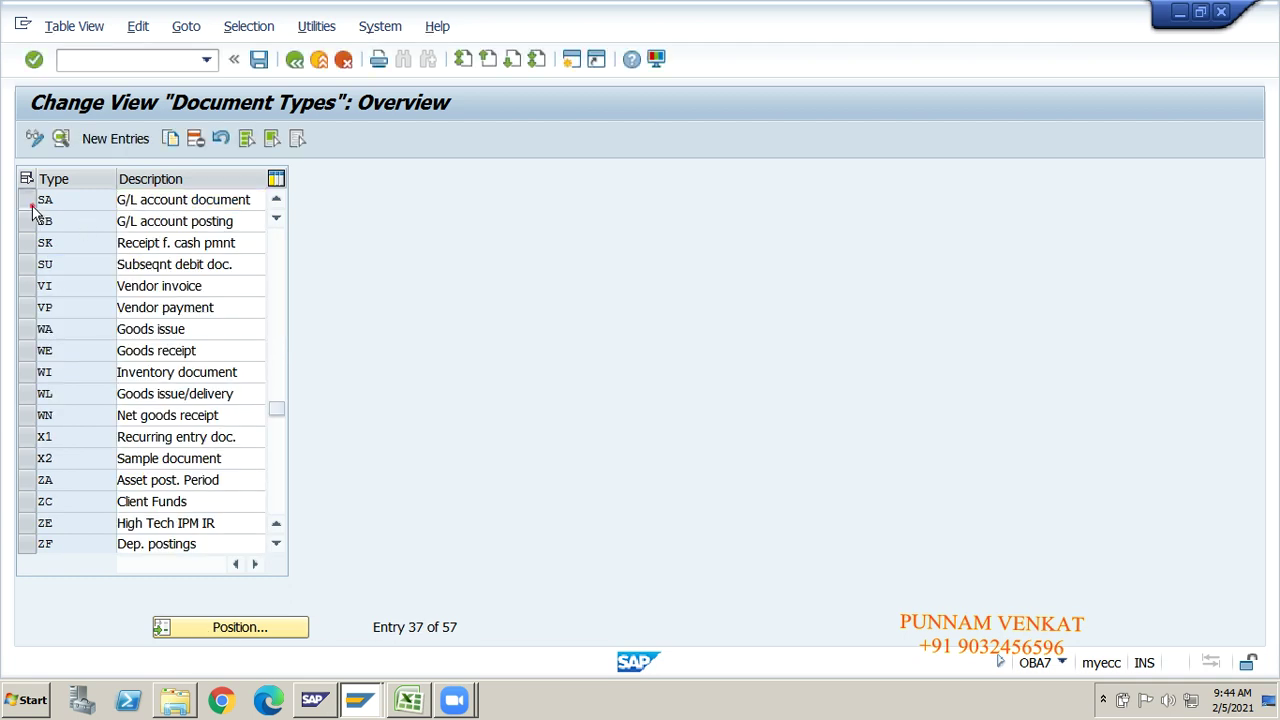
pyautogui.click(32, 210)
# Position the document type list at AB and open the details of that accounting document type.
pyautogui.click(265, 627)
pyautogui.write('ab')
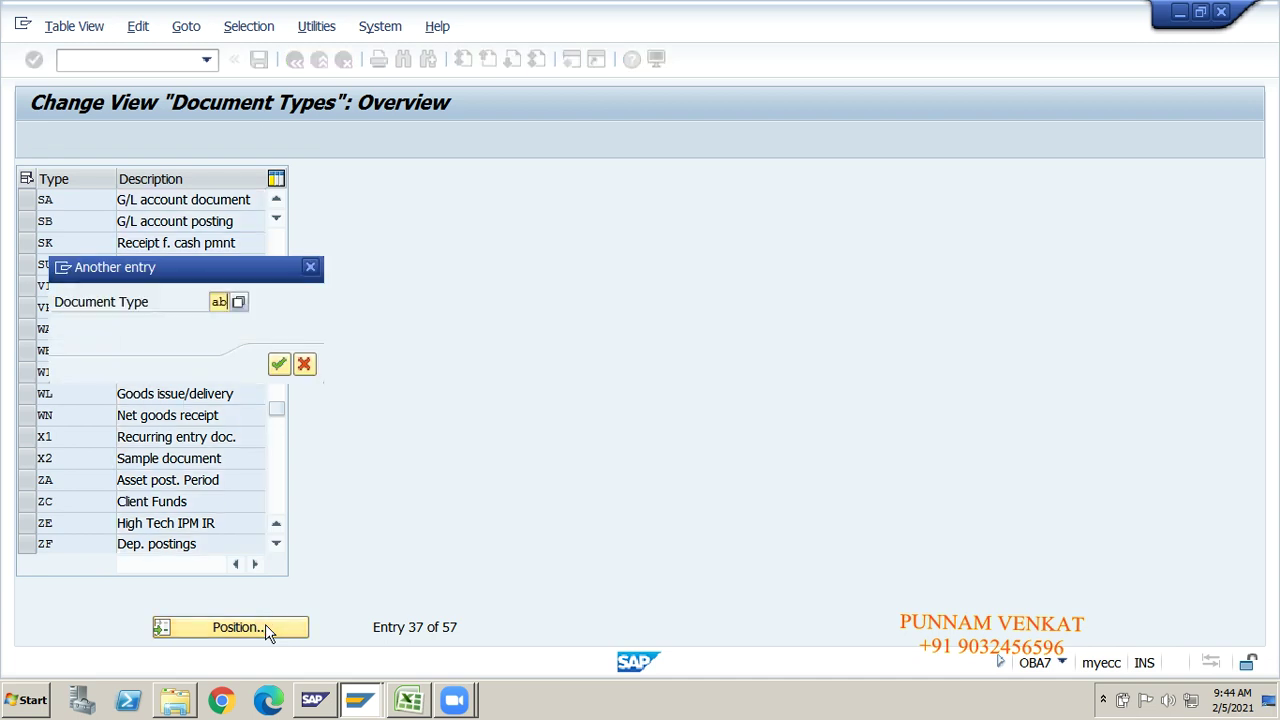
pyautogui.press('Return')
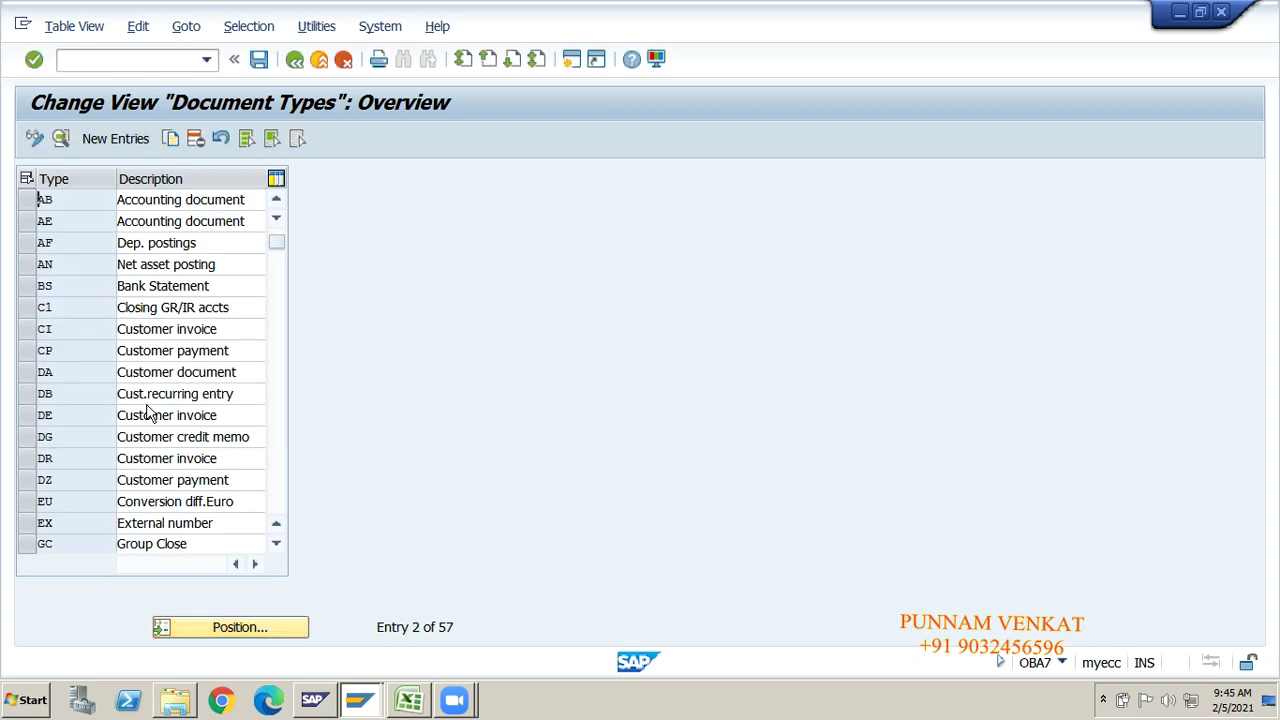
pyautogui.click(26, 205)
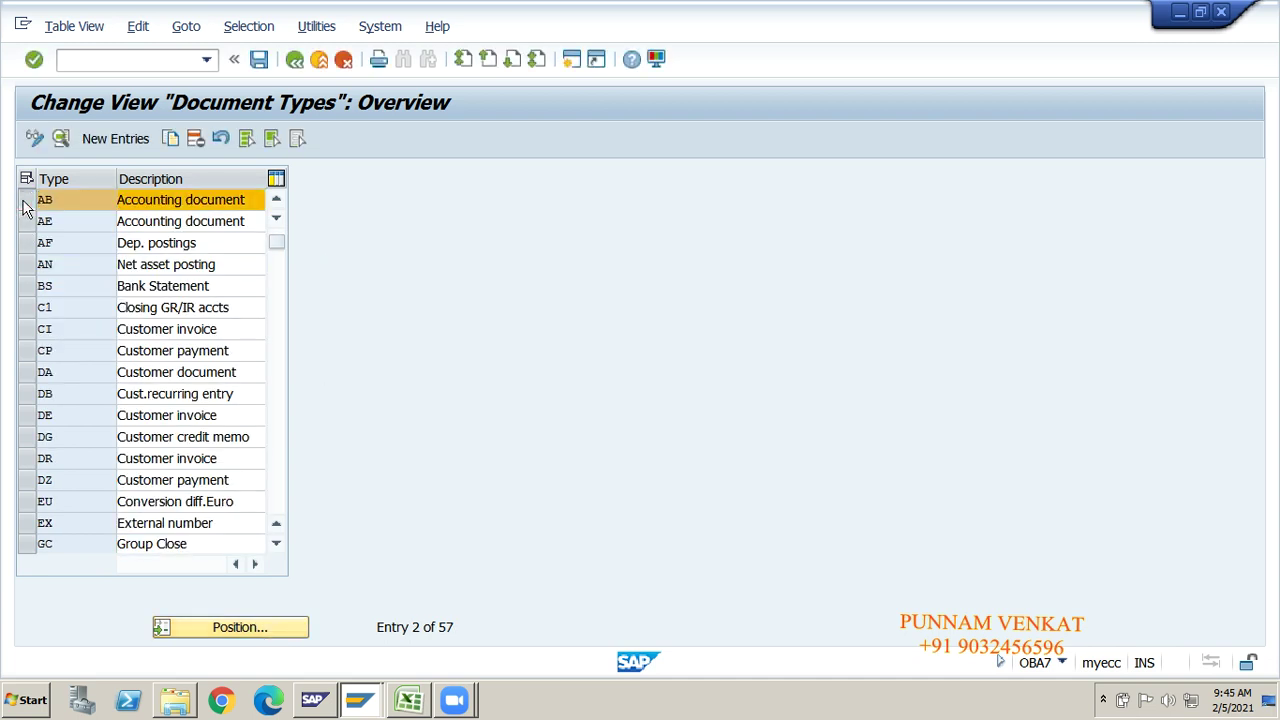
pyautogui.click(61, 138)
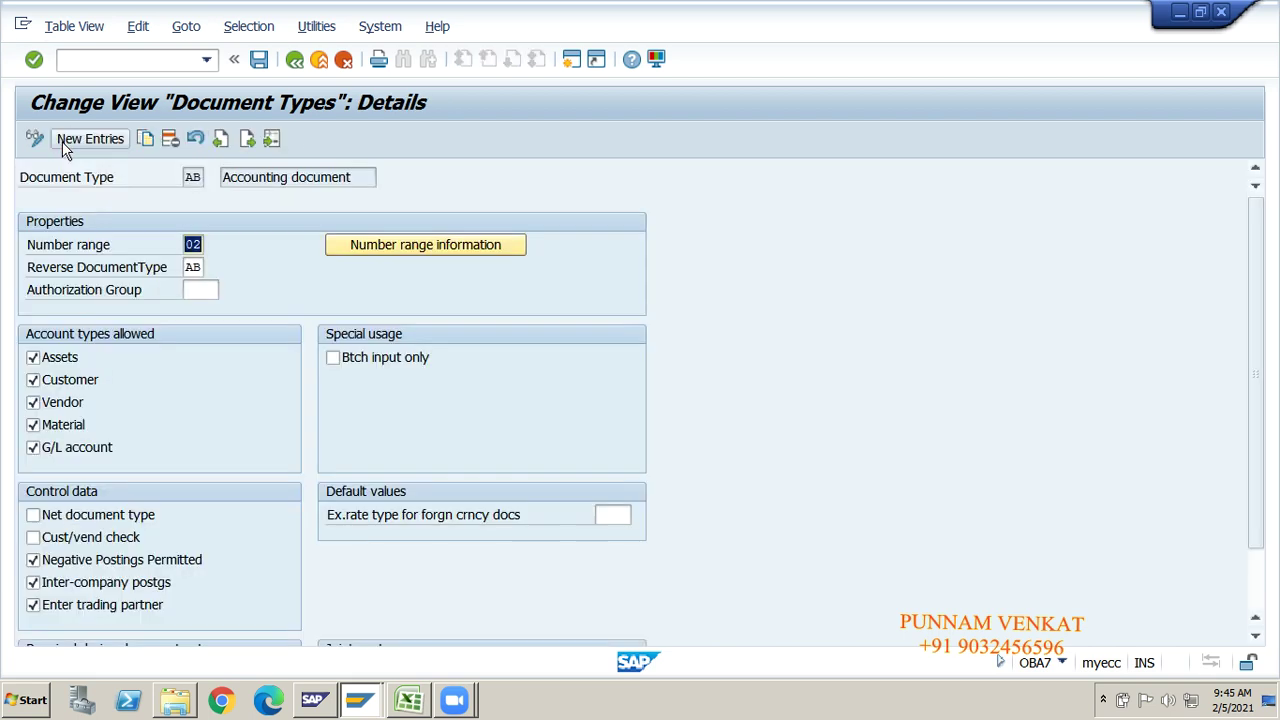
# Check the number range and document type of AB, return to the overview and deselect its row.
pyautogui.click(195, 246)
pyautogui.click(192, 175)
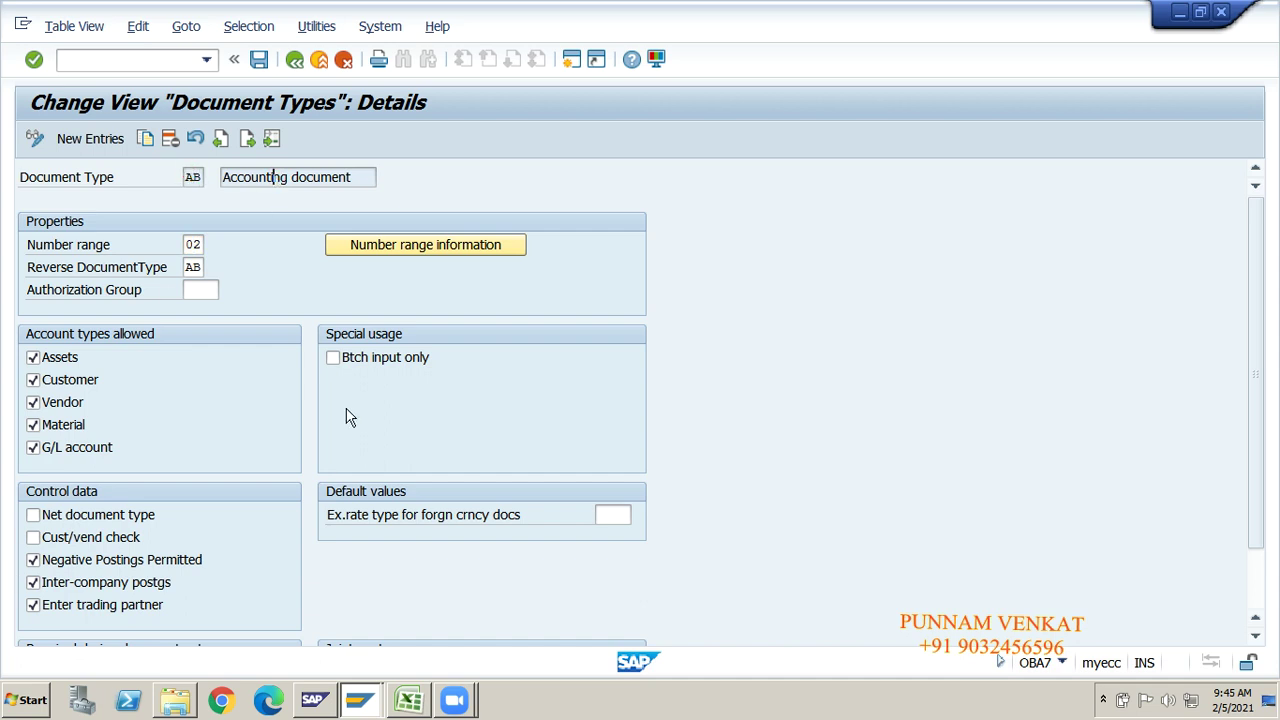
pyautogui.click(294, 62)
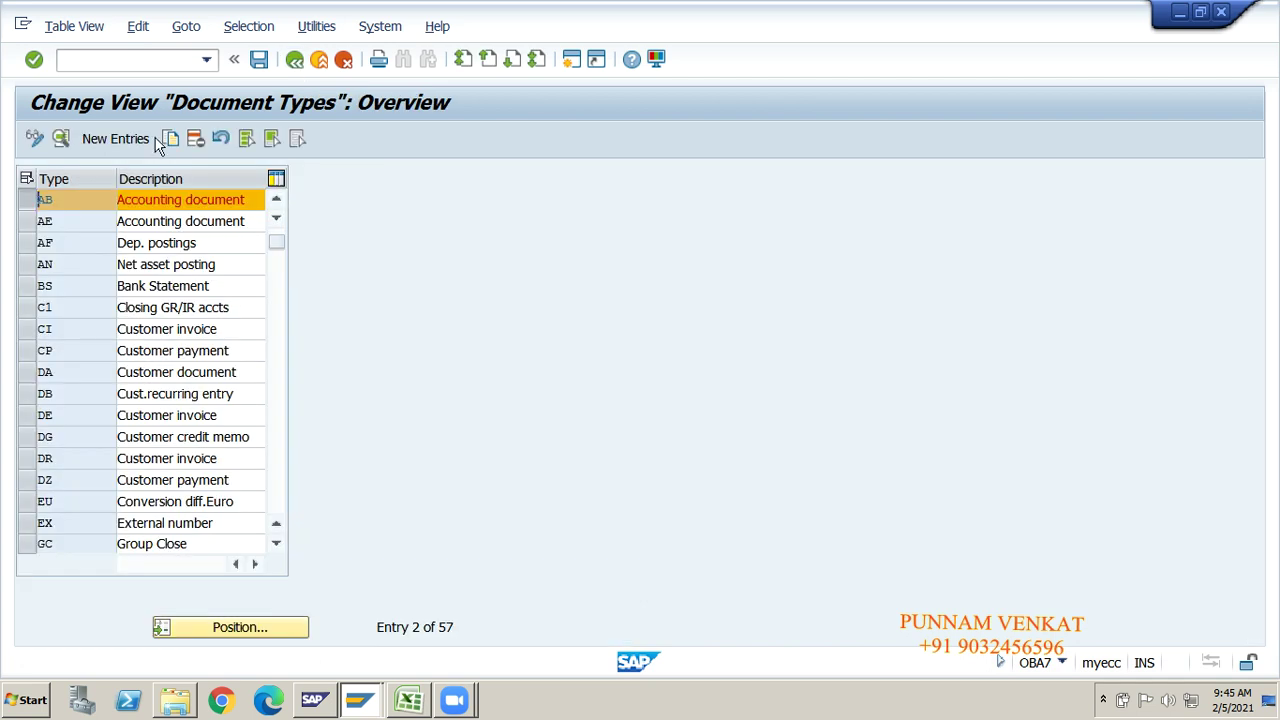
pyautogui.click(26, 203)
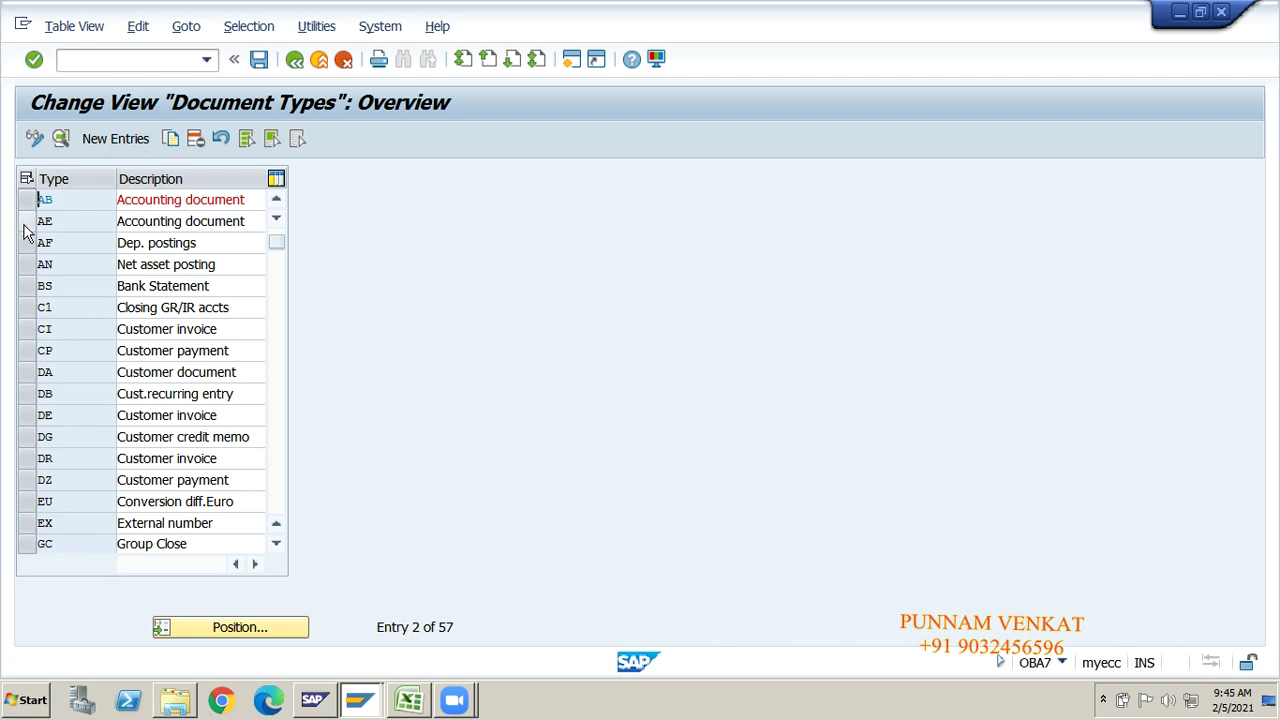
# Position the document type list at SA and open the G/L account document's details.
pyautogui.click(221, 626)
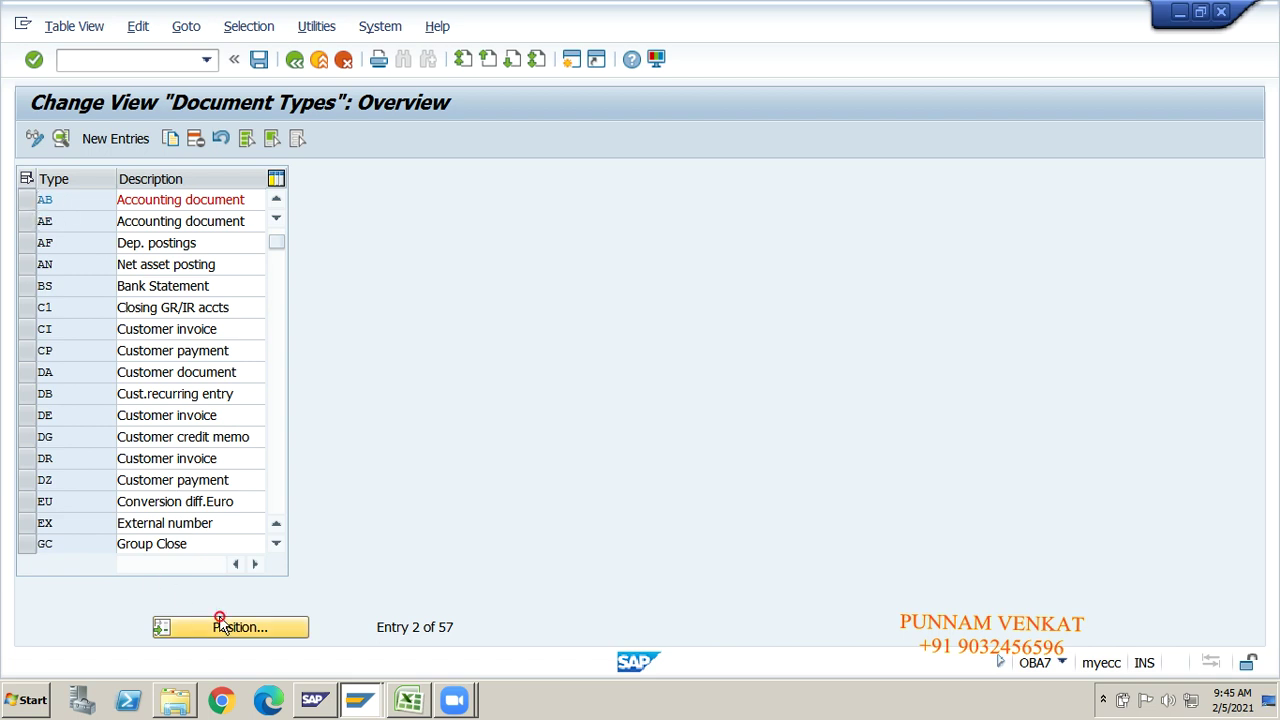
pyautogui.write('SA')
pyautogui.press('Return')
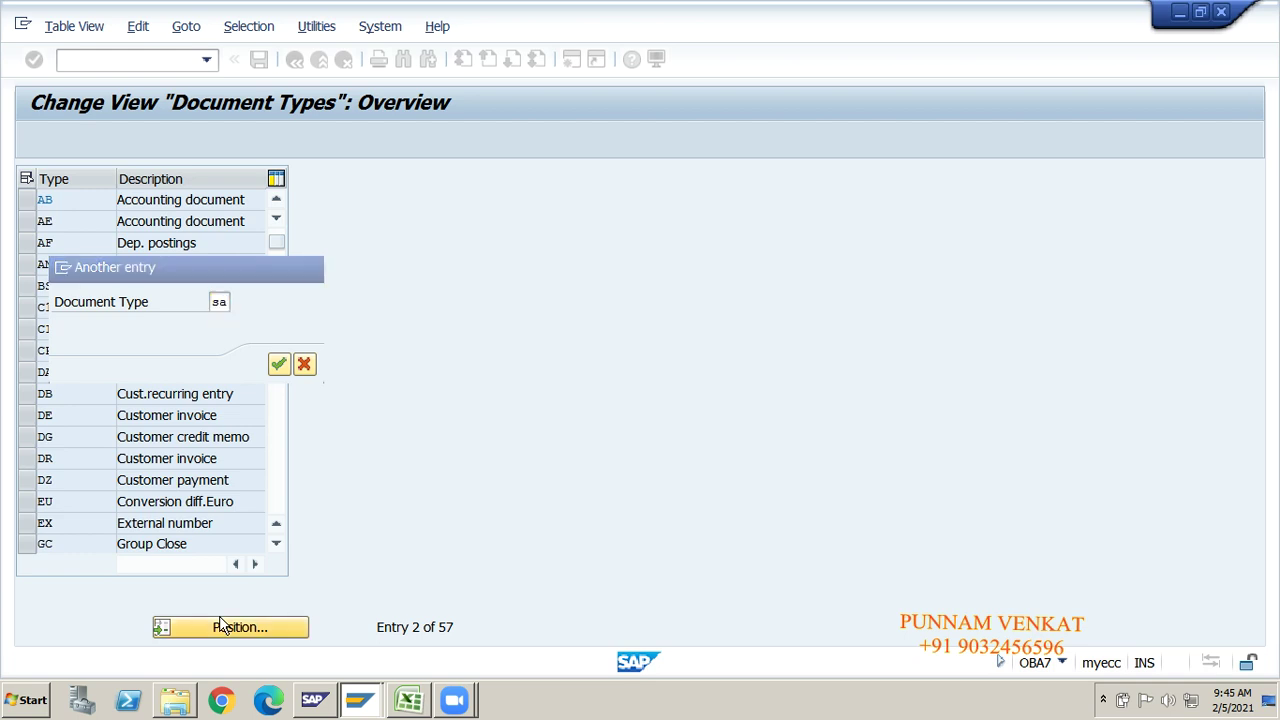
pyautogui.click(26, 200)
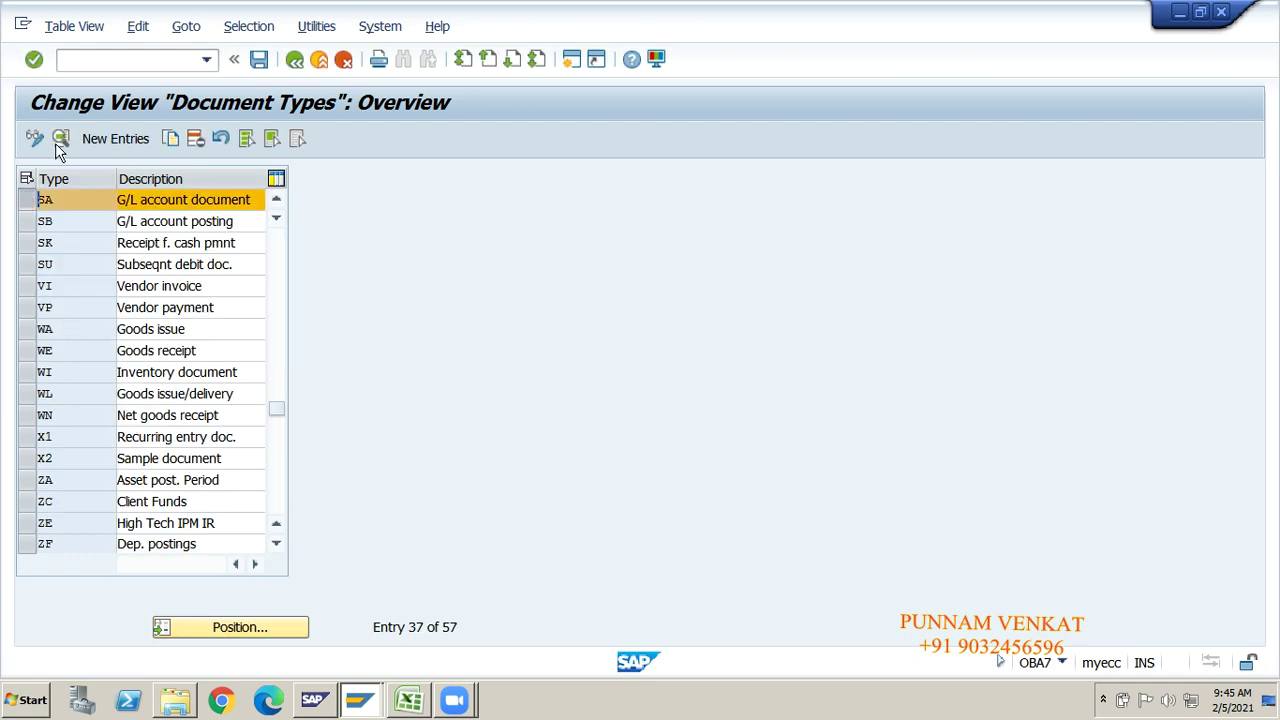
pyautogui.click(57, 145)
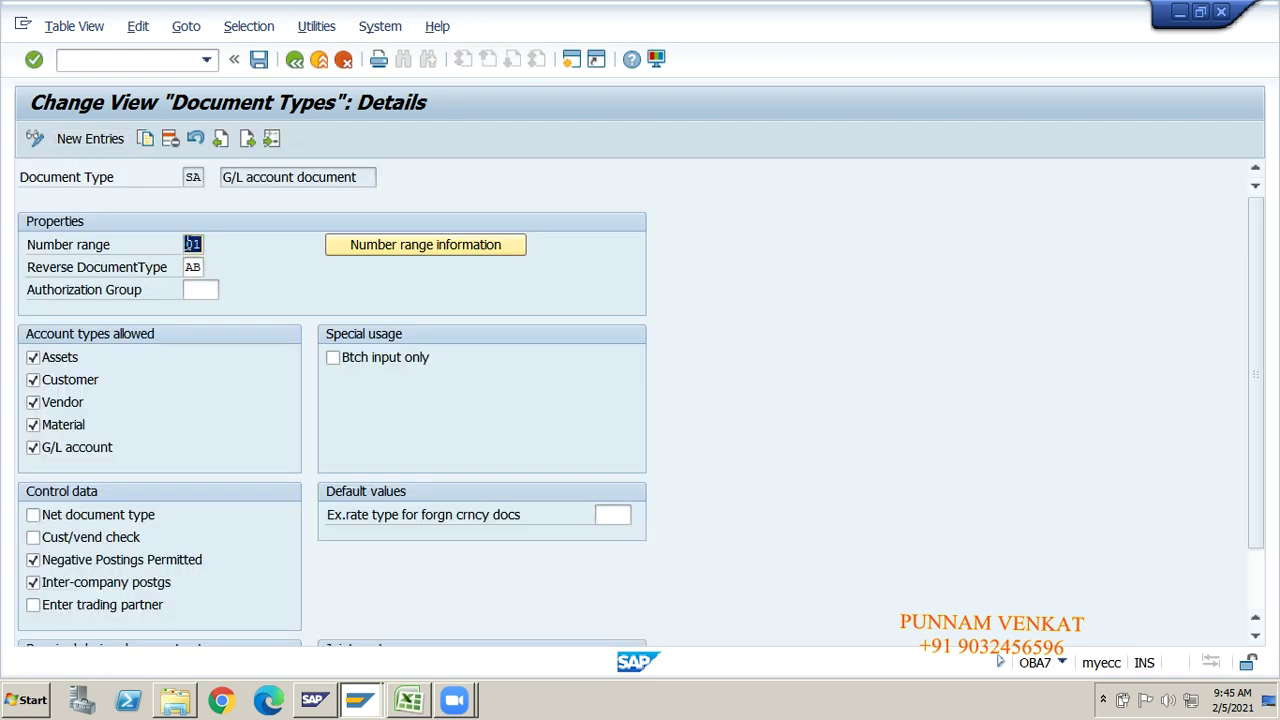
# Check the number range assigned to SA and exit to the IMG structure.
pyautogui.click(189, 243)
pyautogui.doubleClick(196, 242)
pyautogui.click(318, 62)
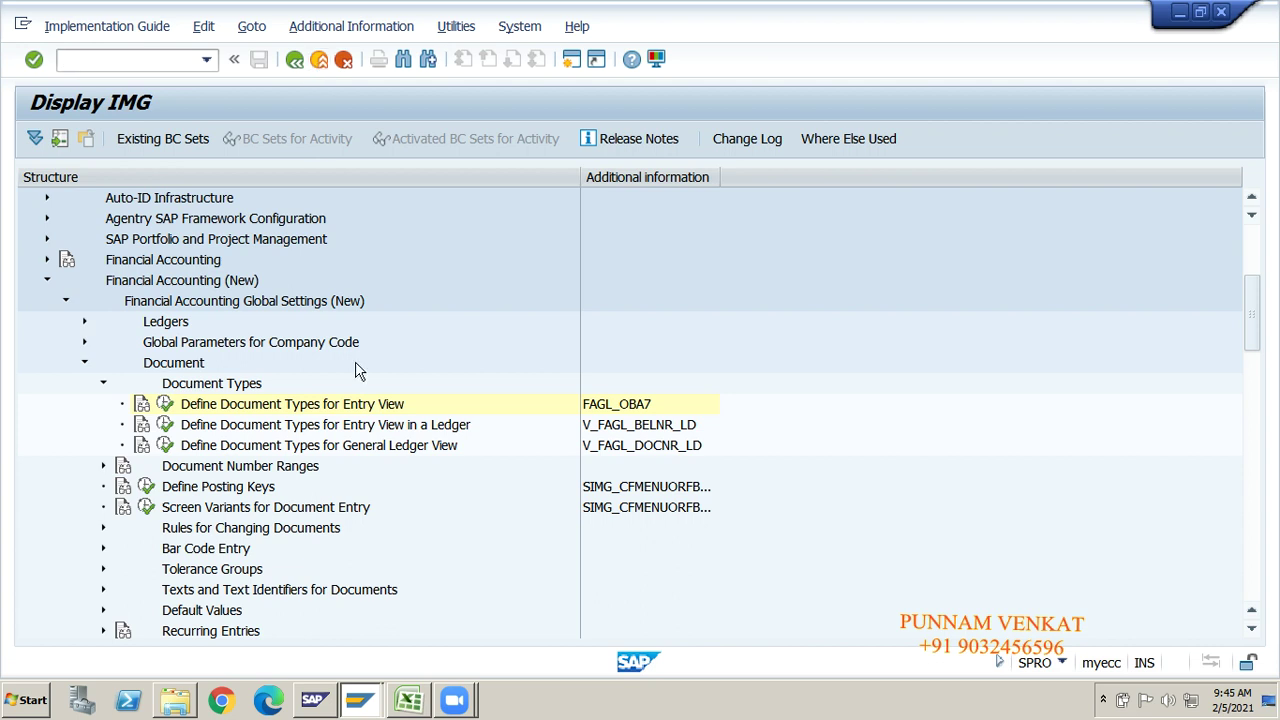
# Execute Define Document Types for General Ledger View and go to the ledger entry of its work area.
pyautogui.click(210, 447)
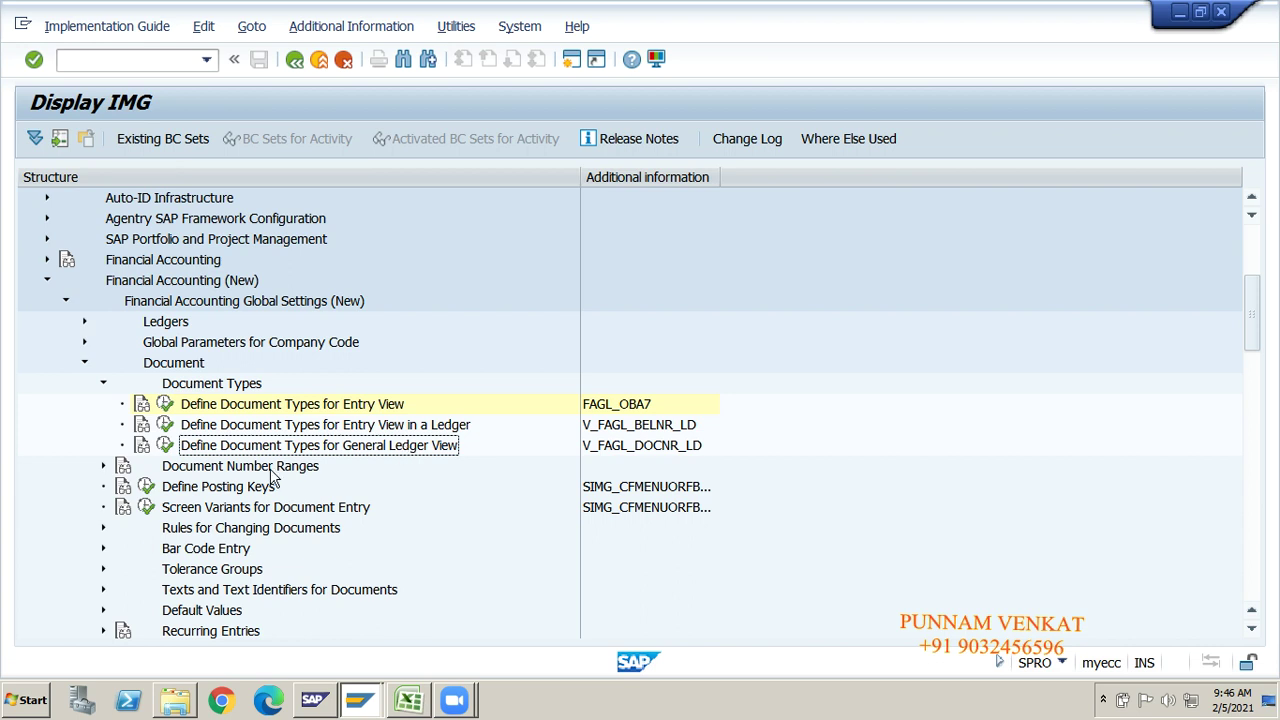
pyautogui.click(166, 447)
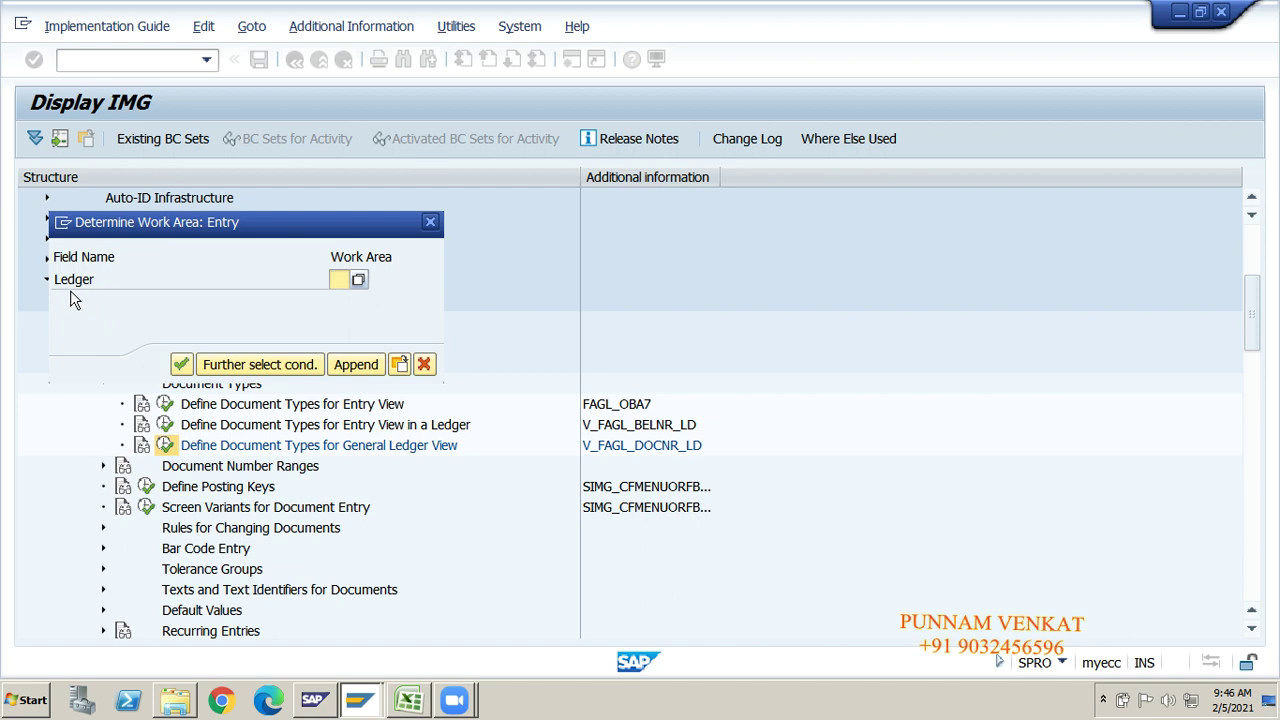
pyautogui.moveTo(57, 281); pyautogui.dragTo(98, 281)
pyautogui.click(339, 279)
# Try I1 as the work area ledger, clear it and look up the available ledgers.
pyautogui.write('I1')
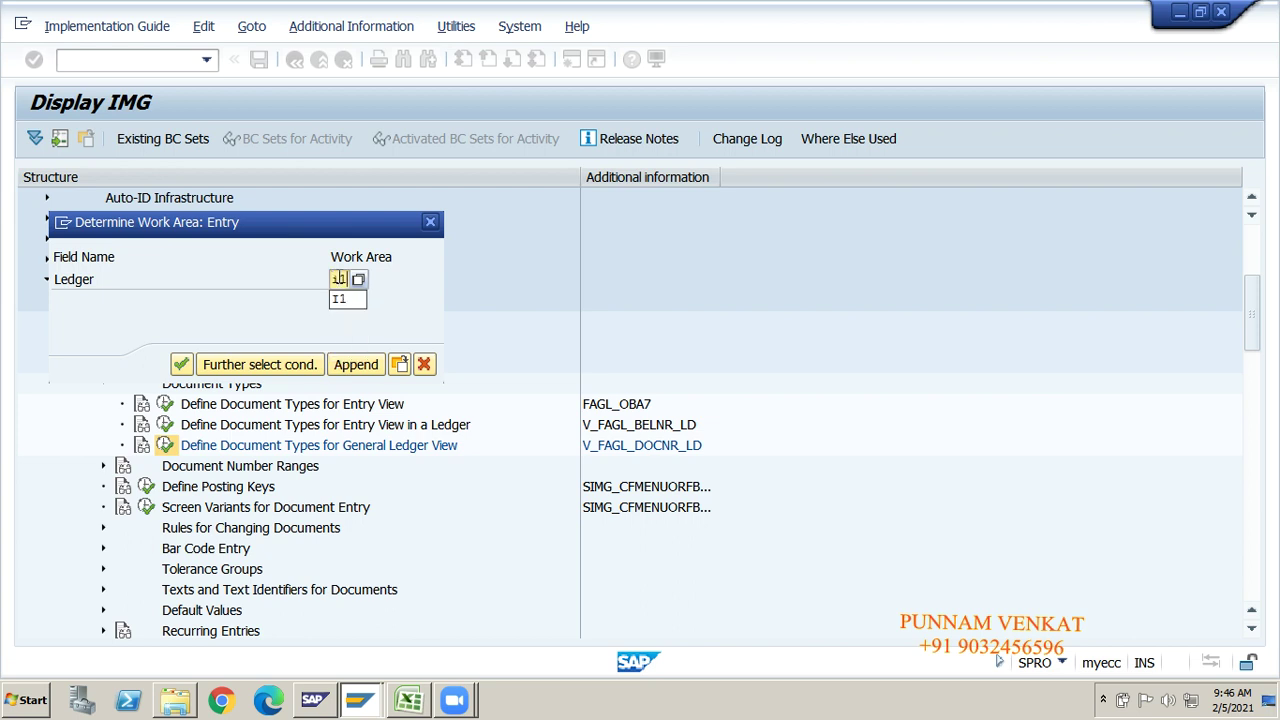
pyautogui.press('BackSpace')
pyautogui.press('BackSpace')
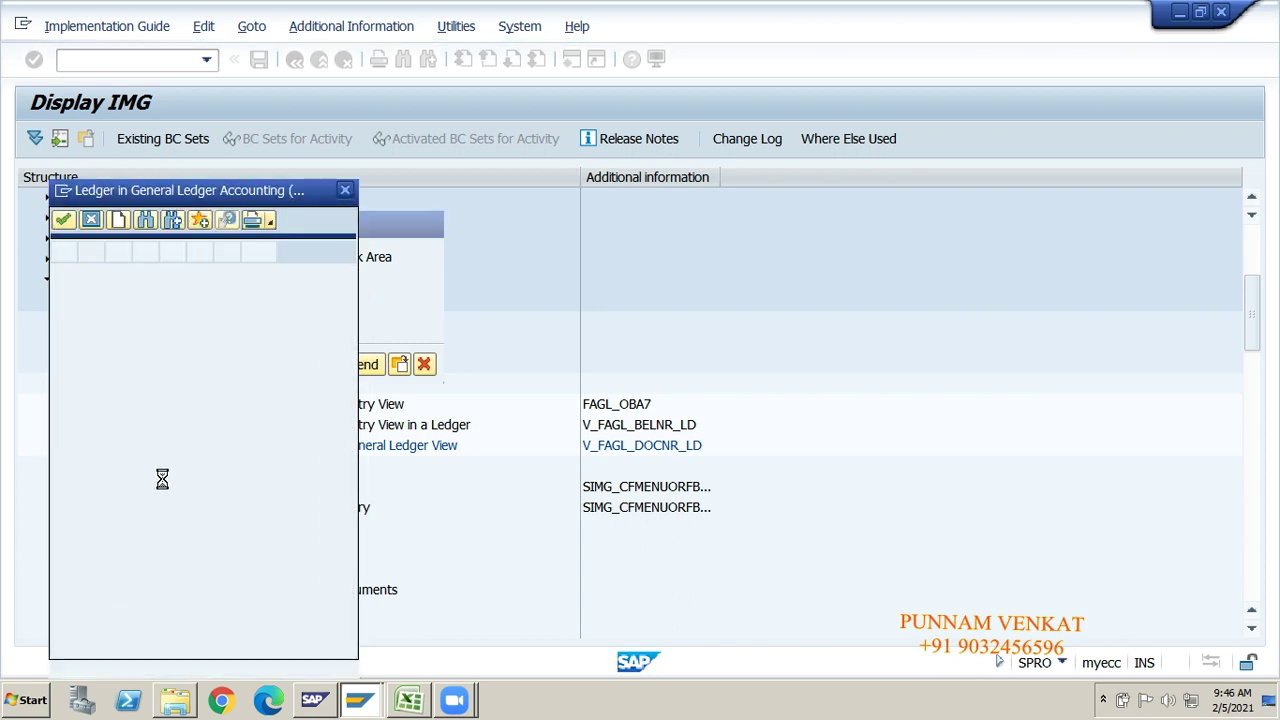
pyautogui.click(345, 191)
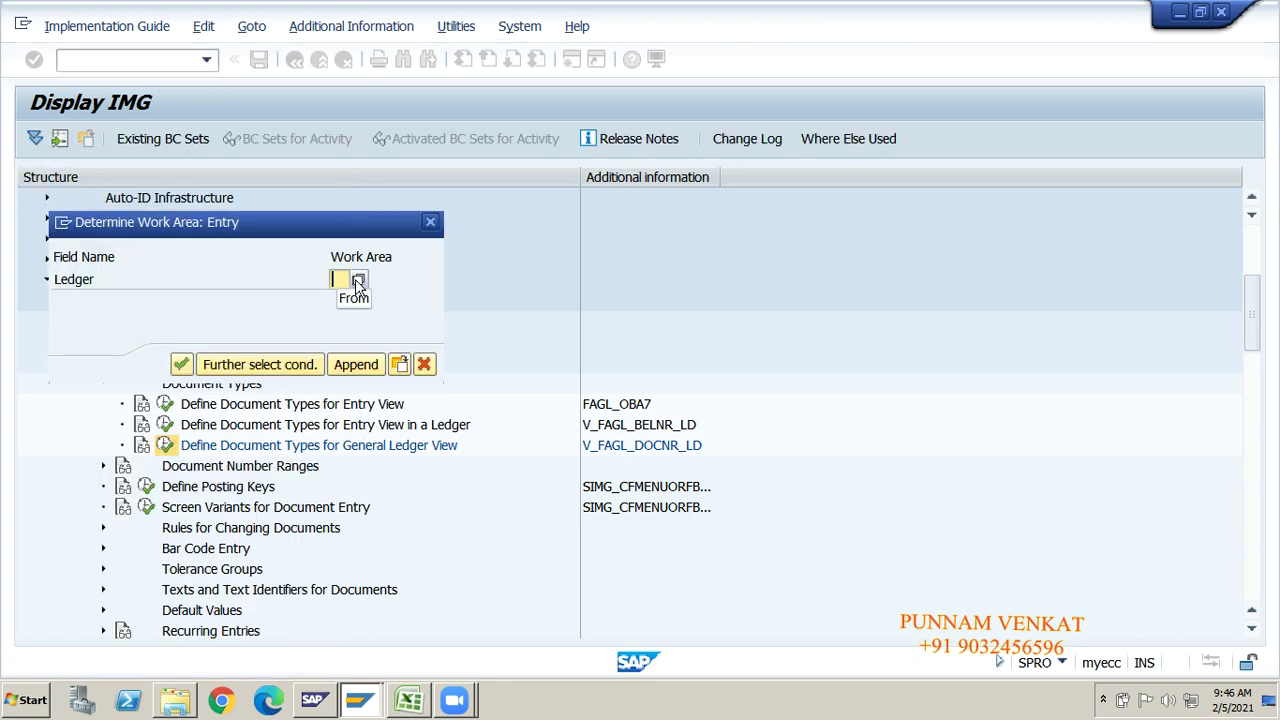
pyautogui.click(358, 281)
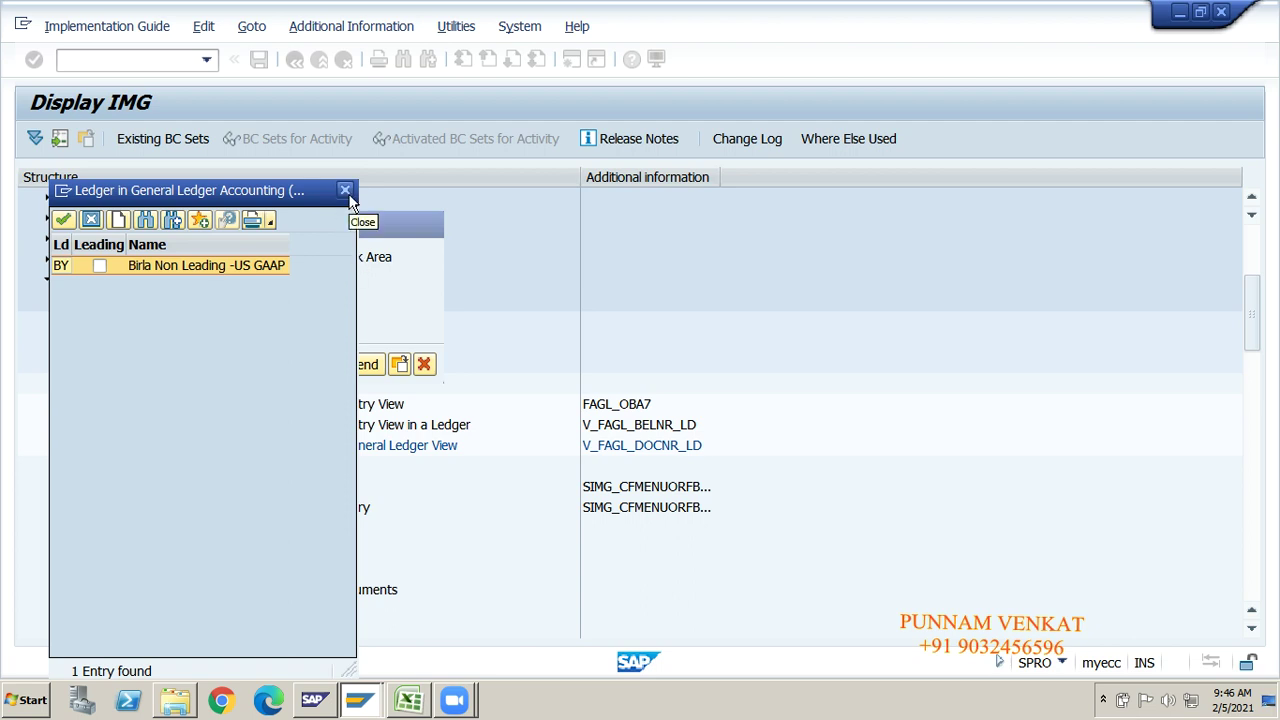
pyautogui.click(346, 192)
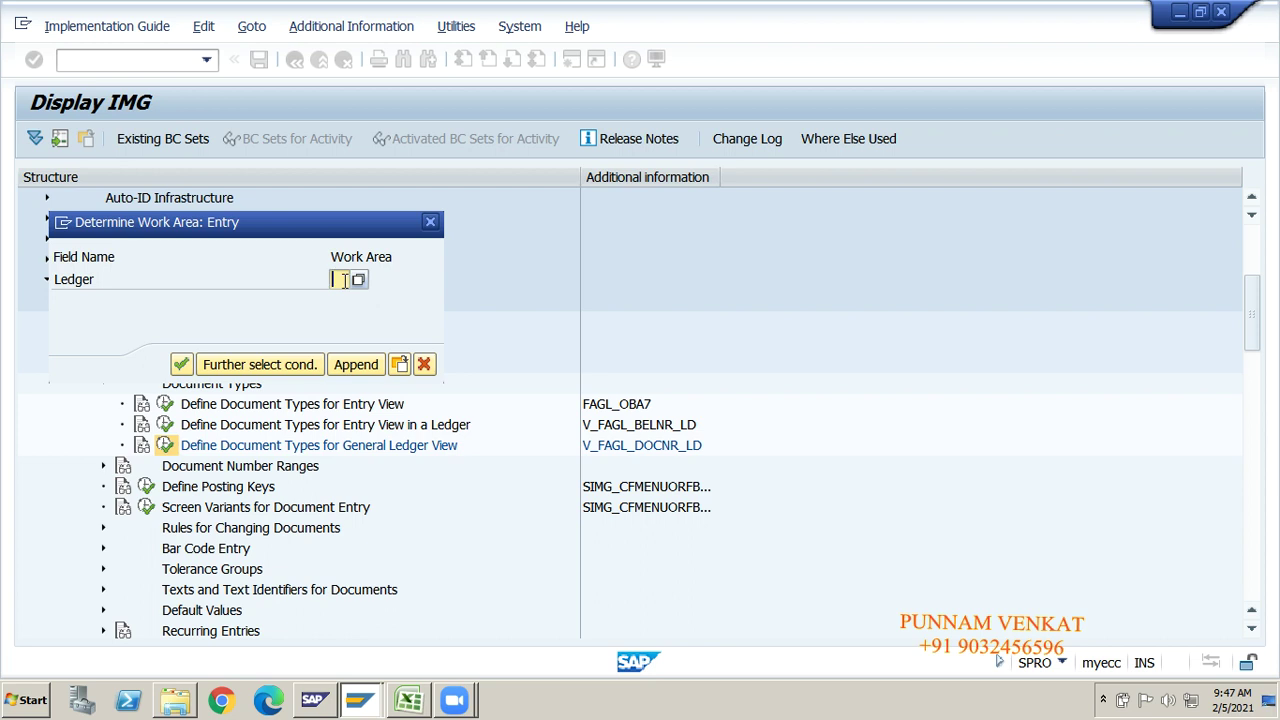
# Set the work area ledger to I1 and open its document types for general ledger view.
pyautogui.write('i')
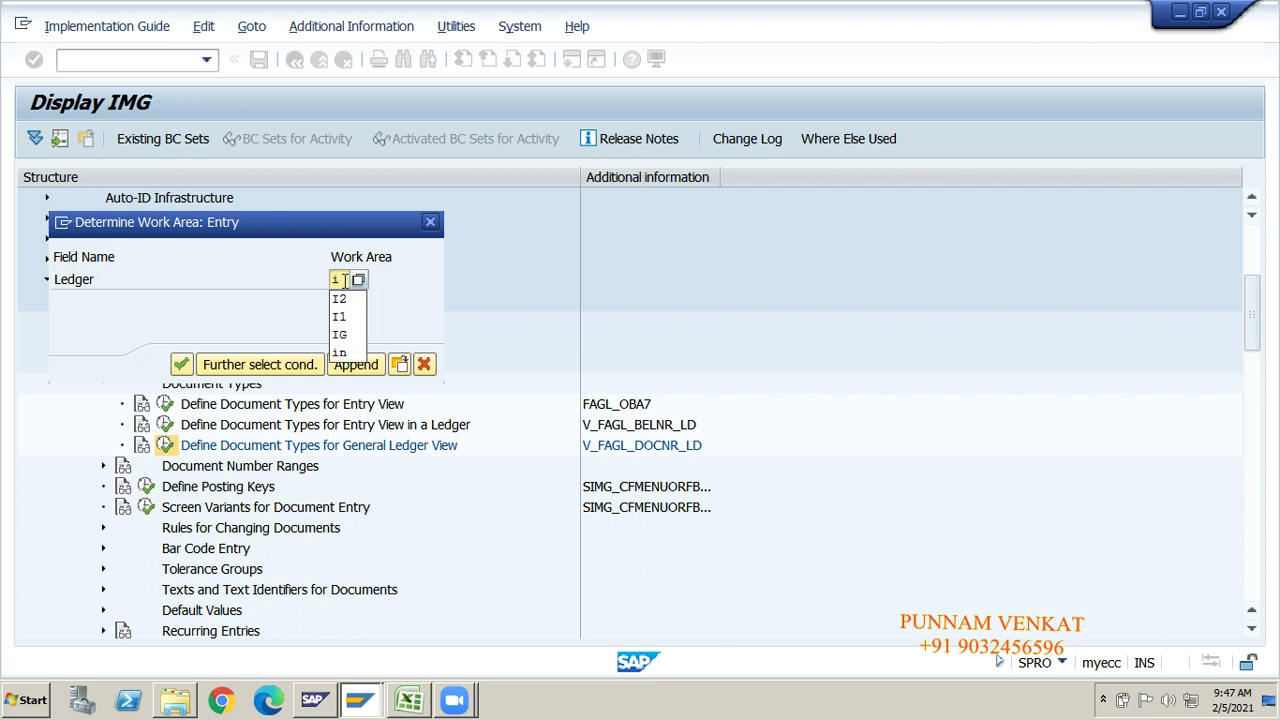
pyautogui.write('1')
pyautogui.press('Return')
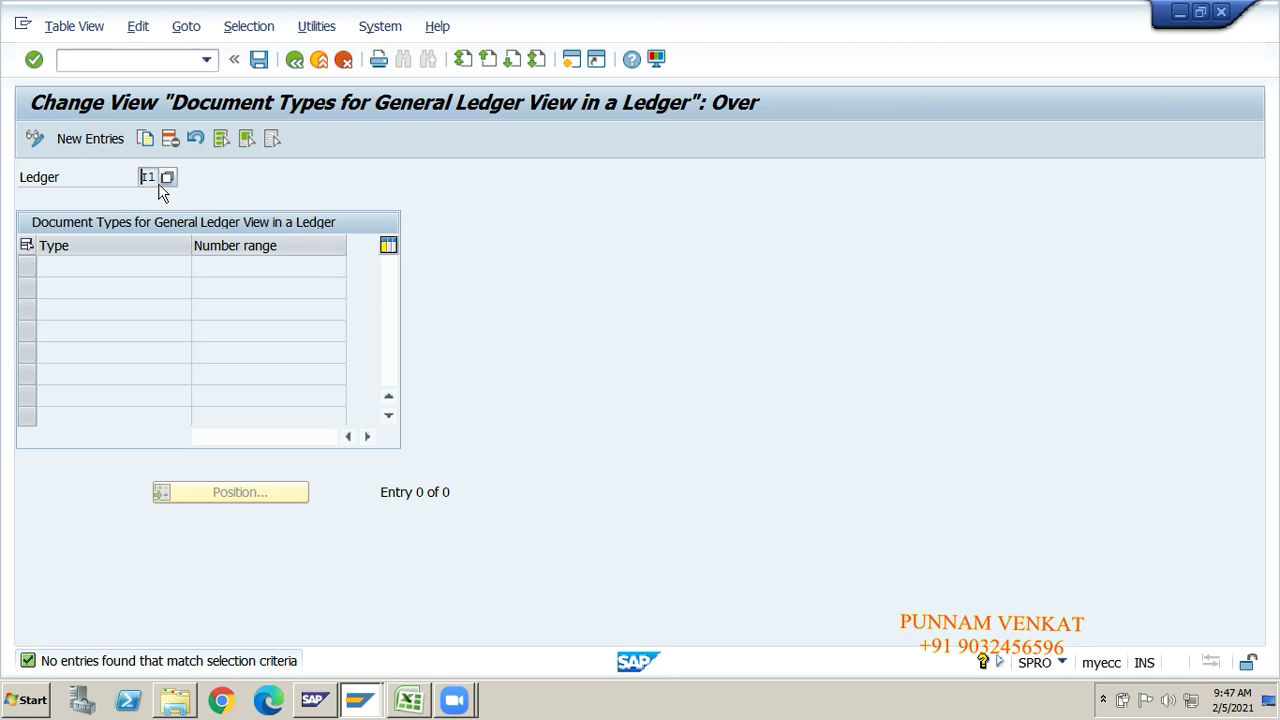
# Add new entries for ledger I1 assigning number range 98 to document types SA and AB.
pyautogui.click(102, 140)
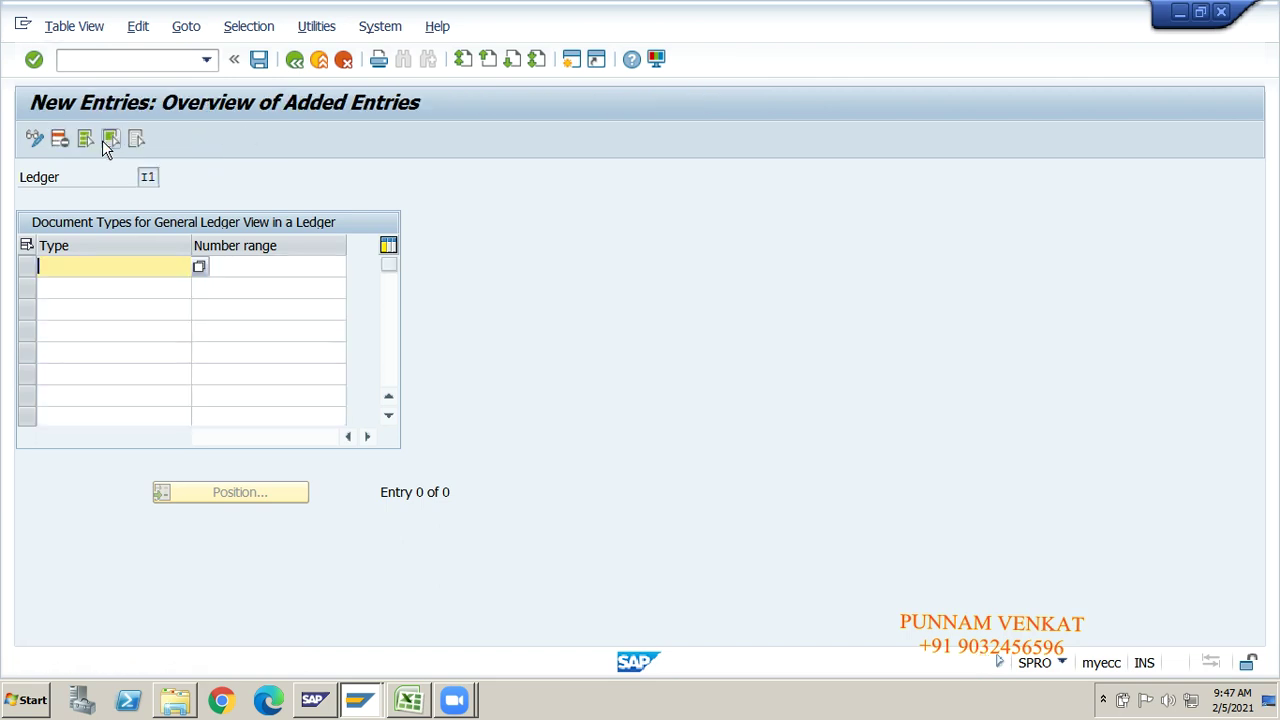
pyautogui.write('SA')
pyautogui.press('Tab')
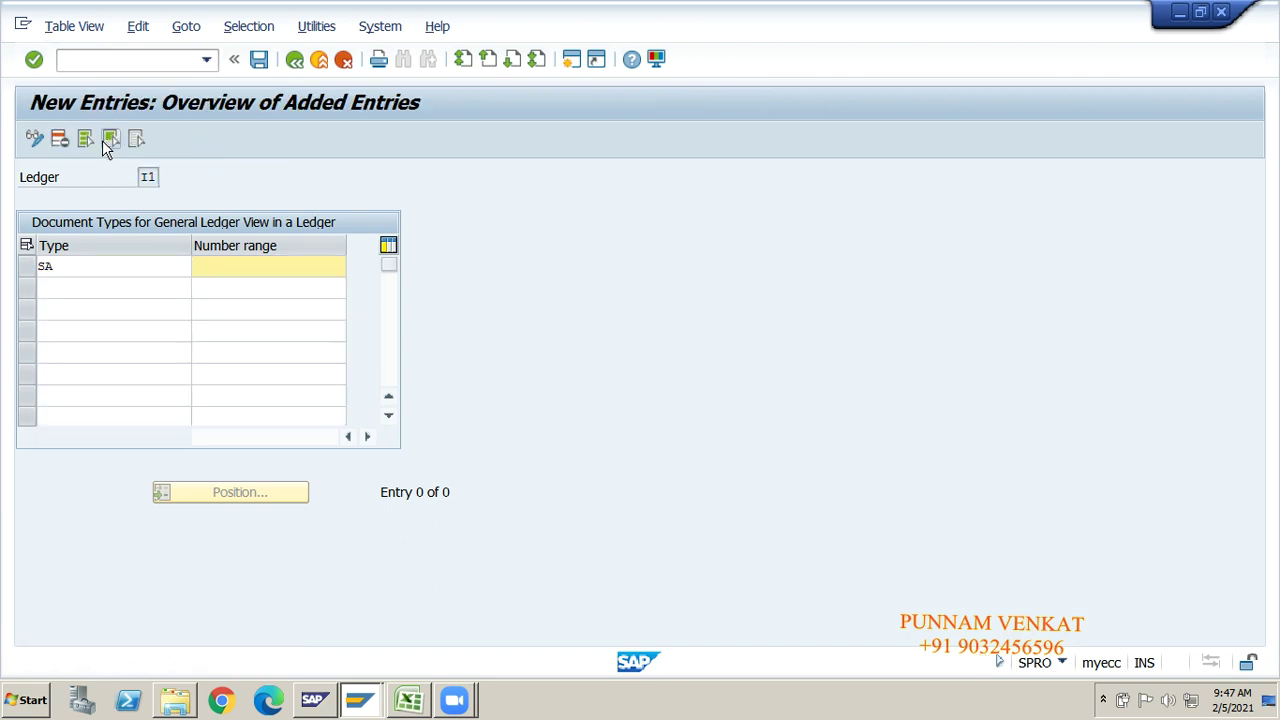
pyautogui.write('98')
pyautogui.press('Return')
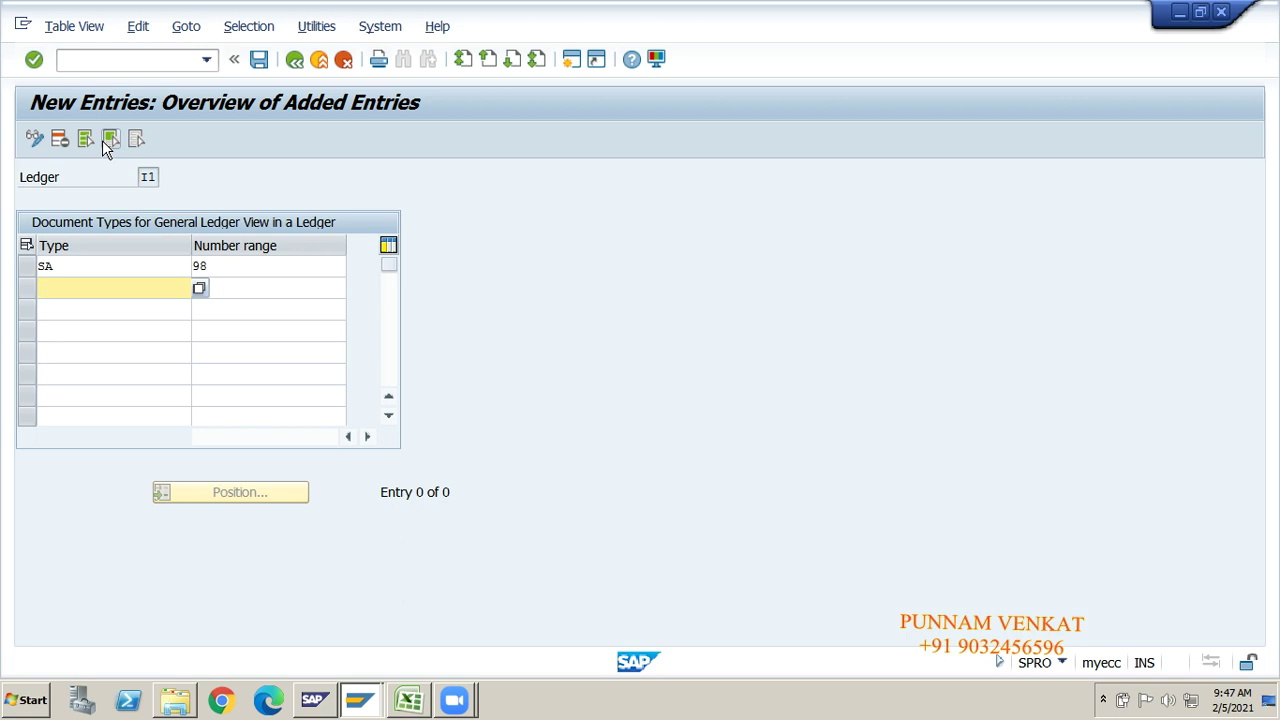
pyautogui.write('AB')
pyautogui.press('Tab')
pyautogui.write('98')
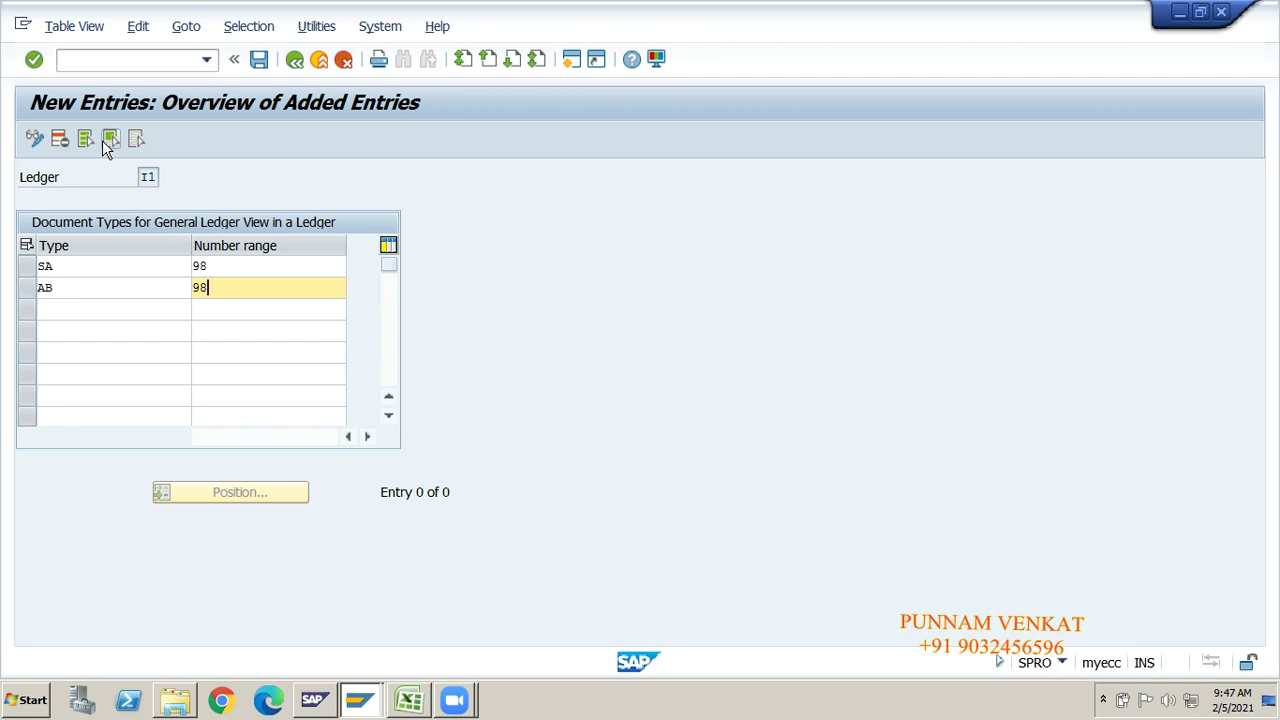
pyautogui.click(214, 265)
pyautogui.click(220, 289)
pyautogui.click(232, 268)
pyautogui.click(233, 287)
# Switch to the Excel notes and find the leading and non-leading ledger section on the GL Number Ranges sheet.
pyautogui.click(409, 699)
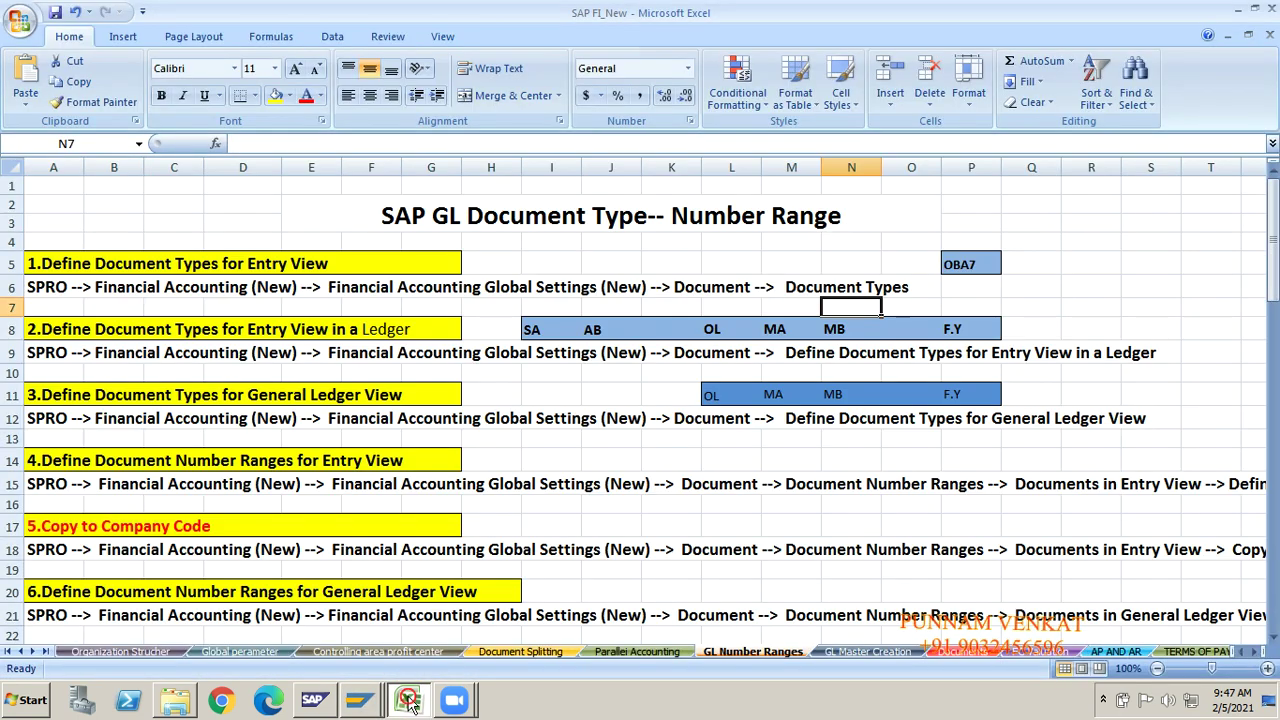
pyautogui.press('Down')
pyautogui.press('Down')
pyautogui.press('Down')
pyautogui.press('Down')
pyautogui.press('Down')
pyautogui.press('Down')
pyautogui.press('Down')
pyautogui.press('Down')
pyautogui.press('Down')
pyautogui.press('Down')
pyautogui.press('Down')
pyautogui.press('Down')
pyautogui.press('Down')
pyautogui.press('Down')
pyautogui.press('Down')
pyautogui.press('Down')
pyautogui.press('Down')
pyautogui.press('Down')
pyautogui.press('Down')
pyautogui.press('Down')
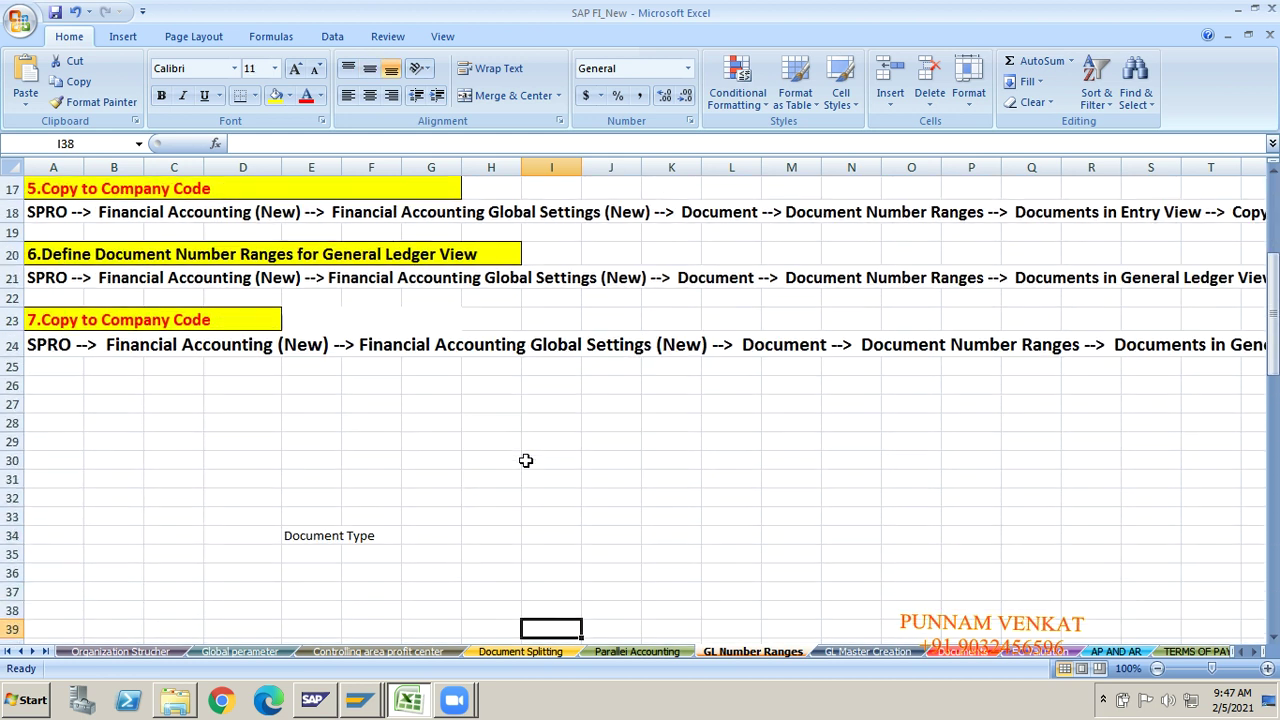
pyautogui.press('Down')
pyautogui.press('Down')
pyautogui.press('Down')
pyautogui.press('Down')
pyautogui.press('Down')
pyautogui.press('Down')
pyautogui.press('Down')
pyautogui.press('Down')
pyautogui.press('Down')
pyautogui.press('Down')
pyautogui.press('Down')
pyautogui.press('Down')
pyautogui.press('Down')
pyautogui.press('Down')
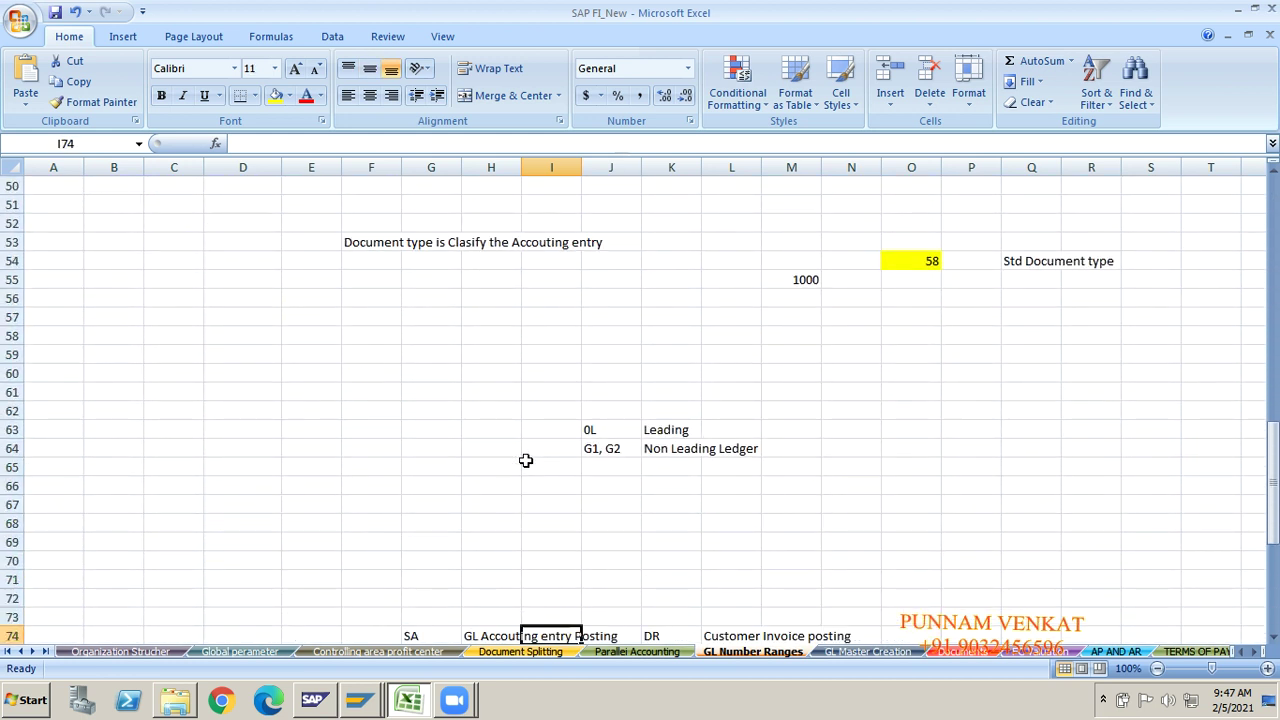
pyautogui.press('Left')
pyautogui.press('Home')
pyautogui.press('Down')
pyautogui.press('Down')
pyautogui.press('Down')
pyautogui.press('Down')
pyautogui.press('Down')
pyautogui.press('Down')
pyautogui.press('Down')
pyautogui.press('Down')
pyautogui.press('Down')
pyautogui.press('Down')
pyautogui.press('Down')
pyautogui.press('Down')
pyautogui.press('Down')
pyautogui.press('Down')
pyautogui.press('Down')
pyautogui.press('Down')
pyautogui.press('Down')
pyautogui.press('Down')
pyautogui.press('Down')
pyautogui.press('Down')
pyautogui.press('Down')
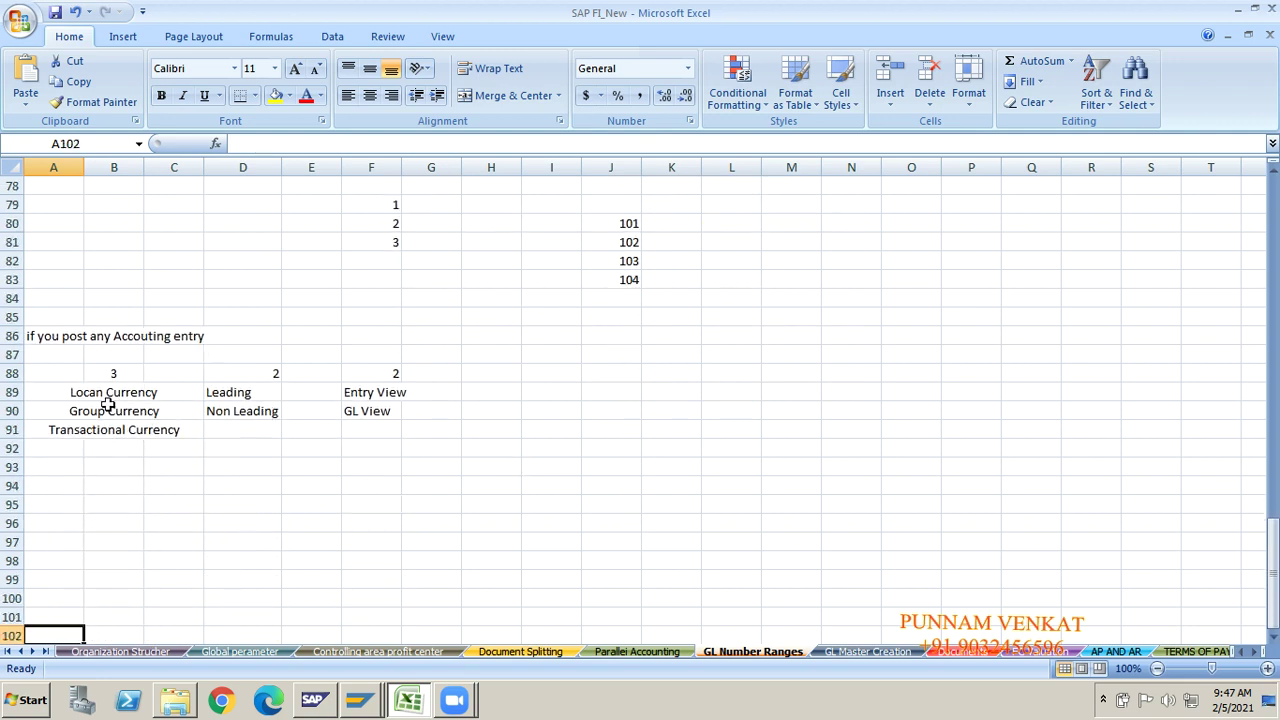
# Fill the ledger count cell D88 with yellow and go through the Leading and Non Leading cells beneath it.
pyautogui.click(255, 372)
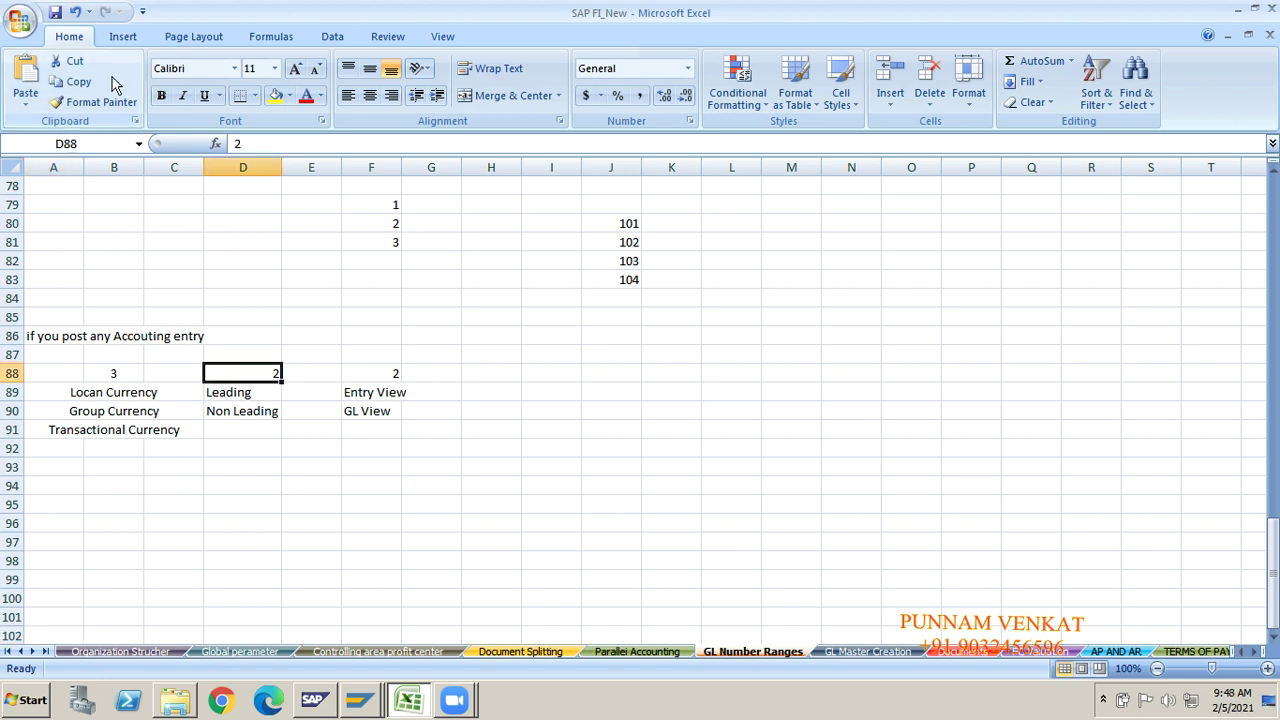
pyautogui.click(274, 95)
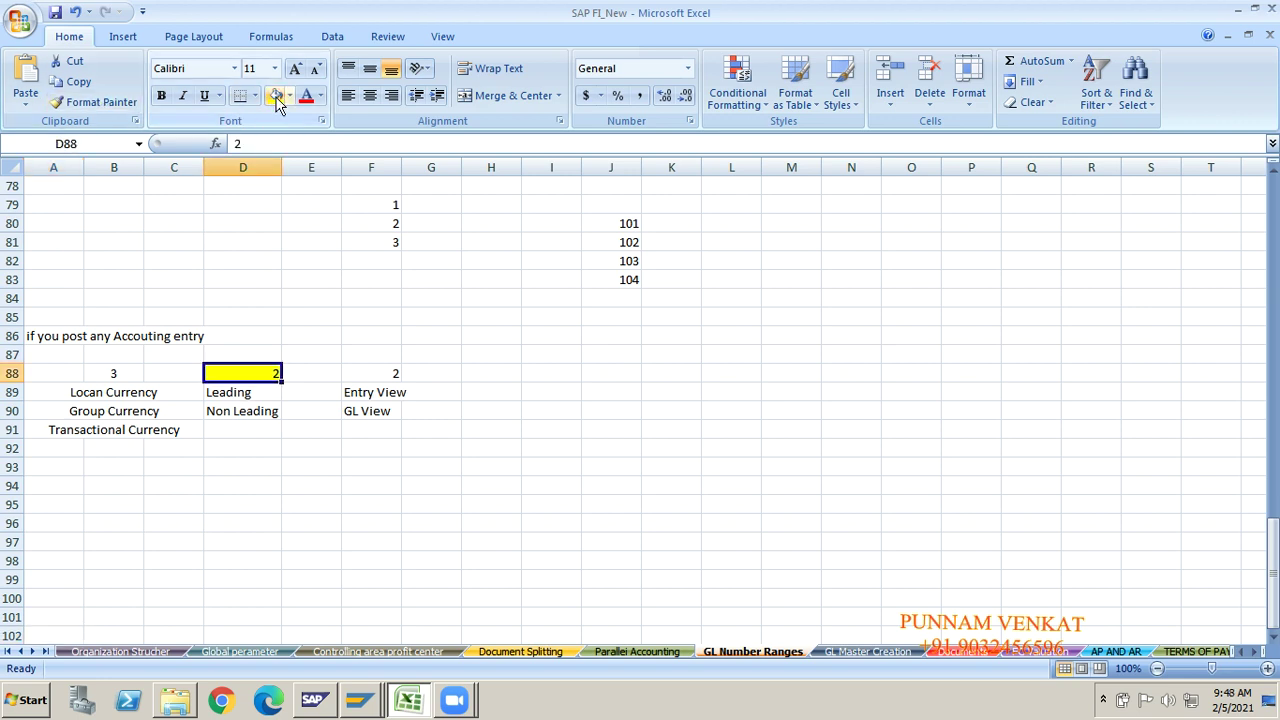
pyautogui.click(266, 396)
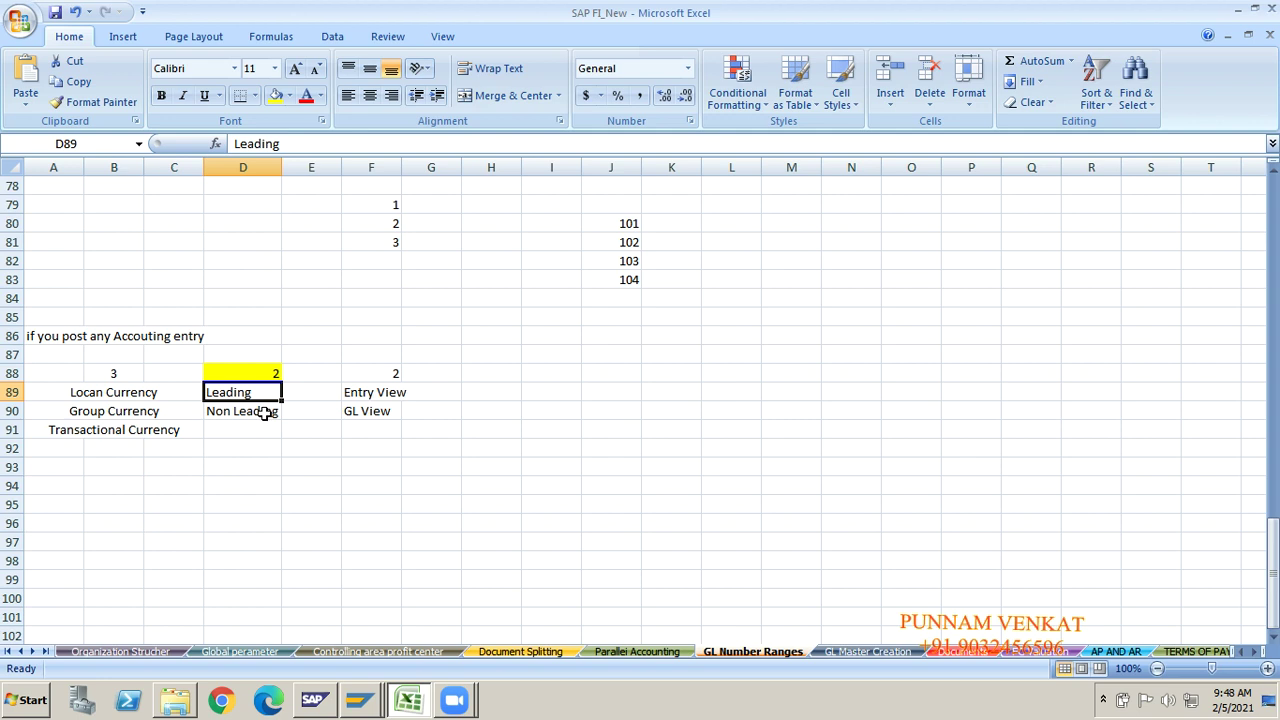
pyautogui.click(266, 412)
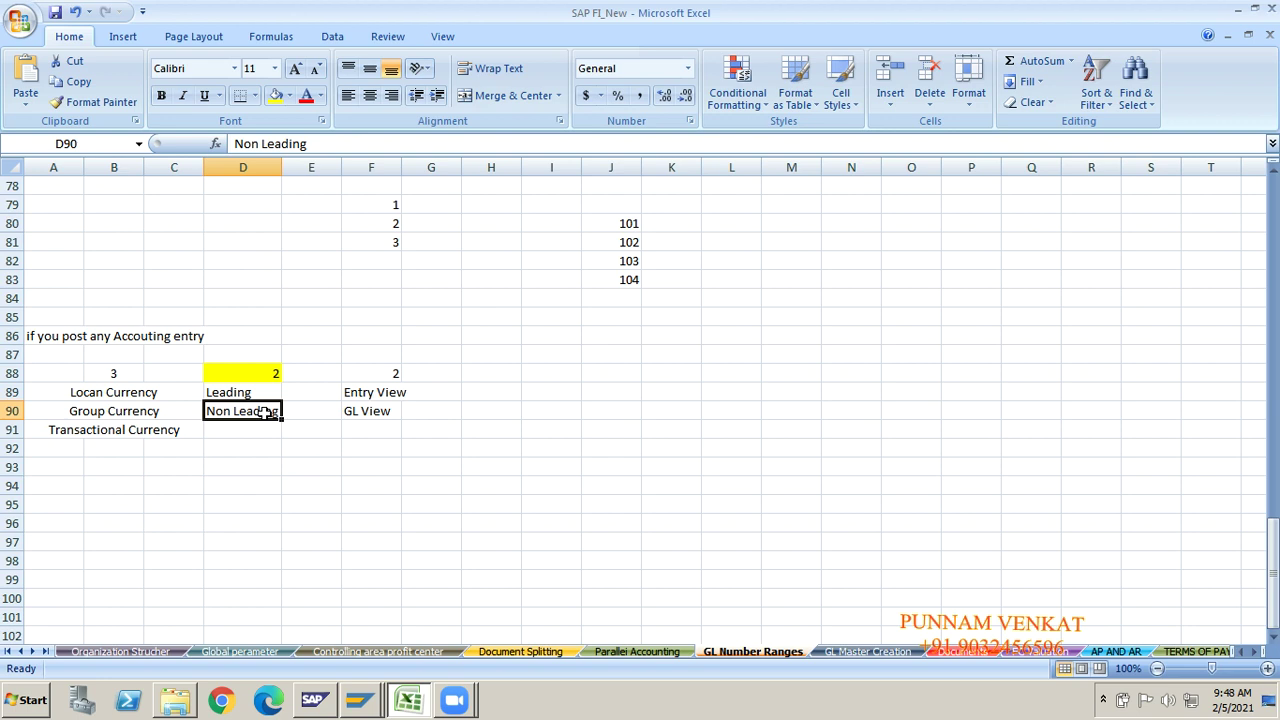
# Switch to SAP and check the ledger and SA number range in the new entries.
pyautogui.hotkey('alt', 'Tab')
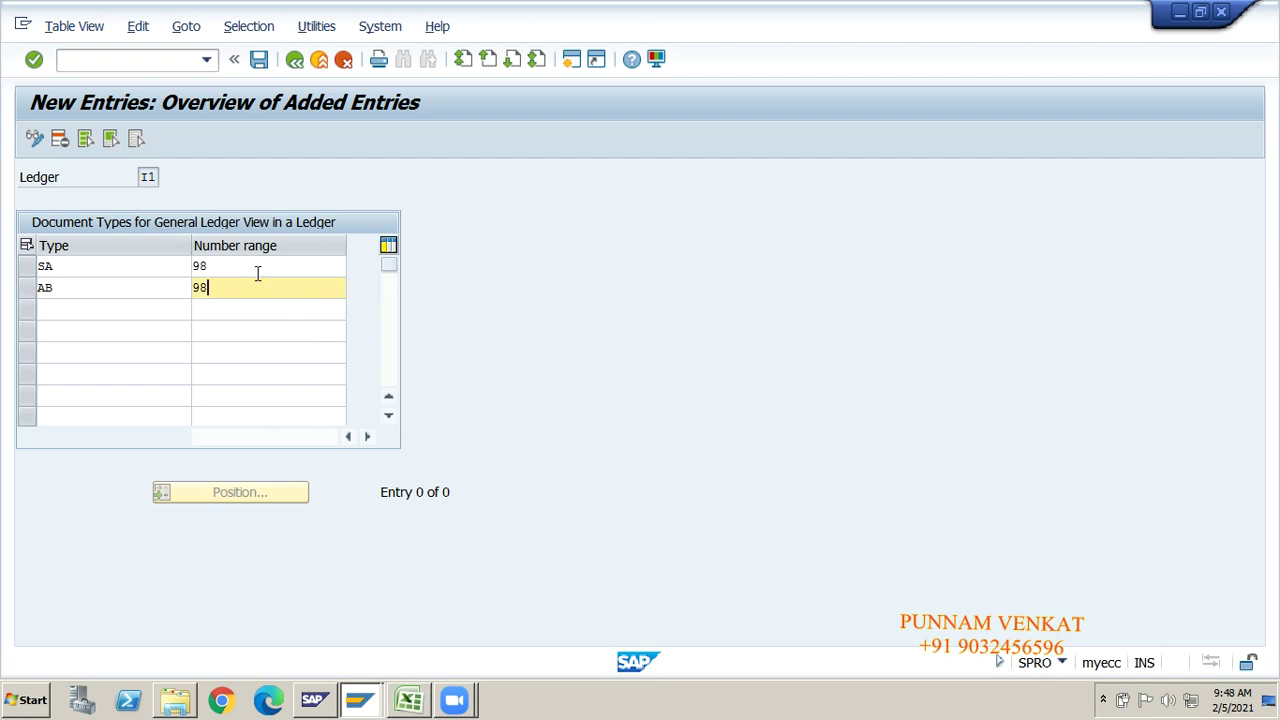
pyautogui.click(257, 272)
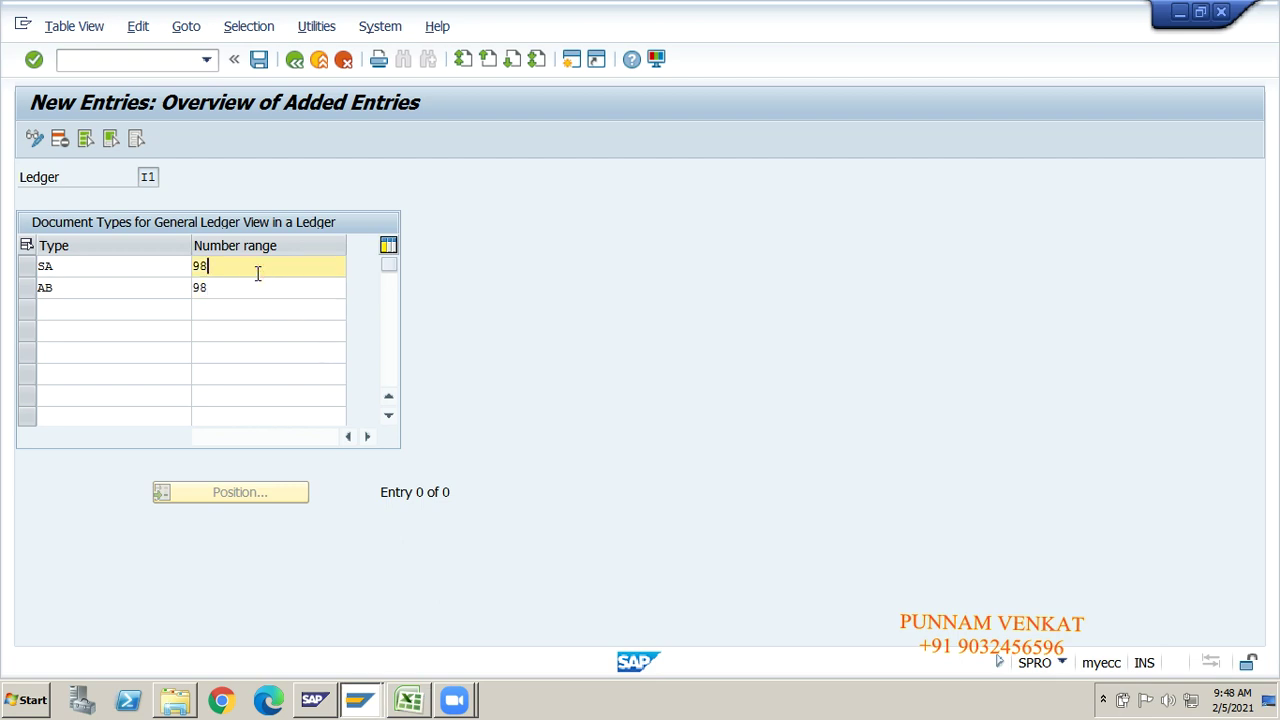
pyautogui.doubleClick(146, 177)
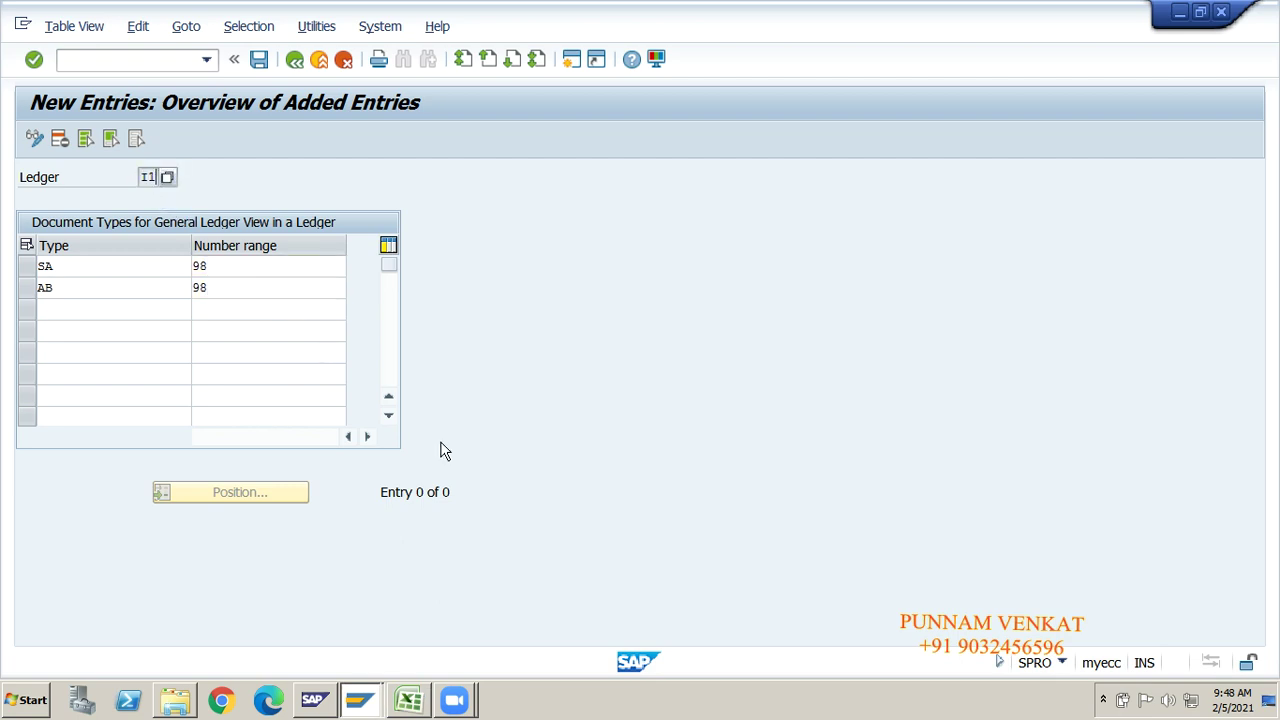
# Switch to Excel and enter 0L beside Leading and "I1, I2" beside Non Leading.
pyautogui.hotkey('alt', 'Tab')
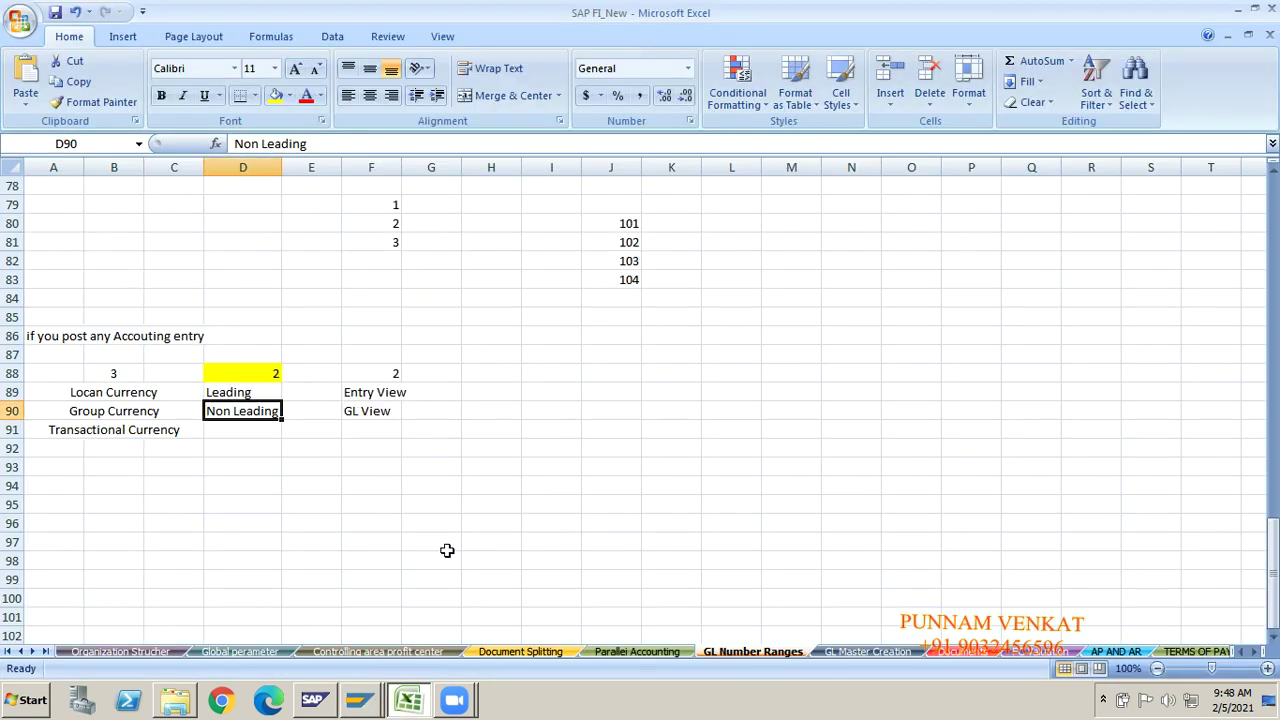
pyautogui.click(311, 398)
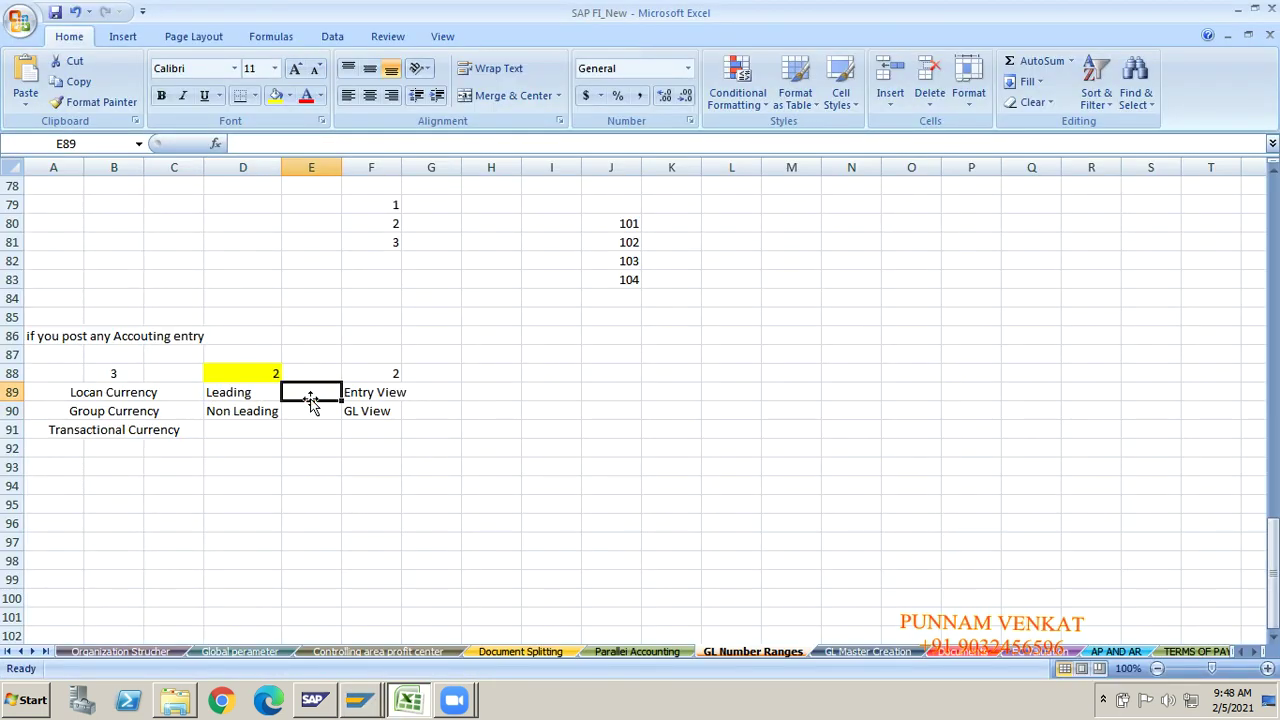
pyautogui.write('0L')
pyautogui.press('Return')
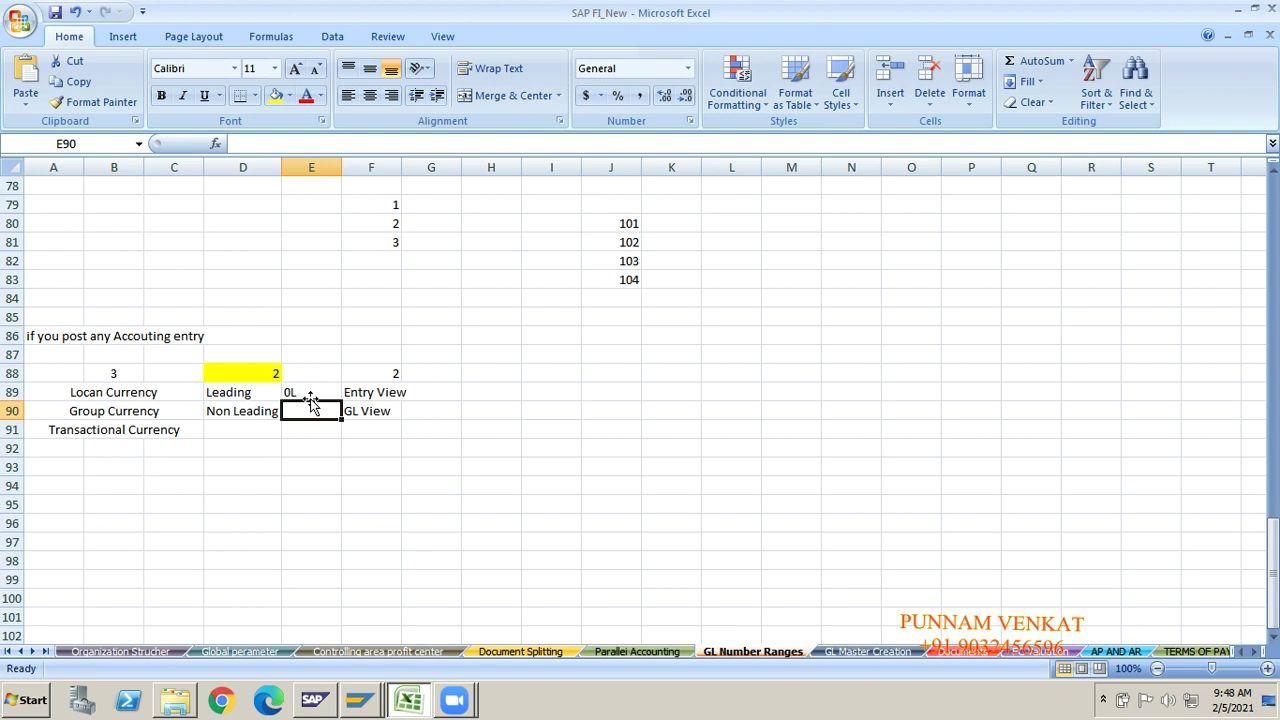
pyautogui.write('l1')
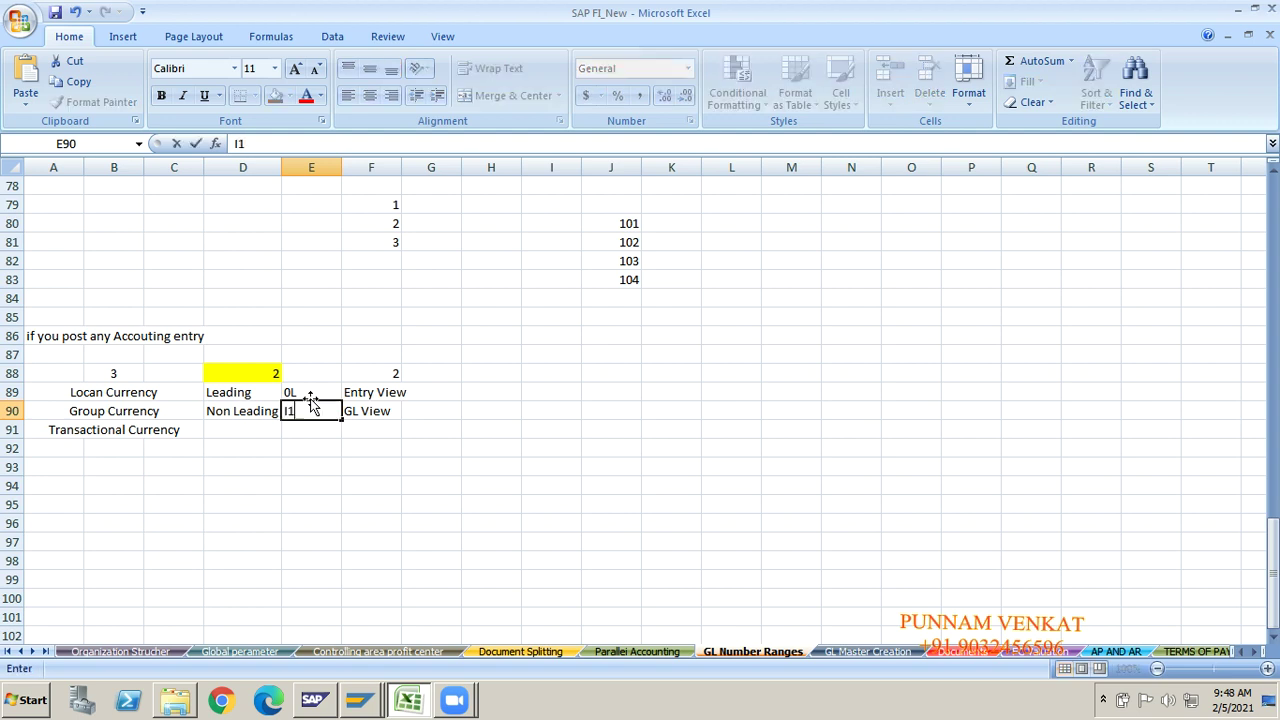
pyautogui.write(', I2')
pyautogui.press('Return')
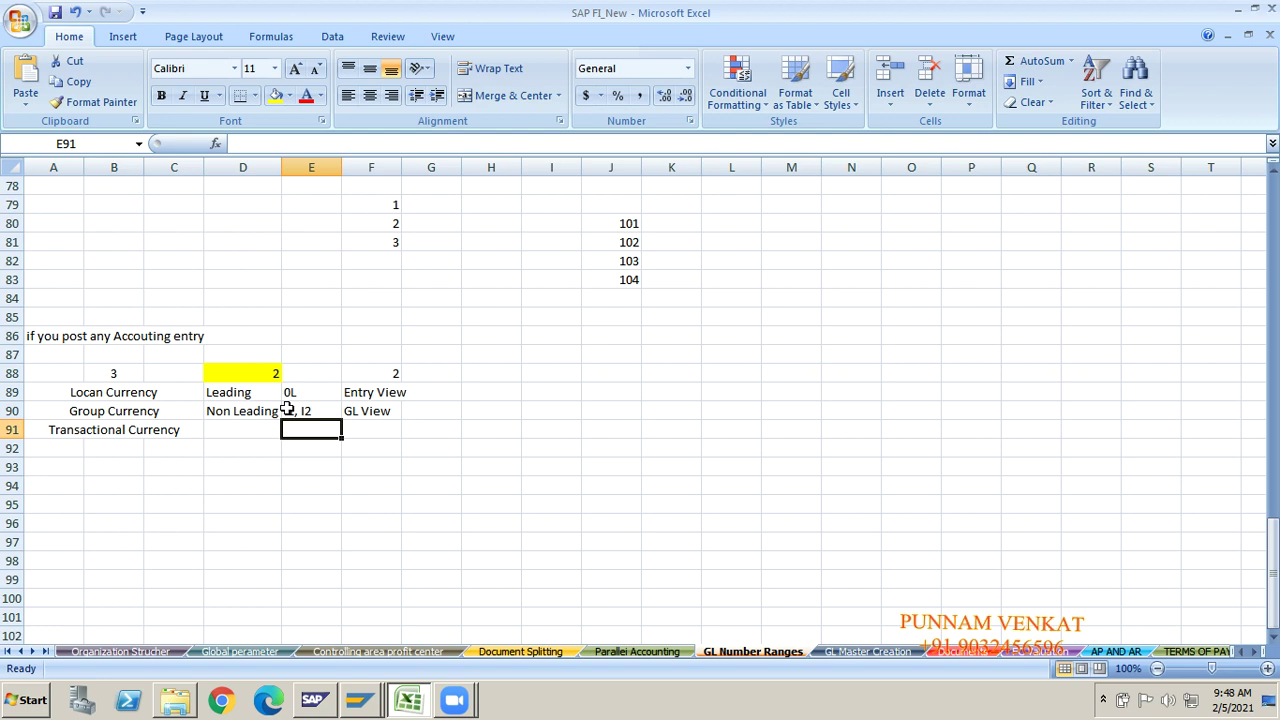
# Switch back to SAP and save the ledger I1 entries under the IGR Implementation Project customizing request.
pyautogui.hotkey('alt', 'Tab')
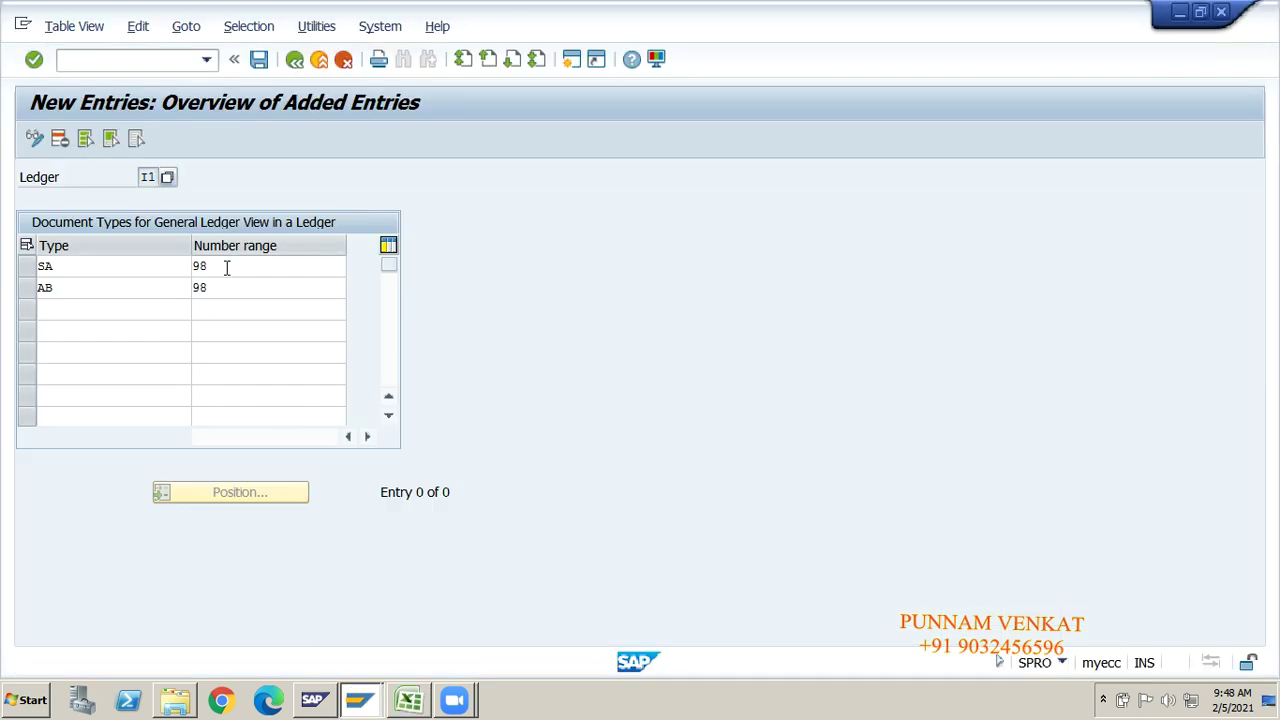
pyautogui.click(226, 267)
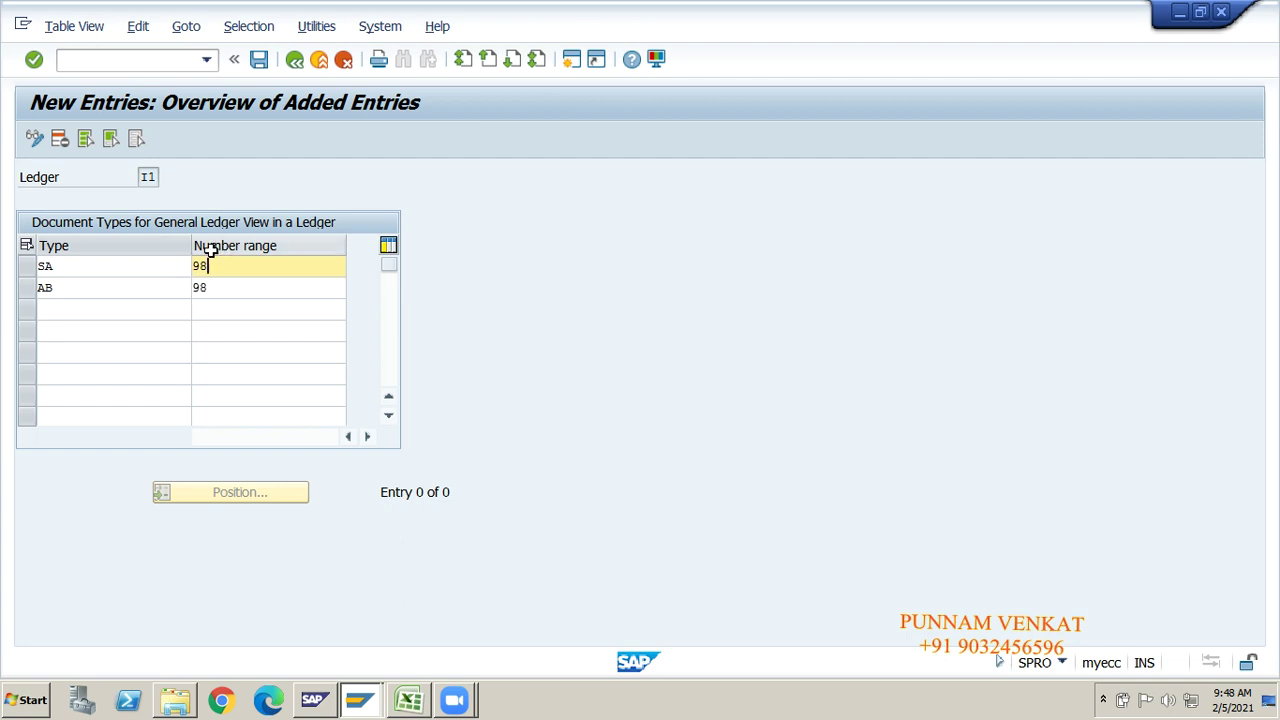
pyautogui.click(234, 288)
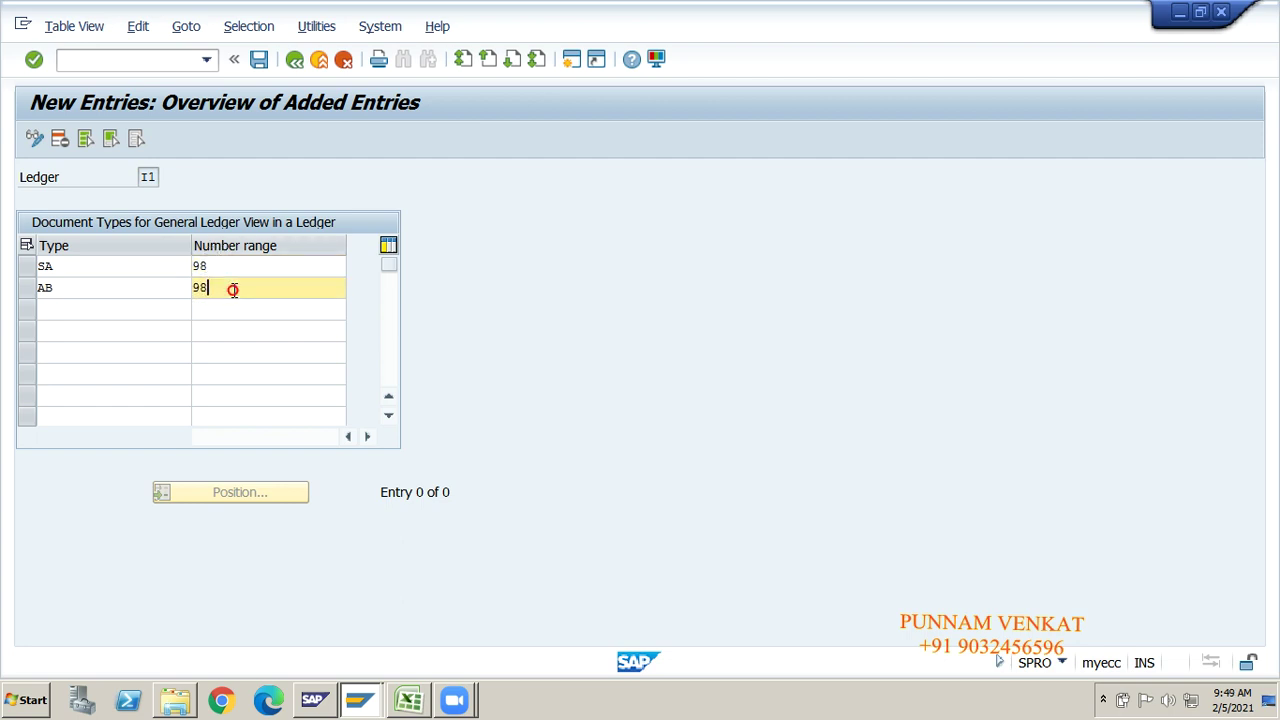
pyautogui.click(234, 265)
pyautogui.click(234, 288)
pyautogui.click(259, 62)
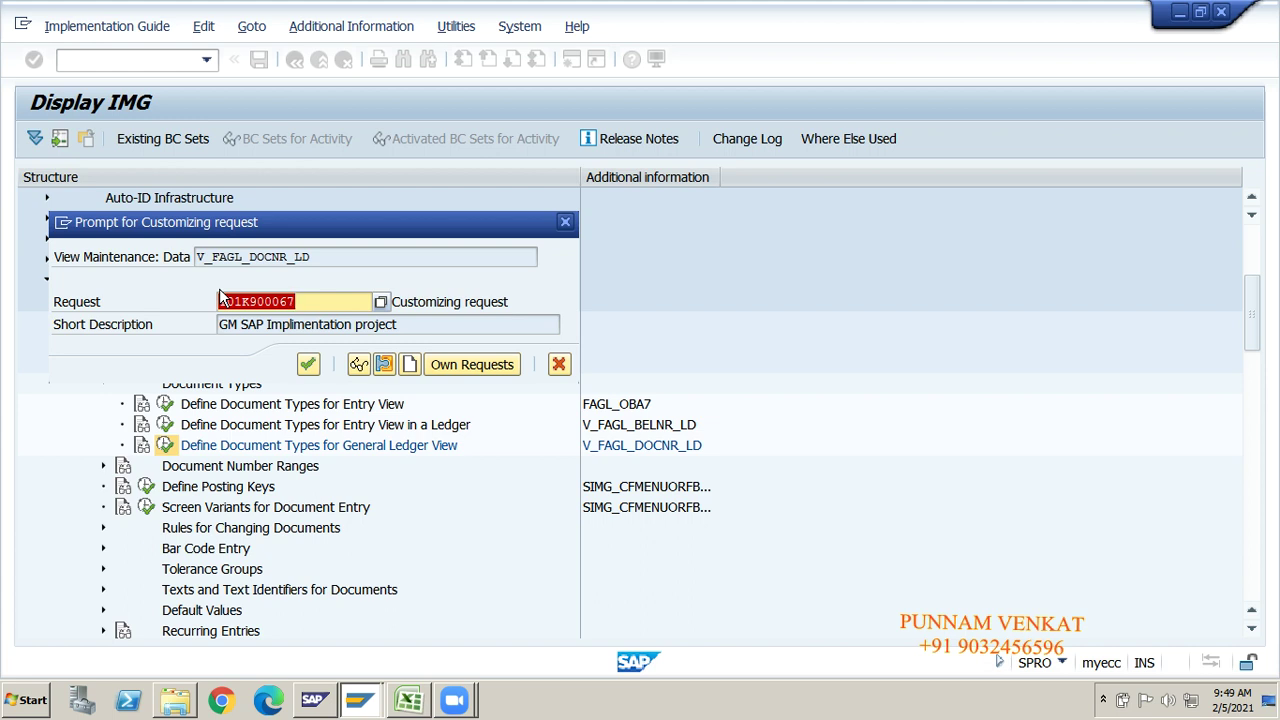
pyautogui.click(472, 365)
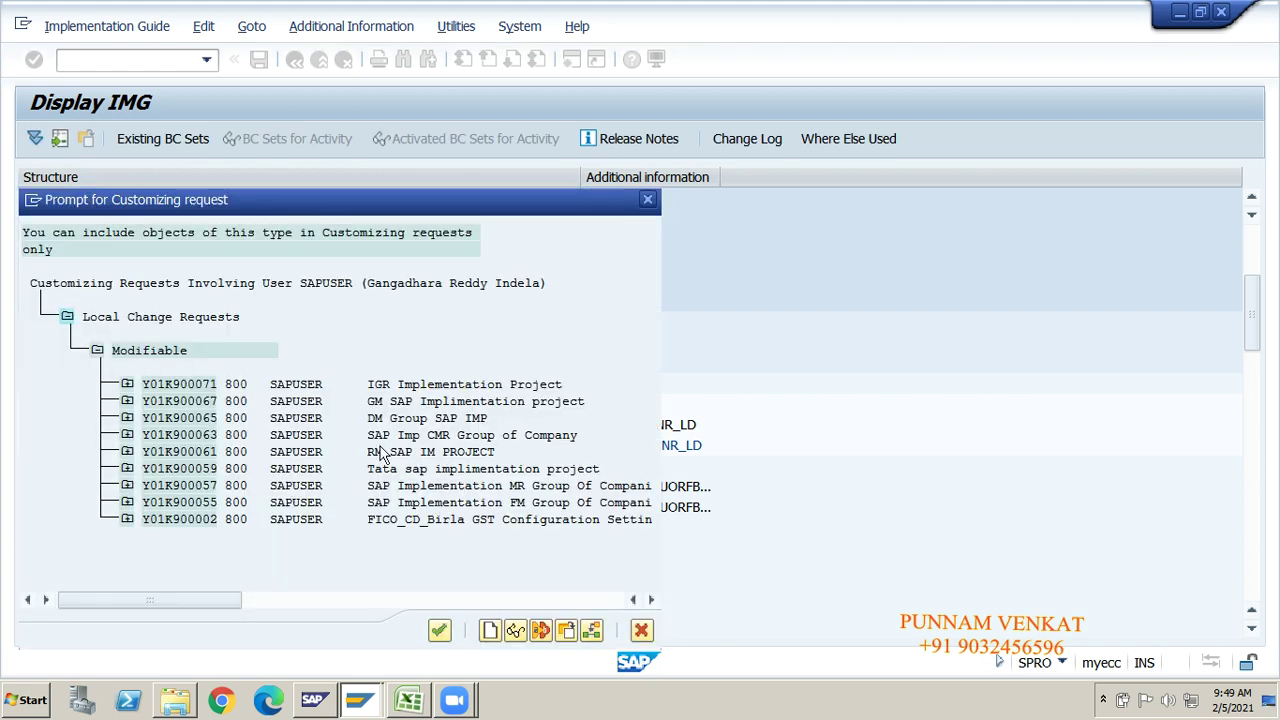
pyautogui.click(386, 386)
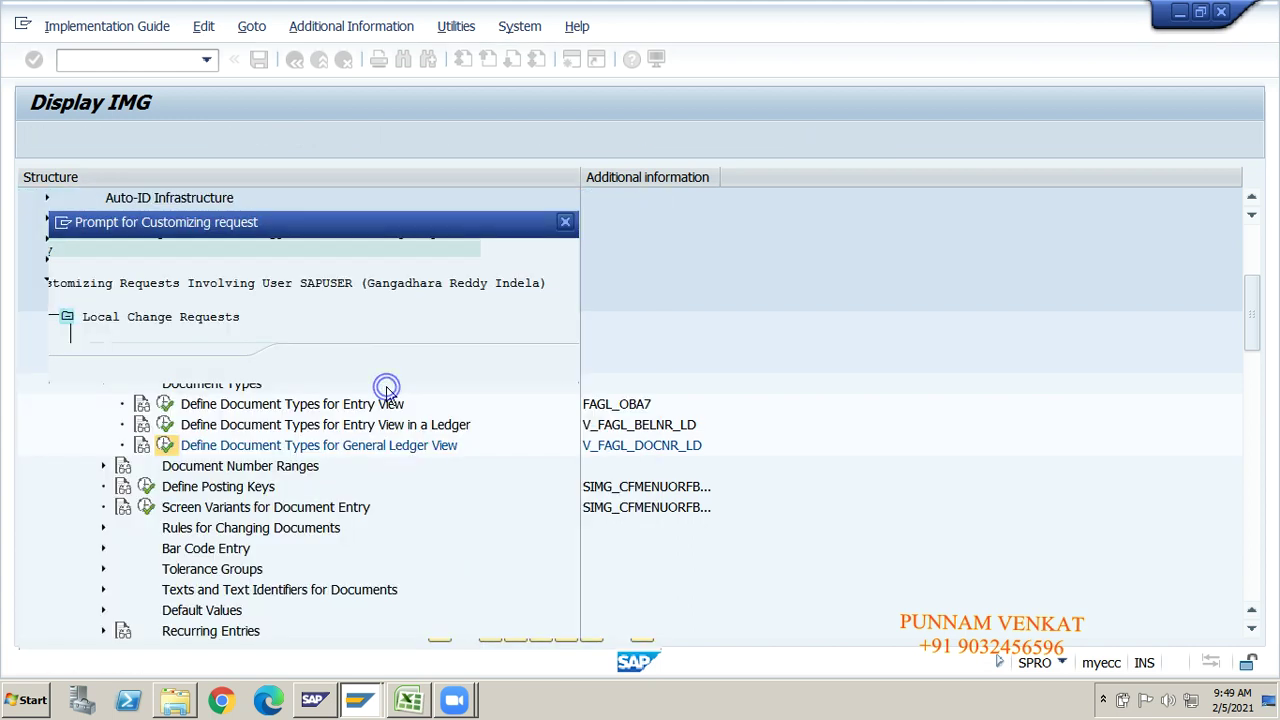
pyautogui.click(311, 370)
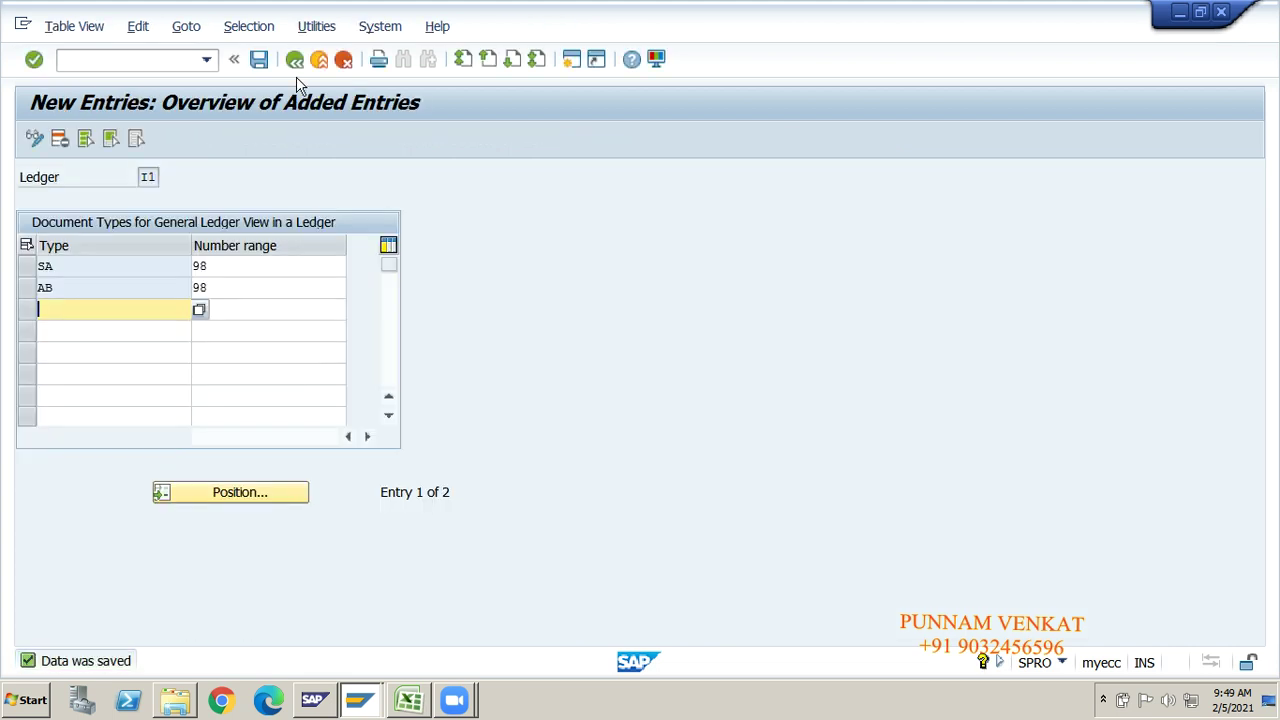
# Return to the IMG and reopen Define Document Types for General Ledger View with I2 as the work area ledger.
pyautogui.click(295, 62)
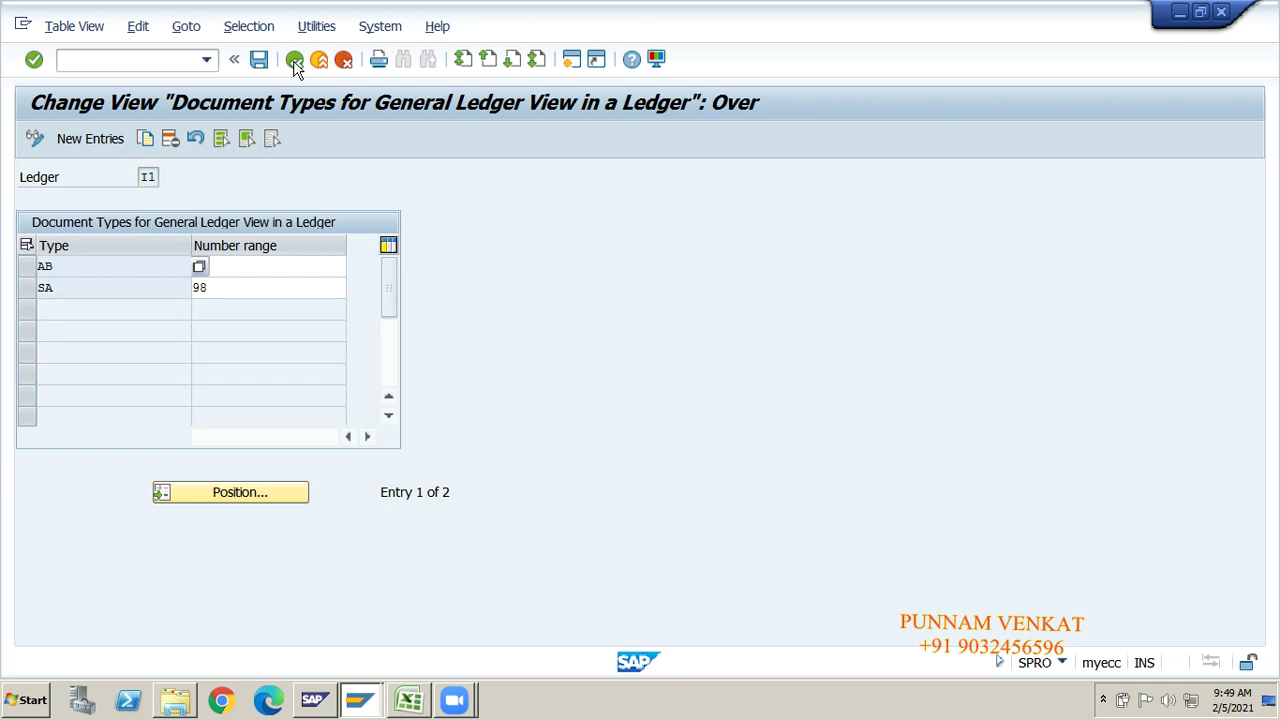
pyautogui.click(295, 62)
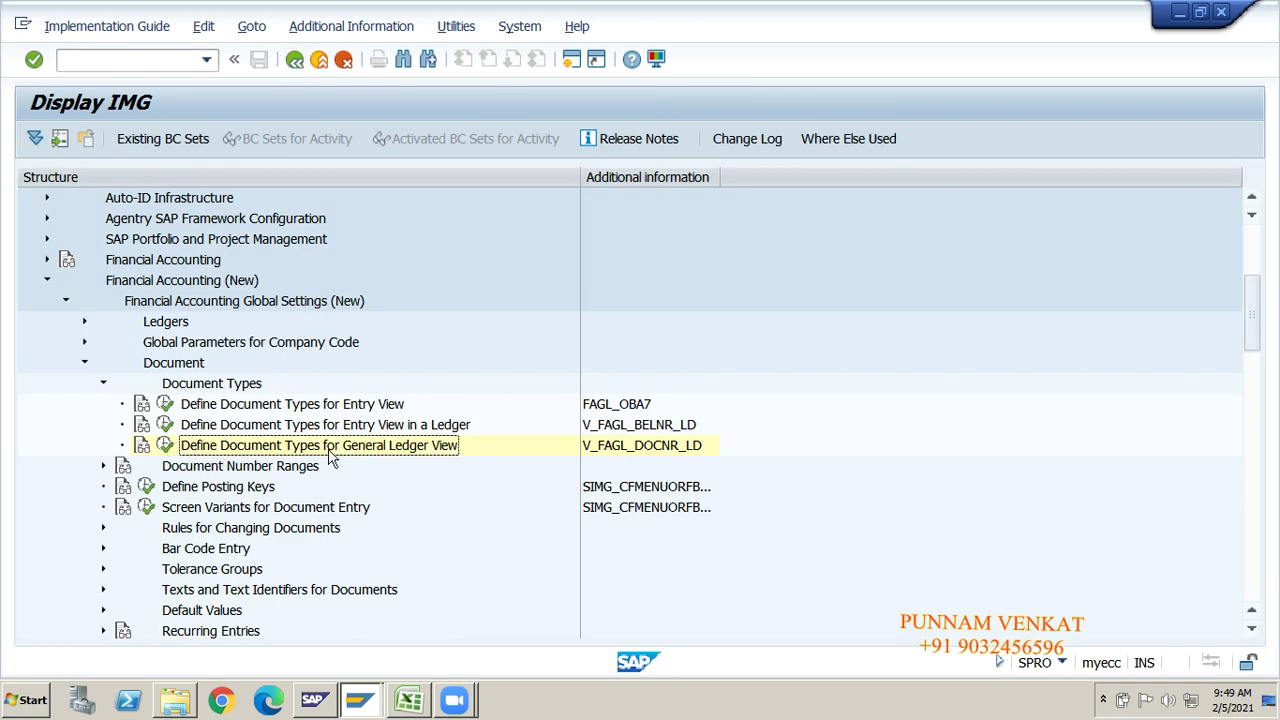
pyautogui.click(165, 449)
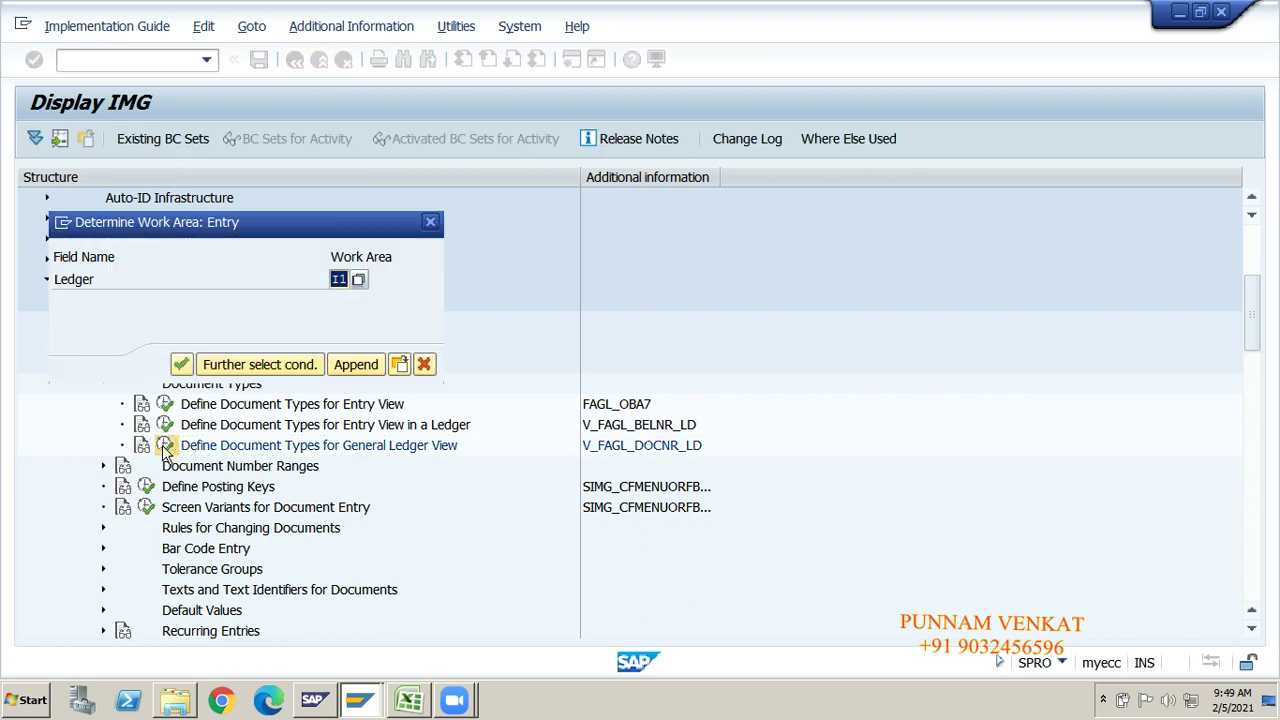
pyautogui.press('BackSpace')
pyautogui.press('BackSpace')
pyautogui.write('I2')
pyautogui.click(181, 364)
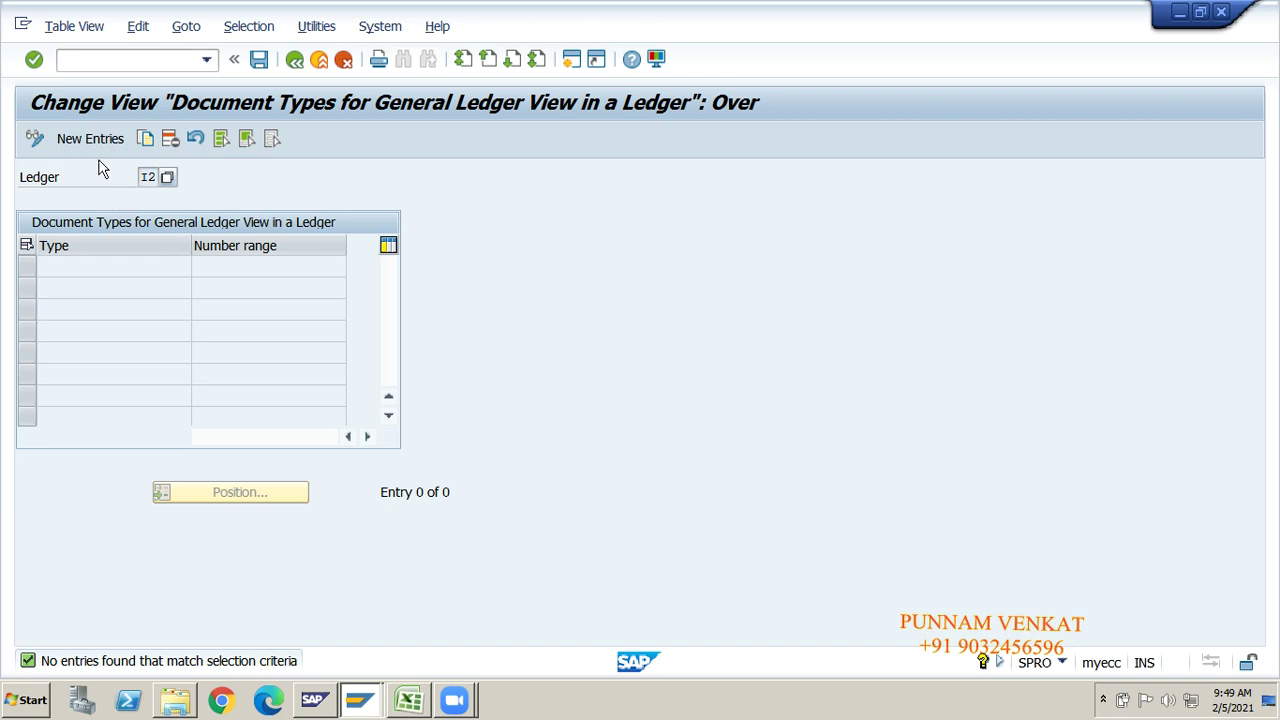
# Add new entries for ledger I2 that assign number range 99 to document types SA and AB.
pyautogui.click(90, 139)
pyautogui.write('SA')
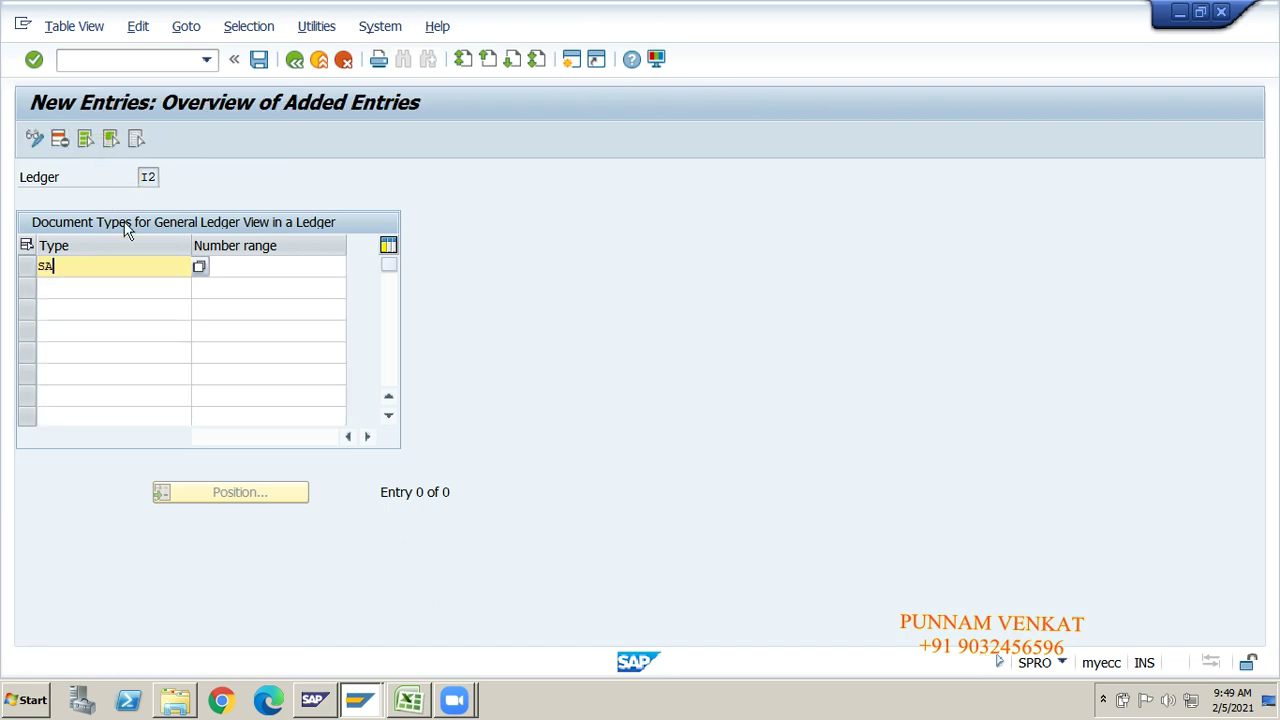
pyautogui.press('Tab')
pyautogui.write('99')
pyautogui.press('Tab')
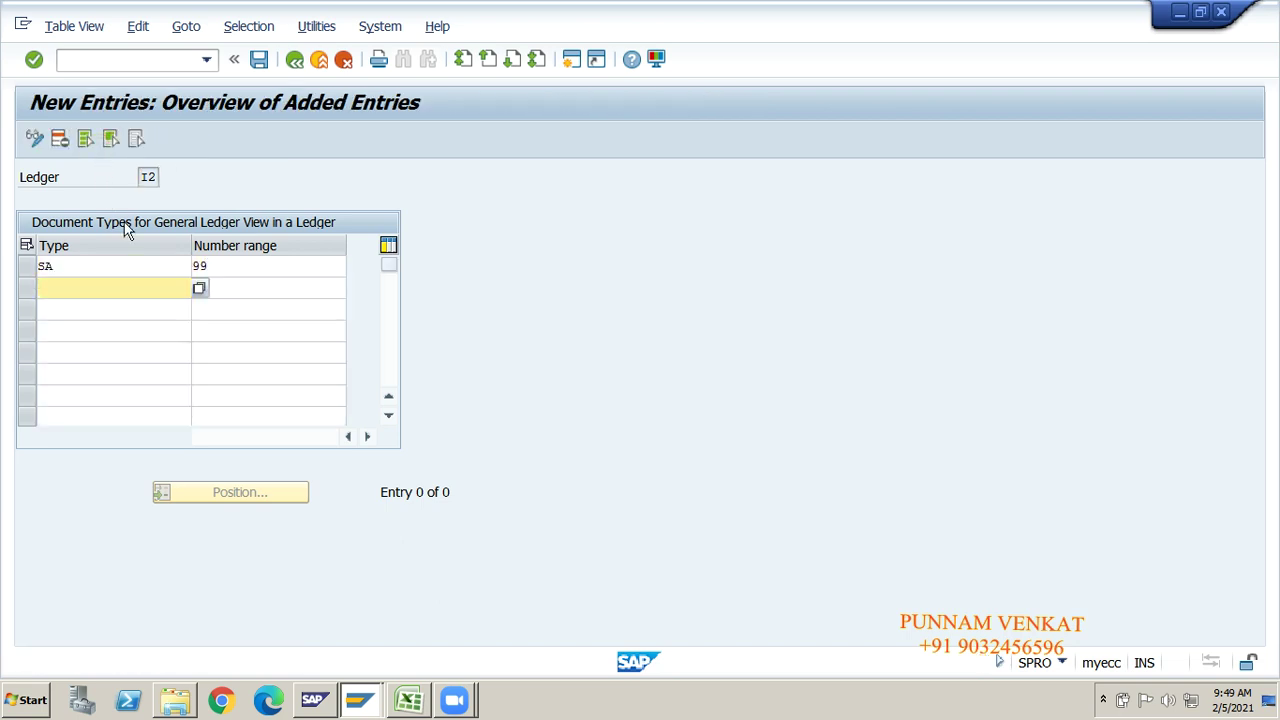
pyautogui.write('AB')
pyautogui.press('Tab')
pyautogui.write('99')
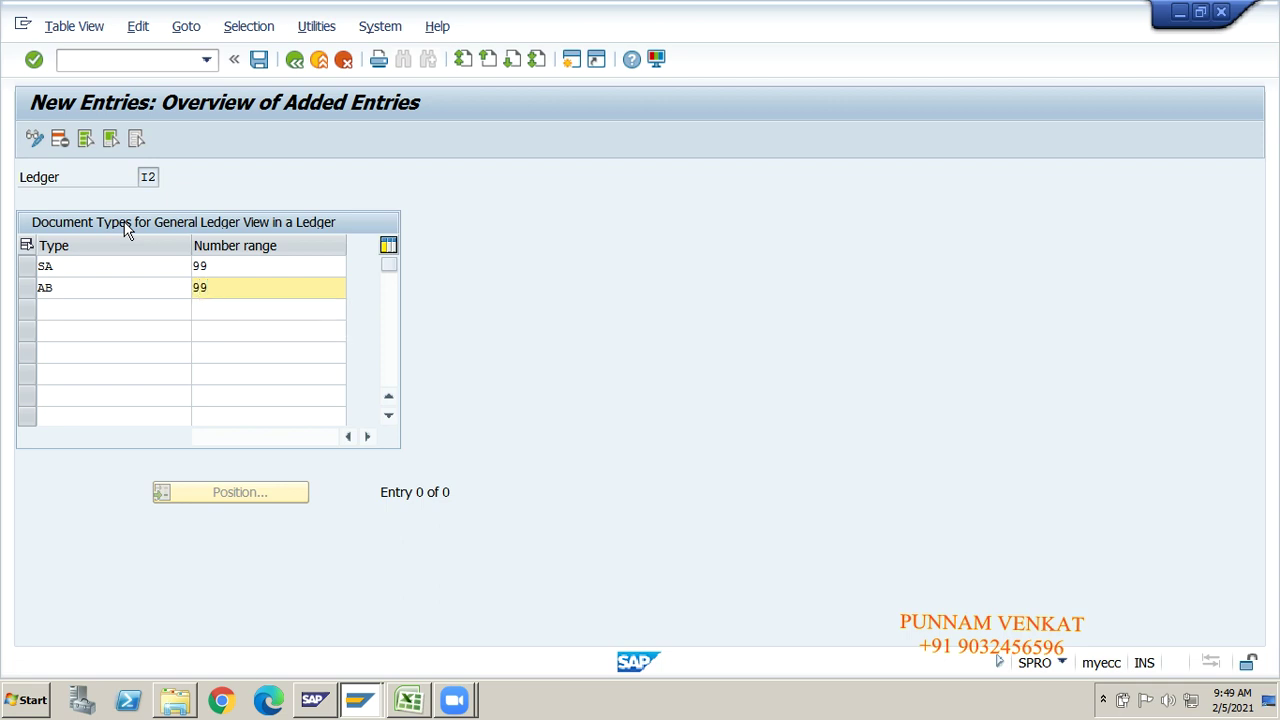
pyautogui.click(226, 265)
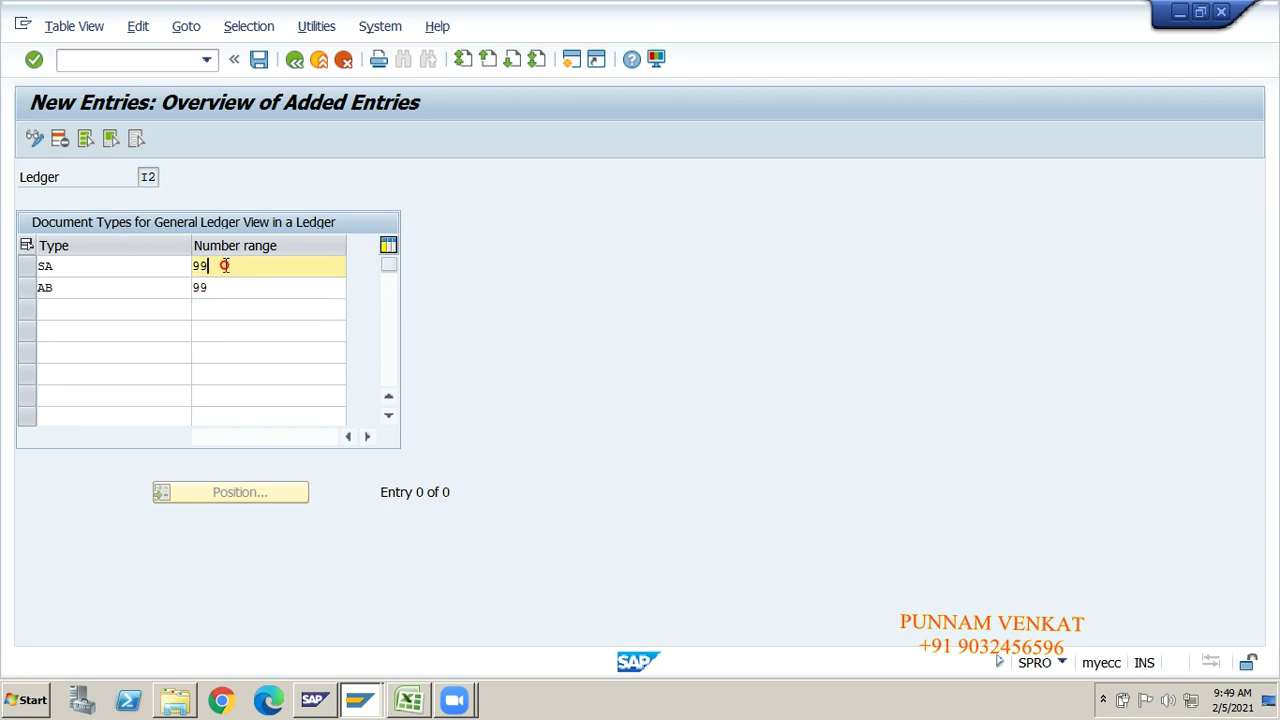
pyautogui.click(226, 289)
# Switch to Excel and review the accounting entry note and the leading and non-leading ledger assignments.
pyautogui.hotkey('alt', 'Tab')
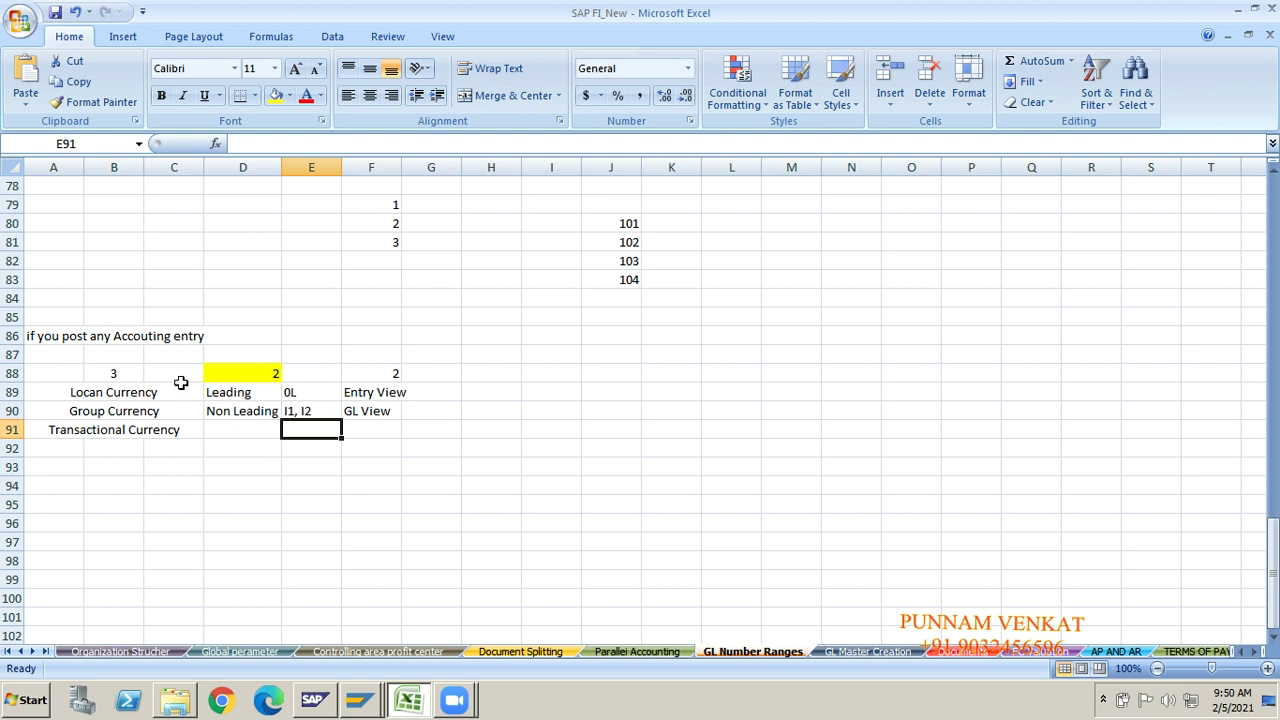
pyautogui.click(80, 337)
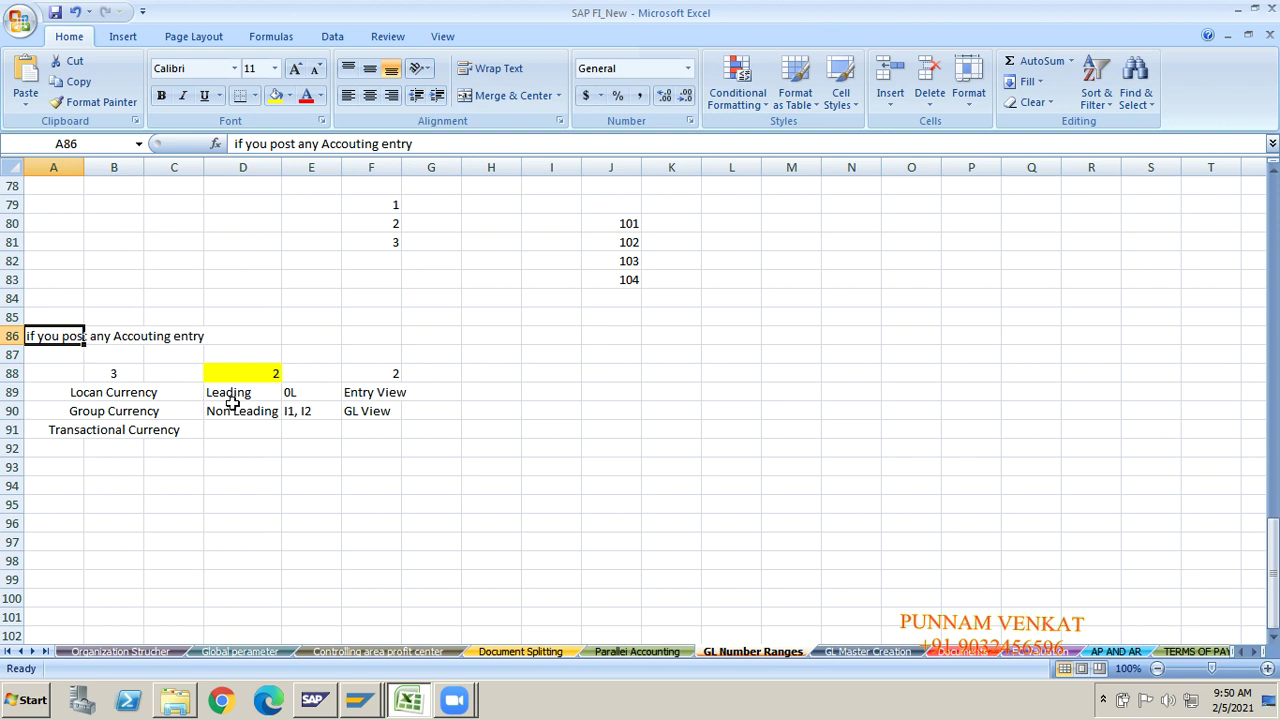
pyautogui.click(291, 396)
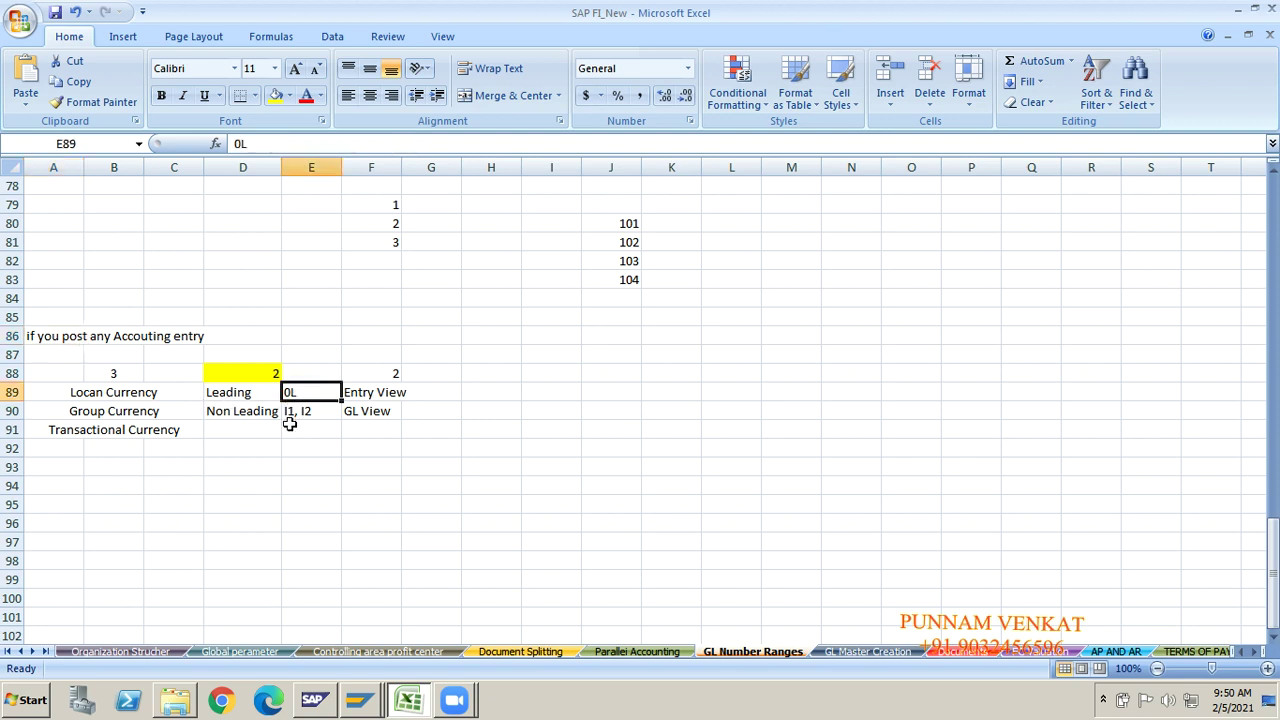
pyautogui.click(290, 426)
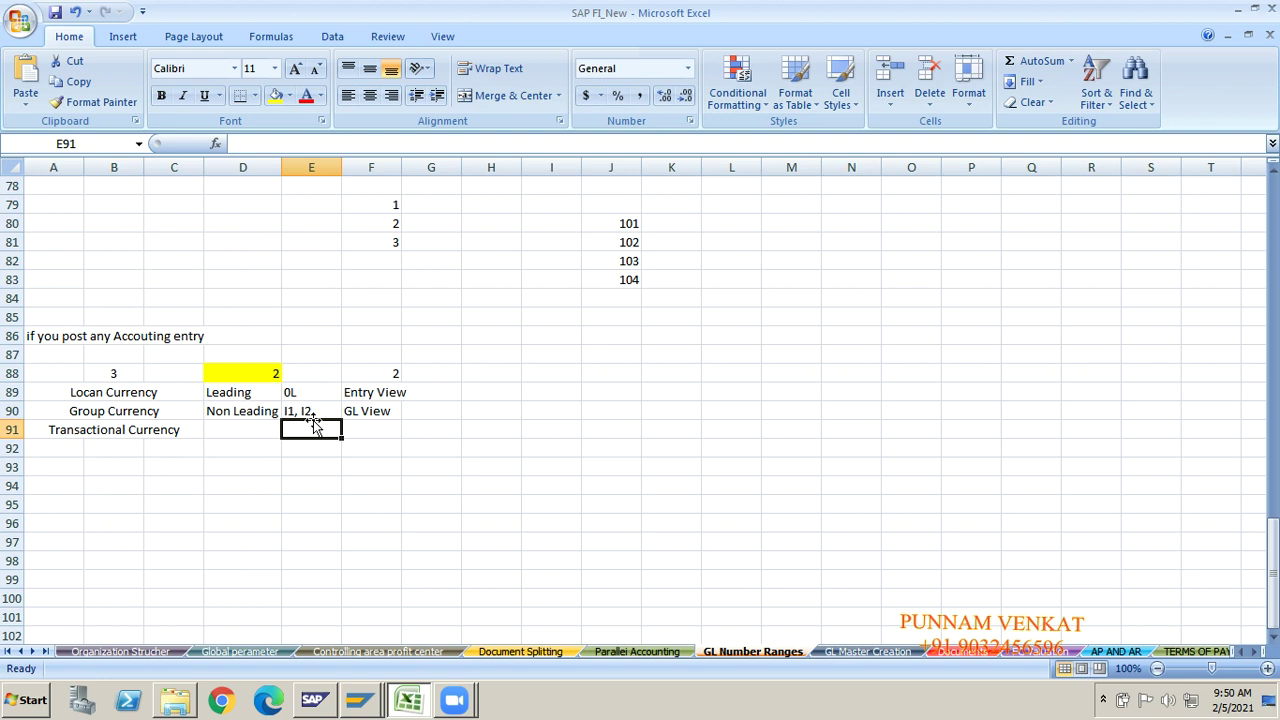
# Switch back to SAP, save the ledger I2 entries under the IGR Implementation Project customizing request and return to the IMG.
pyautogui.hotkey('alt', 'Tab')
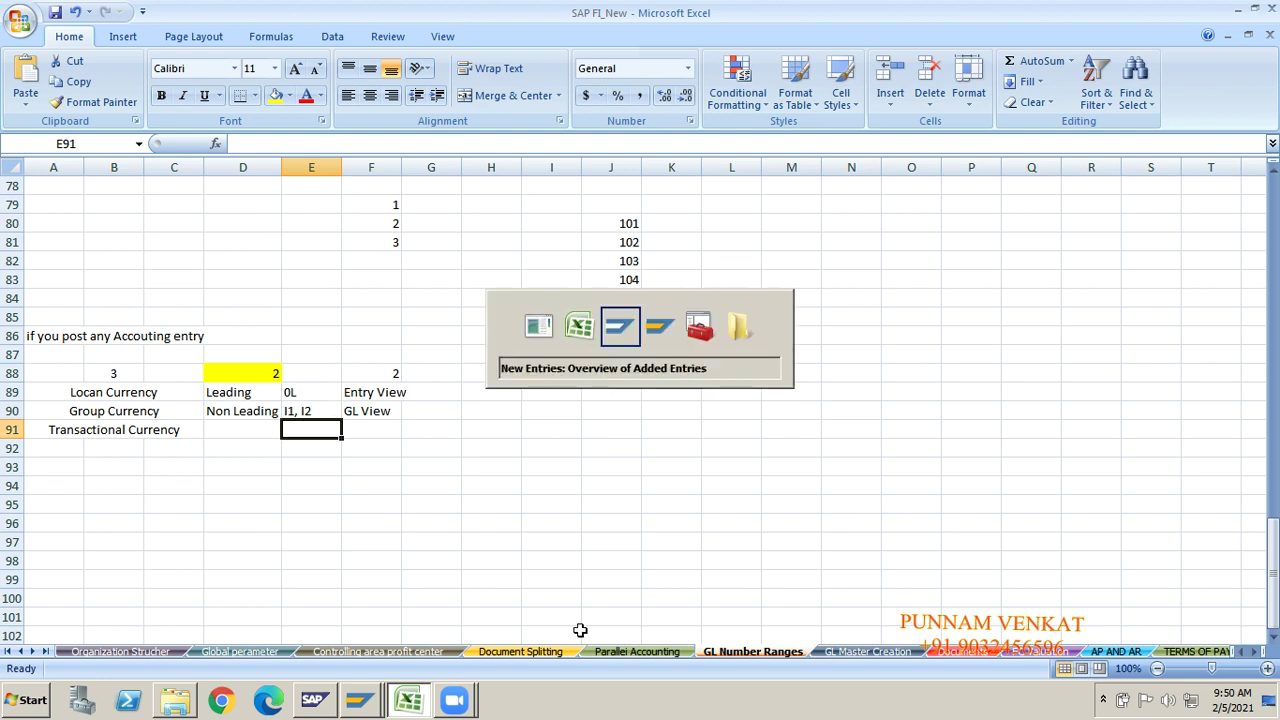
pyautogui.click(247, 266)
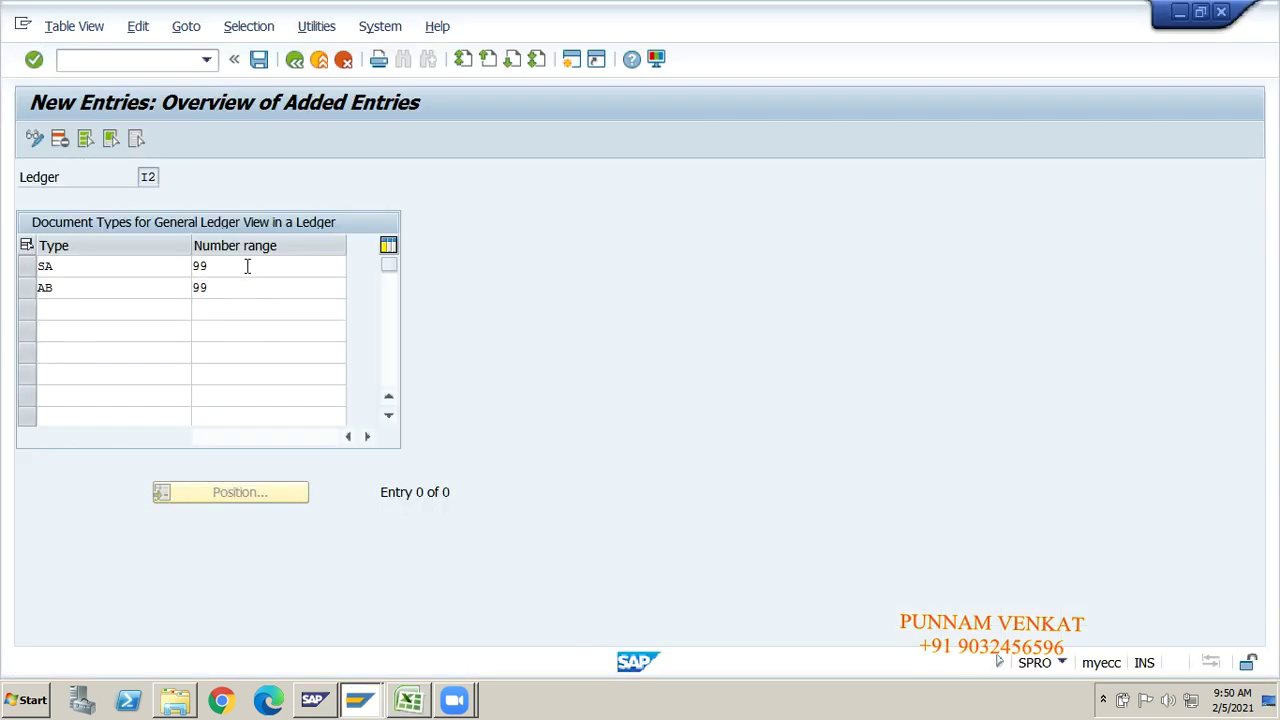
pyautogui.click(247, 287)
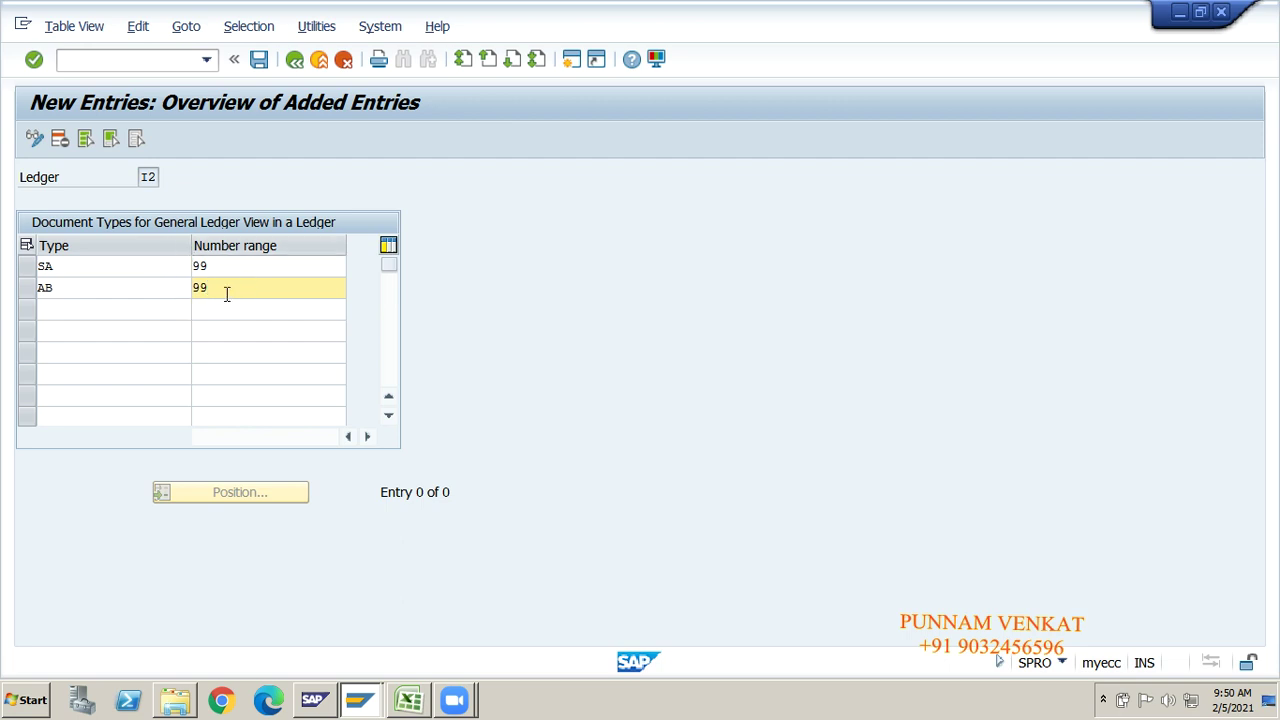
pyautogui.press('Return')
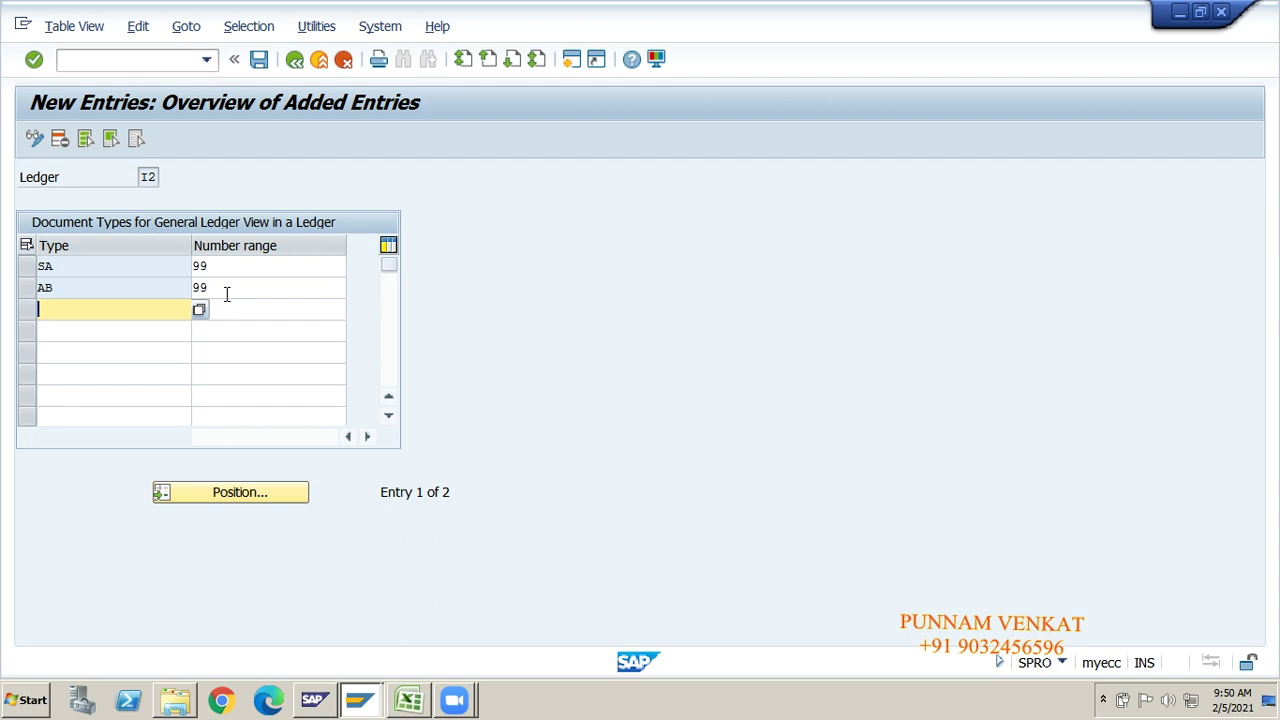
pyautogui.click(259, 59)
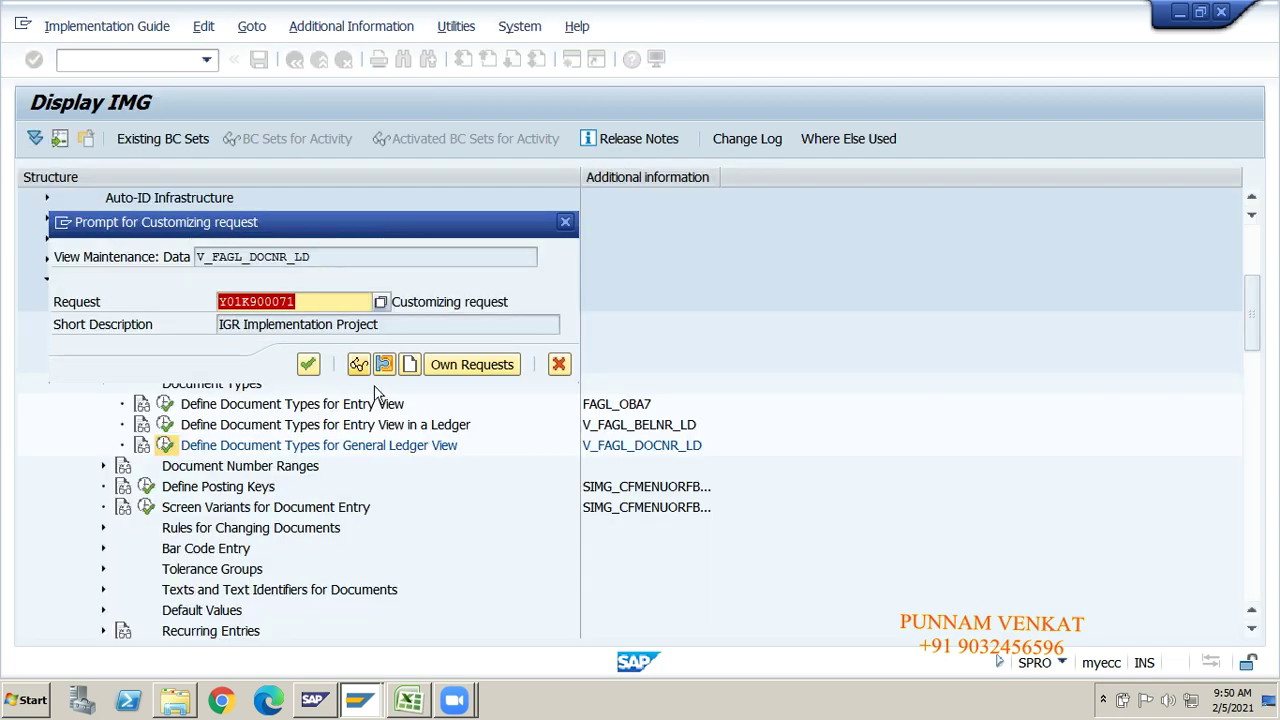
pyautogui.click(310, 366)
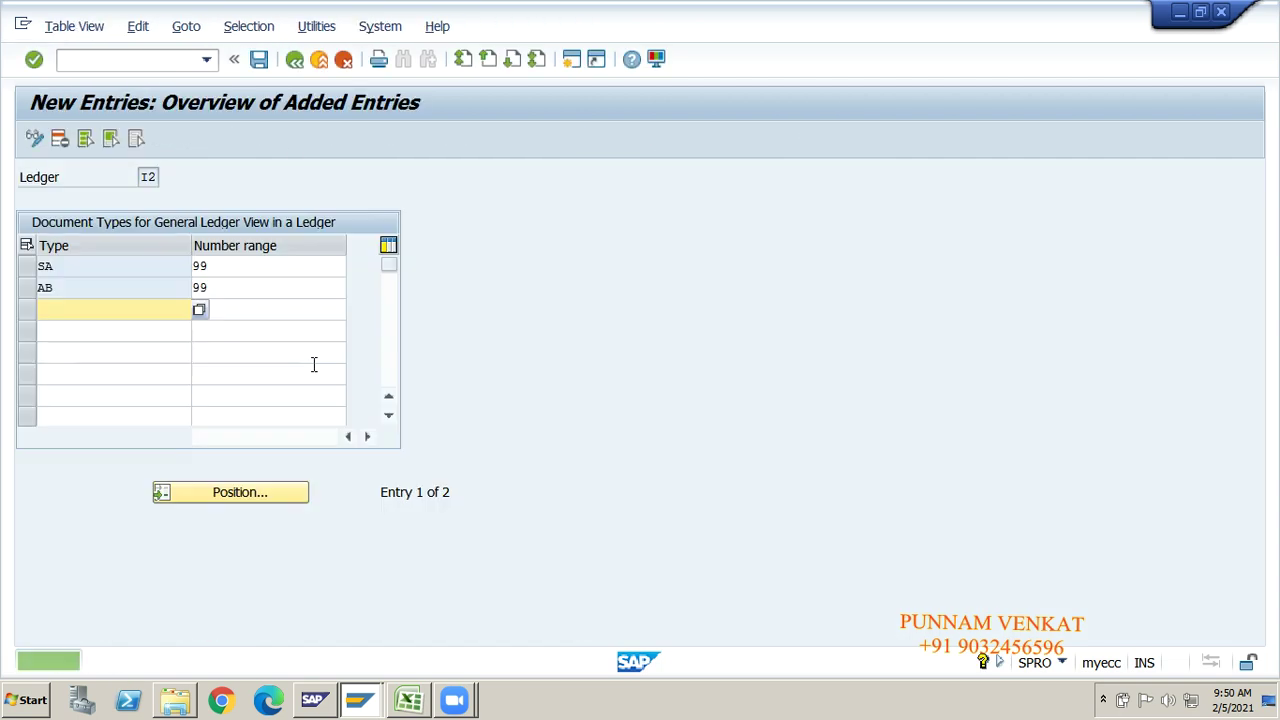
pyautogui.click(259, 60)
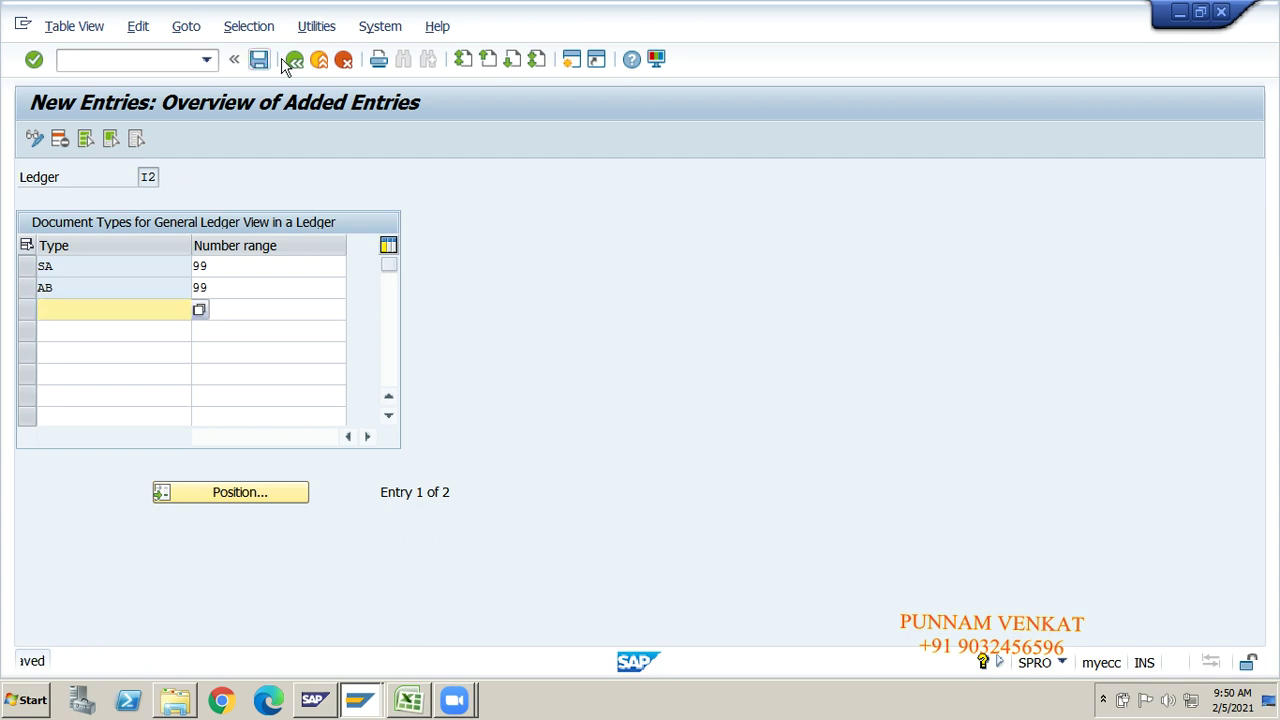
pyautogui.click(295, 60)
pyautogui.click(295, 60)
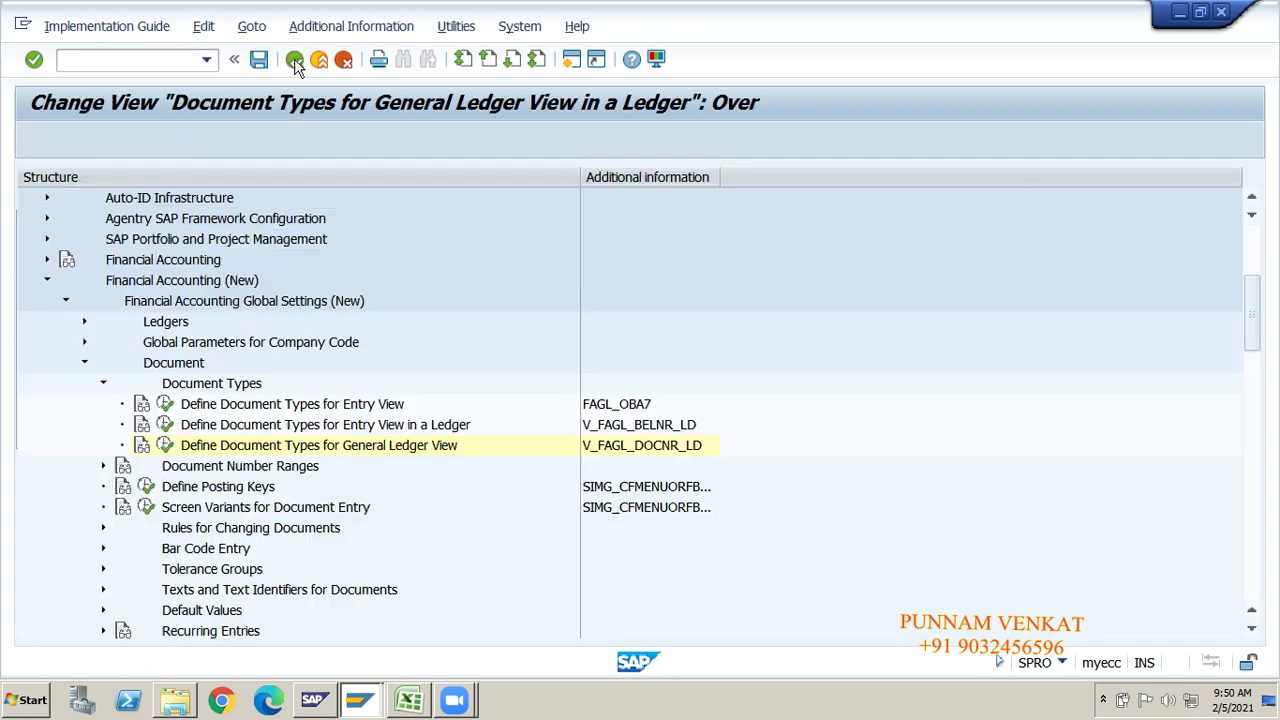
# Compare the IMG entry view document type activities with the Entry View and GL View notes in Excel.
pyautogui.click(288, 405)
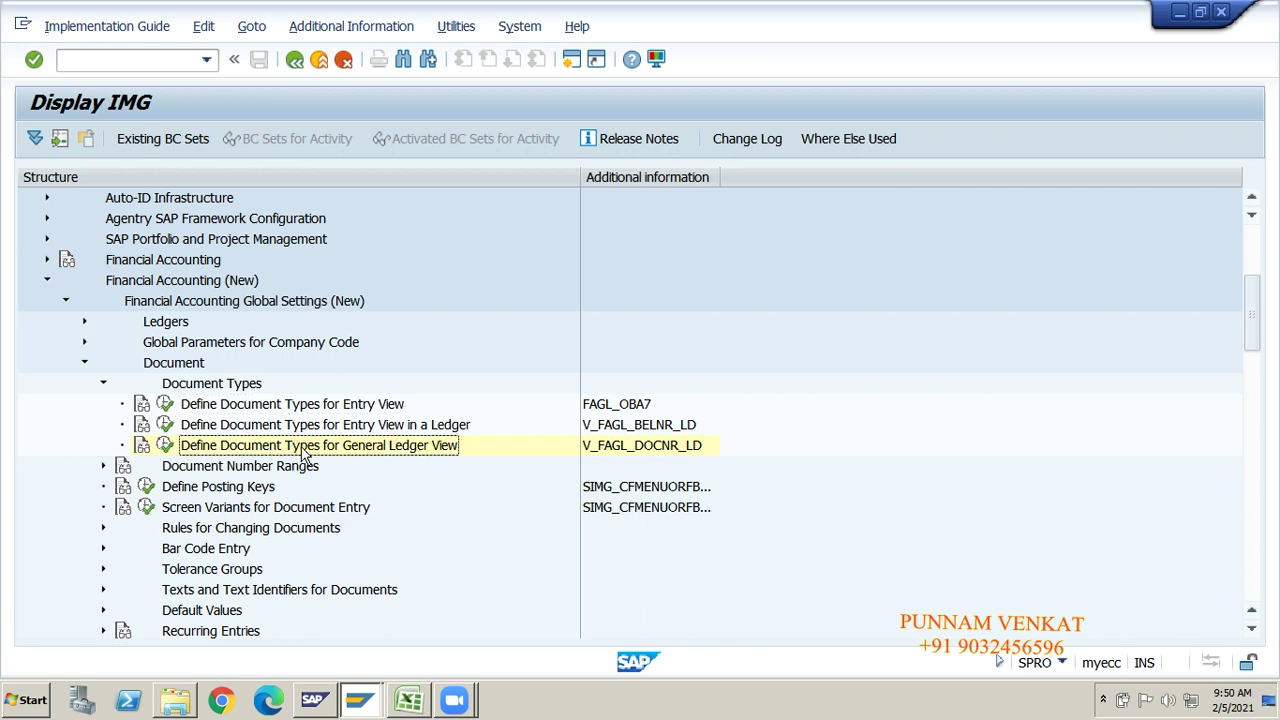
pyautogui.click(232, 427)
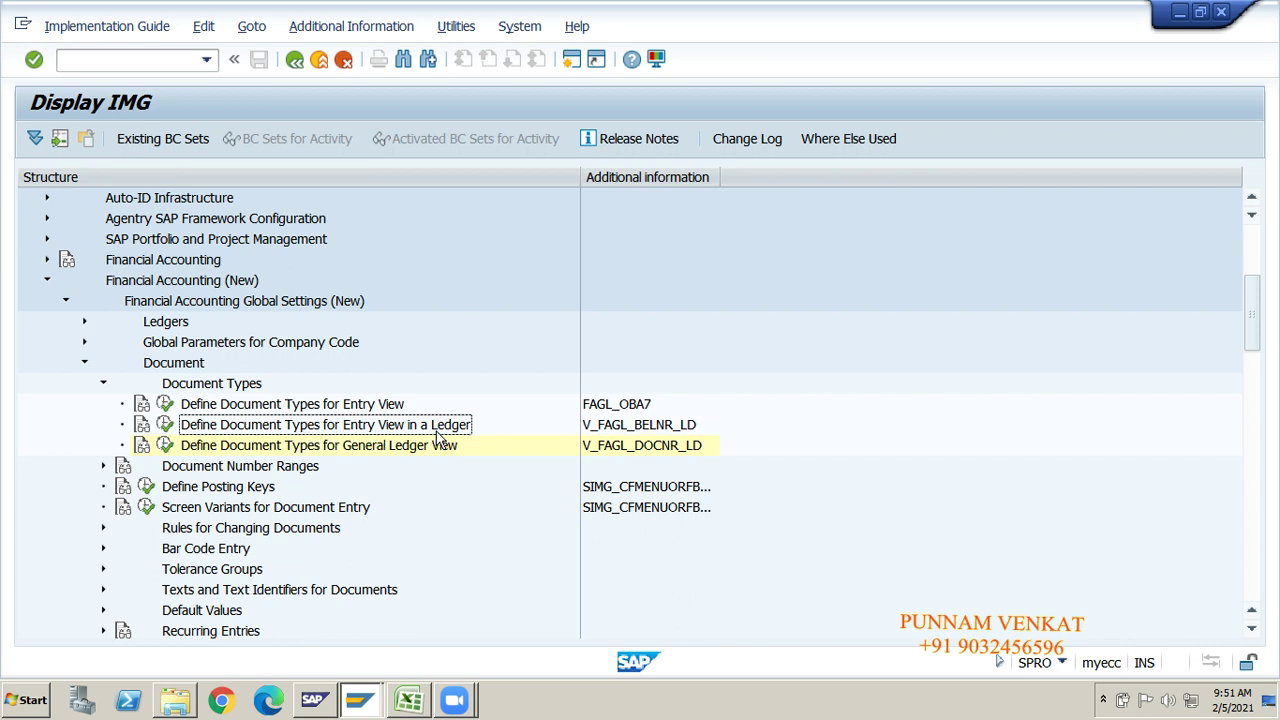
pyautogui.hotkey('alt', 'Tab')
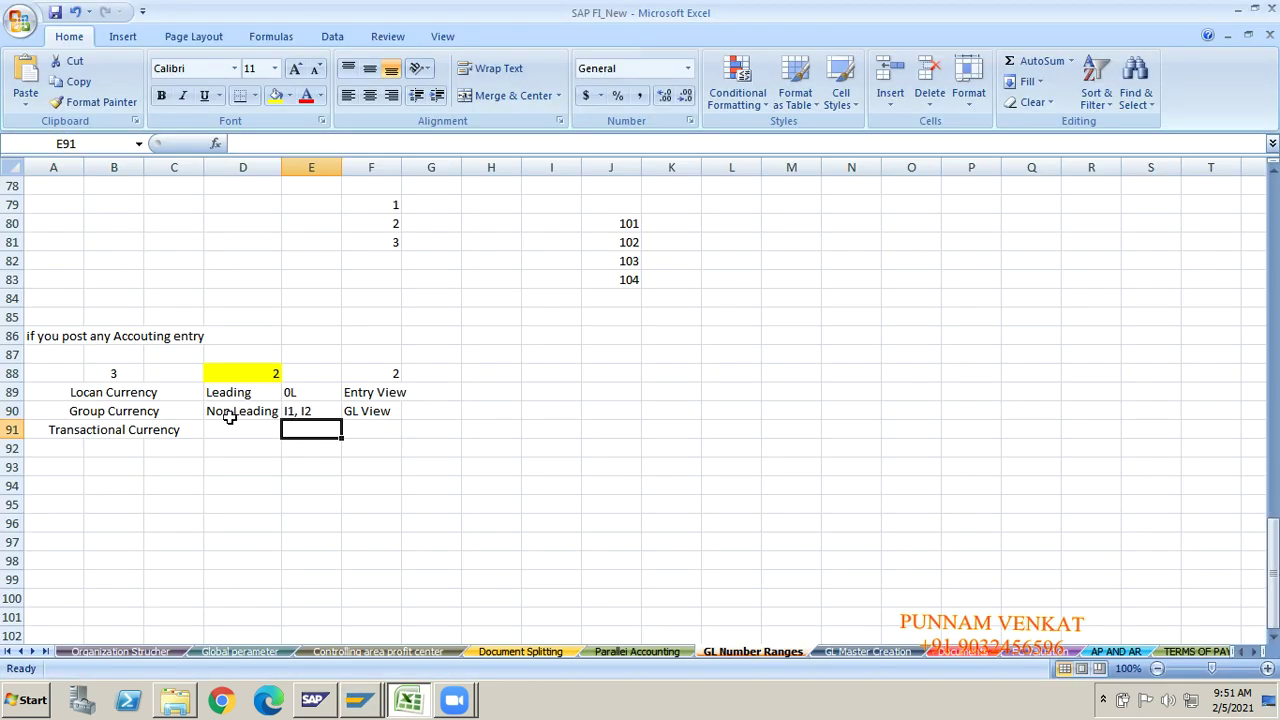
pyautogui.click(372, 392)
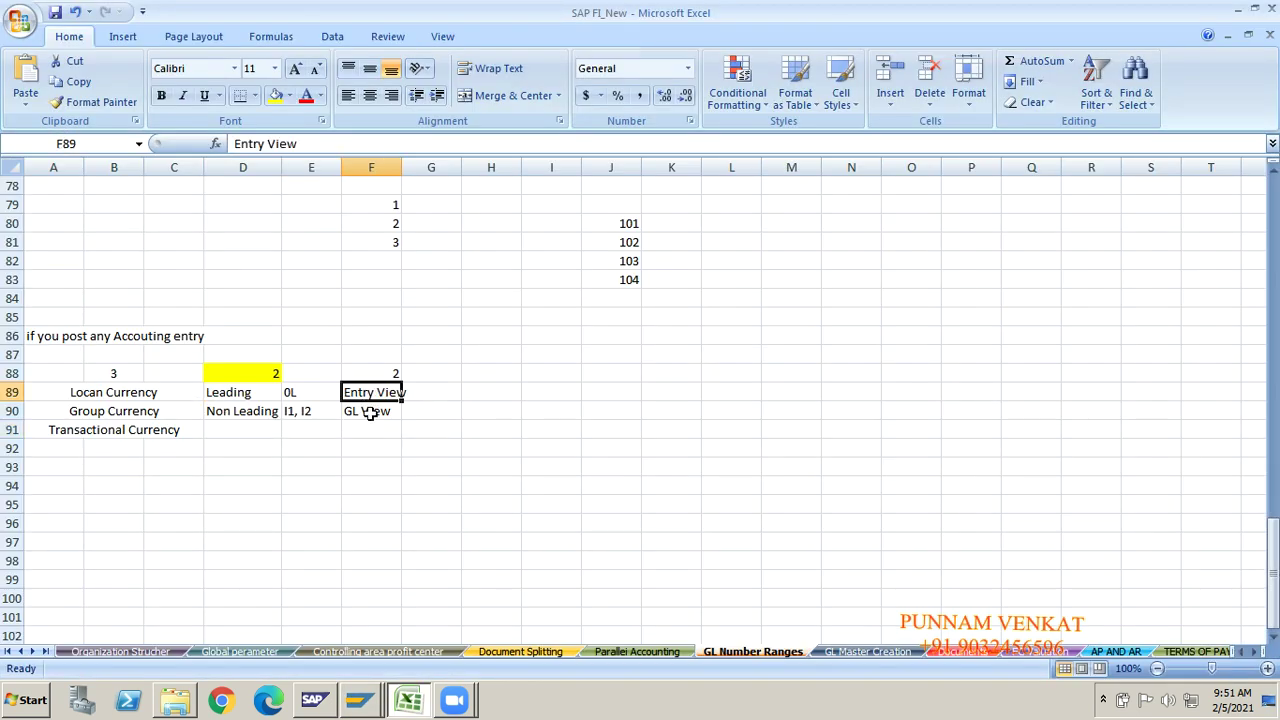
pyautogui.click(370, 411)
# Switch back to SAP and compare the document type activities for entry view, entry view in a ledger and general ledger view.
pyautogui.hotkey('alt', 'Tab')
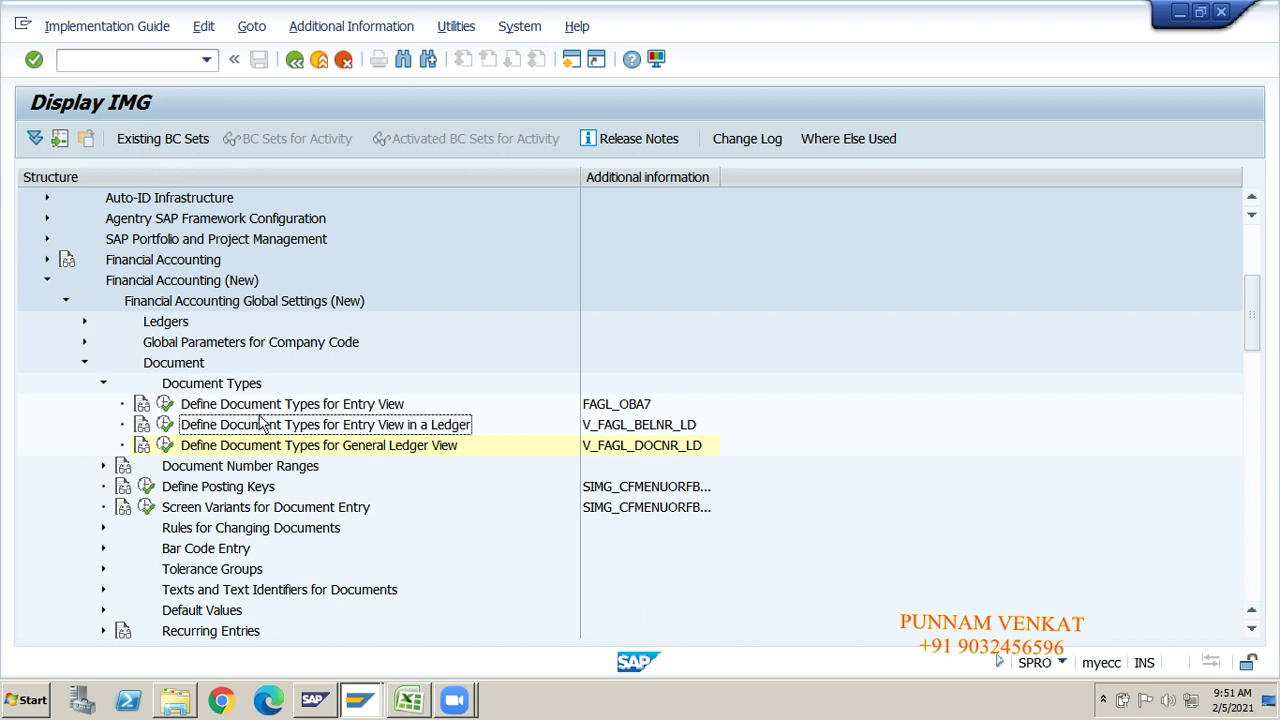
pyautogui.click(262, 405)
pyautogui.click(262, 445)
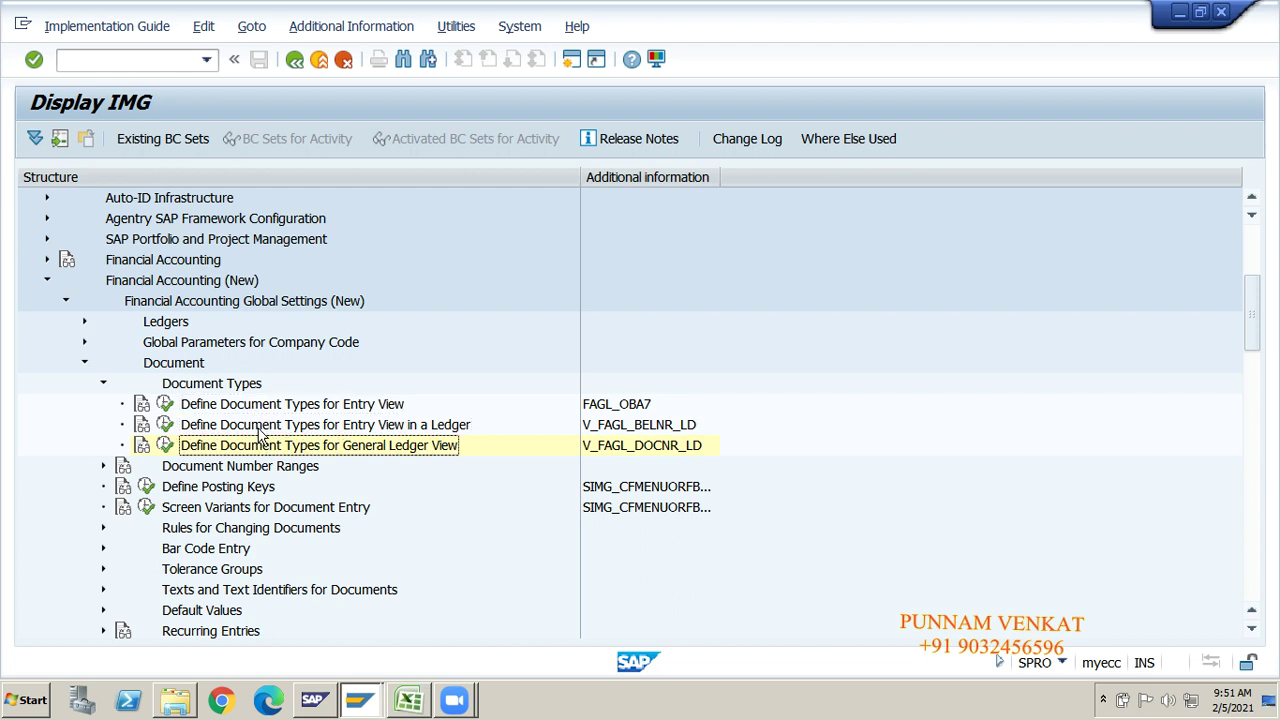
pyautogui.click(258, 428)
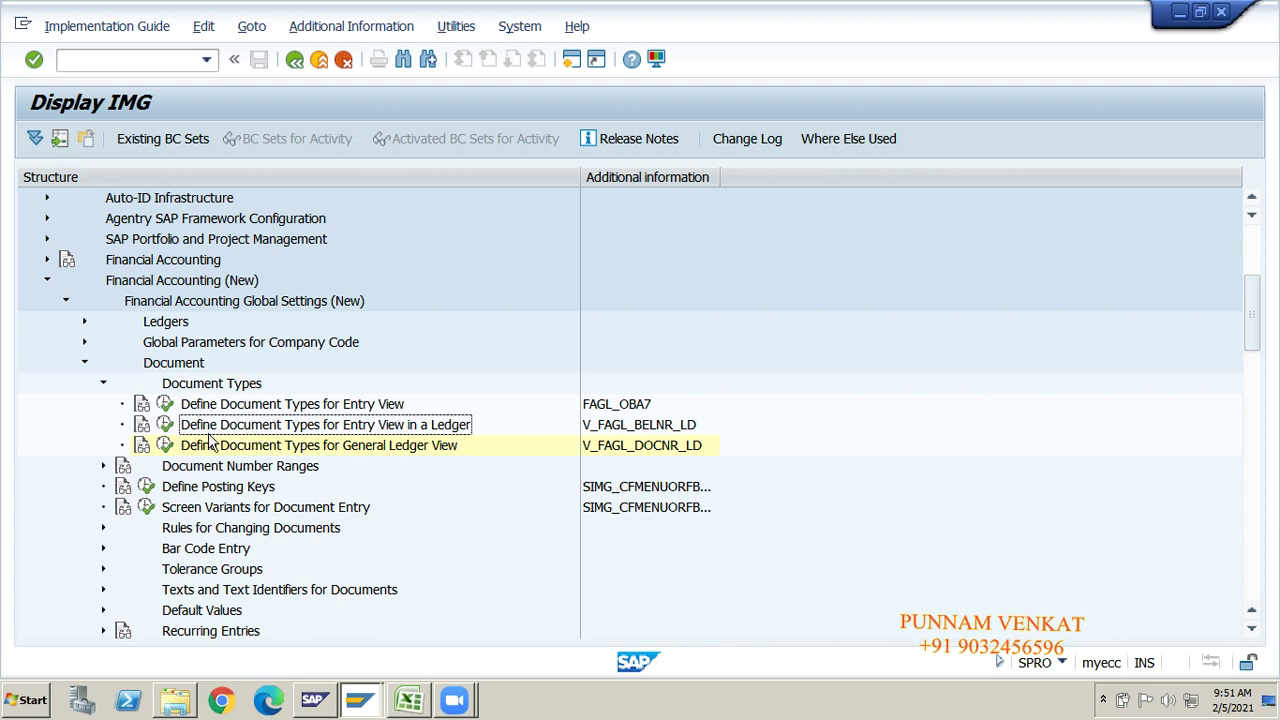
pyautogui.click(243, 405)
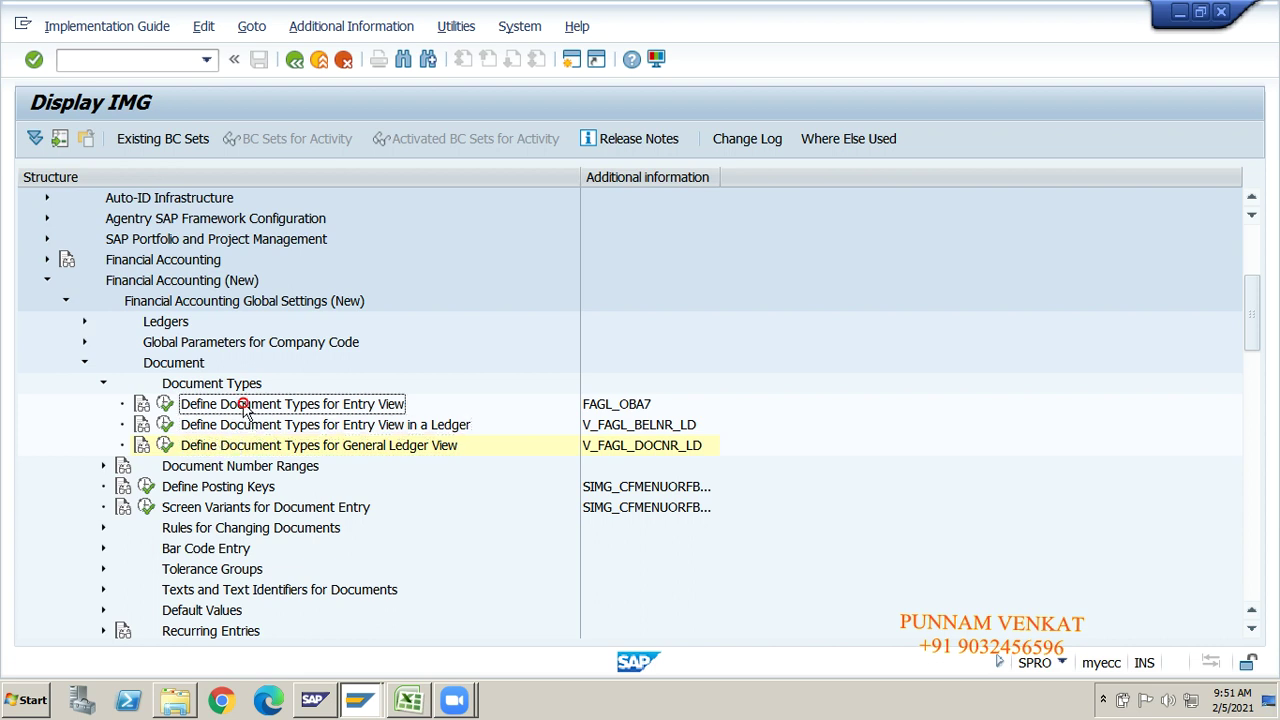
pyautogui.click(243, 448)
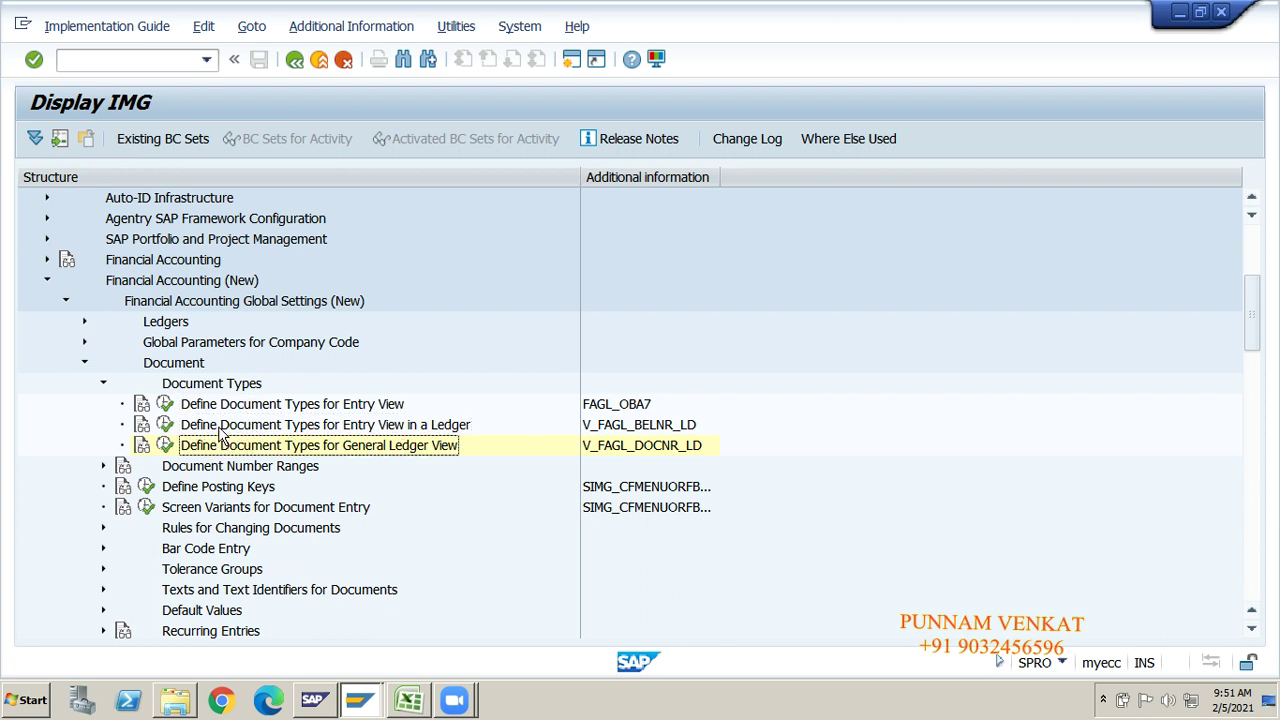
pyautogui.click(218, 427)
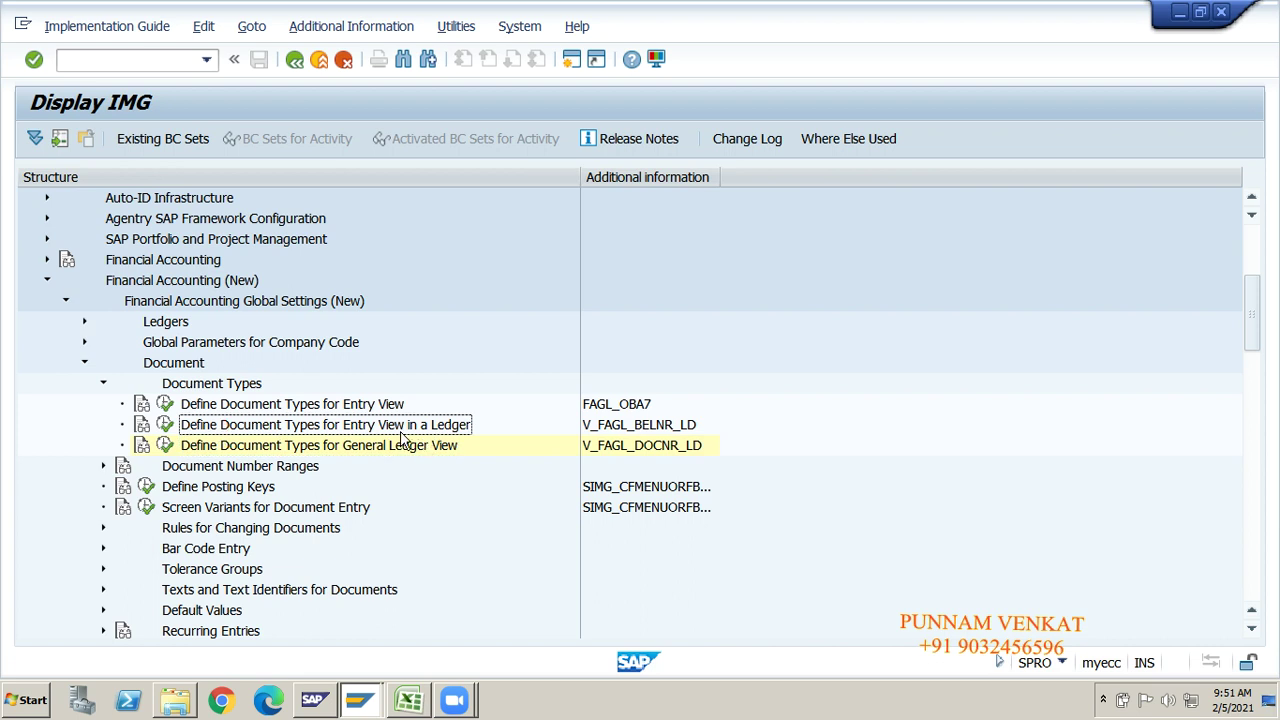
# Switch to Excel and review the accounting entry note together with its Entry View and GL View cells.
pyautogui.hotkey('alt', 'Tab')
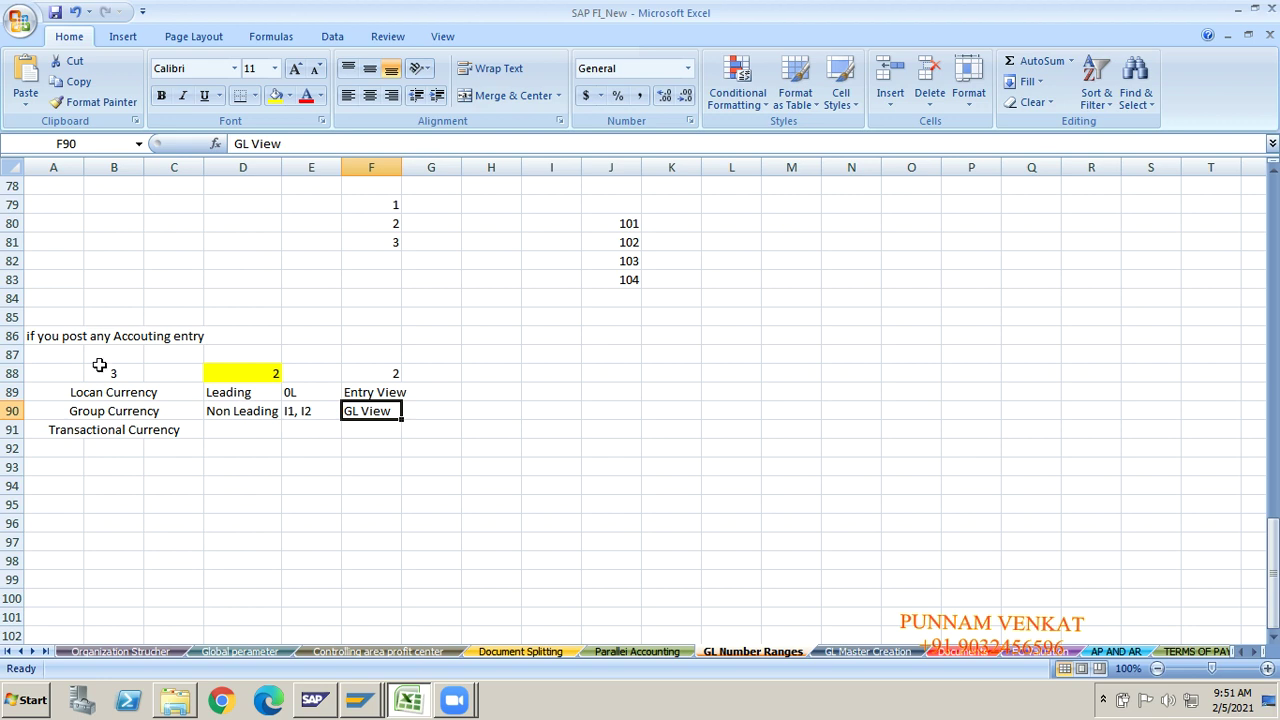
pyautogui.click(47, 337)
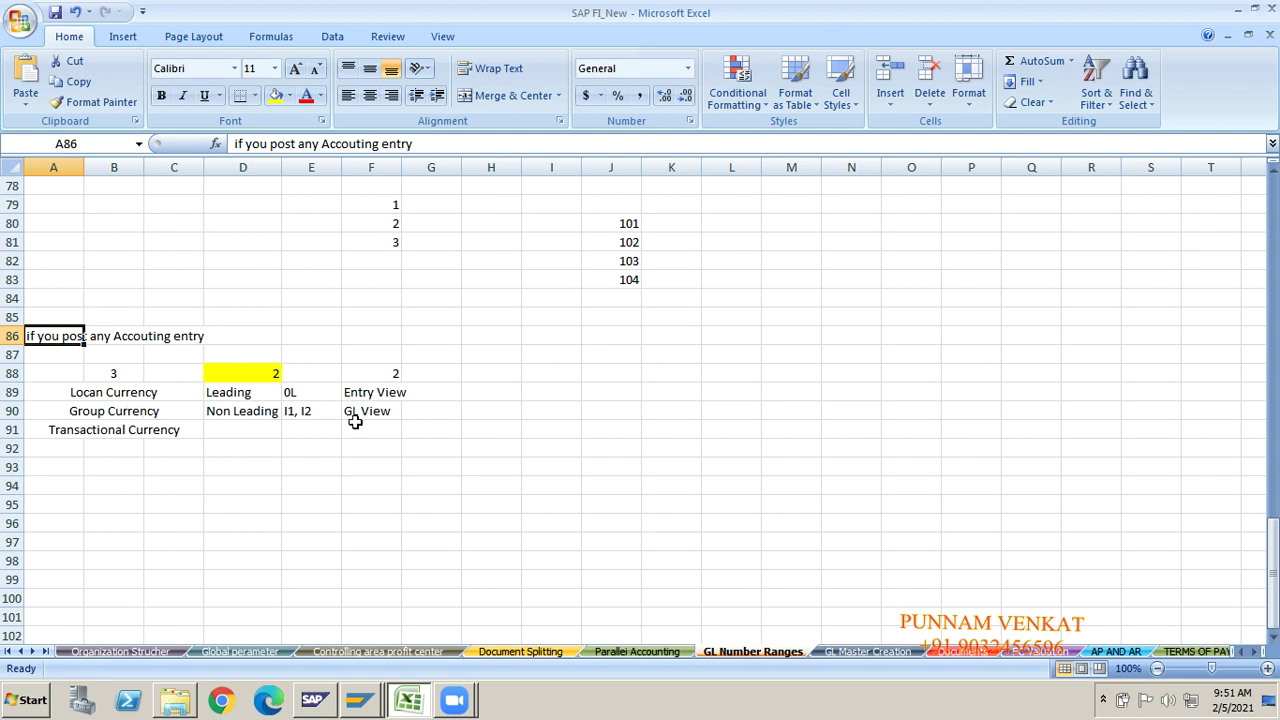
pyautogui.click(368, 392)
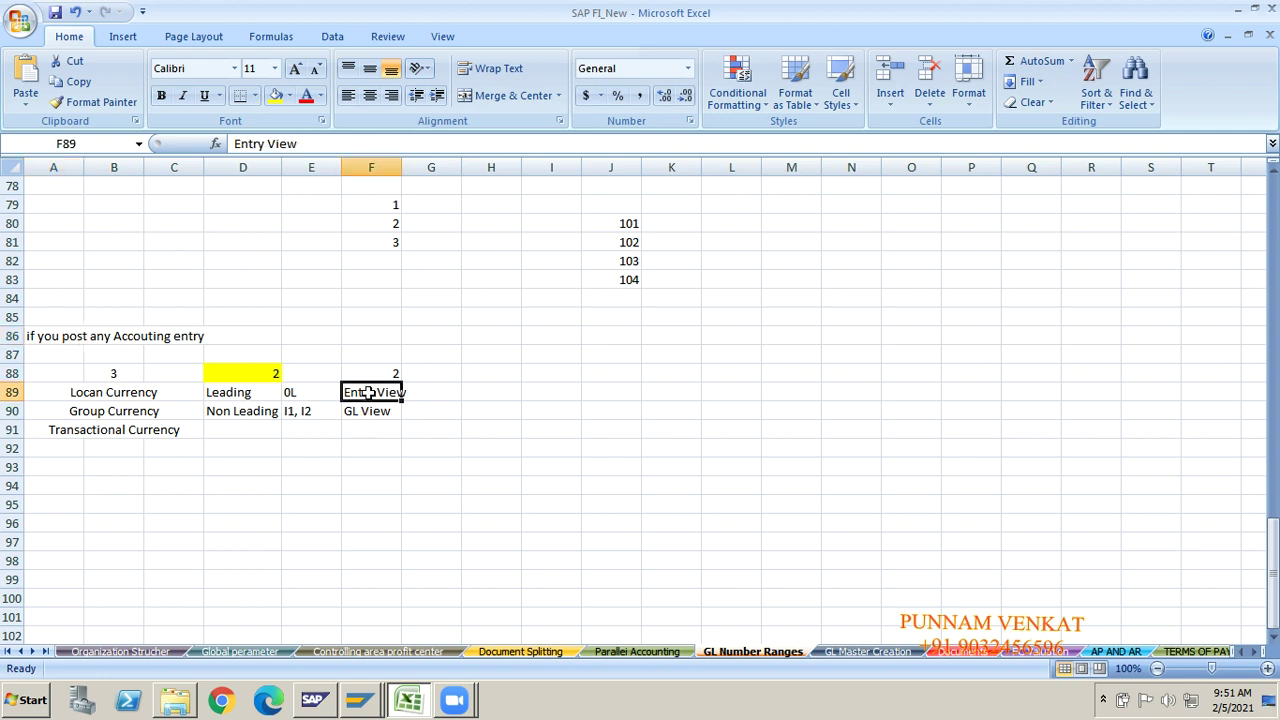
pyautogui.click(368, 411)
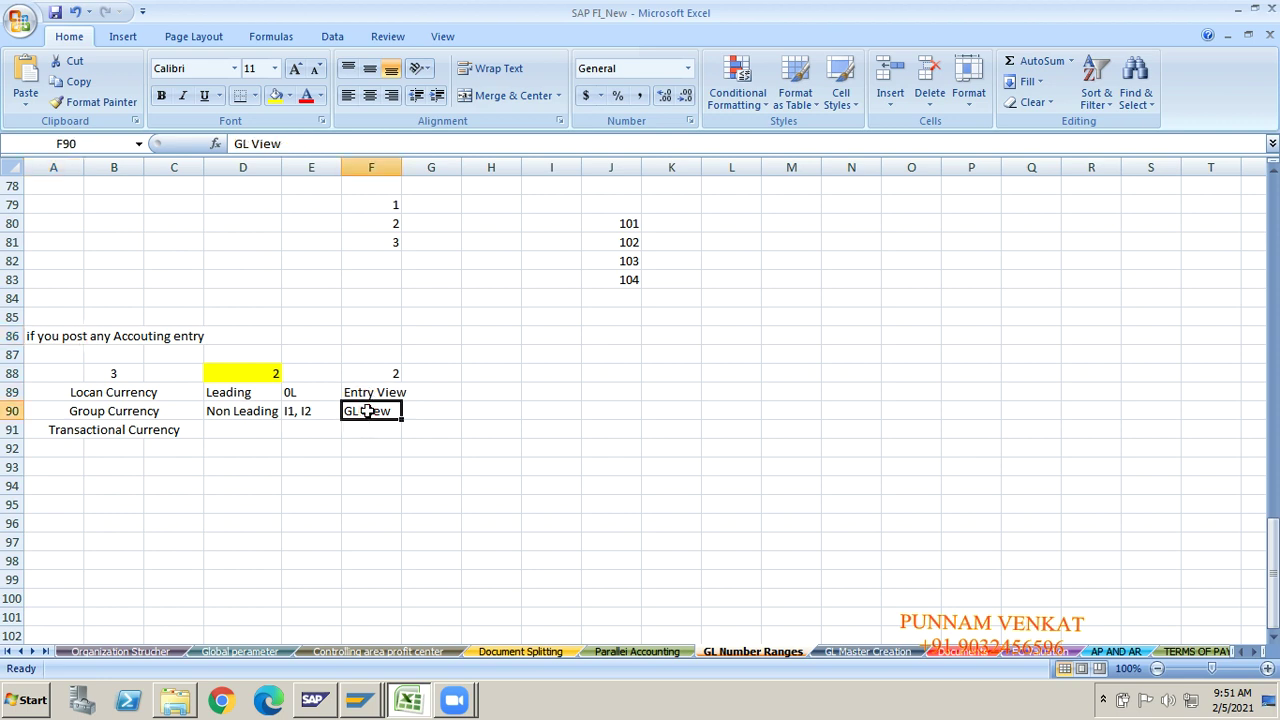
# Return to the IMG in SAP and review the three Define Document Types activities once more.
pyautogui.hotkey('alt', 'Tab')
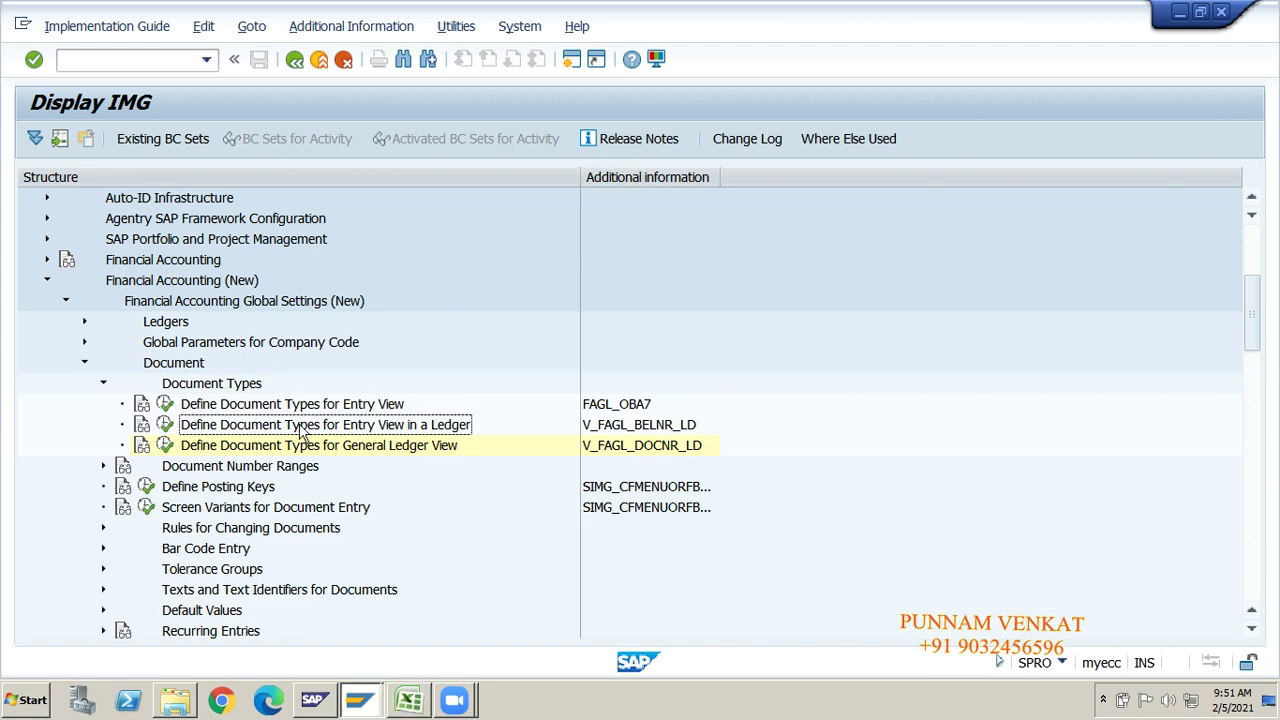
pyautogui.click(285, 408)
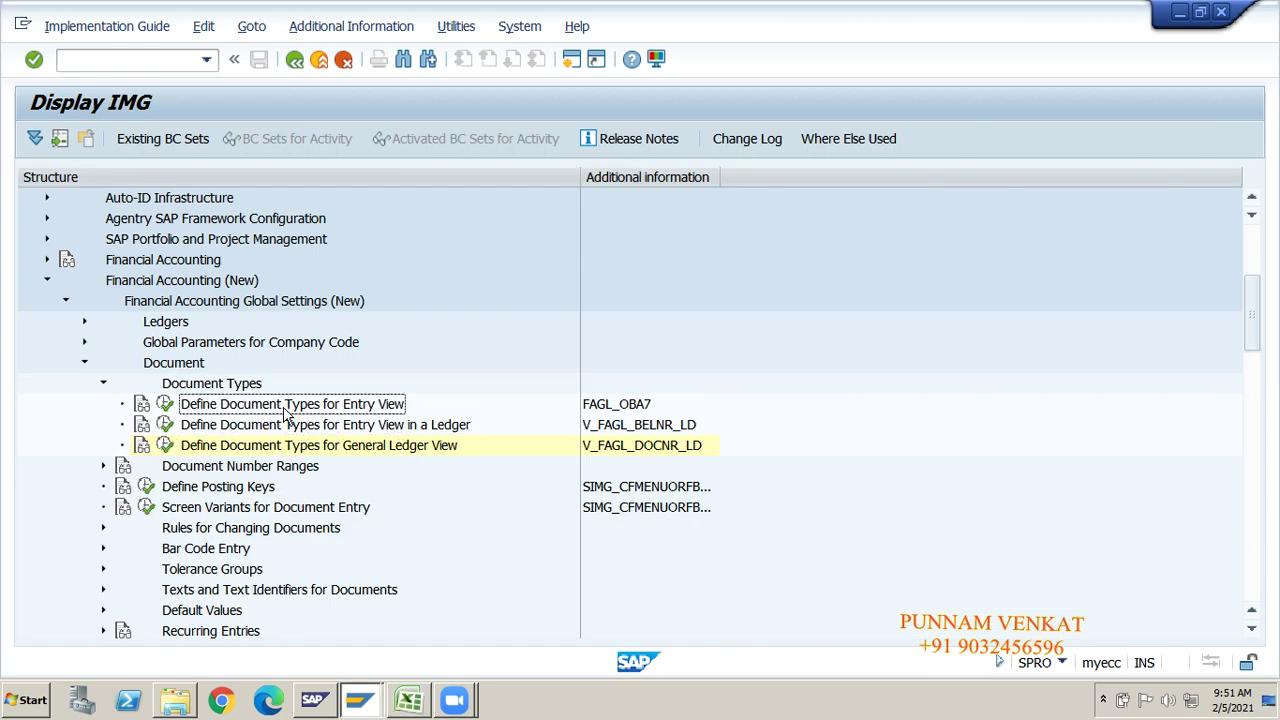
pyautogui.click(278, 447)
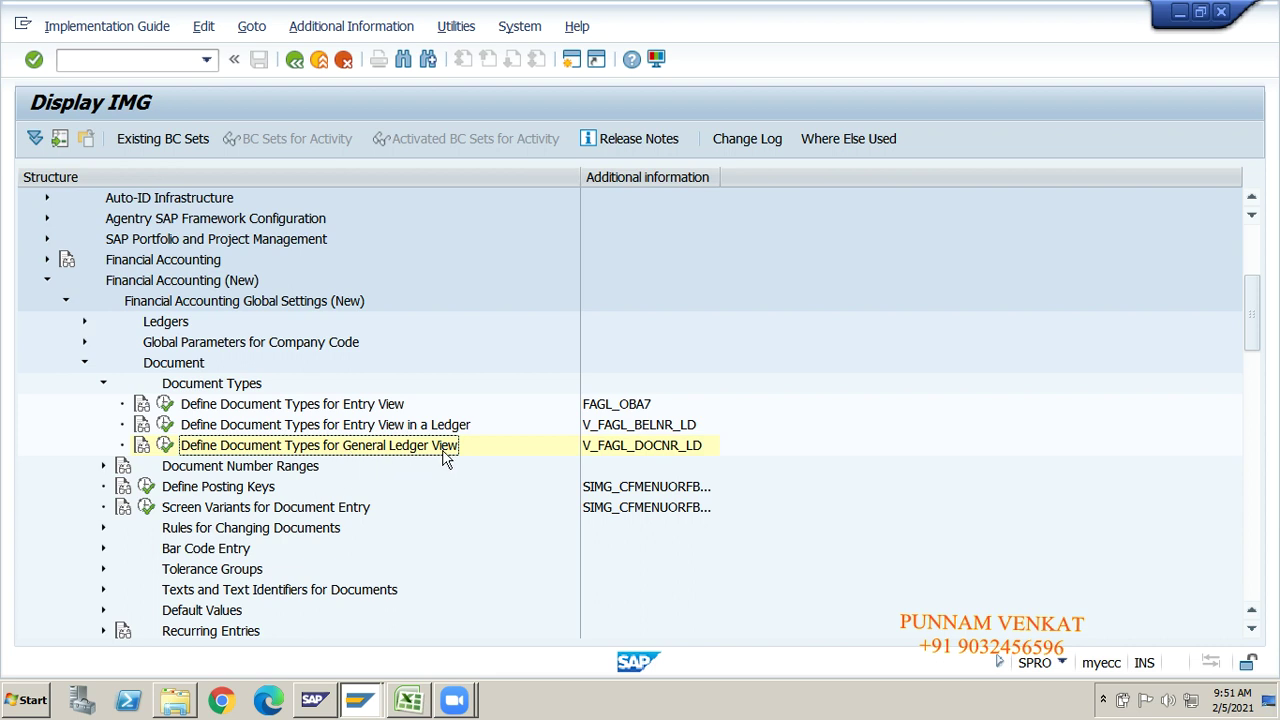
pyautogui.click(300, 428)
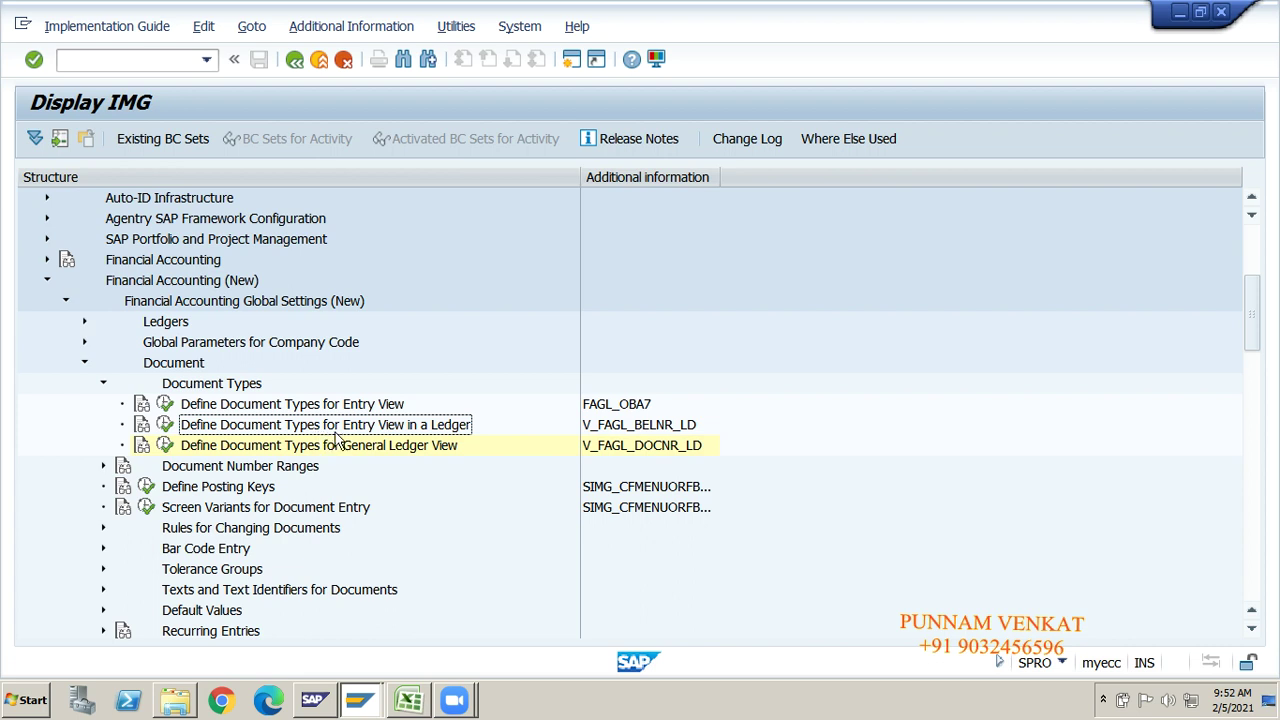
pyautogui.click(414, 447)
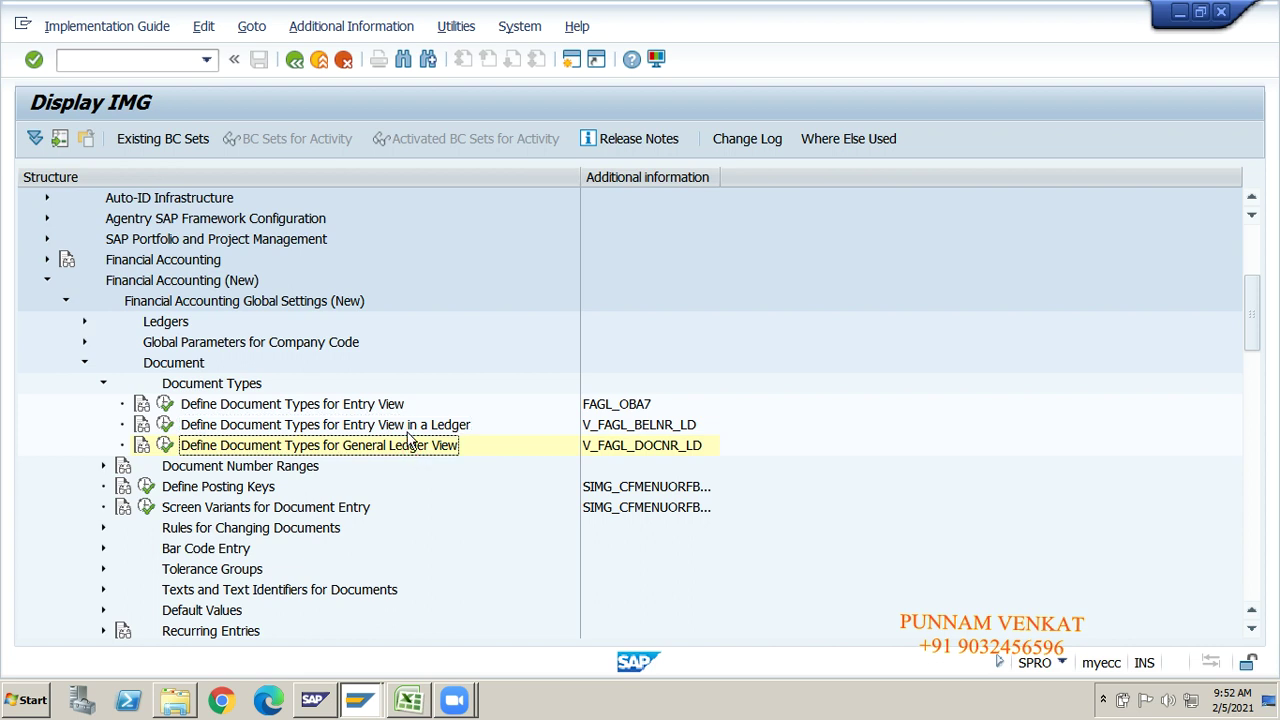
# Switch to Excel and start a note reading "IF" in cell A95, below the currency and ledger notes.
pyautogui.click(408, 428)
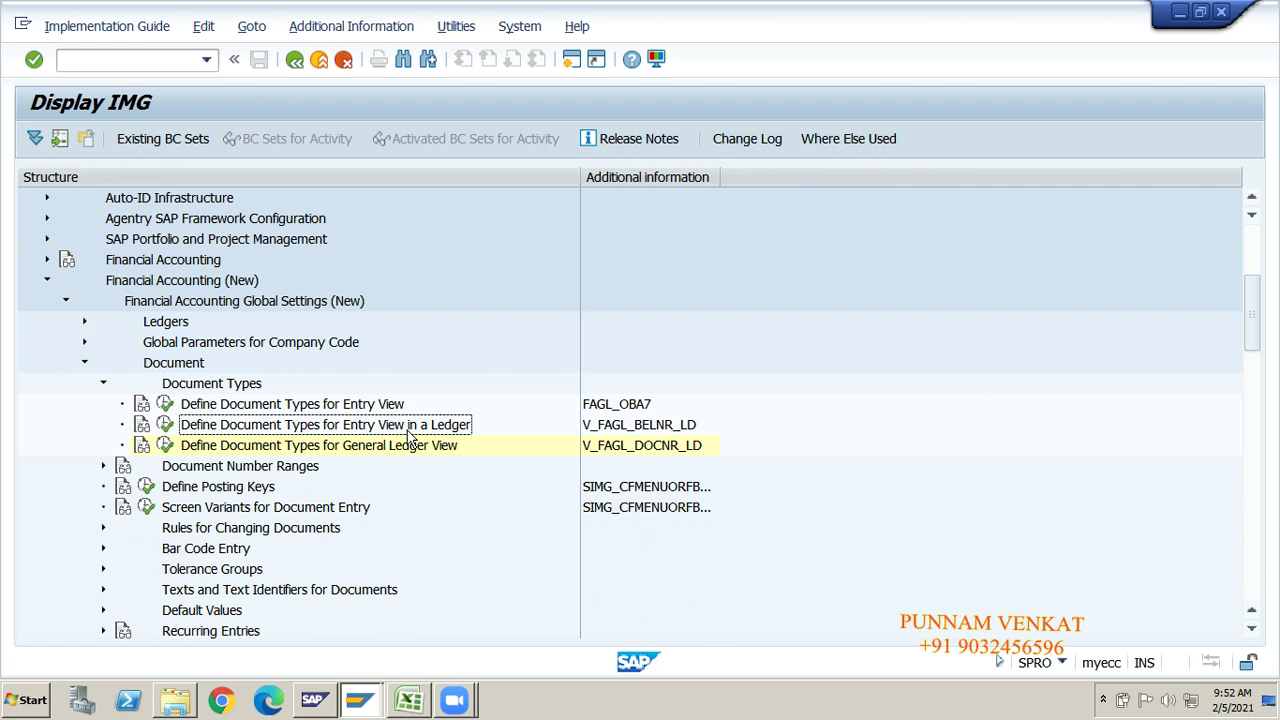
pyautogui.hotkey('alt', 'Tab')
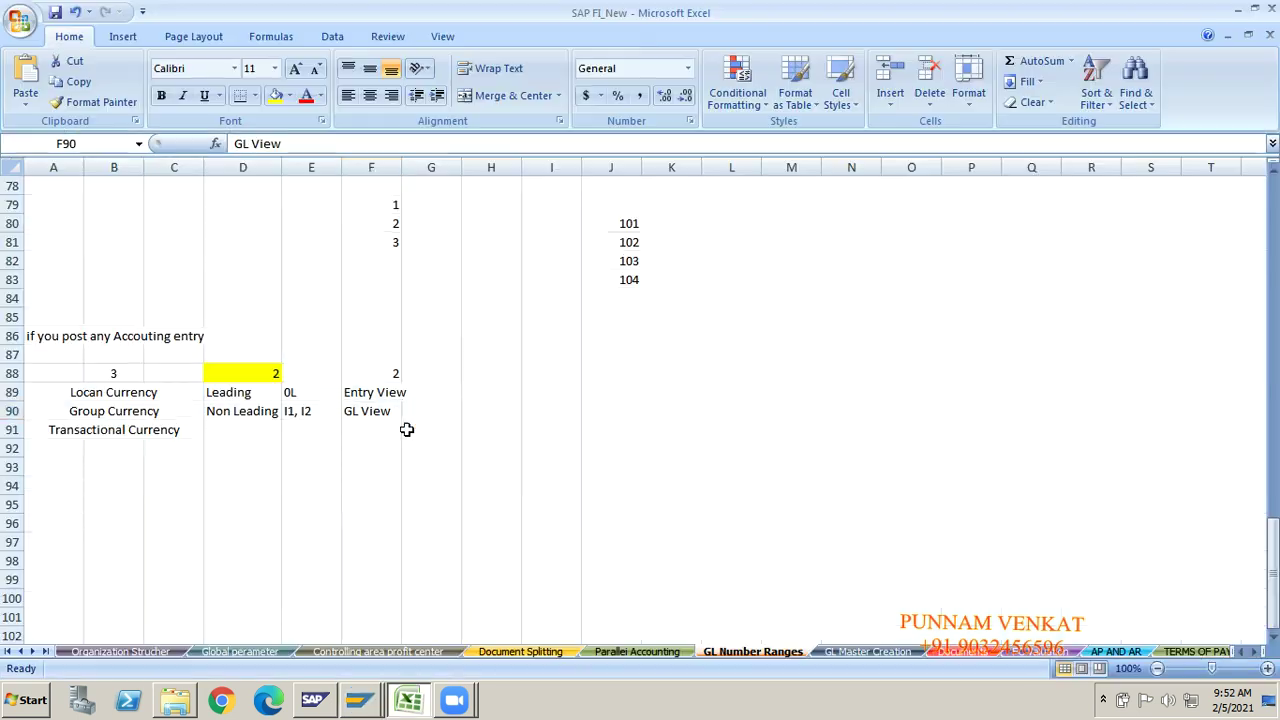
pyautogui.press('Down')
pyautogui.press('Left')
pyautogui.press('Home')
pyautogui.press('Down')
pyautogui.press('Down')
pyautogui.press('Down')
pyautogui.press('Down')
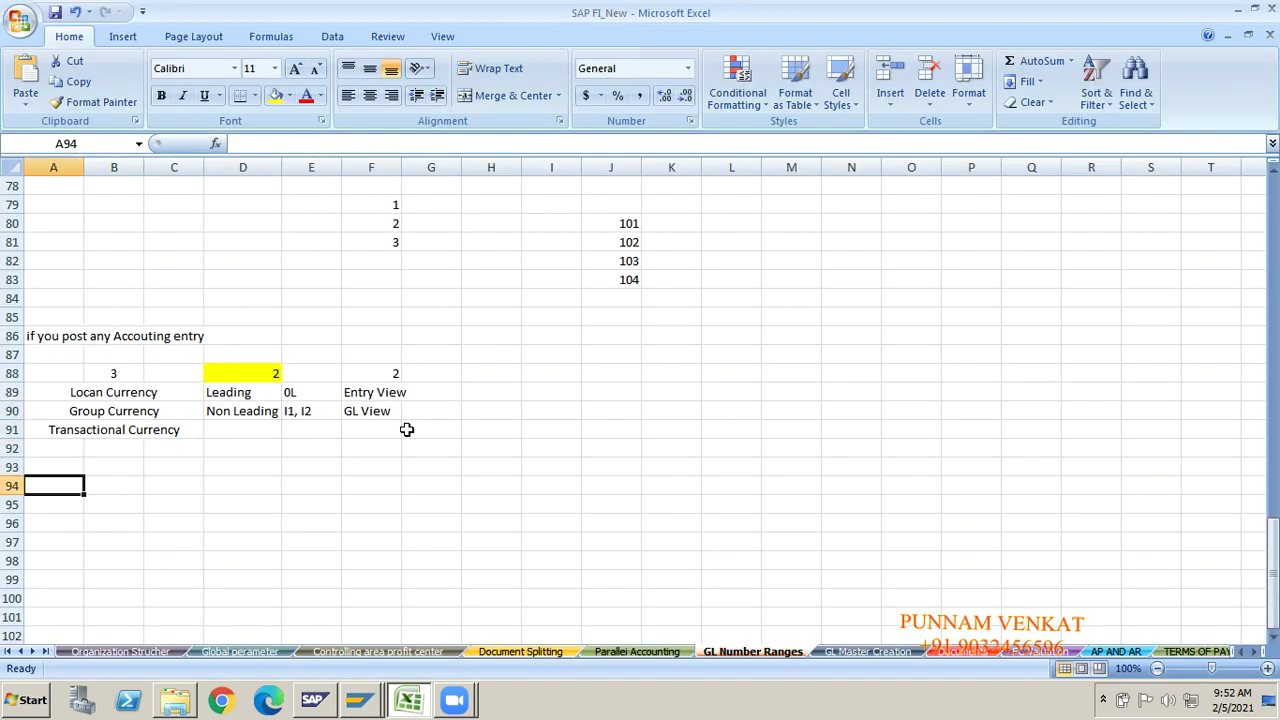
pyautogui.write('IF')
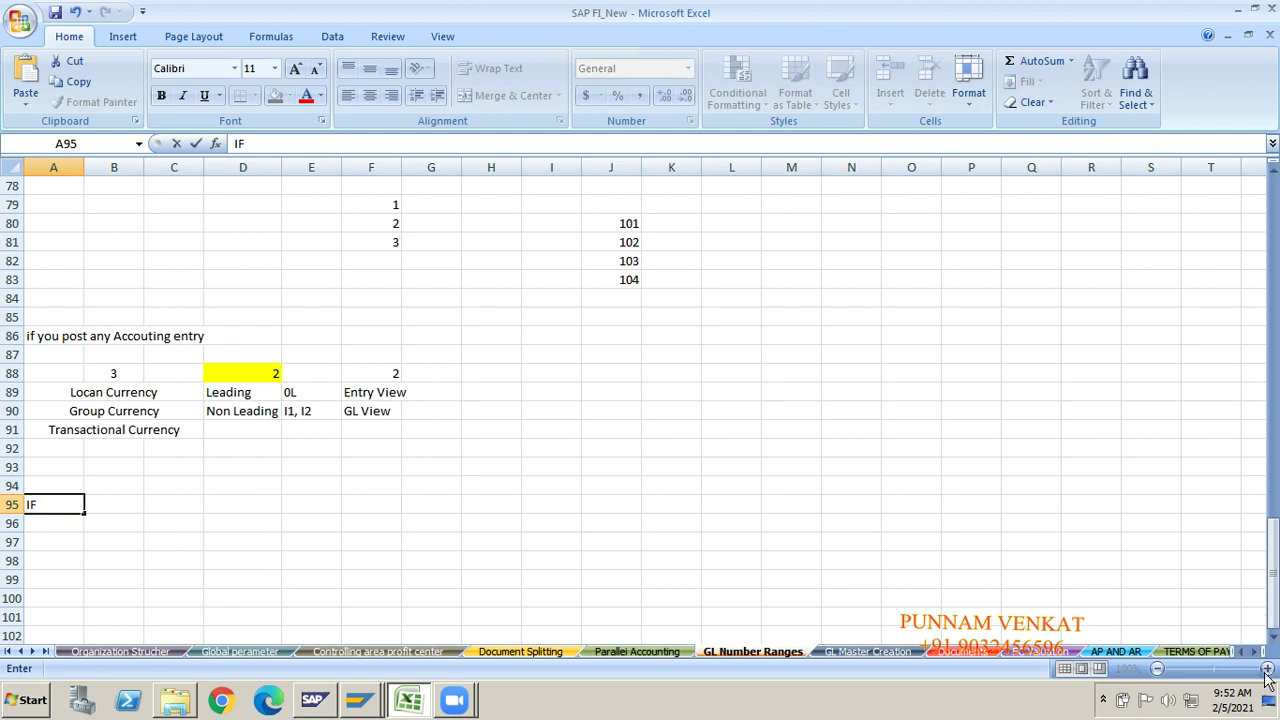
# Zoom the GL Number Ranges sheet to 140% and return to the note in cell A95.
pyautogui.click(933, 555)
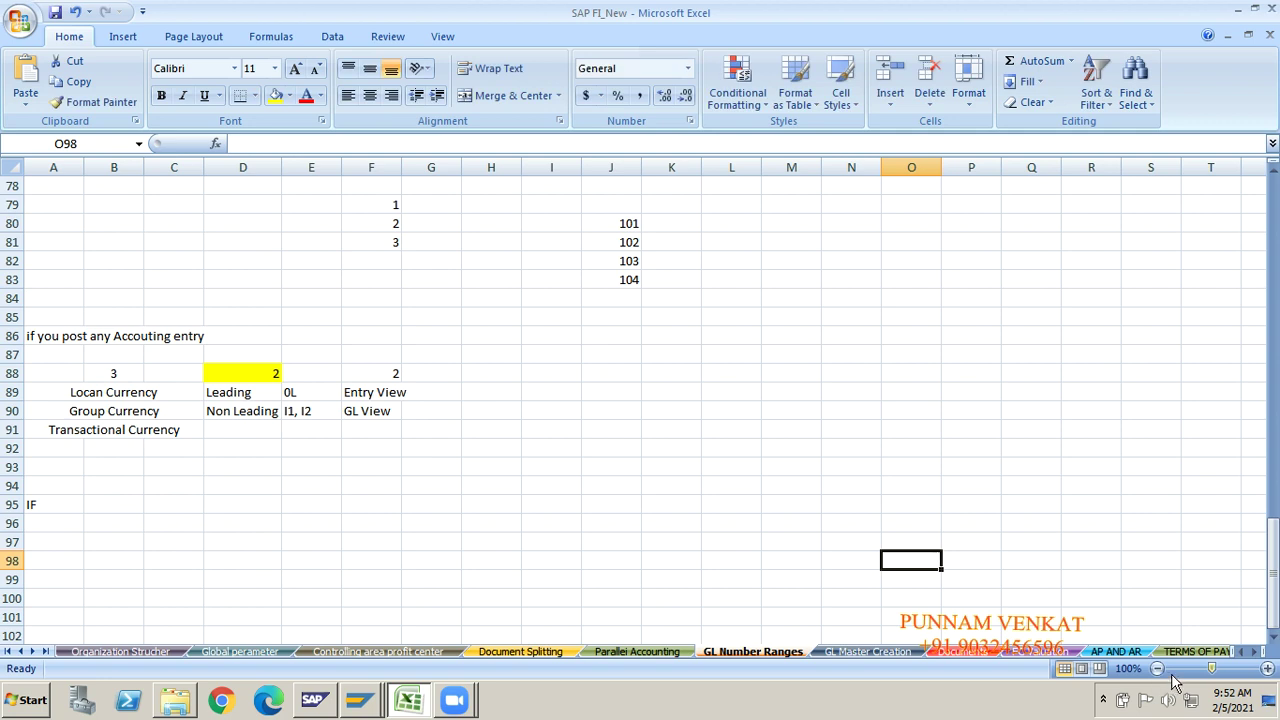
pyautogui.click(1266, 668)
pyautogui.click(1266, 668)
pyautogui.click(1266, 668)
pyautogui.click(1266, 668)
pyautogui.click(329, 492)
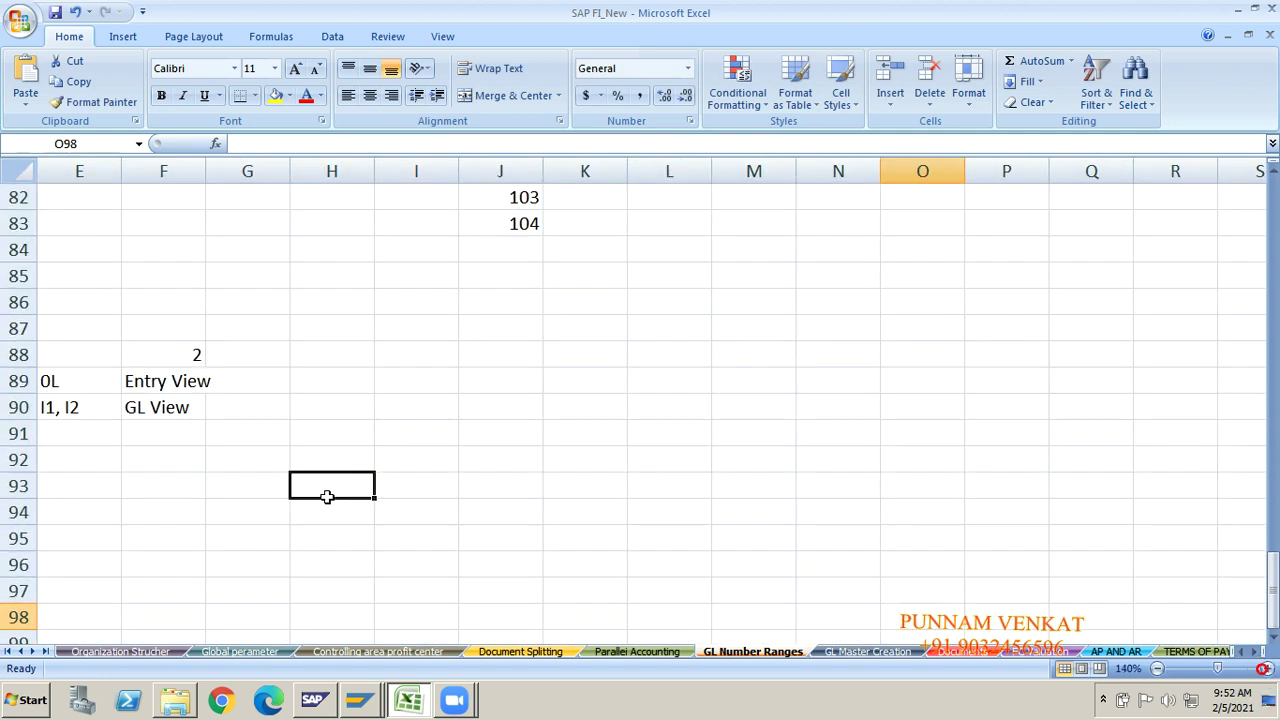
pyautogui.press('Left')
pyautogui.press('Left')
pyautogui.press('Left')
pyautogui.press('Left')
pyautogui.press('Left')
pyautogui.press('Left')
pyautogui.press('Left')
pyautogui.press('Down')
pyautogui.press('Down')
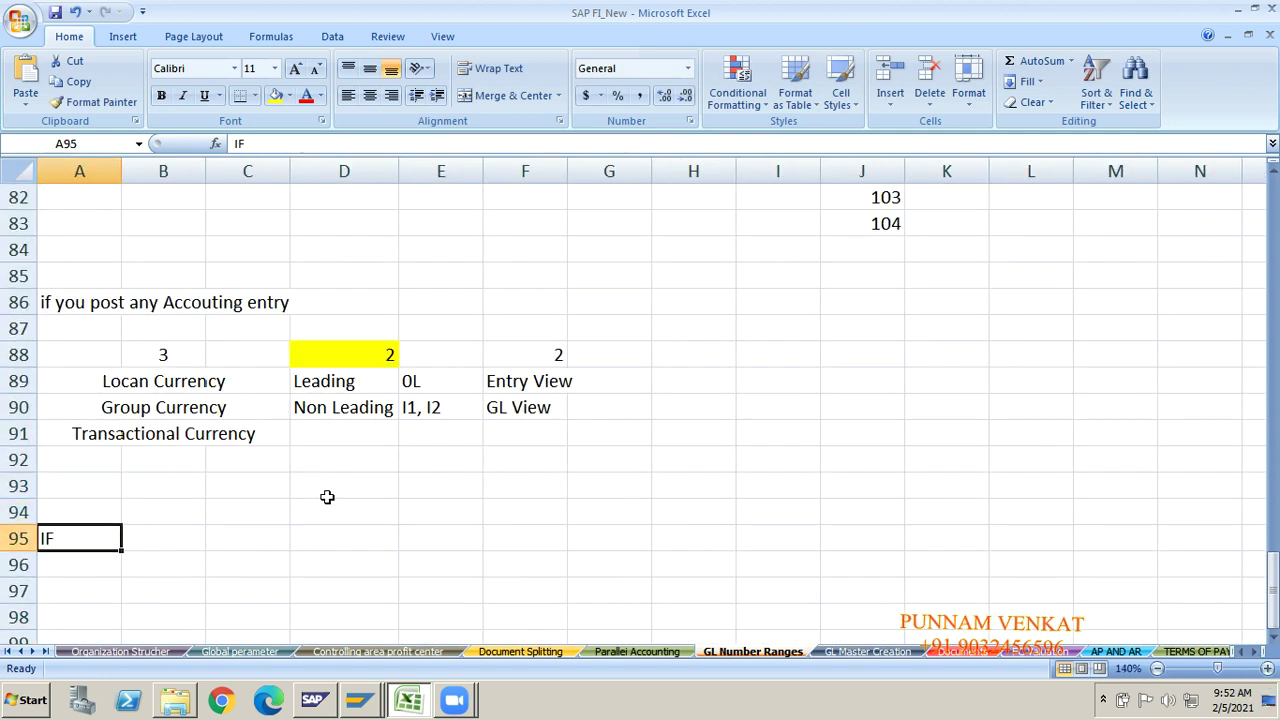
# Try extending the note in A95 to "IF Your maint", and empty the cell again.
pyautogui.click(257, 140)
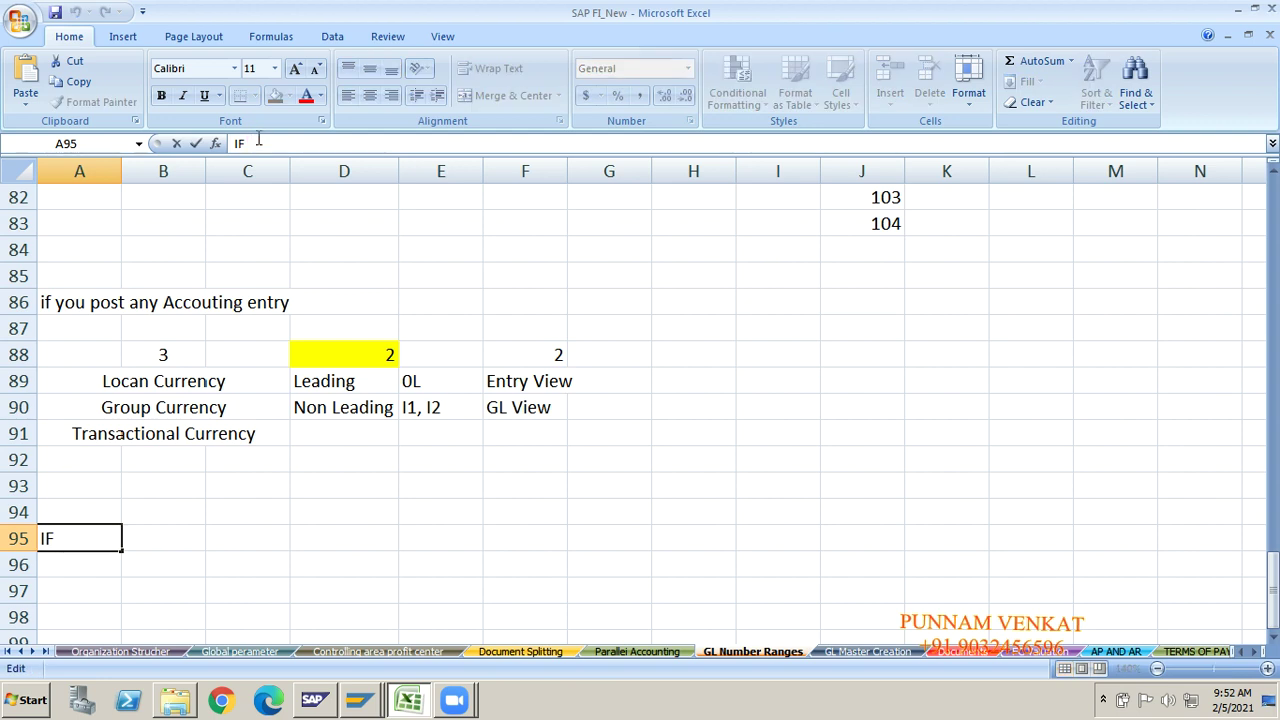
pyautogui.write('Your maintina')
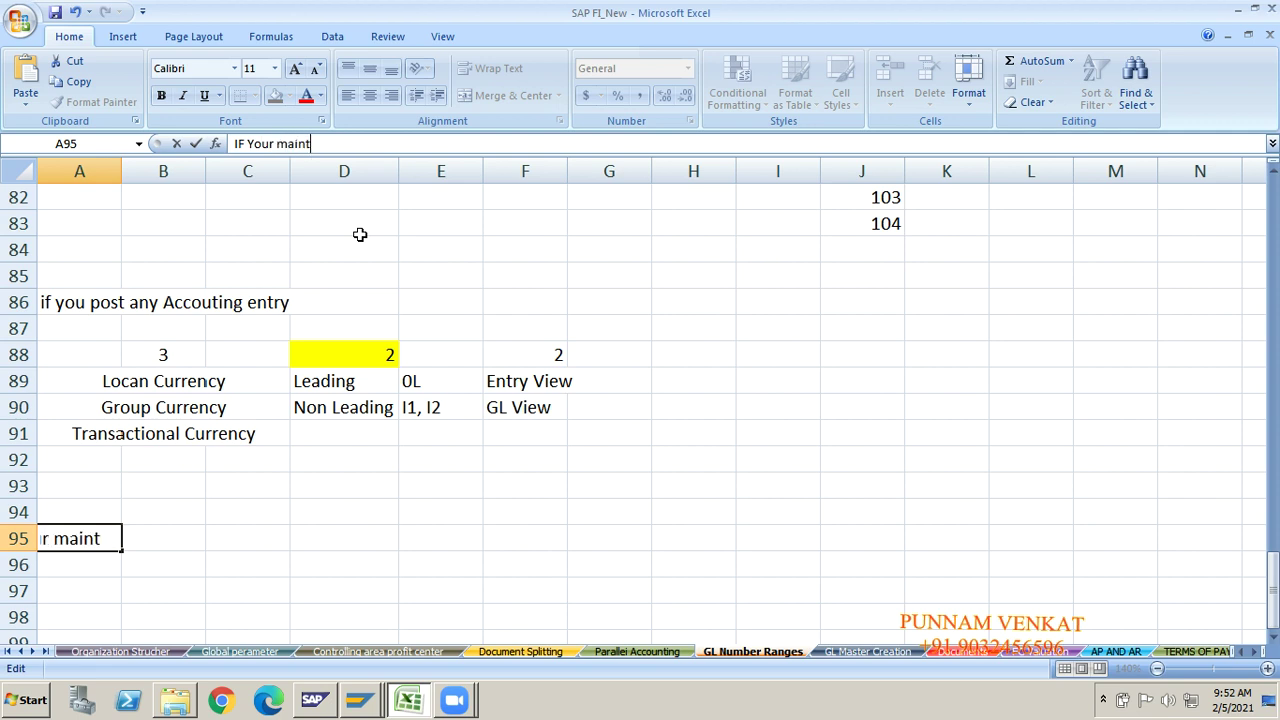
pyautogui.press('BackSpace')
pyautogui.press('BackSpace')
pyautogui.press('BackSpace')
pyautogui.write('in')
pyautogui.press('BackSpace')
pyautogui.press('BackSpace')
pyautogui.press('BackSpace')
pyautogui.press('BackSpace')
pyautogui.press('BackSpace')
pyautogui.press('BackSpace')
pyautogui.press('BackSpace')
pyautogui.press('BackSpace')
pyautogui.press('BackSpace')
pyautogui.press('BackSpace')
pyautogui.press('BackSpace')
pyautogui.press('BackSpace')
pyautogui.press('BackSpace')
pyautogui.press('BackSpace')
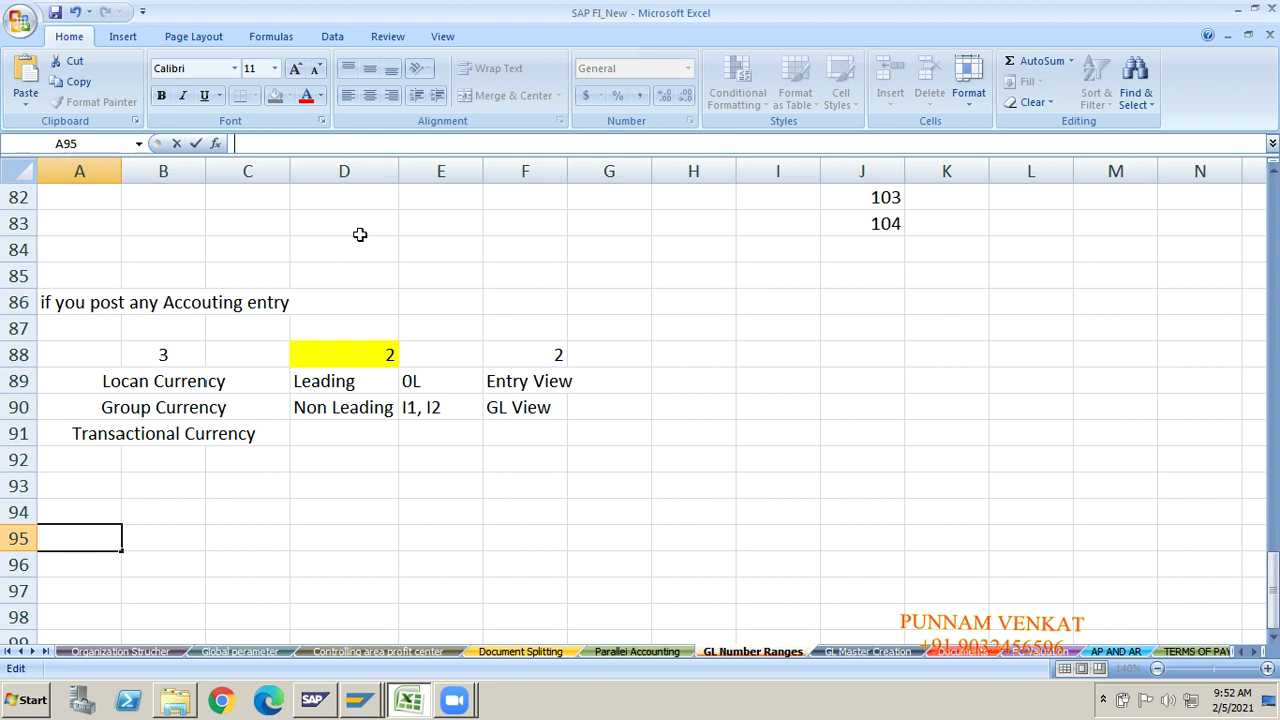
pyautogui.press('Return')
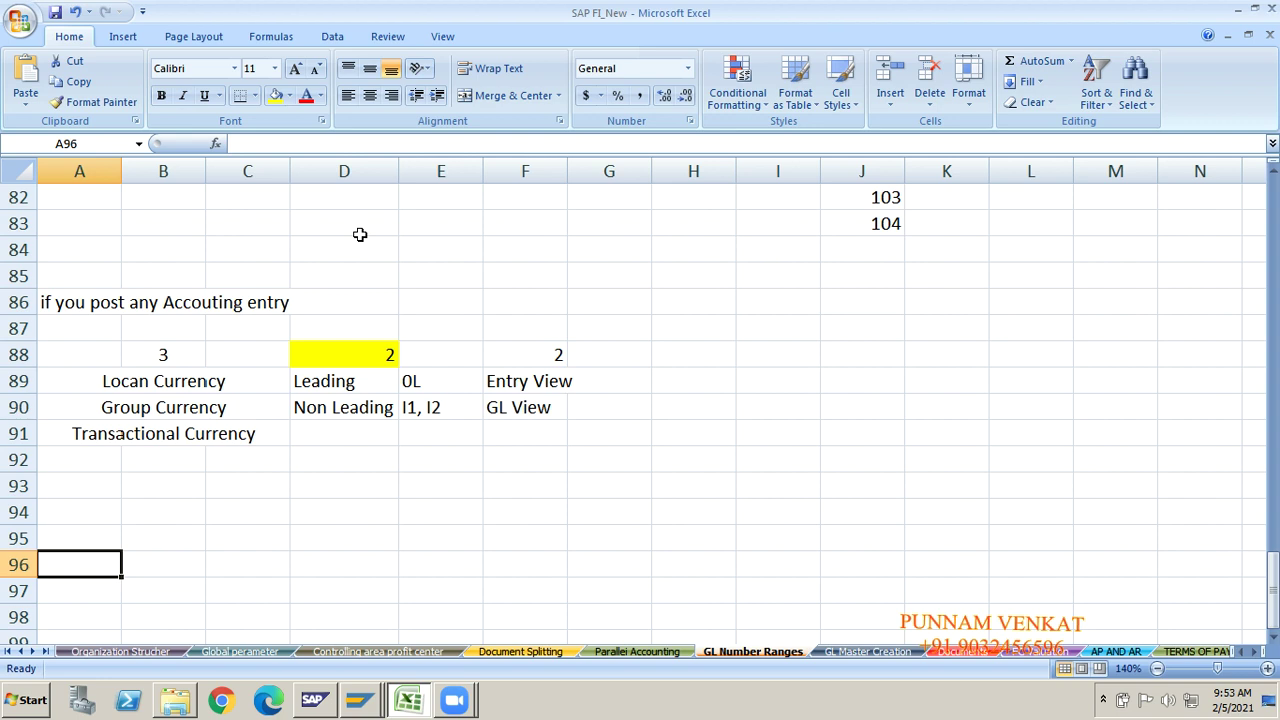
# Switch back to the SAP IMG and compare the document type activities for entry view in a ledger and general ledger view.
pyautogui.hotkey('alt', 'Tab')
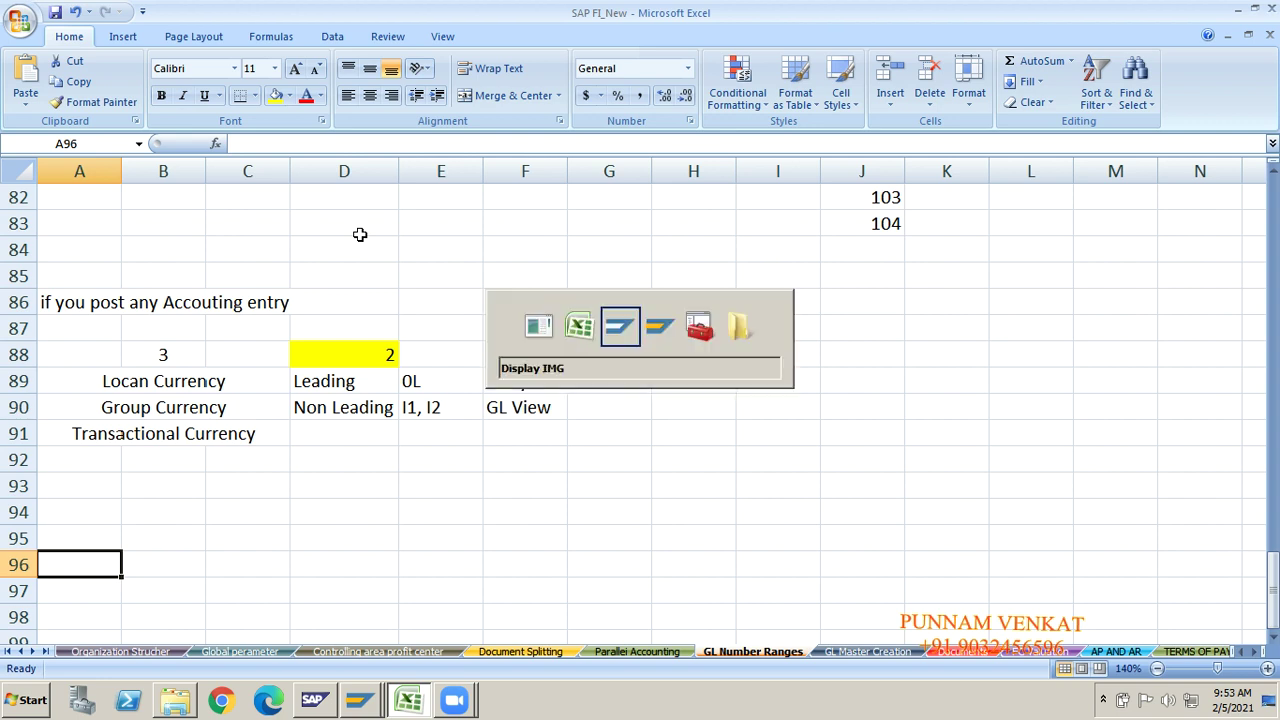
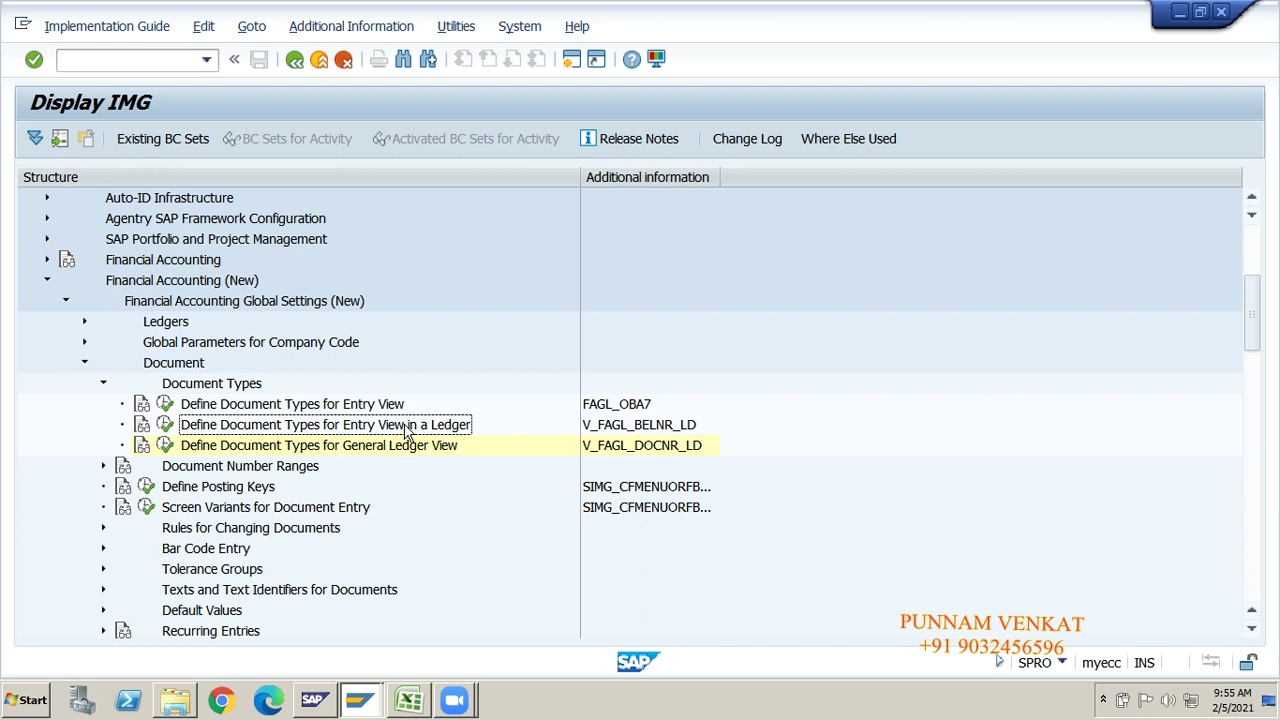
pyautogui.click(220, 449)
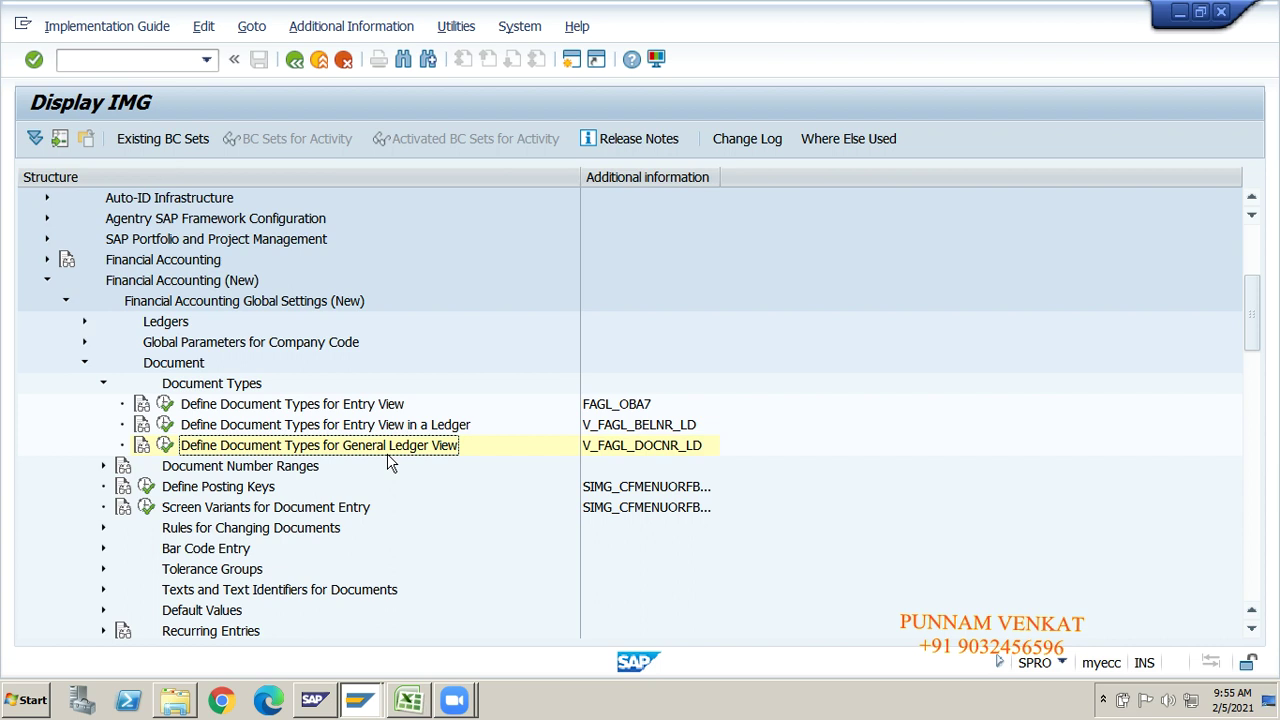
pyautogui.click(441, 430)
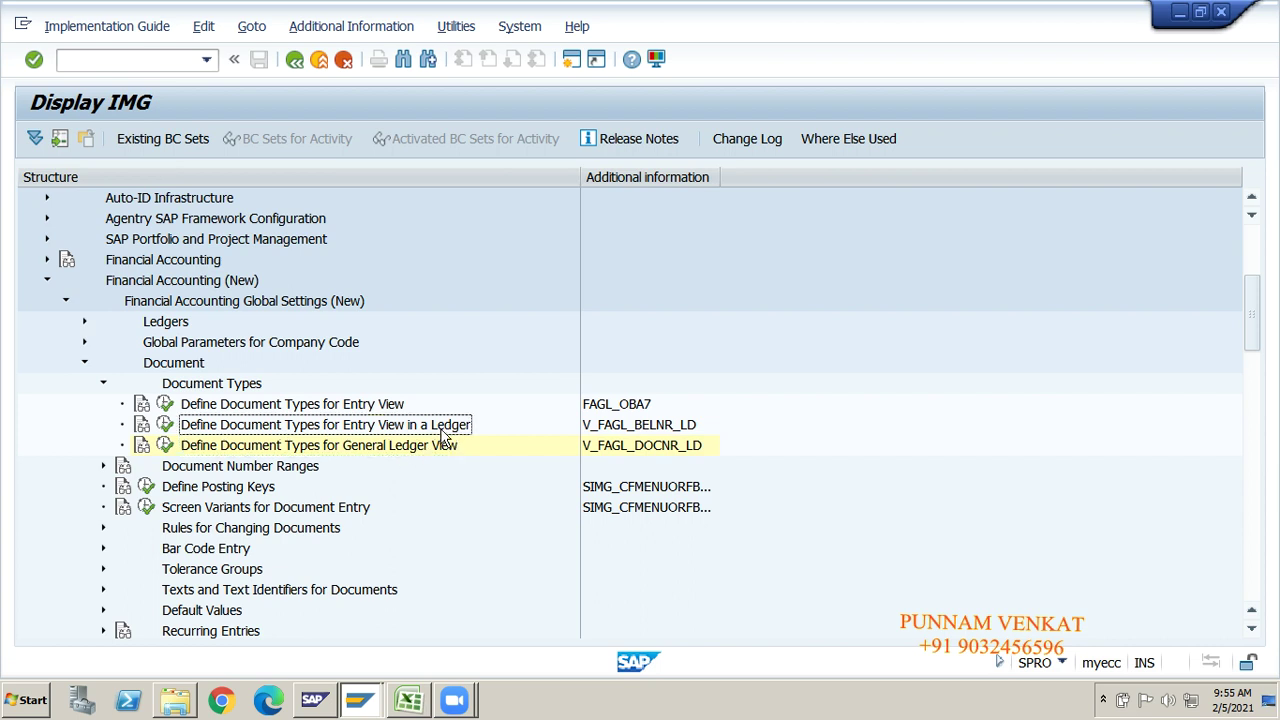
pyautogui.click(383, 450)
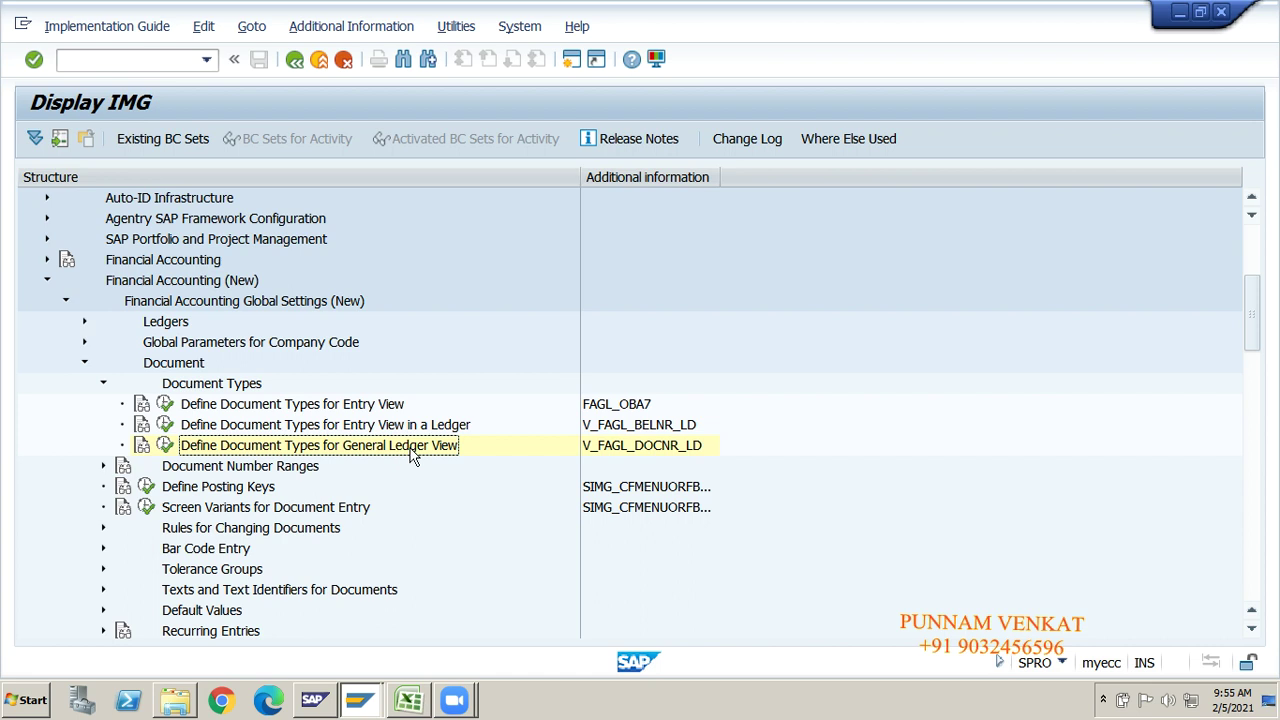
pyautogui.click(409, 425)
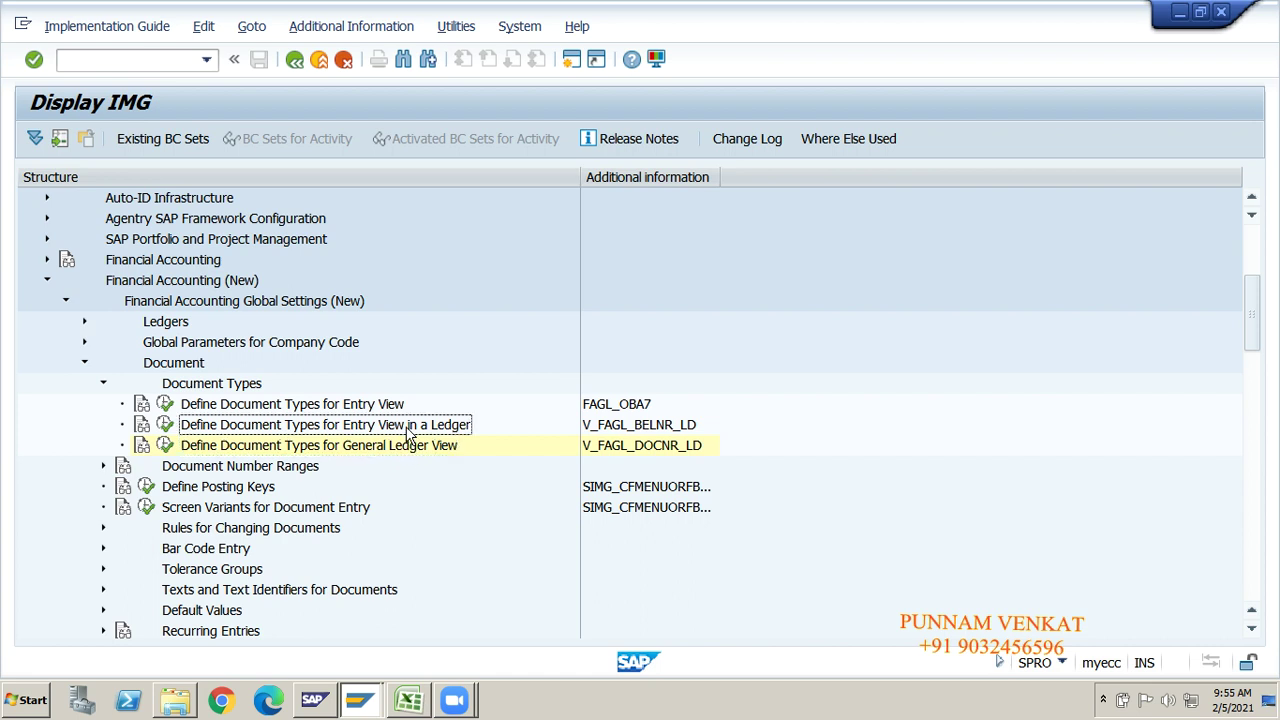
# Open Define Document Types for Entry View in a Ledger with non-leading ledger I1 (IFRS) as the work area.
pyautogui.click(167, 426)
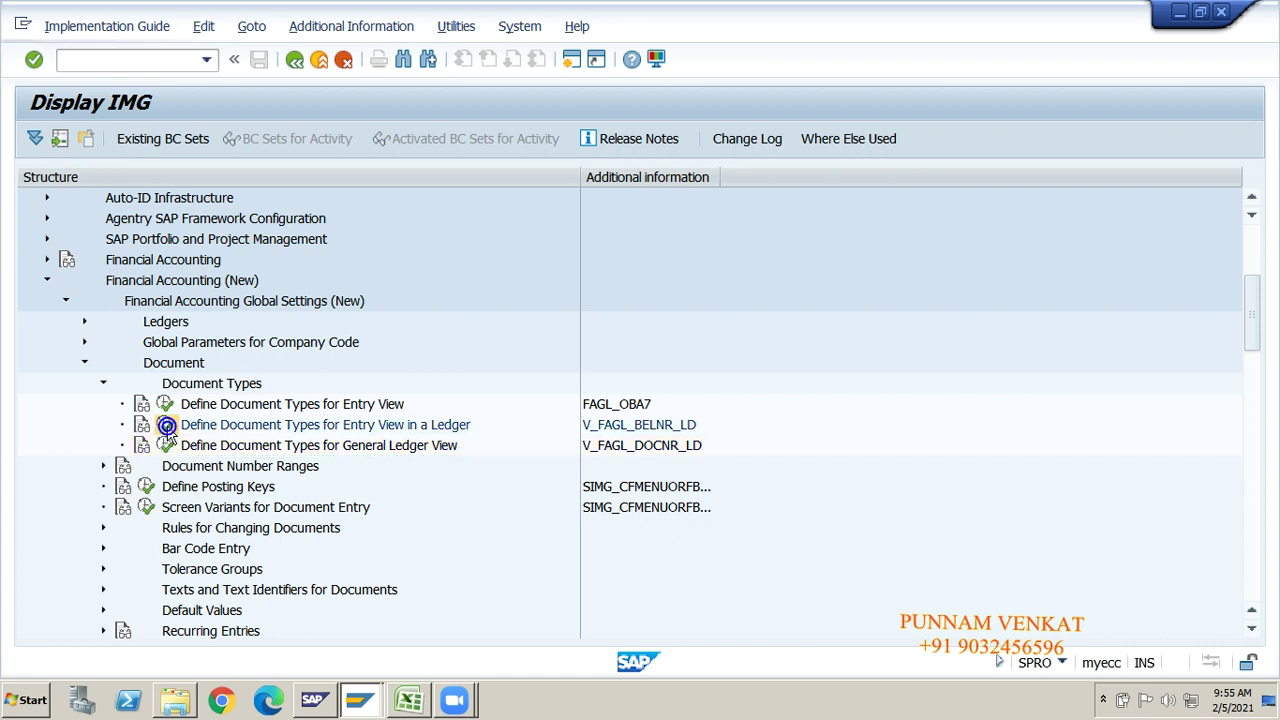
pyautogui.press('BackSpace')
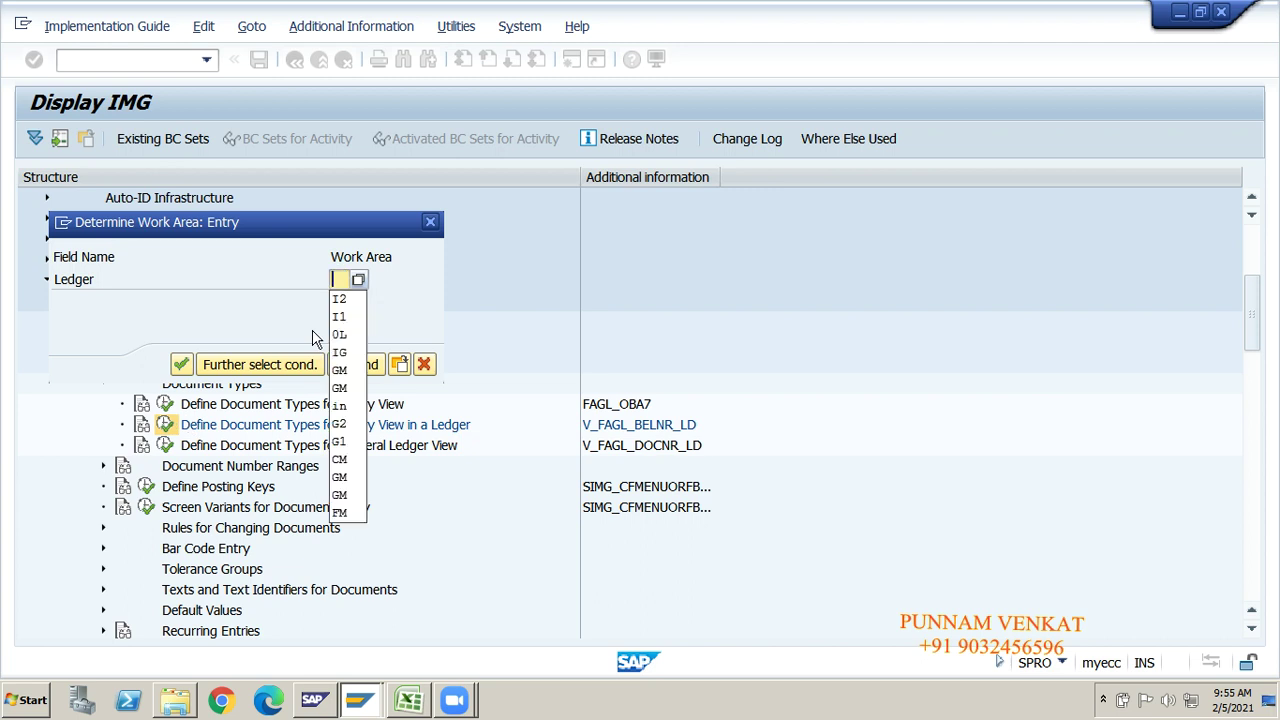
pyautogui.click(358, 281)
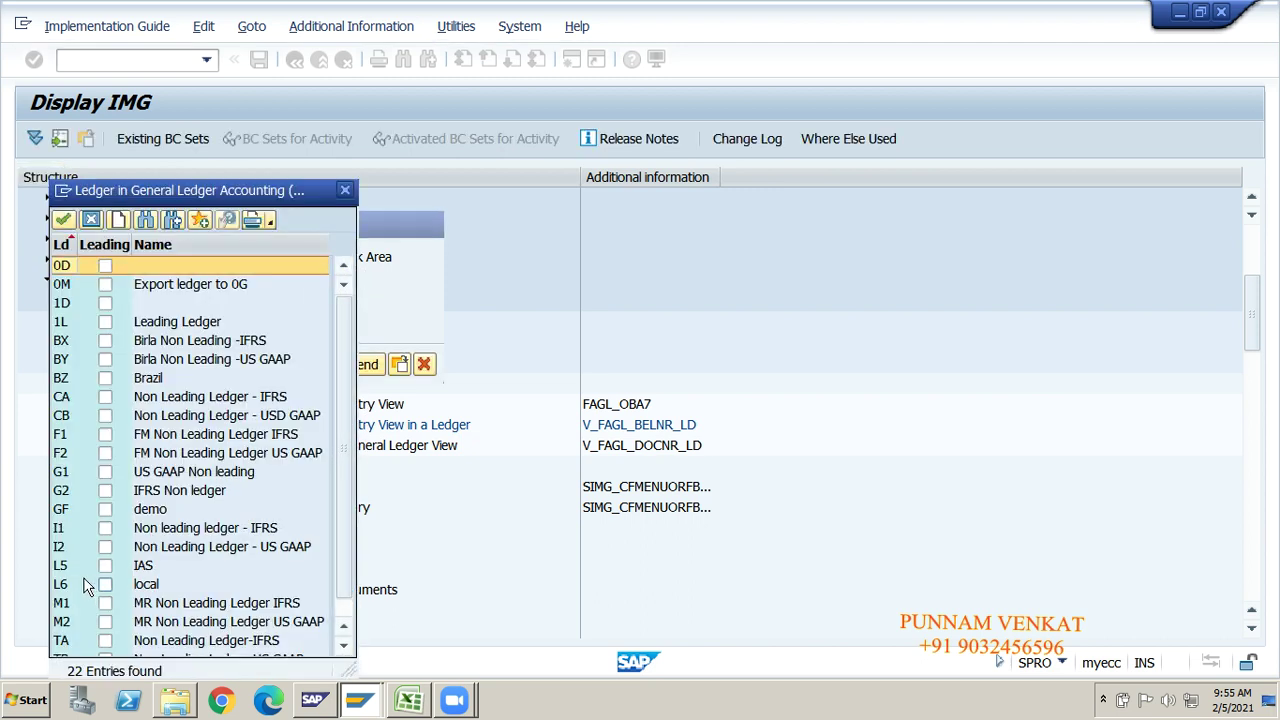
pyautogui.click(60, 530)
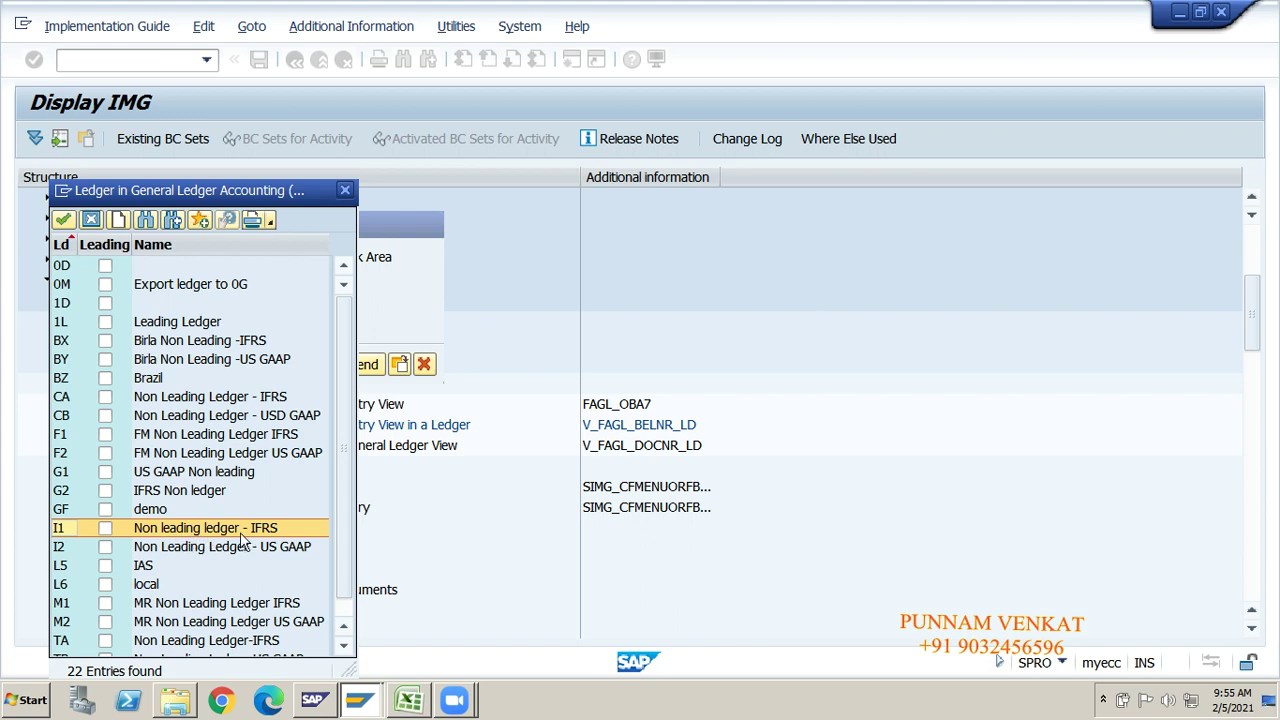
pyautogui.doubleClick(169, 530)
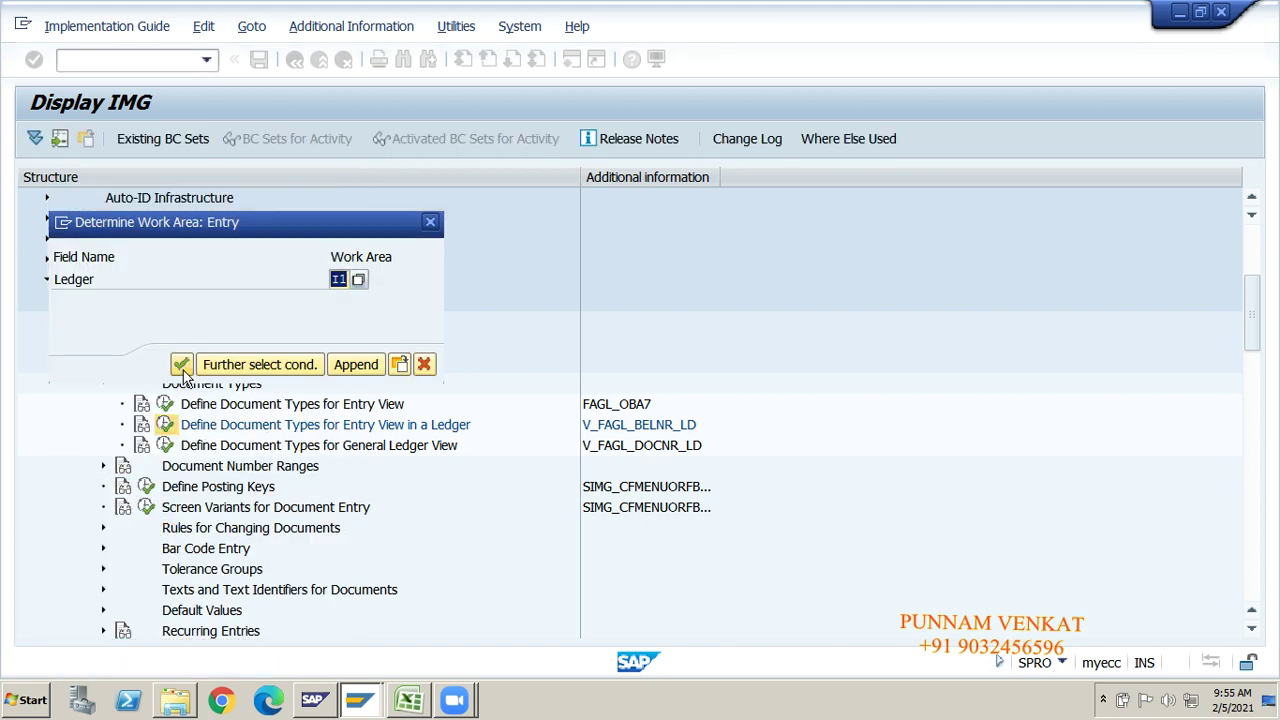
pyautogui.click(182, 366)
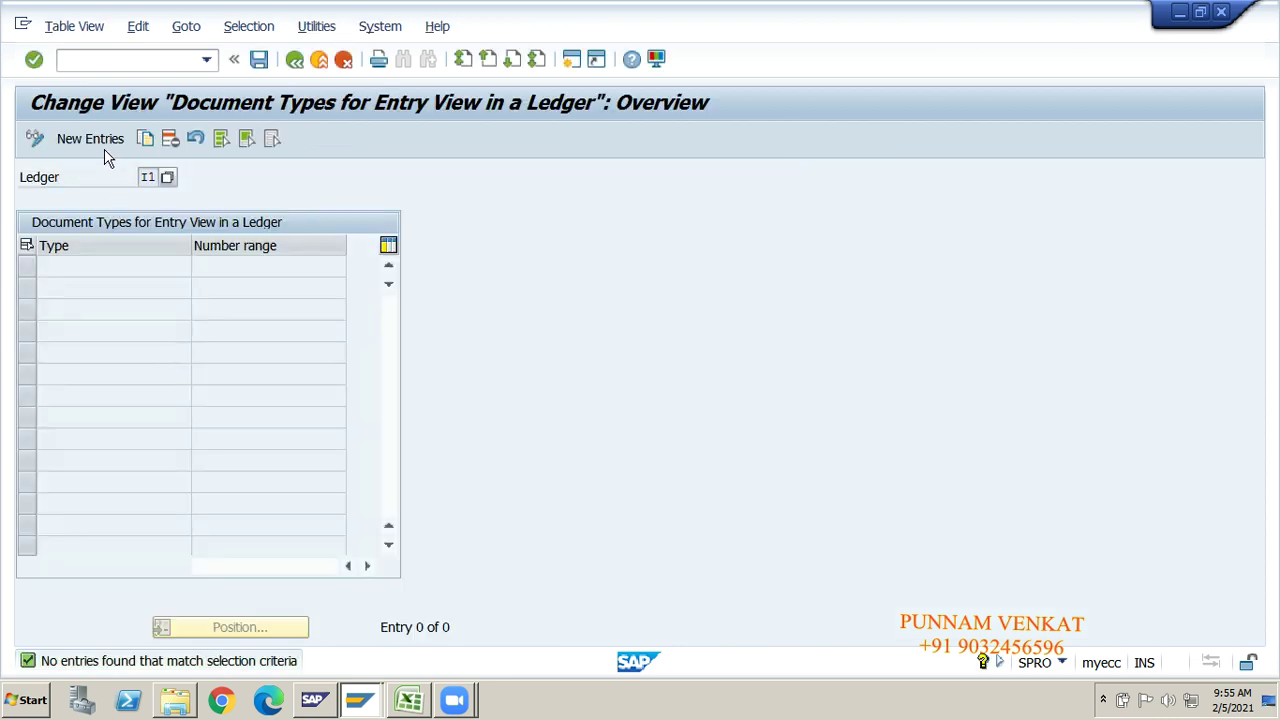
# Create new entries for document types SA and AB in ledger I1, both with number range 98.
pyautogui.click(105, 150)
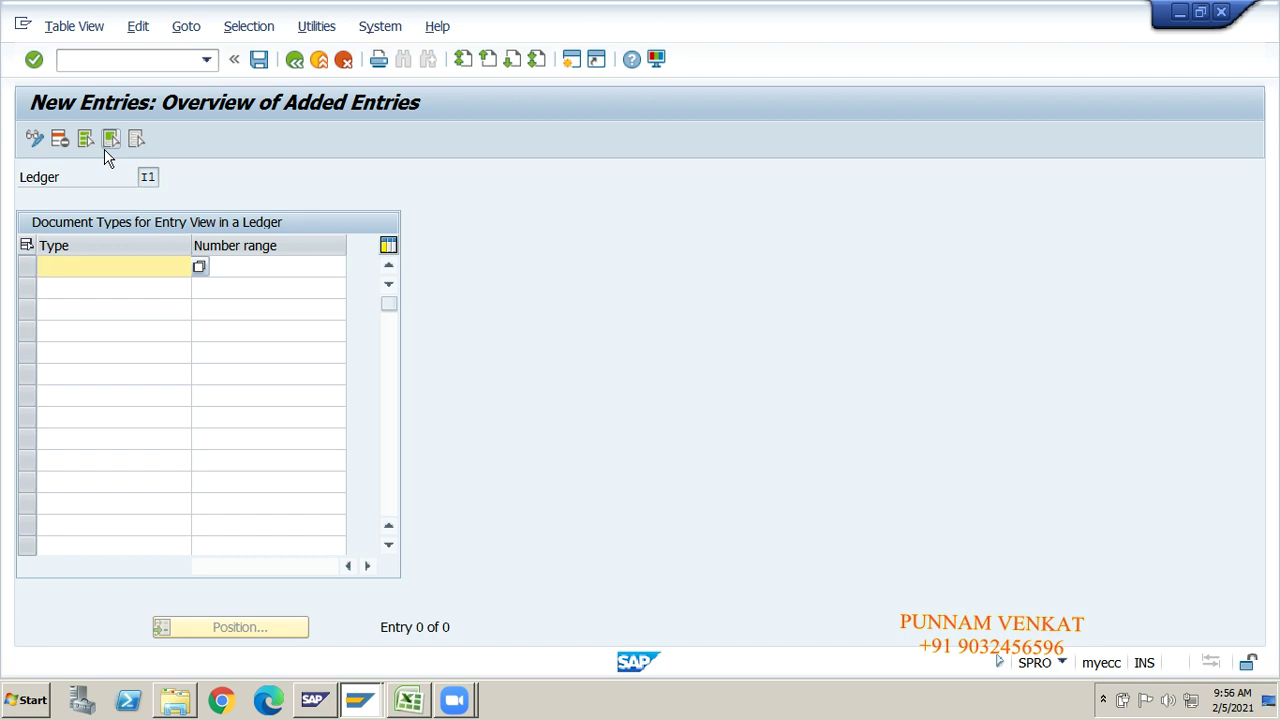
pyautogui.write('s')
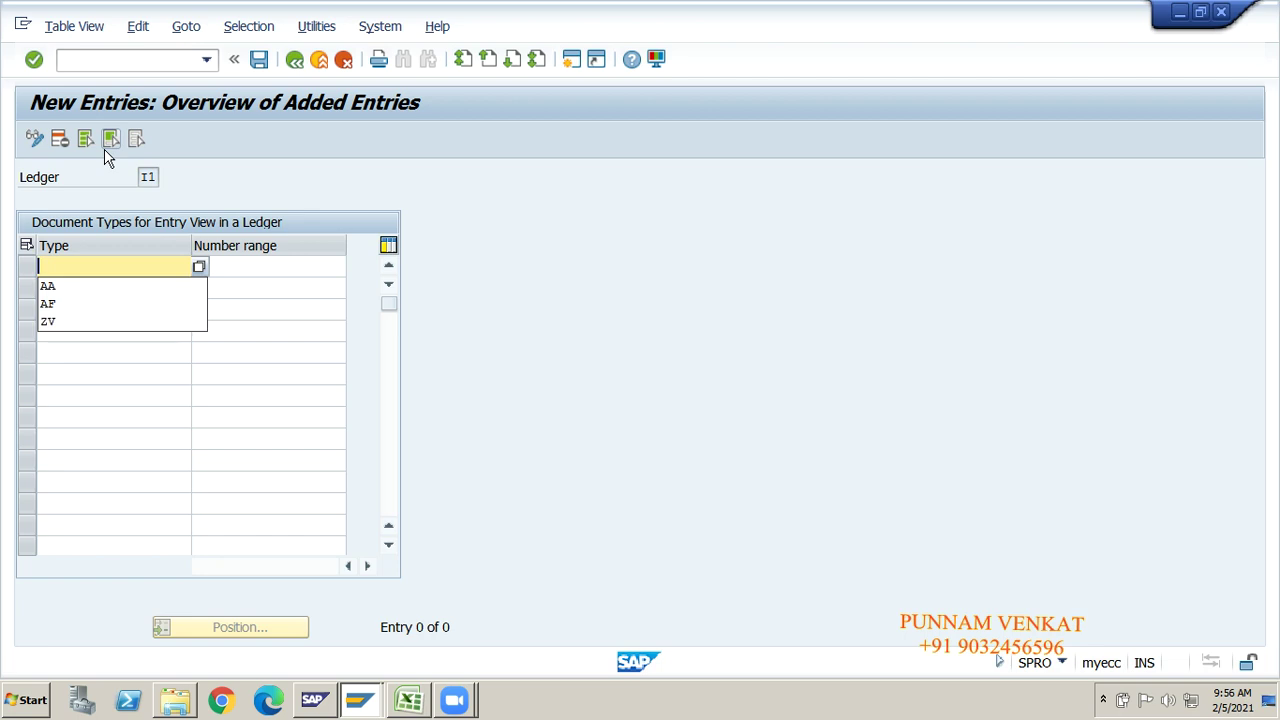
pyautogui.write('a')
pyautogui.press('Tab')
pyautogui.write('98')
pyautogui.press('Tab')
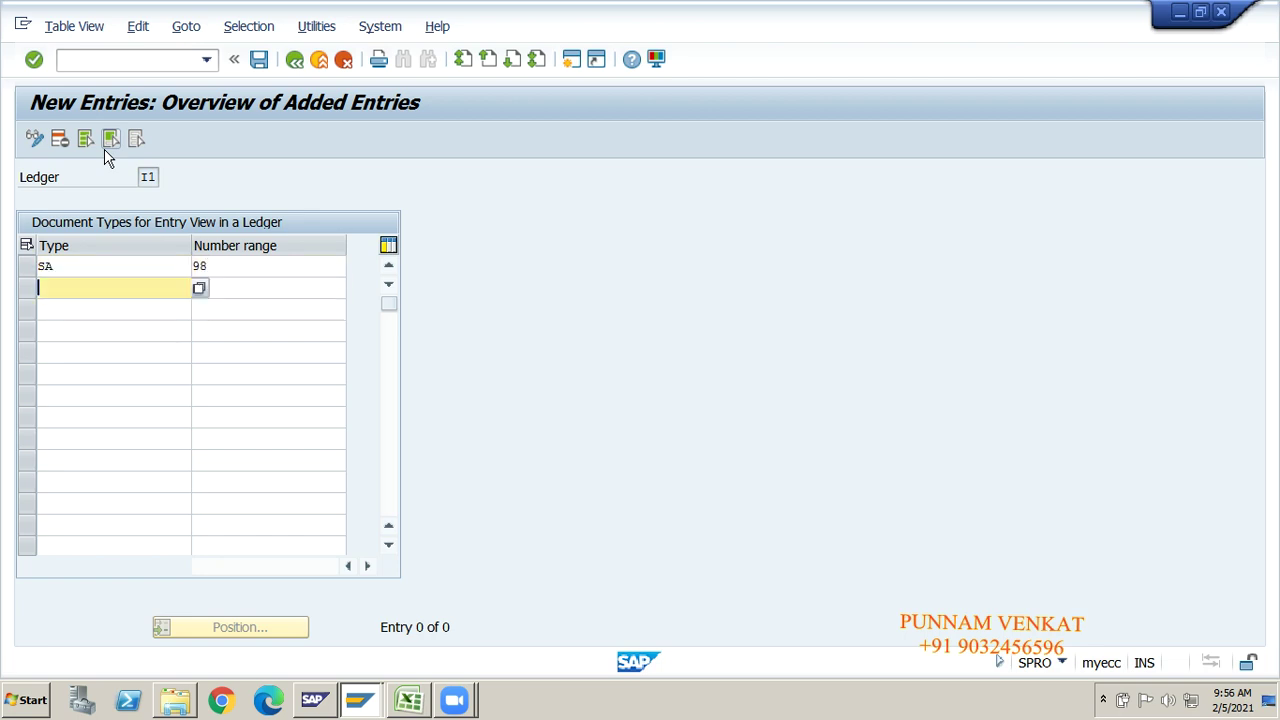
pyautogui.write('ab')
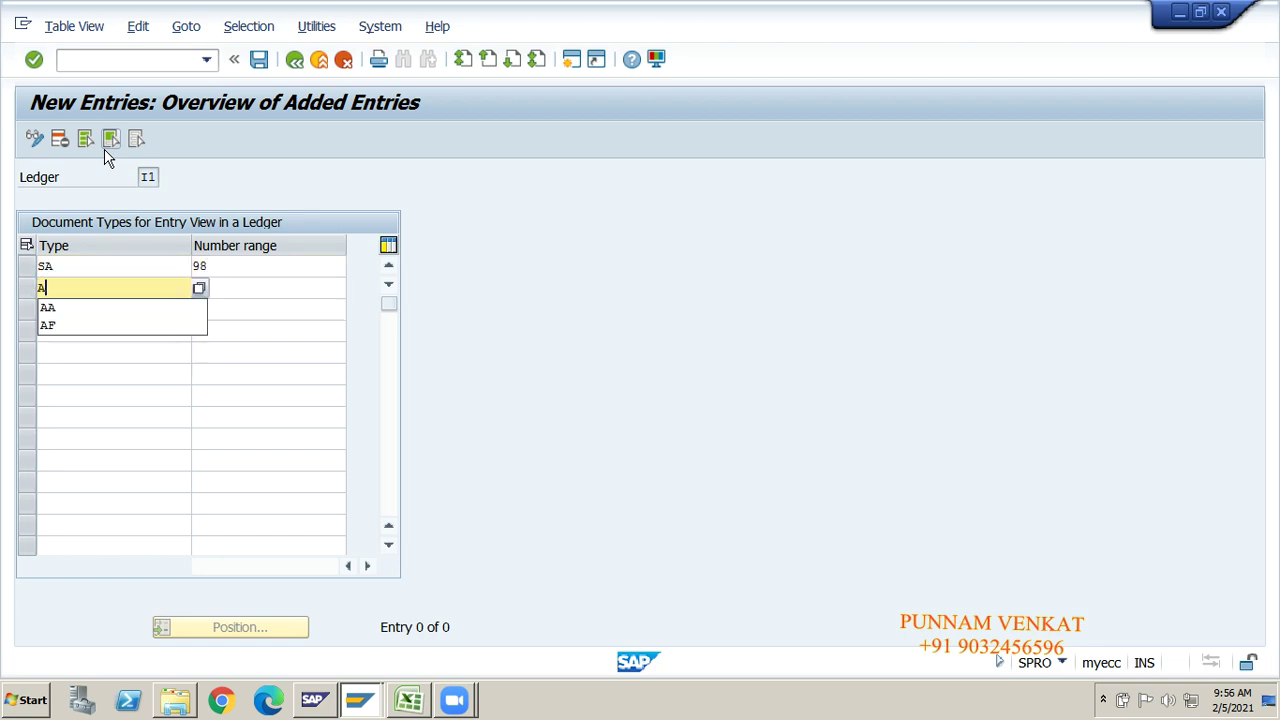
pyautogui.press('Tab')
pyautogui.write('98')
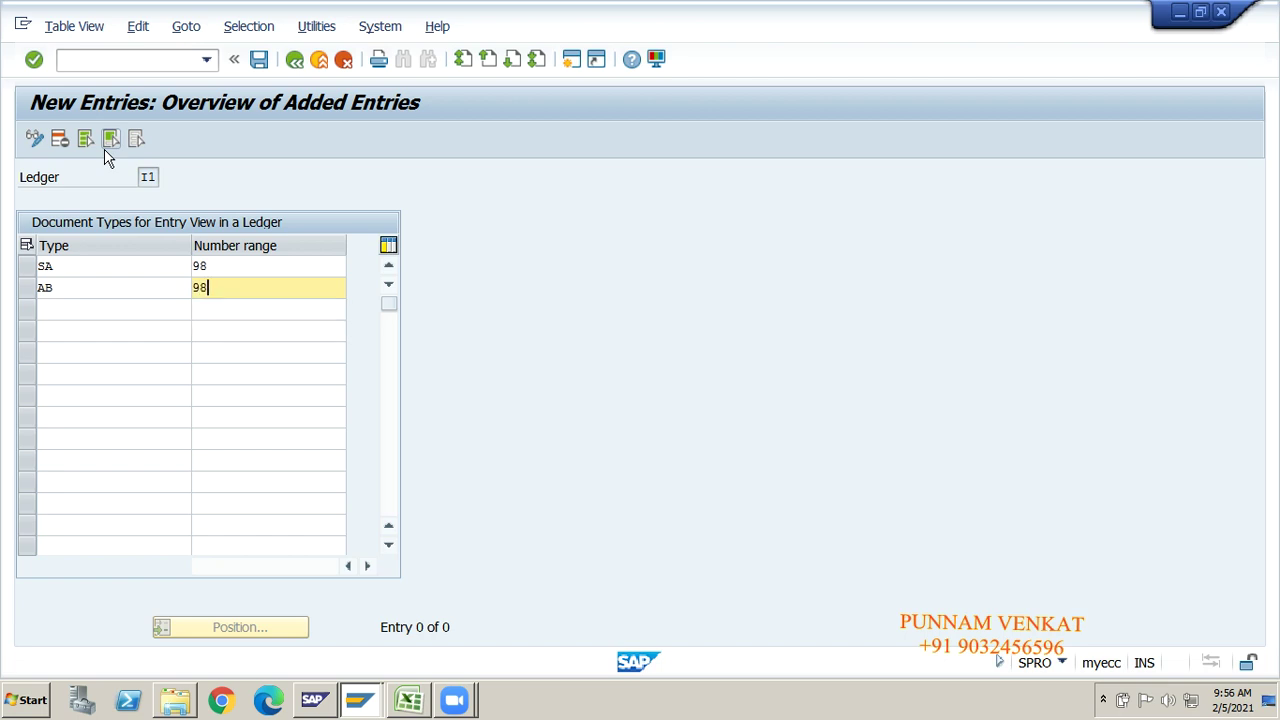
pyautogui.press('Return')
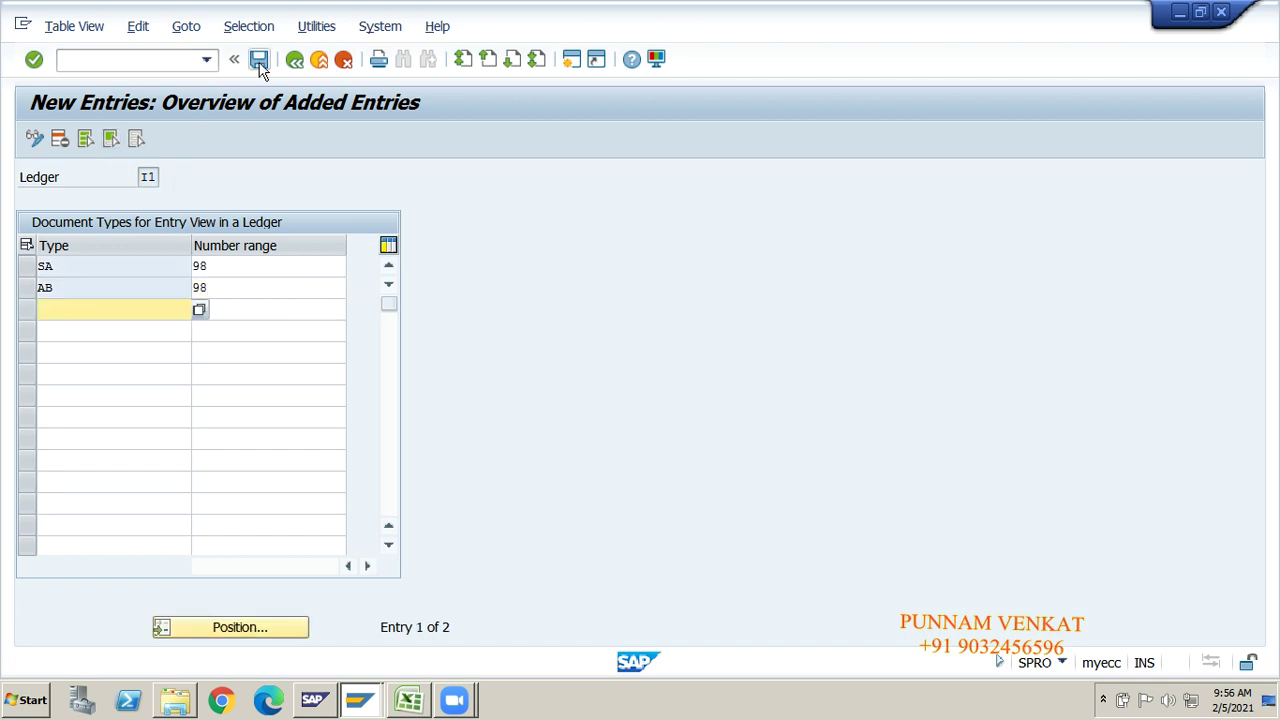
# Save the ledger I1 document types under the IGR Implementation Project customizing request and return to the IMG.
pyautogui.click(258, 60)
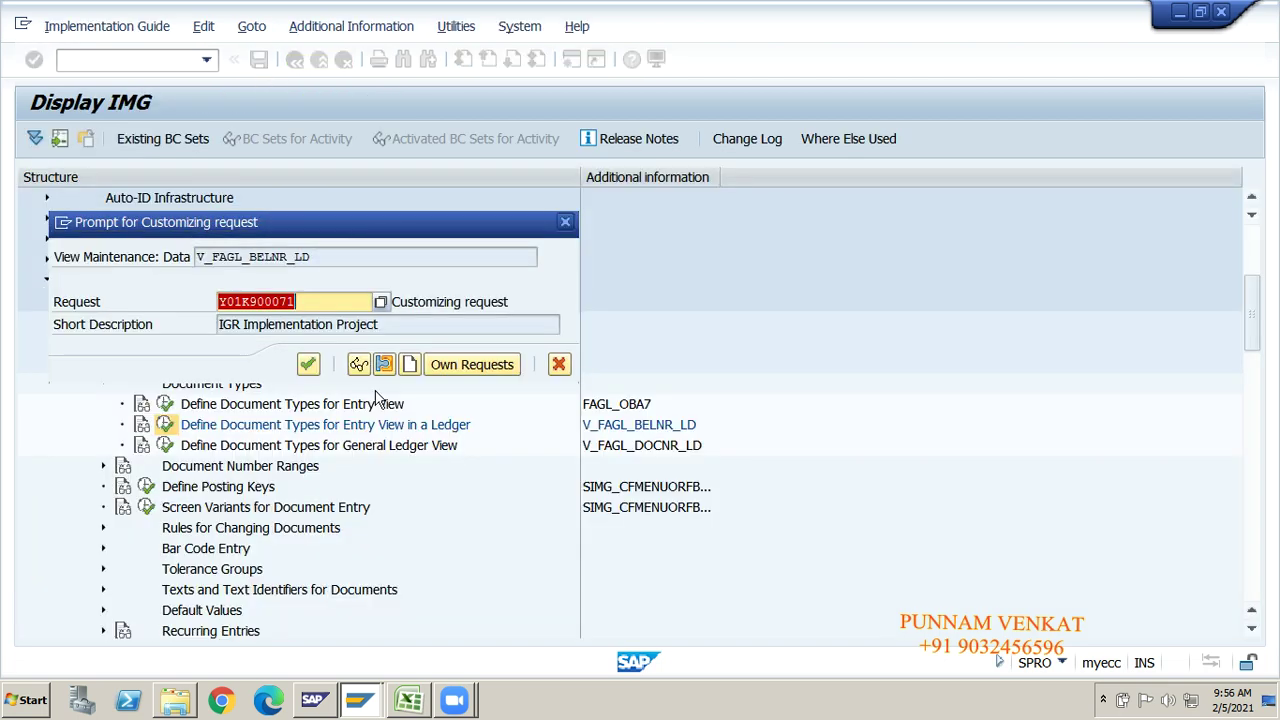
pyautogui.click(308, 365)
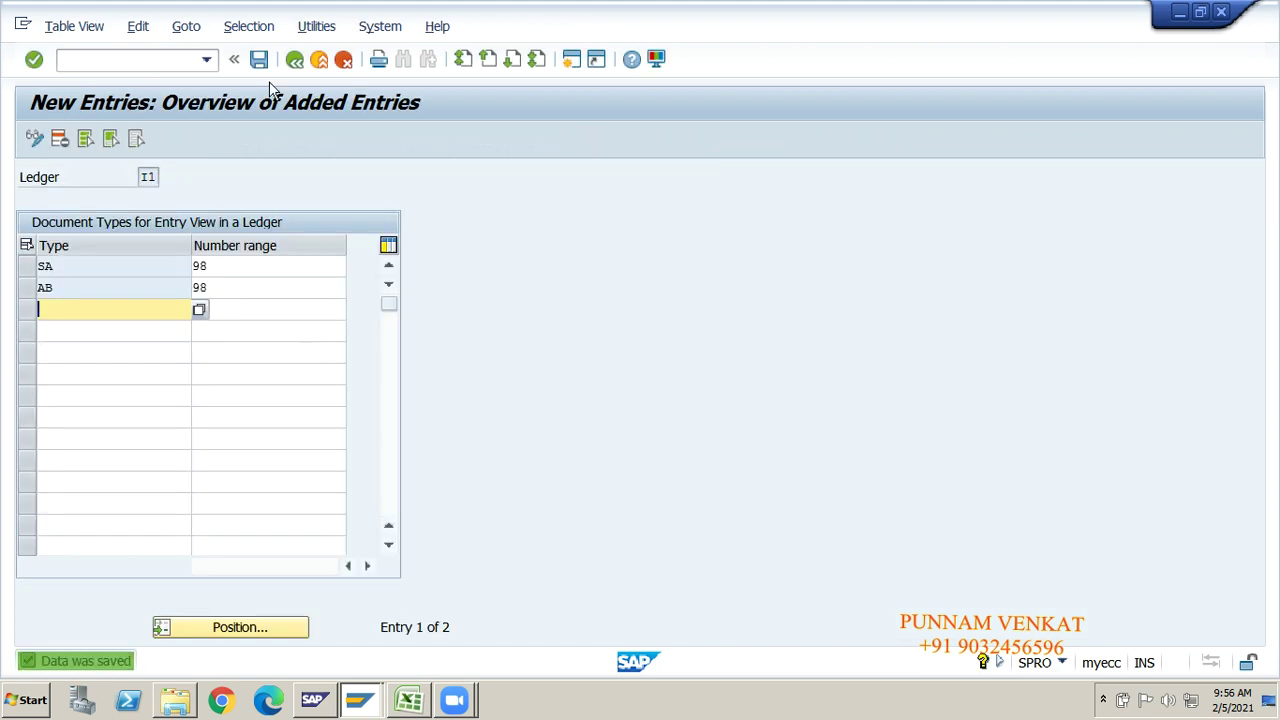
pyautogui.click(258, 60)
pyautogui.click(294, 60)
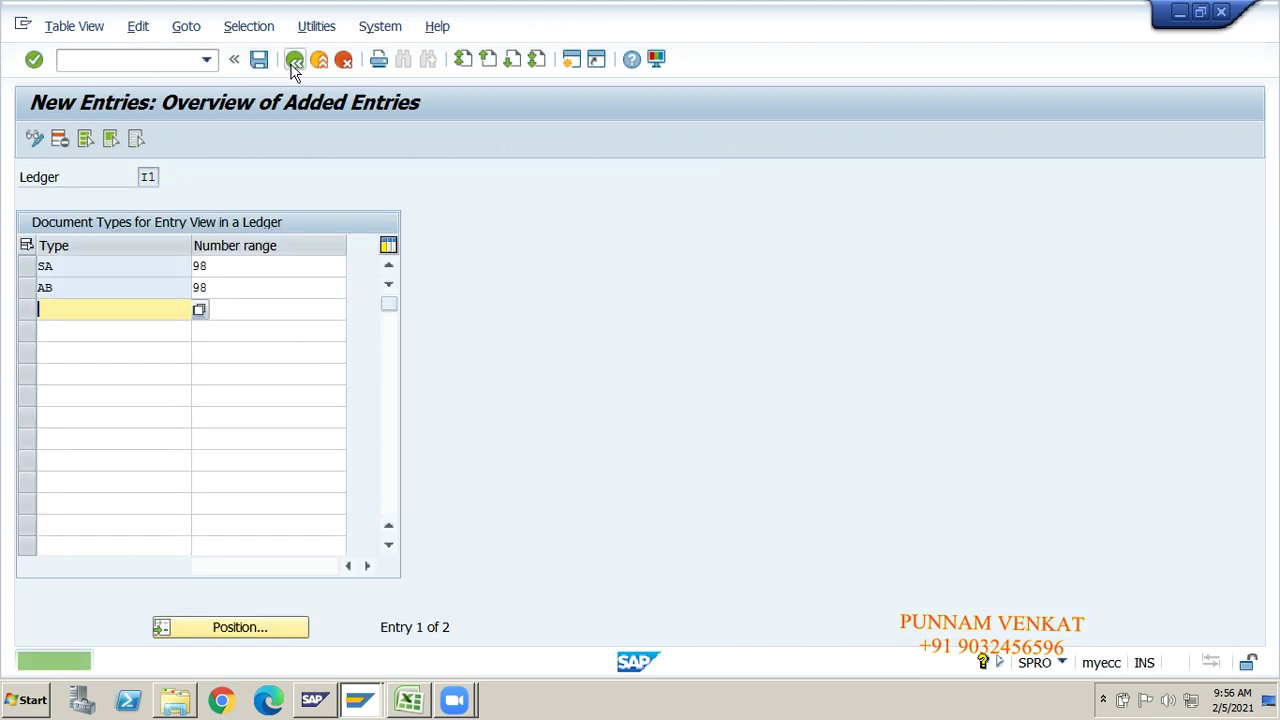
pyautogui.click(294, 60)
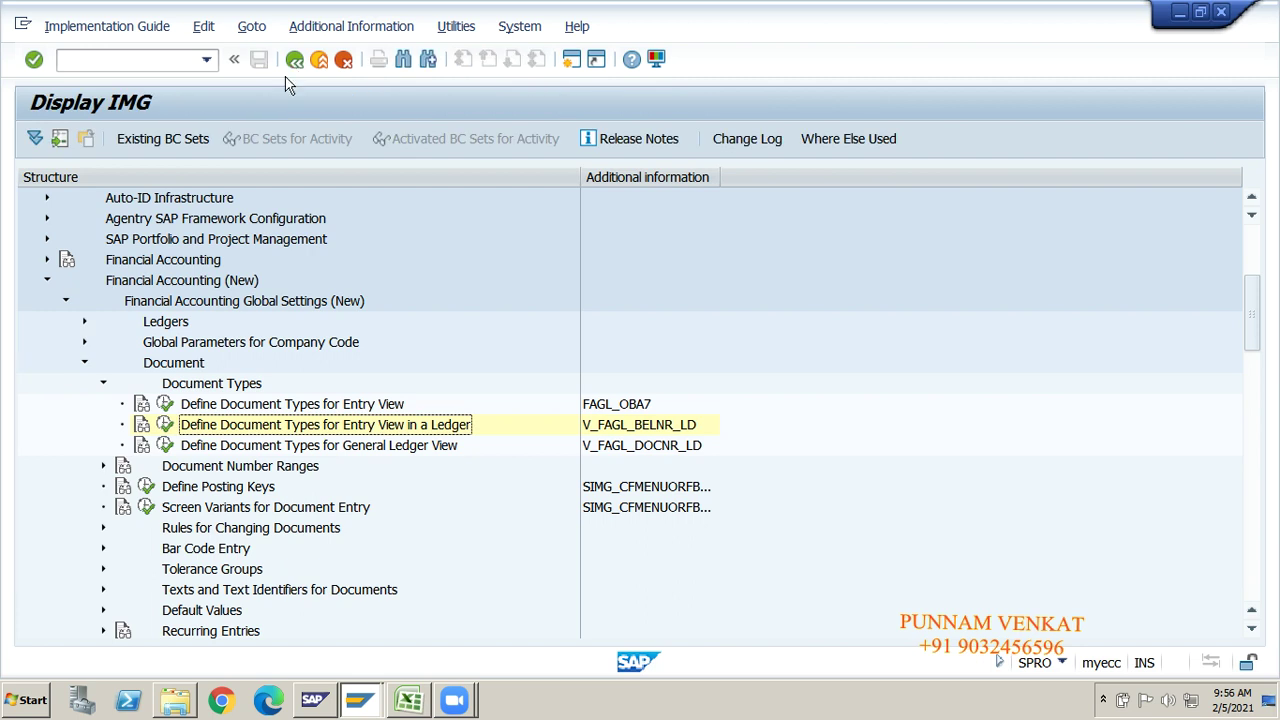
# Open Define Document Types for Entry View in a Ledger with non-leading ledger I2 (US GAAP) as the work area.
pyautogui.click(166, 425)
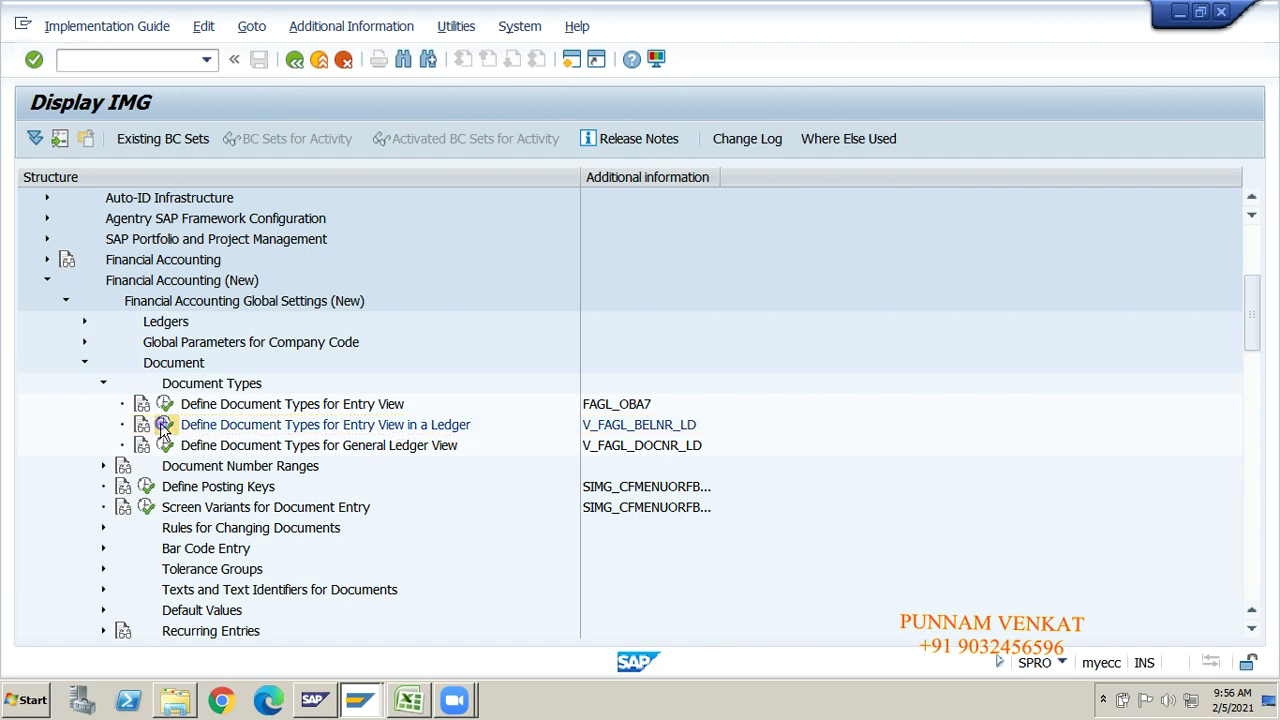
pyautogui.press('BackSpace')
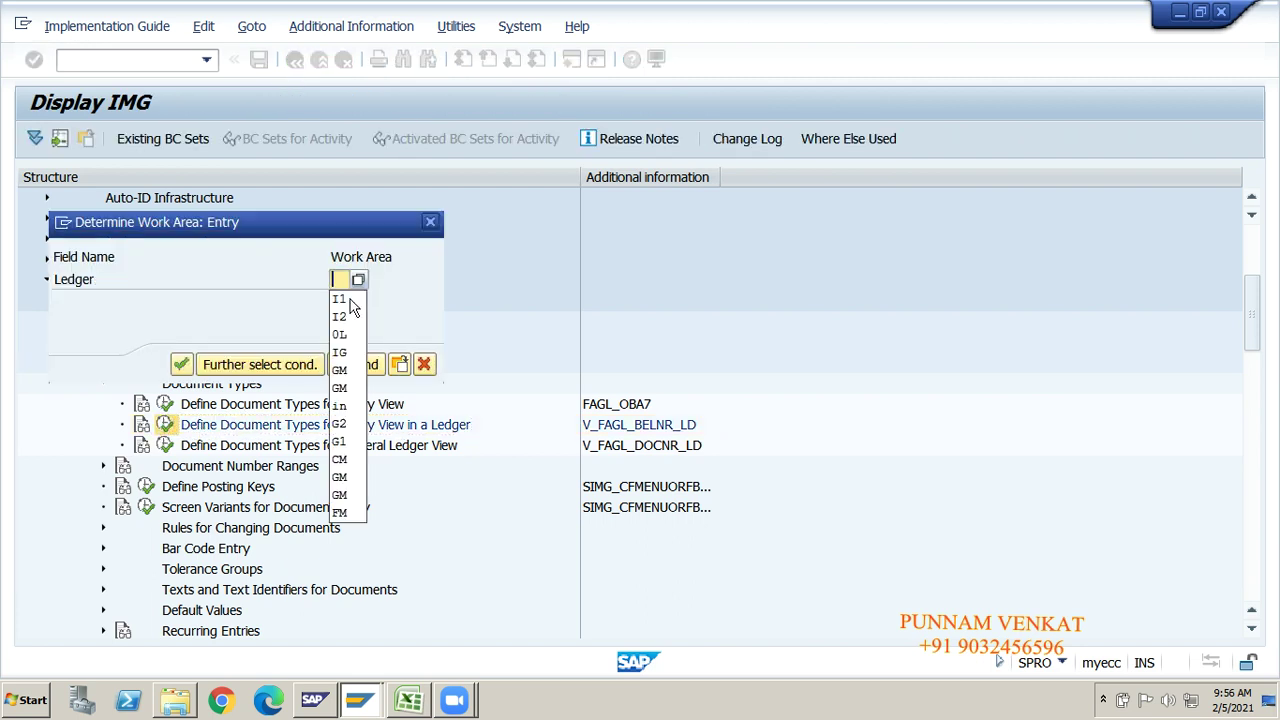
pyautogui.click(359, 280)
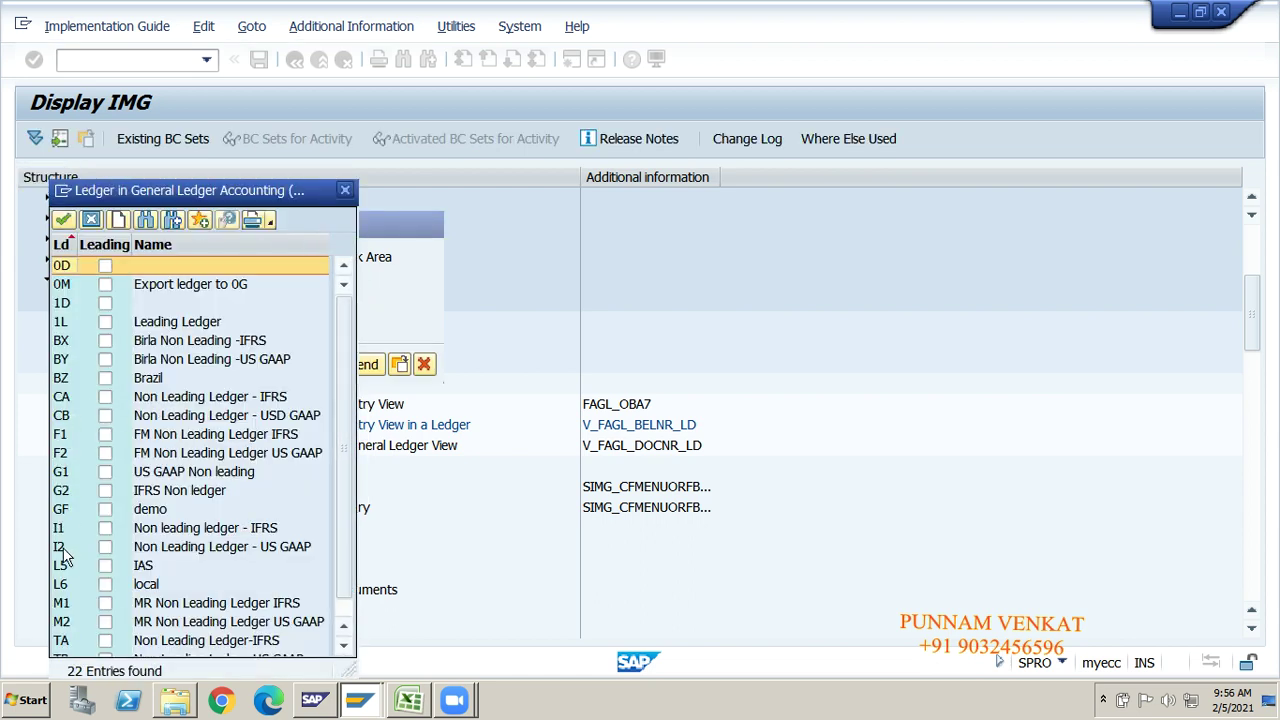
pyautogui.click(68, 548)
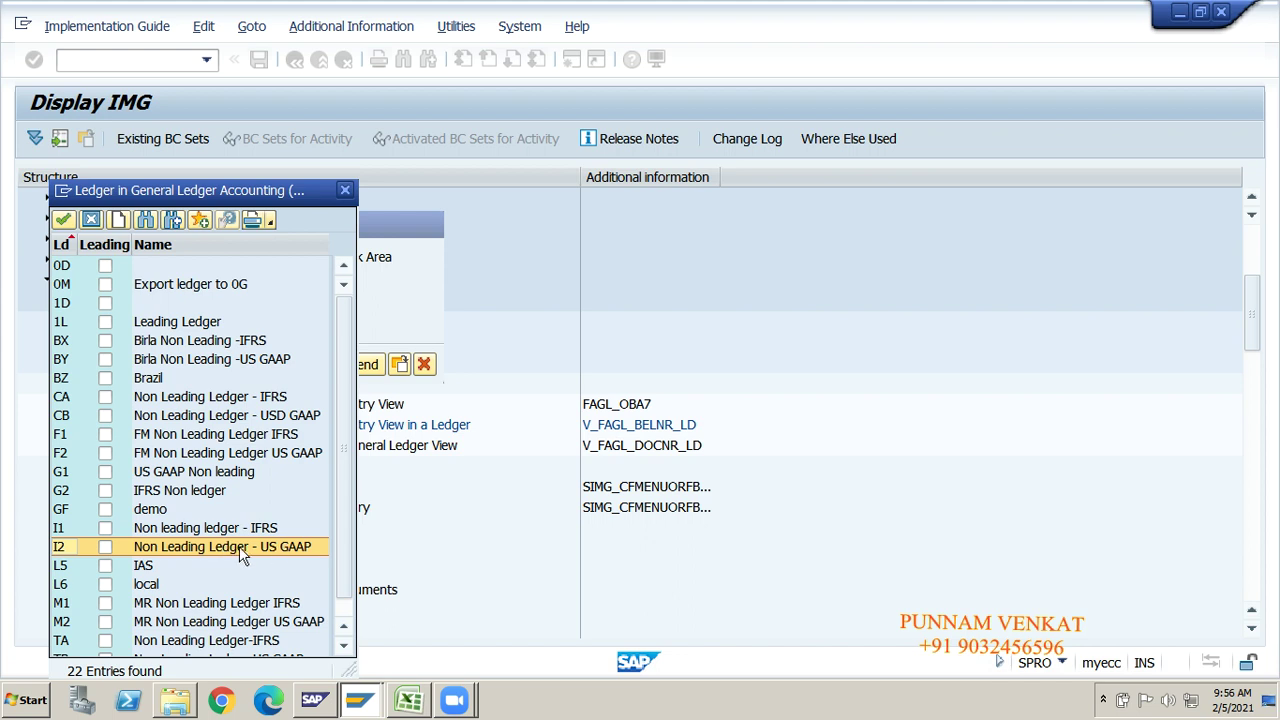
pyautogui.doubleClick(194, 548)
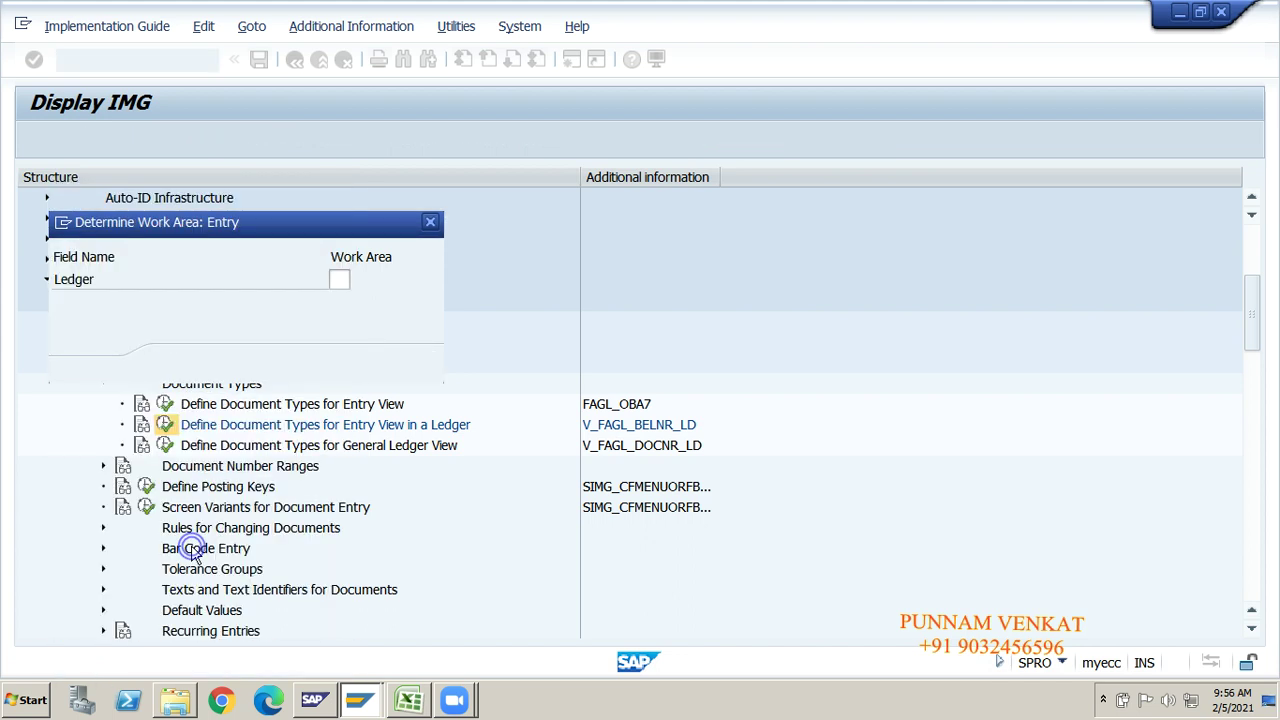
pyautogui.click(187, 364)
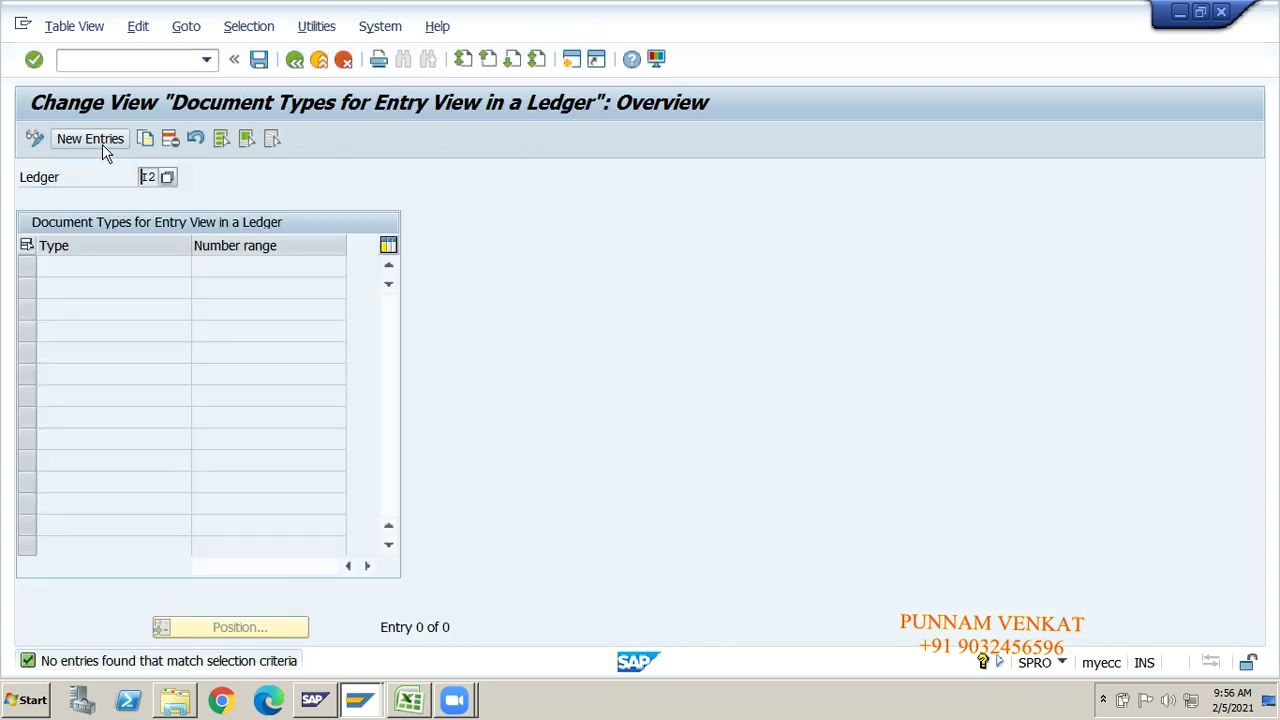
# Create new entries for document types SA and AB in ledger I2, both with number range 99.
pyautogui.click(90, 139)
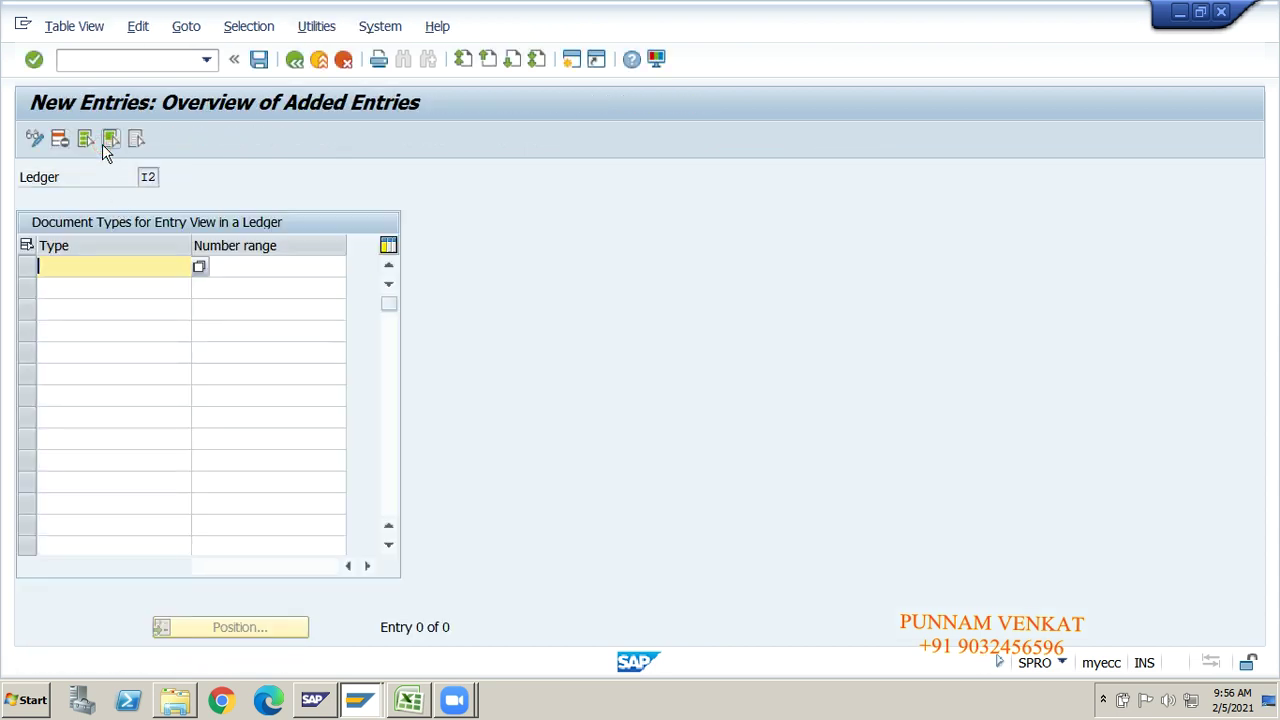
pyautogui.write('SA')
pyautogui.press('Tab')
pyautogui.write('99')
pyautogui.press('Tab')
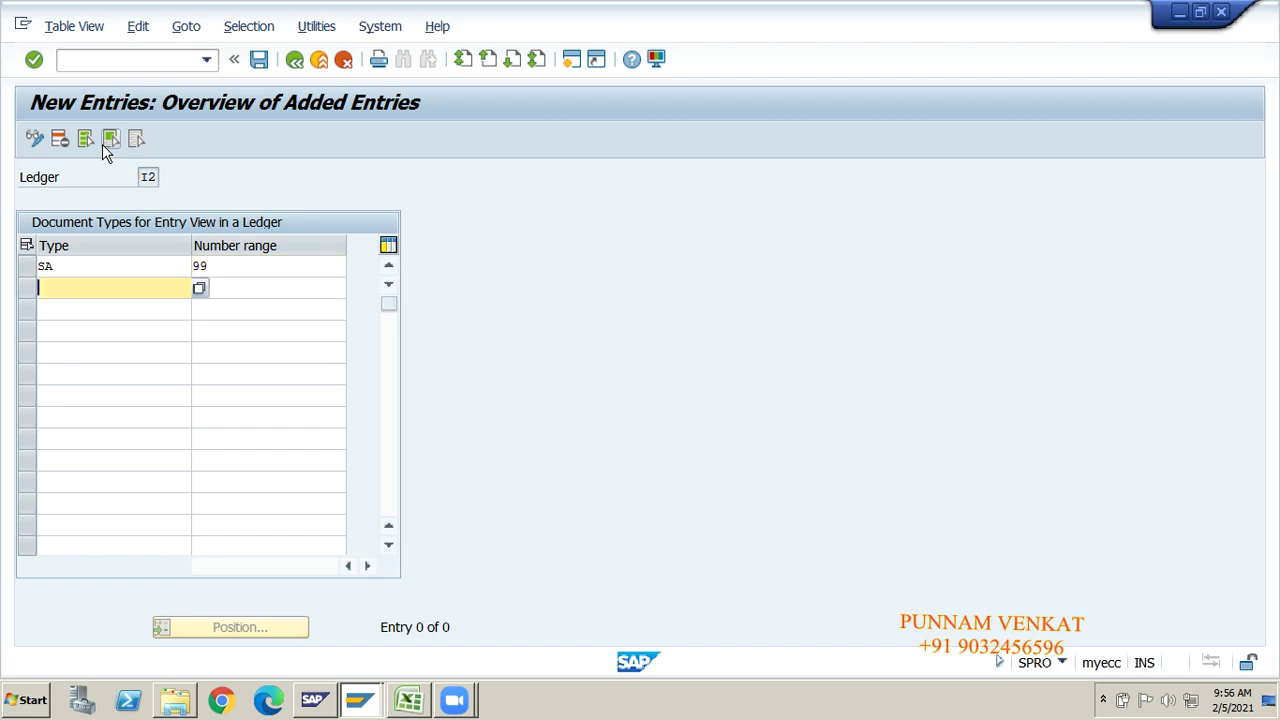
pyautogui.write('AB')
pyautogui.press('Tab')
pyautogui.write('99')
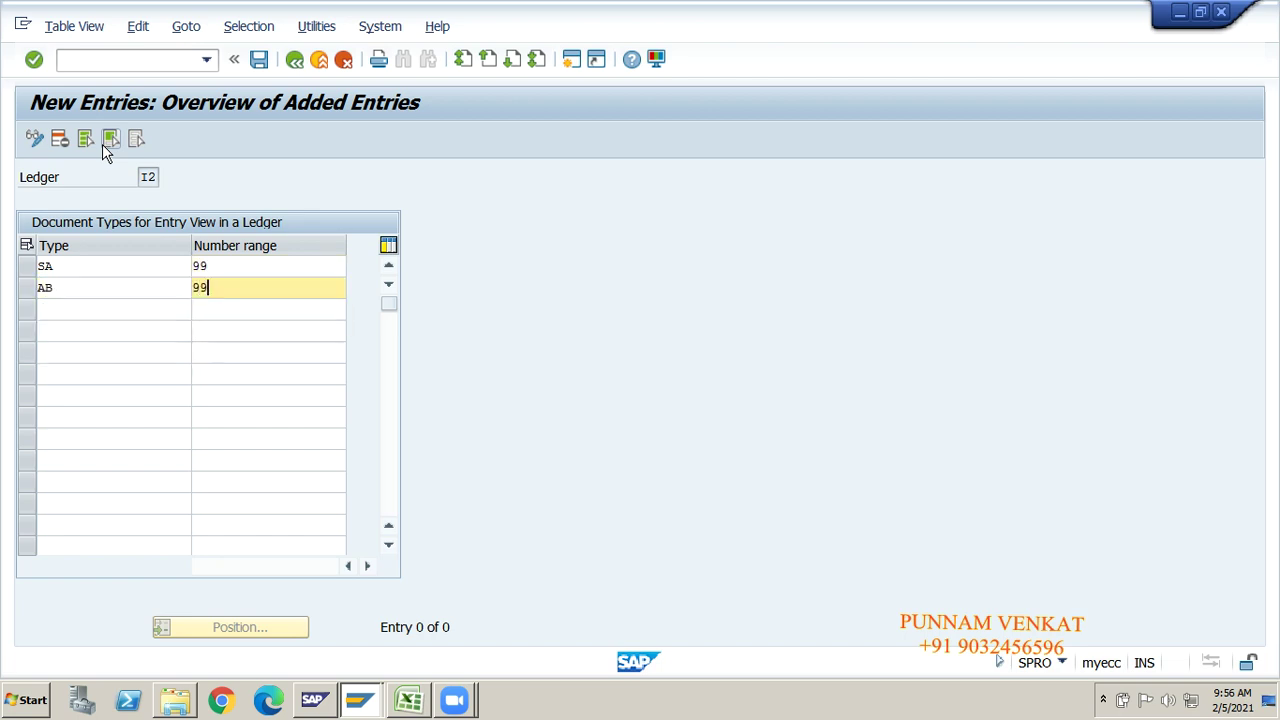
pyautogui.press('Tab')
pyautogui.press('Return')
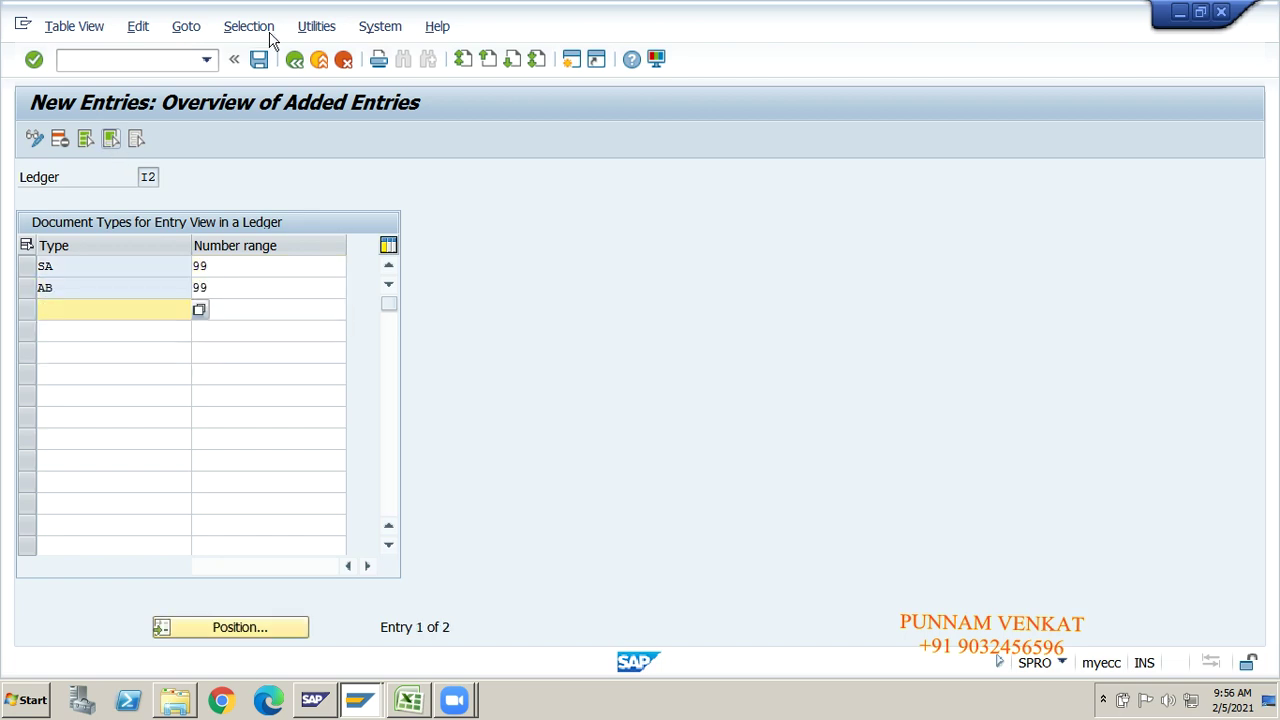
# Save the ledger I2 document types under the IGR Implementation Project customizing request and return to the IMG.
pyautogui.click(260, 62)
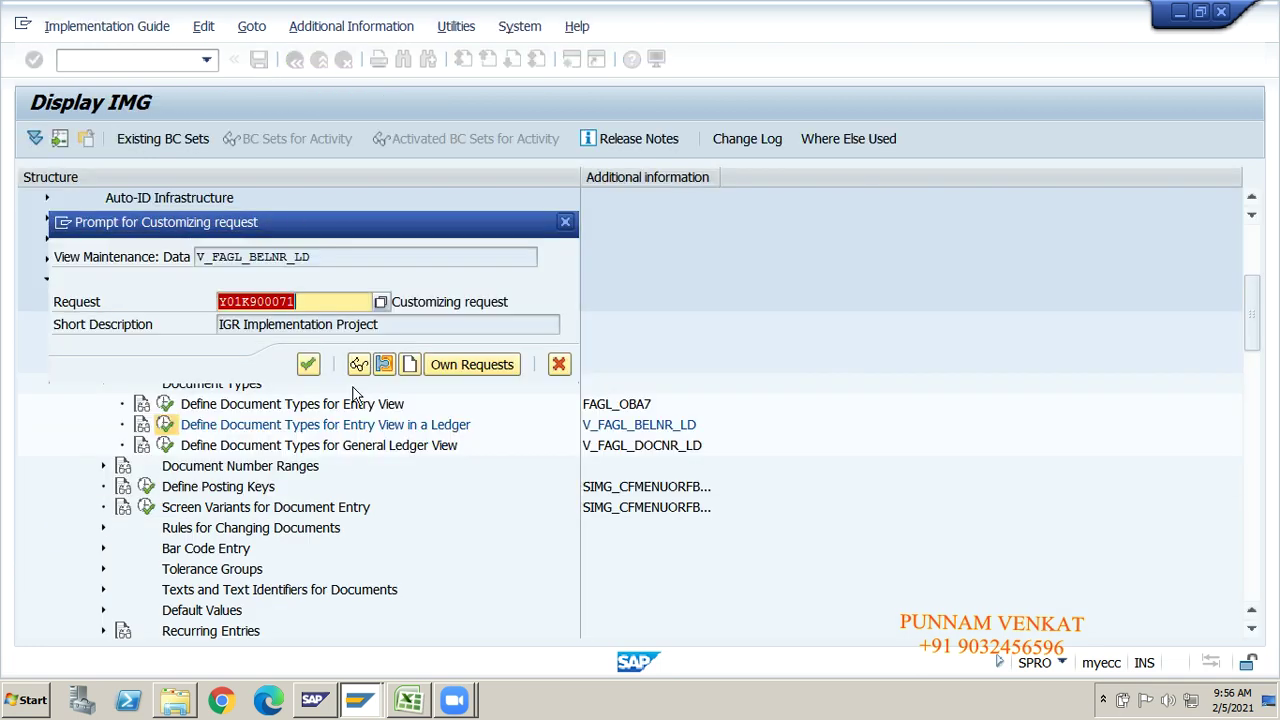
pyautogui.click(308, 366)
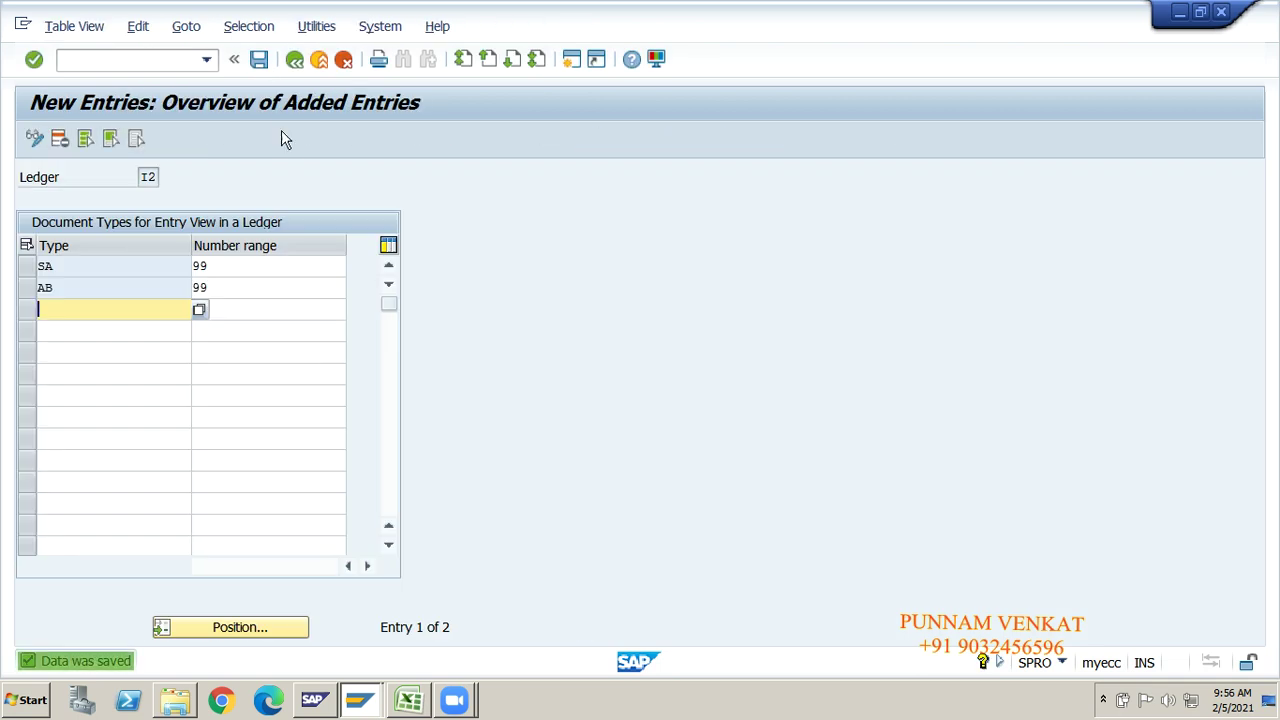
pyautogui.click(261, 68)
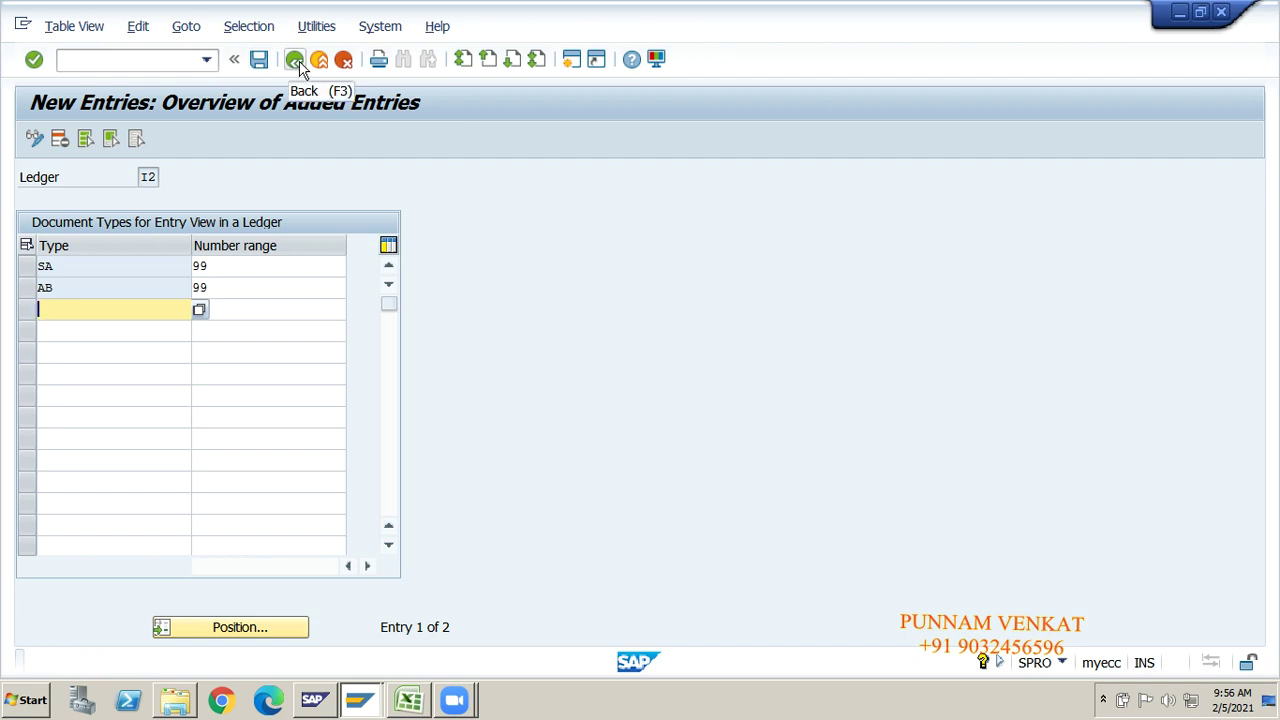
pyautogui.click(296, 62)
pyautogui.click(296, 62)
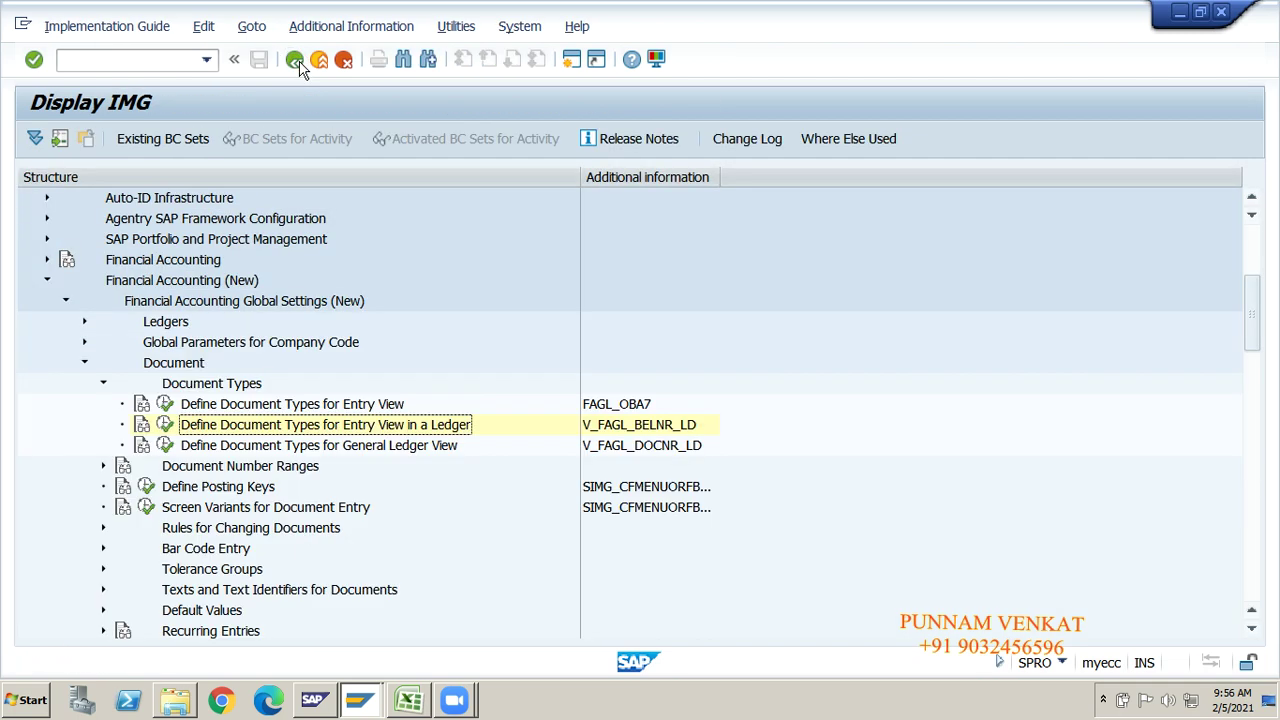
# Collapse the Document Types node and leave the IMG back to the SAP Easy Access screen.
pyautogui.click(318, 432)
pyautogui.click(322, 447)
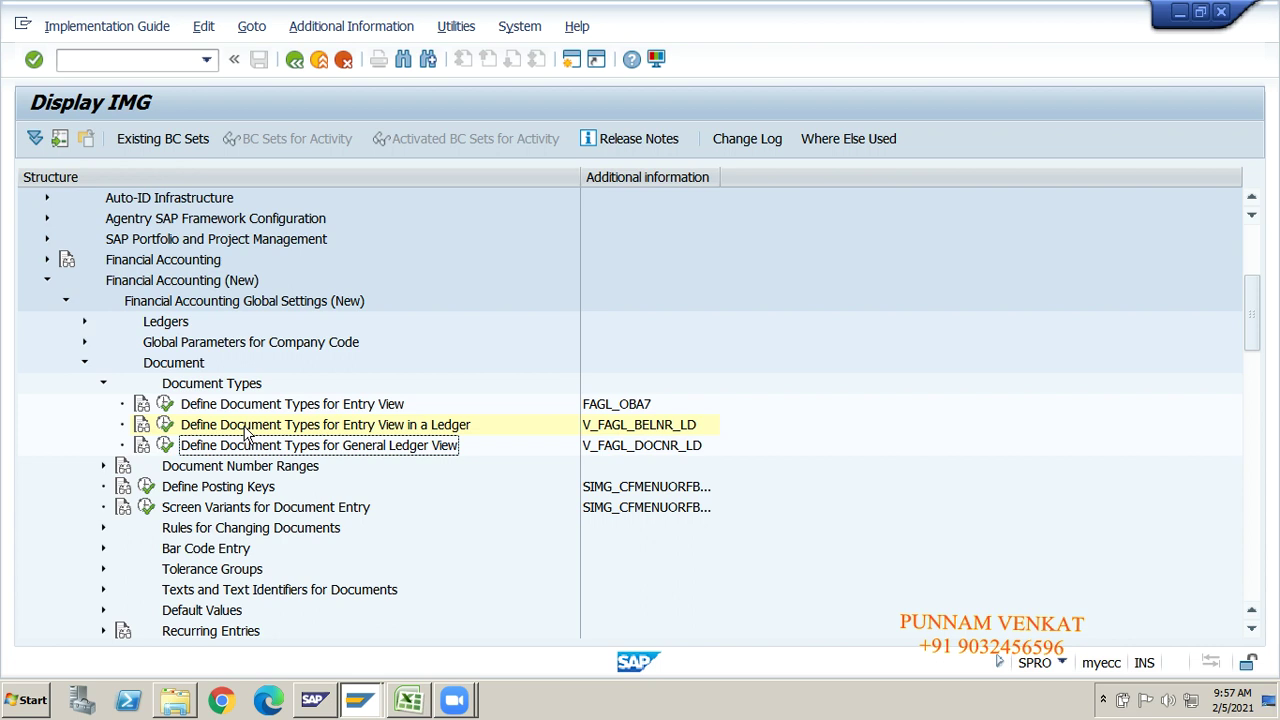
pyautogui.press('Left')
pyautogui.press('Left')
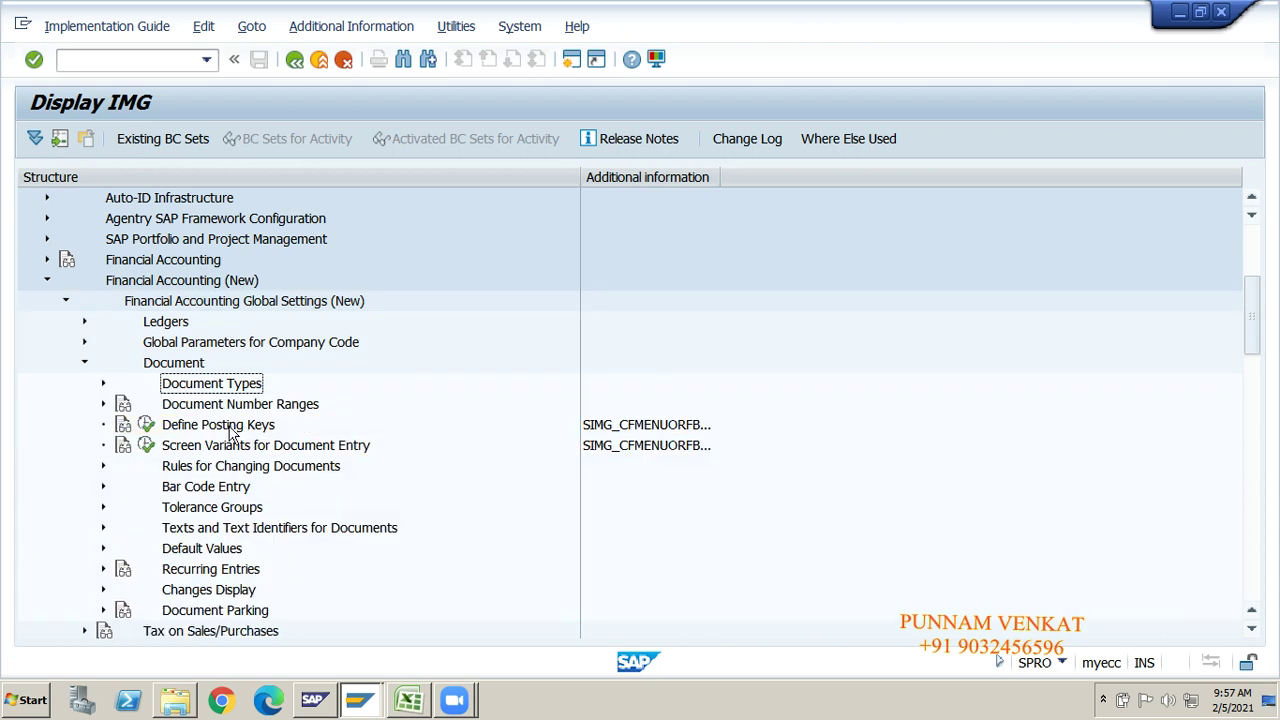
pyautogui.press('Down')
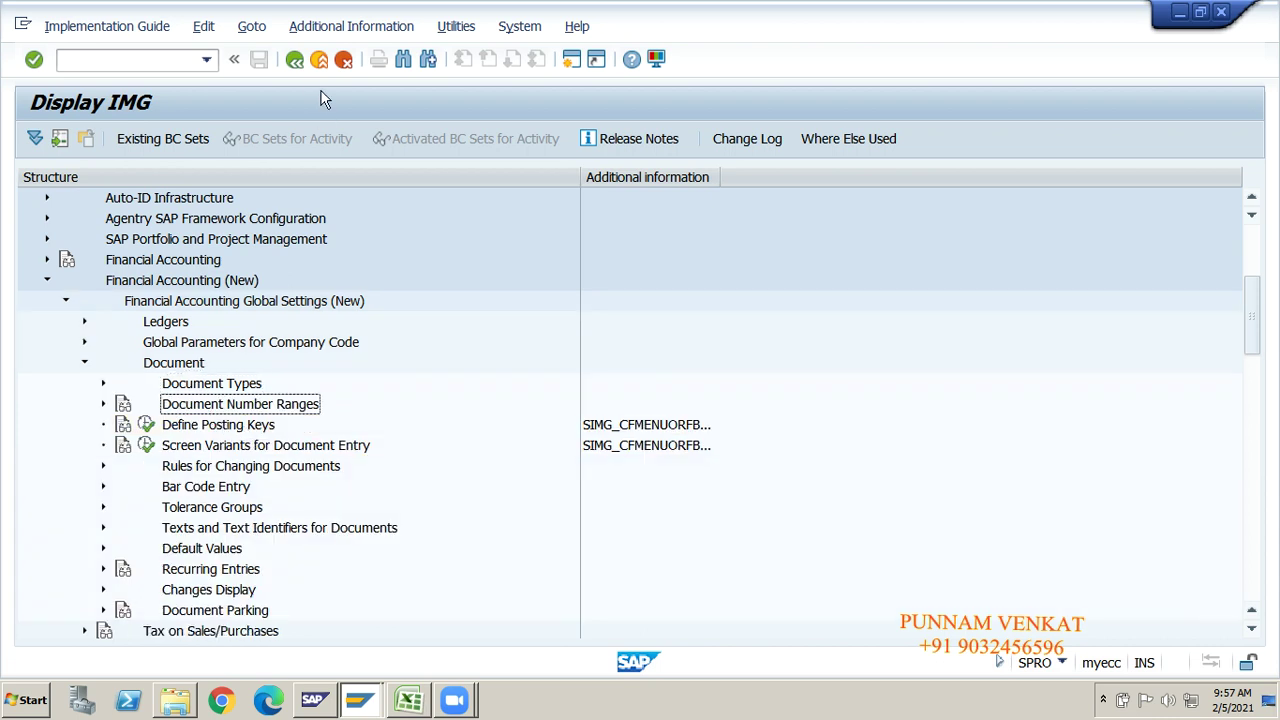
pyautogui.click(295, 61)
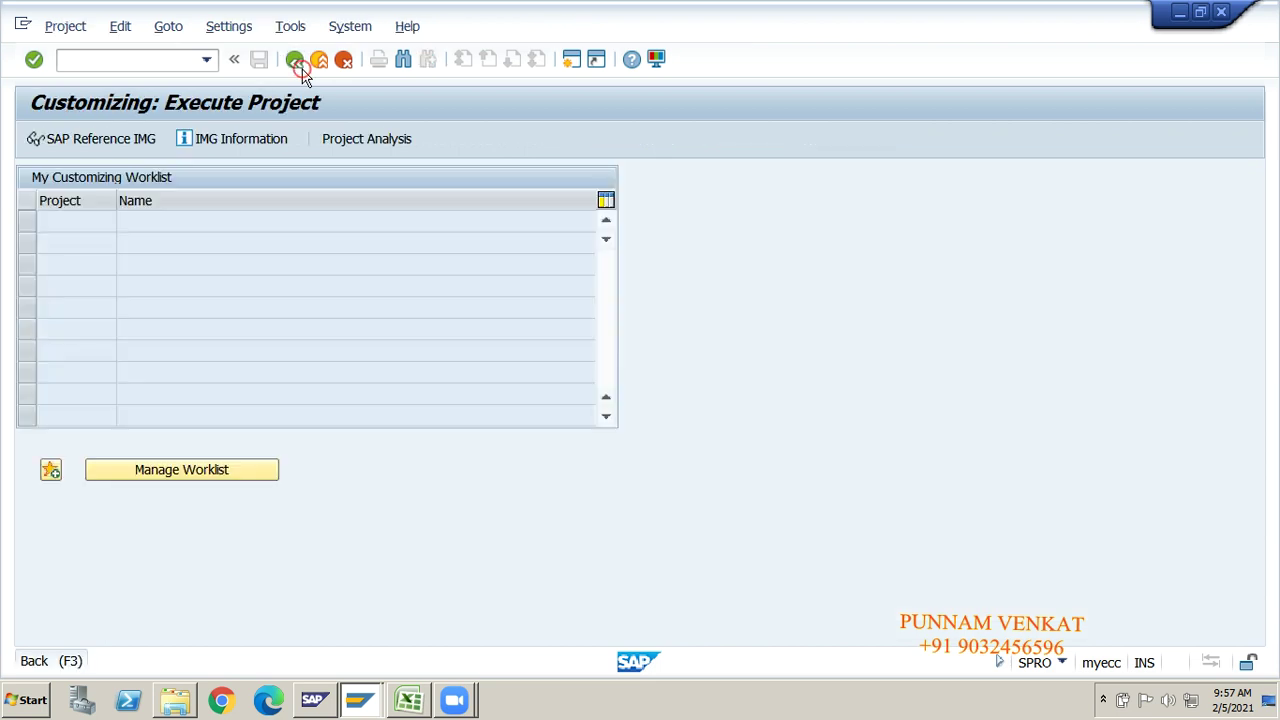
pyautogui.click(303, 70)
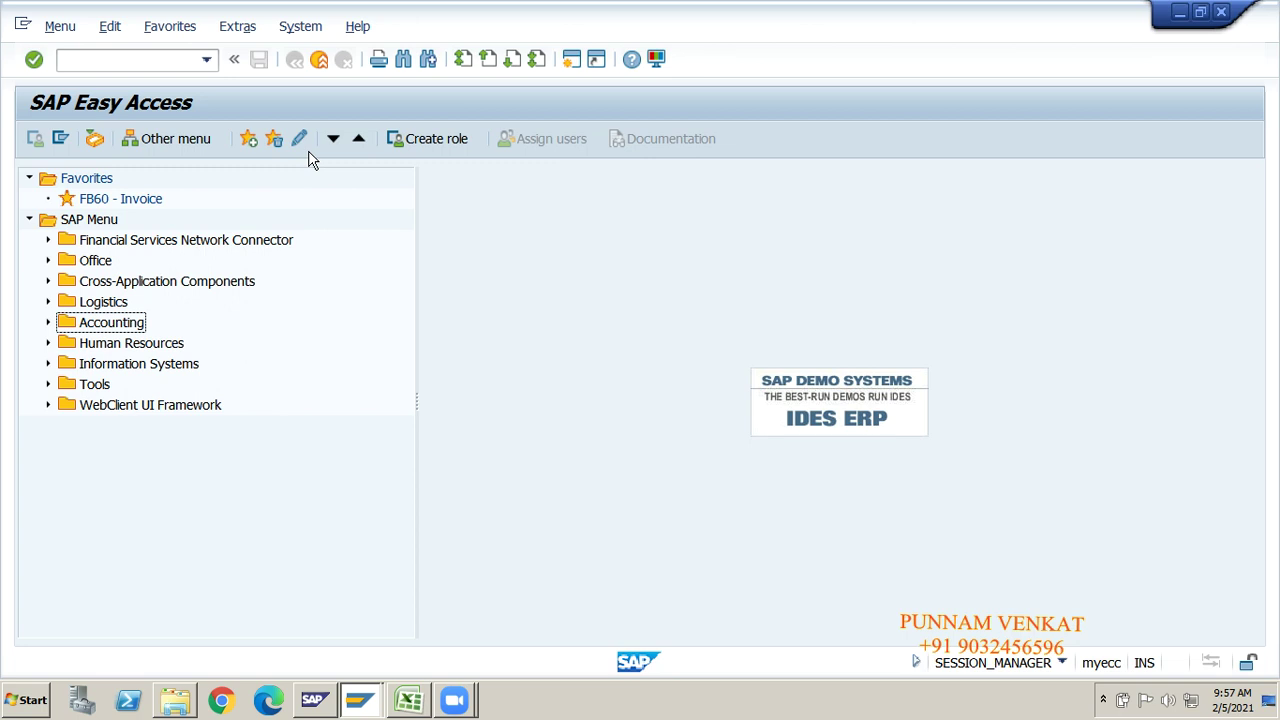
# Start transaction SPRO and display the SAP Reference IMG.
pyautogui.click(159, 60)
pyautogui.write('SPRO')
pyautogui.press('Return')
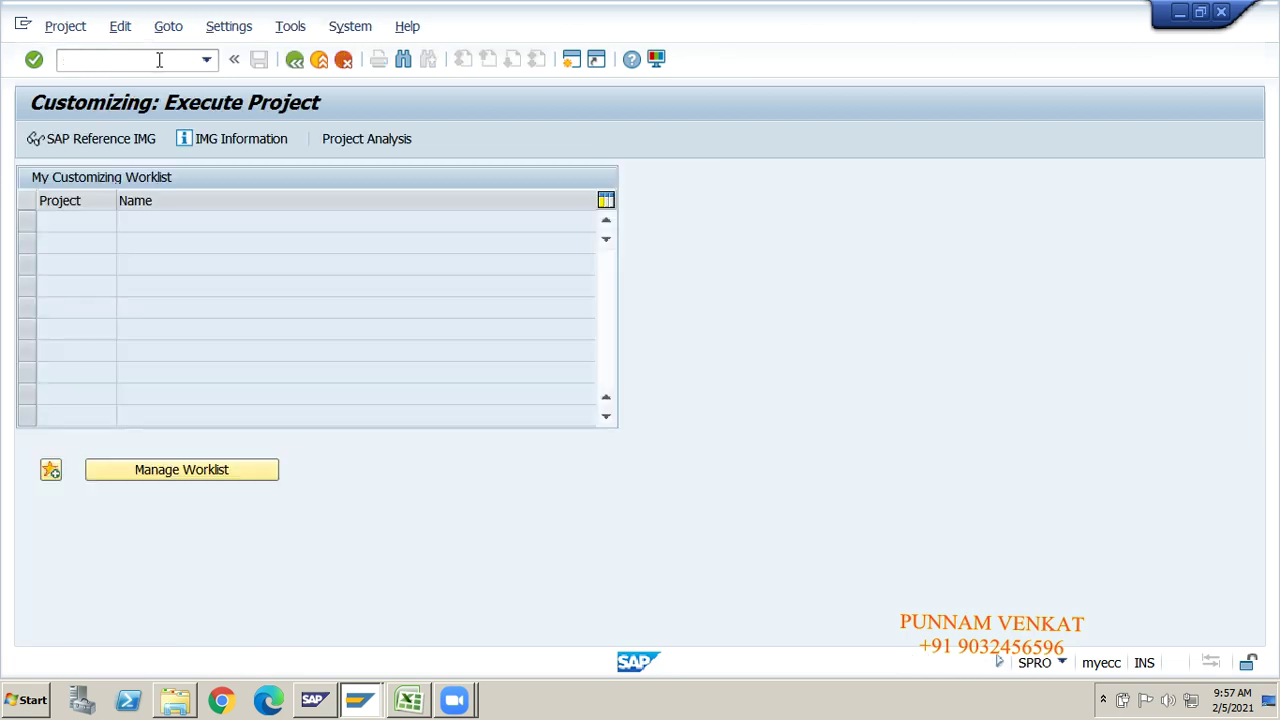
pyautogui.click(134, 141)
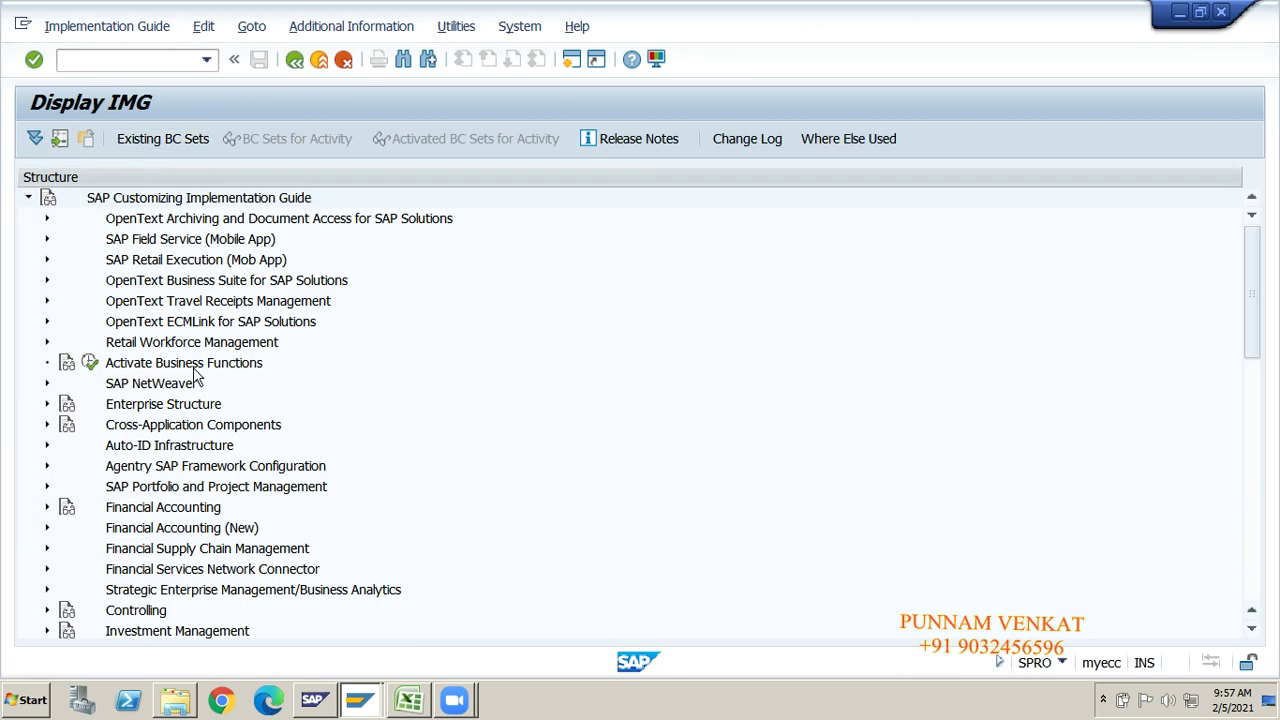
# Expand Financial Accounting (New), Financial Accounting Global Settings (New), Document and Document Types in the IMG structure.
pyautogui.press('Down')
pyautogui.press('Down')
pyautogui.press('Down')
pyautogui.press('Down')
pyautogui.press('Down')
pyautogui.press('Down')
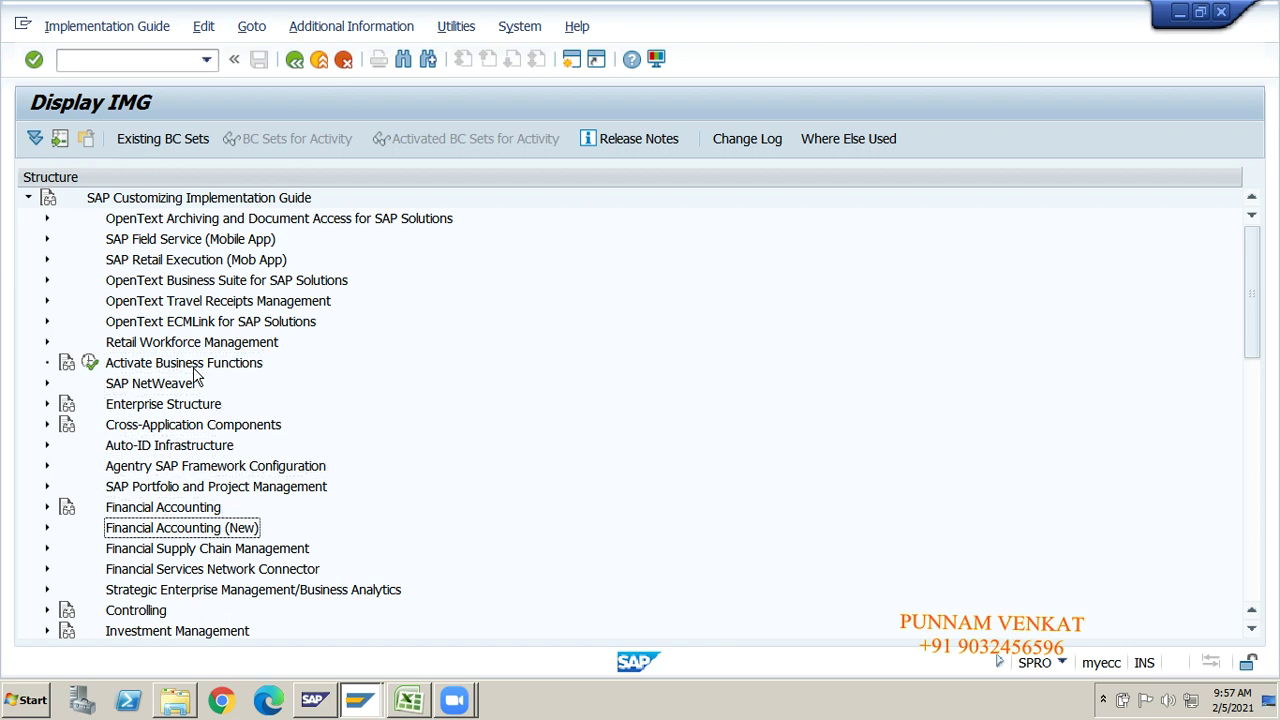
pyautogui.press('Return')
pyautogui.press('Down')
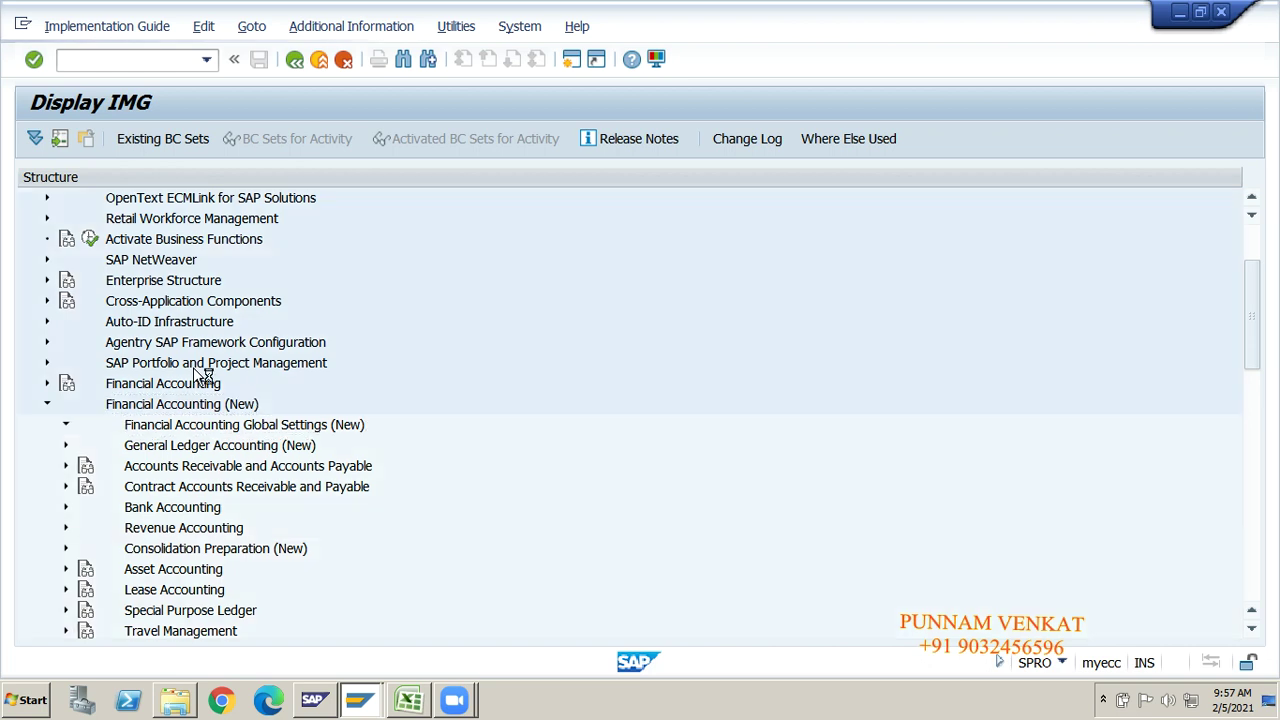
pyautogui.press('Return')
pyautogui.press('Down')
pyautogui.press('Down')
pyautogui.press('Down')
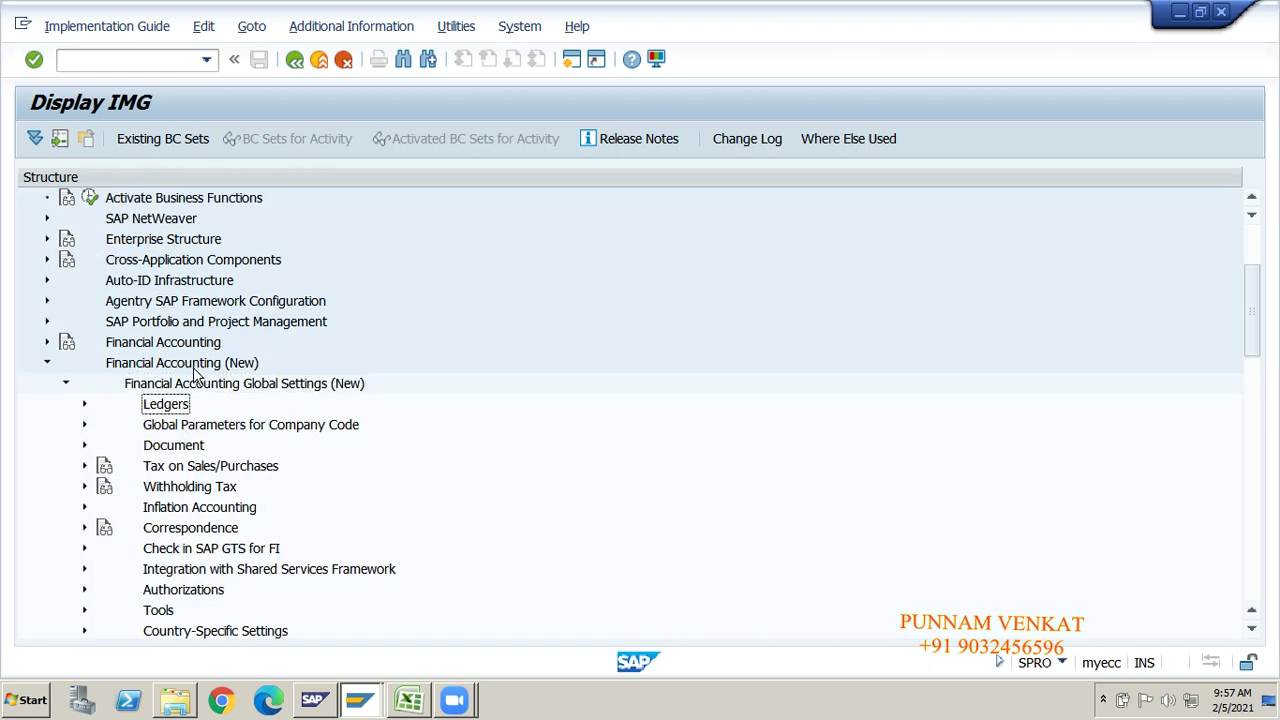
pyautogui.press('Return')
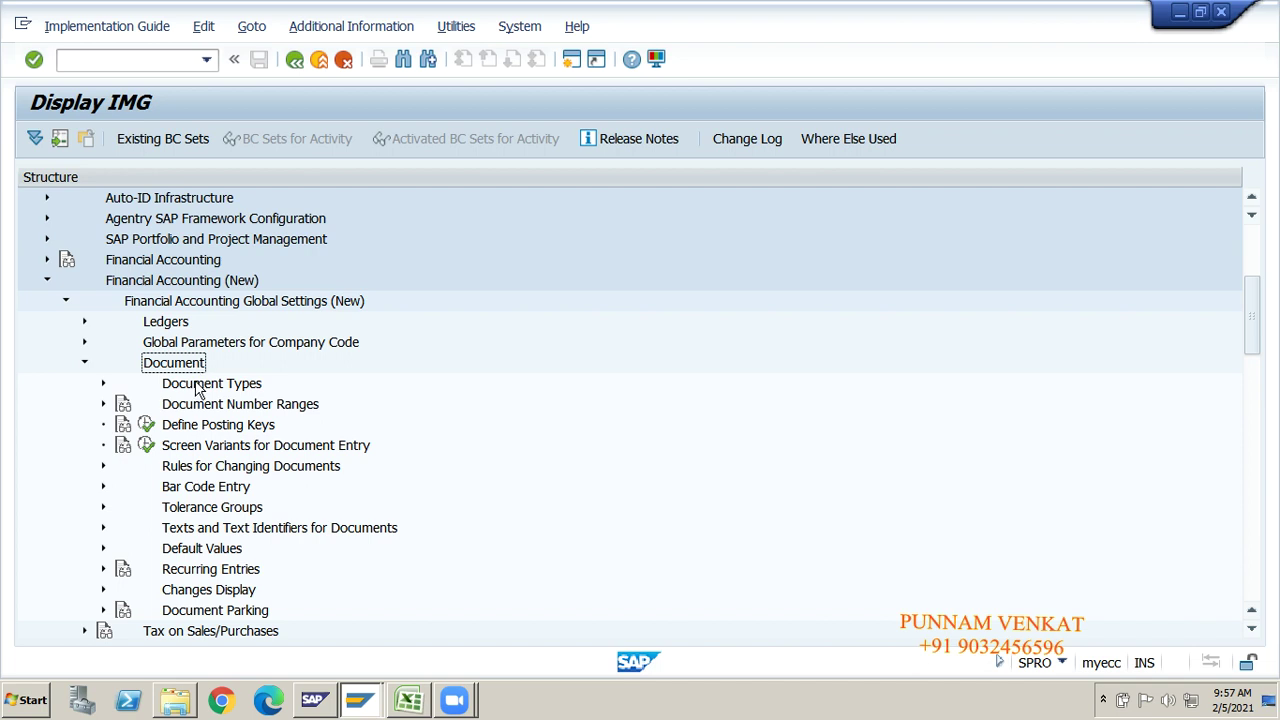
pyautogui.press('Down')
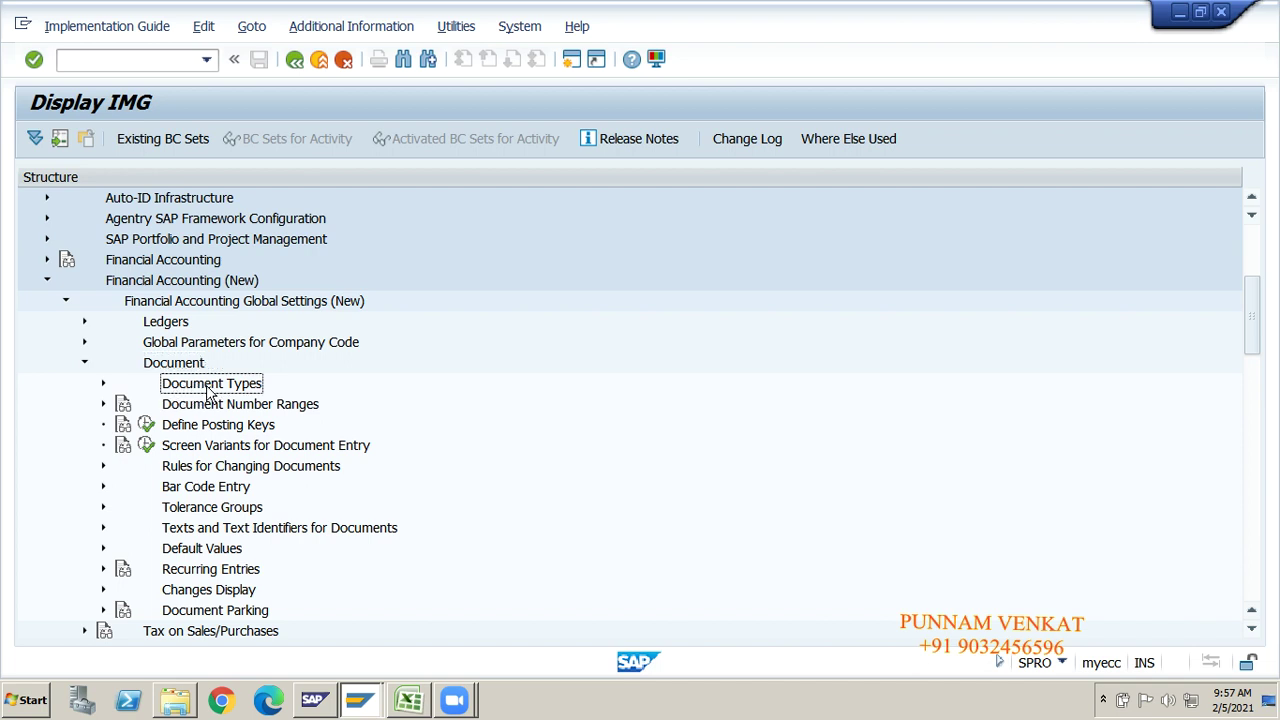
pyautogui.doubleClick(208, 392)
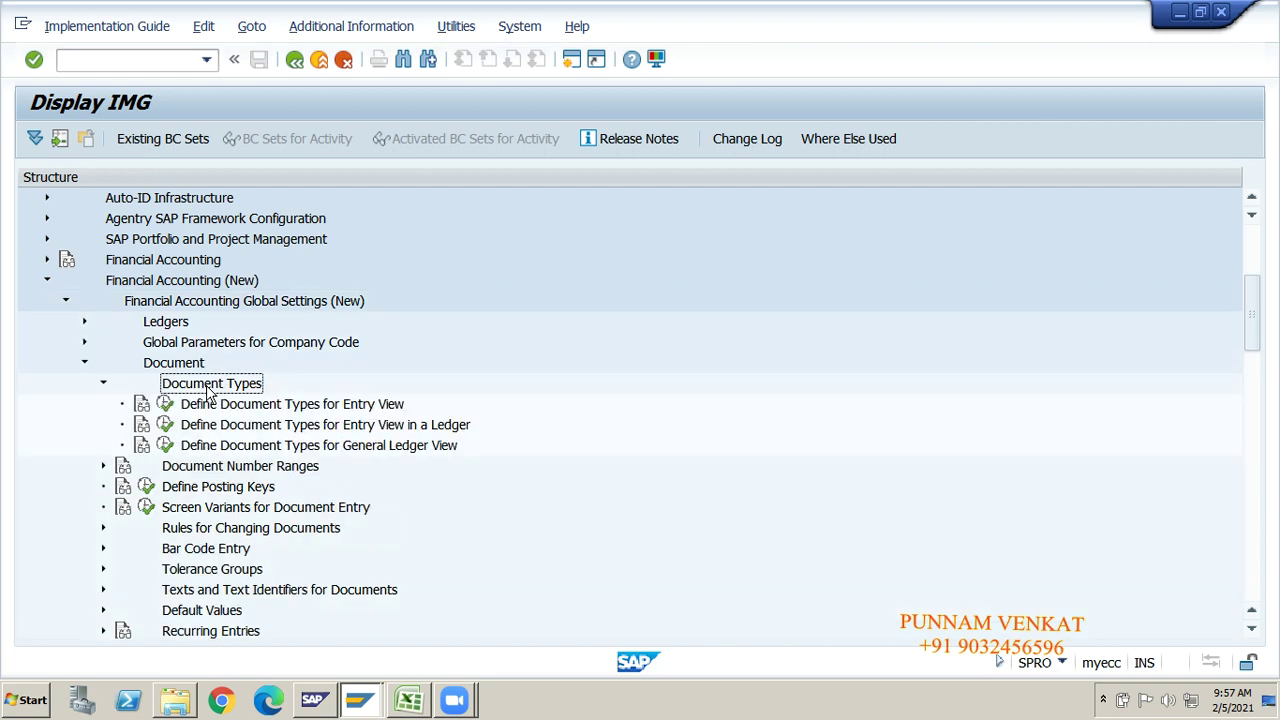
# Review the three Define Document Types activities and collapse the Document Types node.
pyautogui.click(216, 406)
pyautogui.click(220, 425)
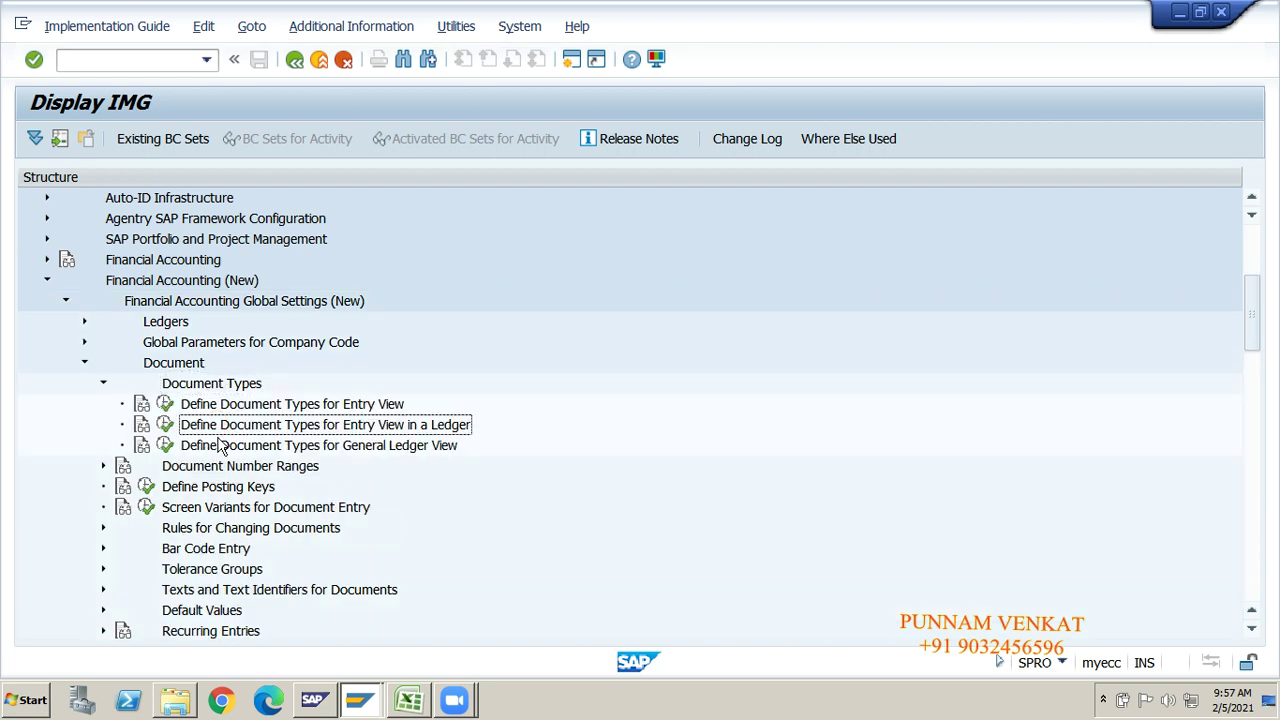
pyautogui.click(222, 446)
pyautogui.press('Up')
pyautogui.press('Up')
pyautogui.press('Up')
pyautogui.press('Left')
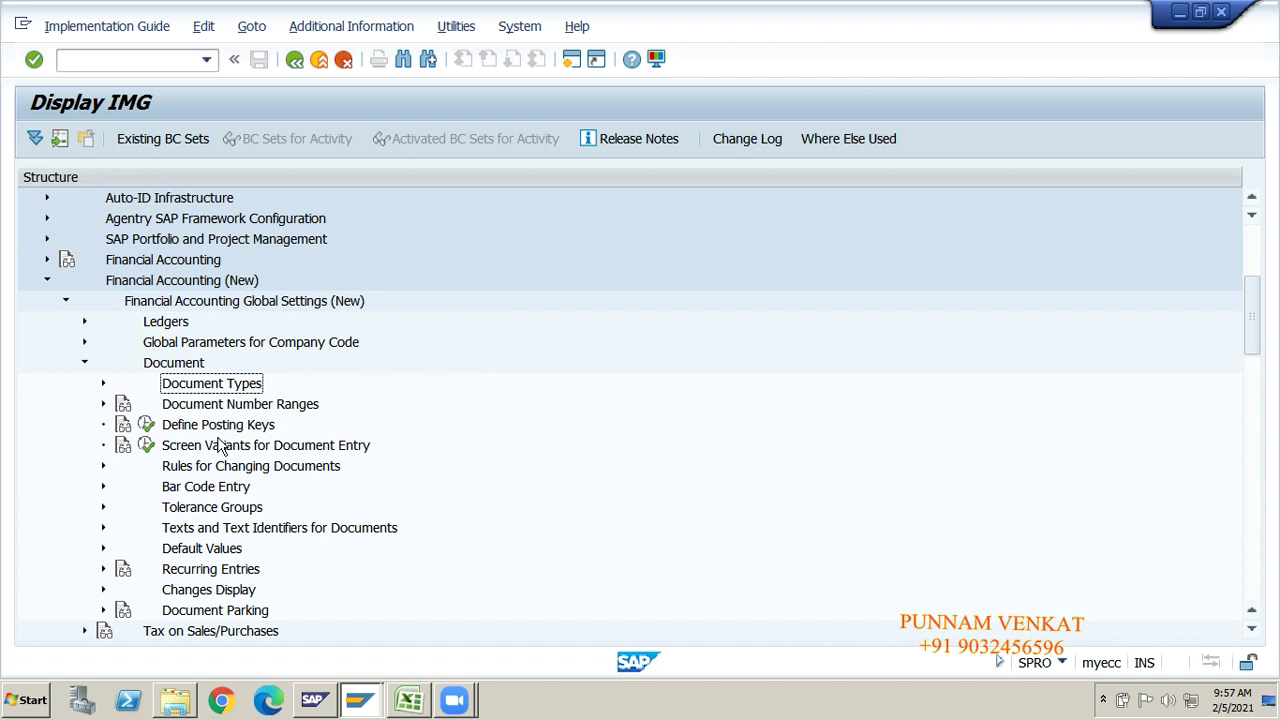
# Expand Document Number Ranges and compare its Documents in Entry View and Documents in General Ledger View nodes.
pyautogui.click(184, 410)
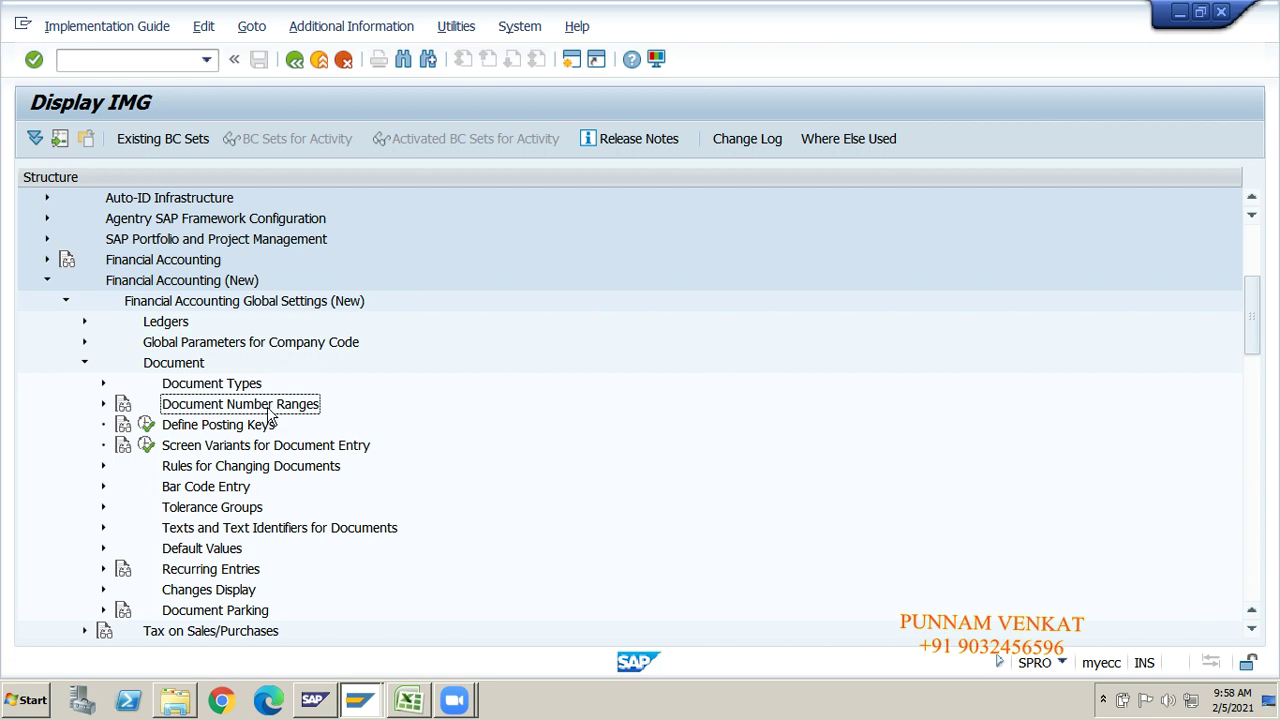
pyautogui.click(103, 405)
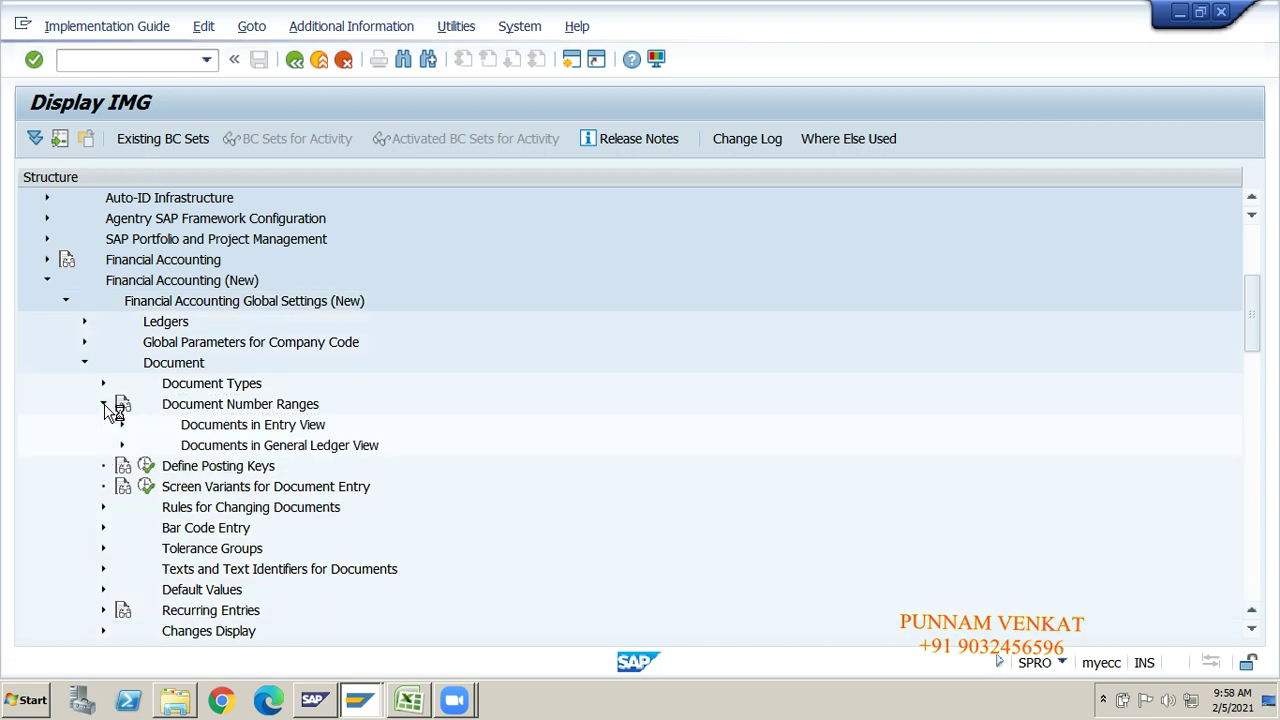
pyautogui.click(197, 428)
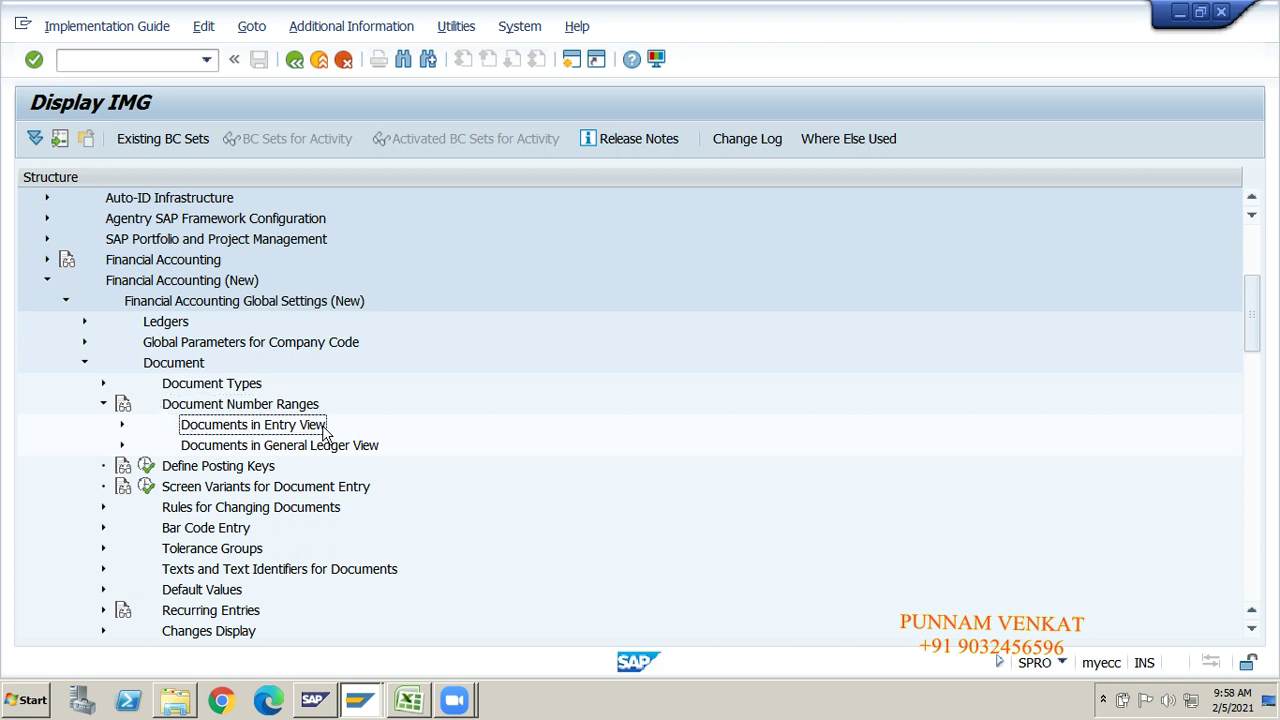
pyautogui.click(198, 451)
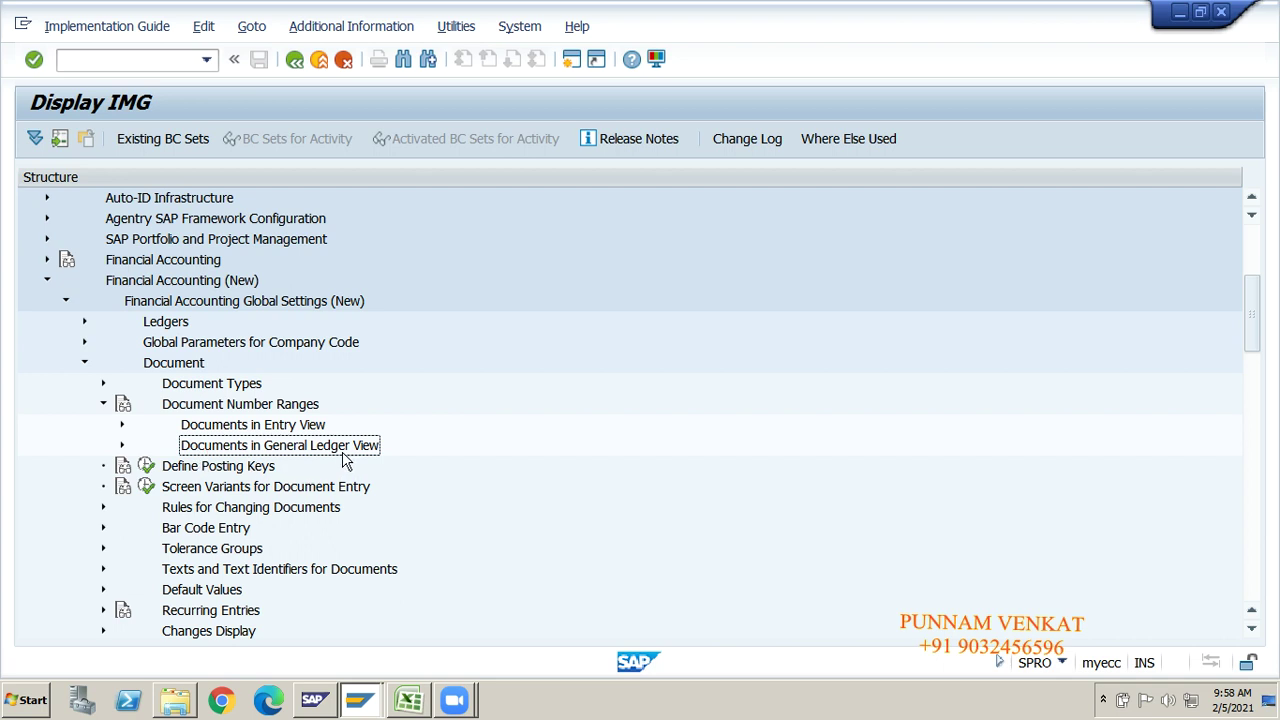
pyautogui.click(198, 430)
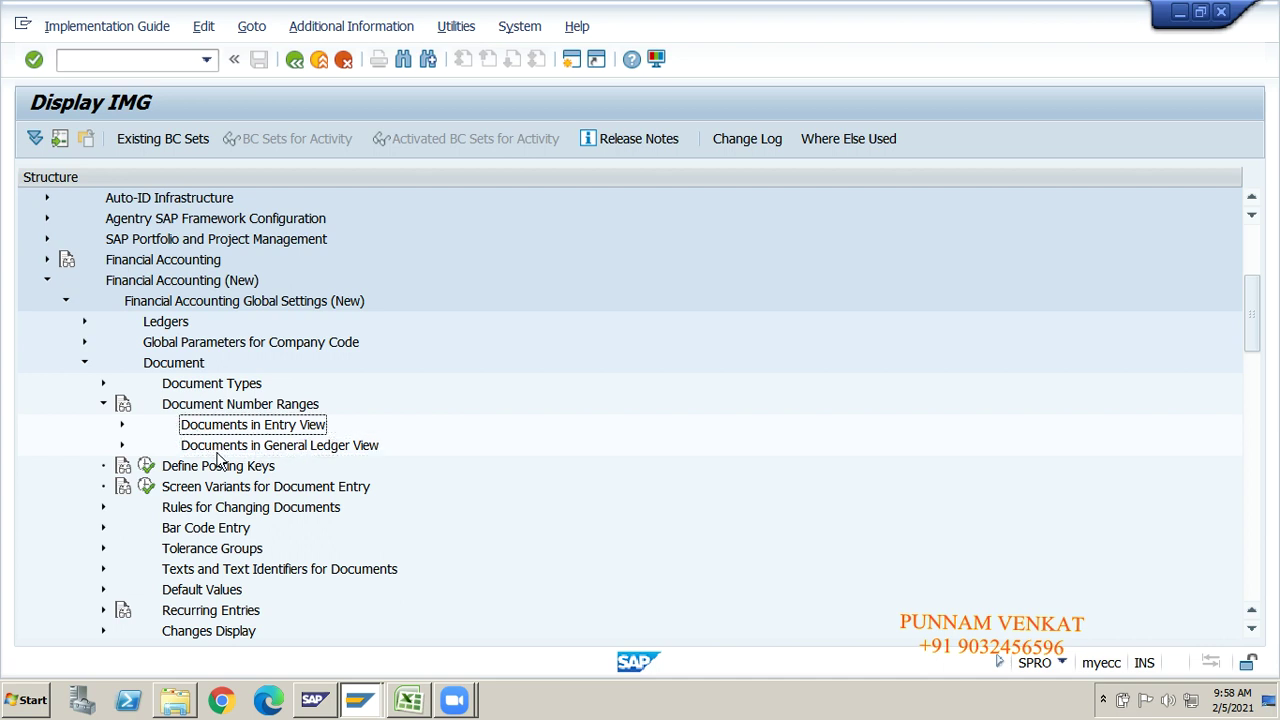
pyautogui.click(217, 452)
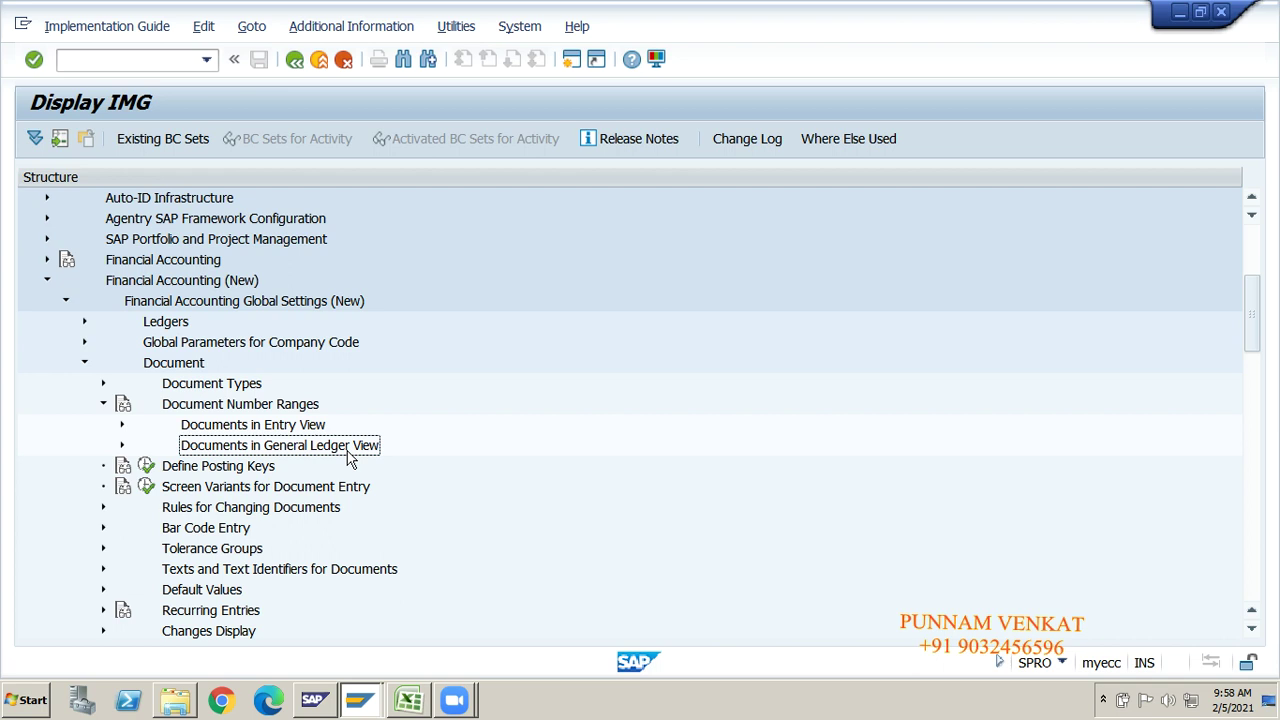
# Expand Documents in Entry View and execute the Define Document Number Ranges for Entry View activity.
pyautogui.press('Up')
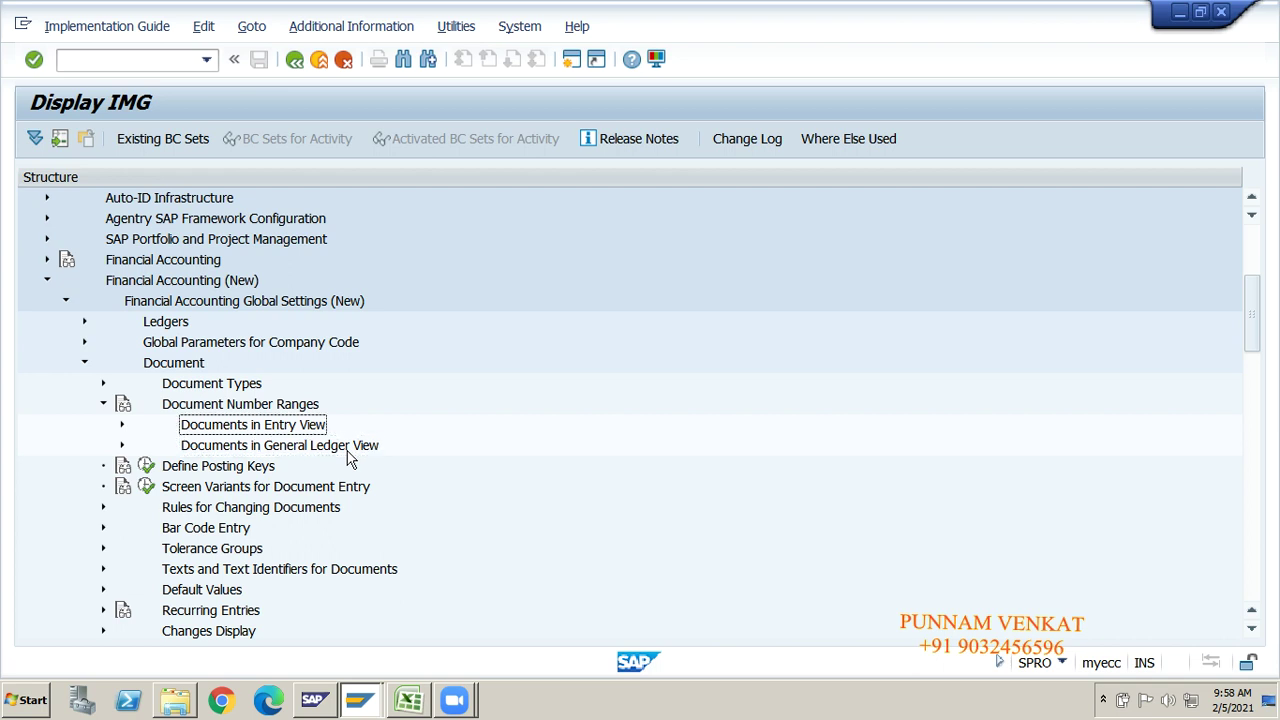
pyautogui.click(123, 426)
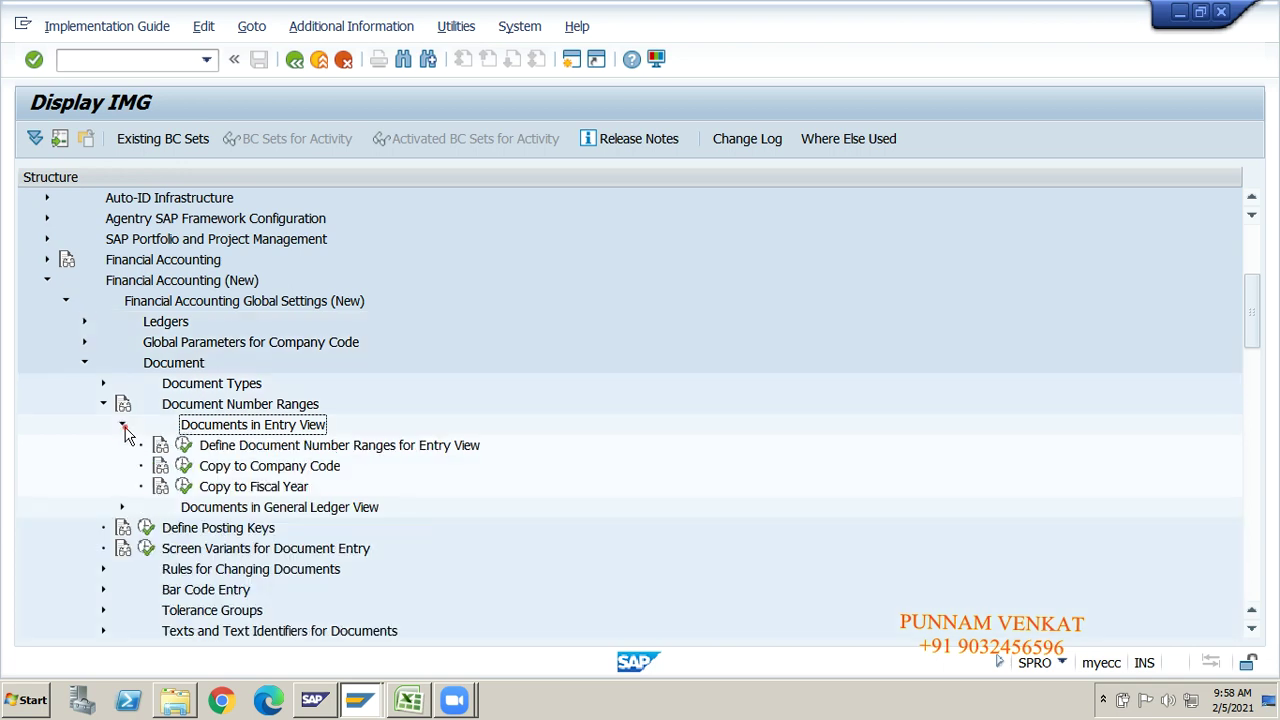
pyautogui.click(230, 449)
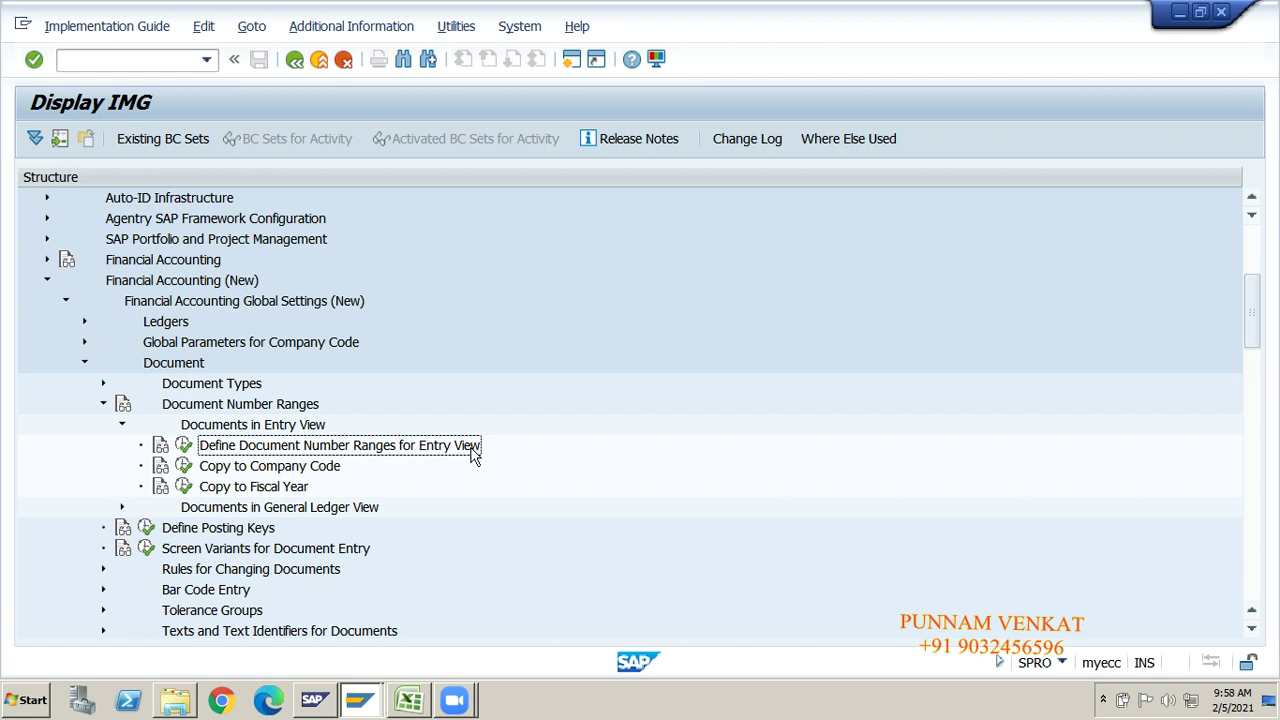
pyautogui.click(185, 449)
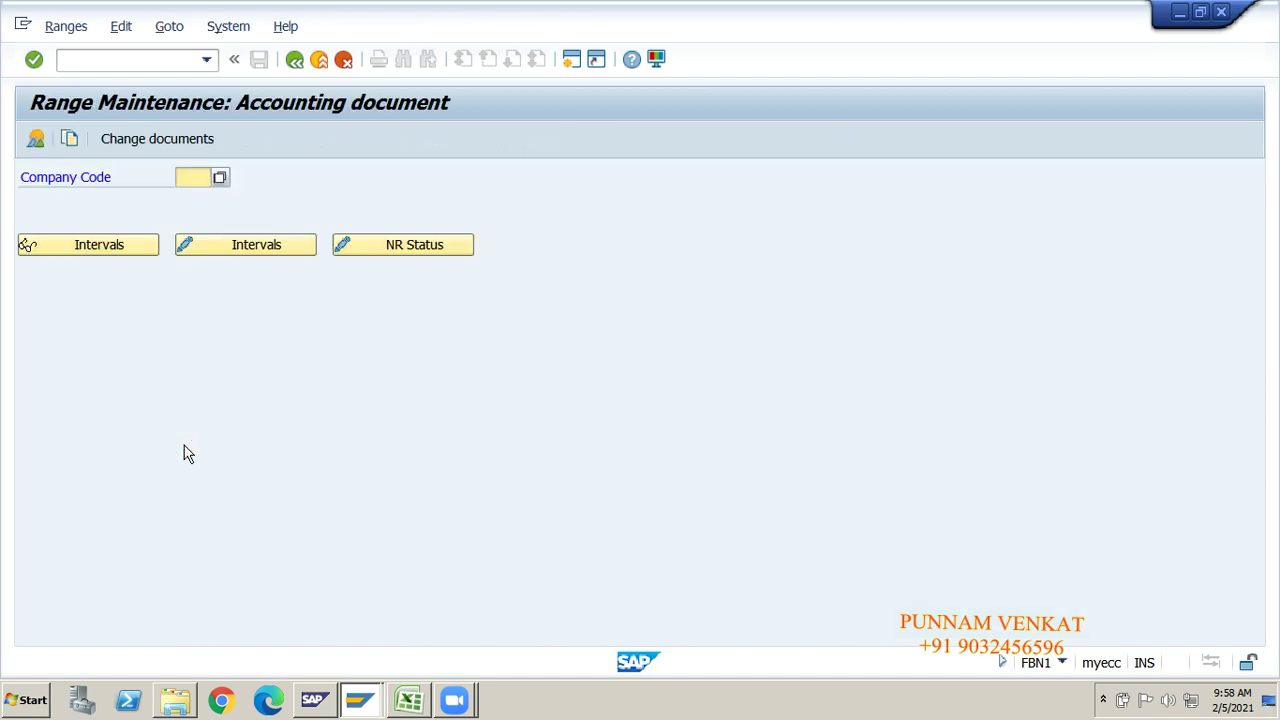
pyautogui.click(184, 178)
pyautogui.click(234, 247)
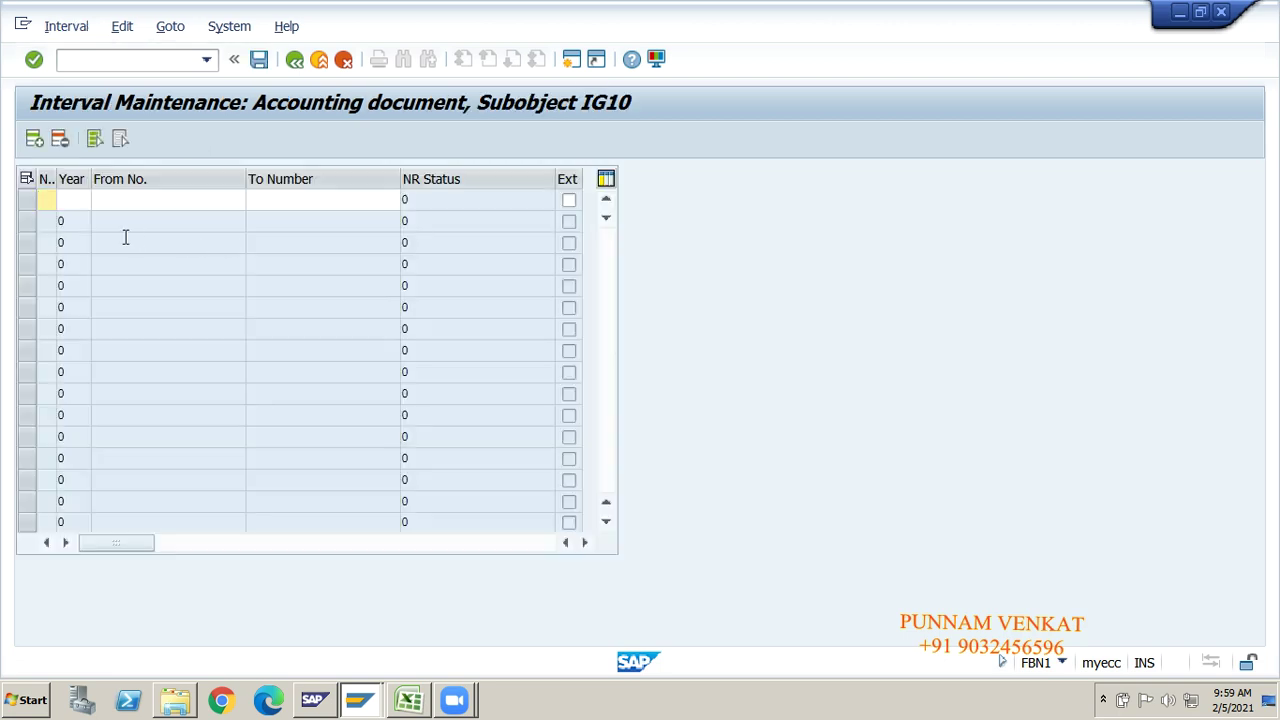
pyautogui.write('01')
pyautogui.press('Tab')
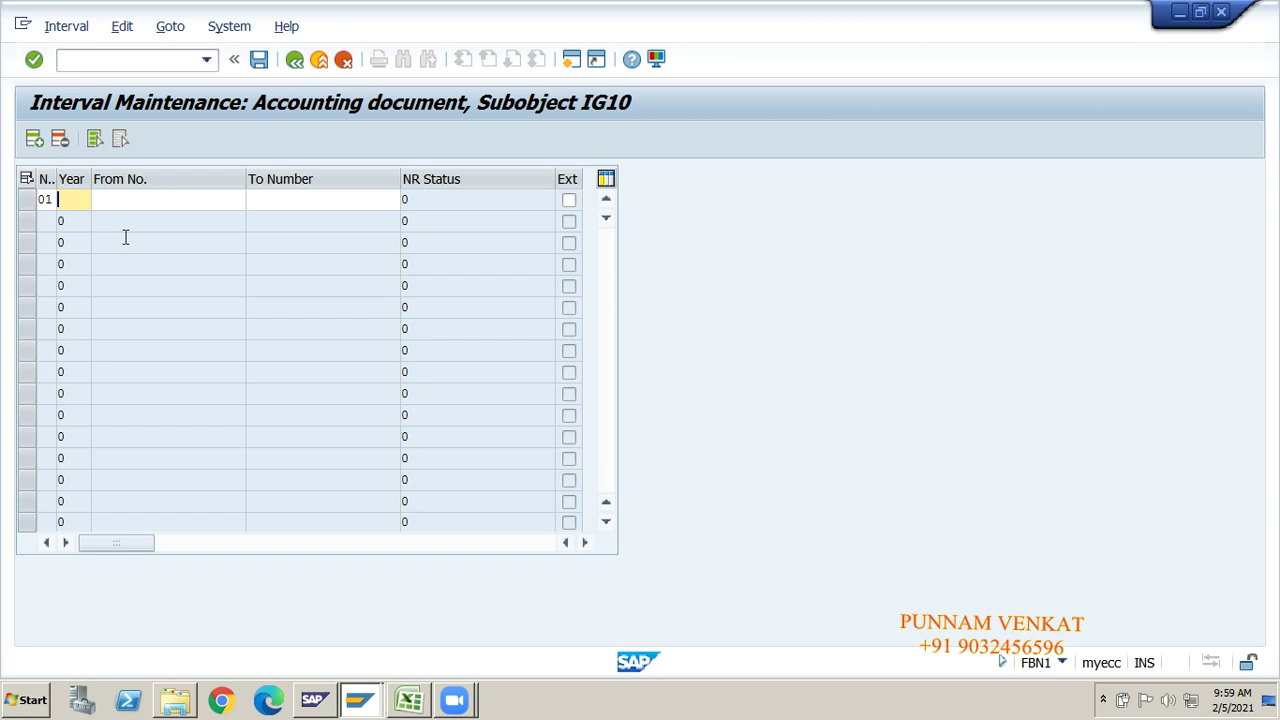
pyautogui.write('2020')
pyautogui.press('Tab')
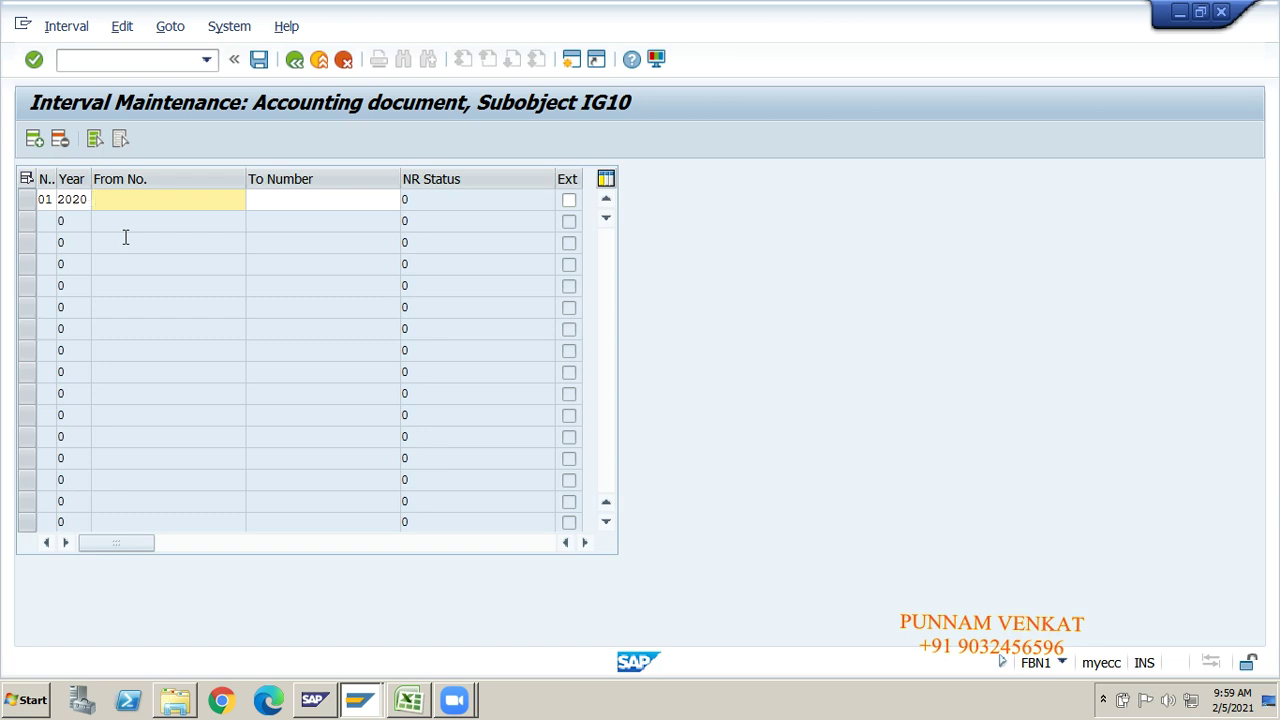
pyautogui.write('0100000000')
pyautogui.press('Tab')
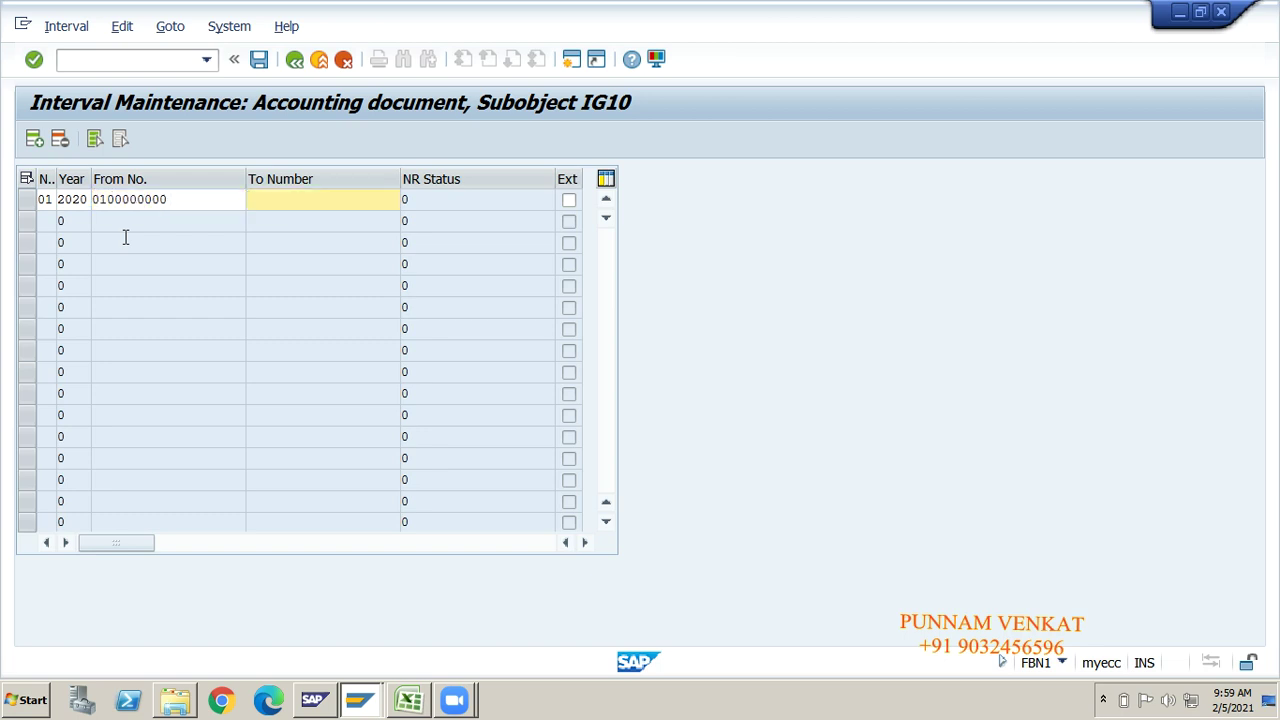
pyautogui.write('0109999999')
pyautogui.click(46, 201)
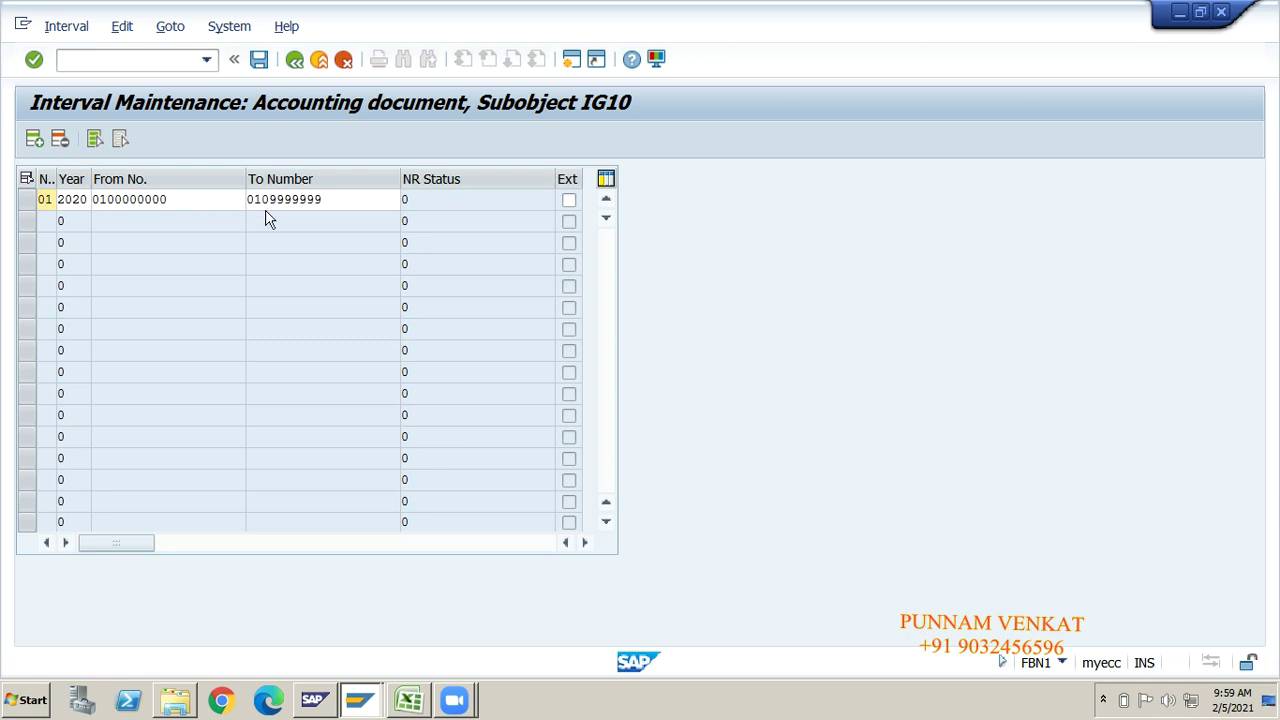
pyautogui.click(343, 201)
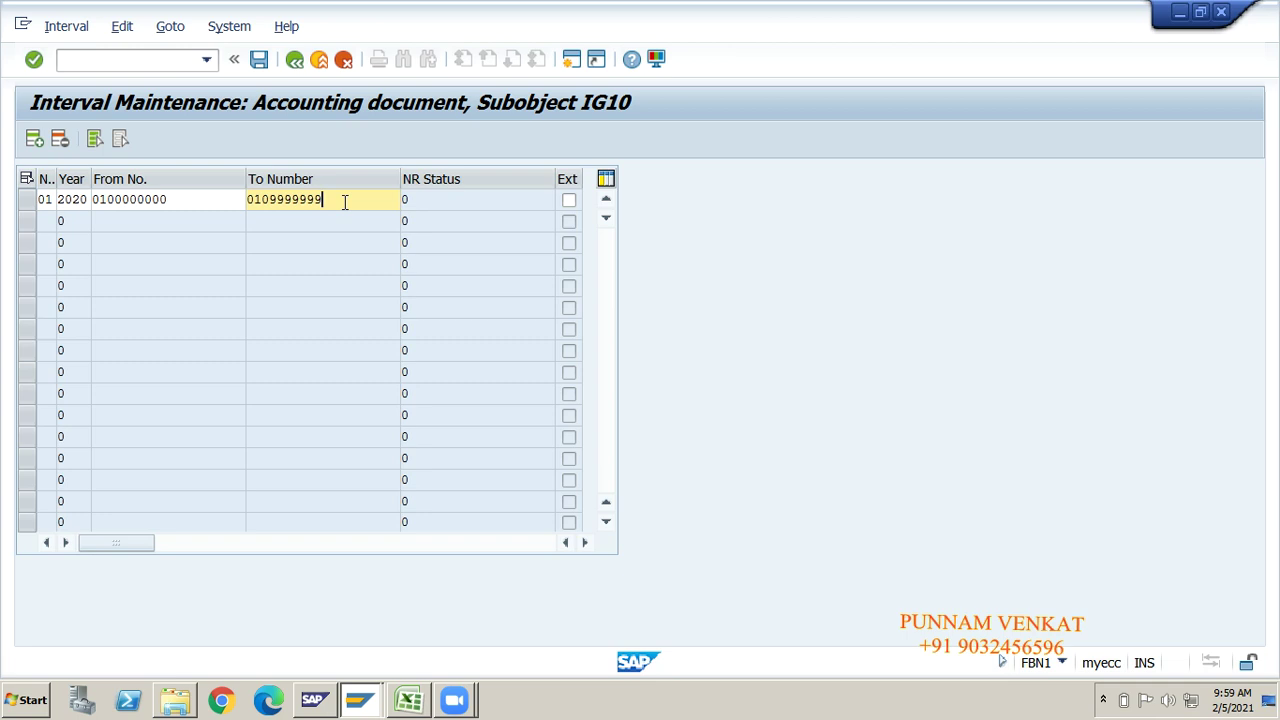
pyautogui.click(45, 200)
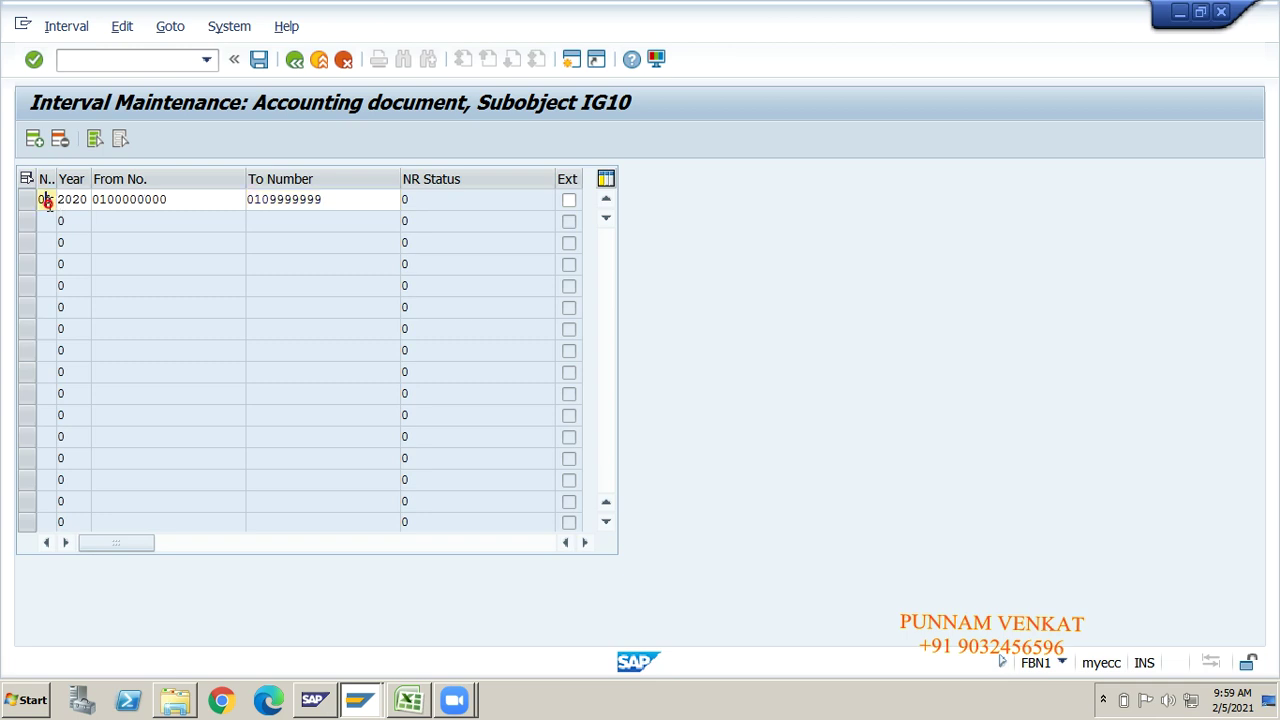
pyautogui.click(36, 142)
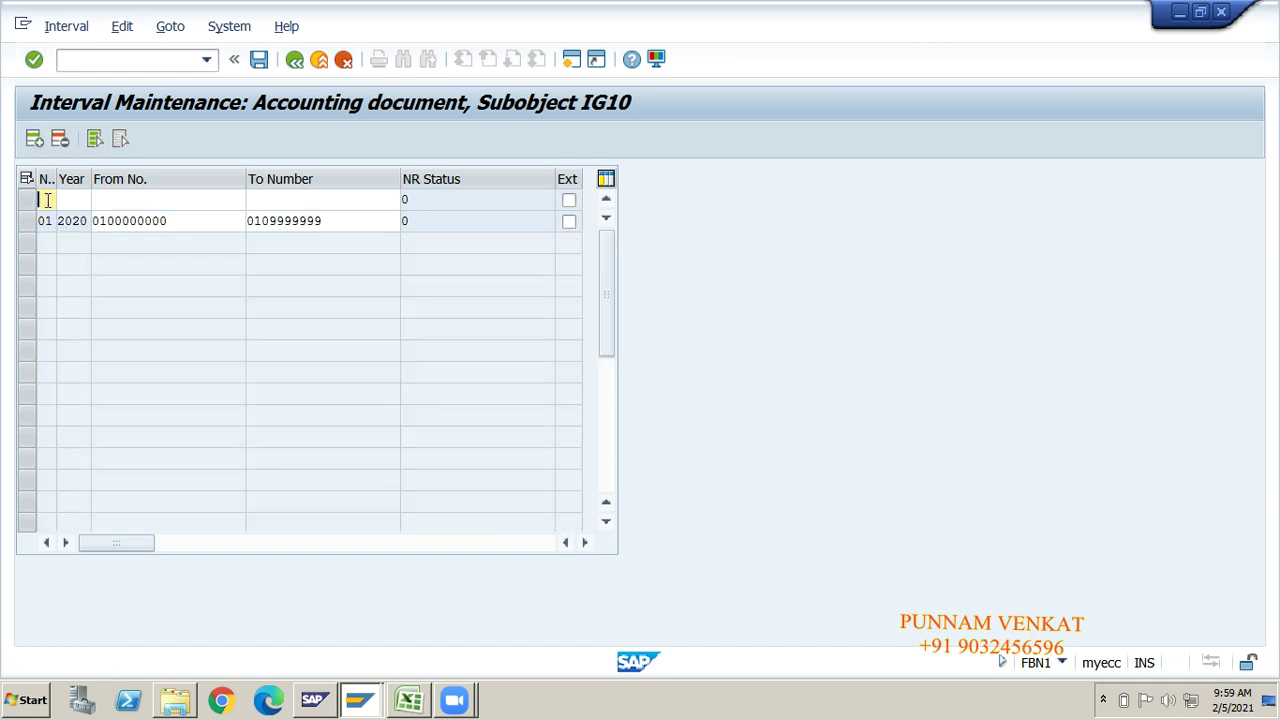
pyautogui.write('02')
pyautogui.press('Tab')
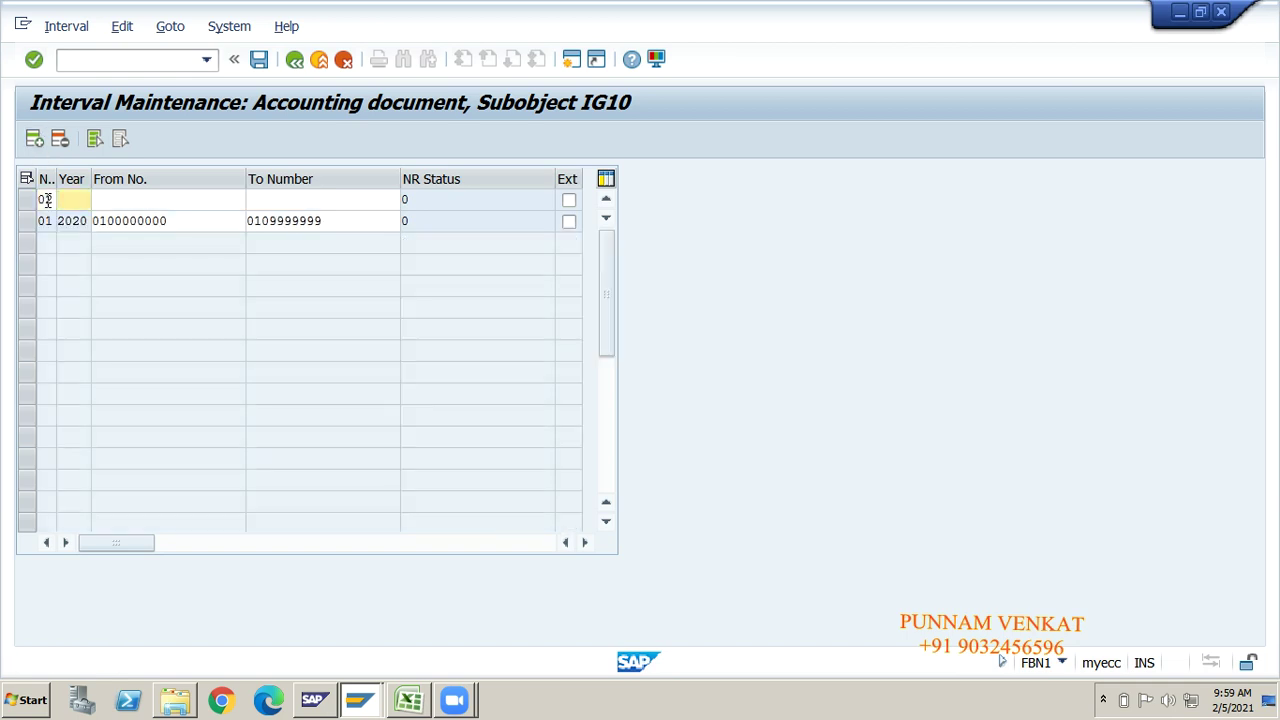
pyautogui.write('2020')
pyautogui.press('Tab')
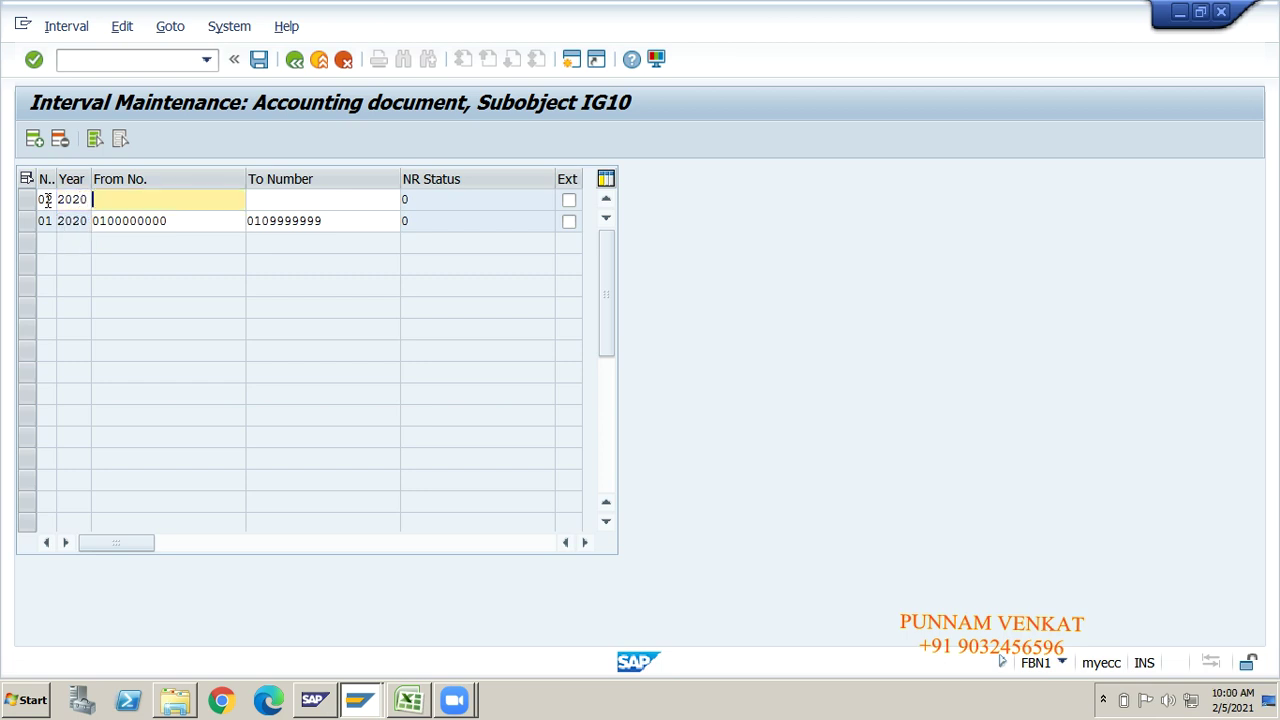
pyautogui.write('0200000000')
pyautogui.press('Tab')
pyautogui.write('020')
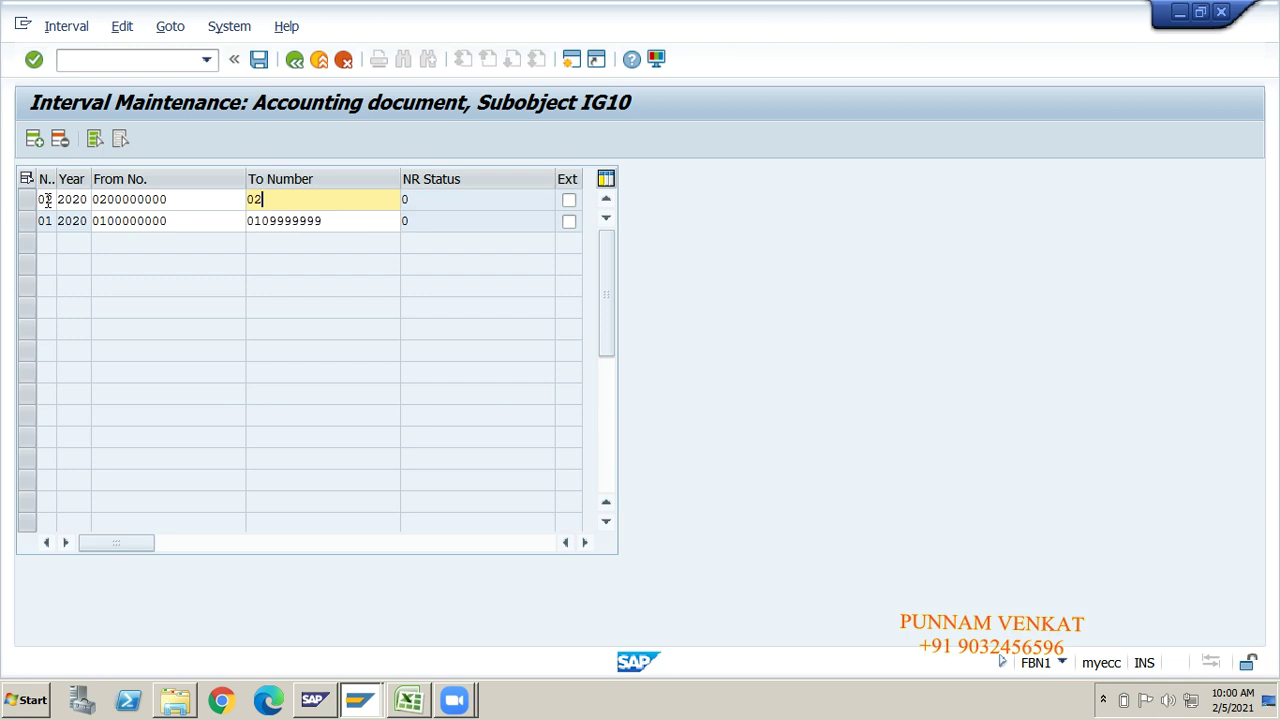
pyautogui.write('9999999')
pyautogui.click(46, 200)
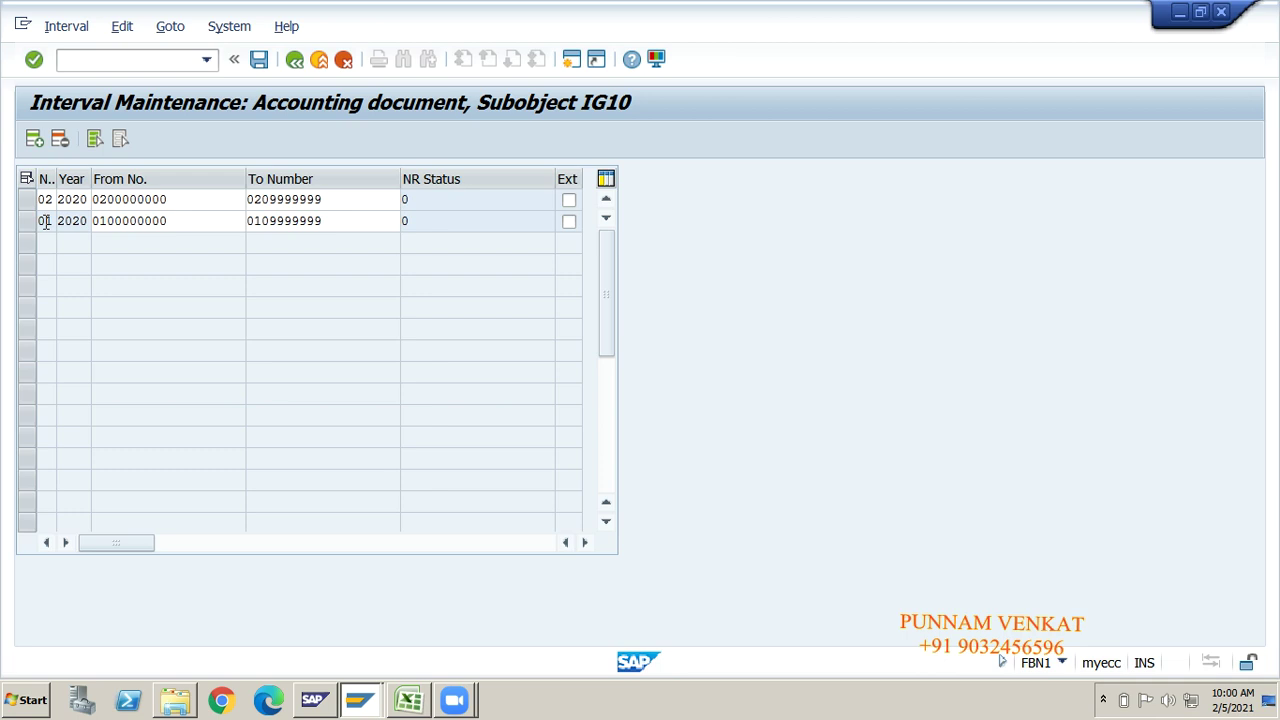
pyautogui.press('Return')
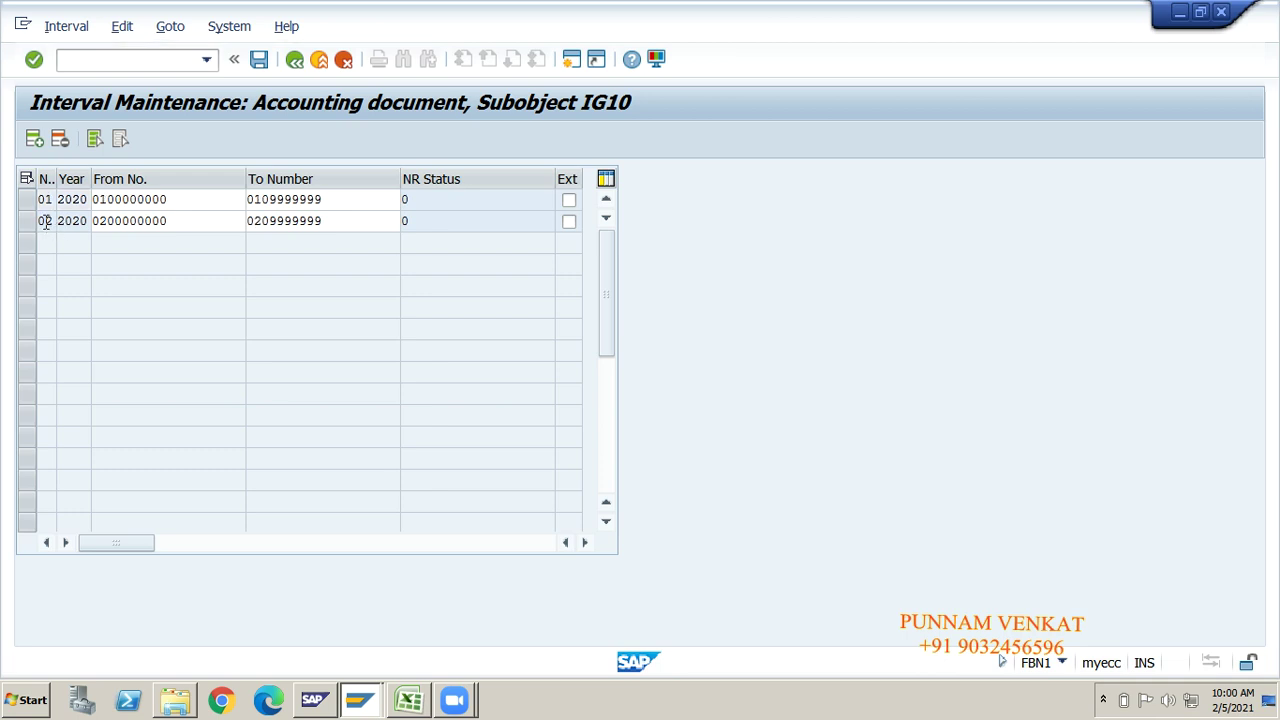
pyautogui.click(258, 60)
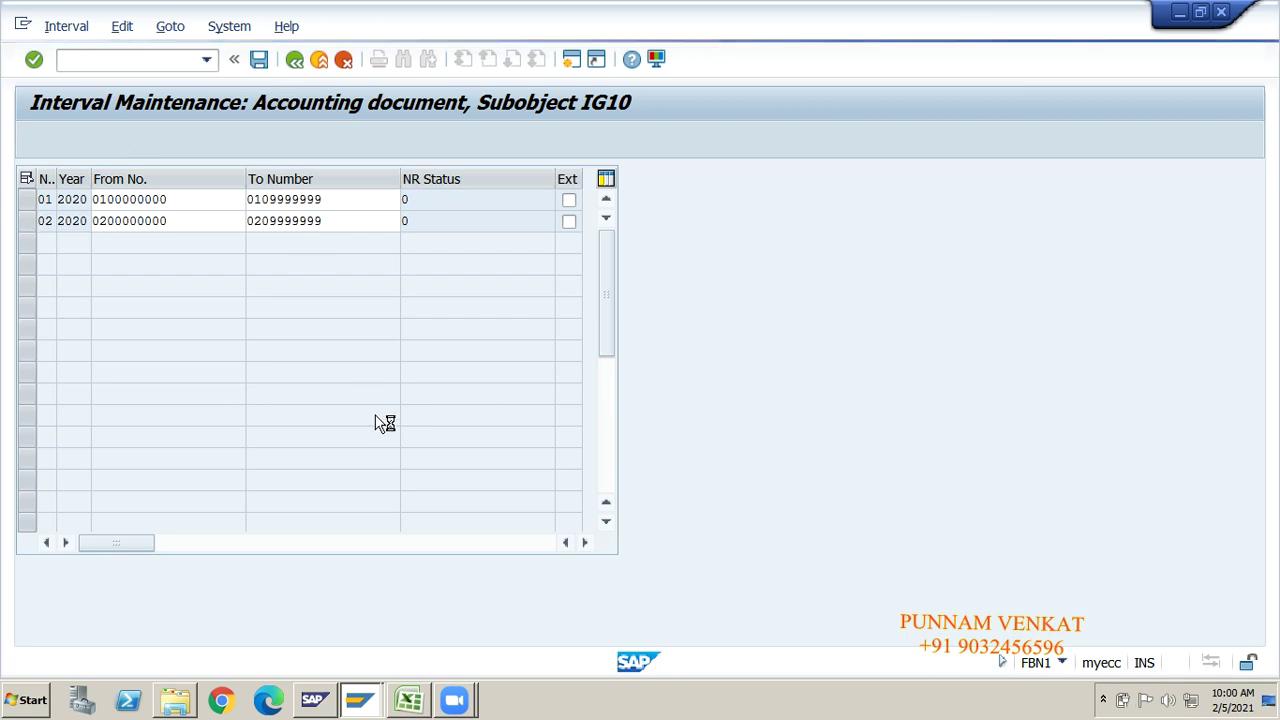
pyautogui.click(594, 637)
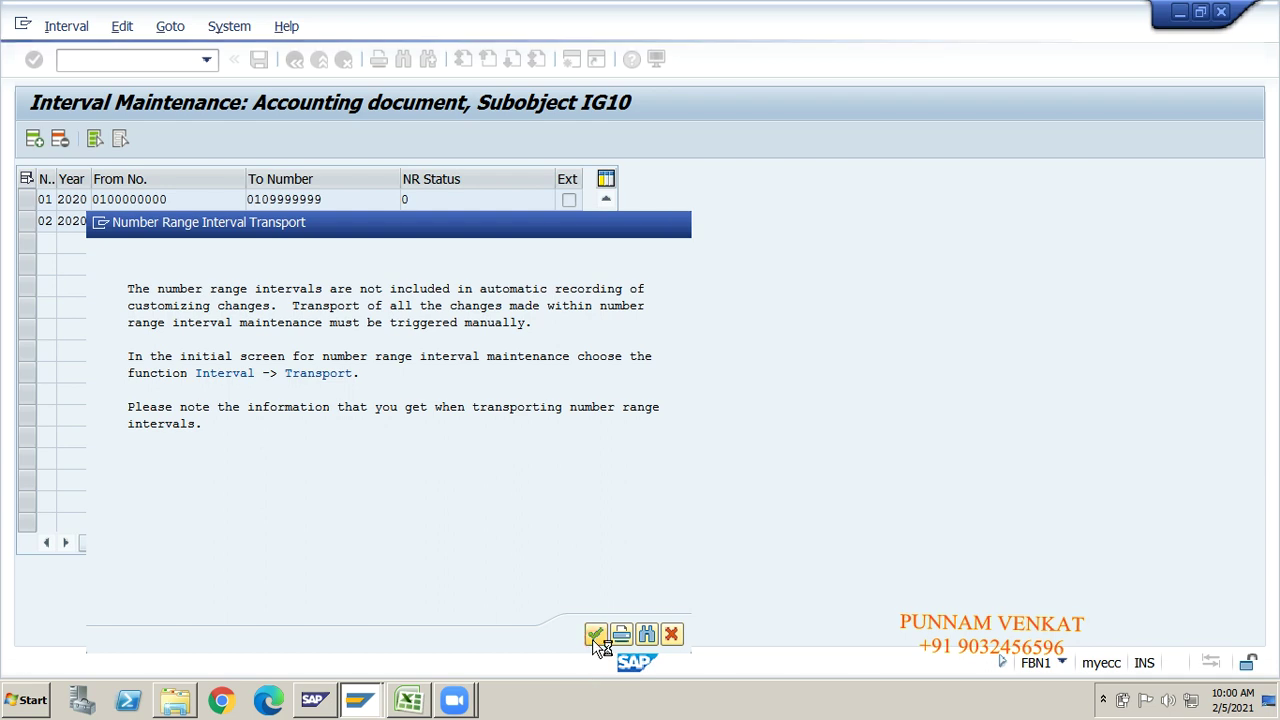
pyautogui.click(46, 199)
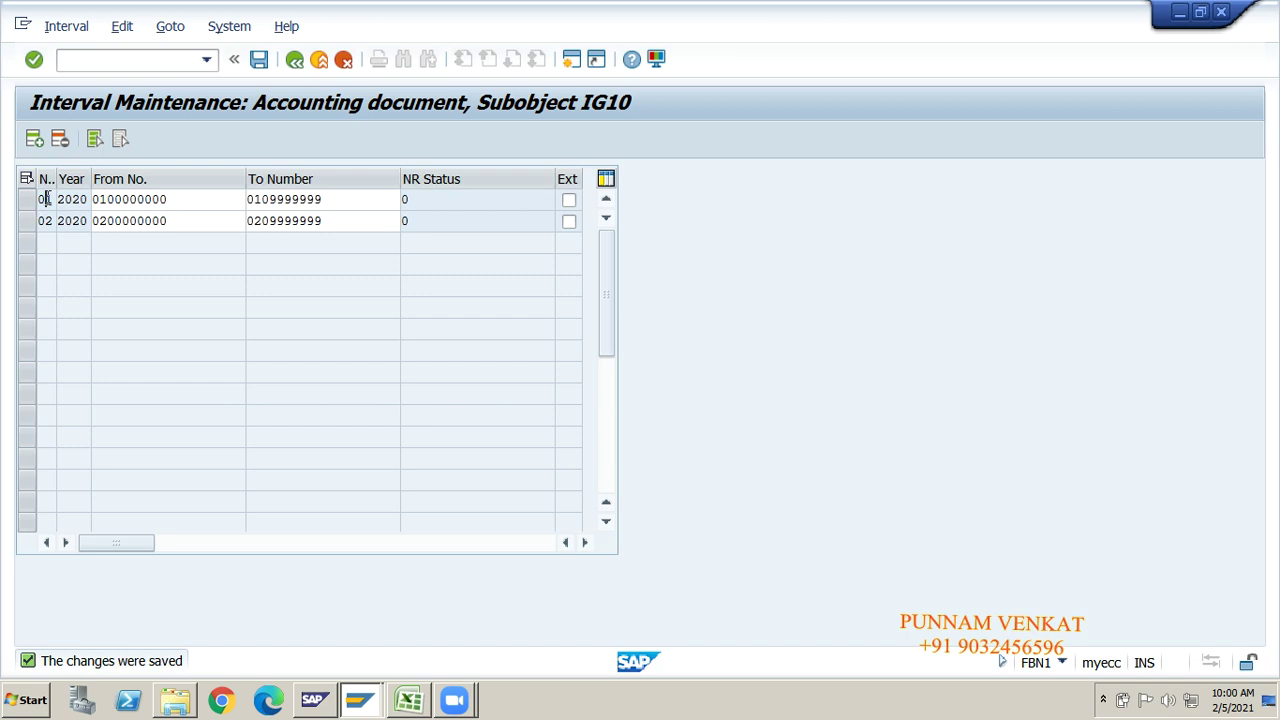
pyautogui.click(37, 140)
pyautogui.write('98')
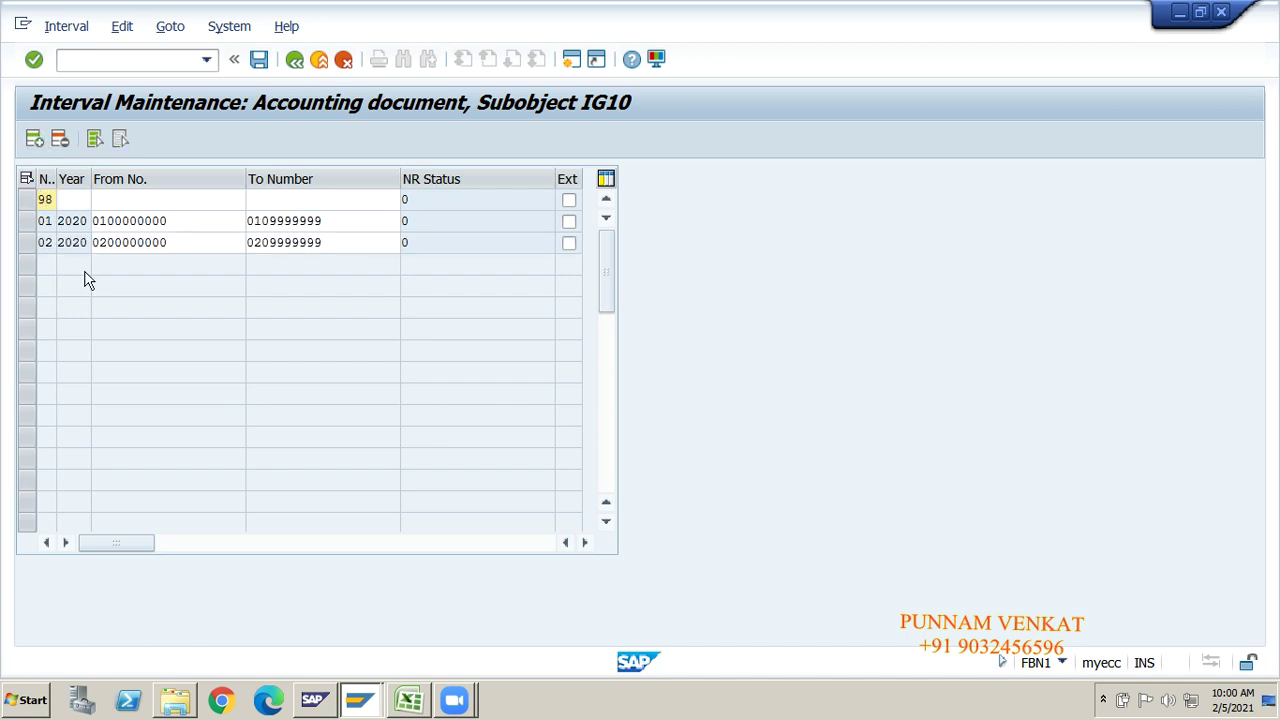
pyautogui.press('Tab')
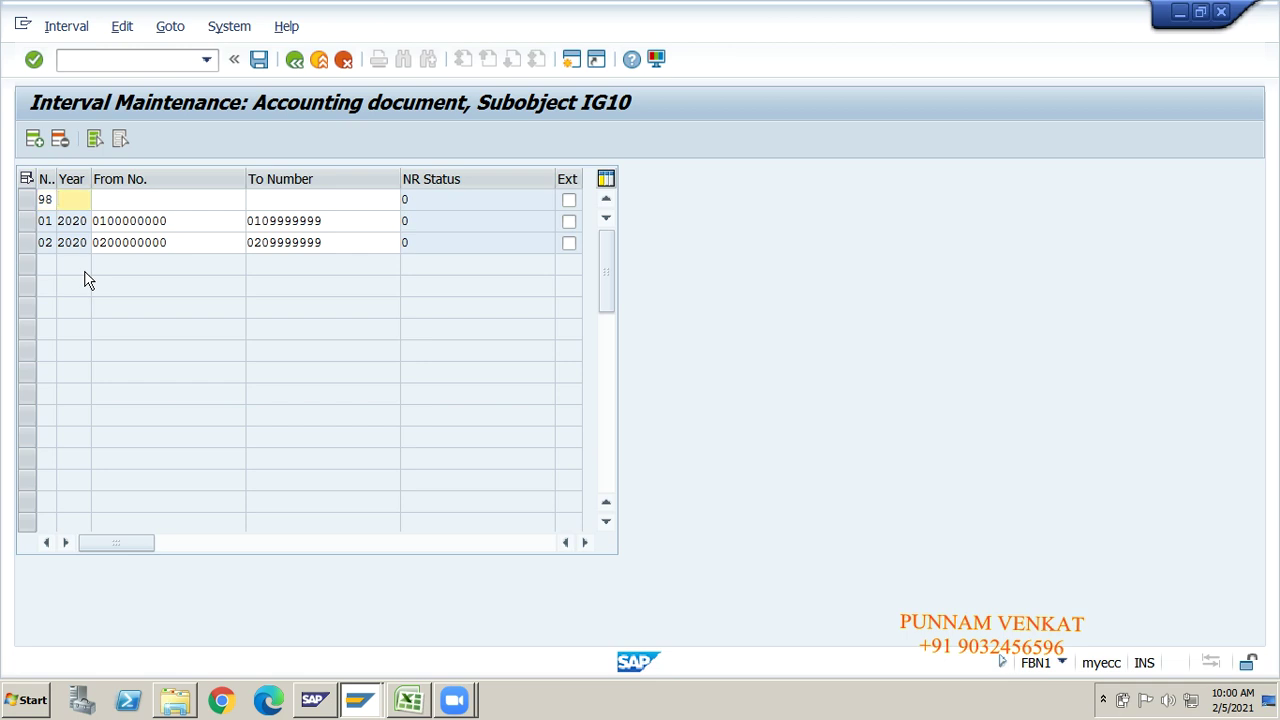
pyautogui.write('2020')
pyautogui.press('Tab')
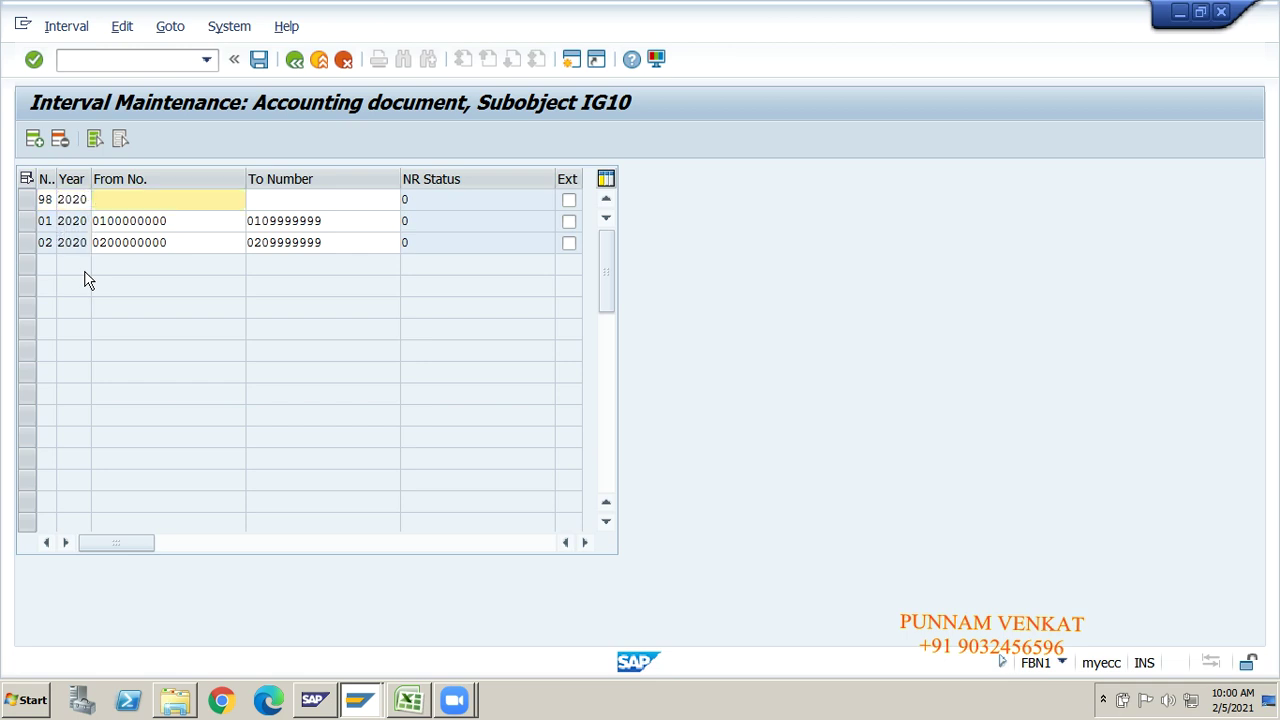
pyautogui.write('9800000000')
pyautogui.press('Tab')
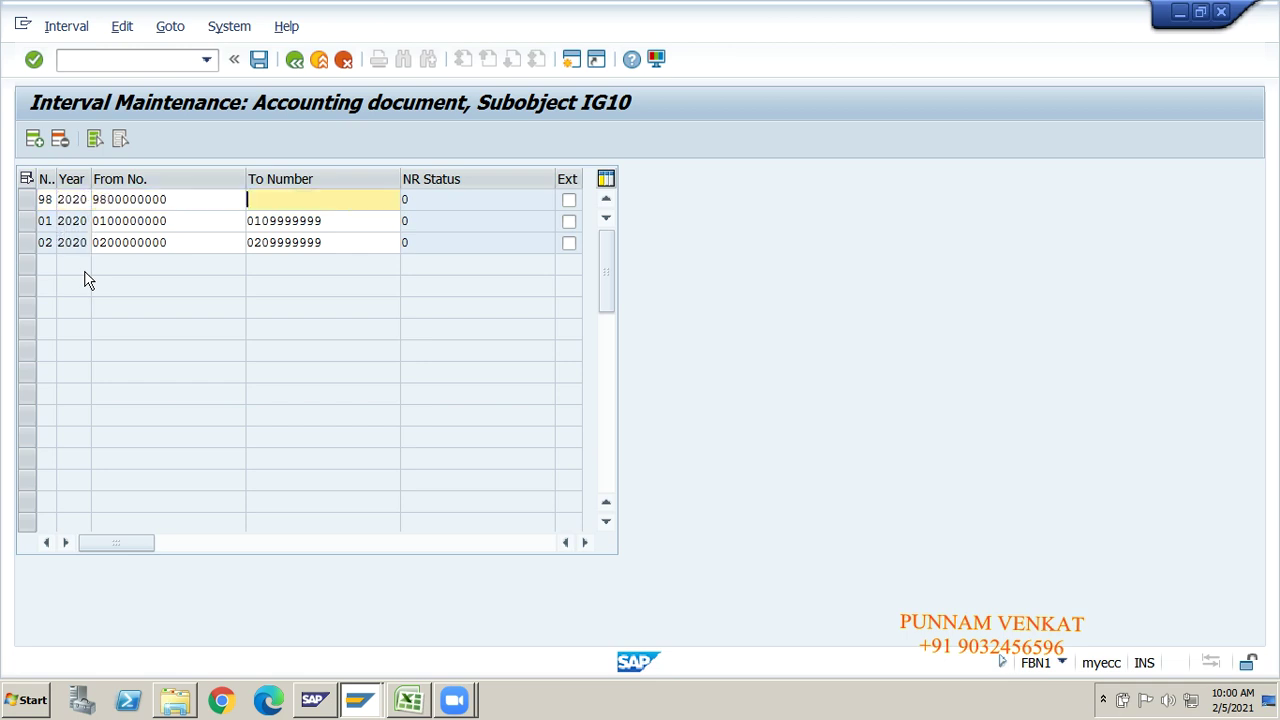
pyautogui.write('9809999999')
pyautogui.click(149, 199)
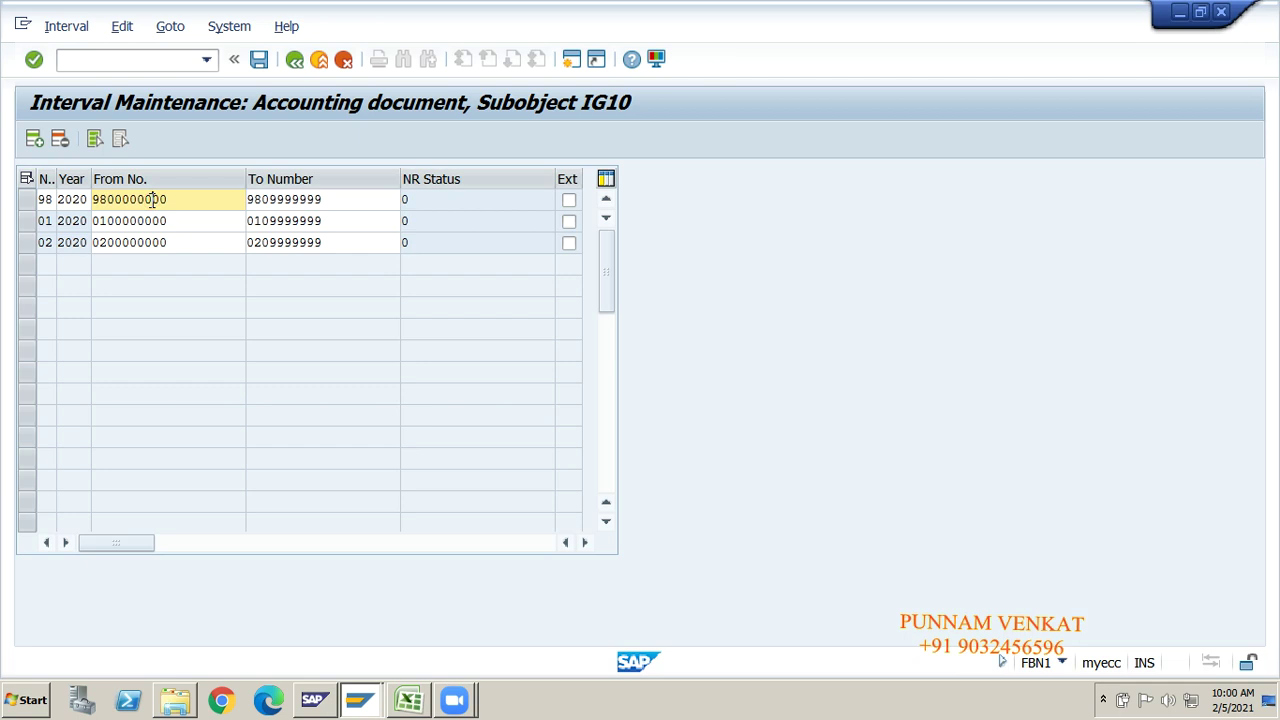
pyautogui.click(43, 199)
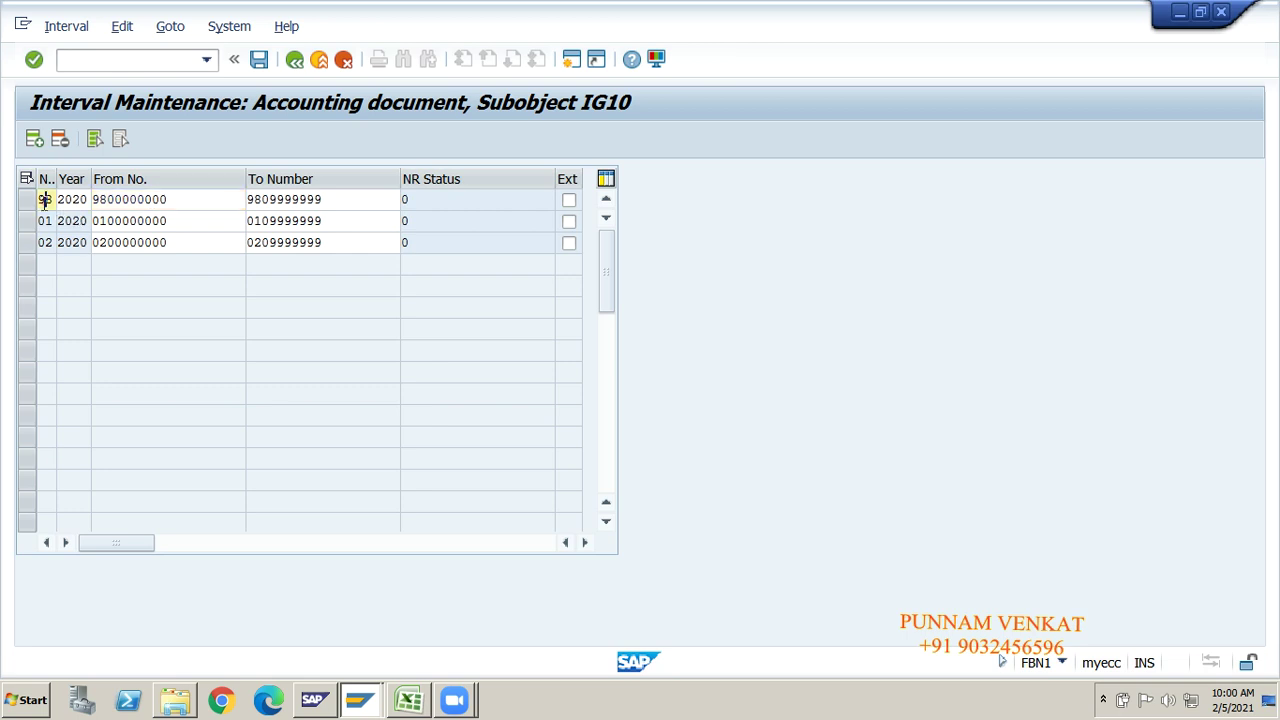
pyautogui.click(34, 140)
pyautogui.click(46, 222)
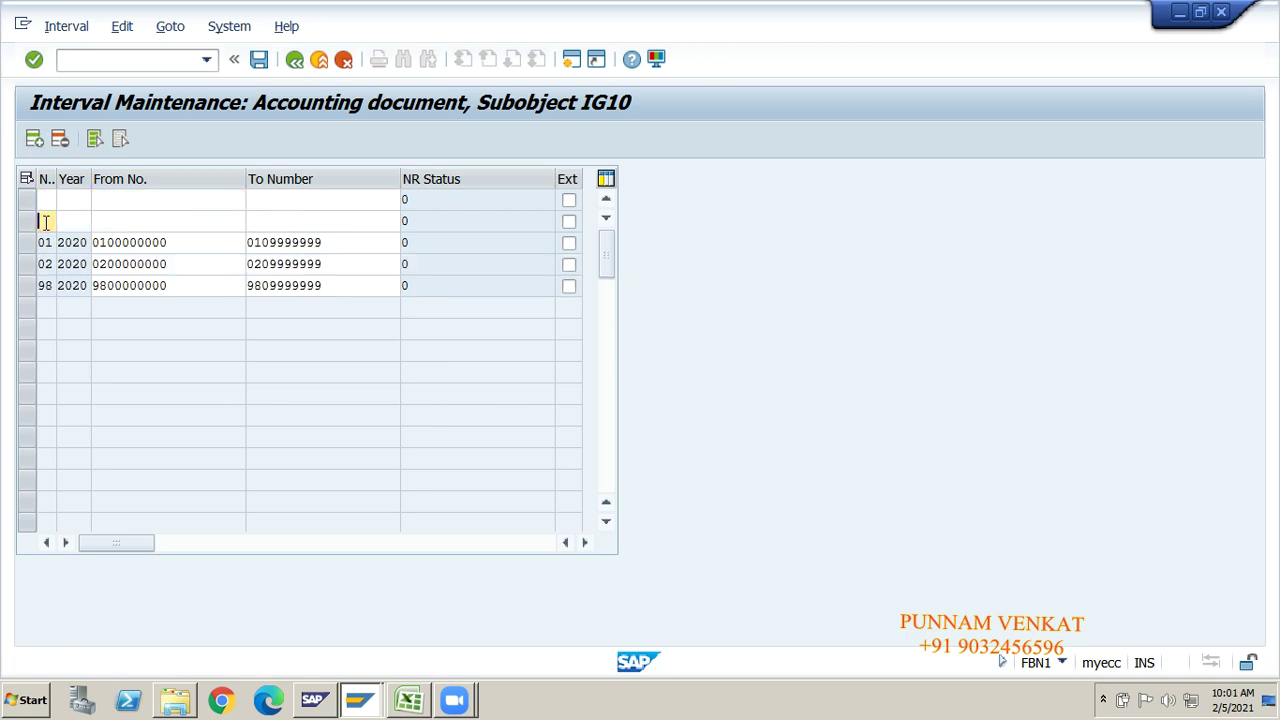
pyautogui.write('99')
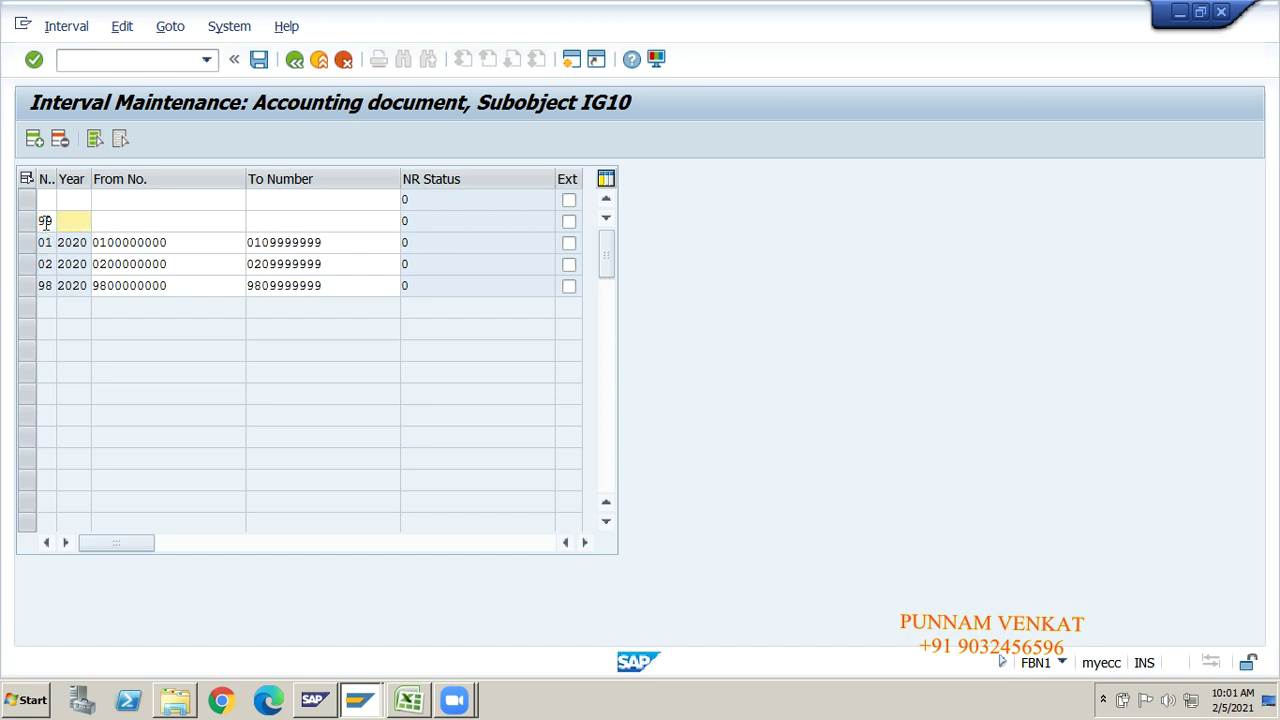
pyautogui.write('2020')
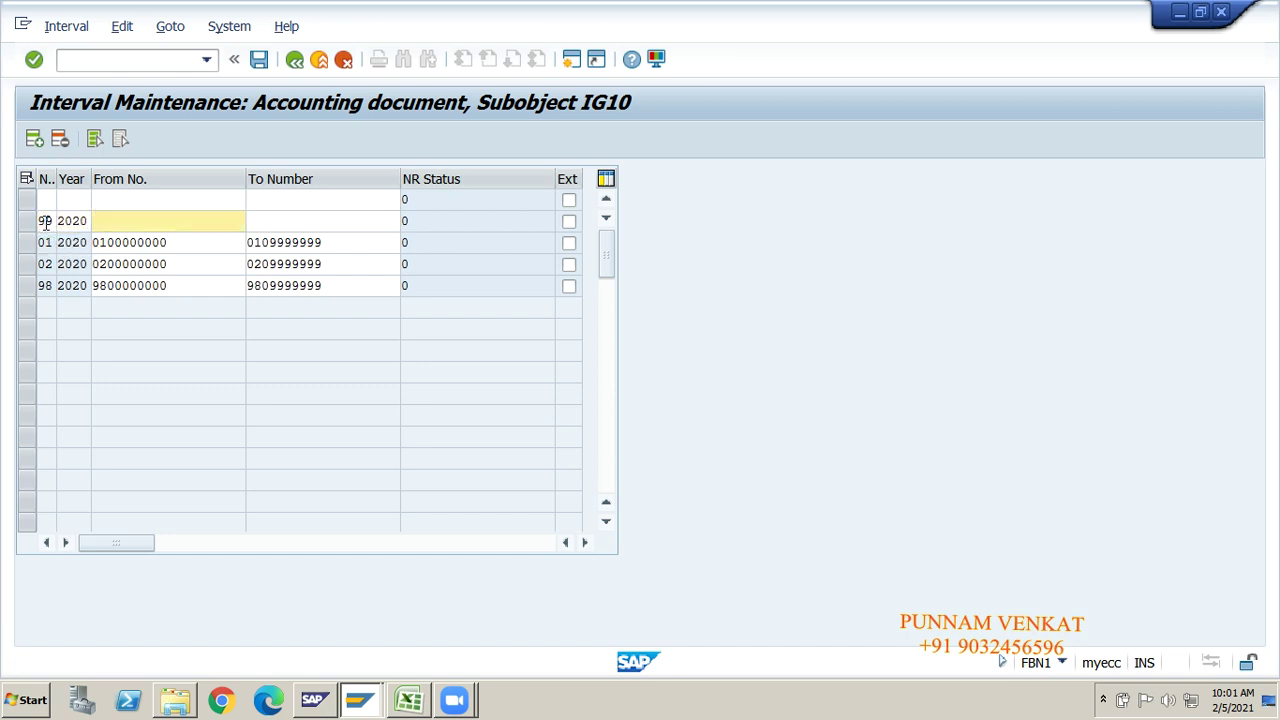
pyautogui.write('9900000000')
pyautogui.write('9909999999')
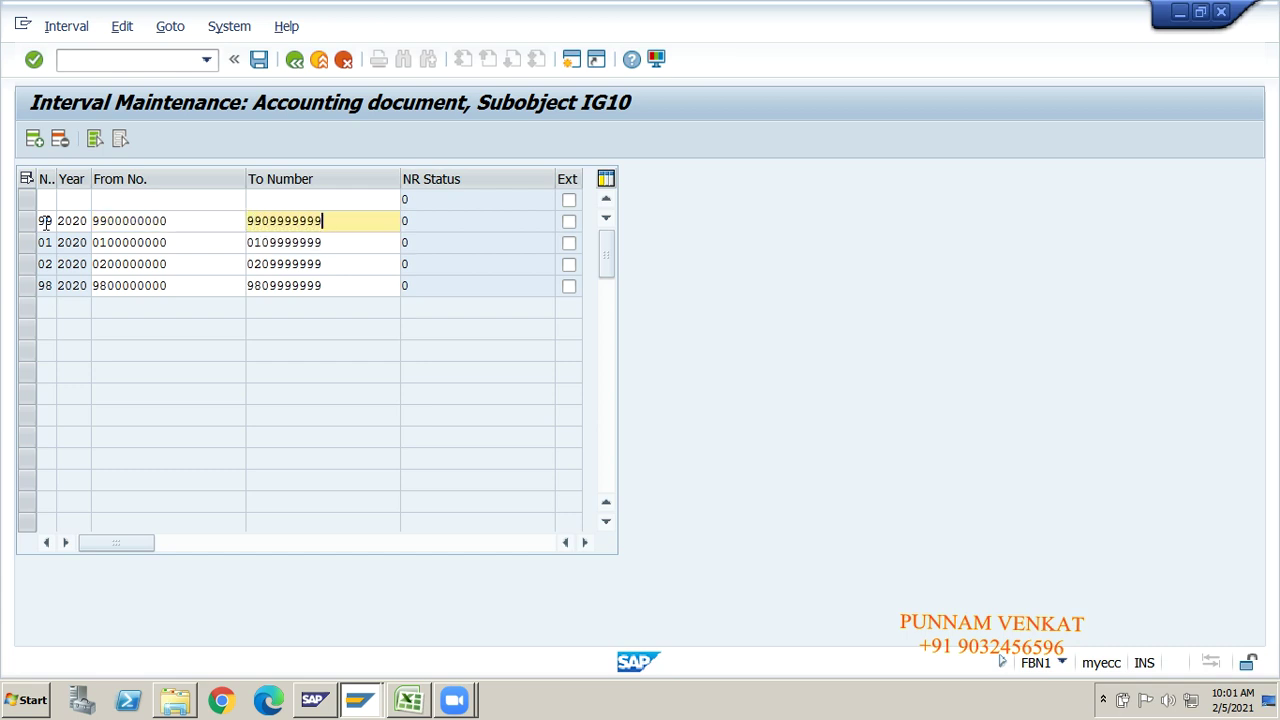
pyautogui.press('Return')
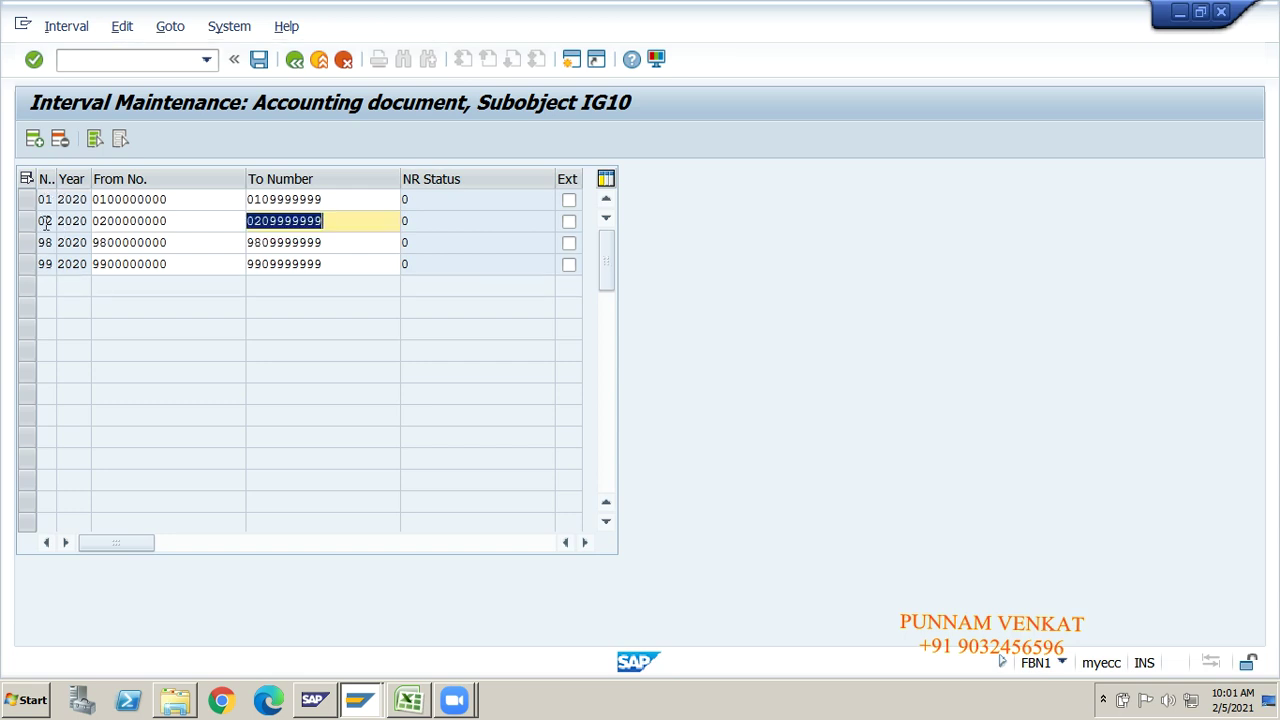
pyautogui.click(263, 64)
# Return to the IMG structure and execute the Copy to Company Code activity under Documents in Entry View.
pyautogui.click(295, 62)
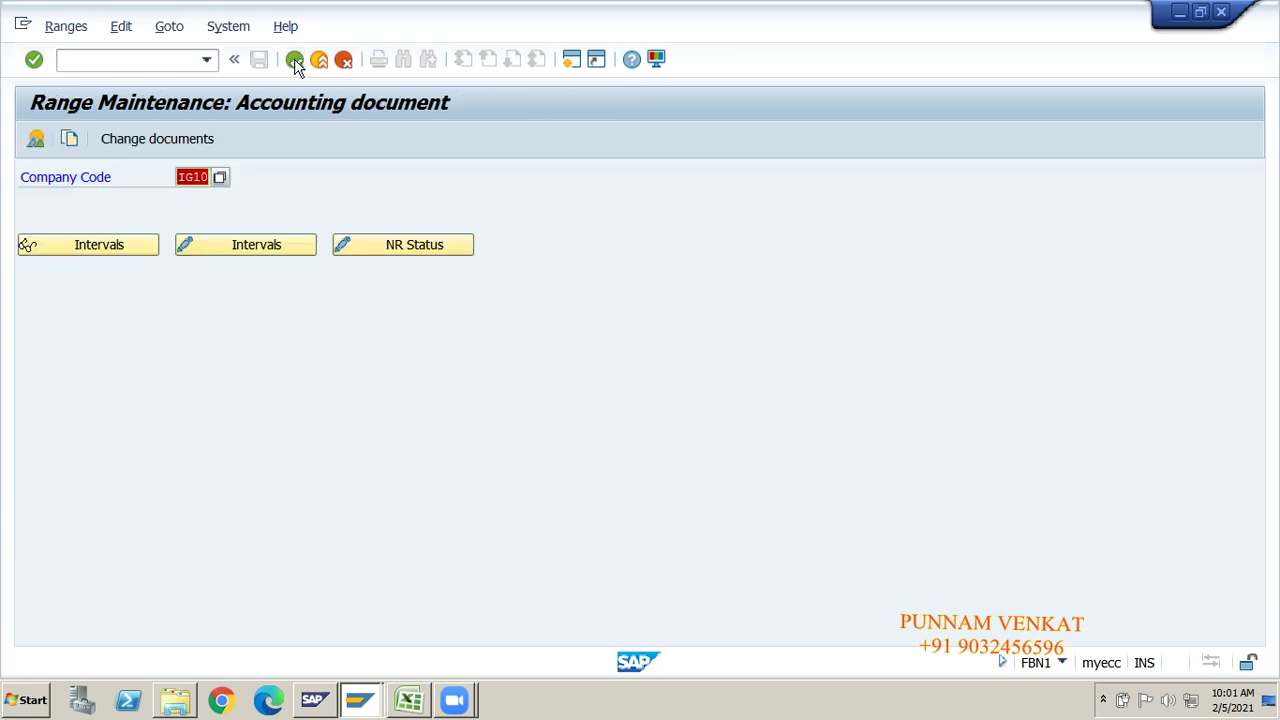
pyautogui.click(198, 178)
pyautogui.click(295, 62)
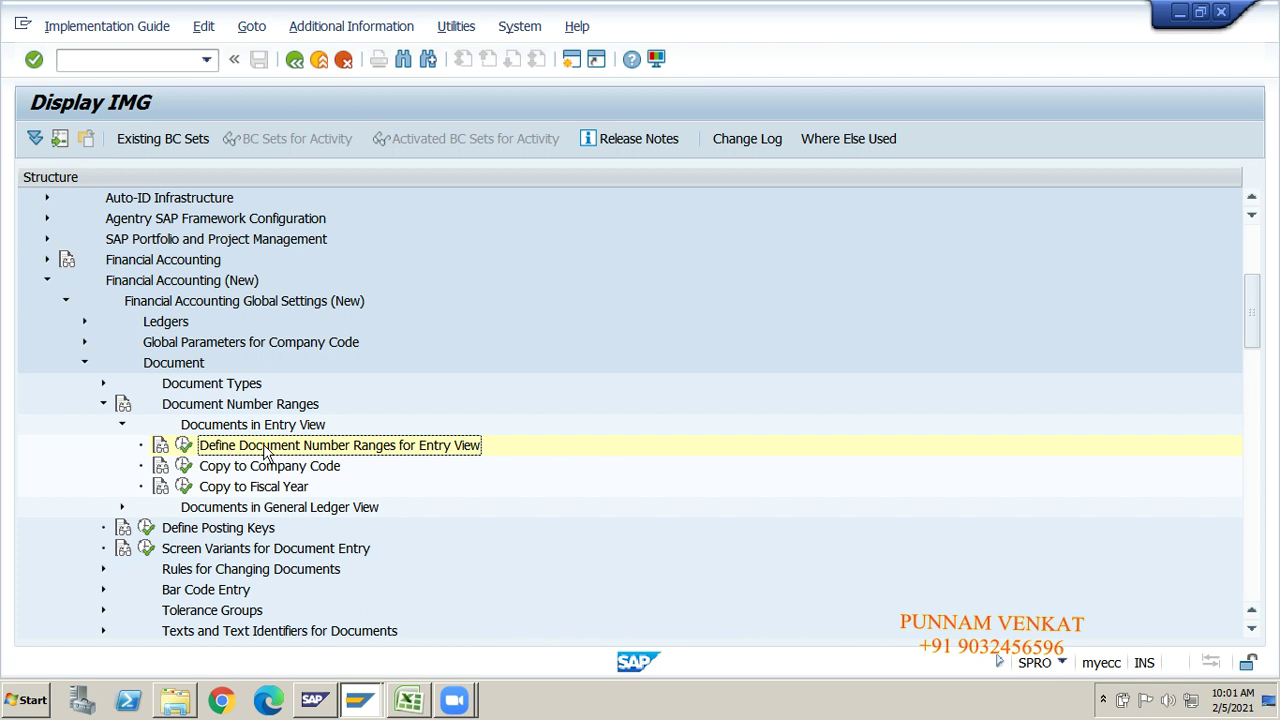
pyautogui.click(250, 466)
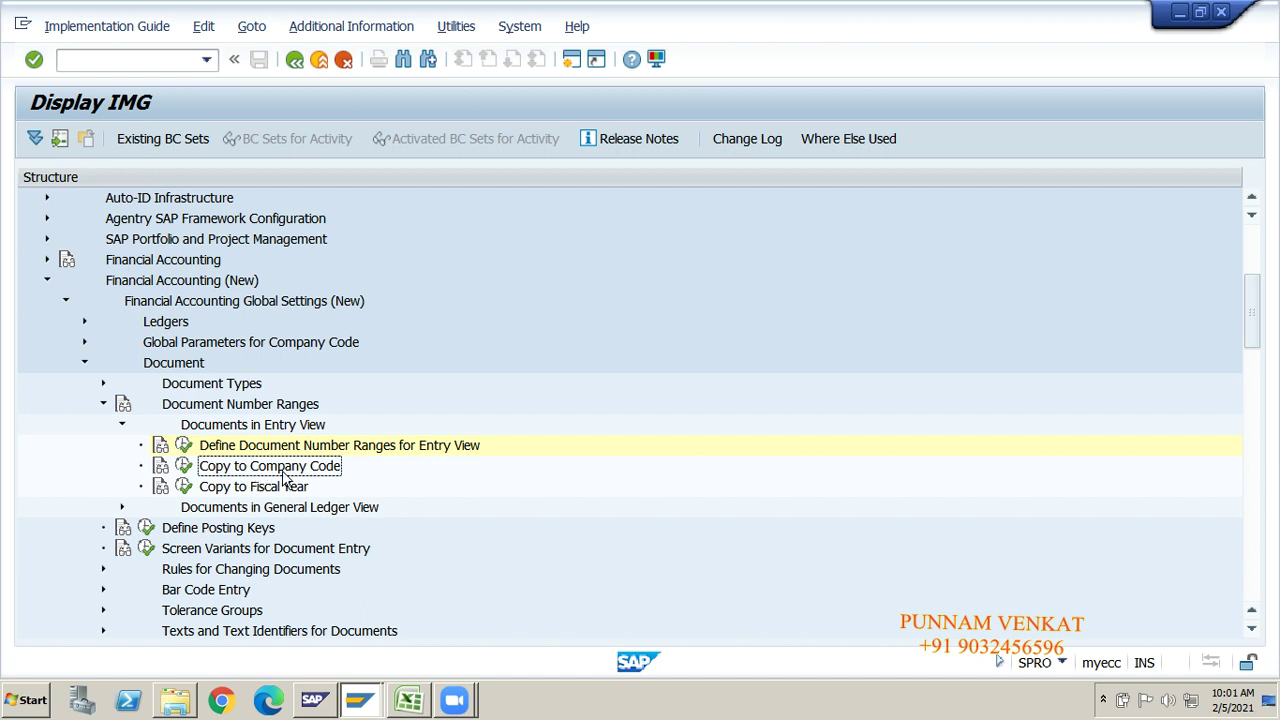
pyautogui.click(184, 467)
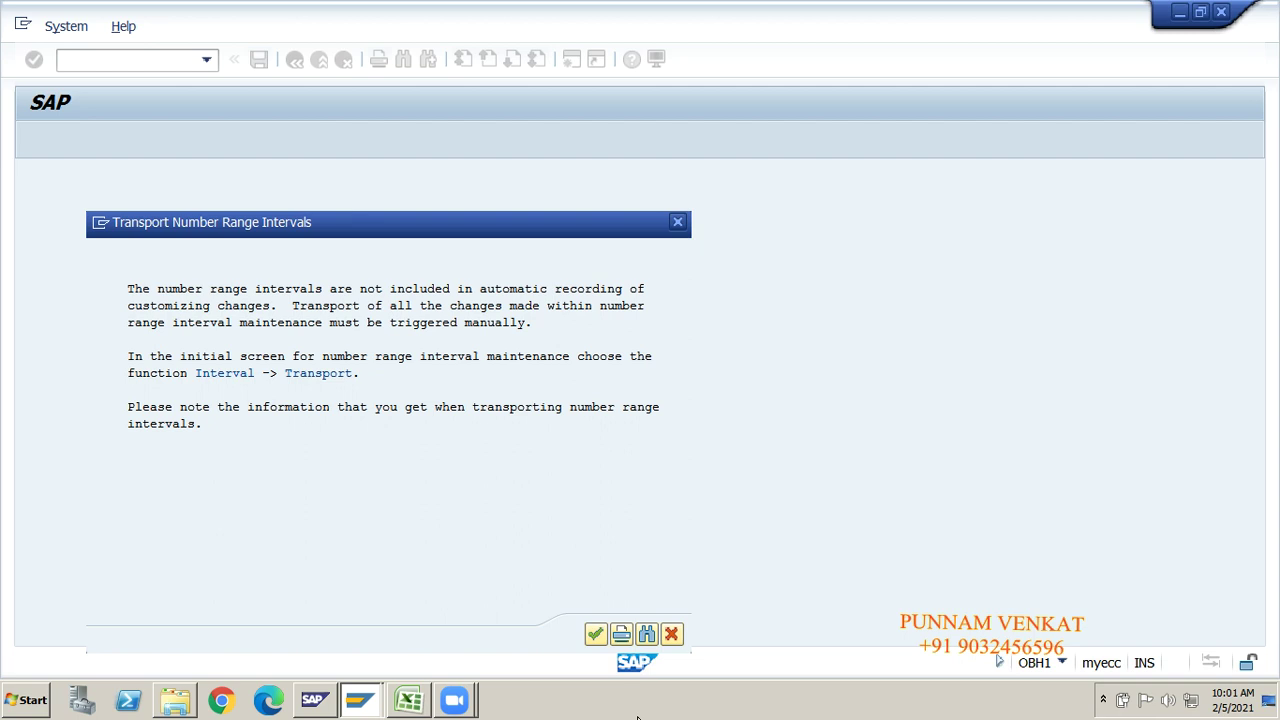
# Accept the transport notice and set fiscal year 2020 and source company code IG10 for copying the document number ranges.
pyautogui.click(595, 635)
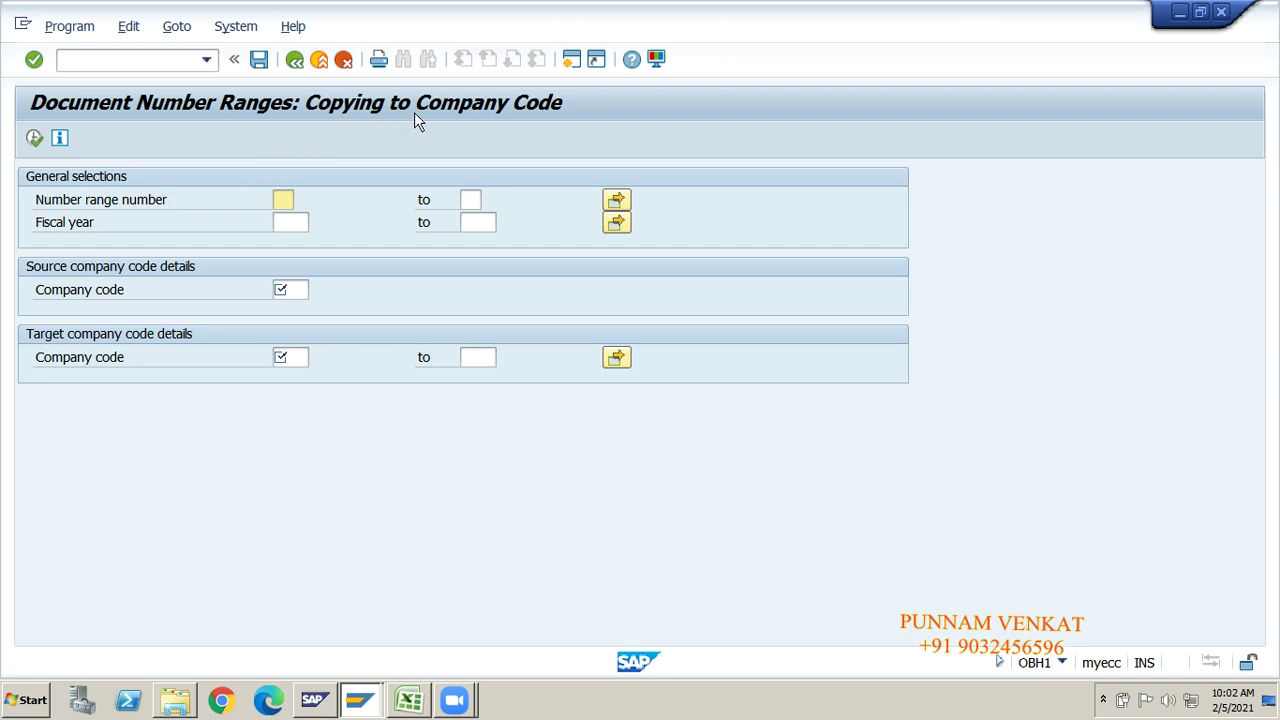
pyautogui.click(289, 218)
pyautogui.write('2020')
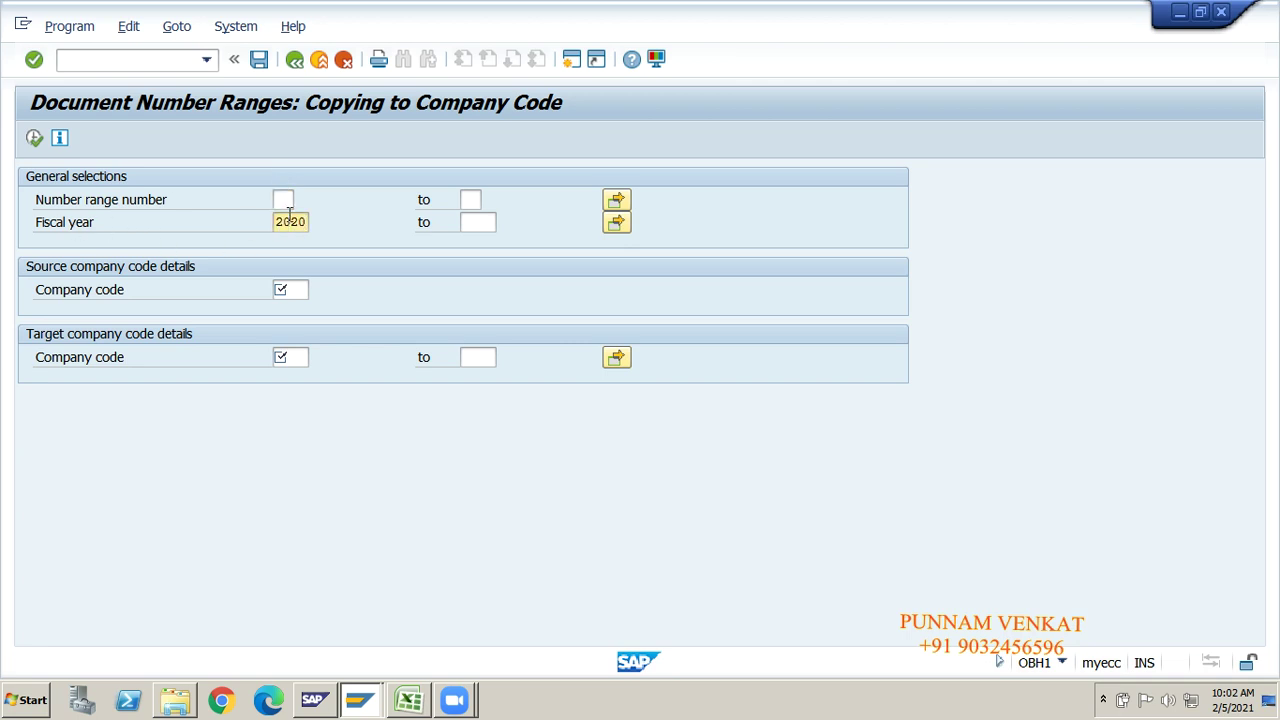
pyautogui.press('Tab')
pyautogui.press('Tab')
pyautogui.press('Tab')
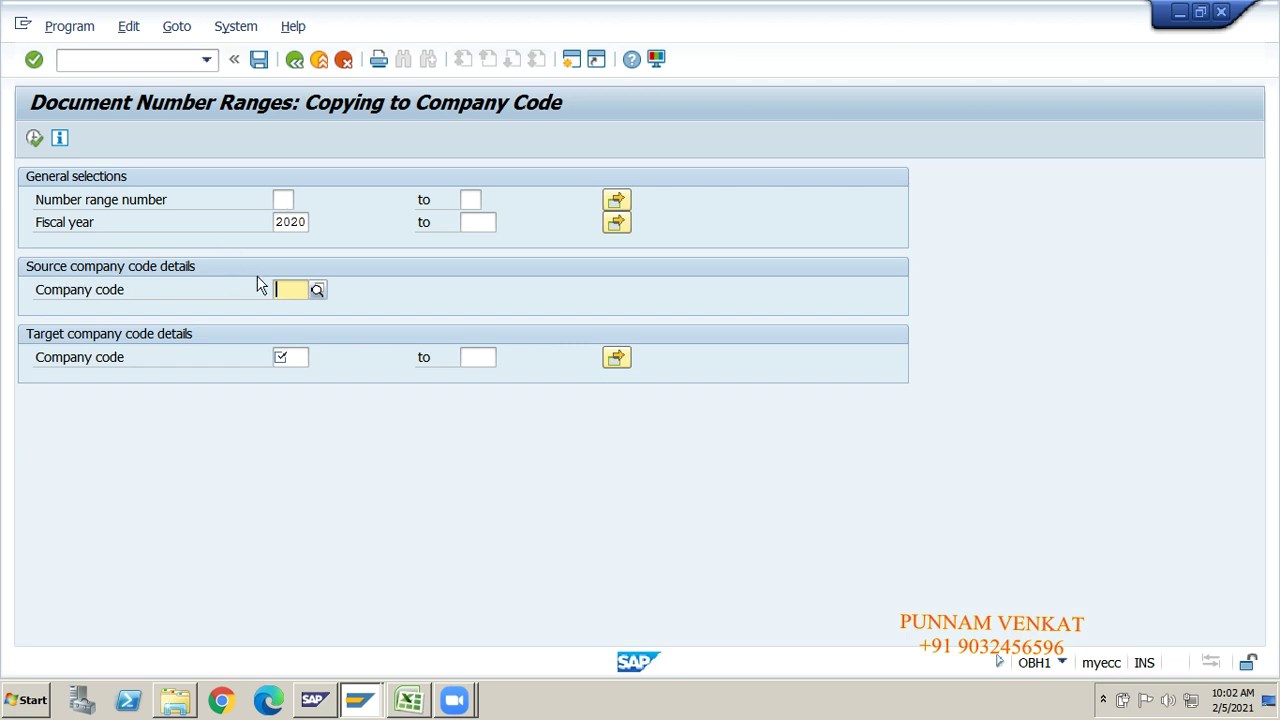
pyautogui.write('IG10')
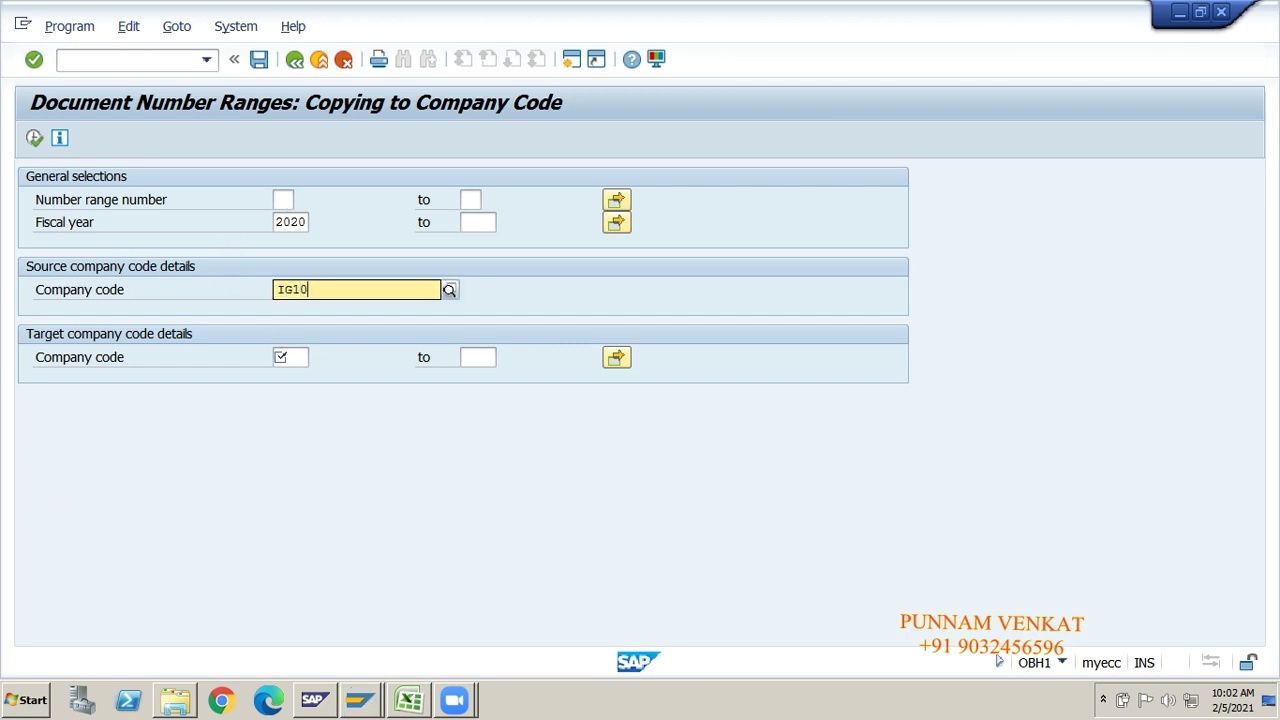
pyautogui.click(311, 330)
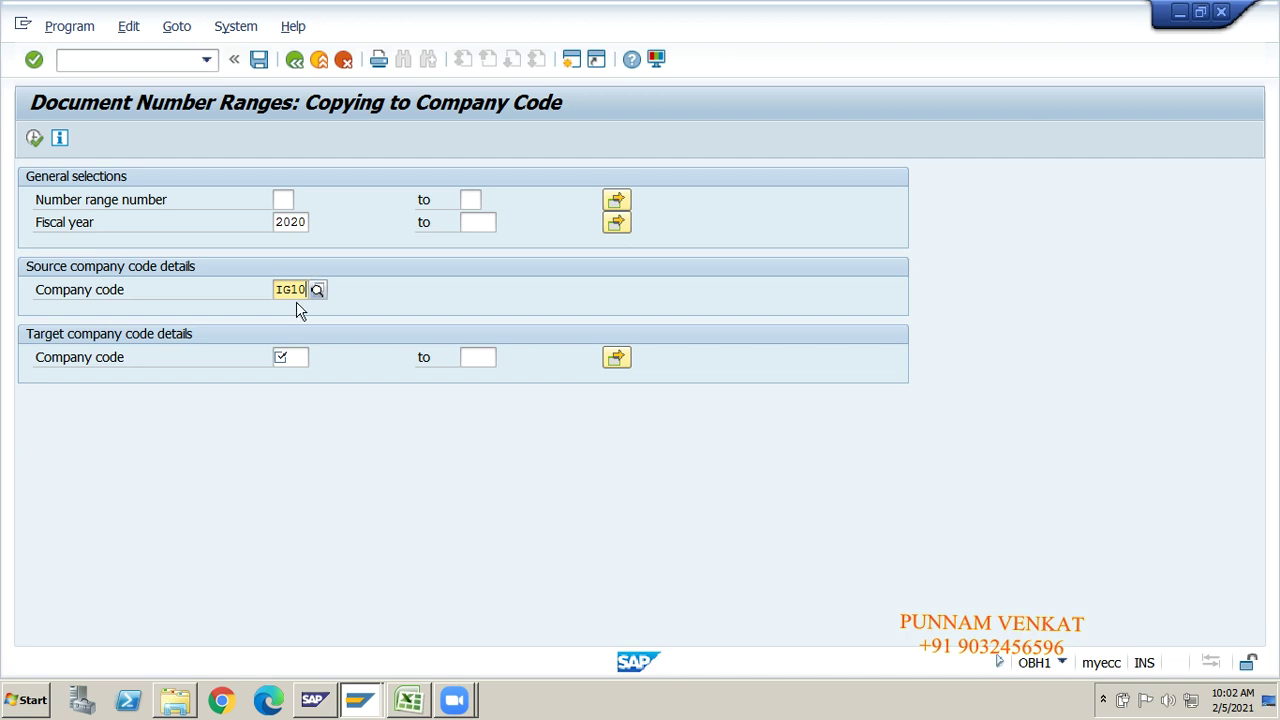
# Set the target company code to IG20.
pyautogui.click(287, 355)
pyautogui.write('IG20')
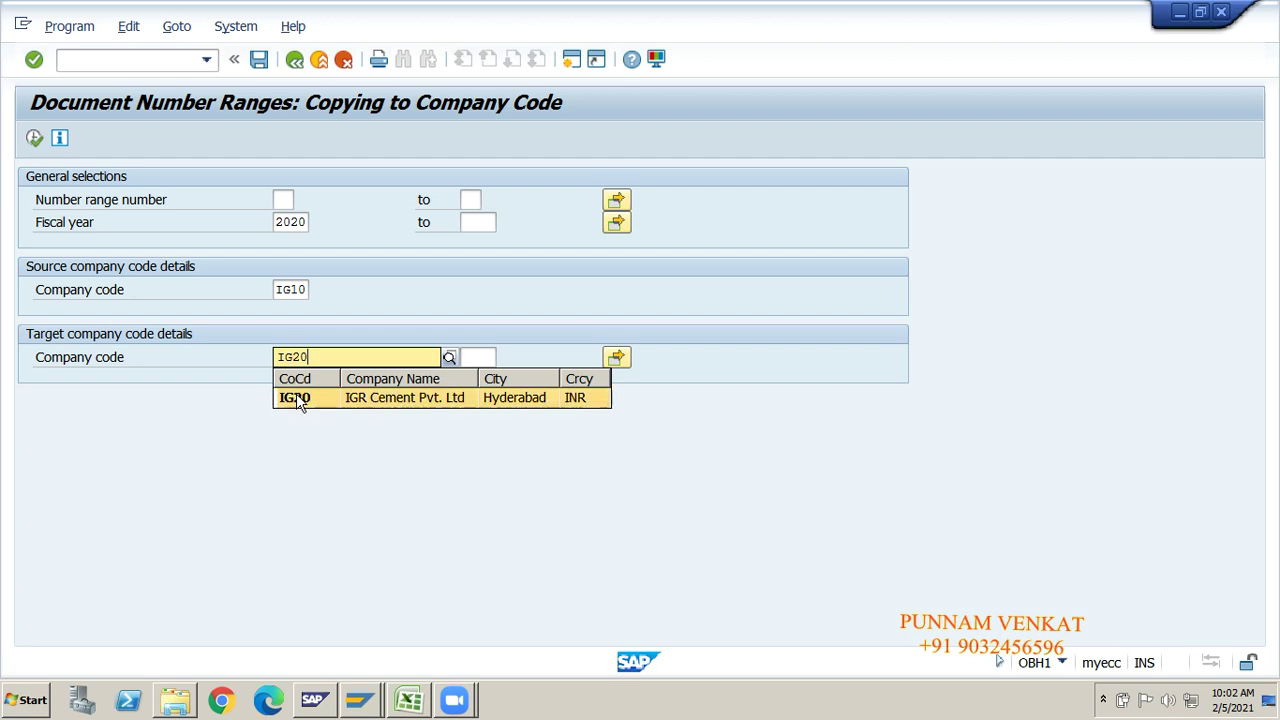
pyautogui.click(296, 396)
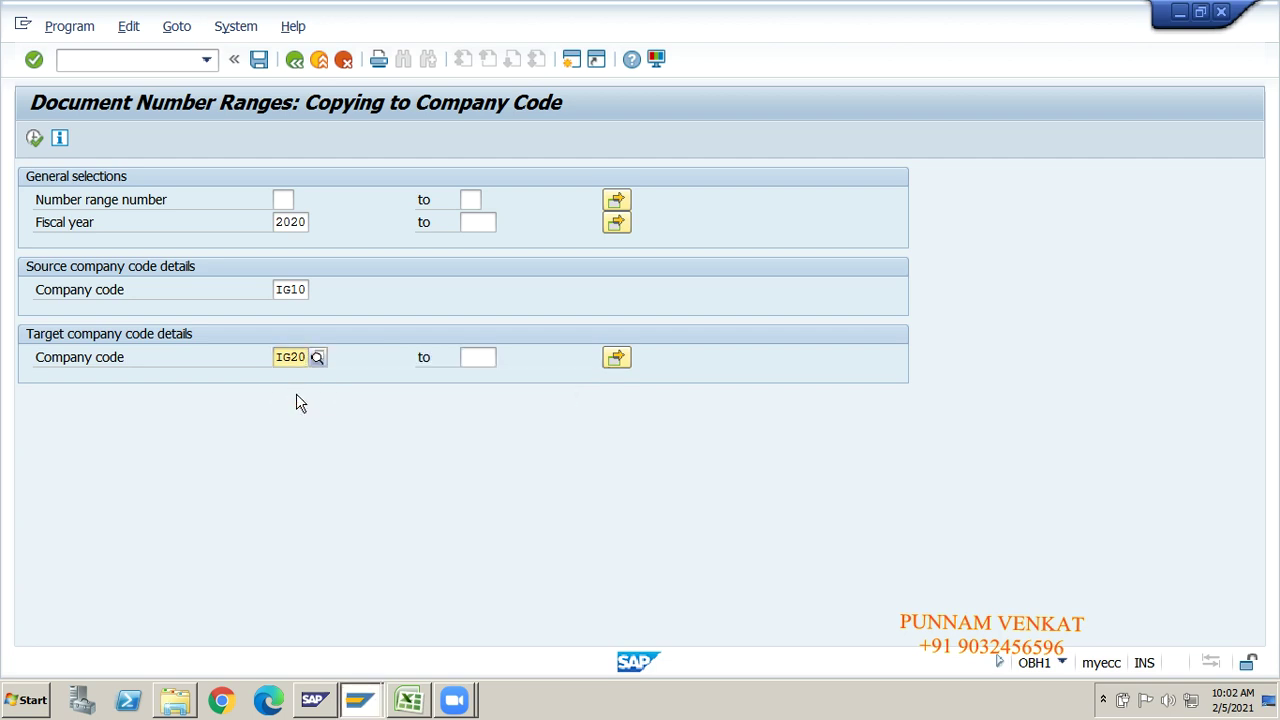
pyautogui.click(301, 290)
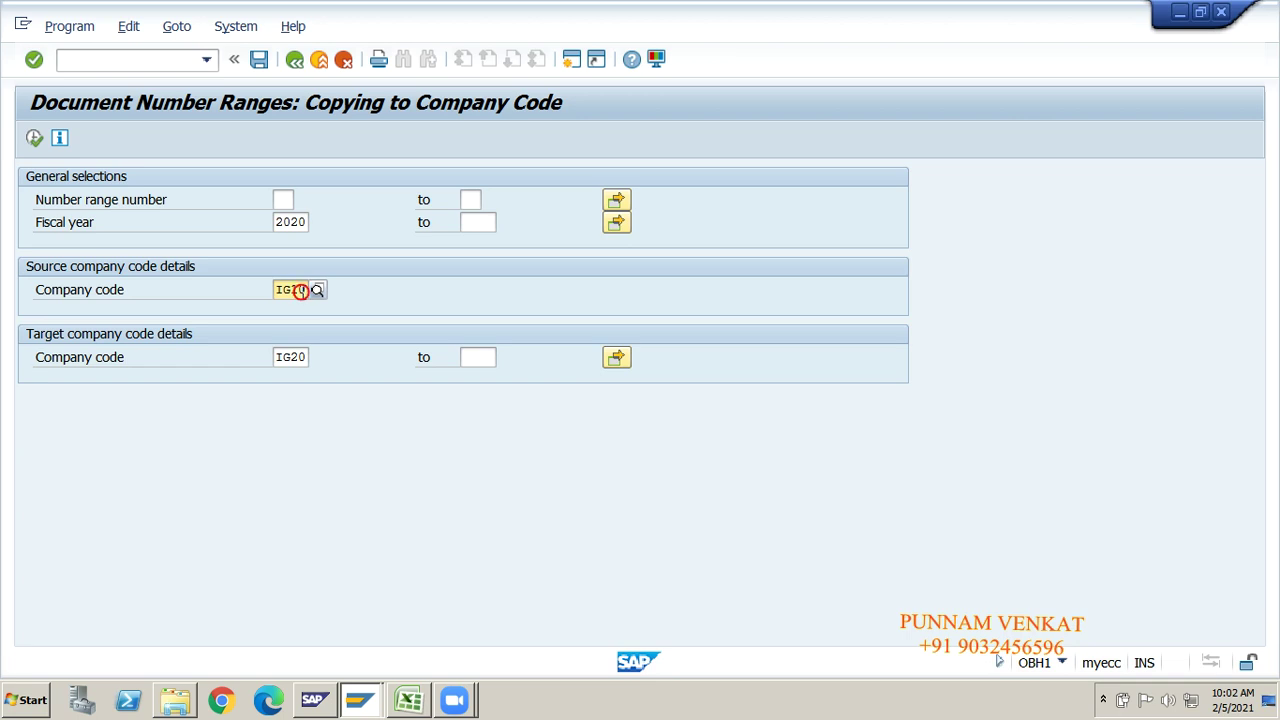
pyautogui.click(289, 357)
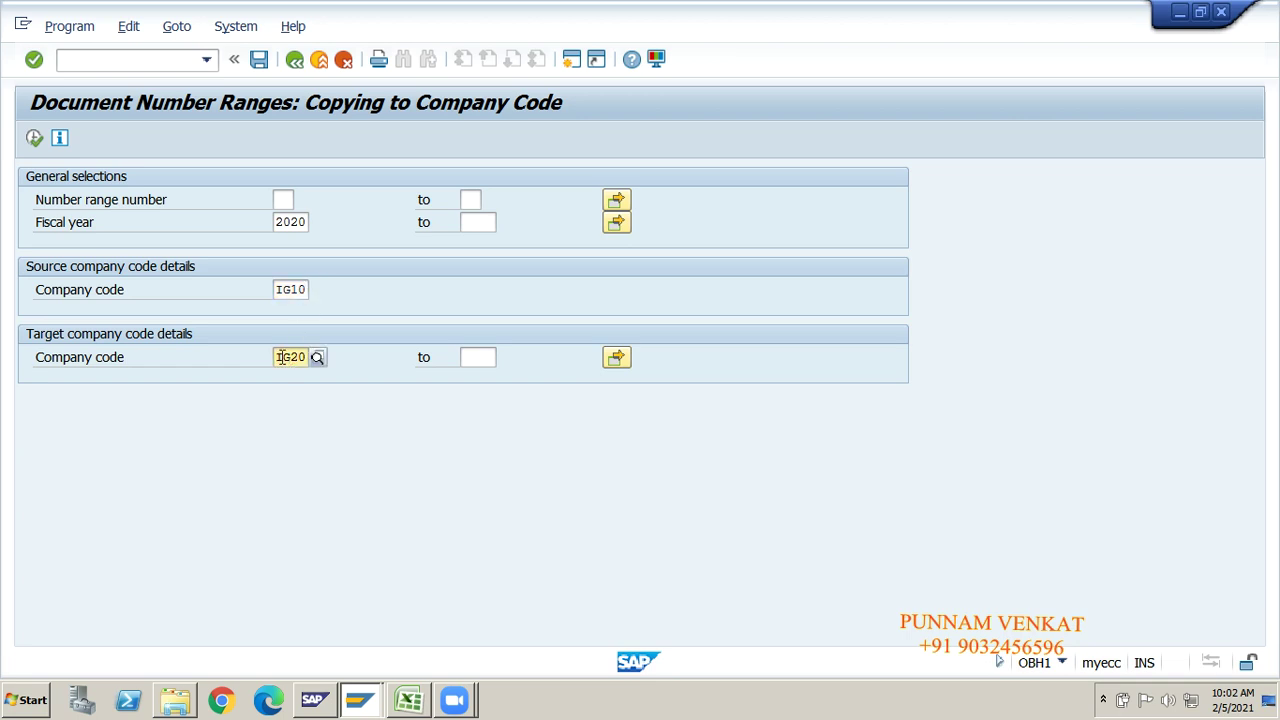
# Execute the number range copy, confirm the changed settings, and return to the IMG structure.
pyautogui.click(34, 139)
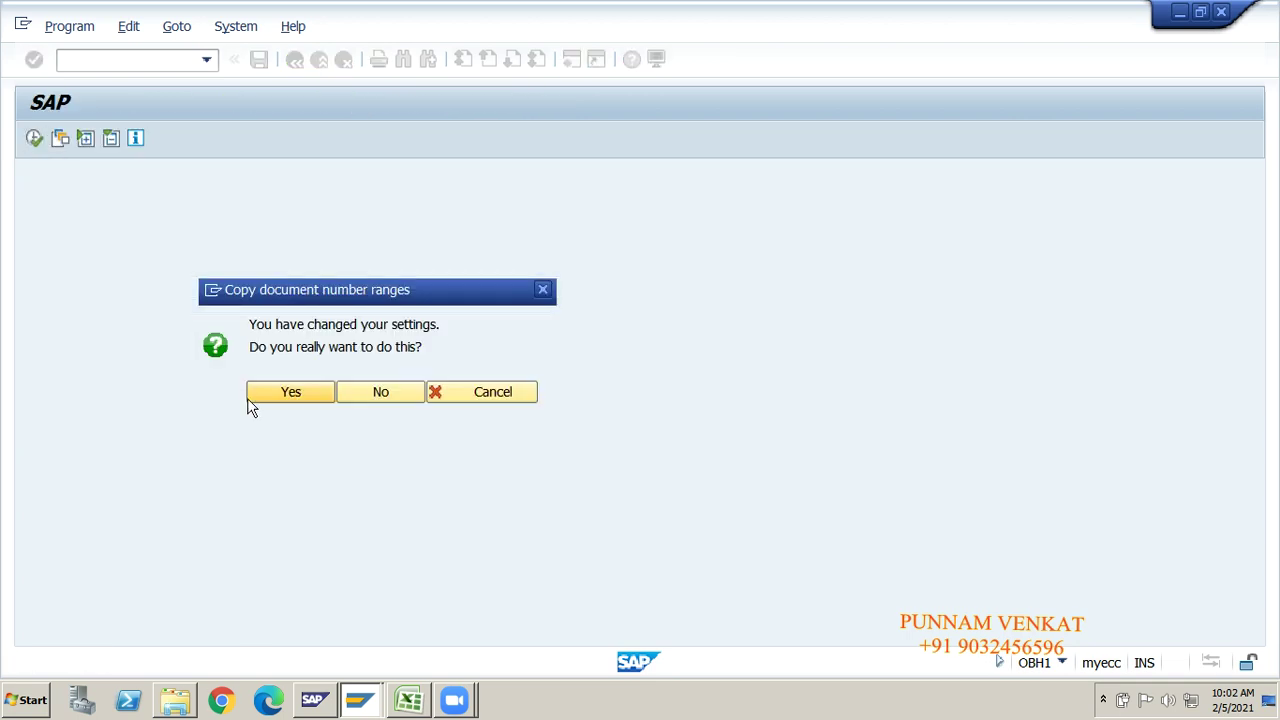
pyautogui.click(286, 391)
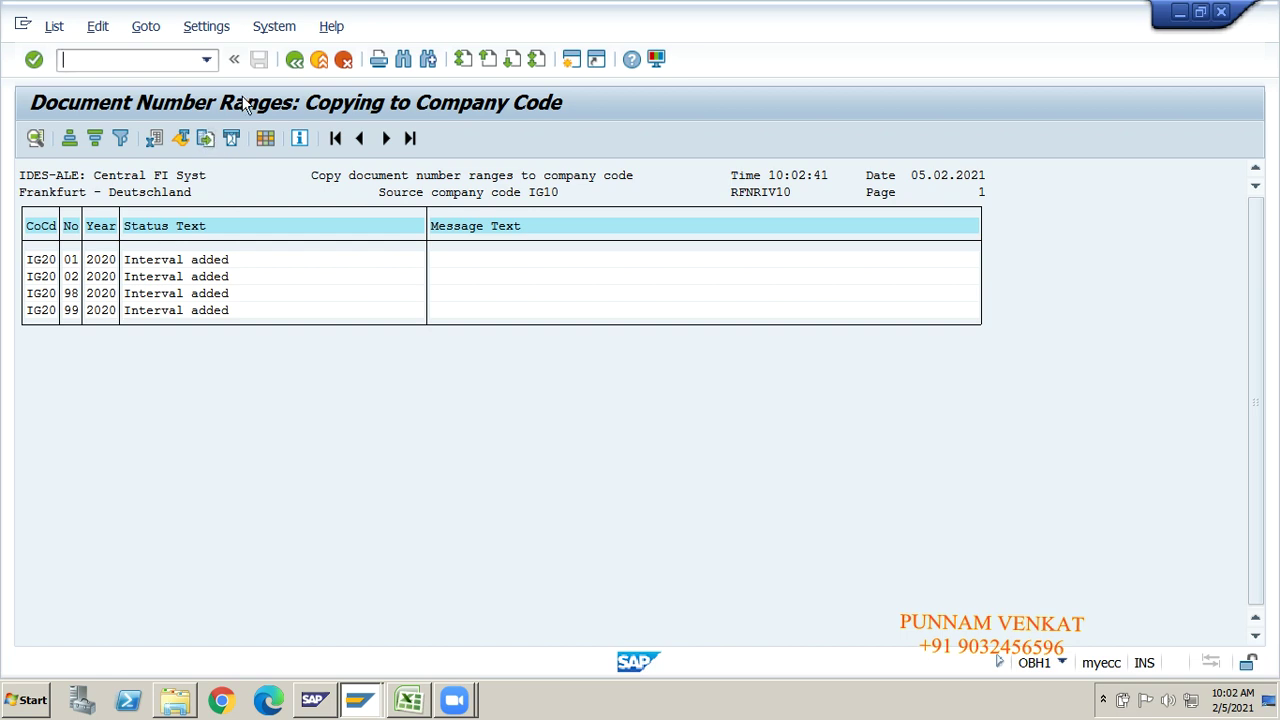
pyautogui.click(294, 60)
pyautogui.click(294, 60)
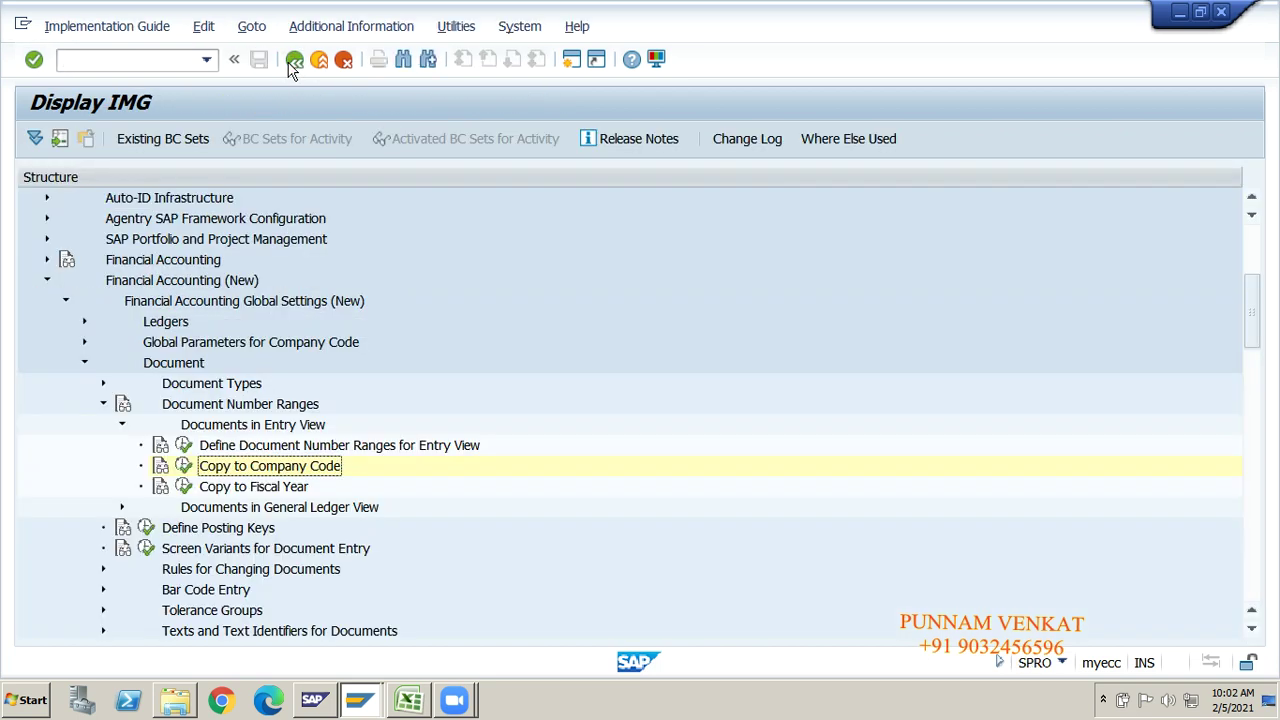
# Review the activities under Documents in Entry View, including Define Document Number Ranges, Copy to Company Code and Copy to Fiscal Year.
pyautogui.click(272, 487)
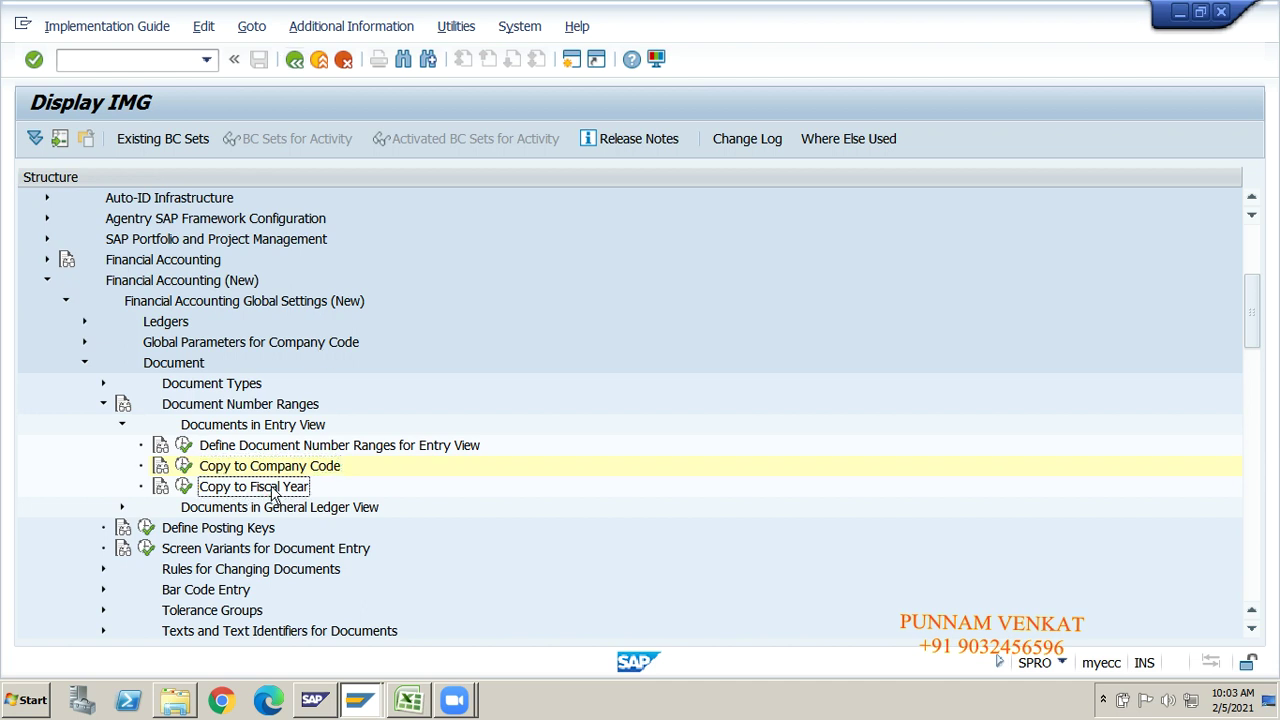
pyautogui.click(272, 474)
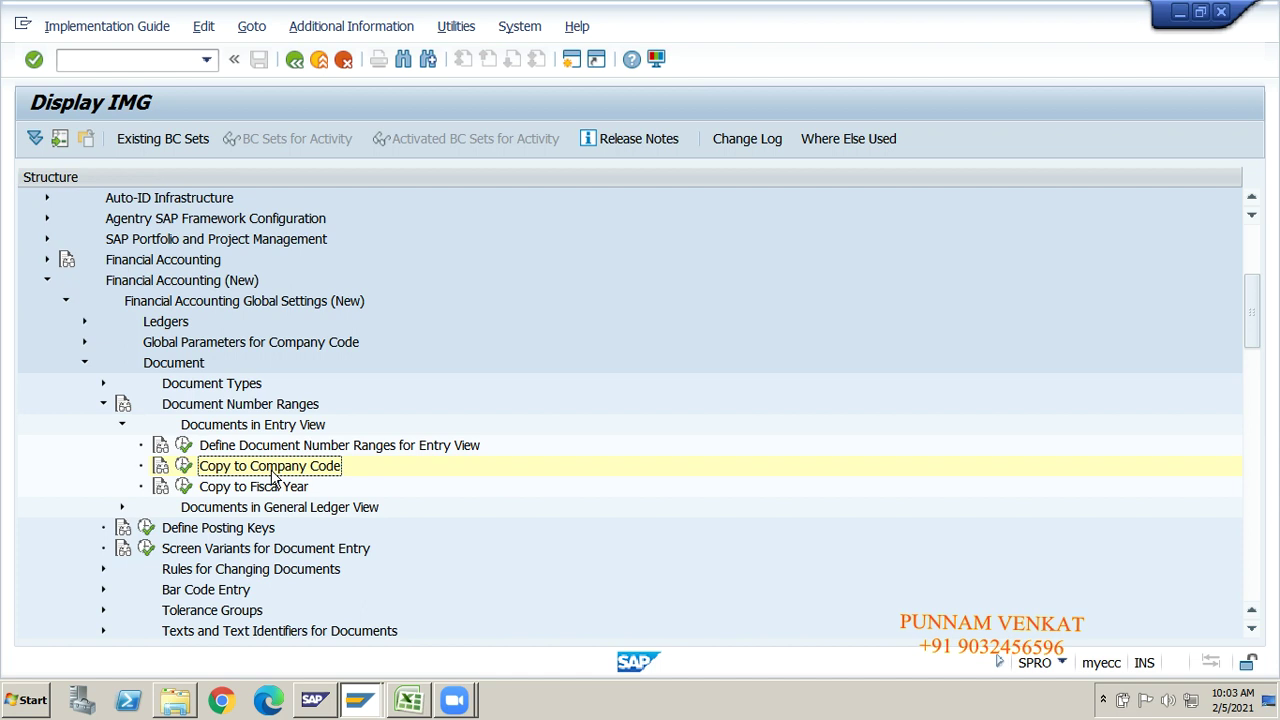
pyautogui.click(262, 487)
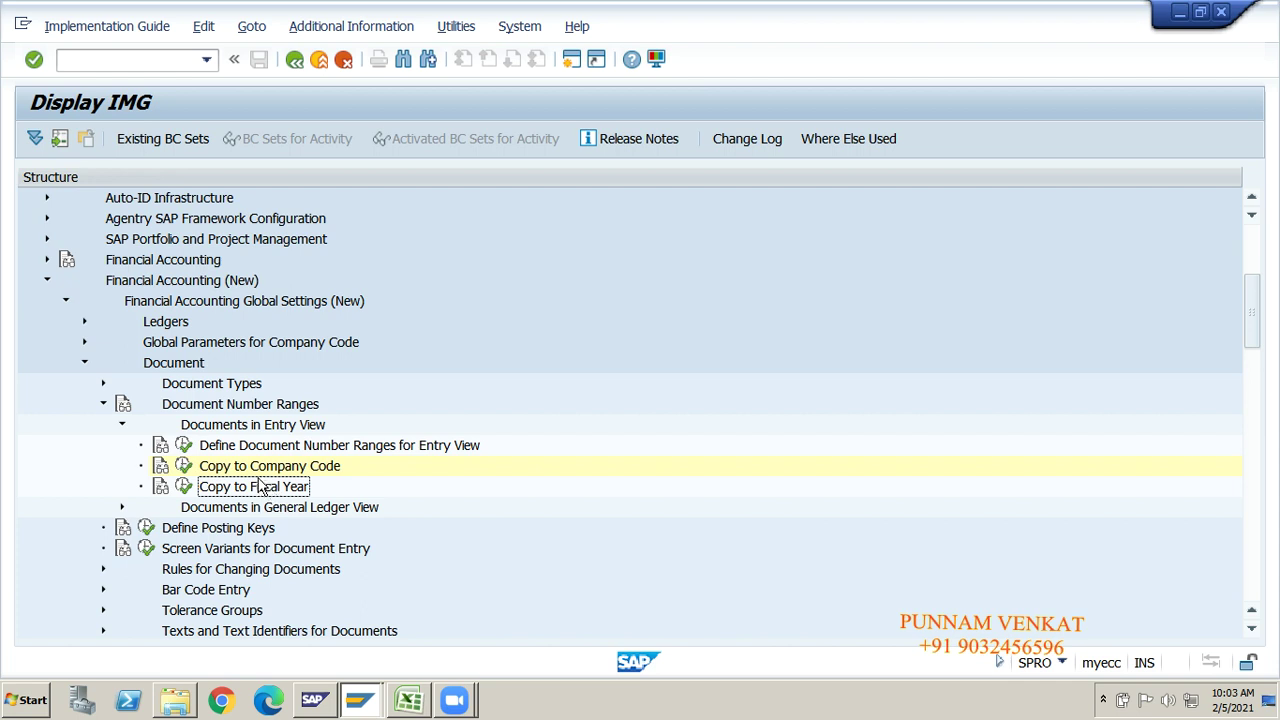
pyautogui.click(240, 447)
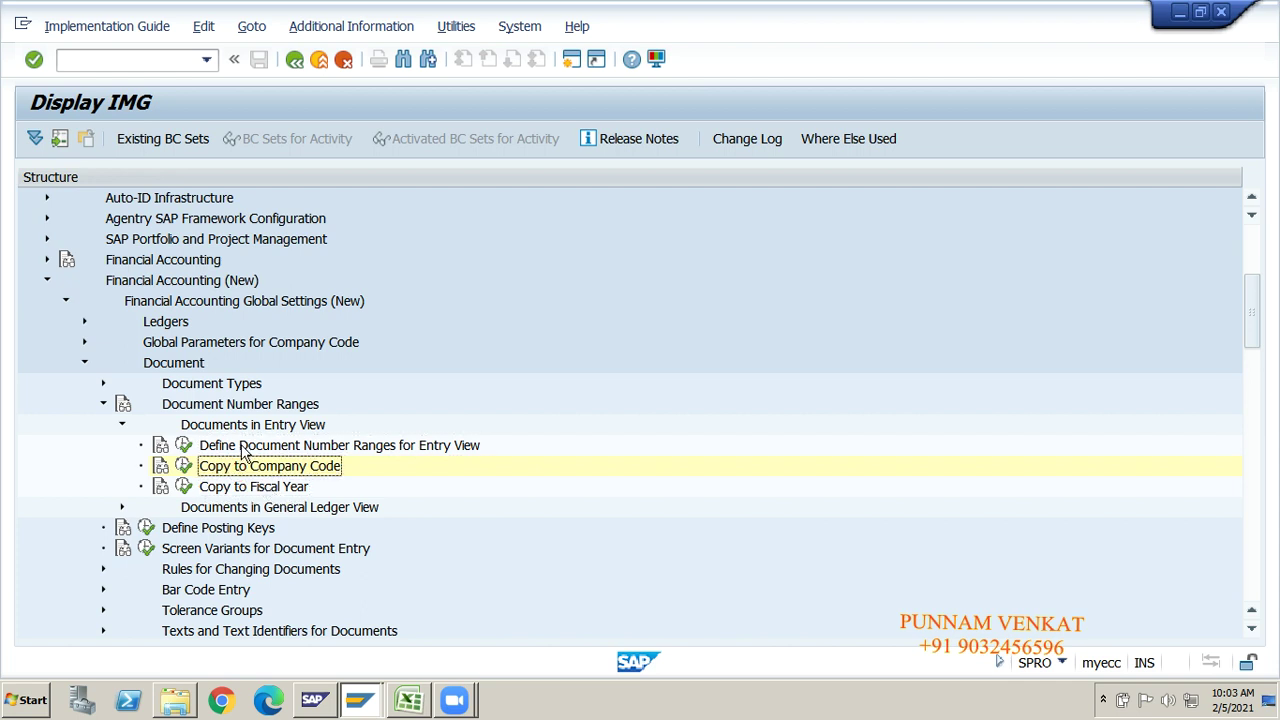
pyautogui.click(243, 447)
pyautogui.press('Up')
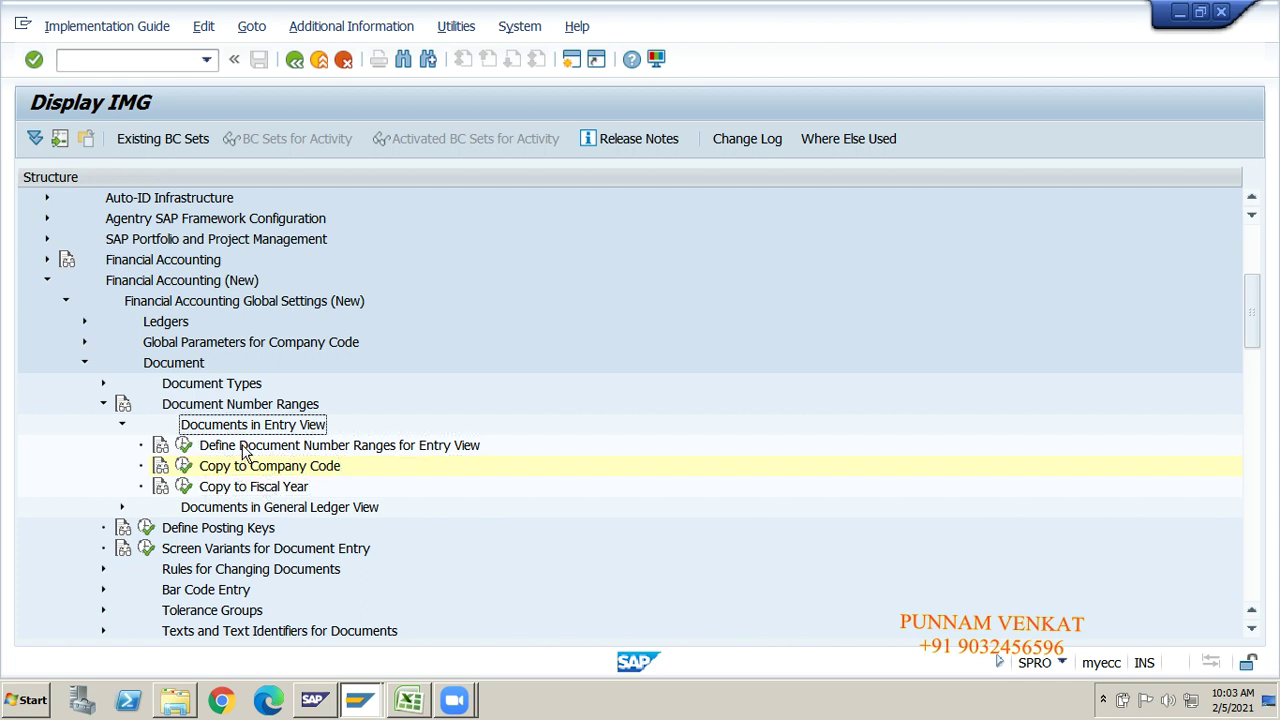
pyautogui.press('Down')
pyautogui.press('Down')
pyautogui.press('Down')
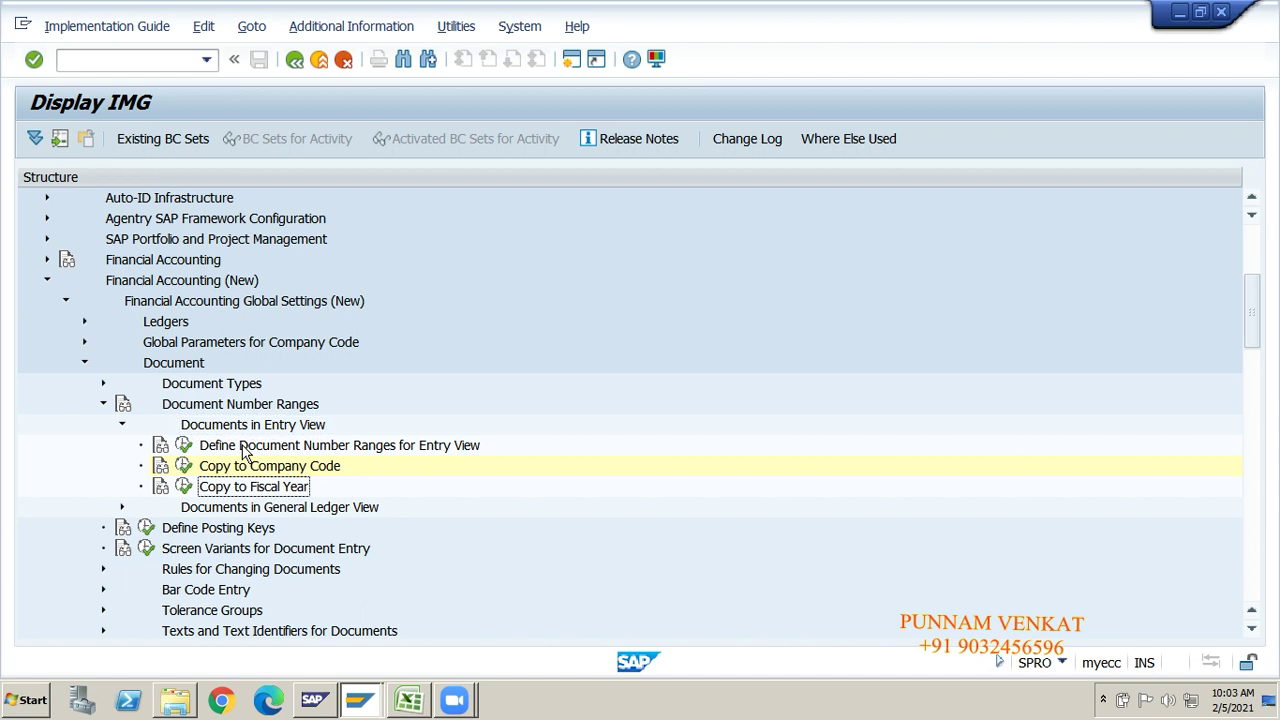
pyautogui.press('Up')
pyautogui.press('Up')
pyautogui.press('Up')
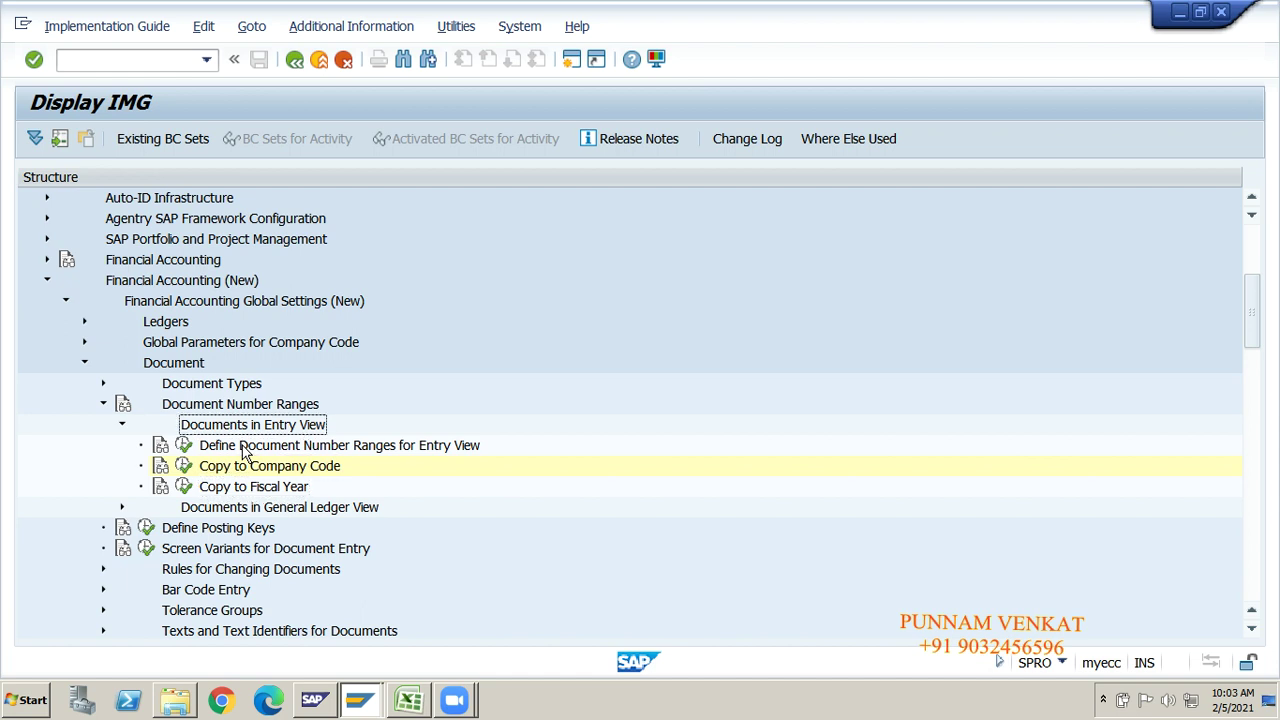
pyautogui.press('Left')
pyautogui.press('Down')
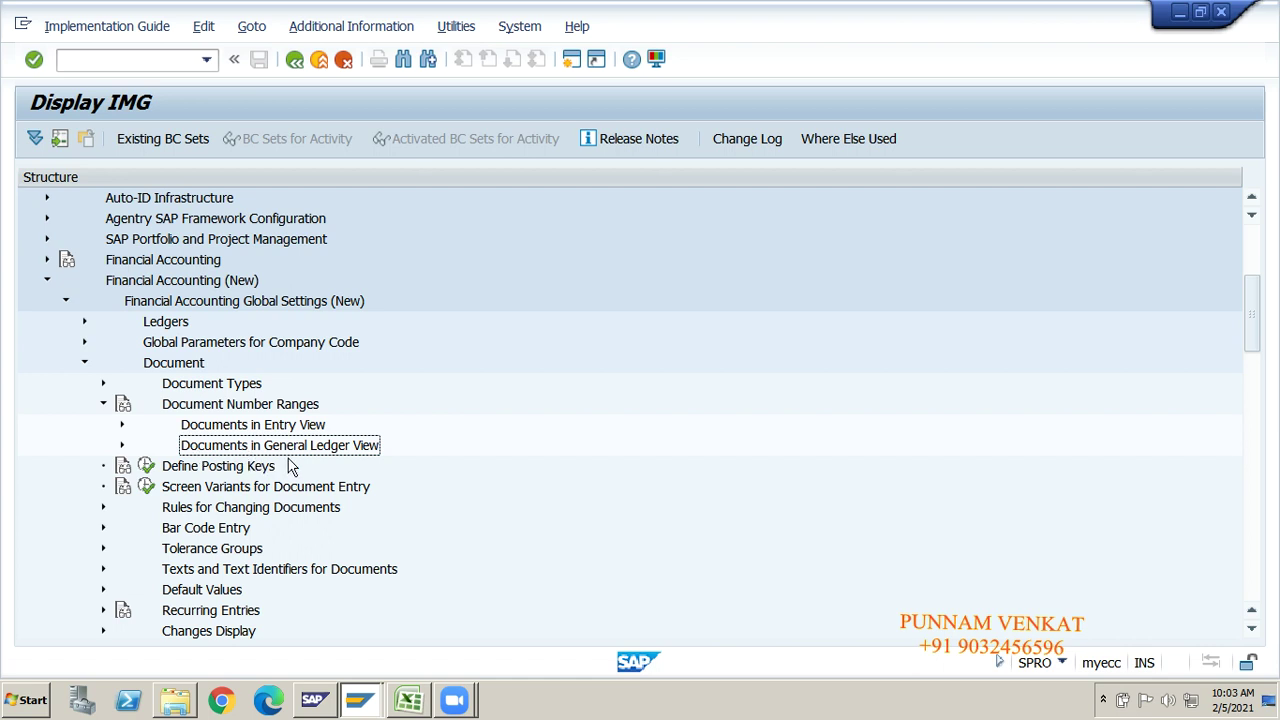
pyautogui.click(263, 430)
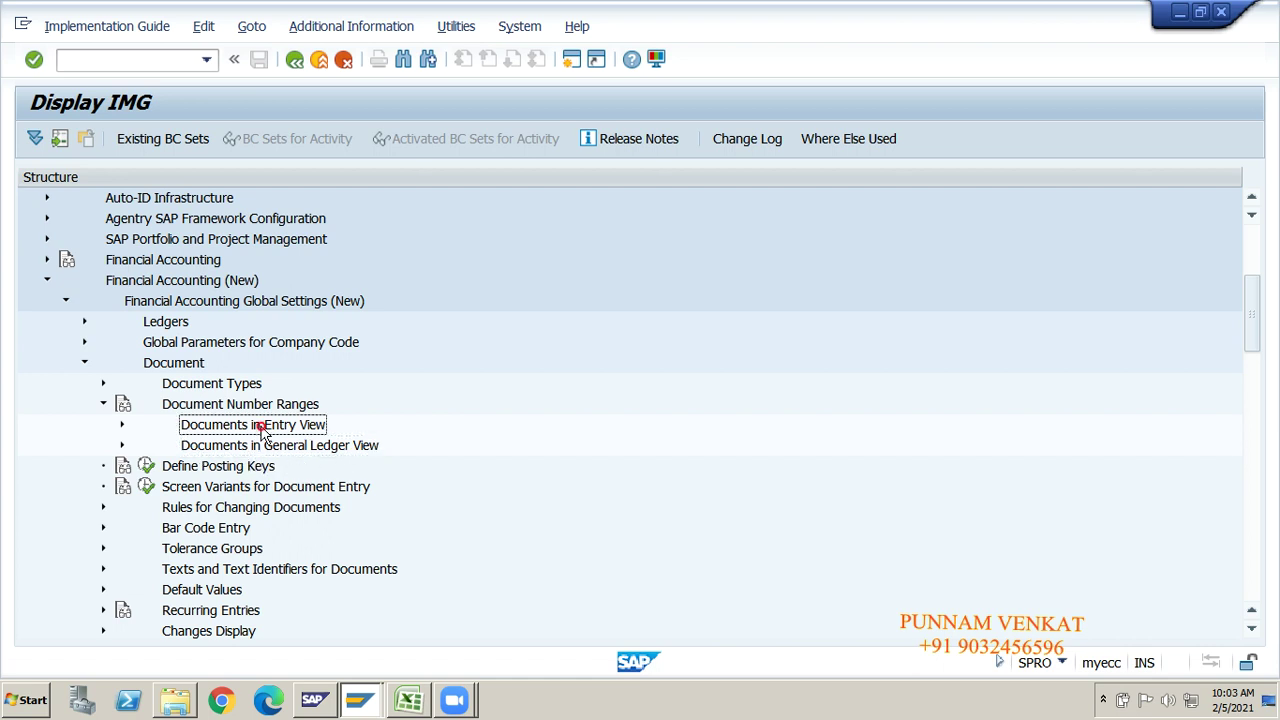
pyautogui.click(122, 425)
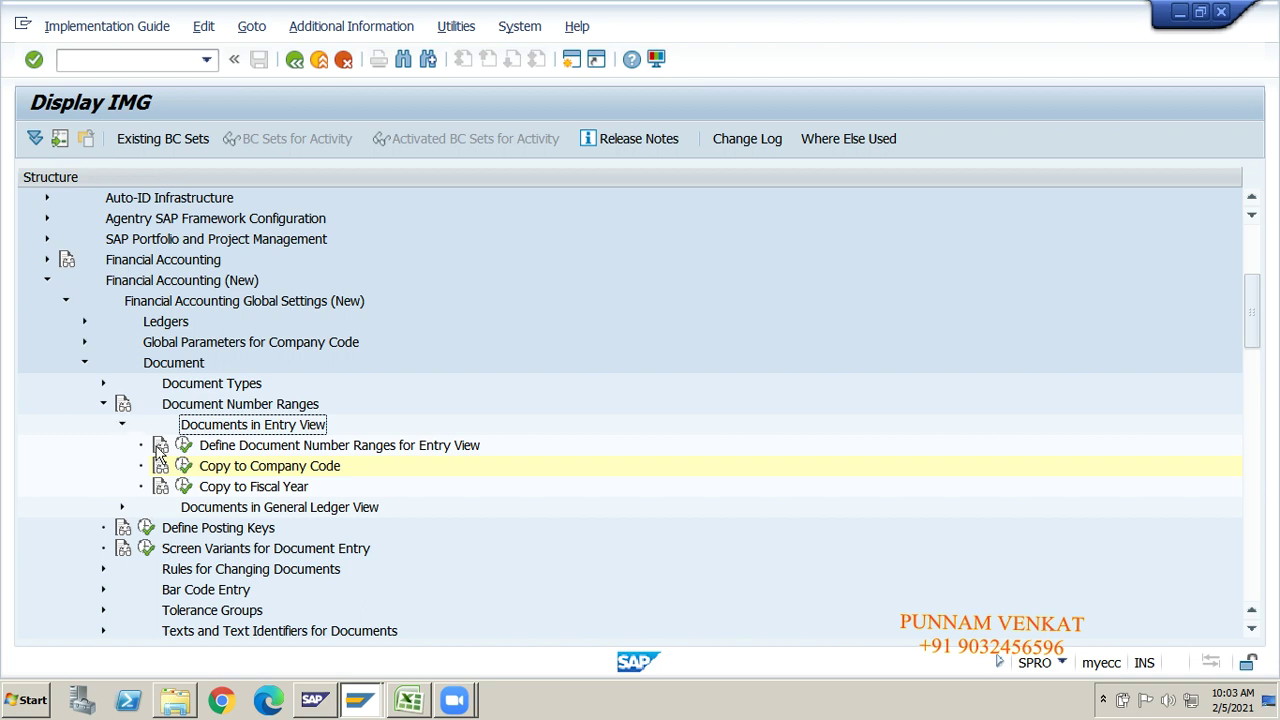
pyautogui.click(239, 450)
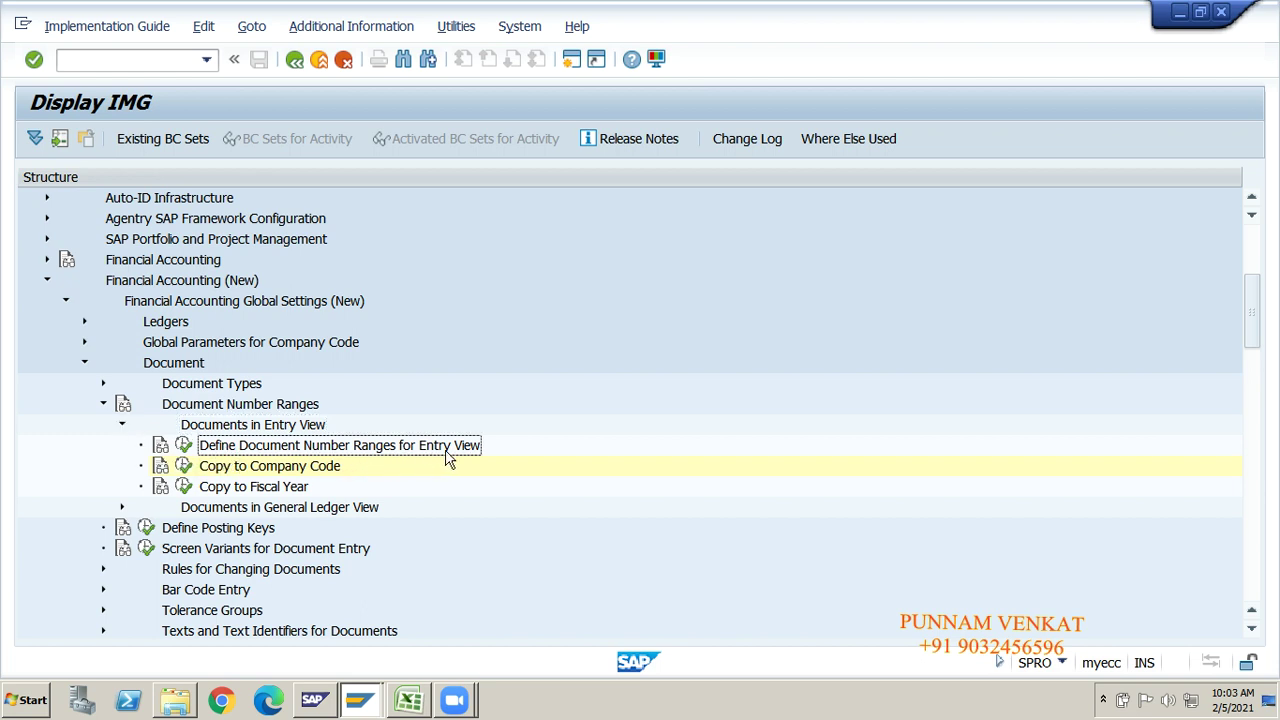
pyautogui.click(272, 468)
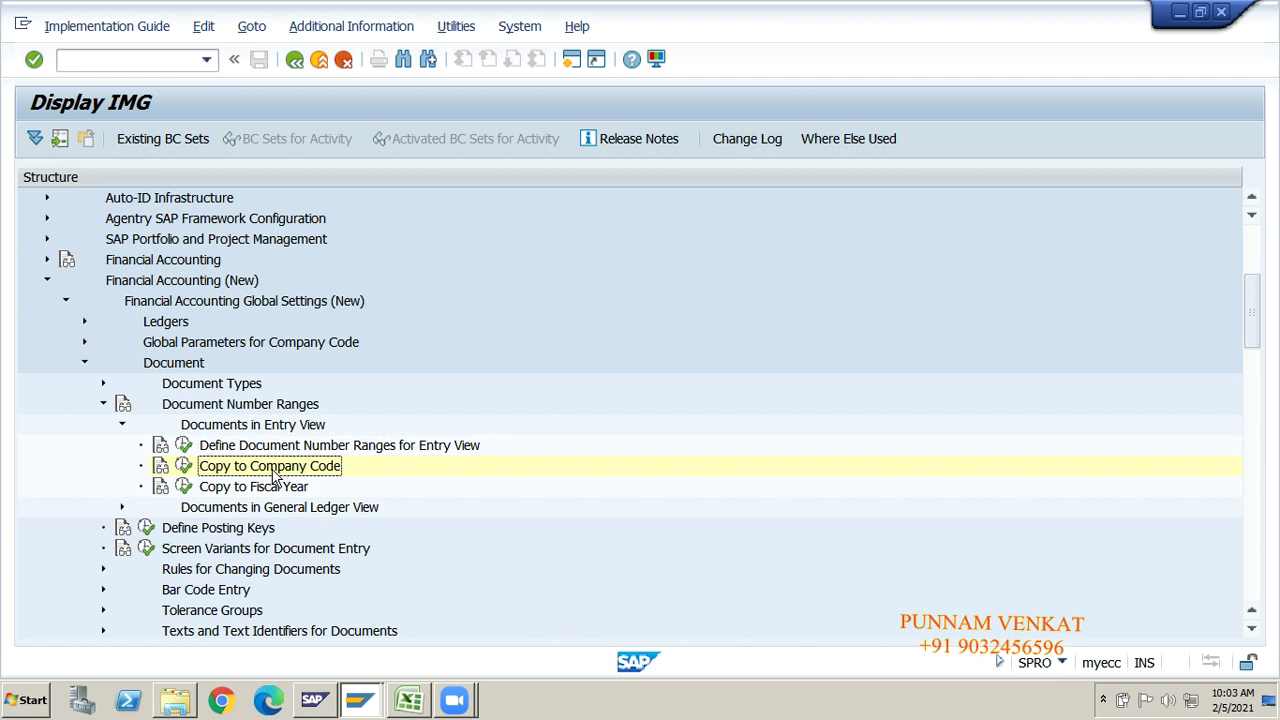
# Collapse Documents in Entry View and execute Define Document Number Ranges for General Ledger View.
pyautogui.press('Left')
pyautogui.press('Left')
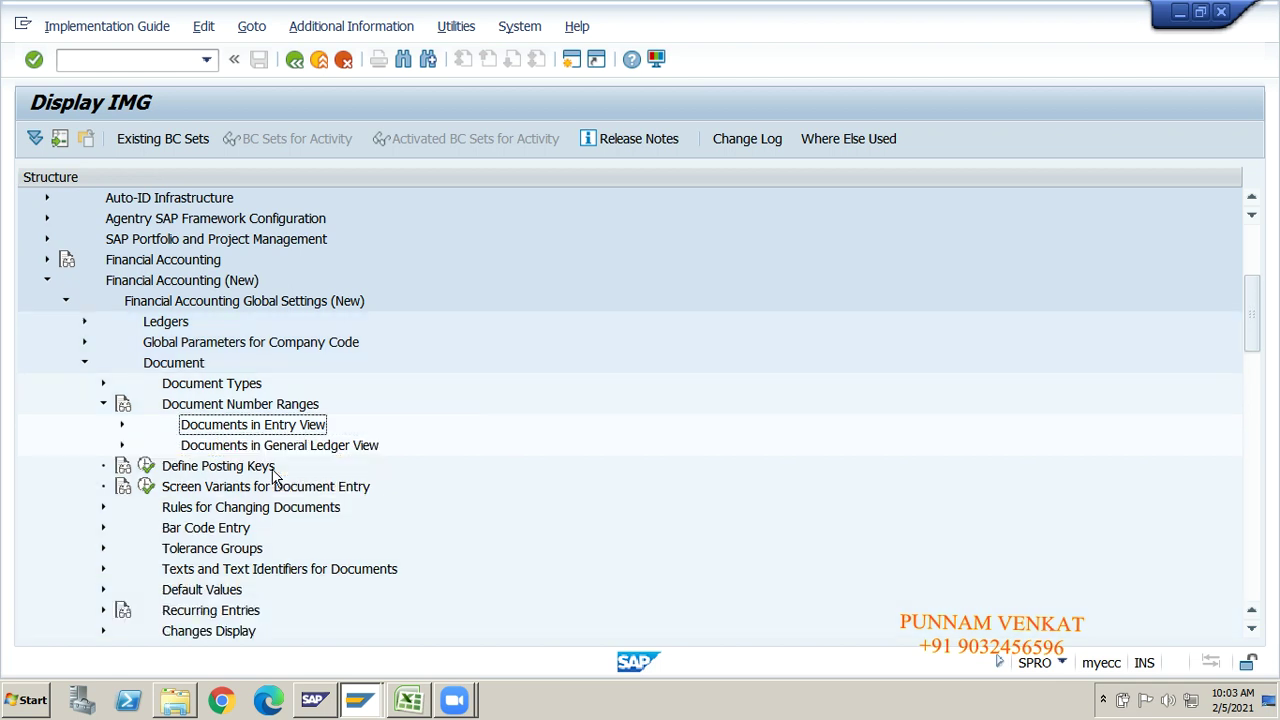
pyautogui.click(201, 447)
pyautogui.click(122, 447)
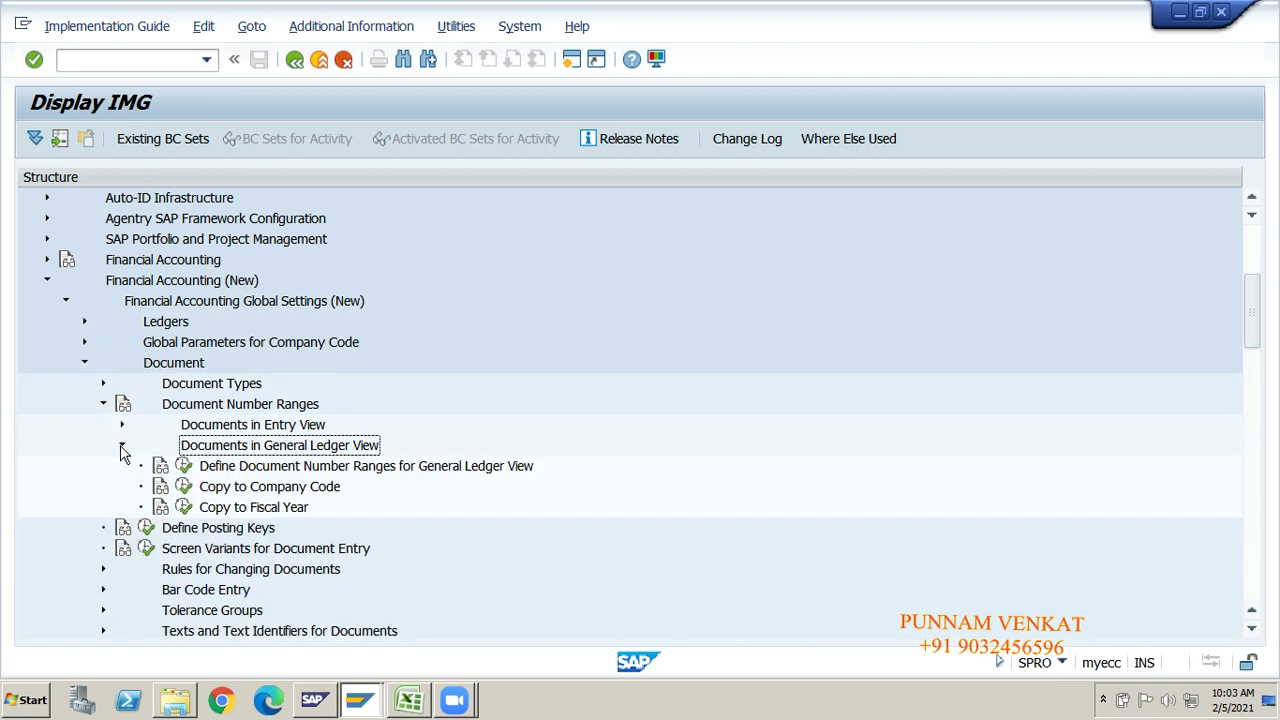
pyautogui.click(222, 468)
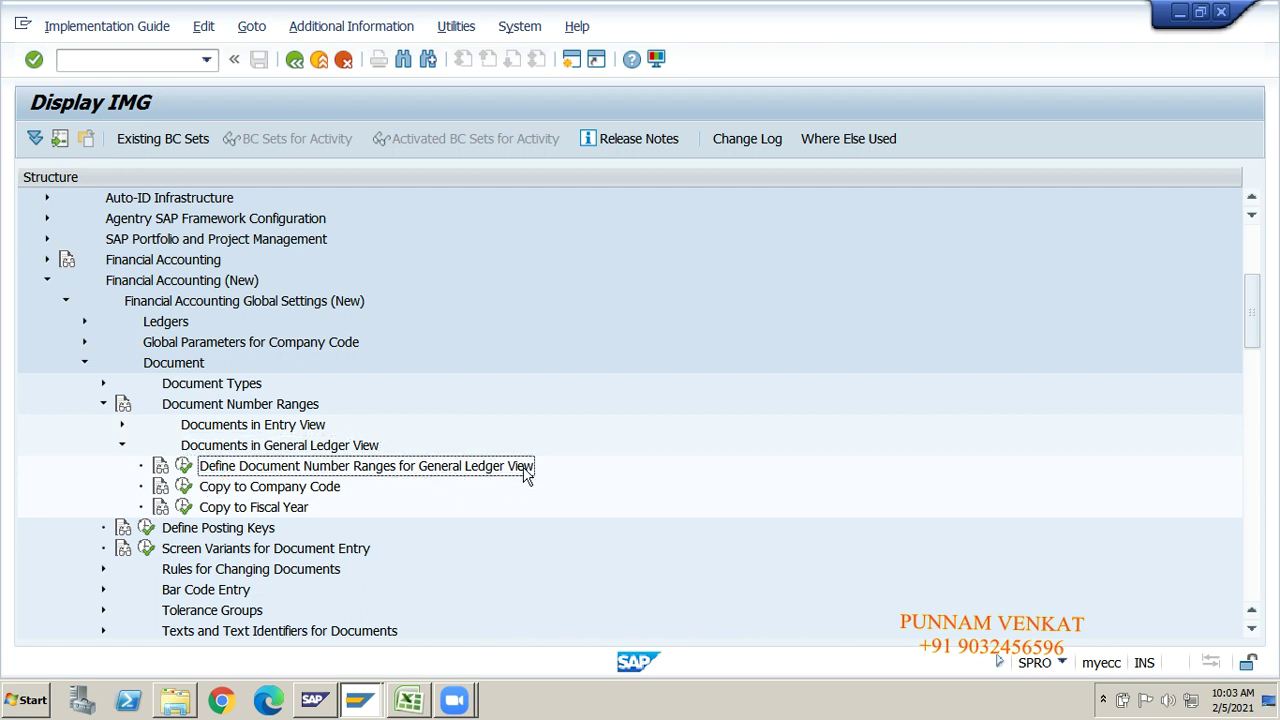
pyautogui.click(185, 468)
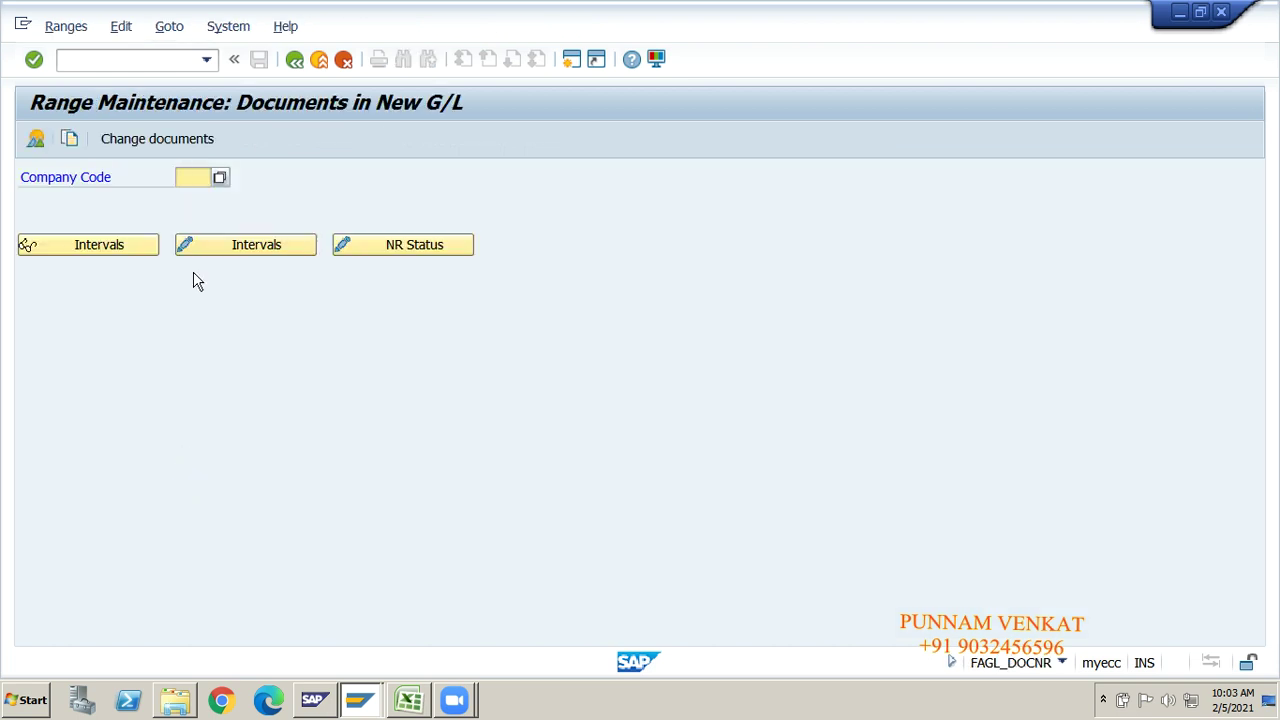
# Open the general ledger view number range intervals of company code IG10 for editing.
pyautogui.write('IG1')
pyautogui.click(192, 198)
pyautogui.click(238, 250)
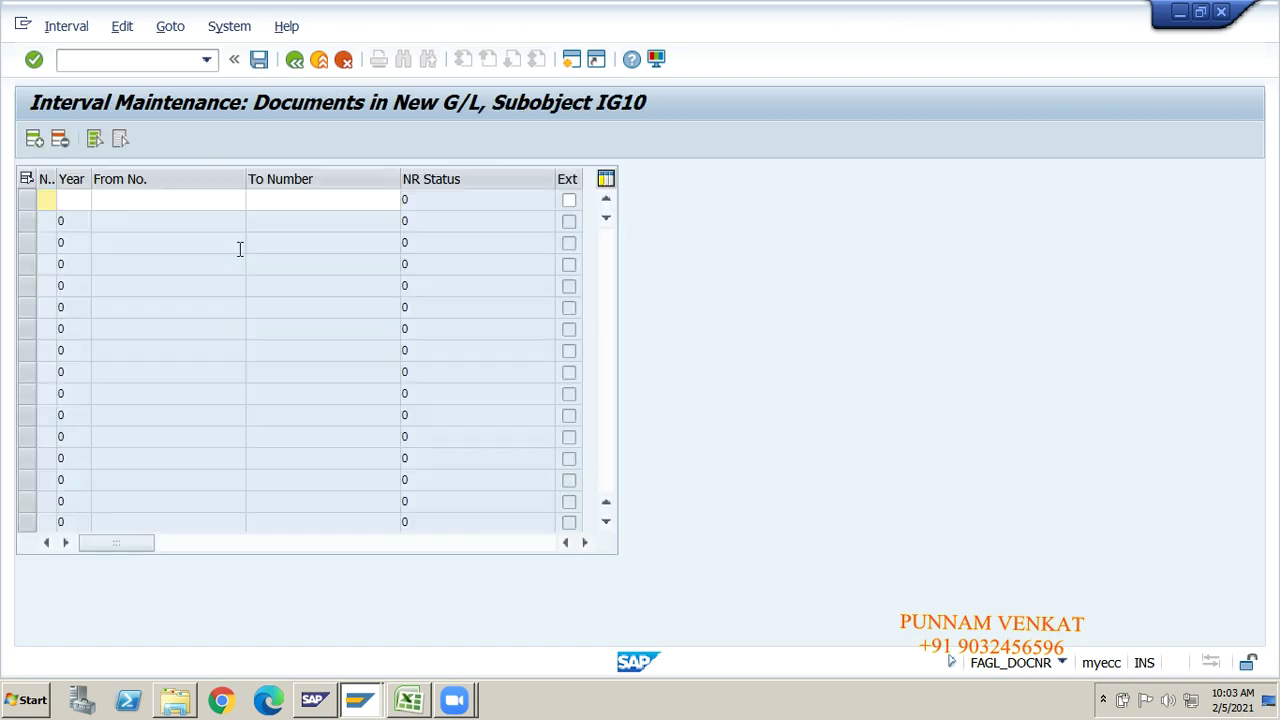
pyautogui.write('01')
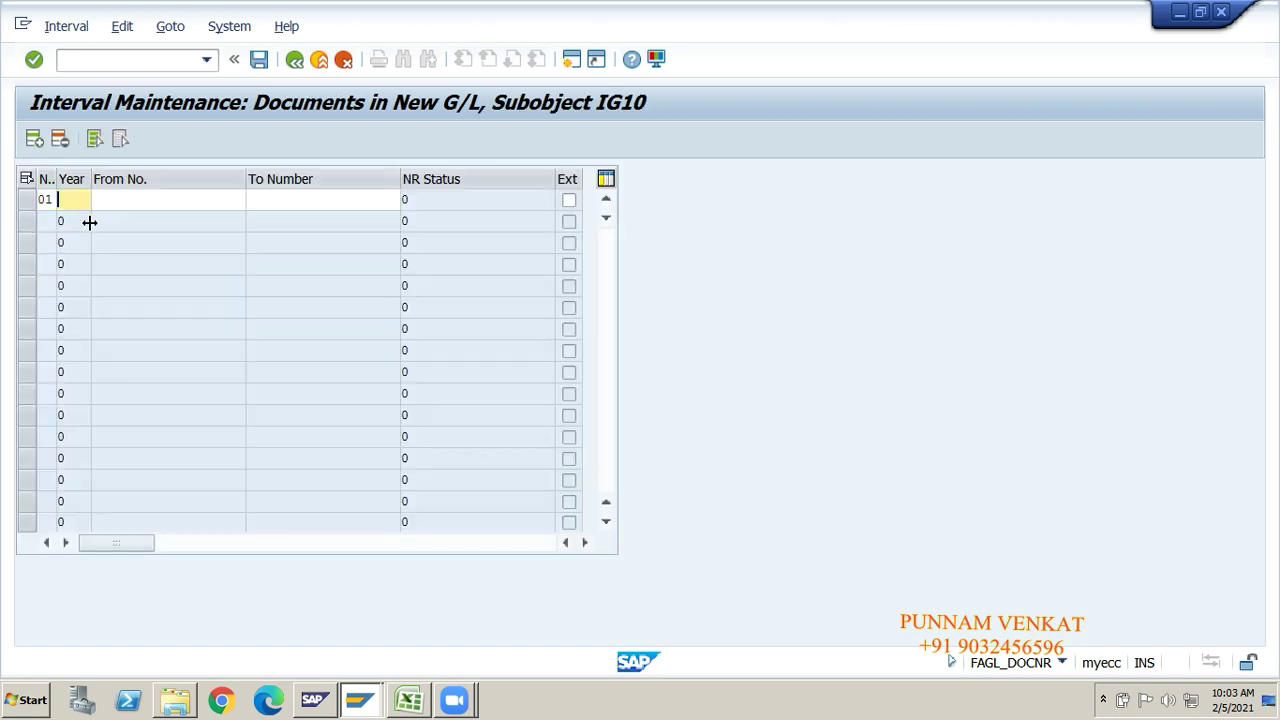
pyautogui.write('2020')
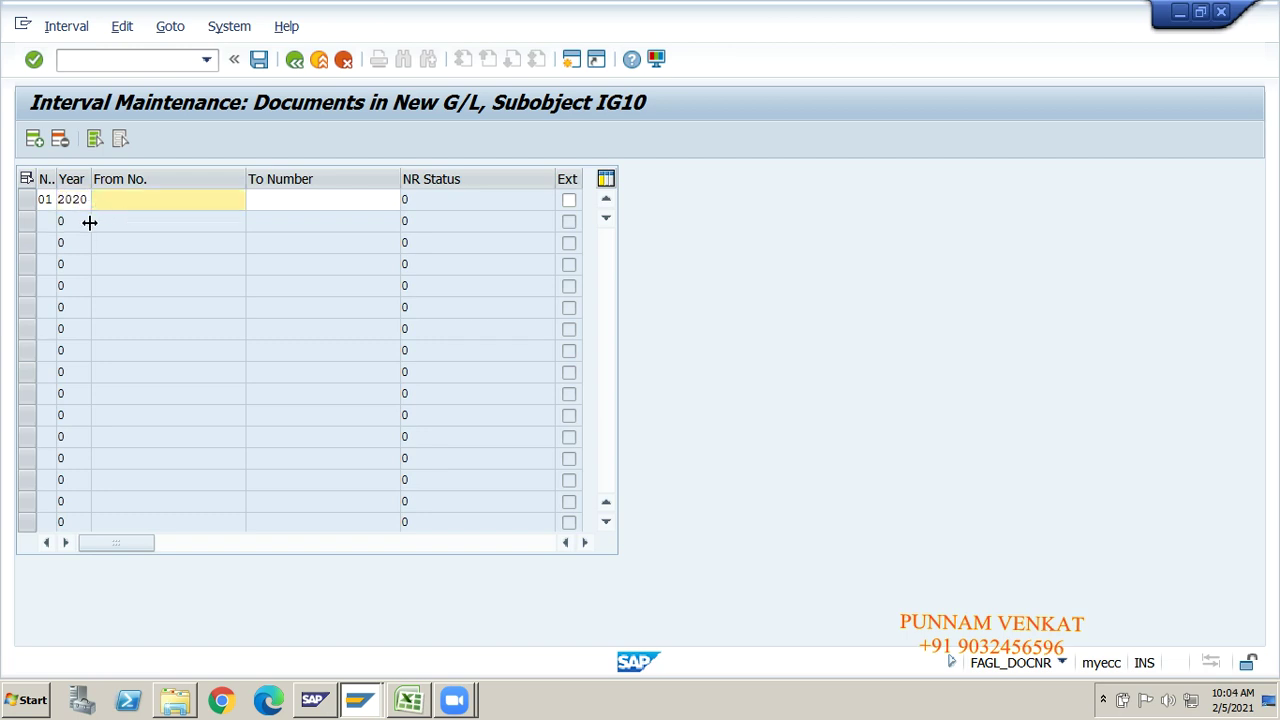
pyautogui.write('010')
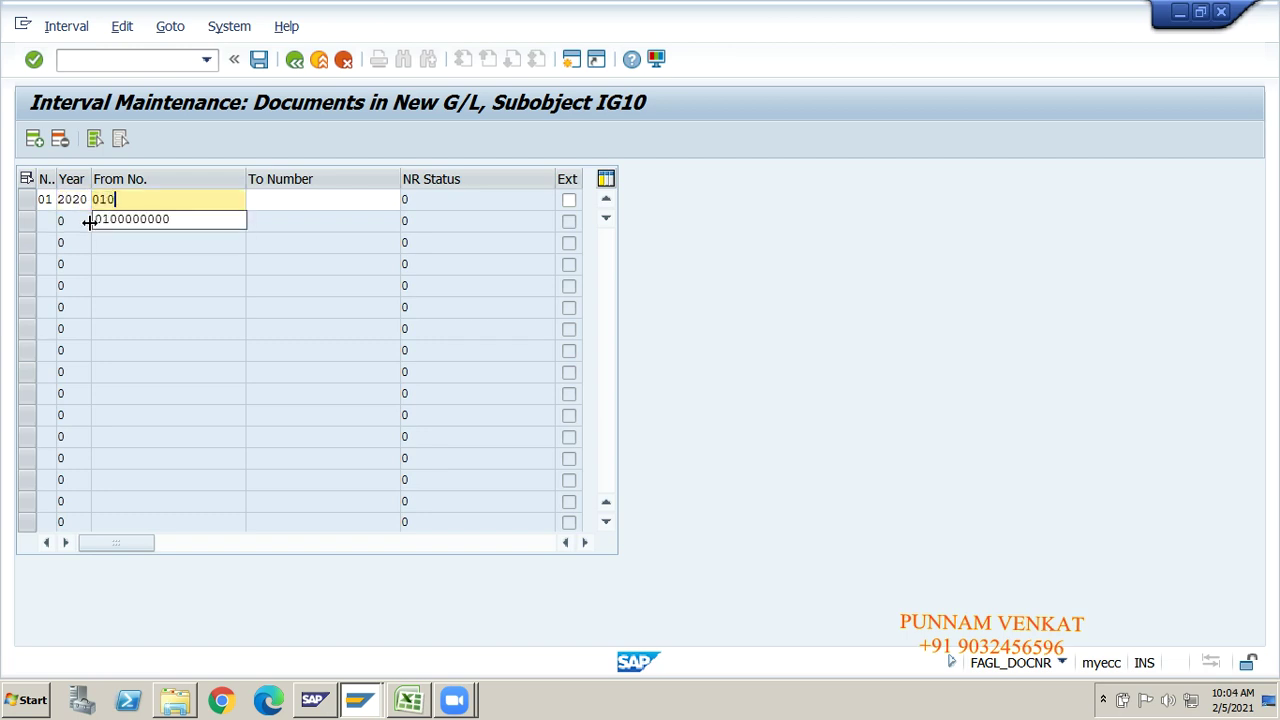
pyautogui.write('0000000')
pyautogui.write('01')
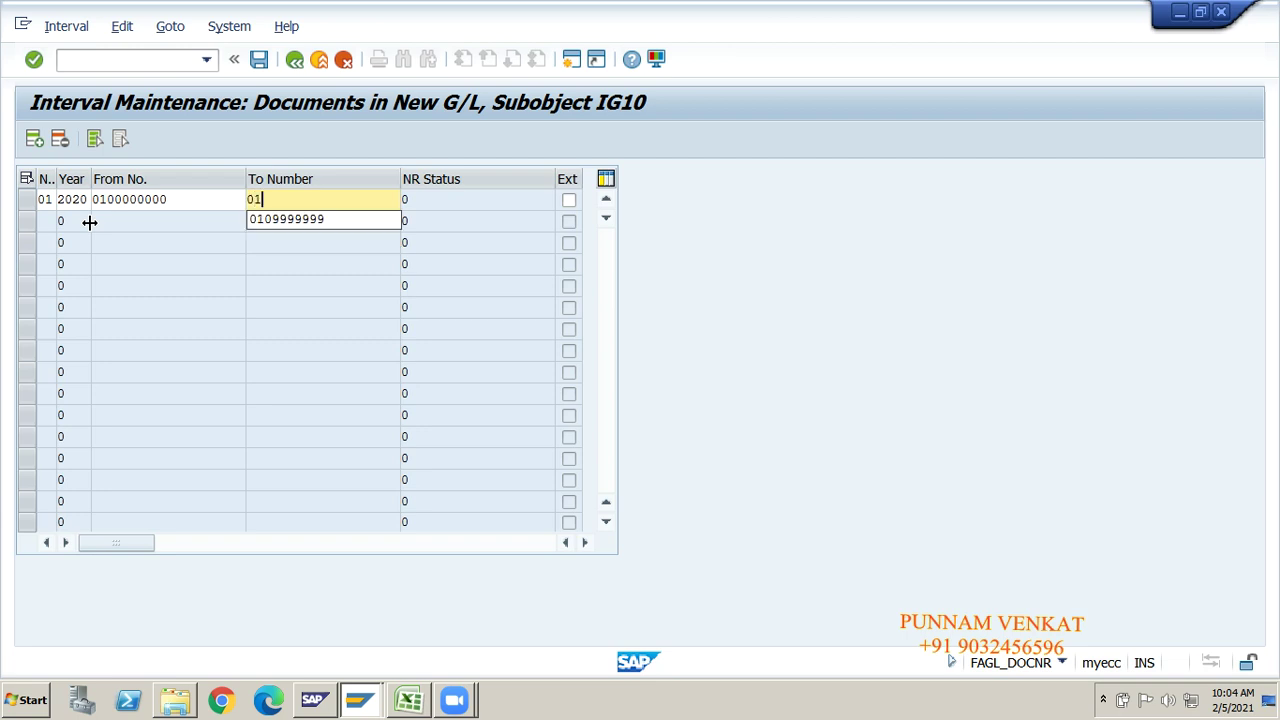
pyautogui.write('09999999')
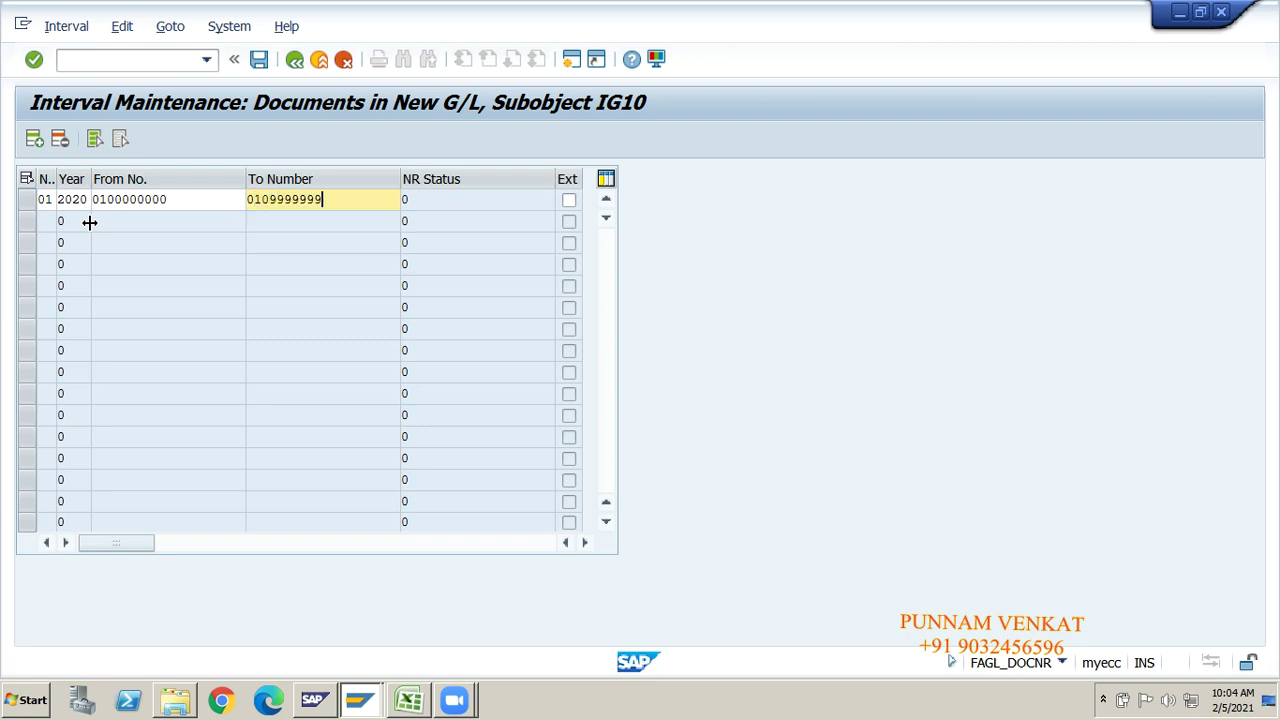
pyautogui.click(46, 199)
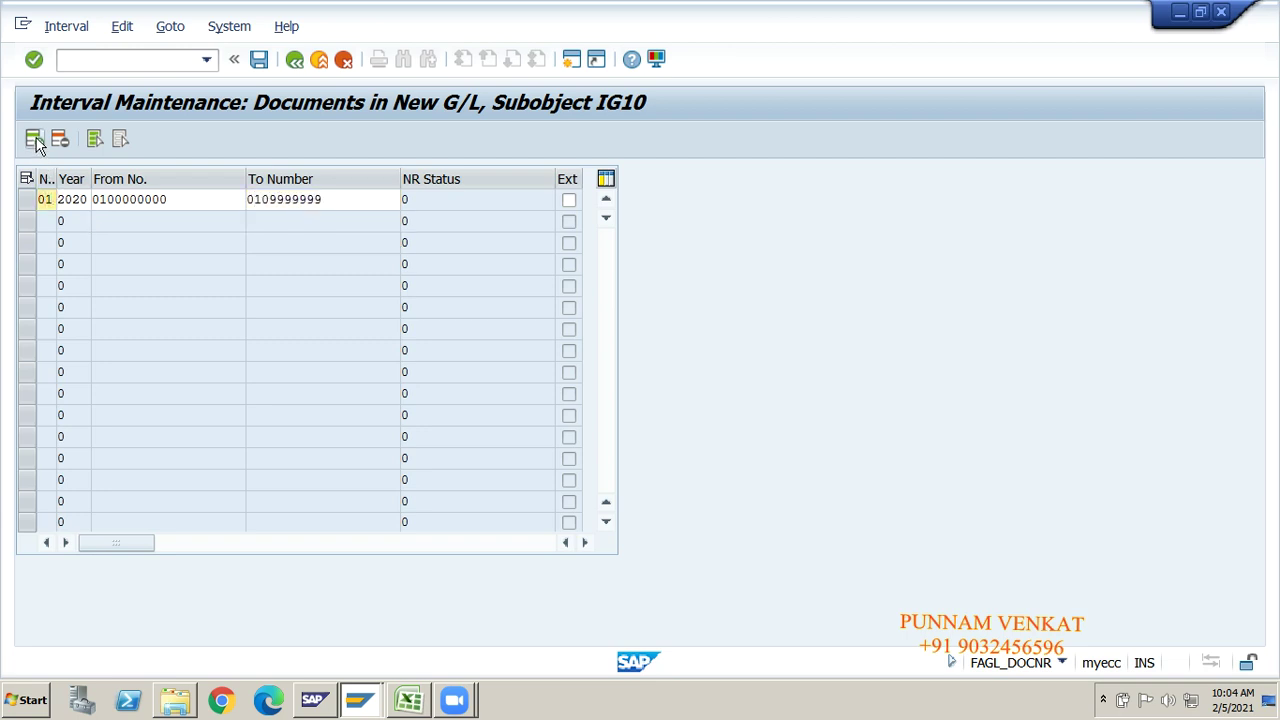
pyautogui.click(34, 139)
pyautogui.write('0')
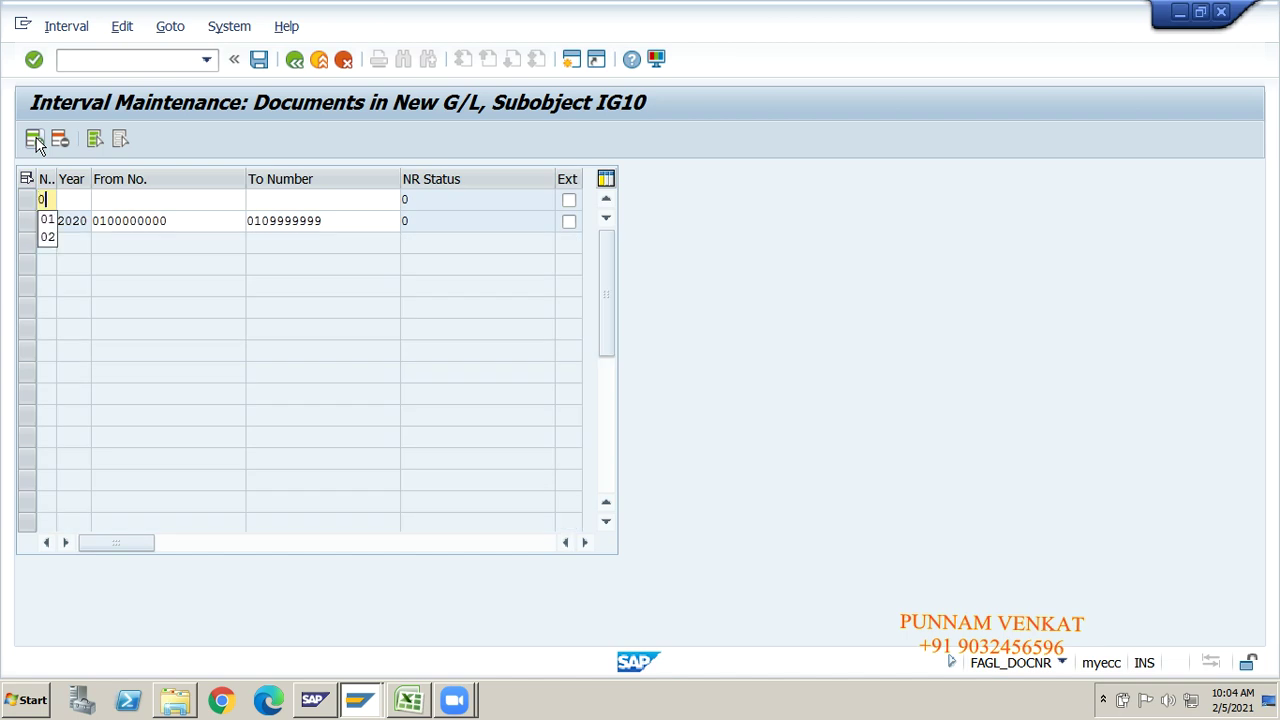
pyautogui.write('22020')
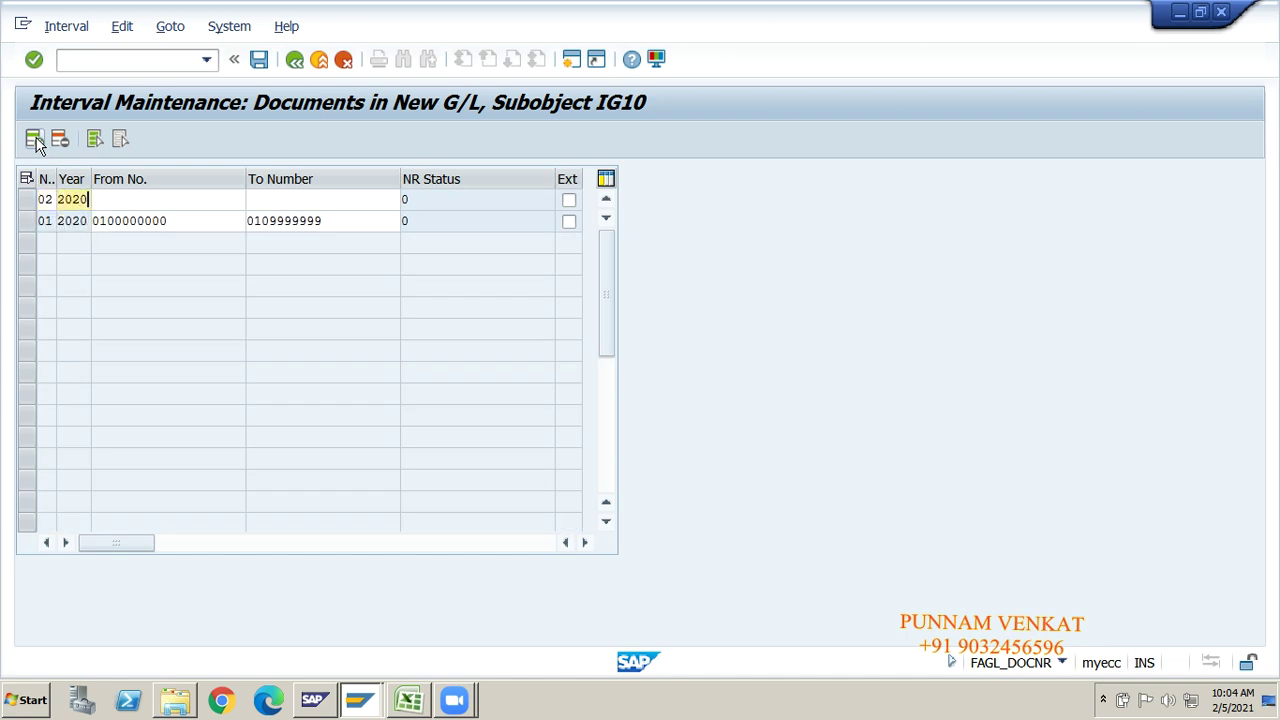
pyautogui.click(1104, 702)
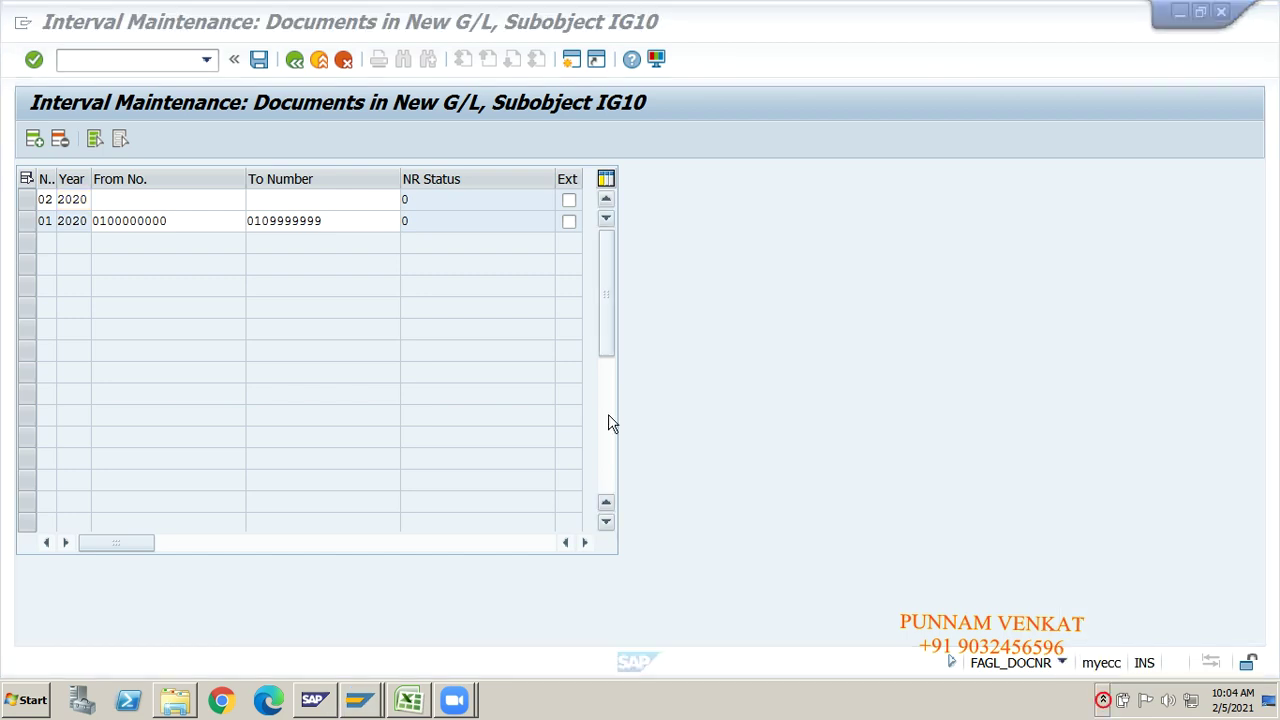
pyautogui.click(163, 198)
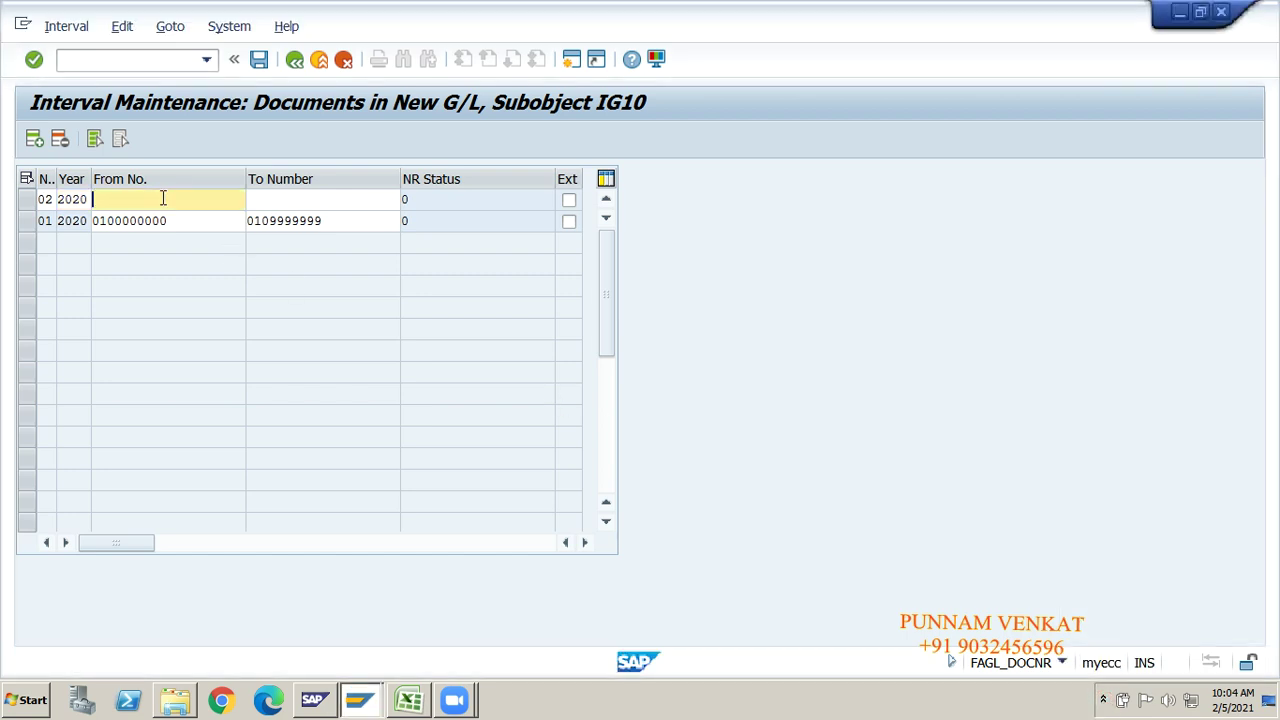
pyautogui.write('020')
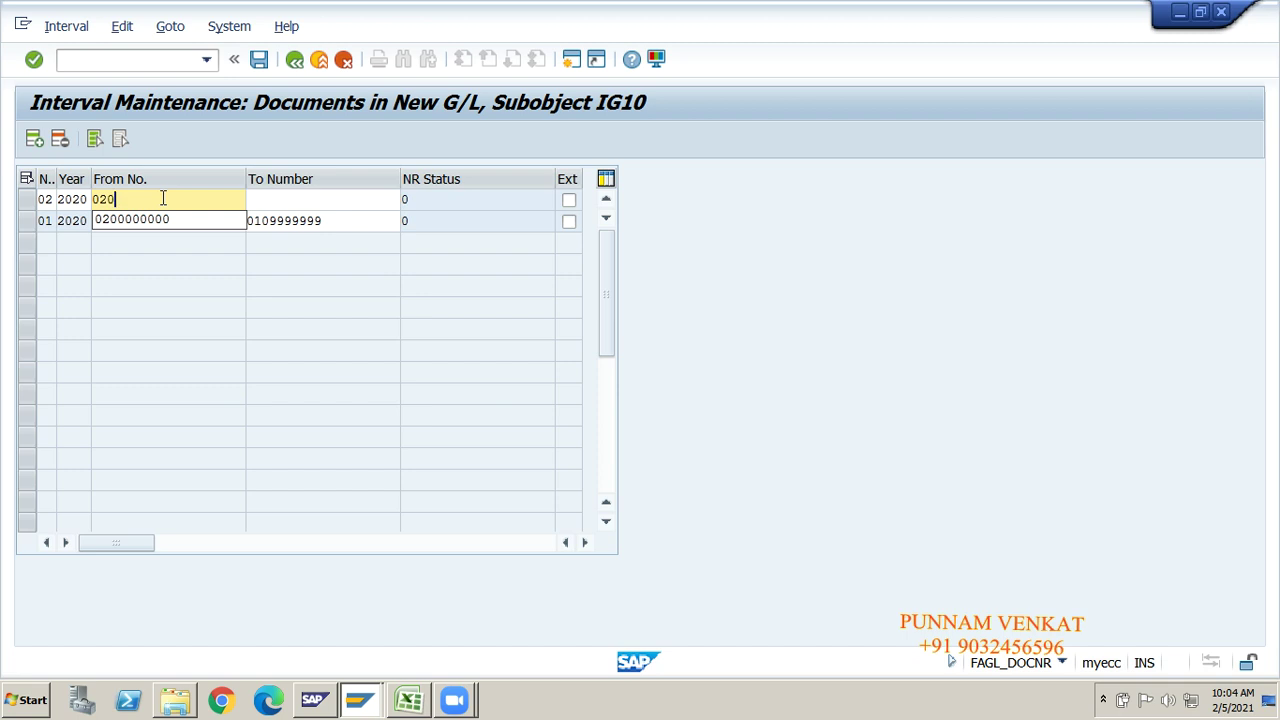
pyautogui.write('0000000')
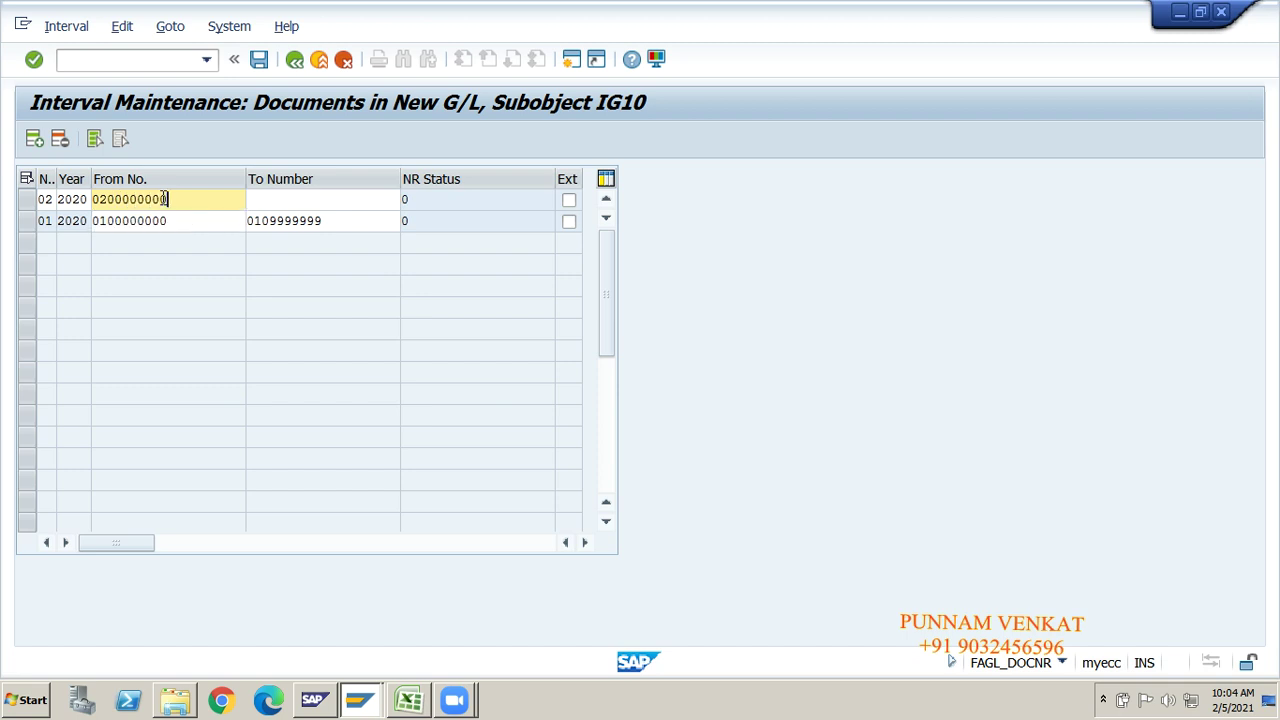
pyautogui.press('Tab')
pyautogui.write('020')
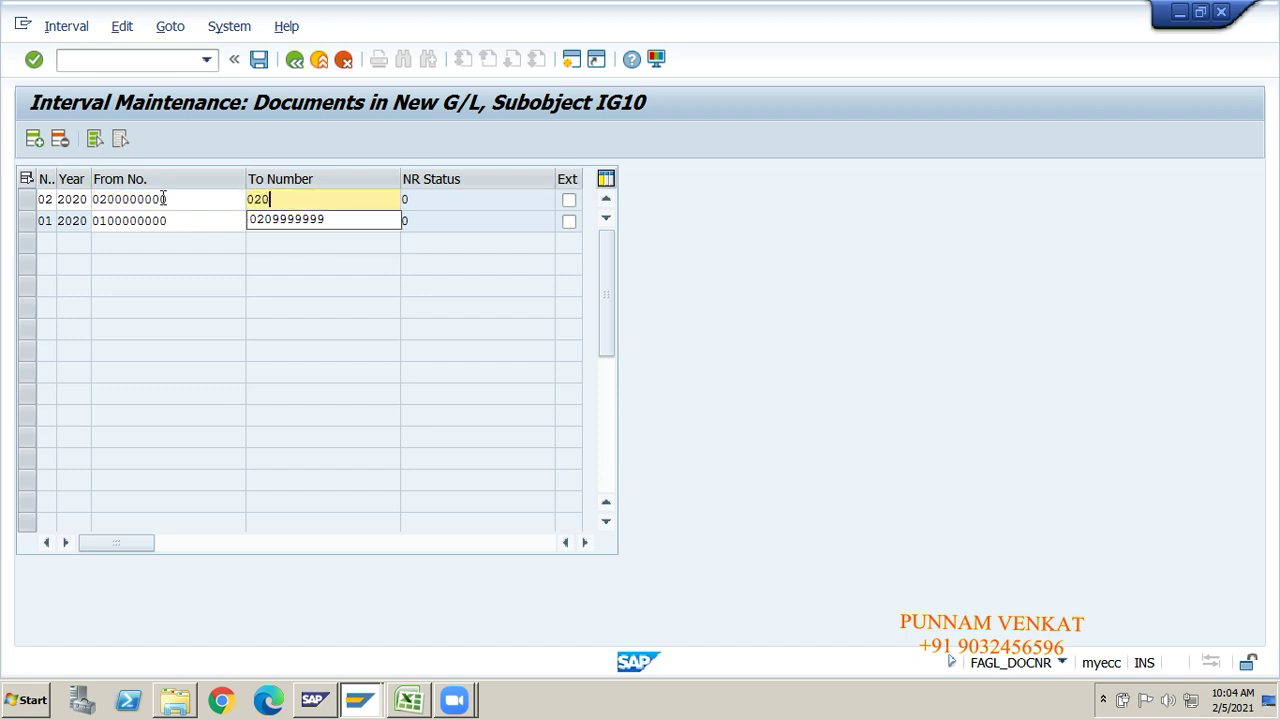
pyautogui.write('9999999')
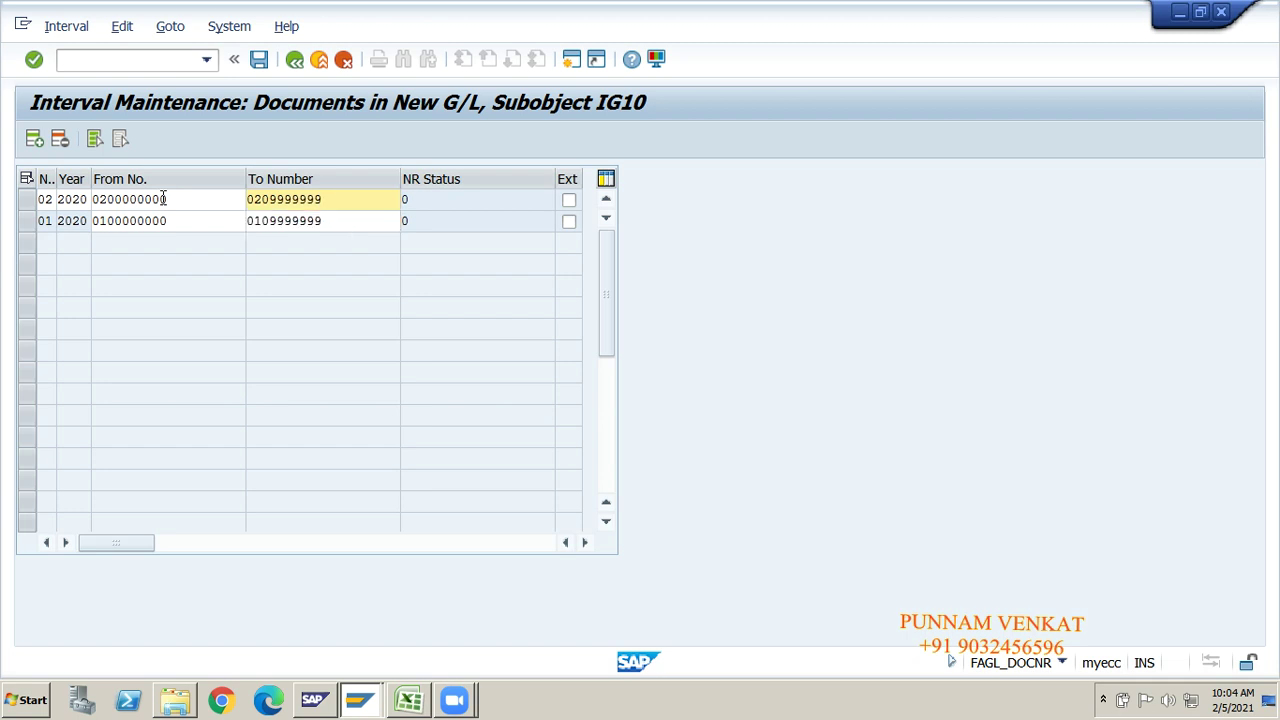
pyautogui.press('Return')
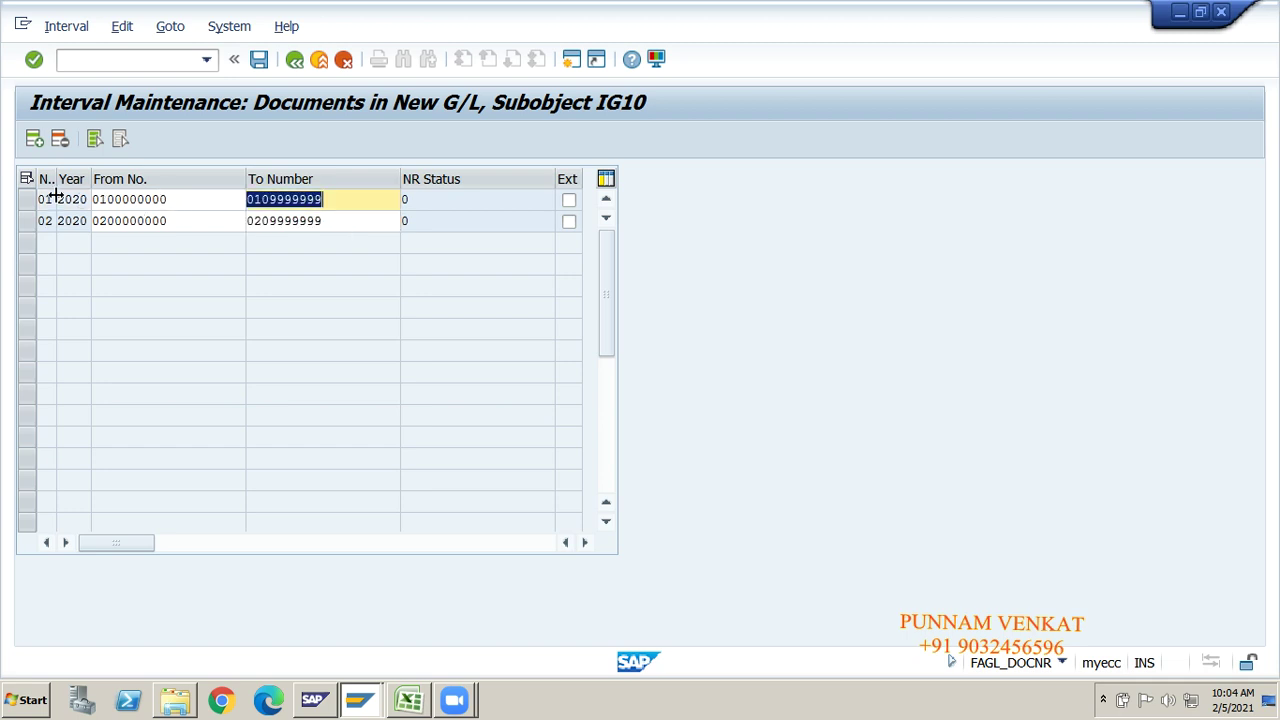
pyautogui.click(38, 142)
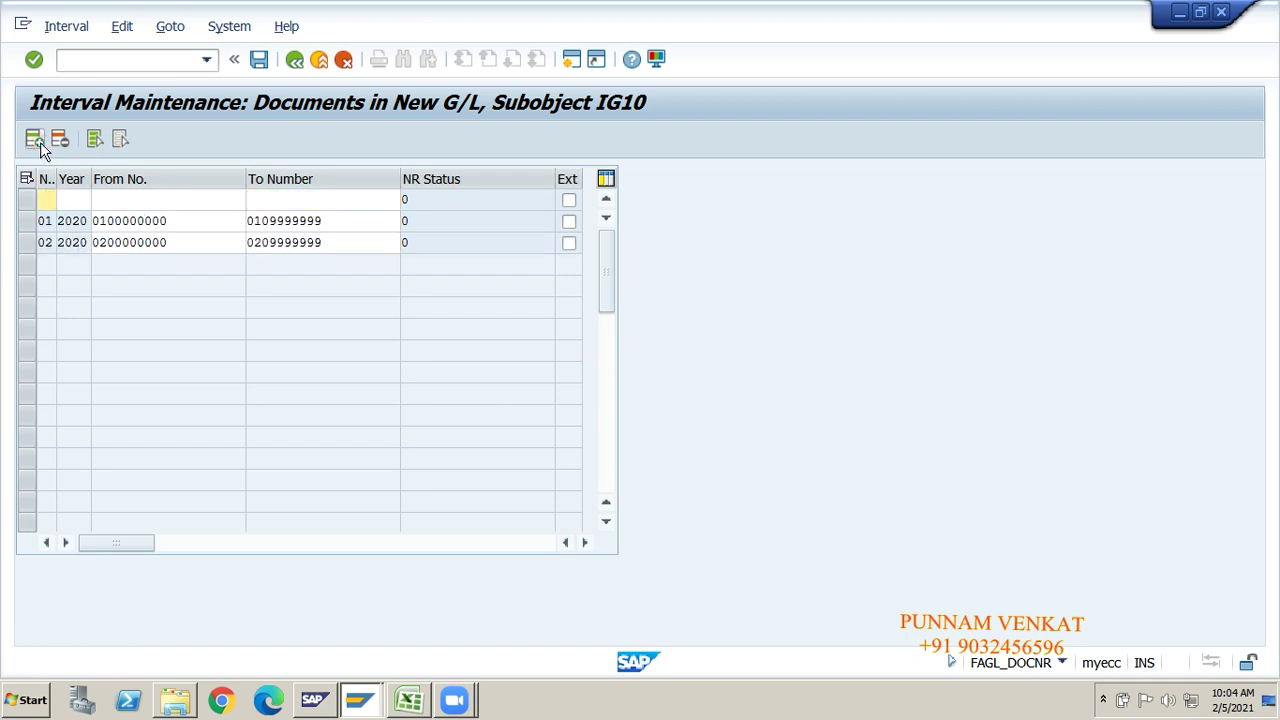
pyautogui.write('98')
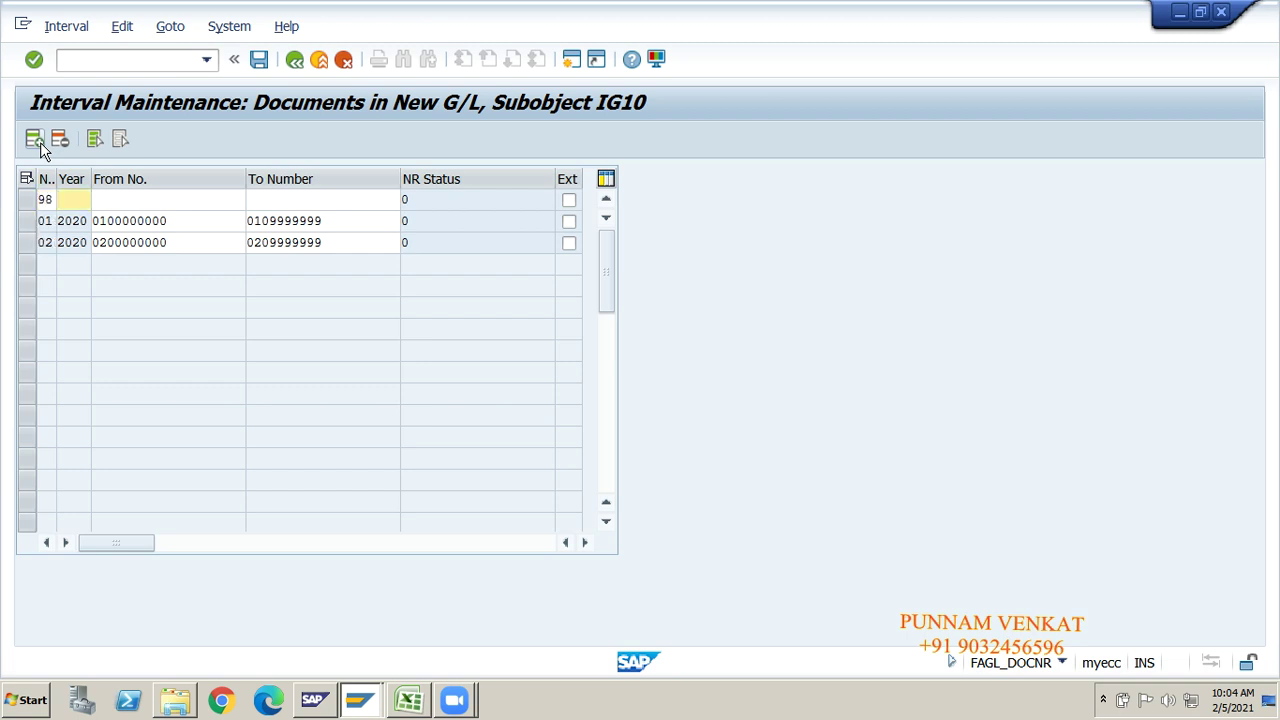
pyautogui.write('202098')
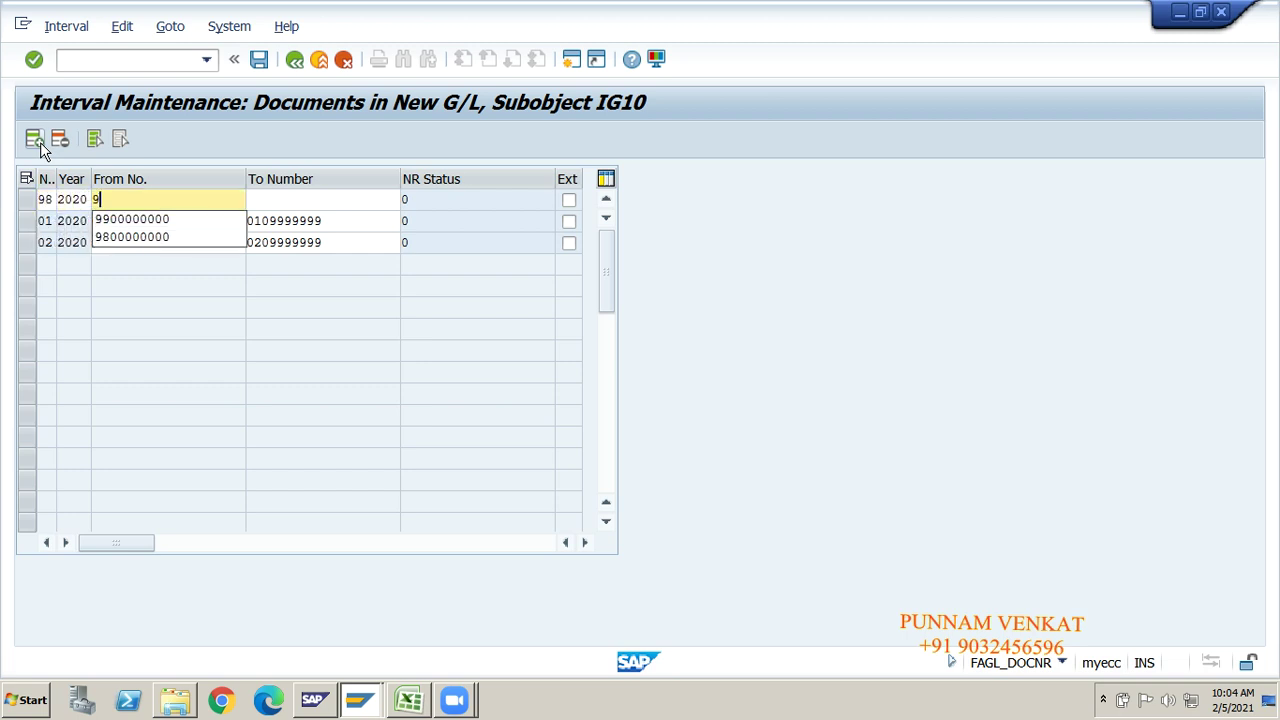
pyautogui.write('00000000')
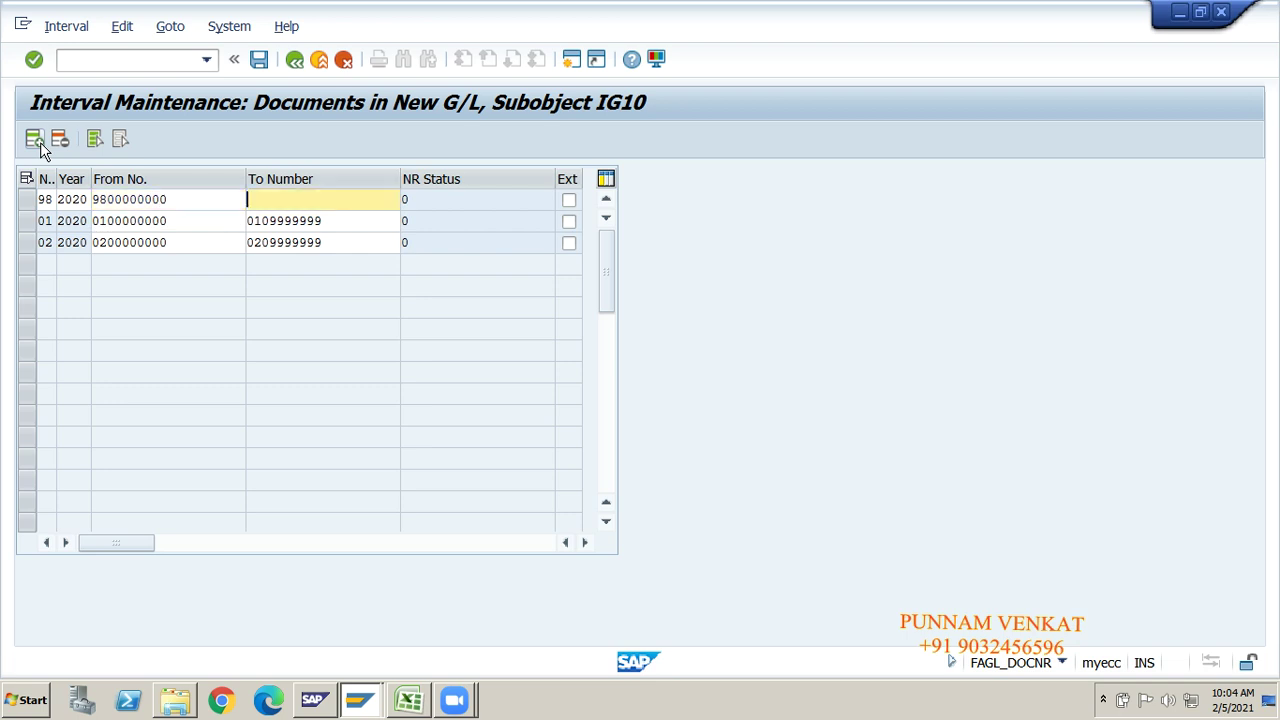
pyautogui.write('9809')
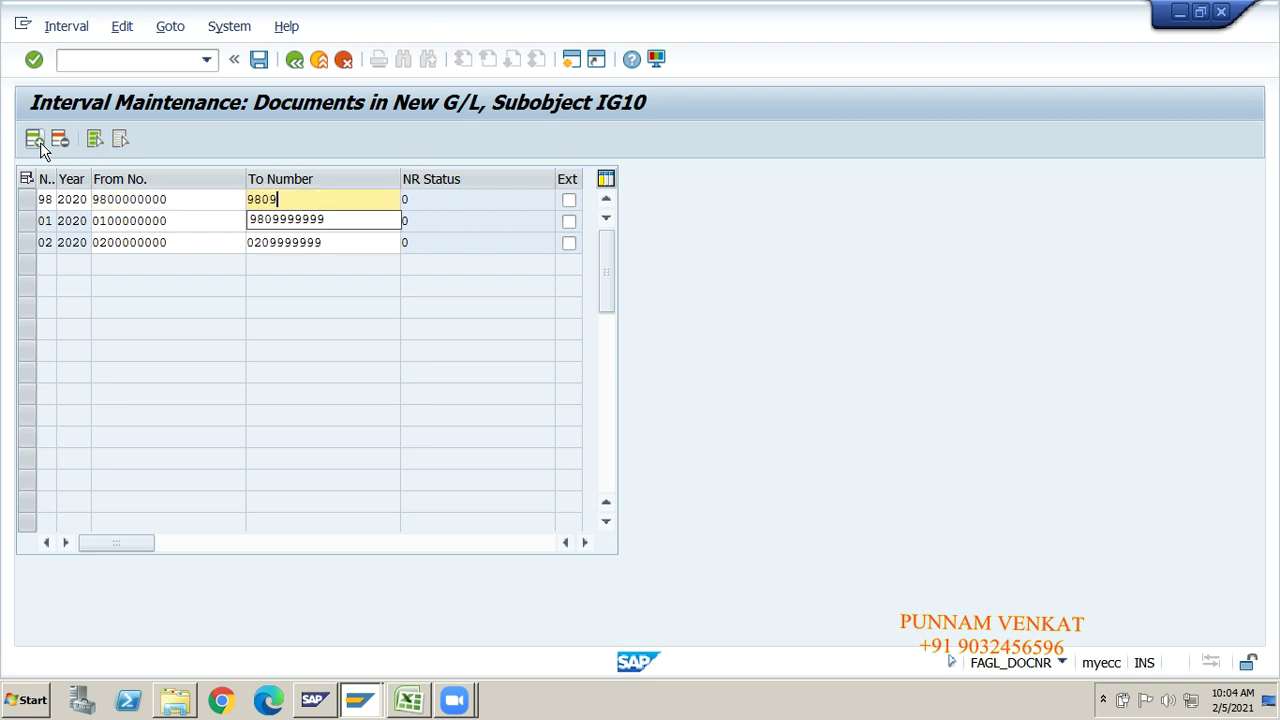
pyautogui.write('999999')
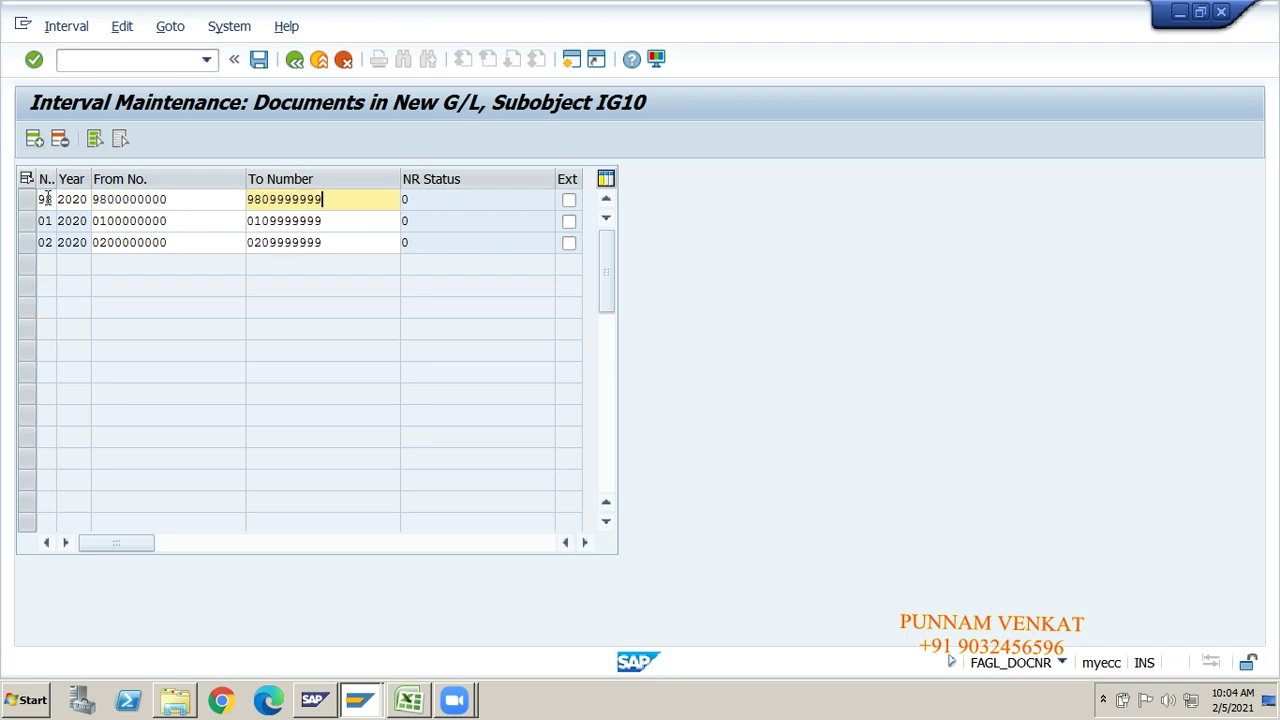
pyautogui.click(47, 199)
pyautogui.click(34, 139)
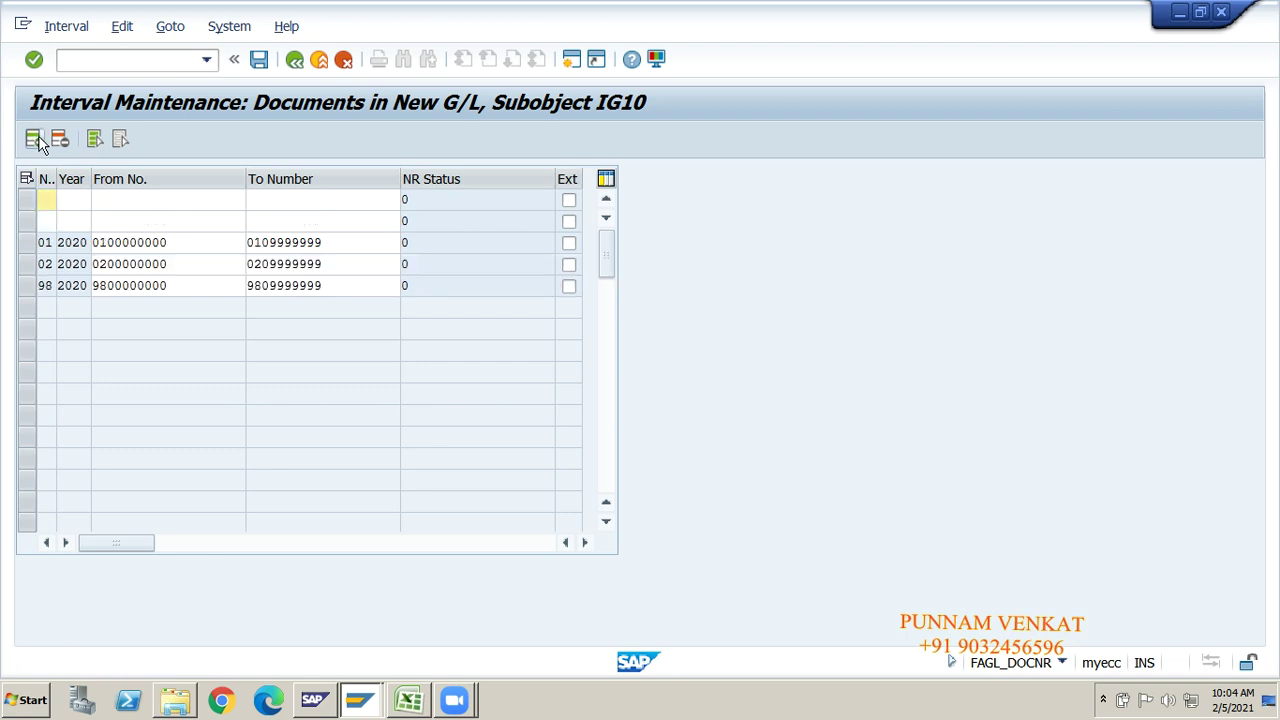
pyautogui.click(49, 226)
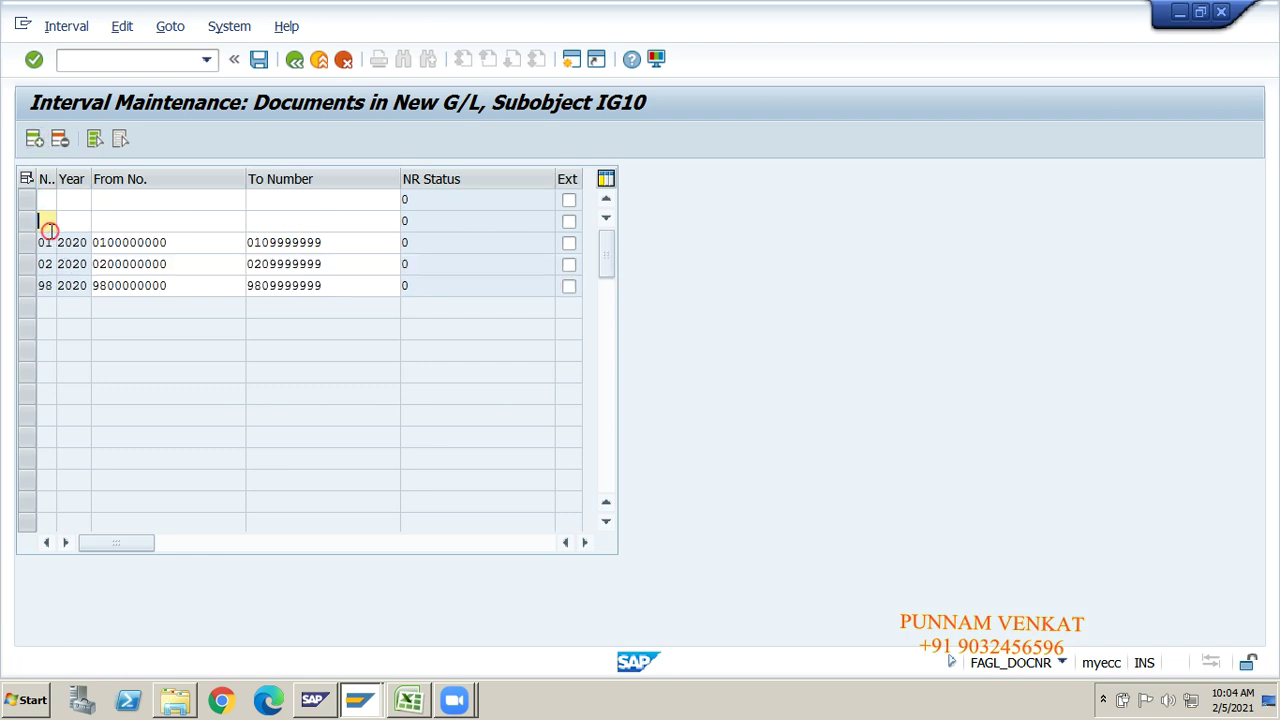
pyautogui.write('99')
pyautogui.press('Tab')
pyautogui.write('2020')
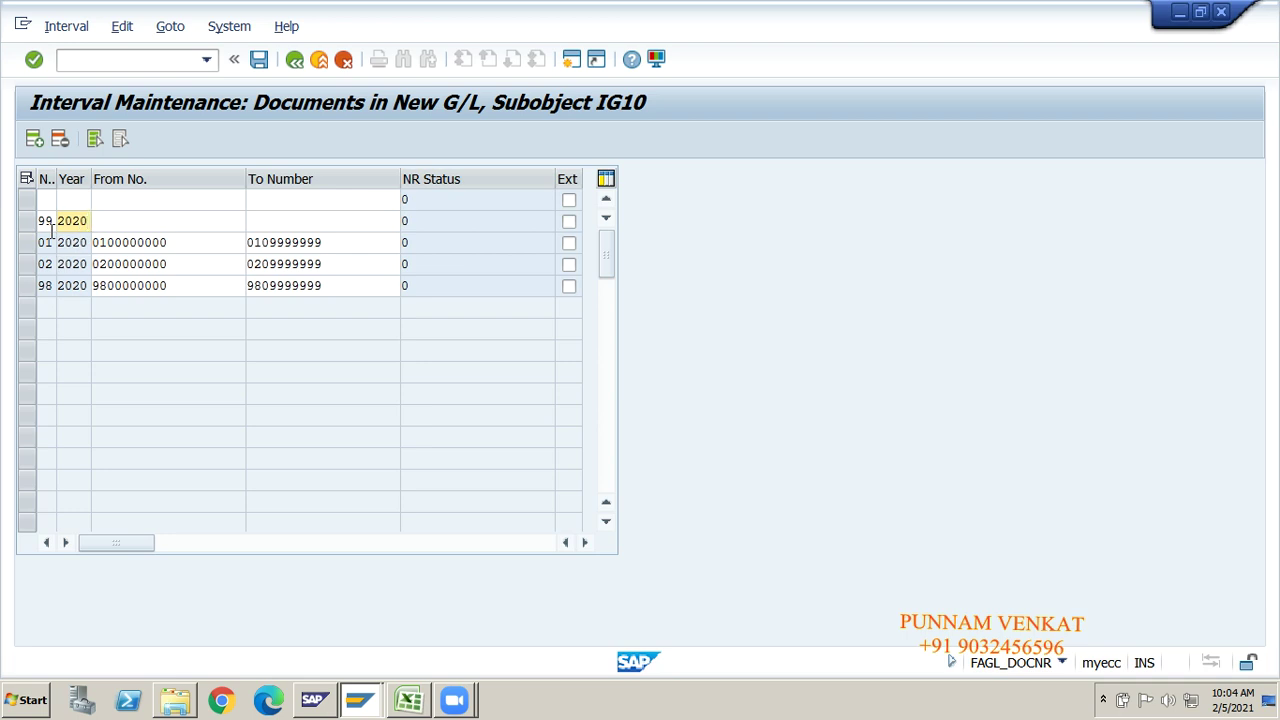
pyautogui.press('Tab')
pyautogui.write('9')
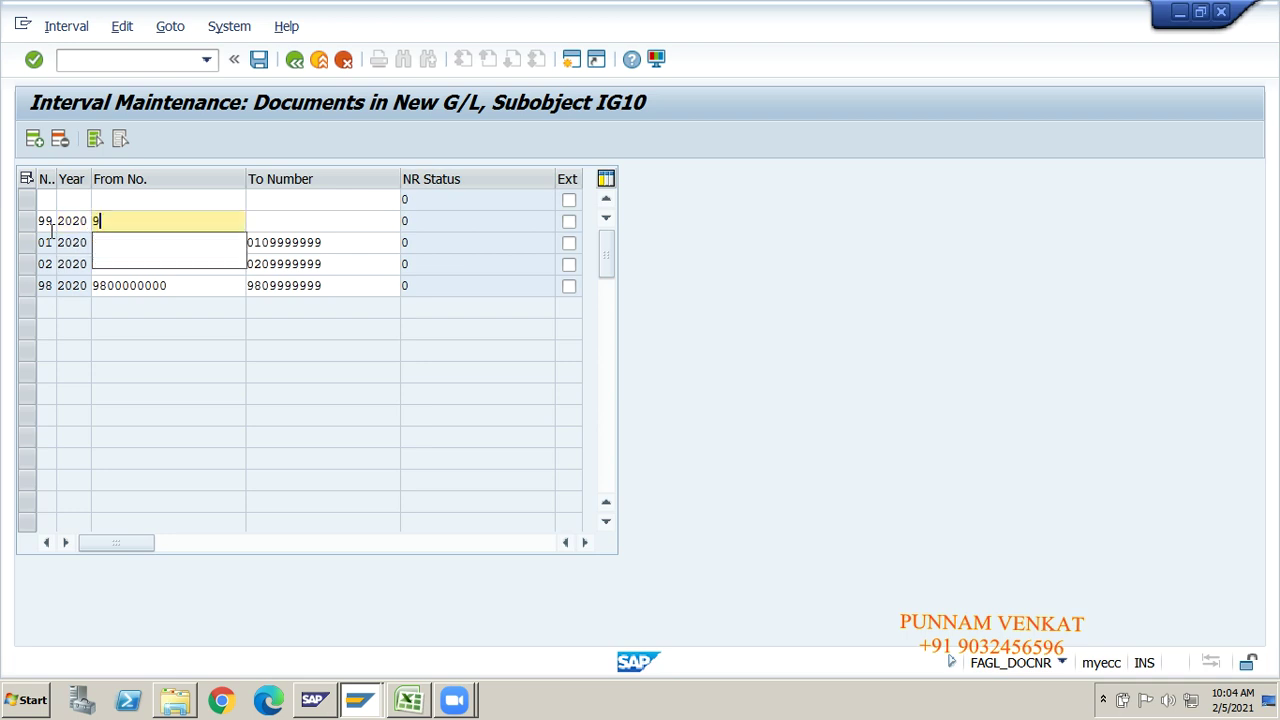
pyautogui.write('900000000')
pyautogui.press('Tab')
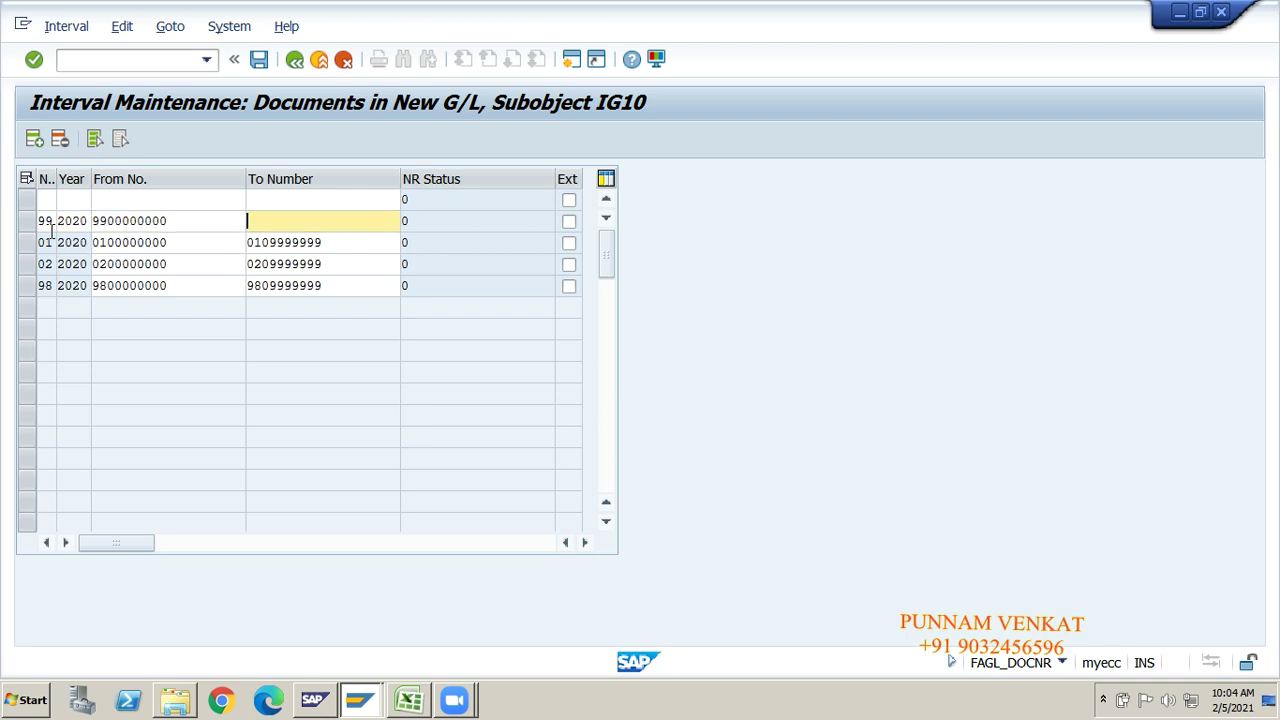
pyautogui.write('9909999999')
pyautogui.press('Return')
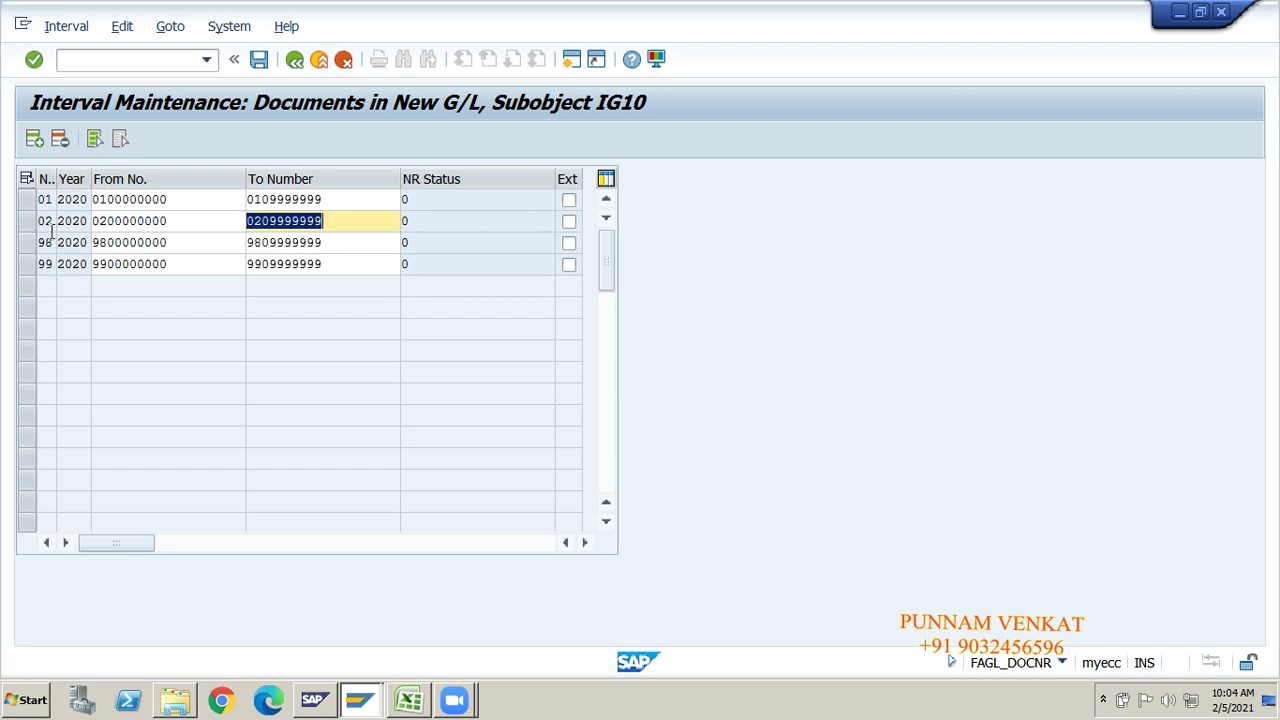
# Save the general ledger view intervals of company code IG10 and return to the implementation guide.
pyautogui.click(259, 60)
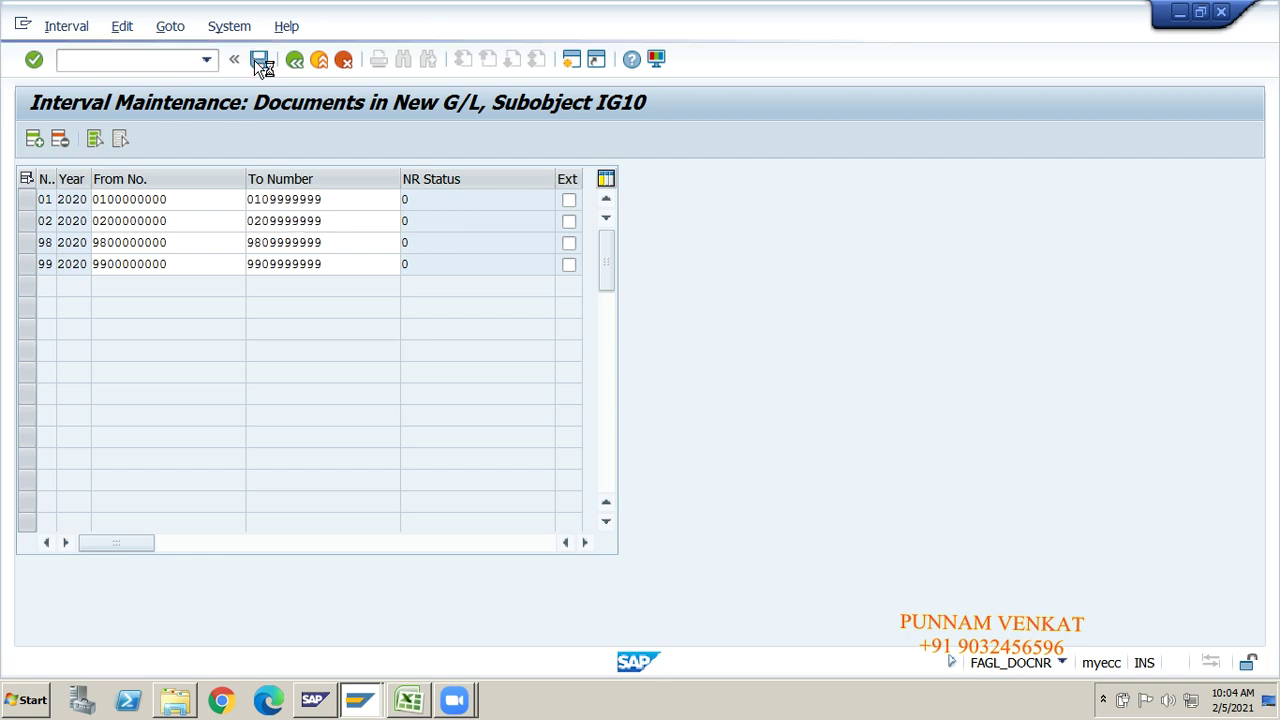
pyautogui.click(594, 634)
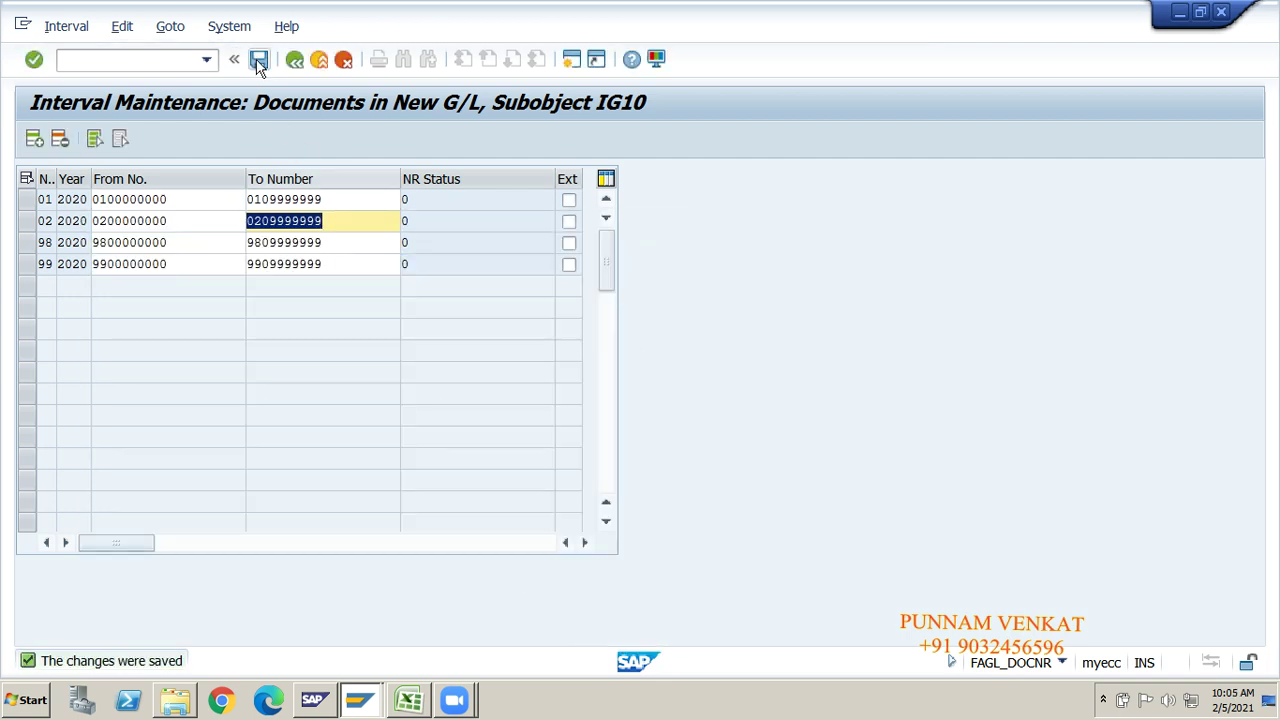
pyautogui.click(295, 62)
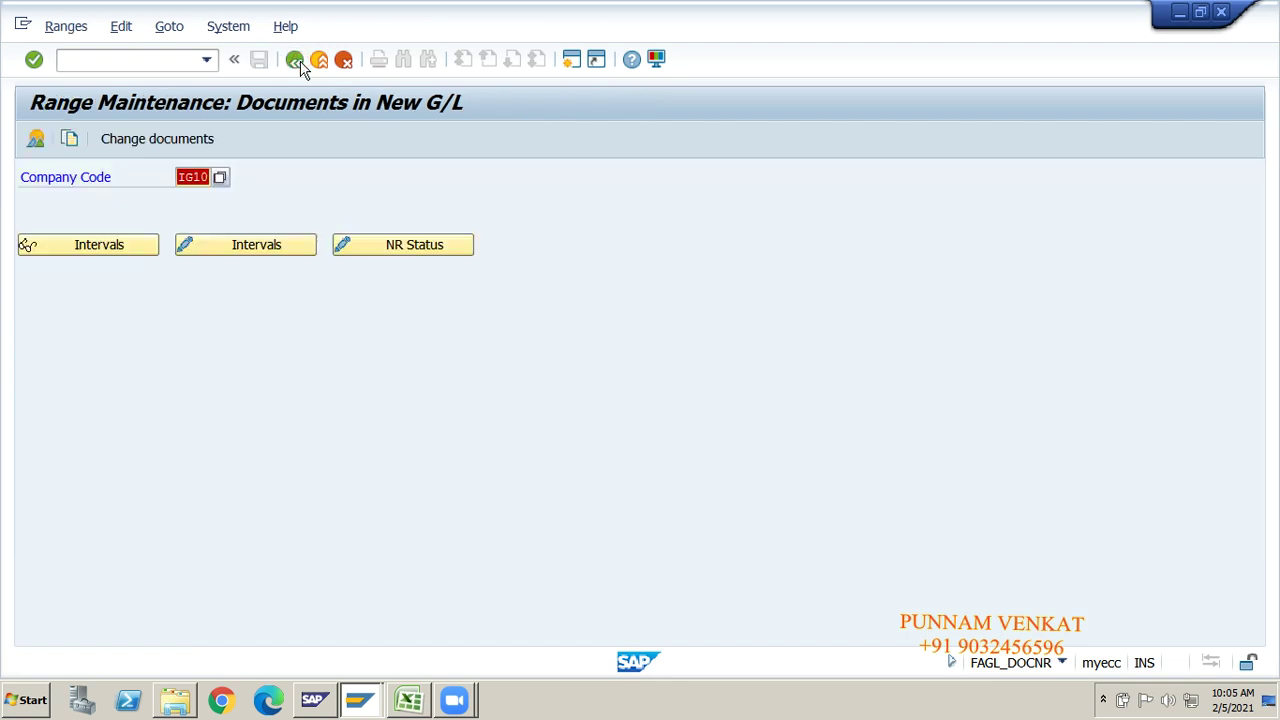
pyautogui.click(295, 62)
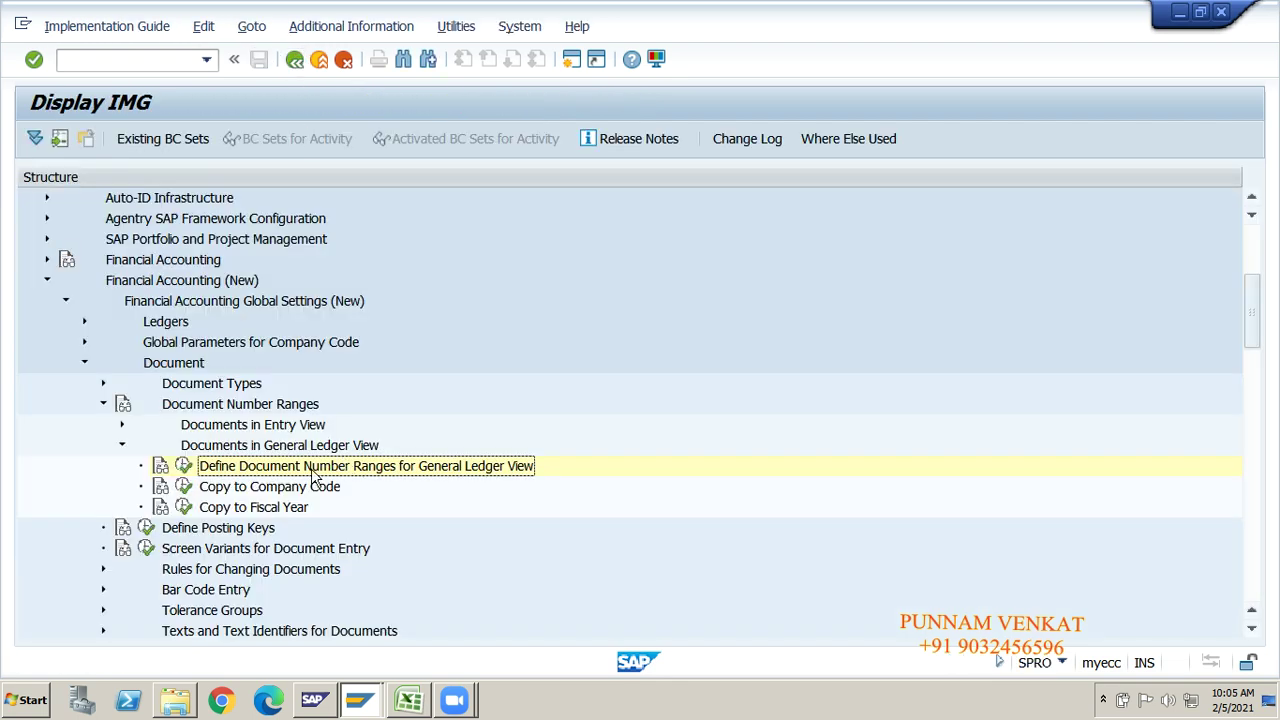
# Execute Copy to Company Code under Documents in General Ledger View and enter fiscal year 2020 and source company code IG10.
pyautogui.click(256, 488)
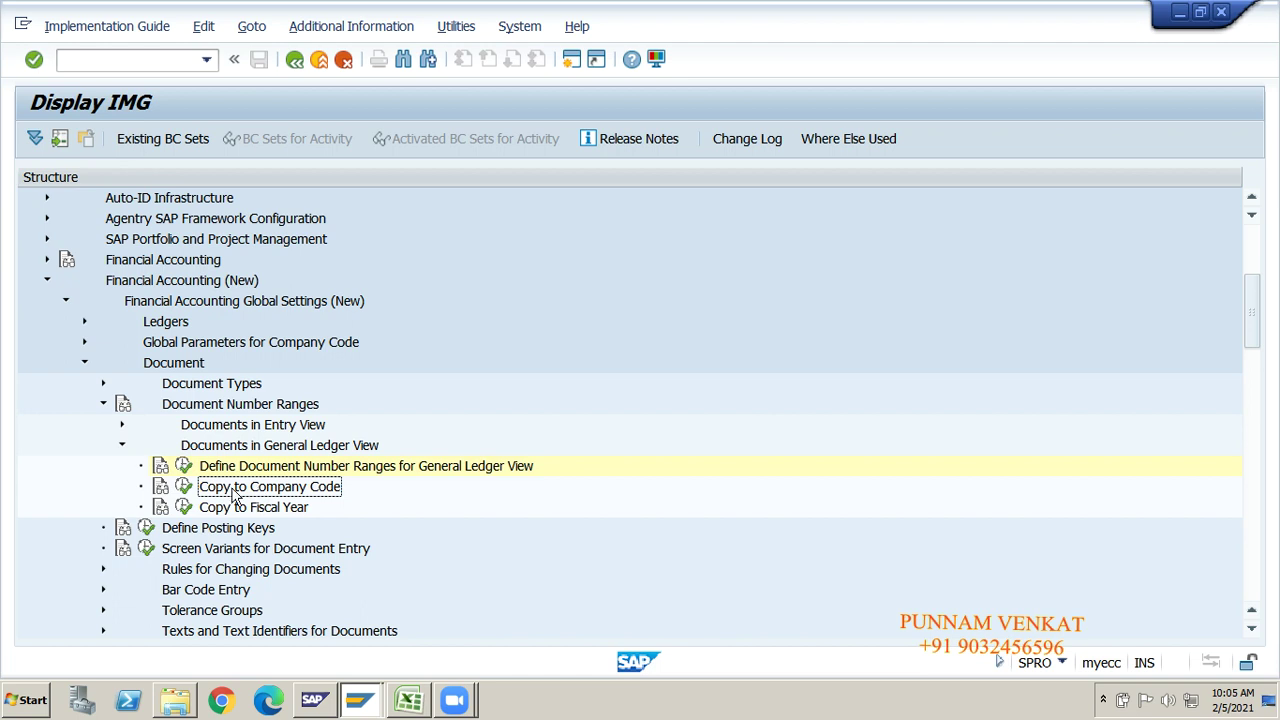
pyautogui.click(184, 487)
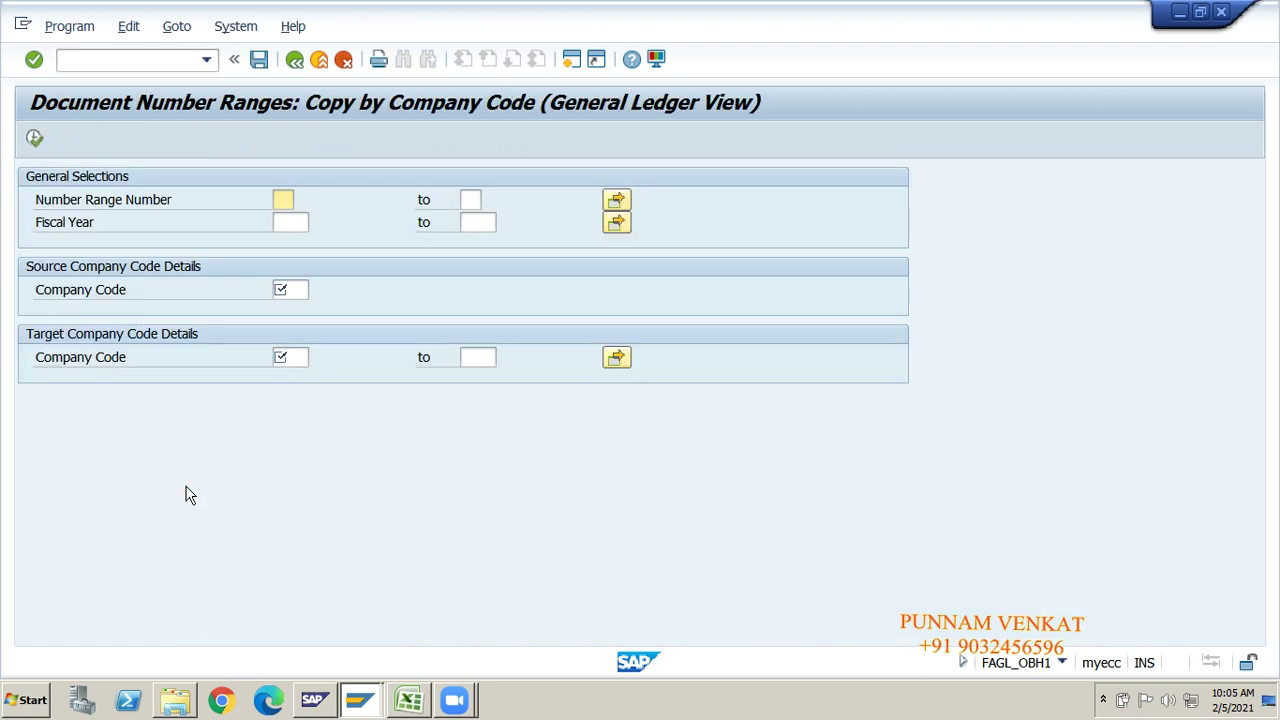
pyautogui.click(290, 222)
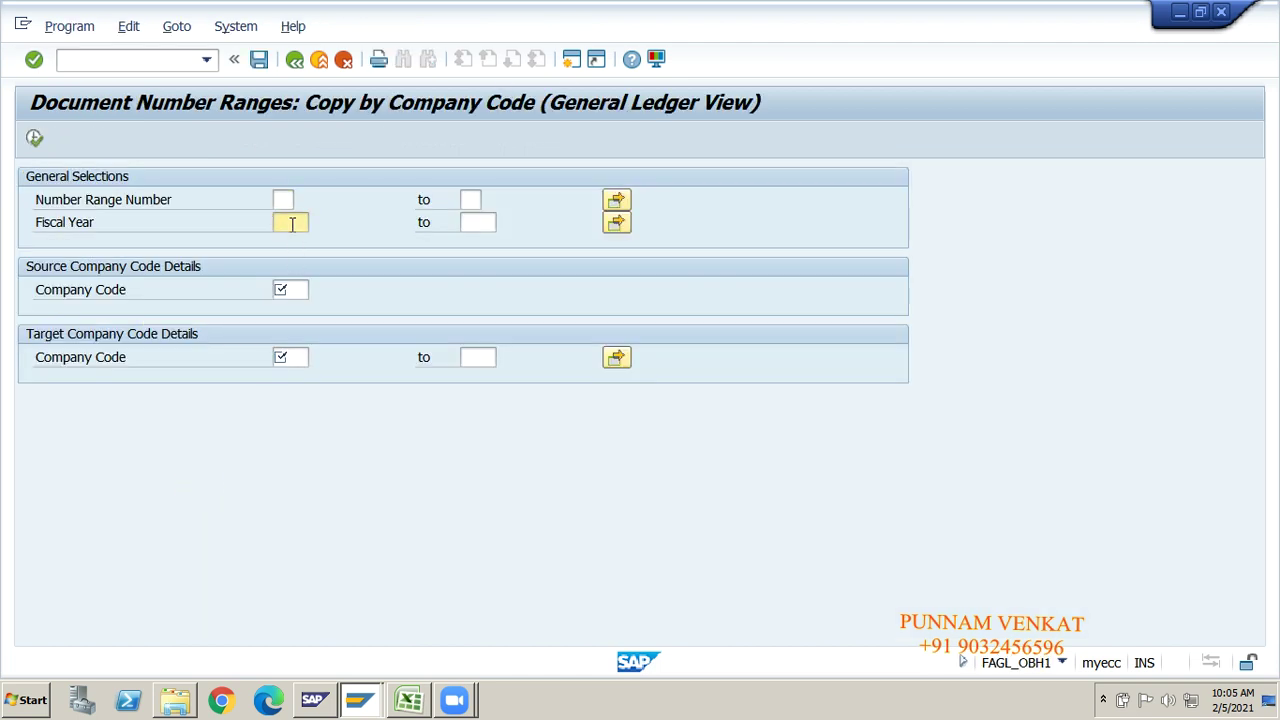
pyautogui.write('2020')
pyautogui.press('Tab')
pyautogui.press('Tab')
pyautogui.press('Tab')
pyautogui.write('IG')
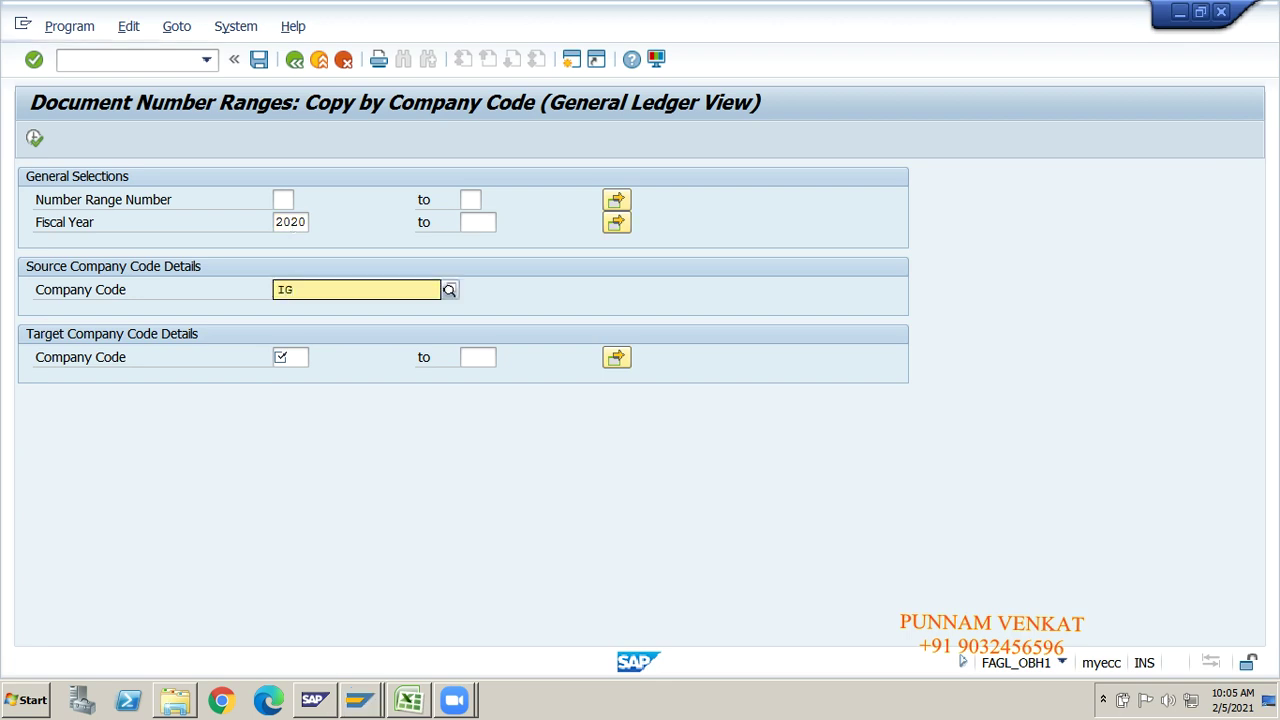
pyautogui.write('10')
pyautogui.press('Tab')
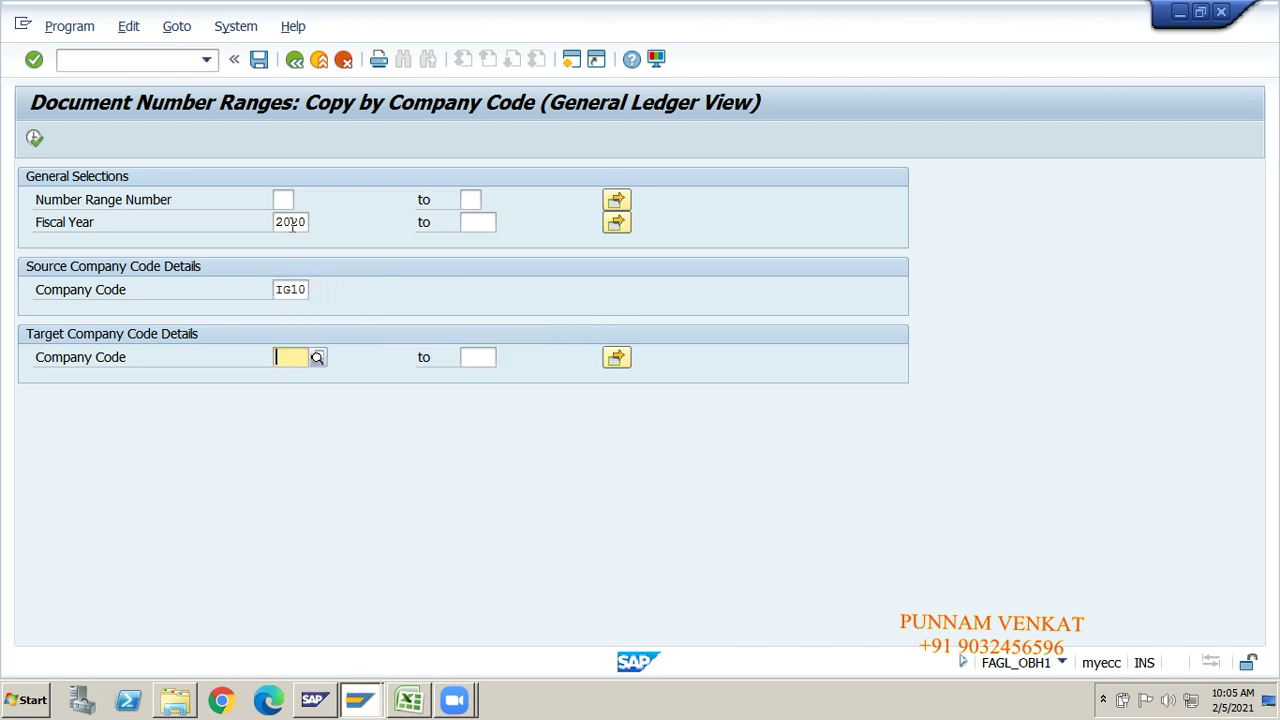
# Set the target company code to IG20, then run and confirm the copy of the general ledger view number ranges.
pyautogui.write('IN')
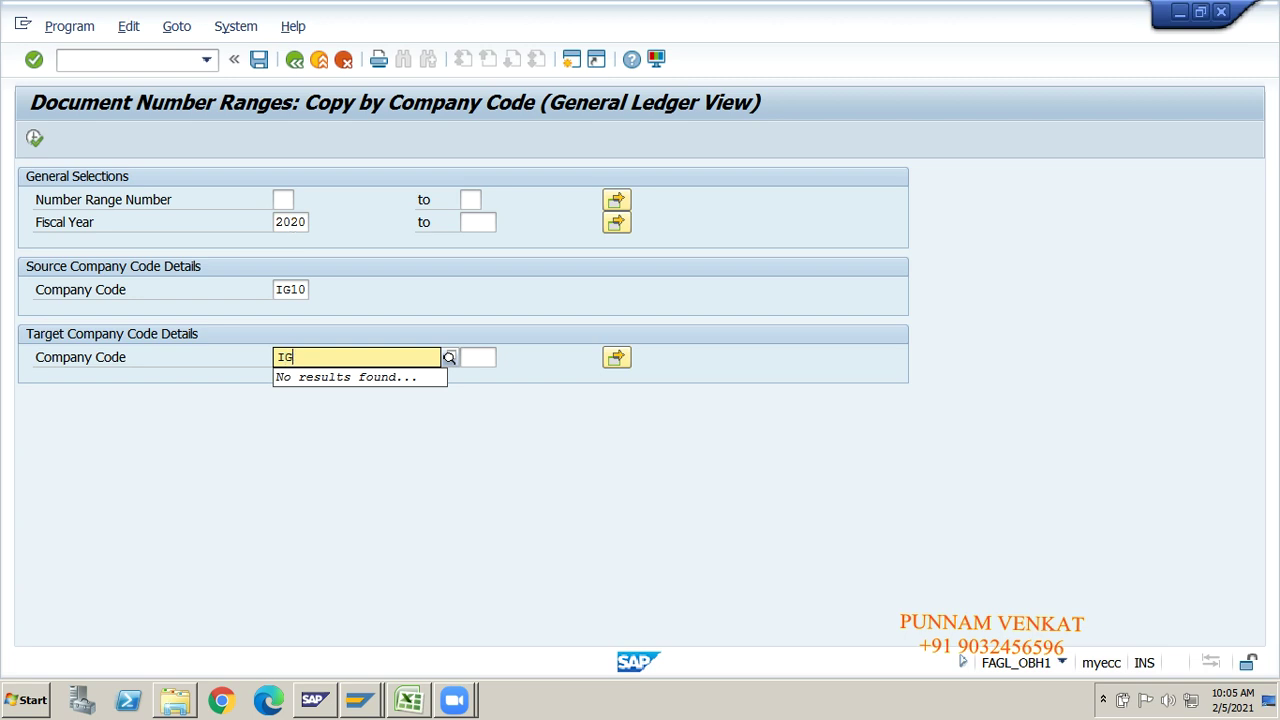
pyautogui.write('20')
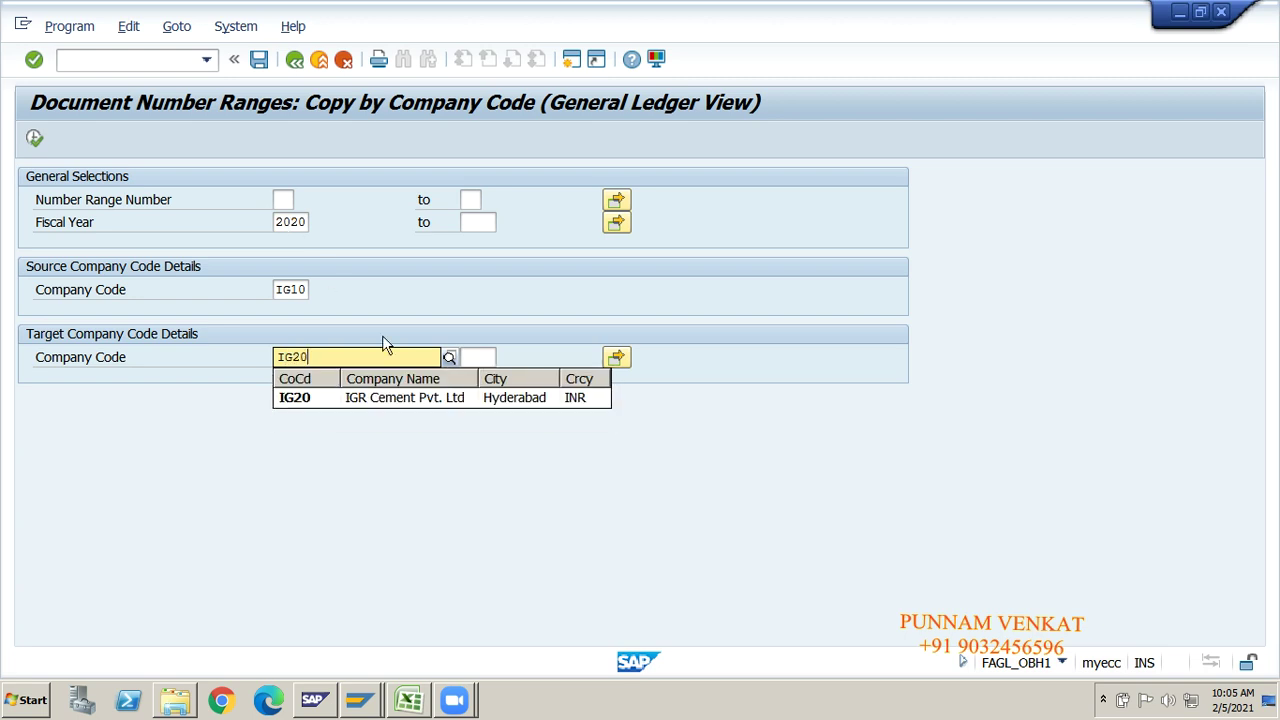
pyautogui.click(408, 398)
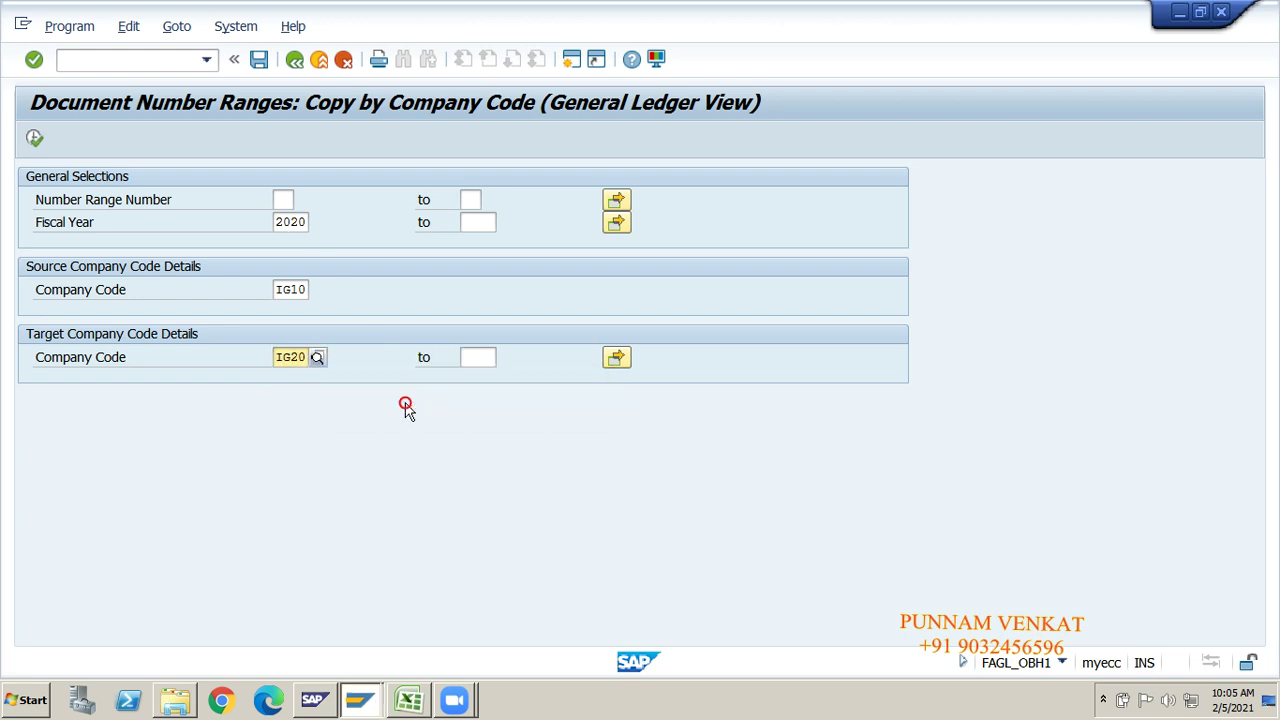
pyautogui.click(35, 141)
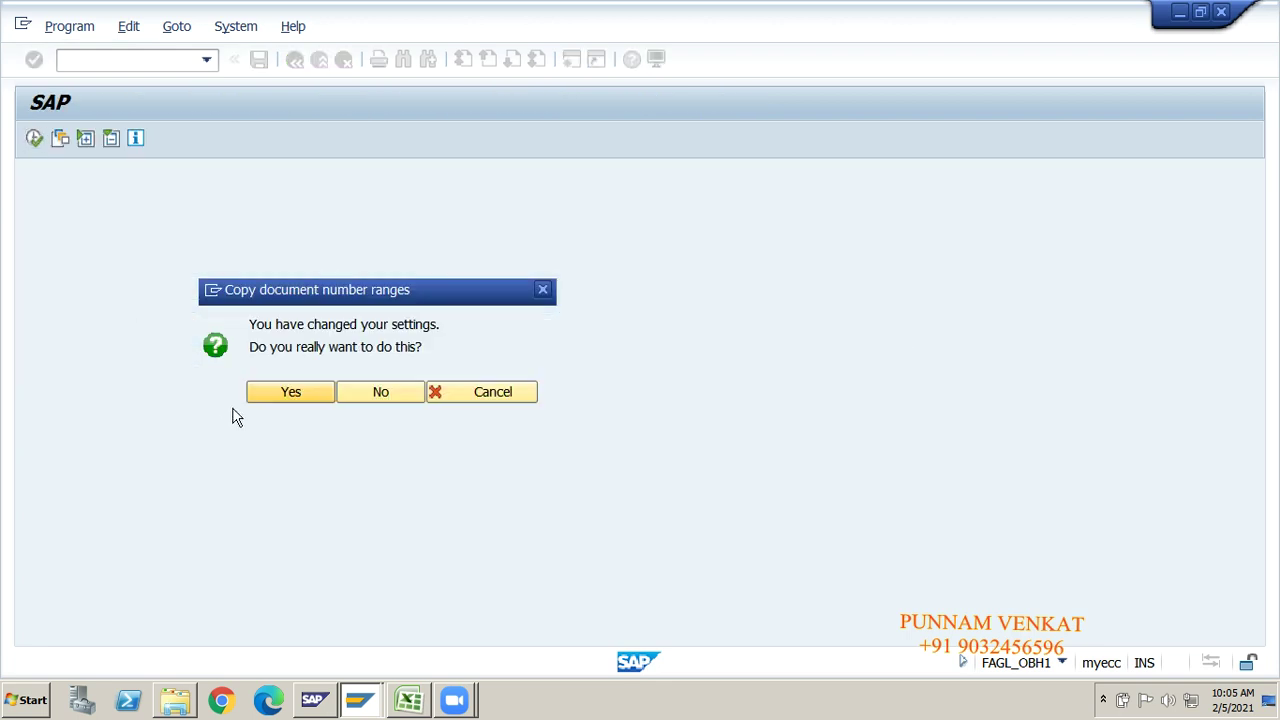
pyautogui.click(274, 396)
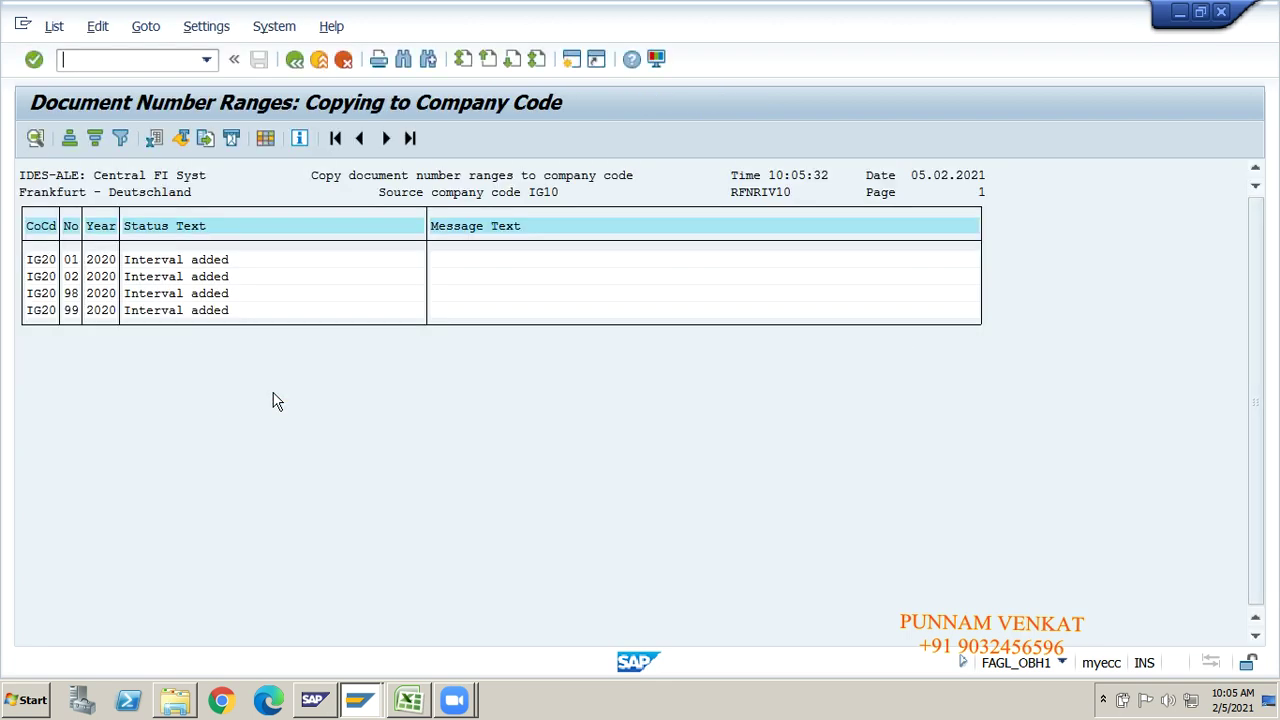
# Leave the copy log, return to the implementation guide and collapse Documents in General Ledger View.
pyautogui.click(295, 61)
pyautogui.click(295, 61)
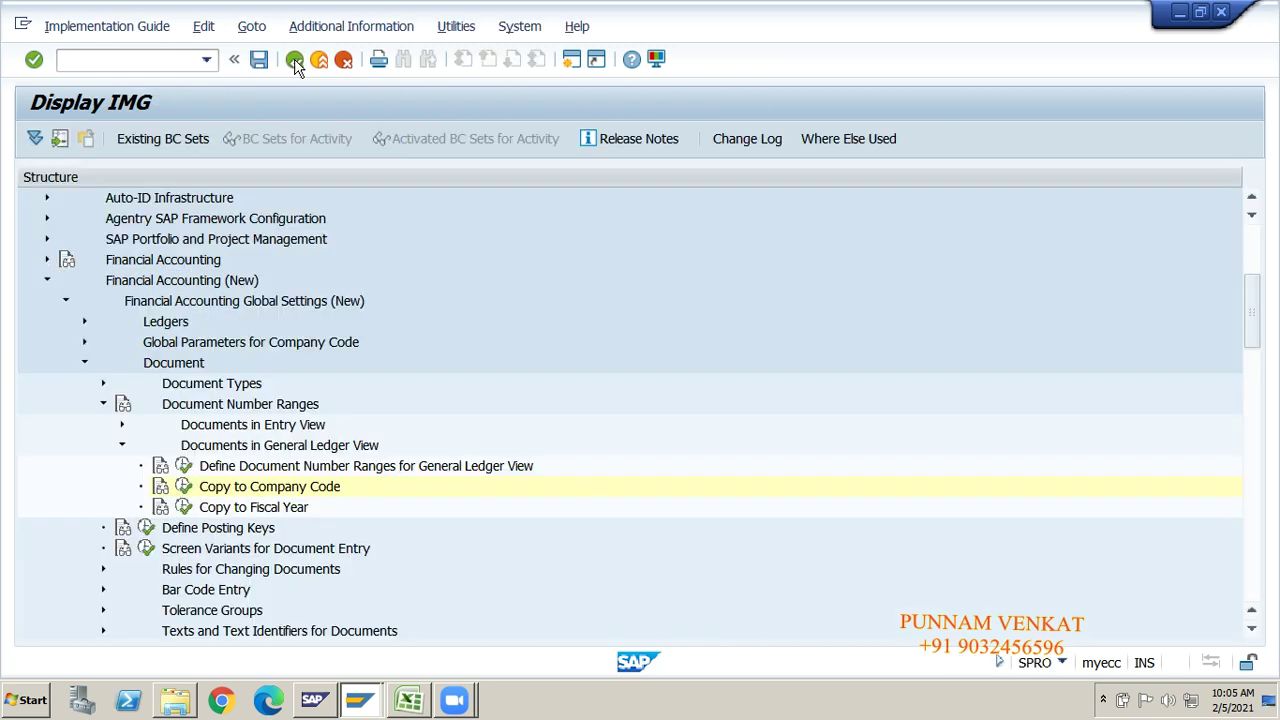
pyautogui.press('Up')
pyautogui.press('Up')
pyautogui.press('Left')
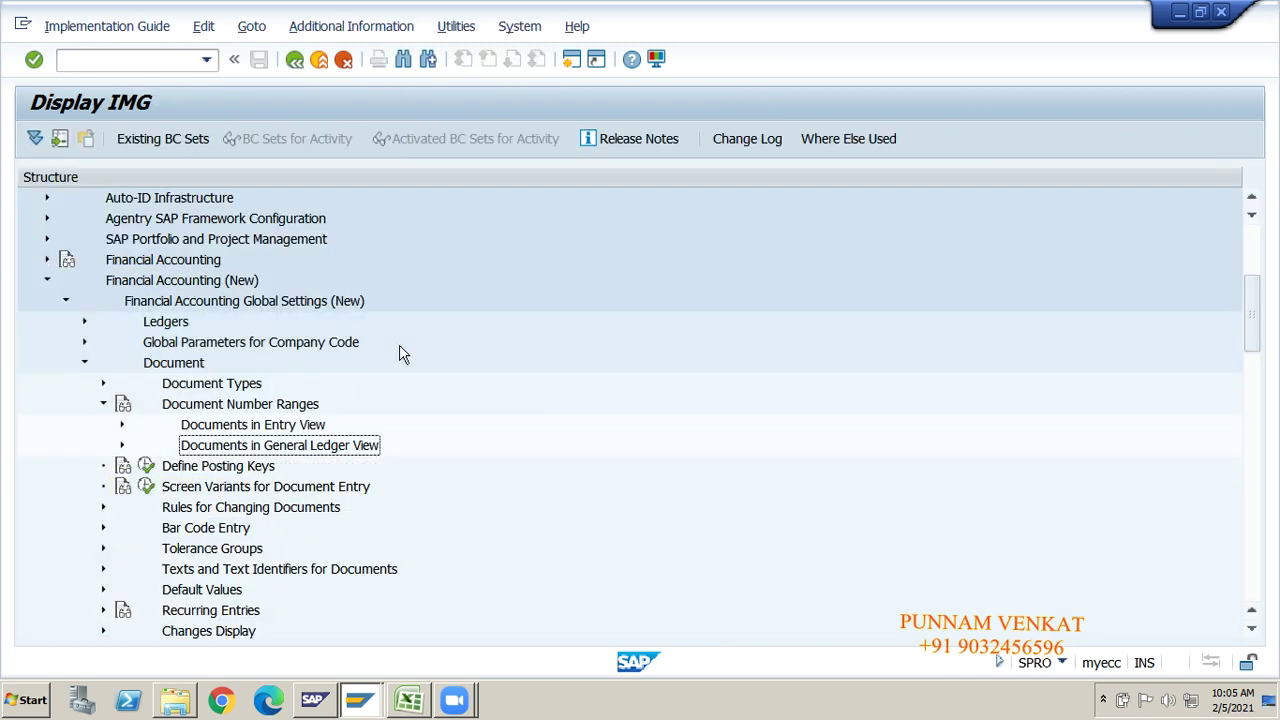
# Reopen Documents in General Ledger View to examine its number range definition and copy activities.
pyautogui.click(266, 427)
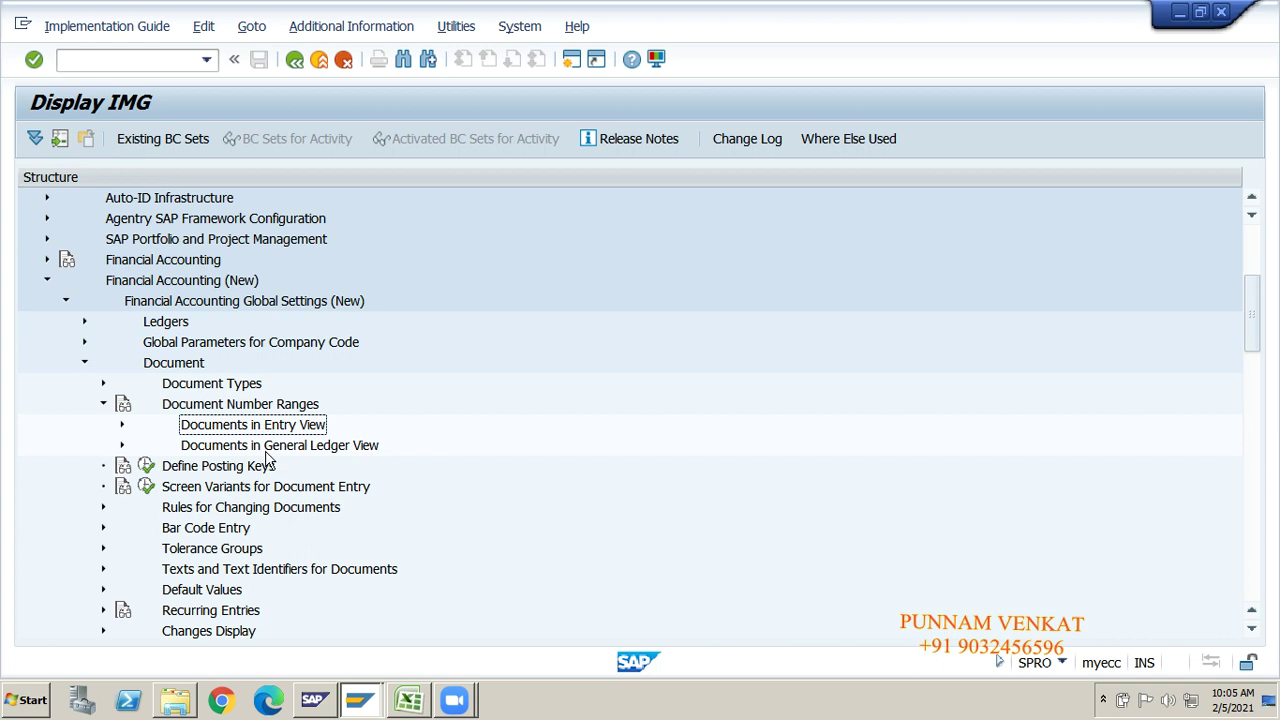
pyautogui.click(266, 448)
pyautogui.doubleClick(266, 452)
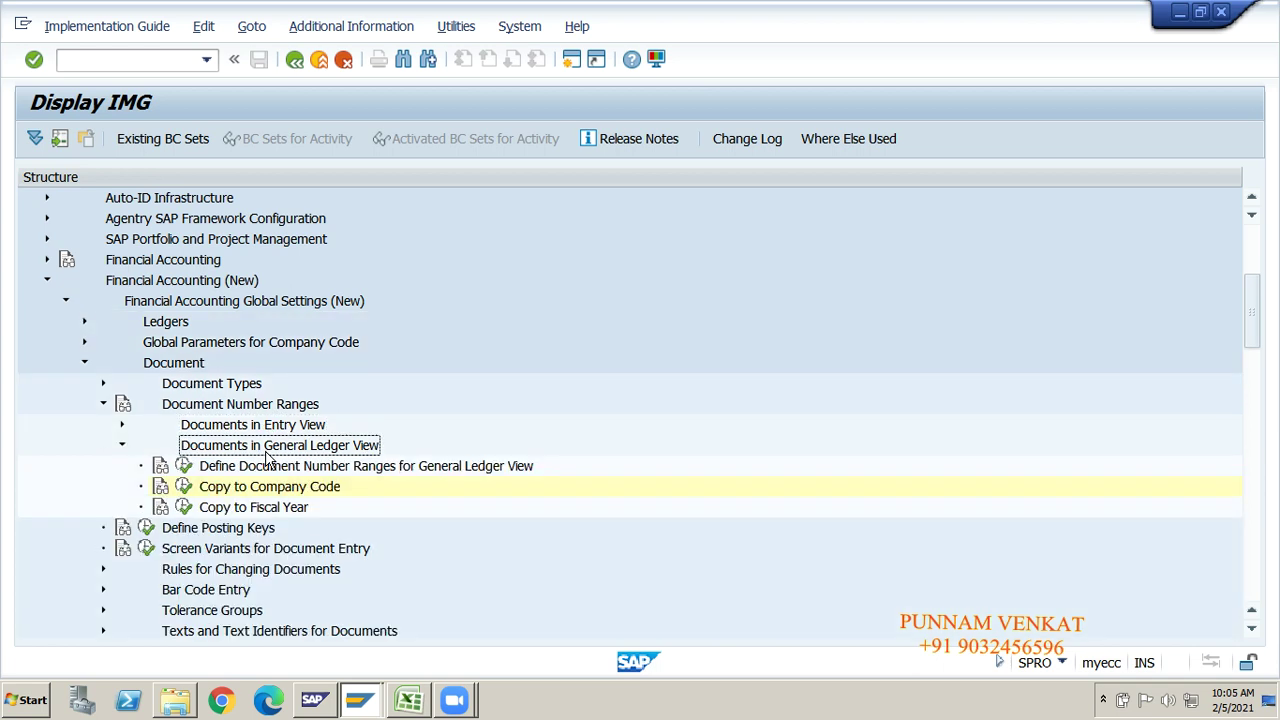
pyautogui.click(240, 512)
# Collapse Documents in General Ledger View, Document Number Ranges and Document under Financial Accounting Global Settings (New).
pyautogui.press('Up')
pyautogui.press('Up')
pyautogui.press('Up')
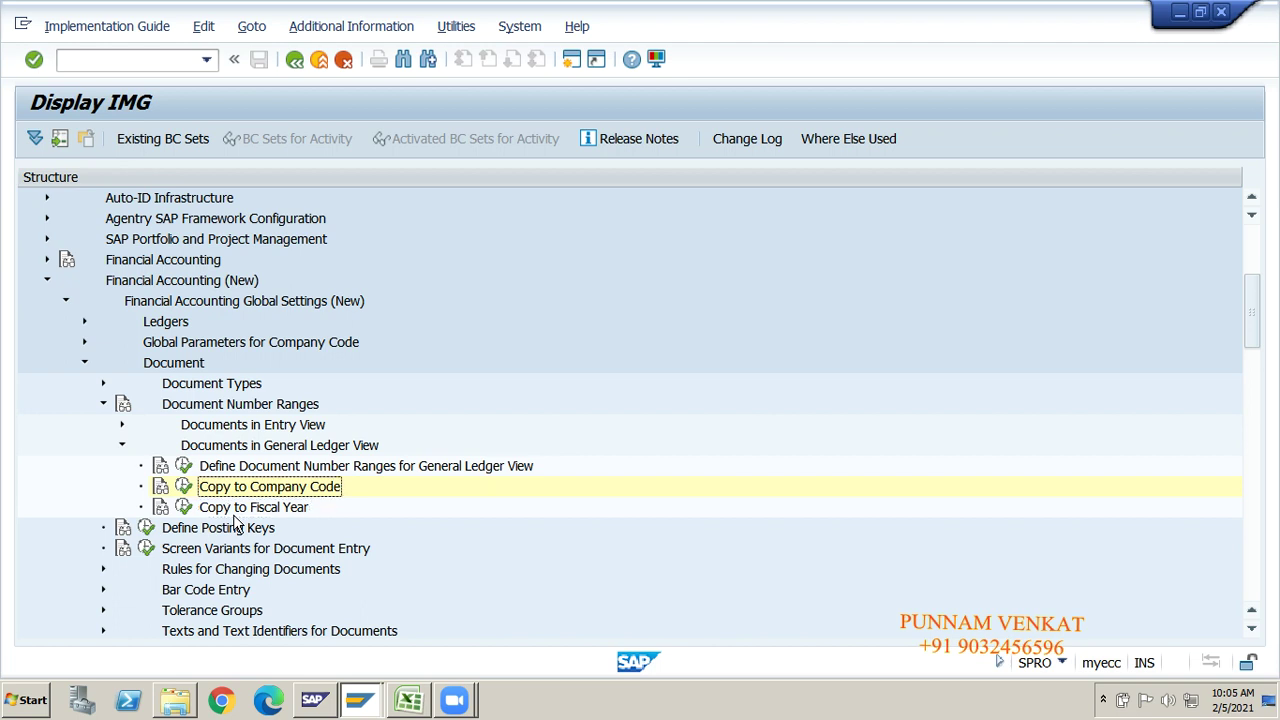
pyautogui.press('Up')
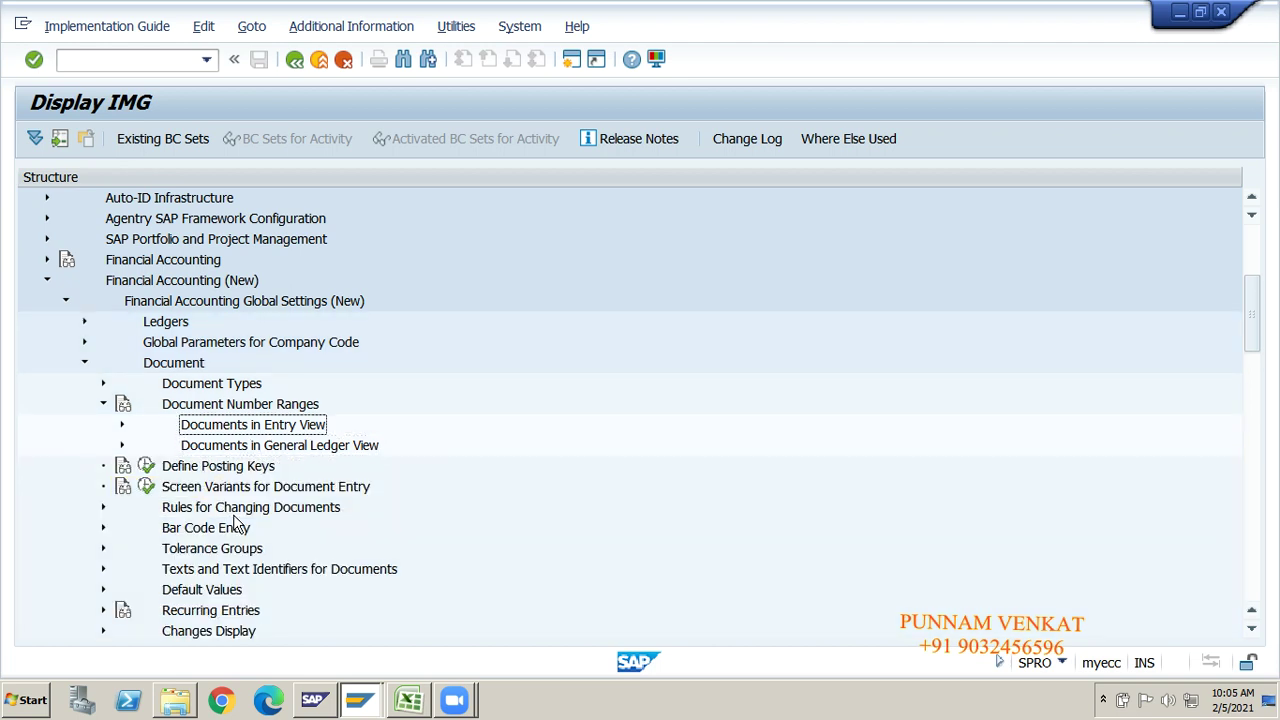
pyautogui.press('Up')
pyautogui.press('Left')
pyautogui.press('Up')
pyautogui.press('Up')
pyautogui.press('Left')
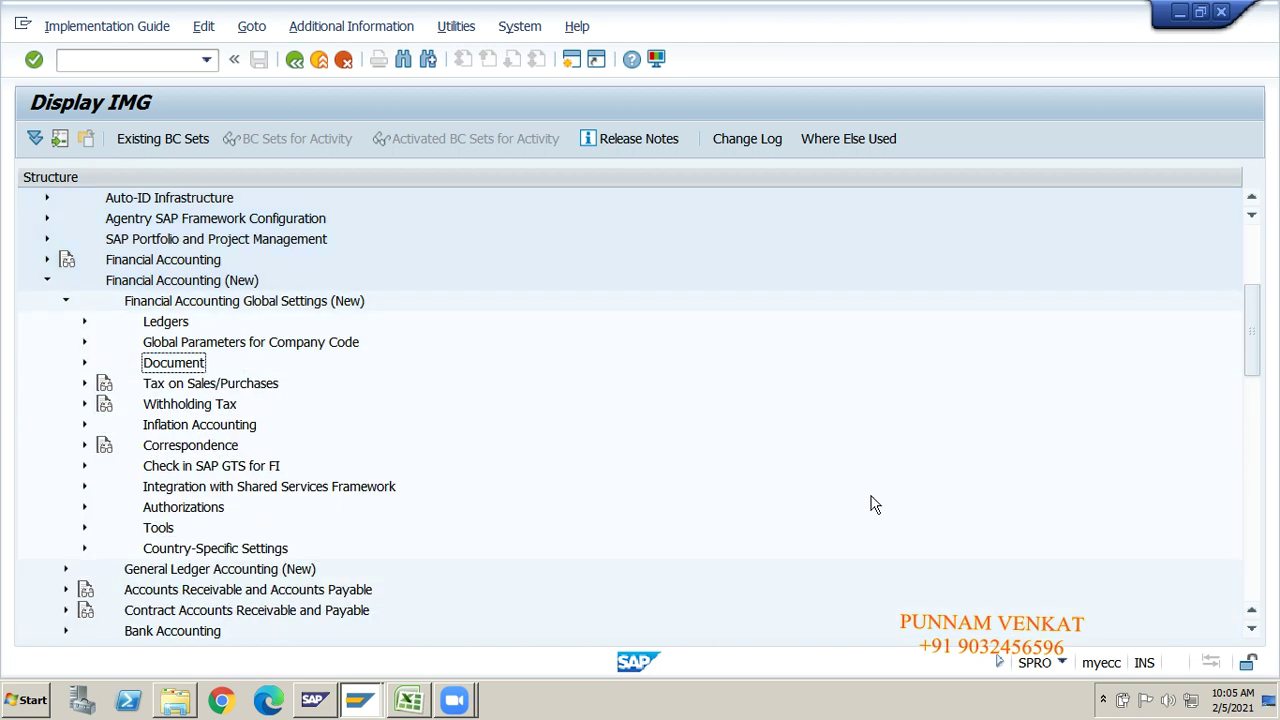
# Switch to the SAP FI_New workbook in Excel and examine the currency, ledger and view notes on the GL Number Ranges sheet.
pyautogui.hotkey('alt', 'Tab')
pyautogui.click(564, 561)
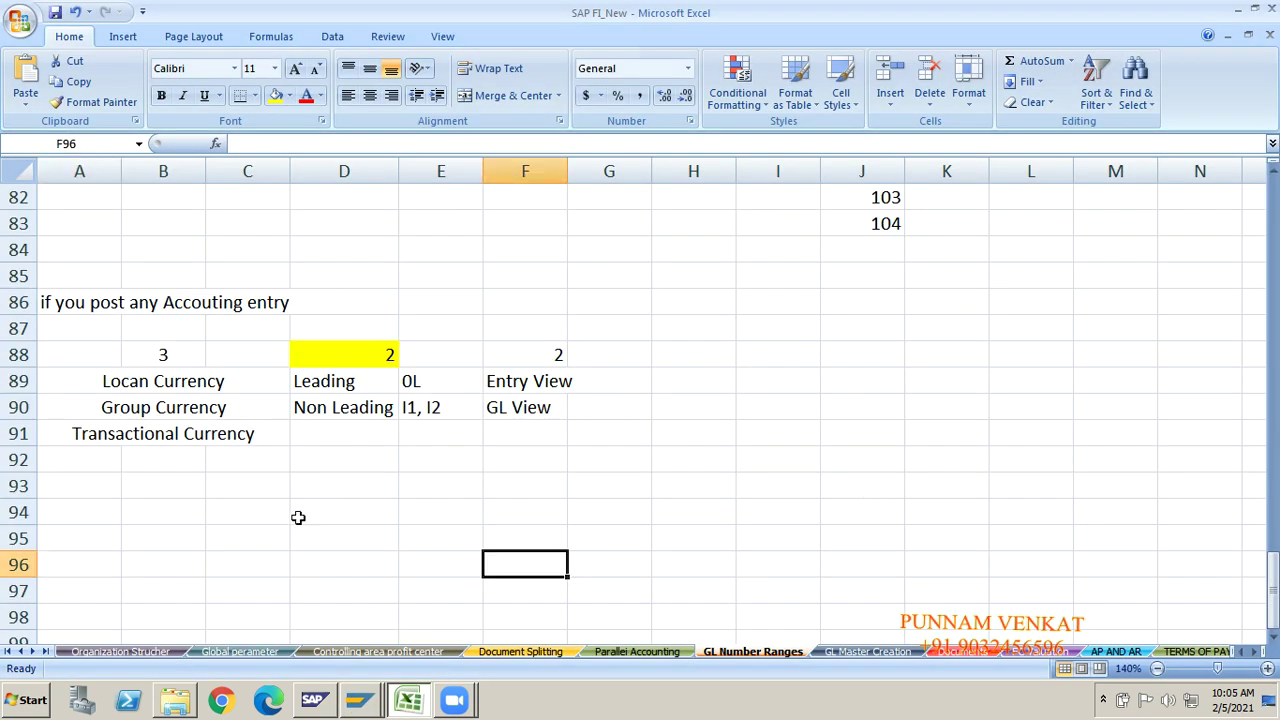
pyautogui.click(298, 517)
pyautogui.press('Up')
pyautogui.press('Up')
pyautogui.press('Up')
pyautogui.press('Up')
pyautogui.press('Up')
pyautogui.press('Up')
pyautogui.press('Up')
pyautogui.press('Up')
pyautogui.press('Up')
pyautogui.press('Up')
pyautogui.press('Up')
pyautogui.press('Up')
pyautogui.press('Up')
pyautogui.press('Up')
pyautogui.press('Up')
pyautogui.press('Up')
pyautogui.press('Up')
pyautogui.press('Up')
pyautogui.press('Up')
pyautogui.press('Up')
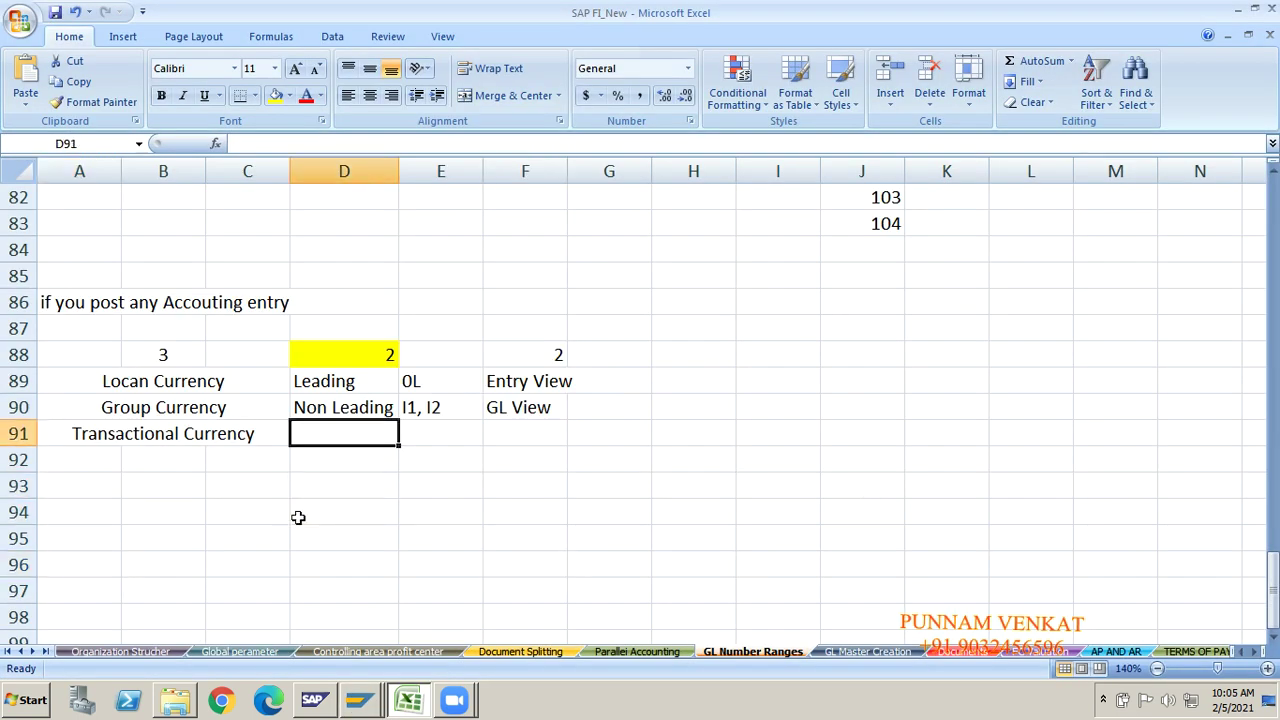
# Examine the SA and DR document type posting examples and the leading and non-leading ledger notes above them.
pyautogui.press('Right')
pyautogui.press('Right')
pyautogui.press('Right')
pyautogui.press('Right')
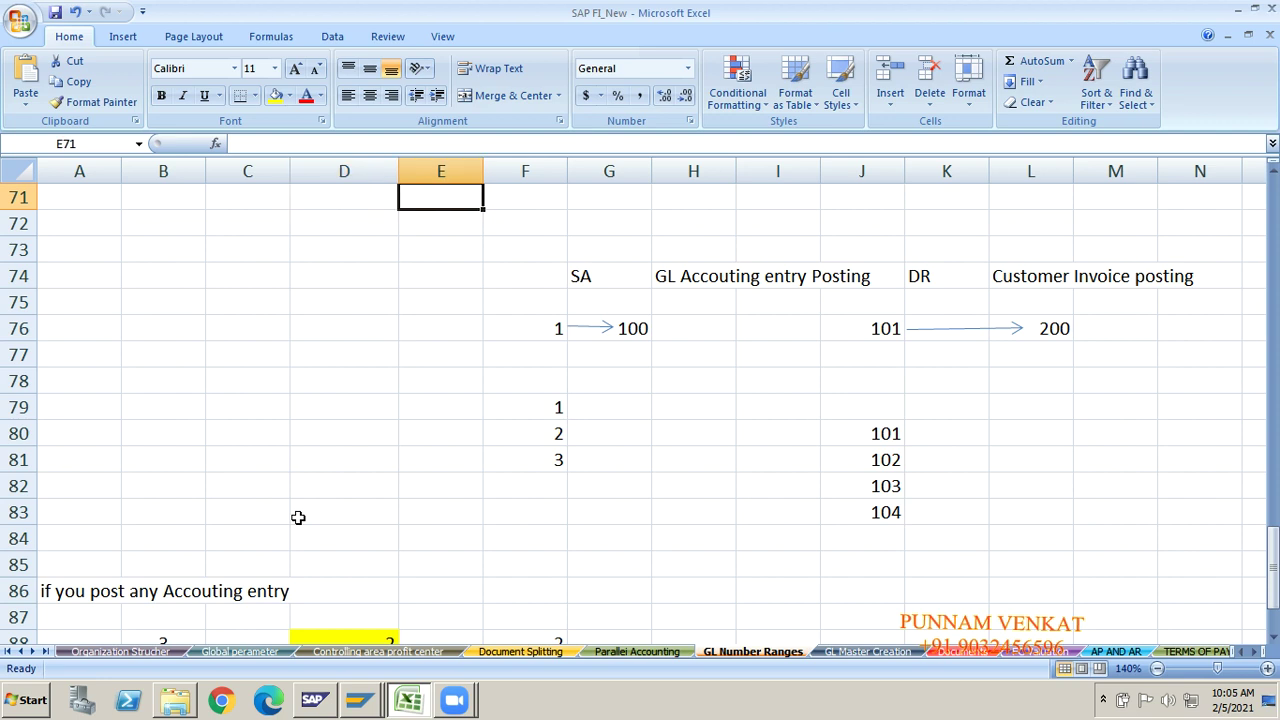
pyautogui.press('Down')
pyautogui.press('Down')
pyautogui.press('Down')
pyautogui.press('Right')
pyautogui.press('Right')
pyautogui.press('Right')
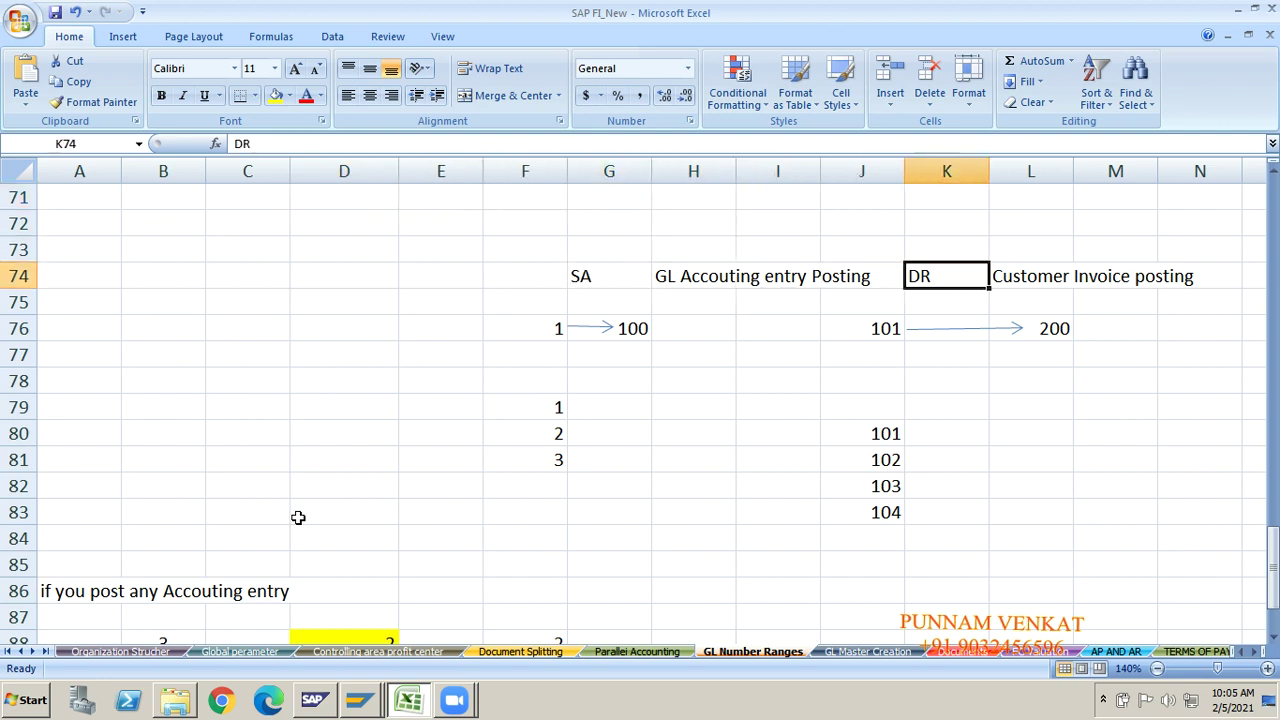
pyautogui.press('Up')
pyautogui.press('Up')
pyautogui.press('Up')
pyautogui.press('Up')
pyautogui.press('Up')
pyautogui.press('Up')
pyautogui.press('Up')
pyautogui.press('Up')
pyautogui.press('Up')
pyautogui.press('Up')
pyautogui.press('Up')
pyautogui.press('Up')
pyautogui.press('Up')
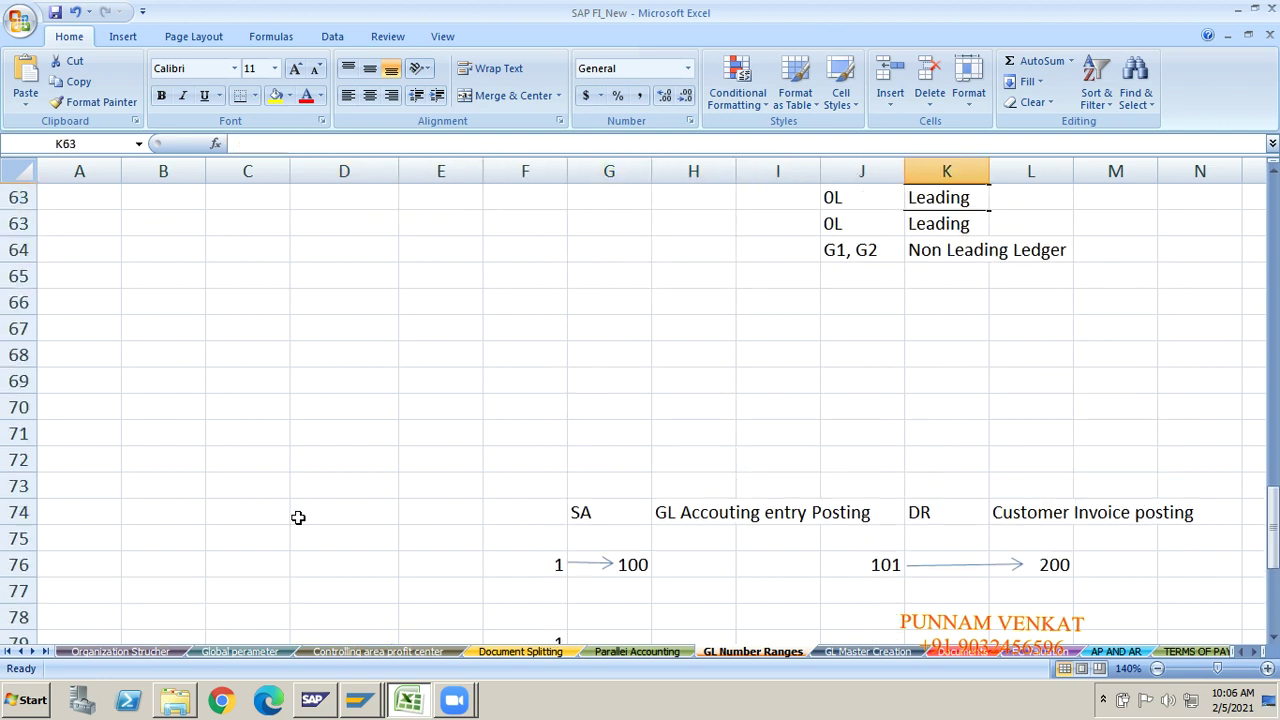
# Show the hidden notification icons of the Windows taskbar.
pyautogui.click(1104, 704)
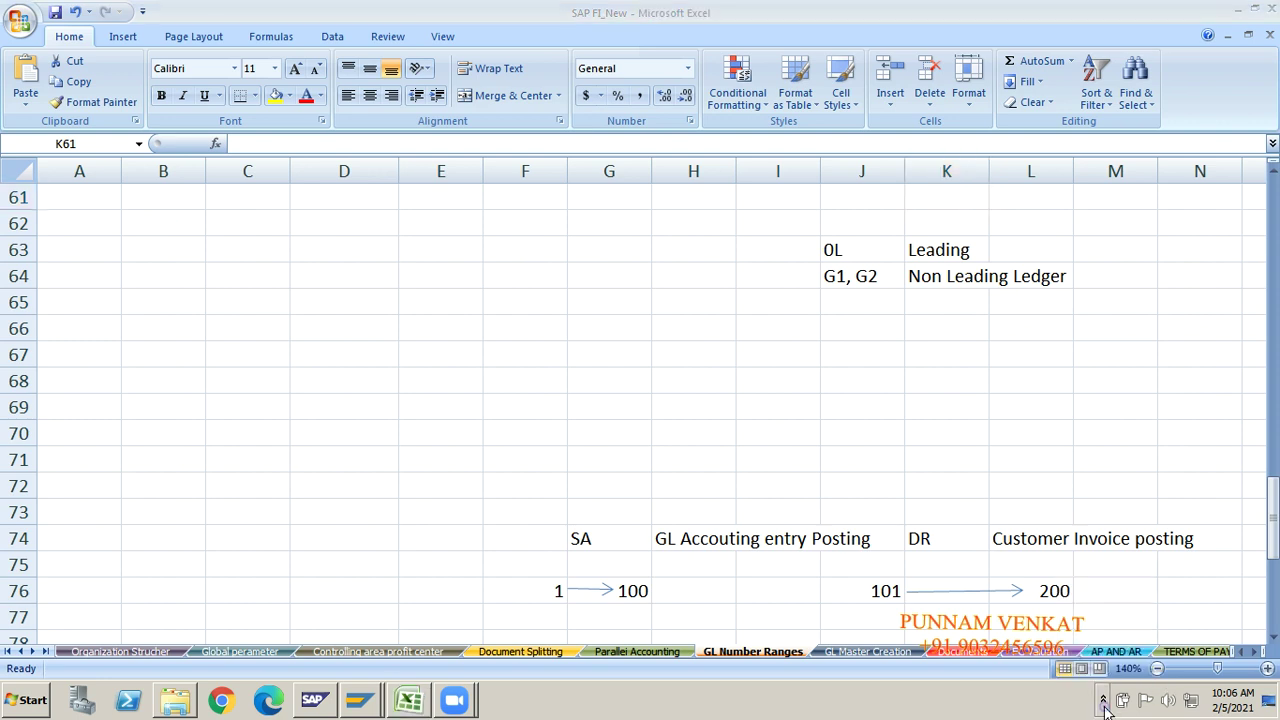
pyautogui.click(820, 354)
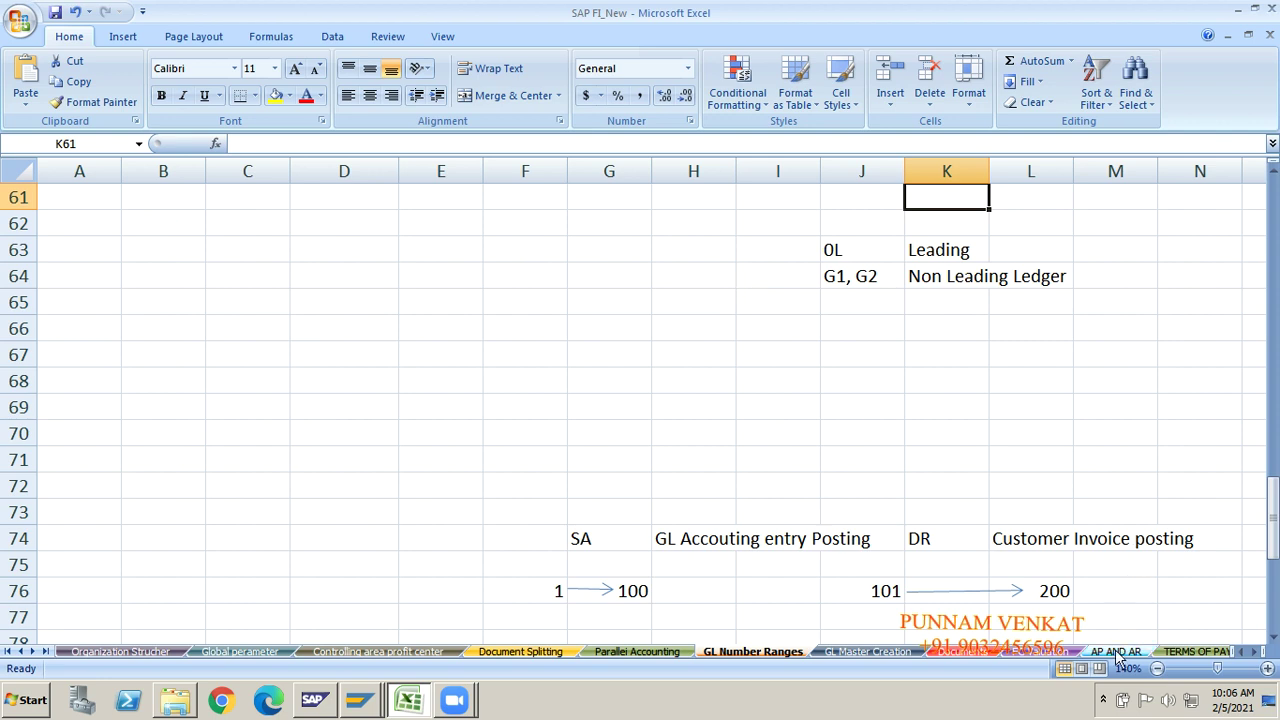
pyautogui.click(1104, 700)
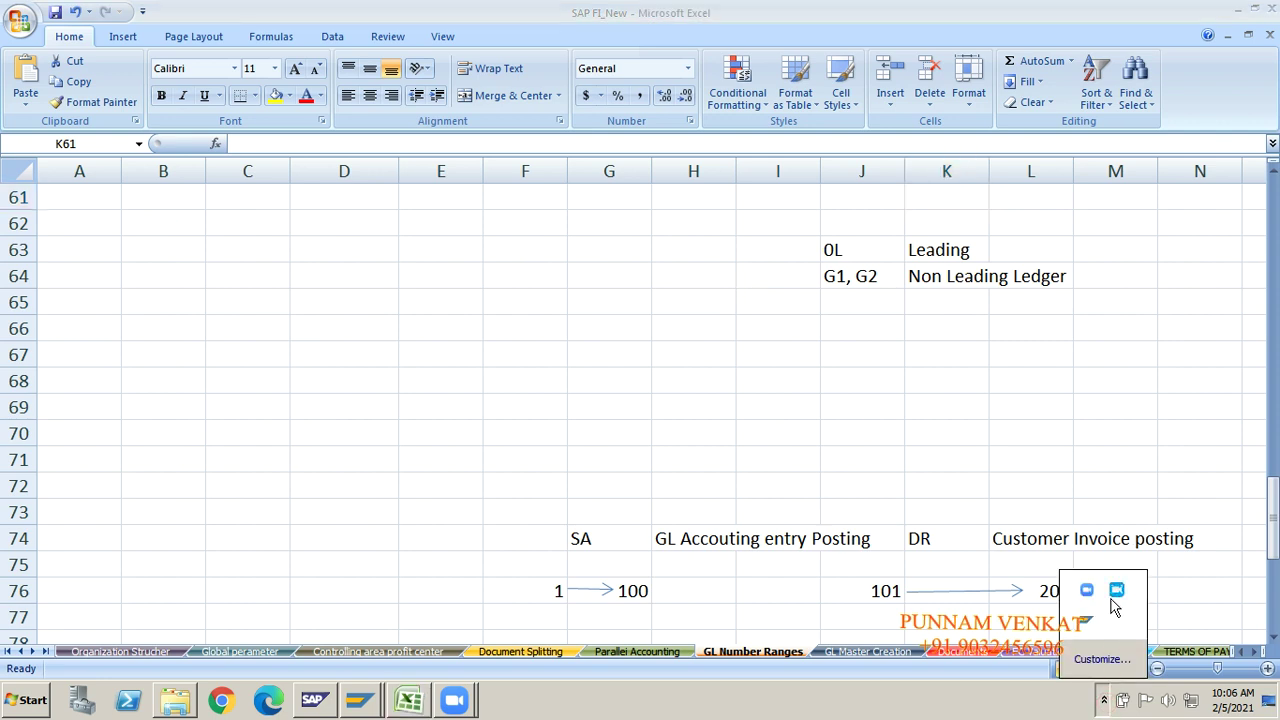